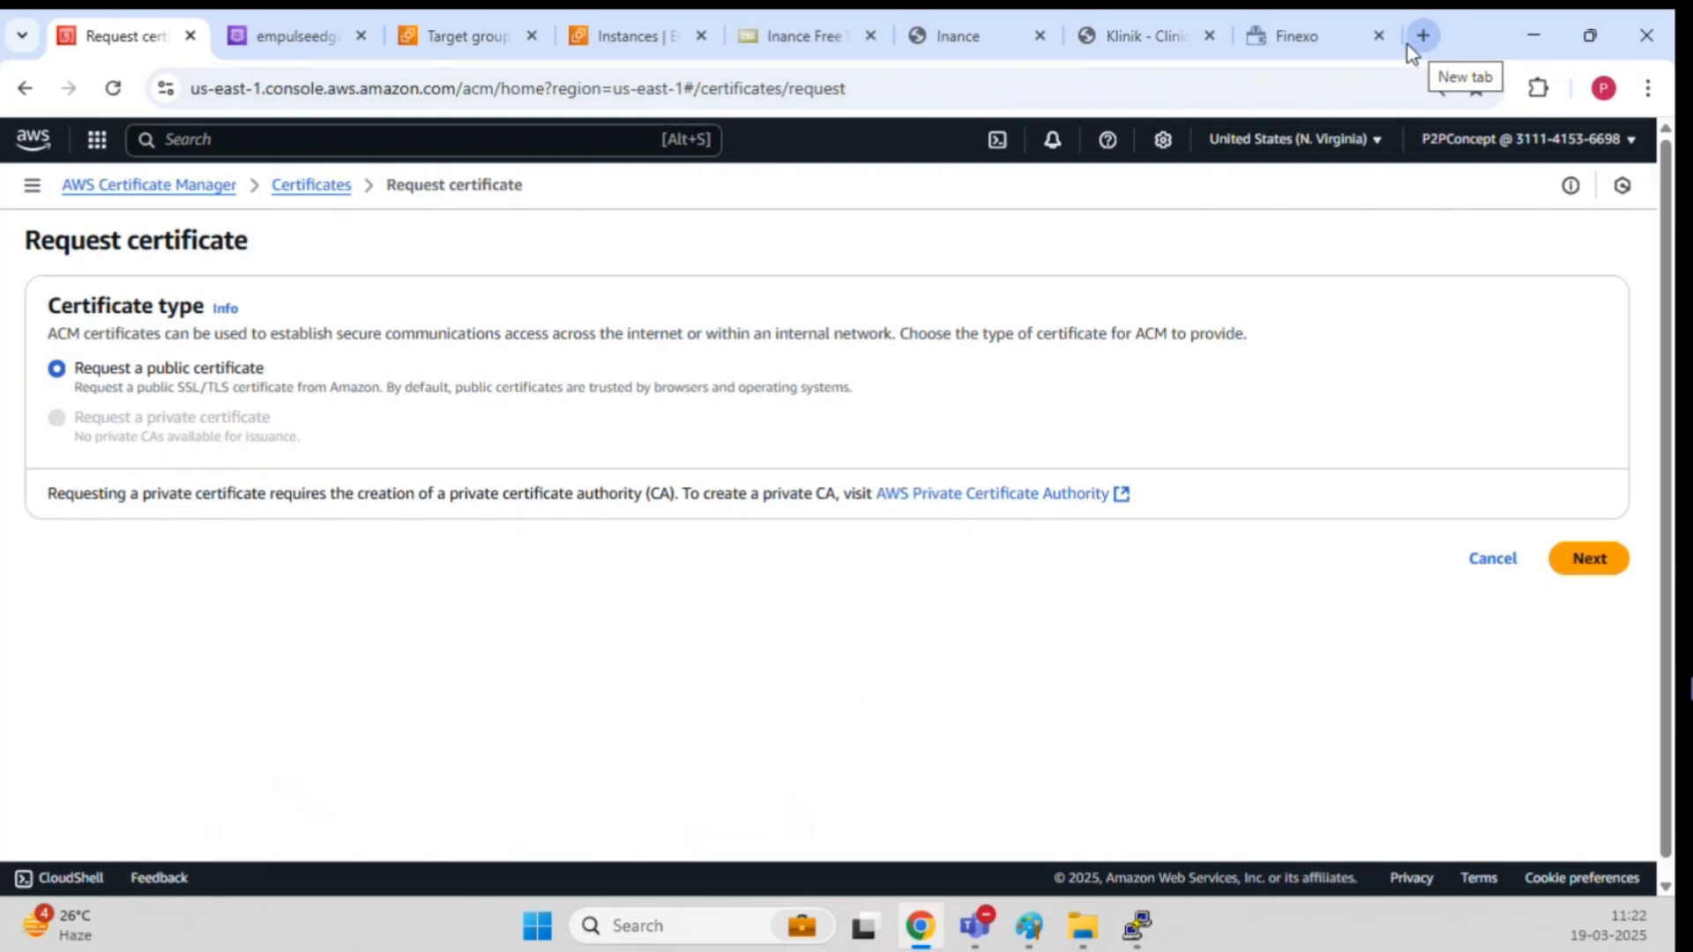
Step: Open google.com in a new browser tab
{"action": "left_click", "coordinate": [1426, 39]}
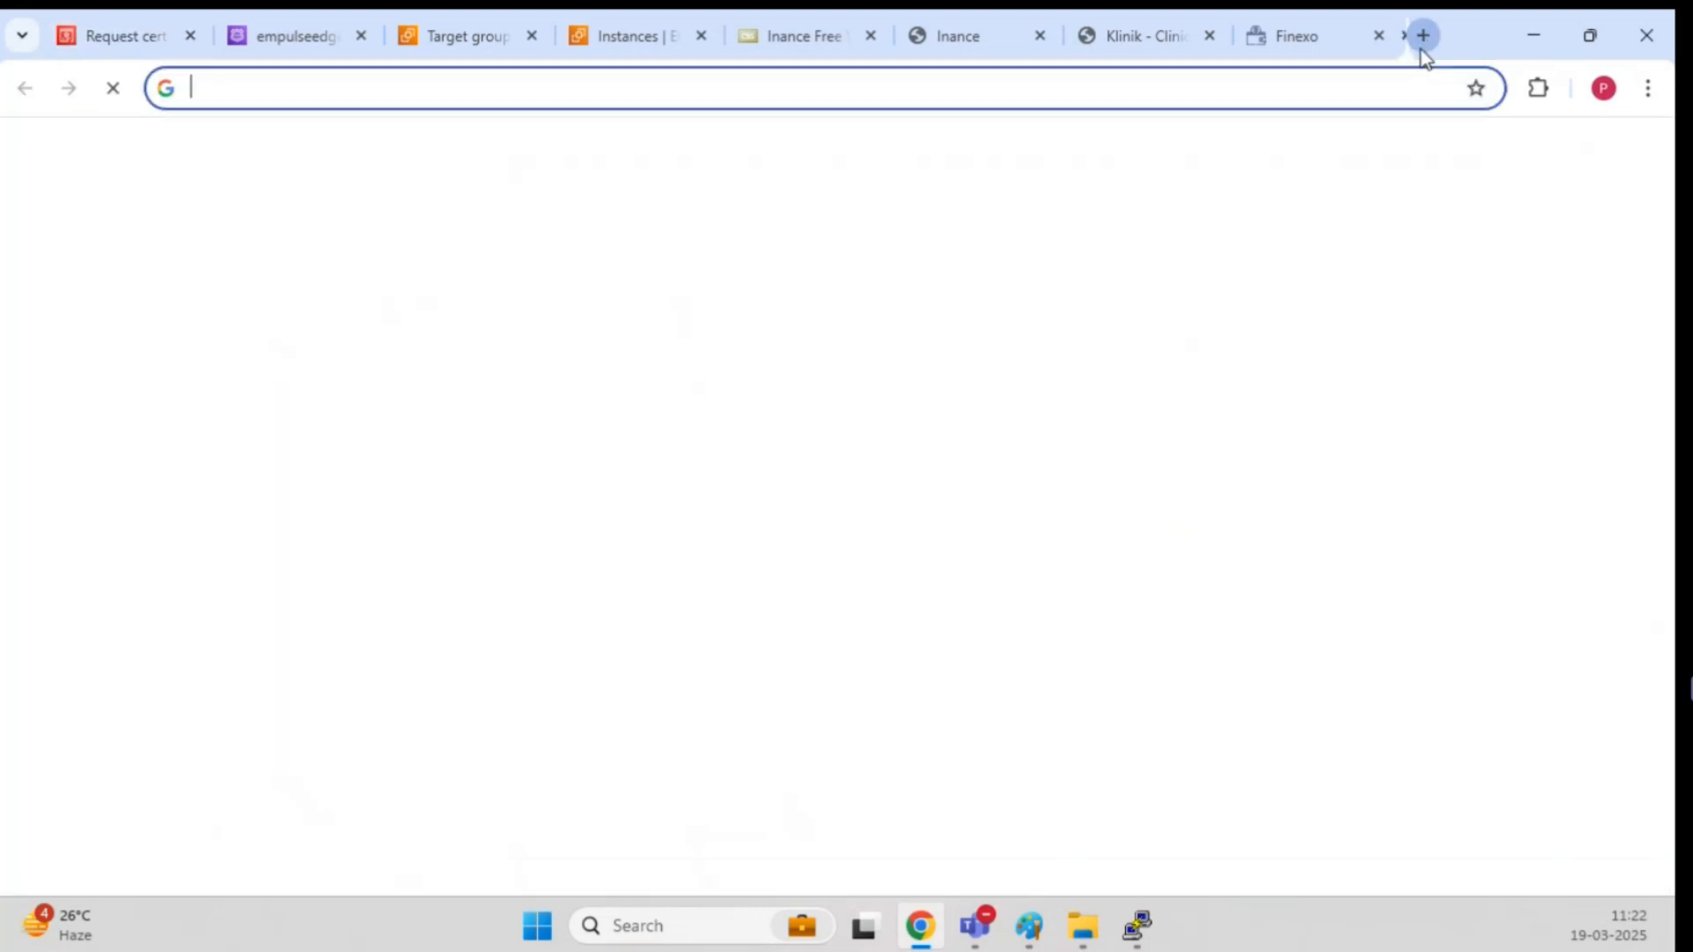
{"action": "left_click", "coordinate": [1324, 88]}
{"action": "type", "text": "google"}
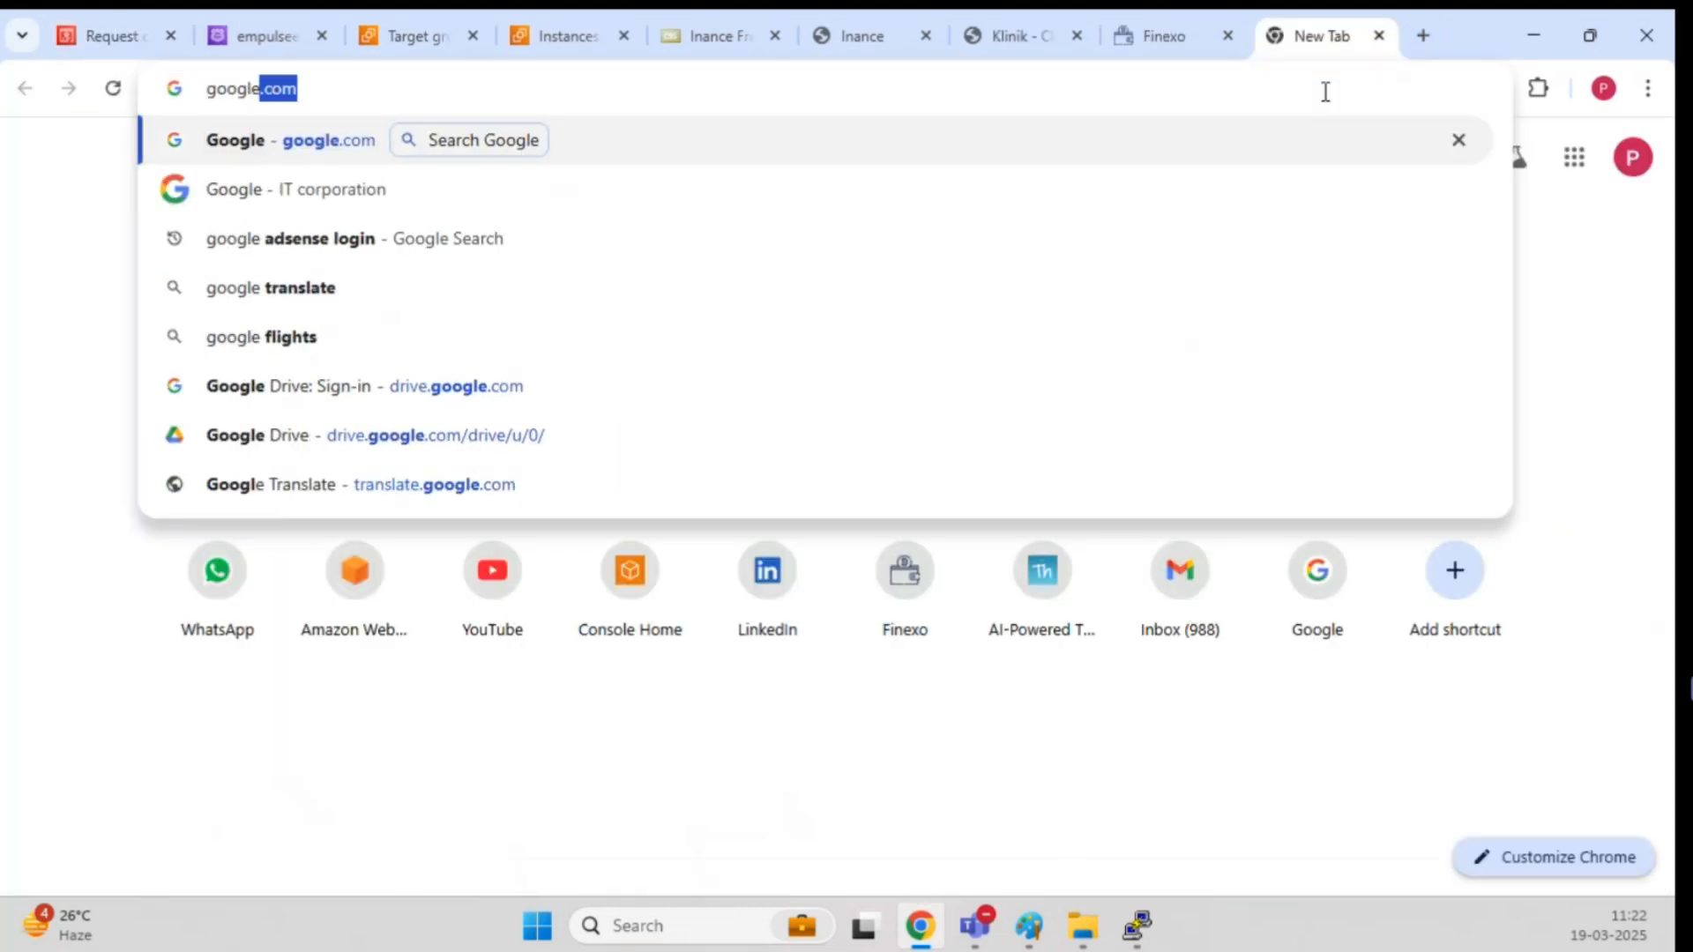
{"action": "key", "text": "Return"}
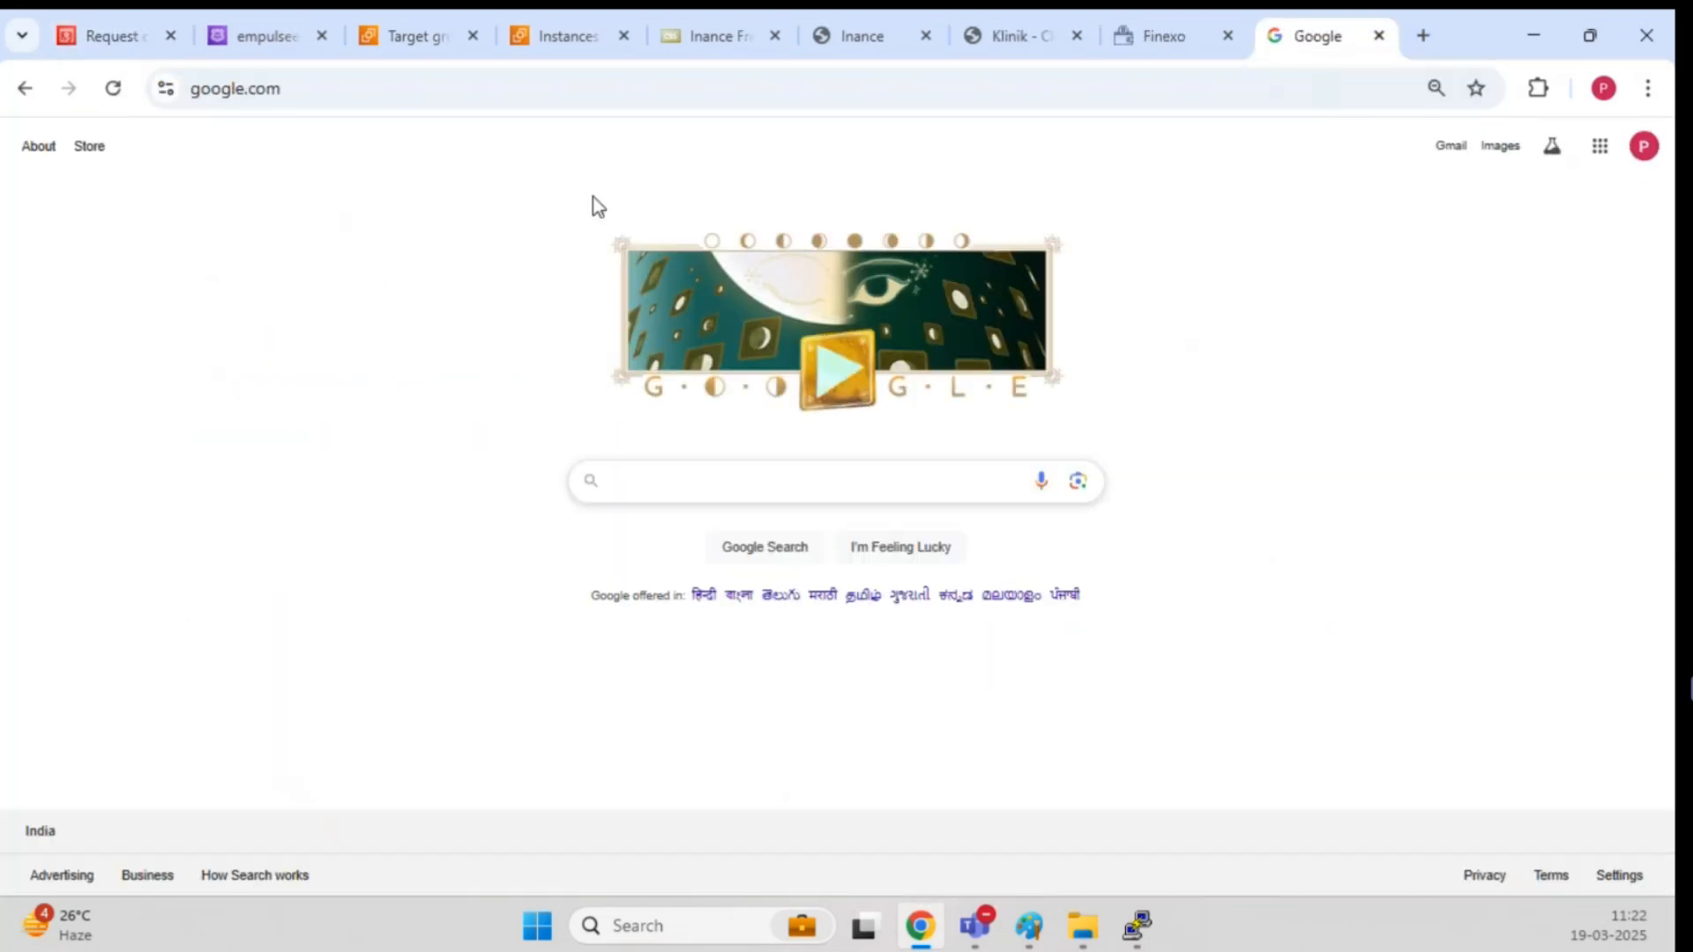
Step: View the google.com site certificate and check its issuing organization and validity period
{"action": "left_click", "coordinate": [164, 88]}
{"action": "left_click", "coordinate": [344, 210]}
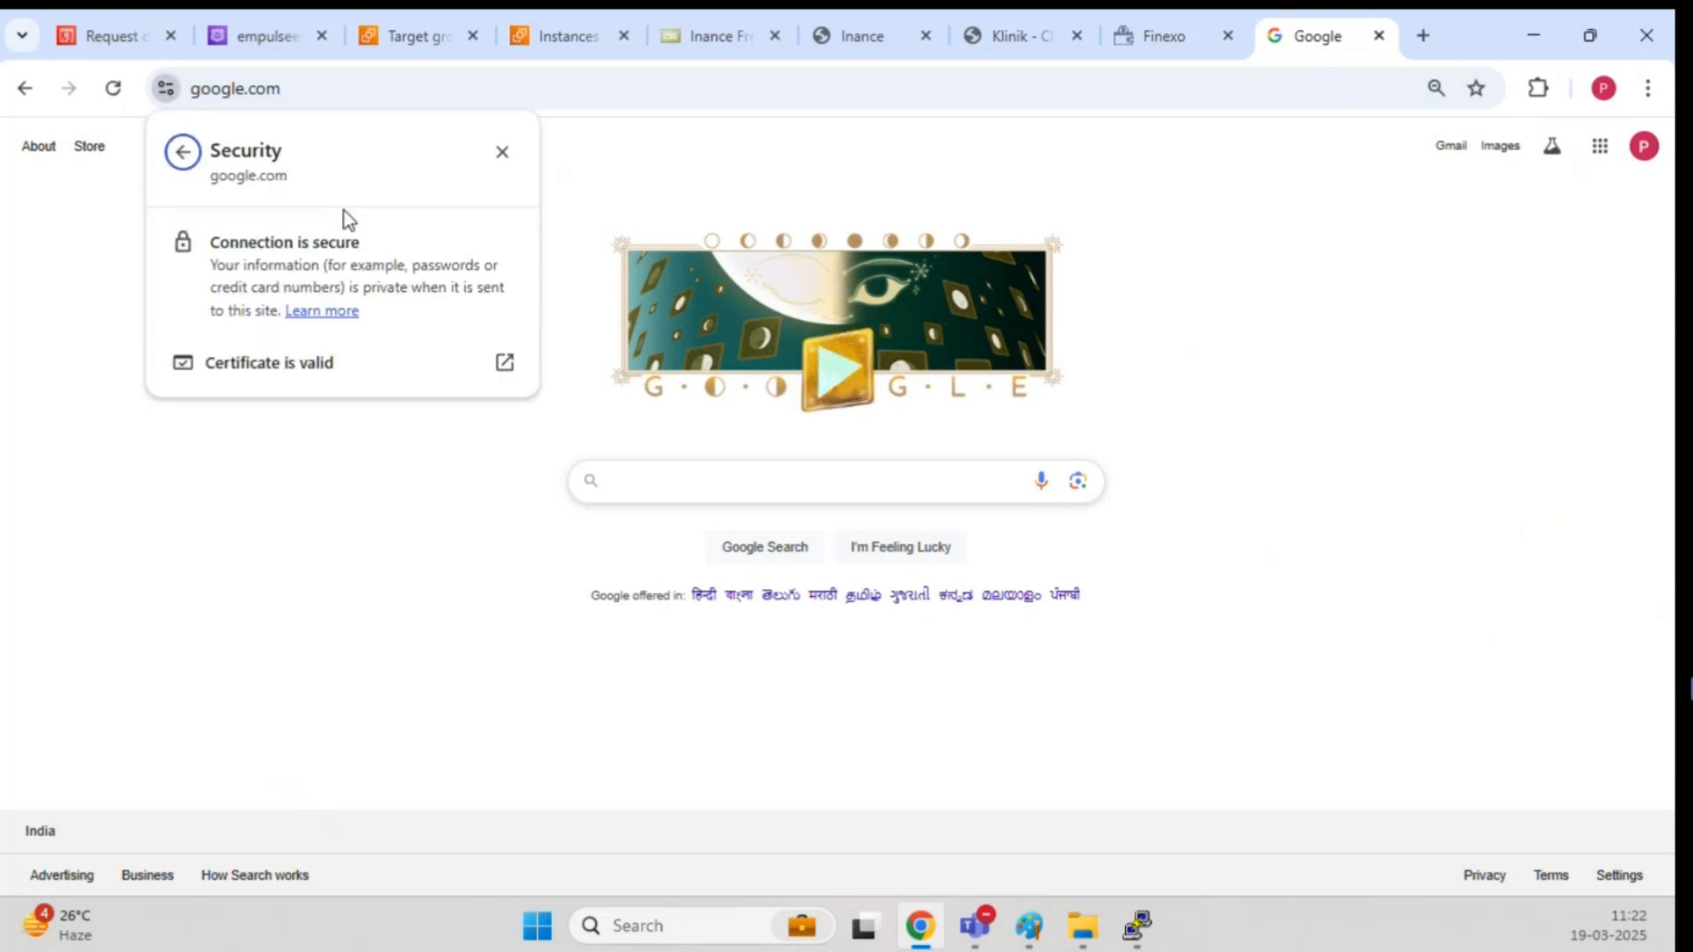
{"action": "left_click", "coordinate": [295, 378]}
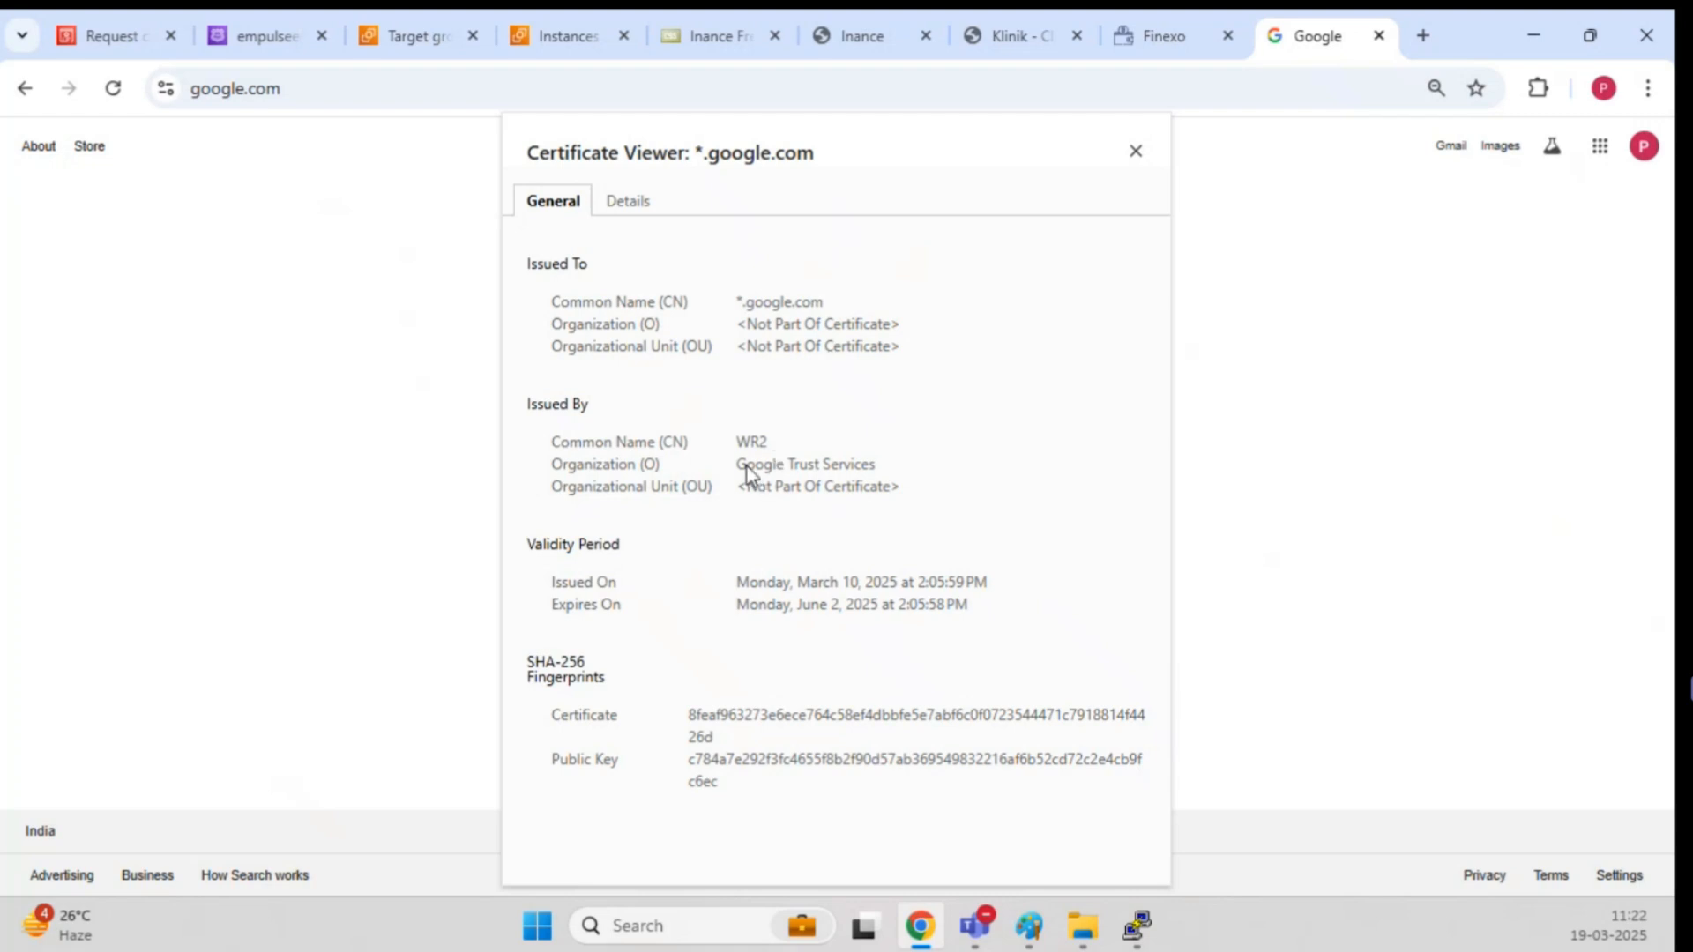
{"action": "left_click_drag", "start_coordinate": [746, 467], "coordinate": [854, 486]}
{"action": "left_click", "coordinate": [812, 627]}
Step: Examine the Not Before and Not After validity fields in google.com's certificate details and close the certificate viewer
{"action": "left_click", "coordinate": [640, 203]}
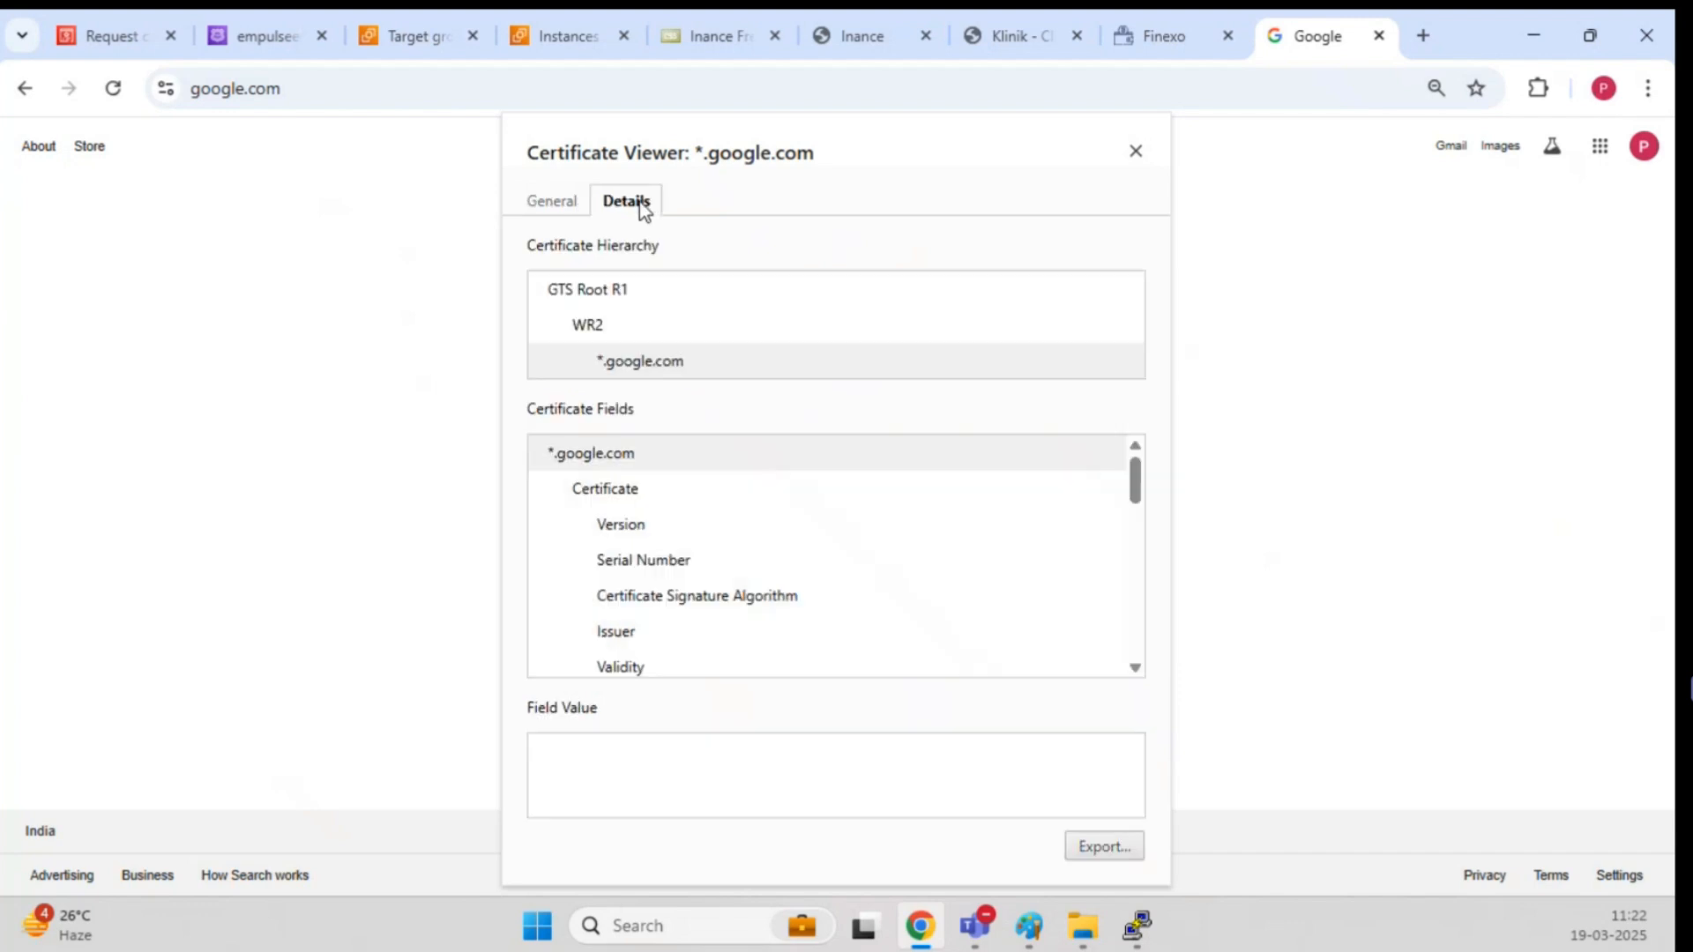
{"action": "scroll", "coordinate": [679, 494], "scroll_direction": "down", "scroll_amount": 3}
{"action": "scroll", "coordinate": [675, 529], "scroll_direction": "up", "scroll_amount": 2}
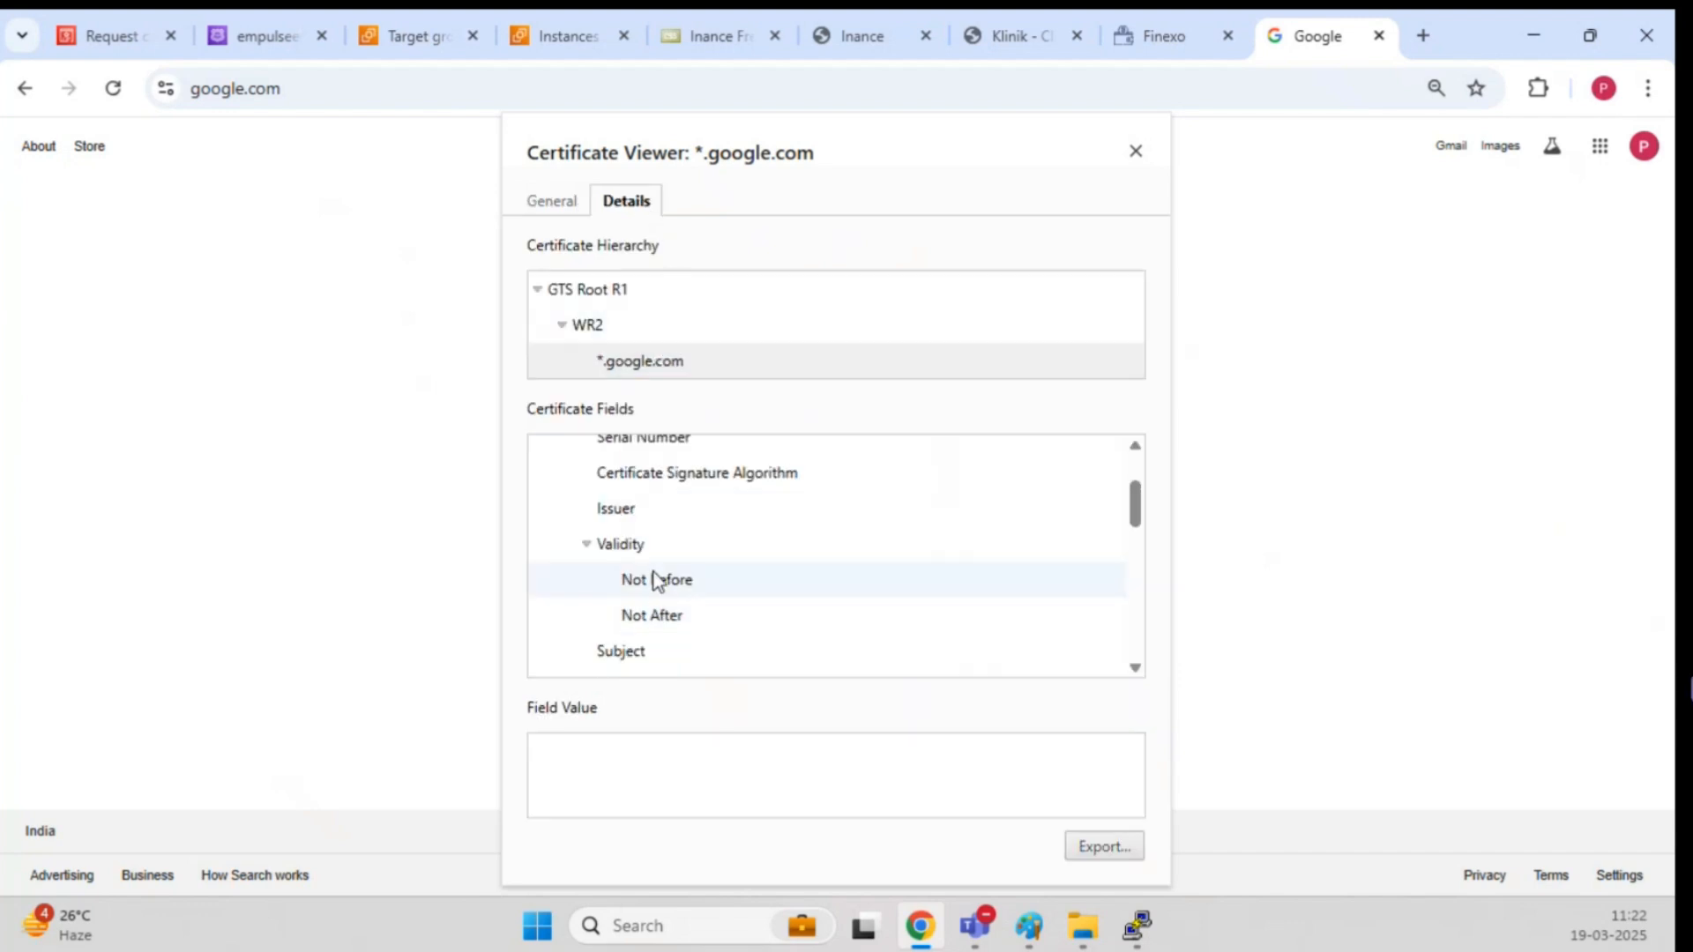
{"action": "left_click", "coordinate": [667, 579]}
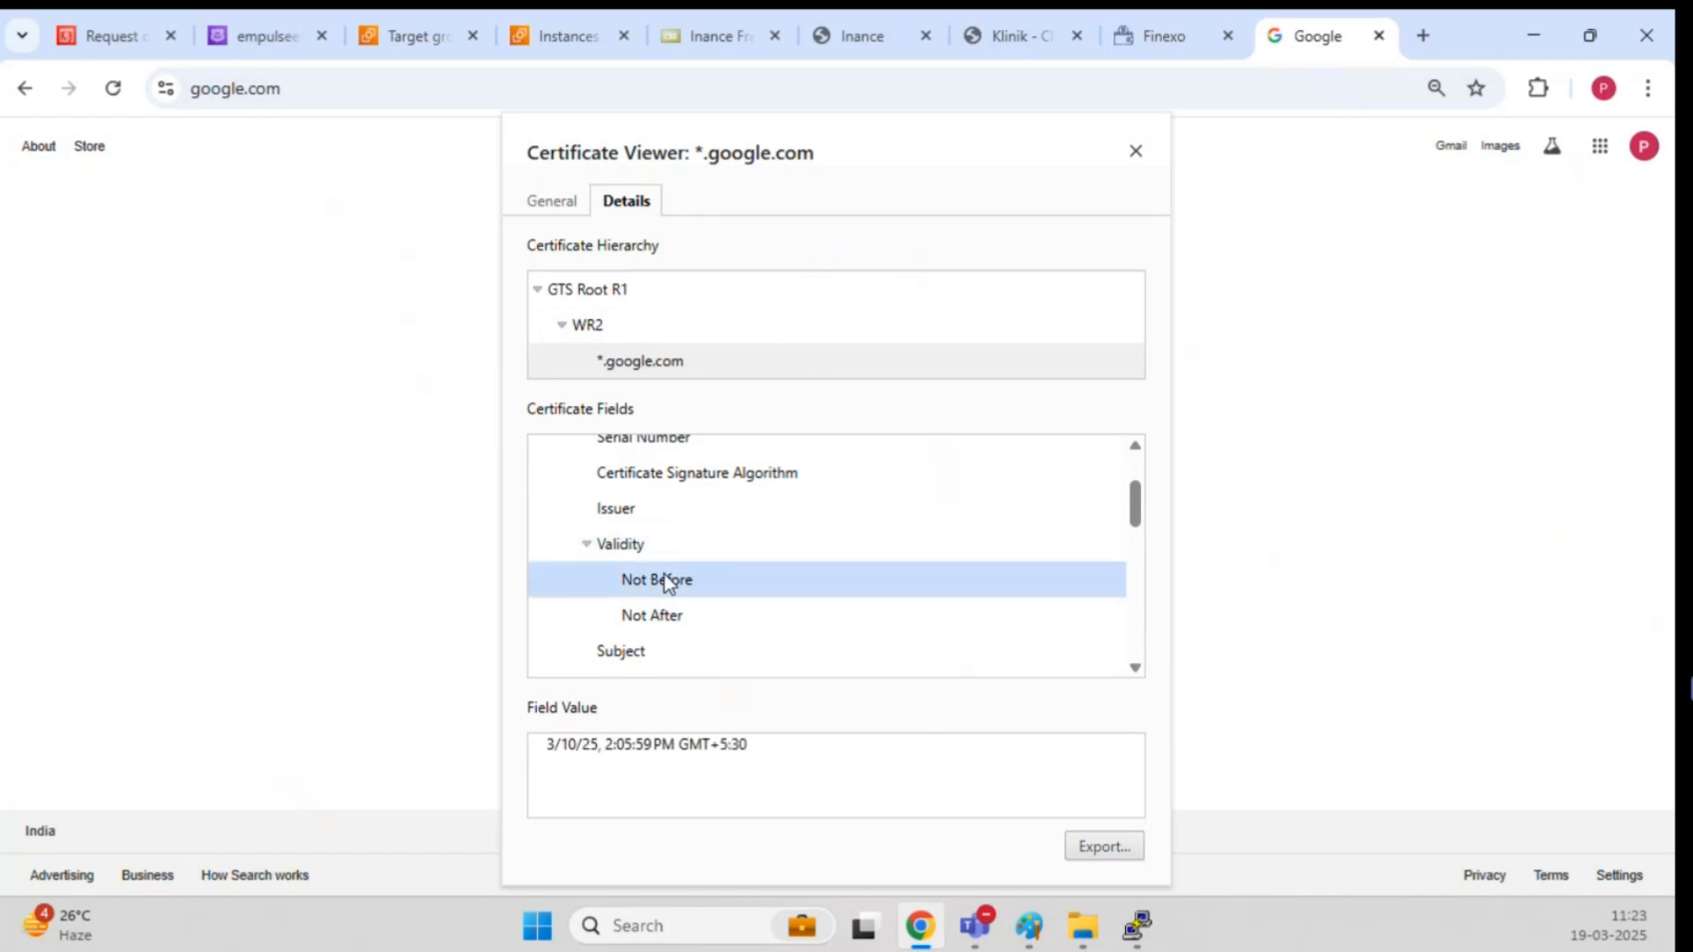
{"action": "left_click", "coordinate": [667, 614]}
{"action": "left_click", "coordinate": [617, 776]}
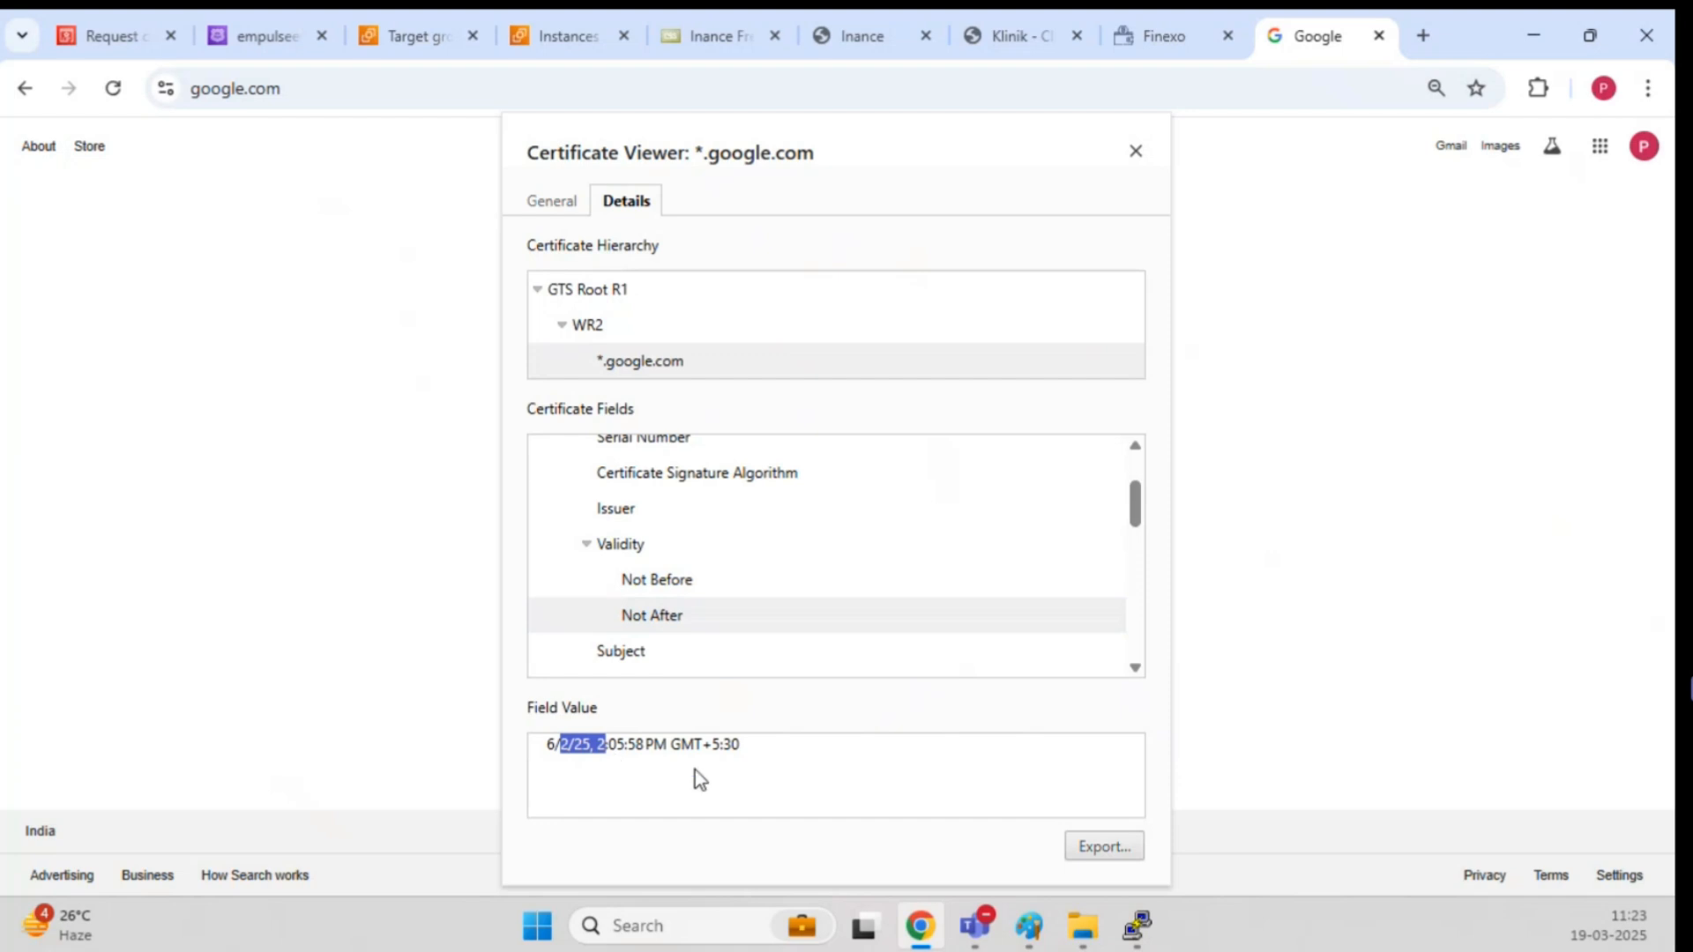
{"action": "left_click", "coordinate": [635, 755]}
{"action": "left_click", "coordinate": [711, 612]}
{"action": "left_click", "coordinate": [554, 203]}
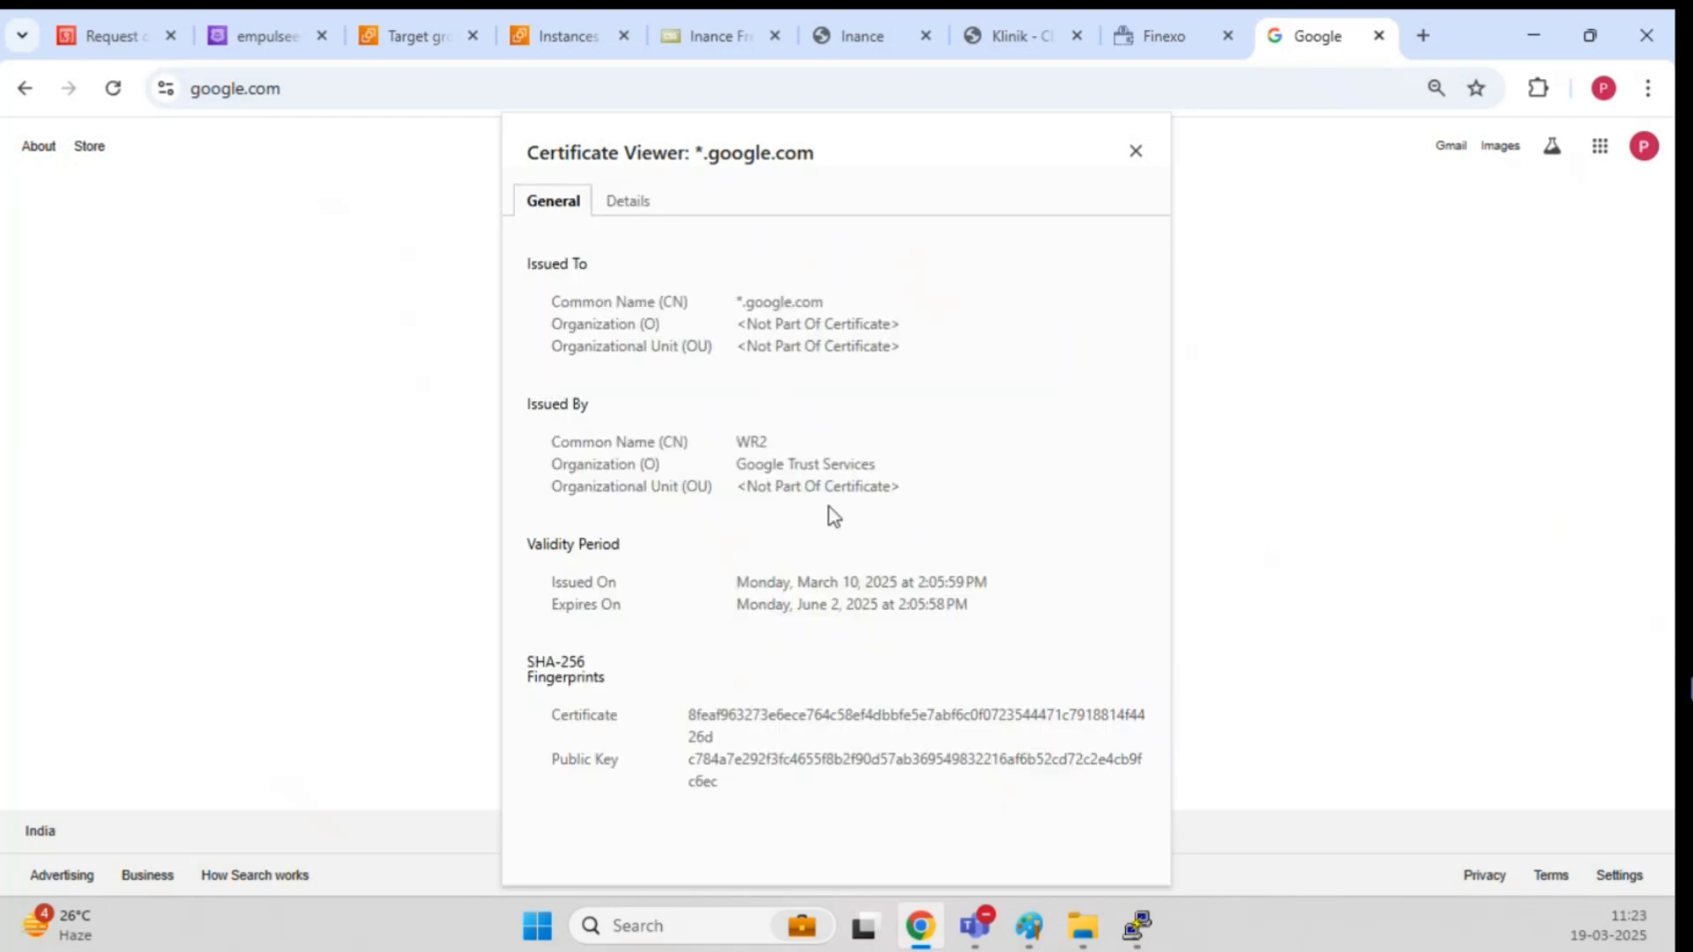
{"action": "left_click", "coordinate": [630, 201]}
{"action": "left_click", "coordinate": [1136, 153]}
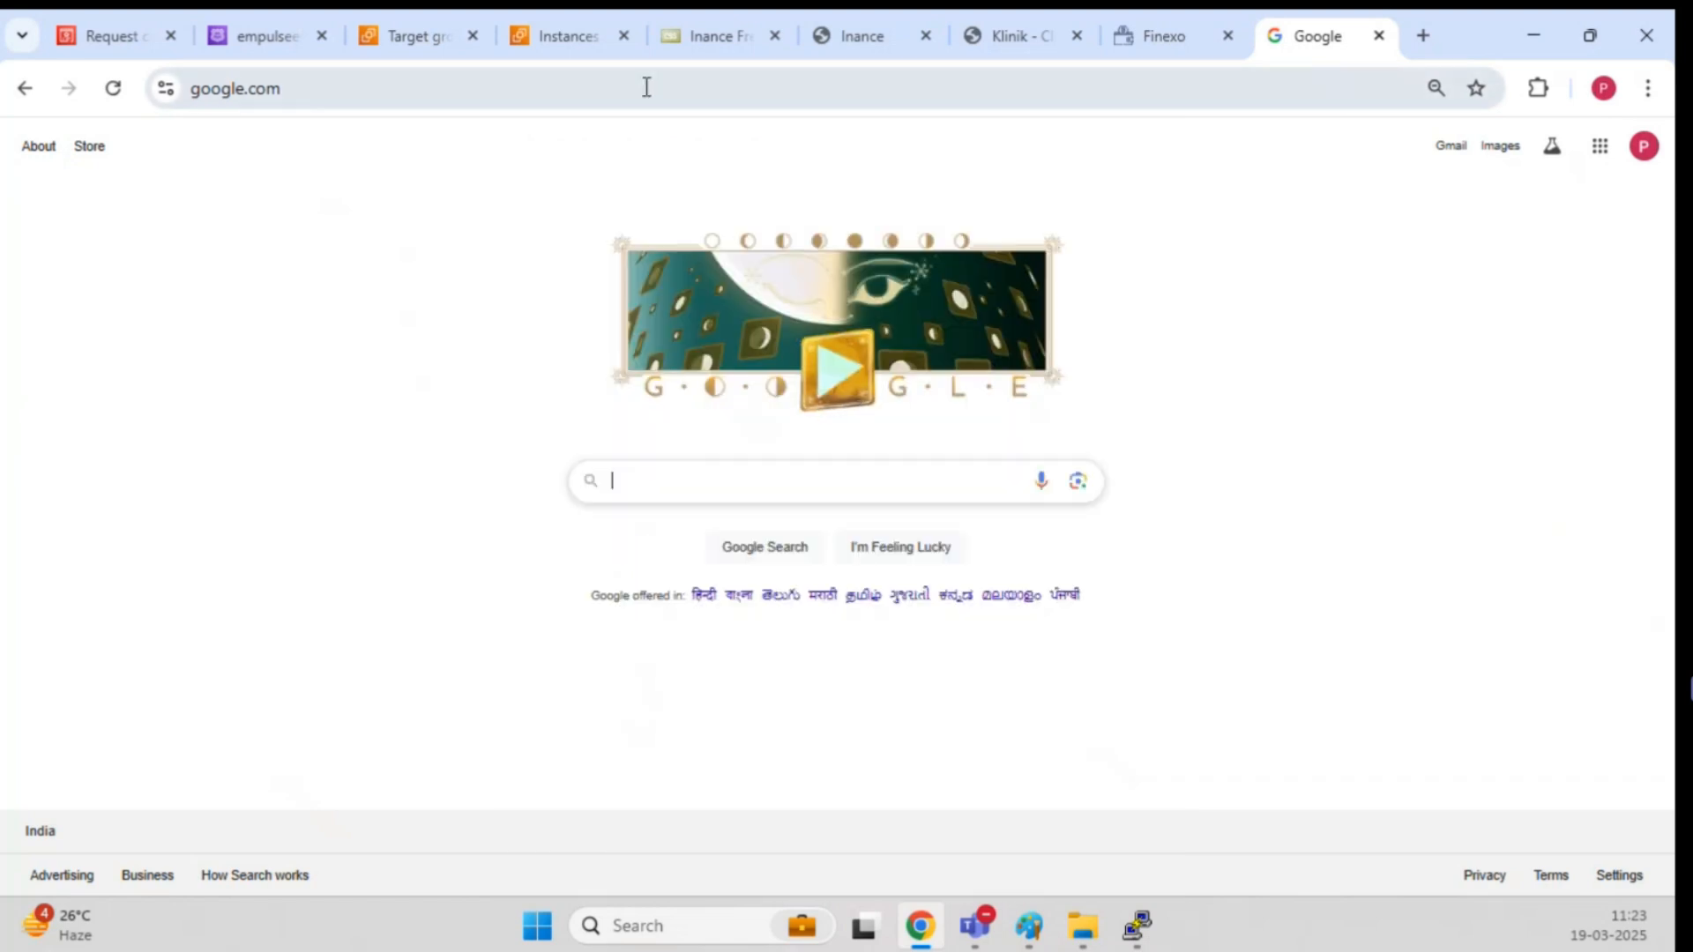
{"action": "left_click", "coordinate": [646, 86]}
{"action": "type", "text": "timesofi"}
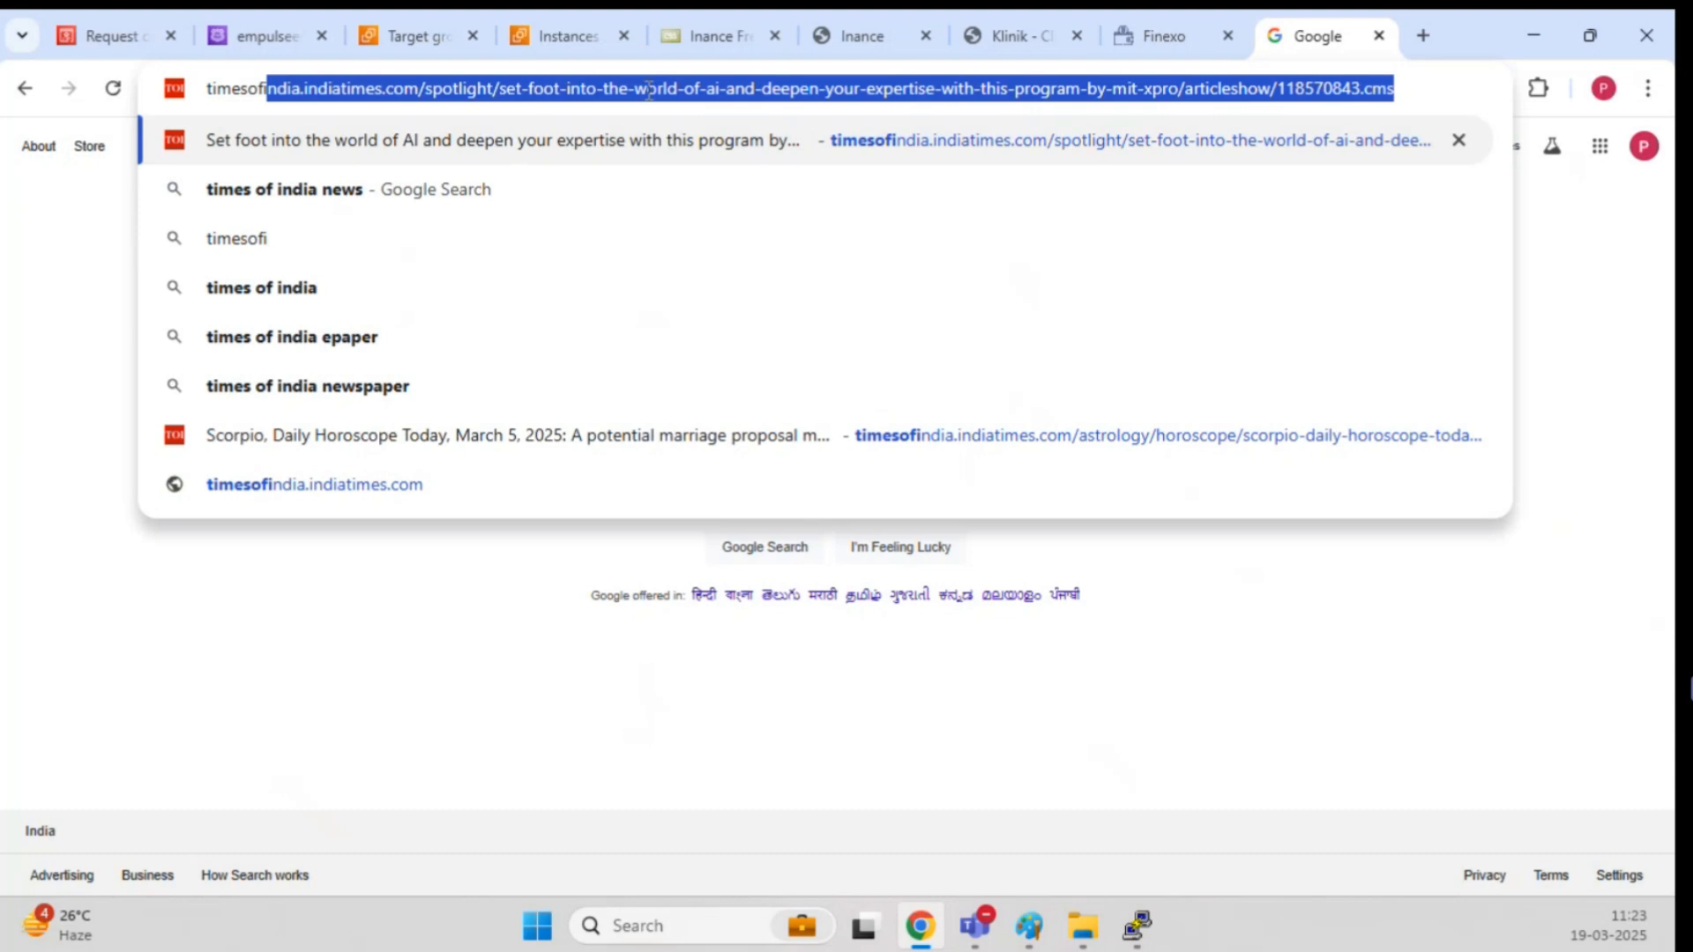
{"action": "key", "text": "BackSpace"}
{"action": "key", "text": "BackSpace"}
{"action": "key", "text": "BackSpace"}
{"action": "key", "text": "BackSpace"}
{"action": "key", "text": "BackSpace"}
{"action": "key", "text": "BackSpace"}
{"action": "key", "text": "BackSpace"}
{"action": "key", "text": "BackSpace"}
{"action": "key", "text": "BackSpace"}
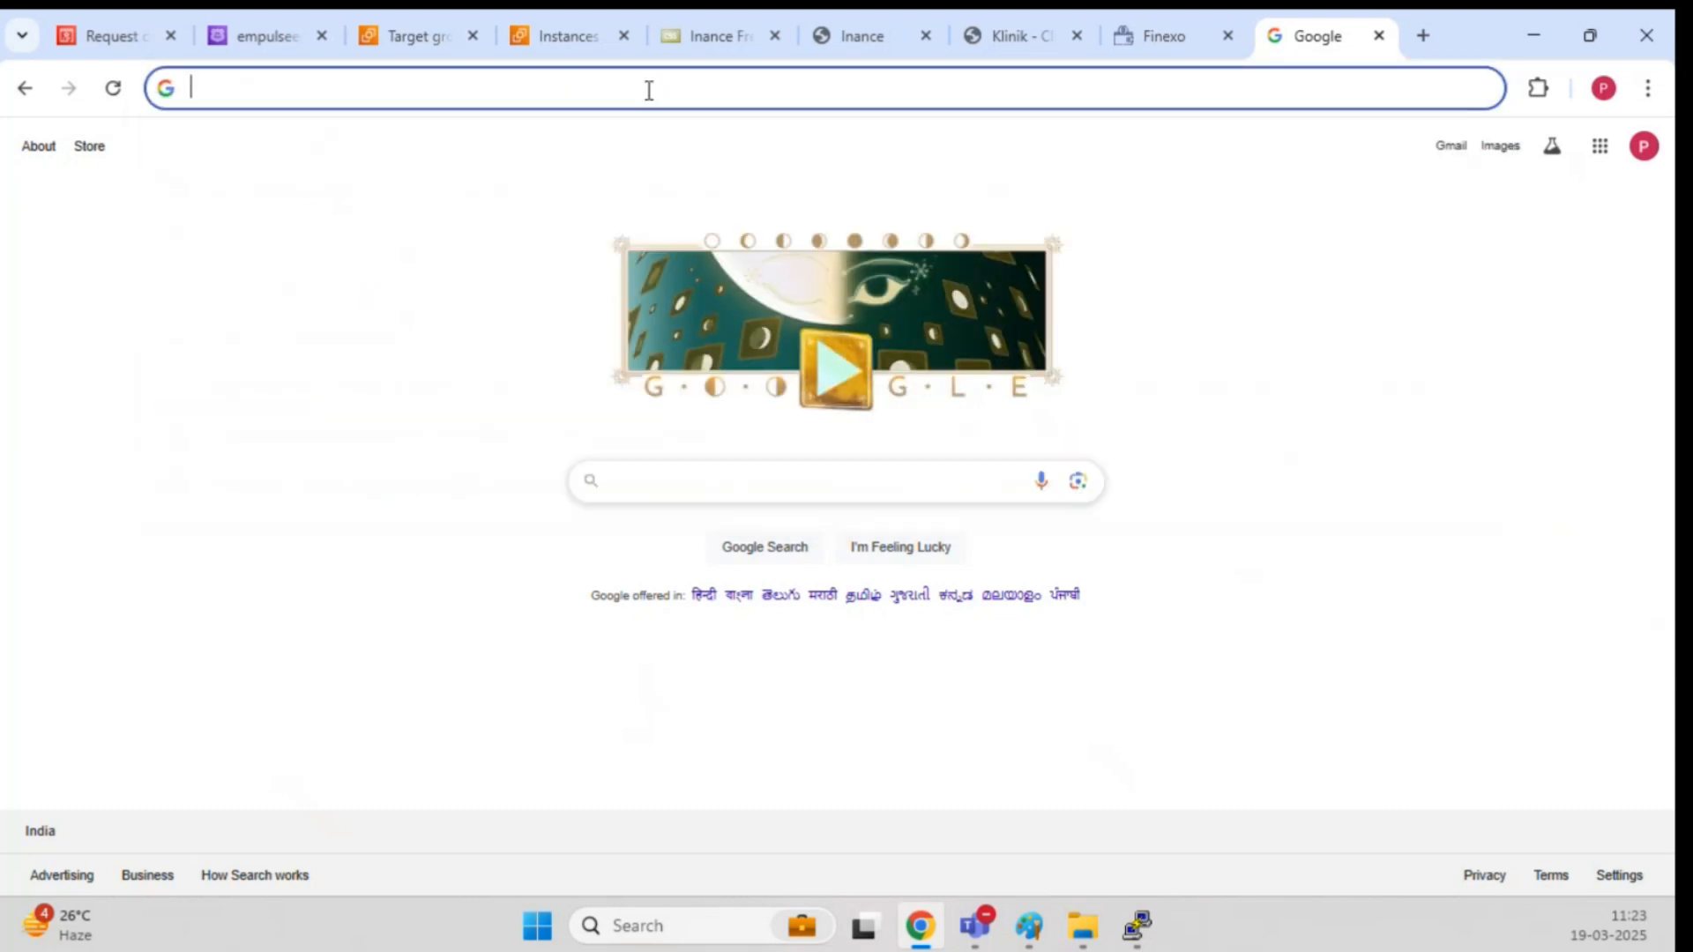
Step: Load netflix.com and view its site certificate to check which authority issued it
{"action": "type", "text": "netflix.co"}
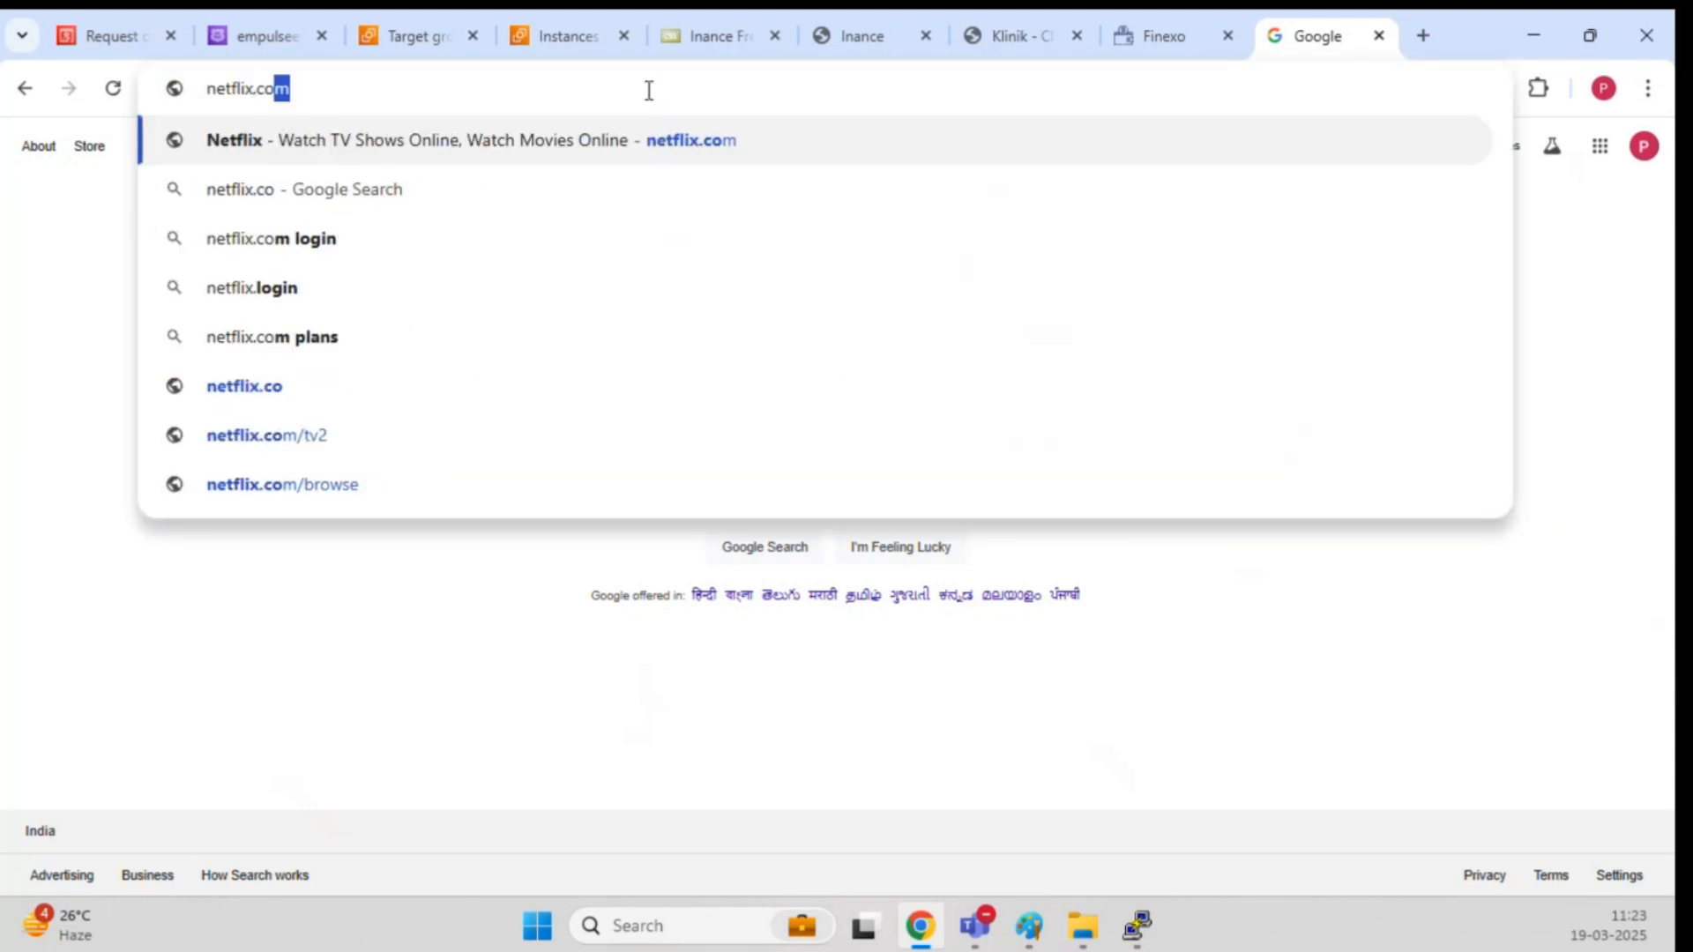
{"action": "key", "text": "Return"}
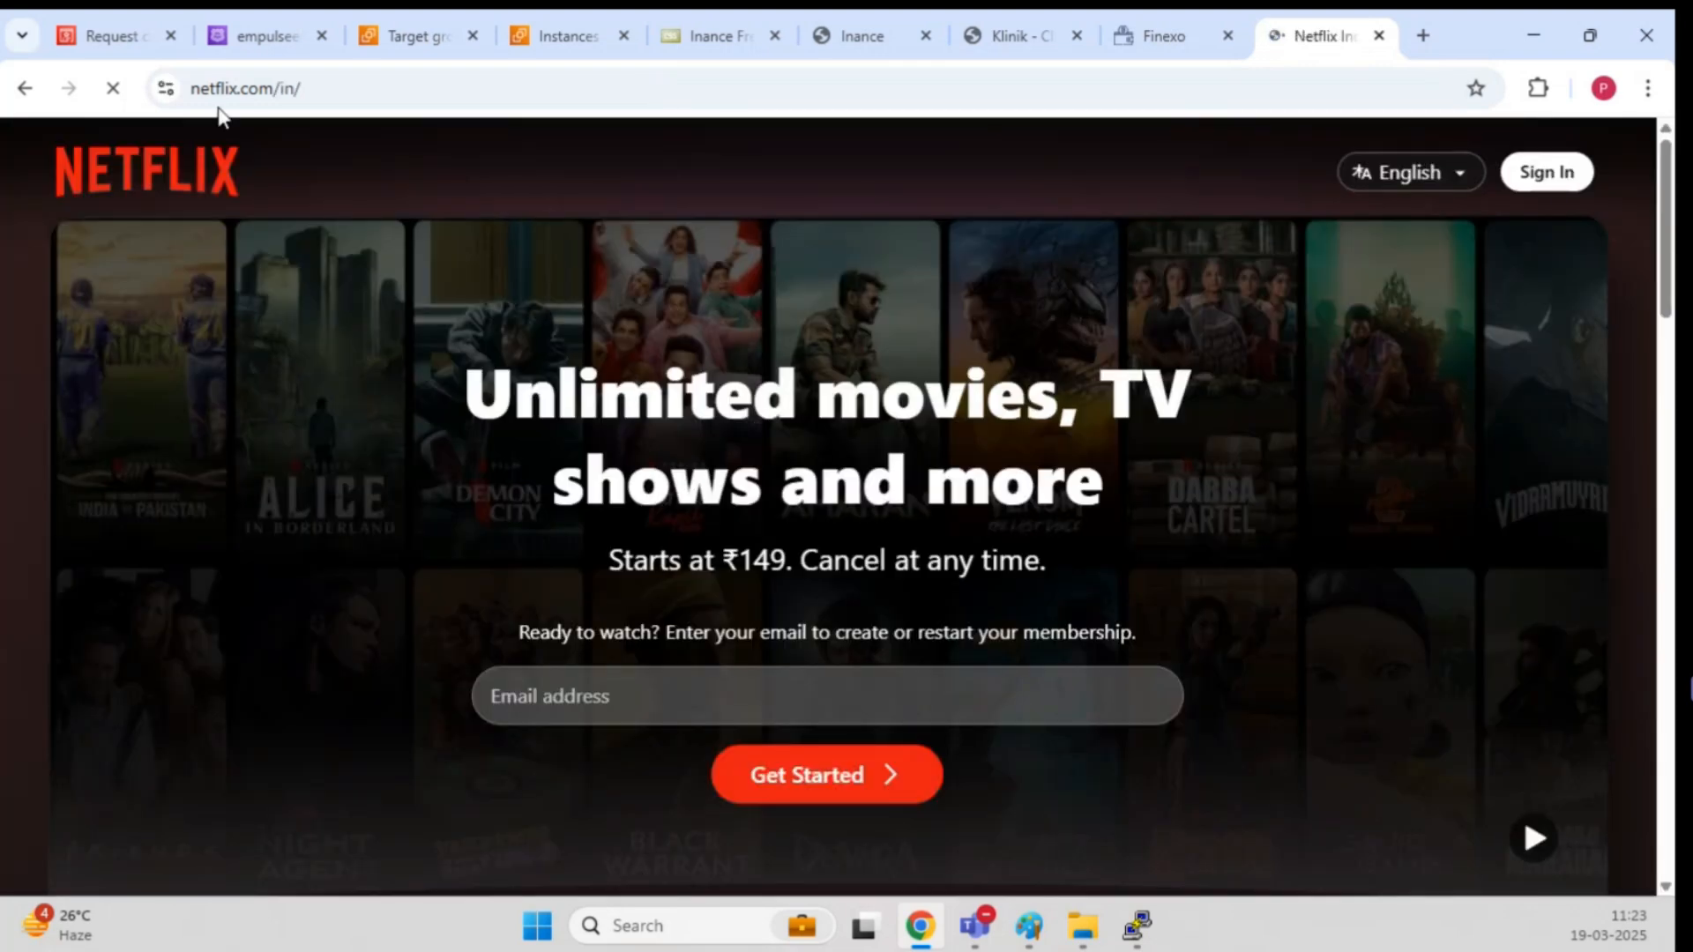
{"action": "left_click", "coordinate": [165, 88]}
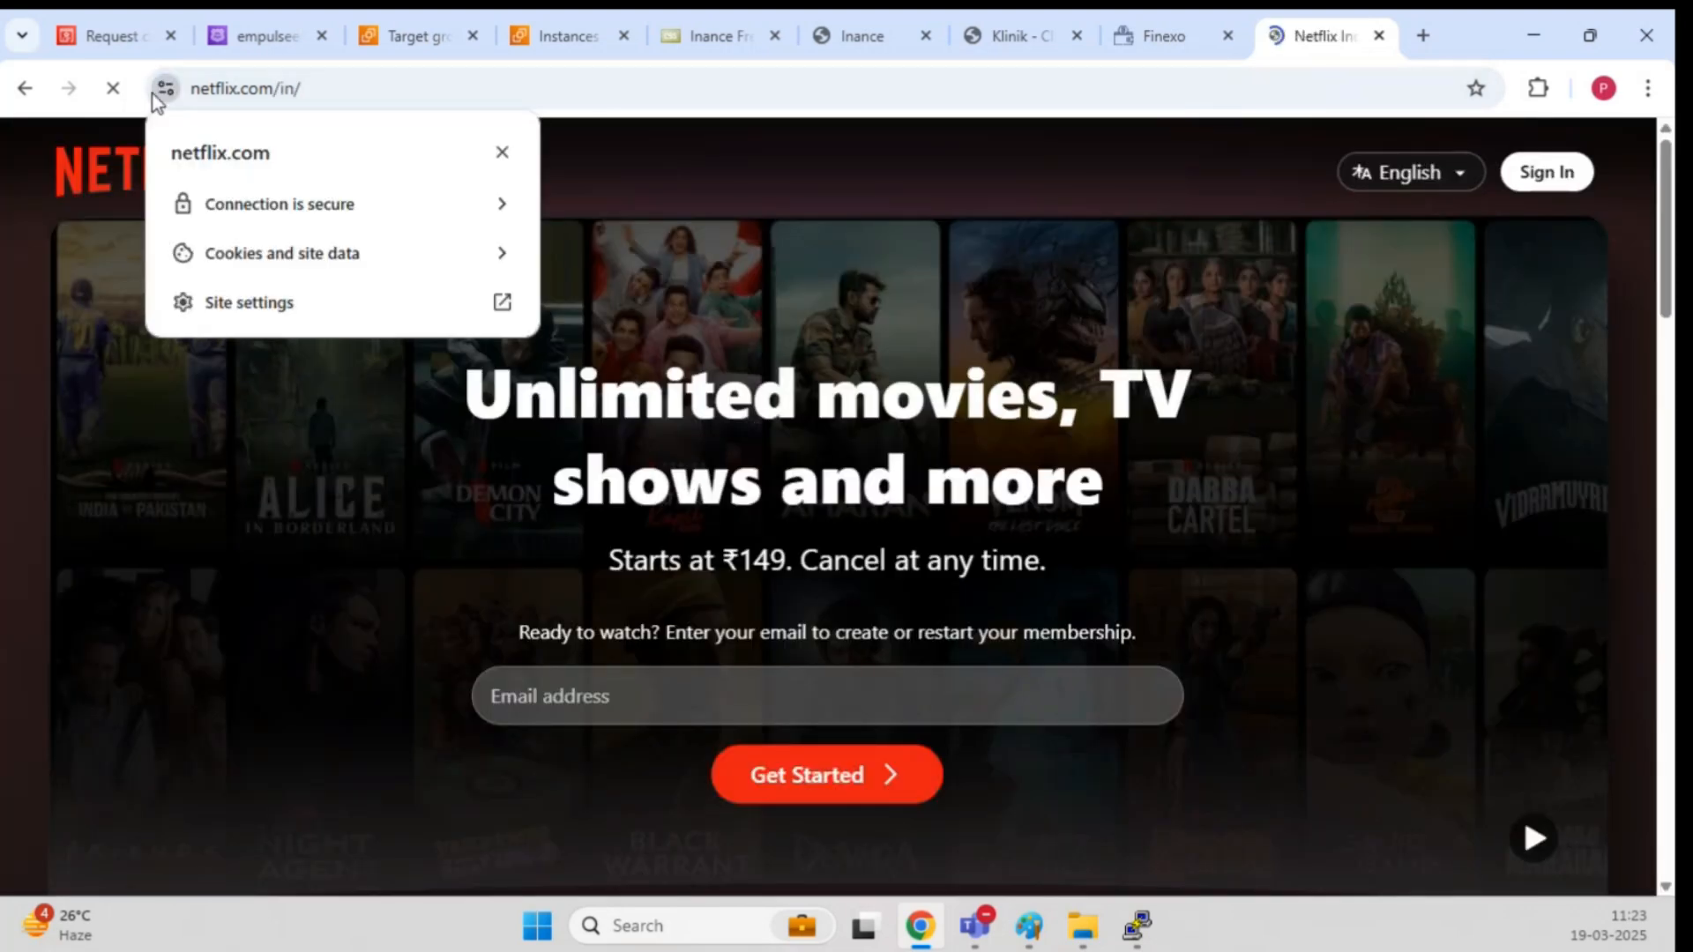
{"action": "left_click", "coordinate": [351, 217]}
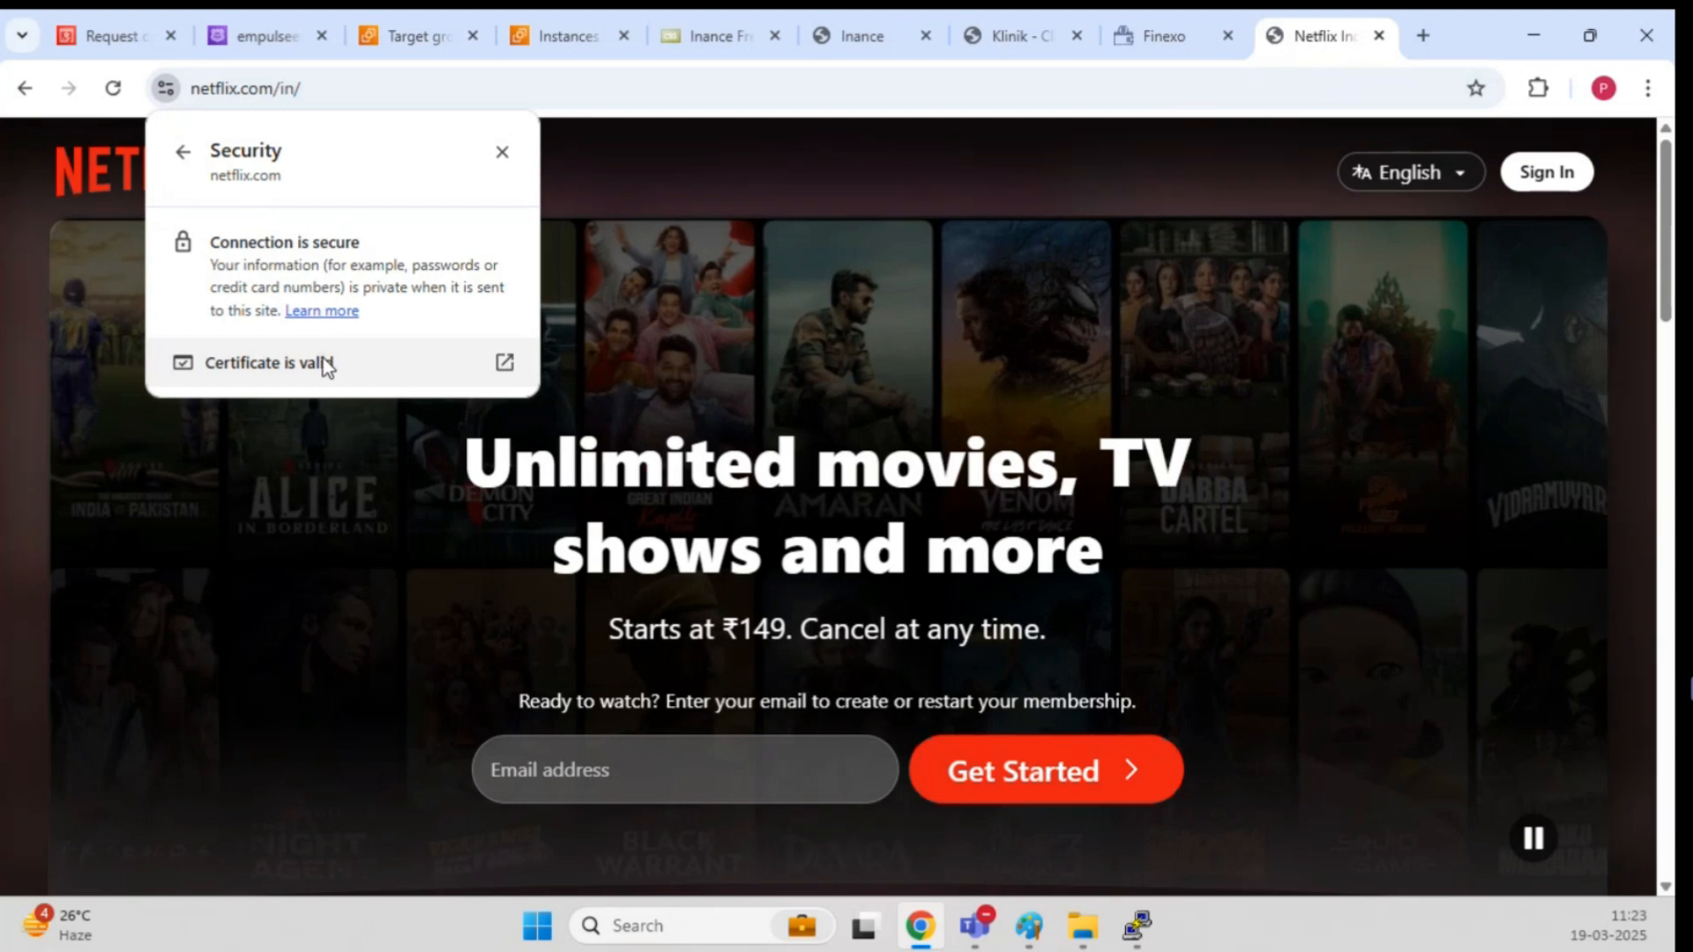
{"action": "left_click", "coordinate": [323, 362]}
{"action": "left_click_drag", "start_coordinate": [737, 441], "coordinate": [743, 494]}
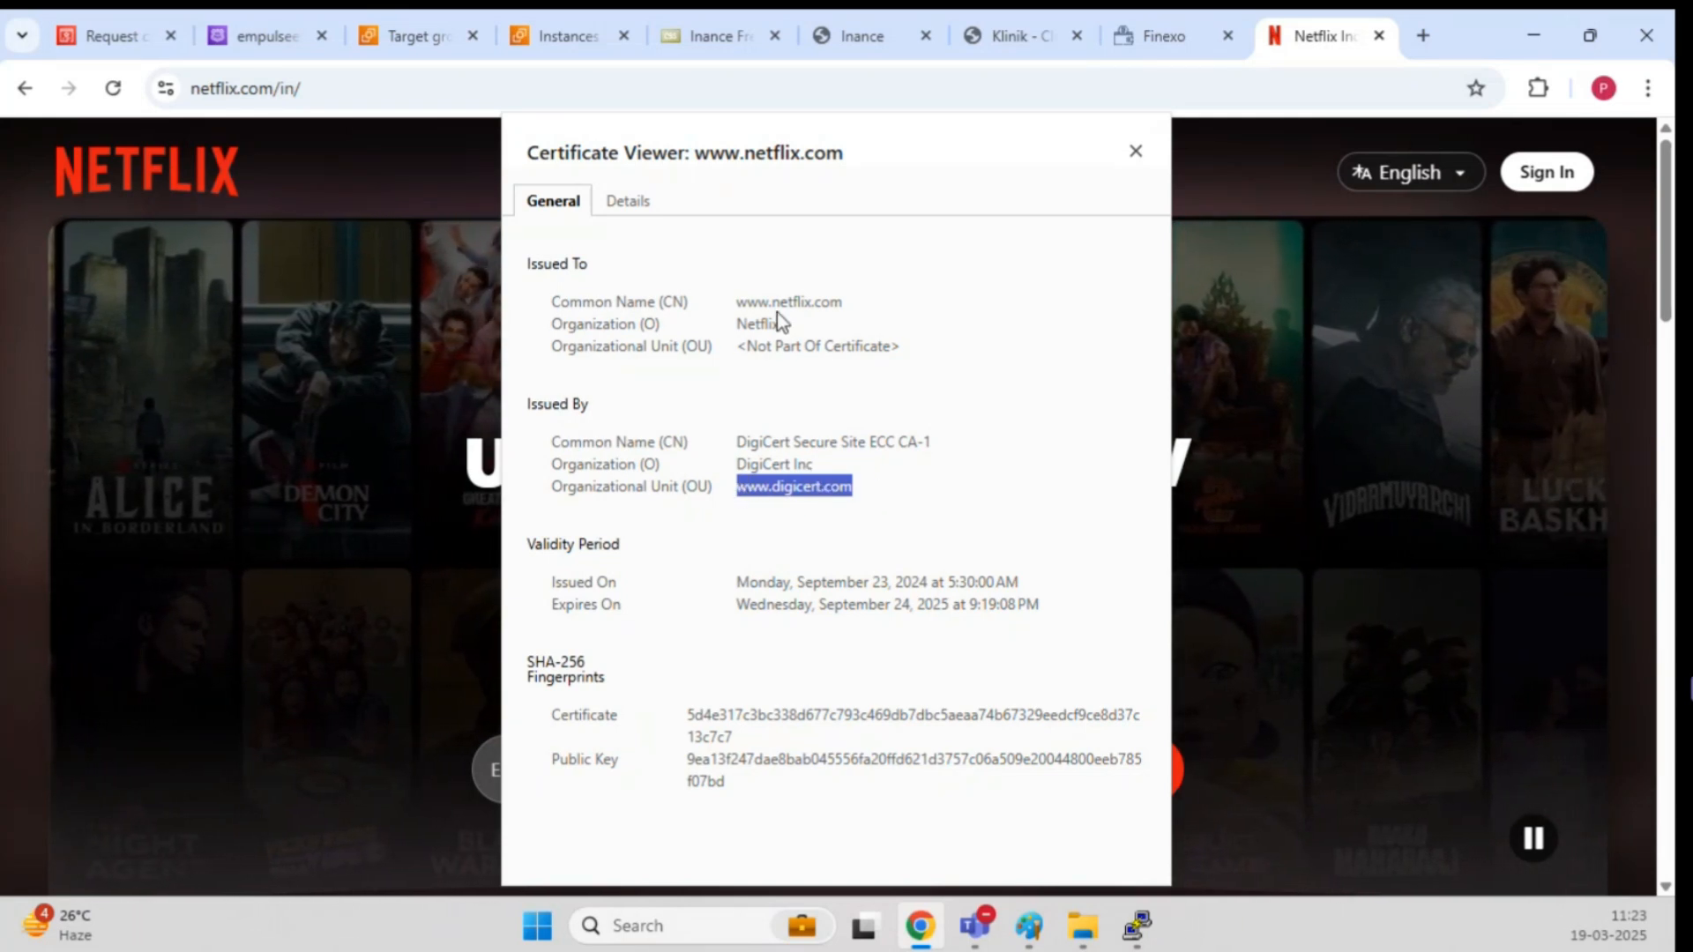
Step: Examine the Not Before and Not After validity fields in Netflix's certificate details and close the certificate viewer
{"action": "left_click", "coordinate": [628, 205]}
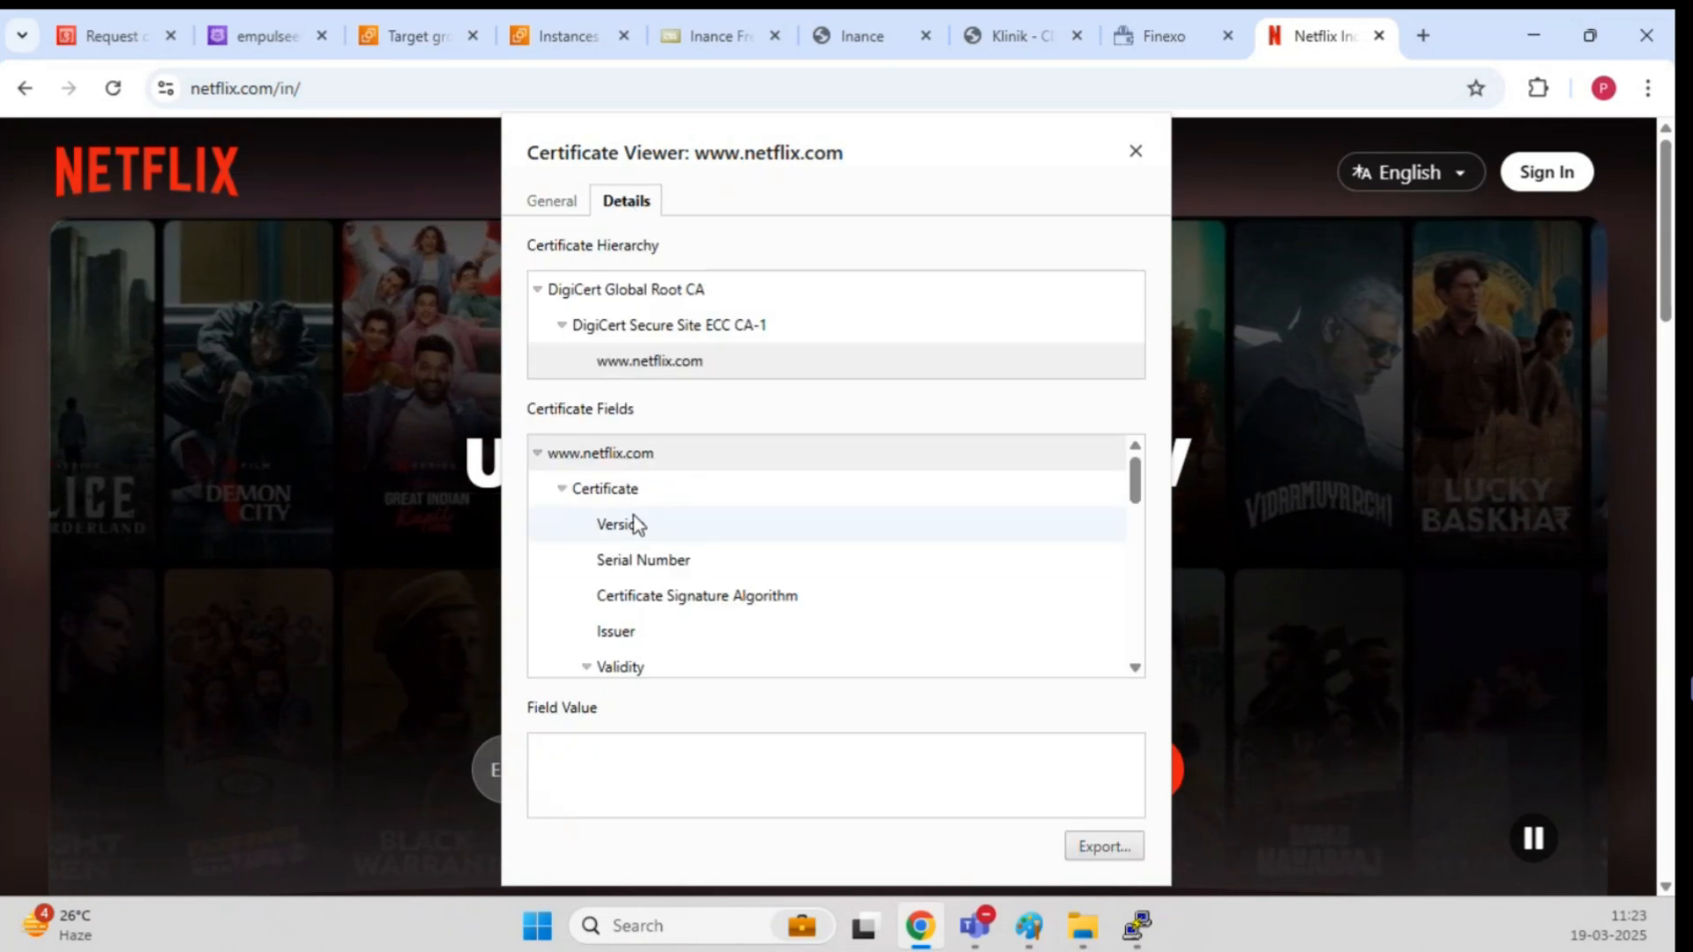
{"action": "scroll", "coordinate": [633, 623], "scroll_direction": "down", "scroll_amount": 3}
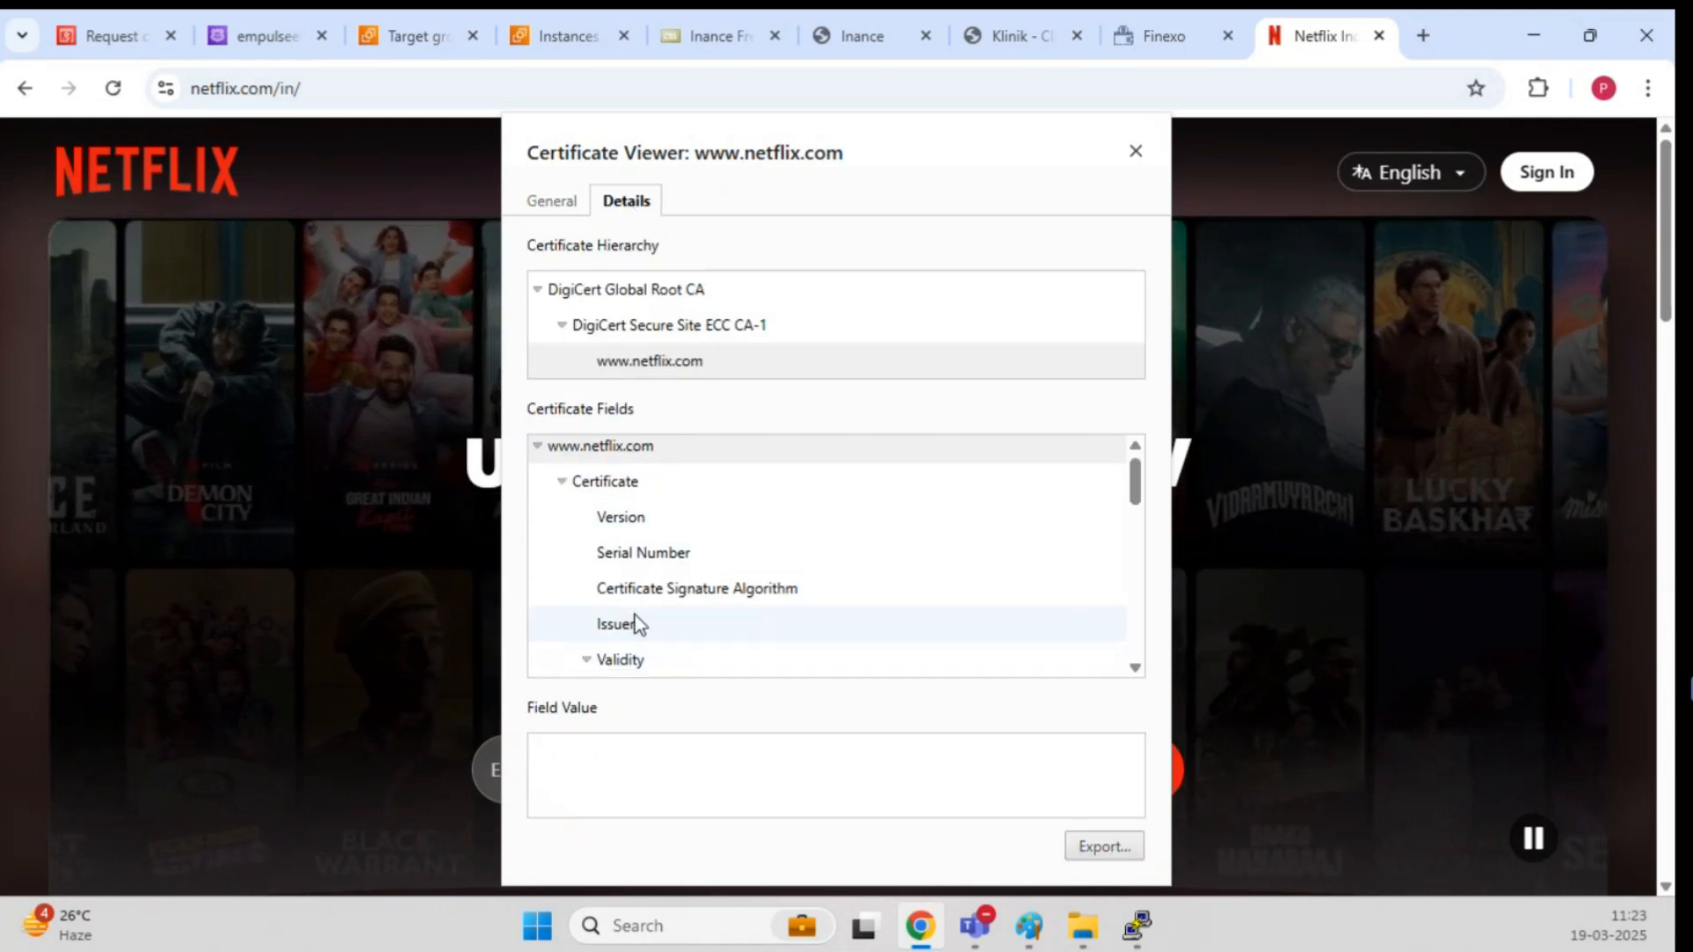
{"action": "scroll", "coordinate": [635, 617], "scroll_direction": "up", "scroll_amount": 3}
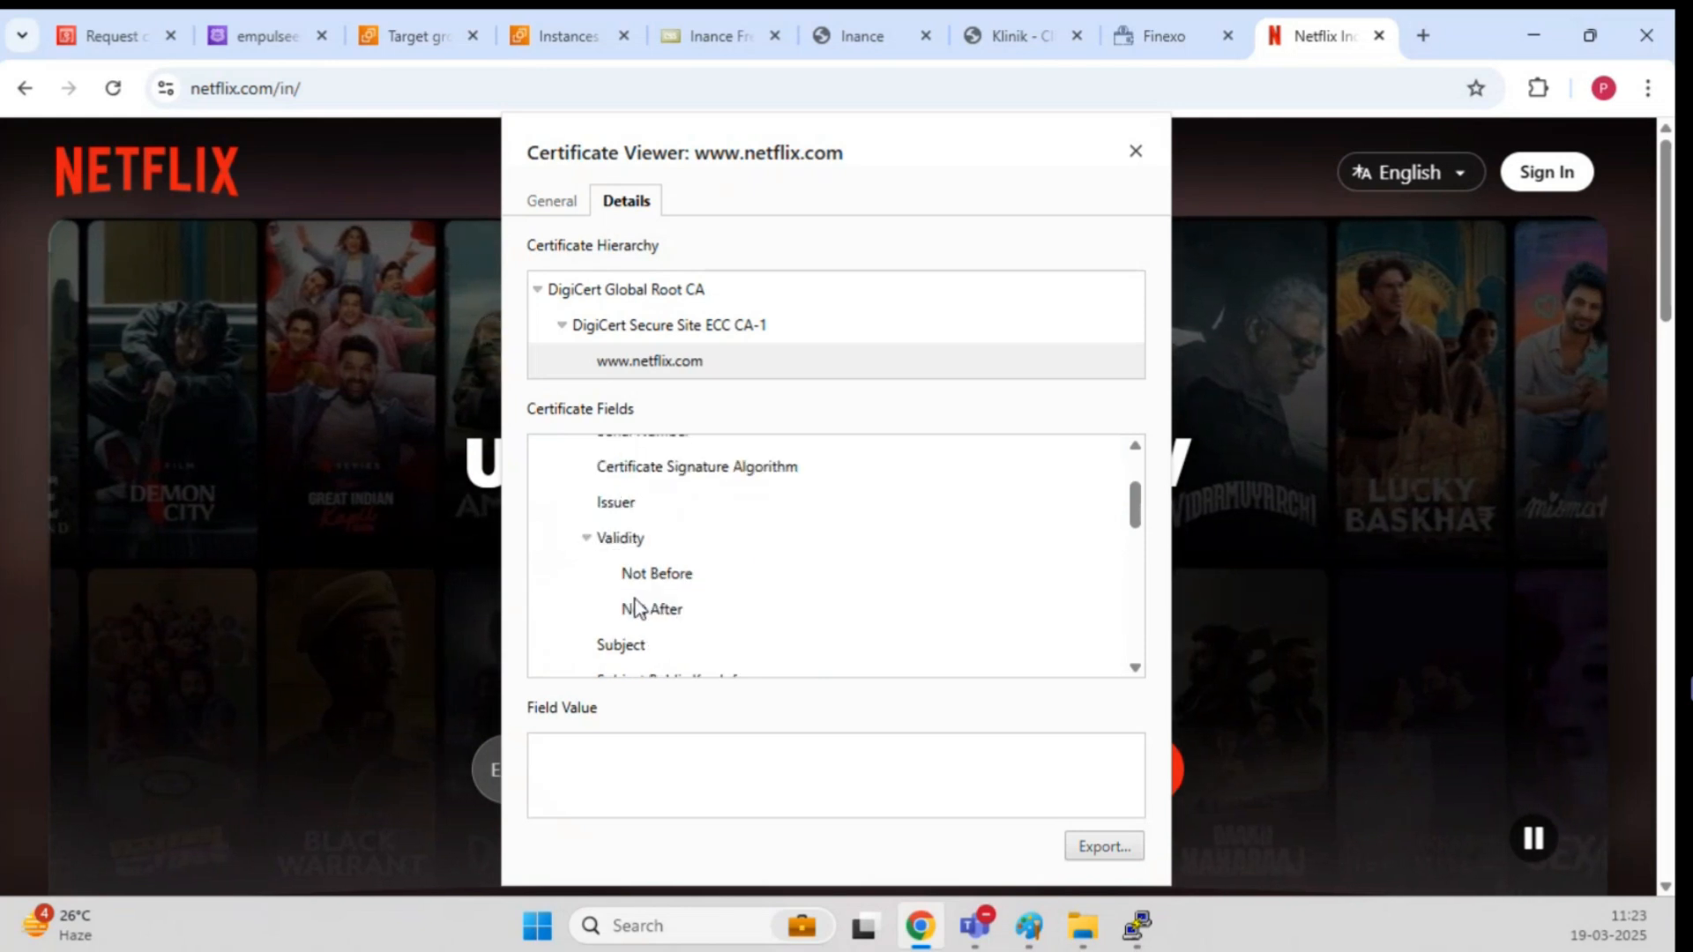
{"action": "left_click", "coordinate": [635, 547]}
{"action": "double_click", "coordinate": [635, 549]}
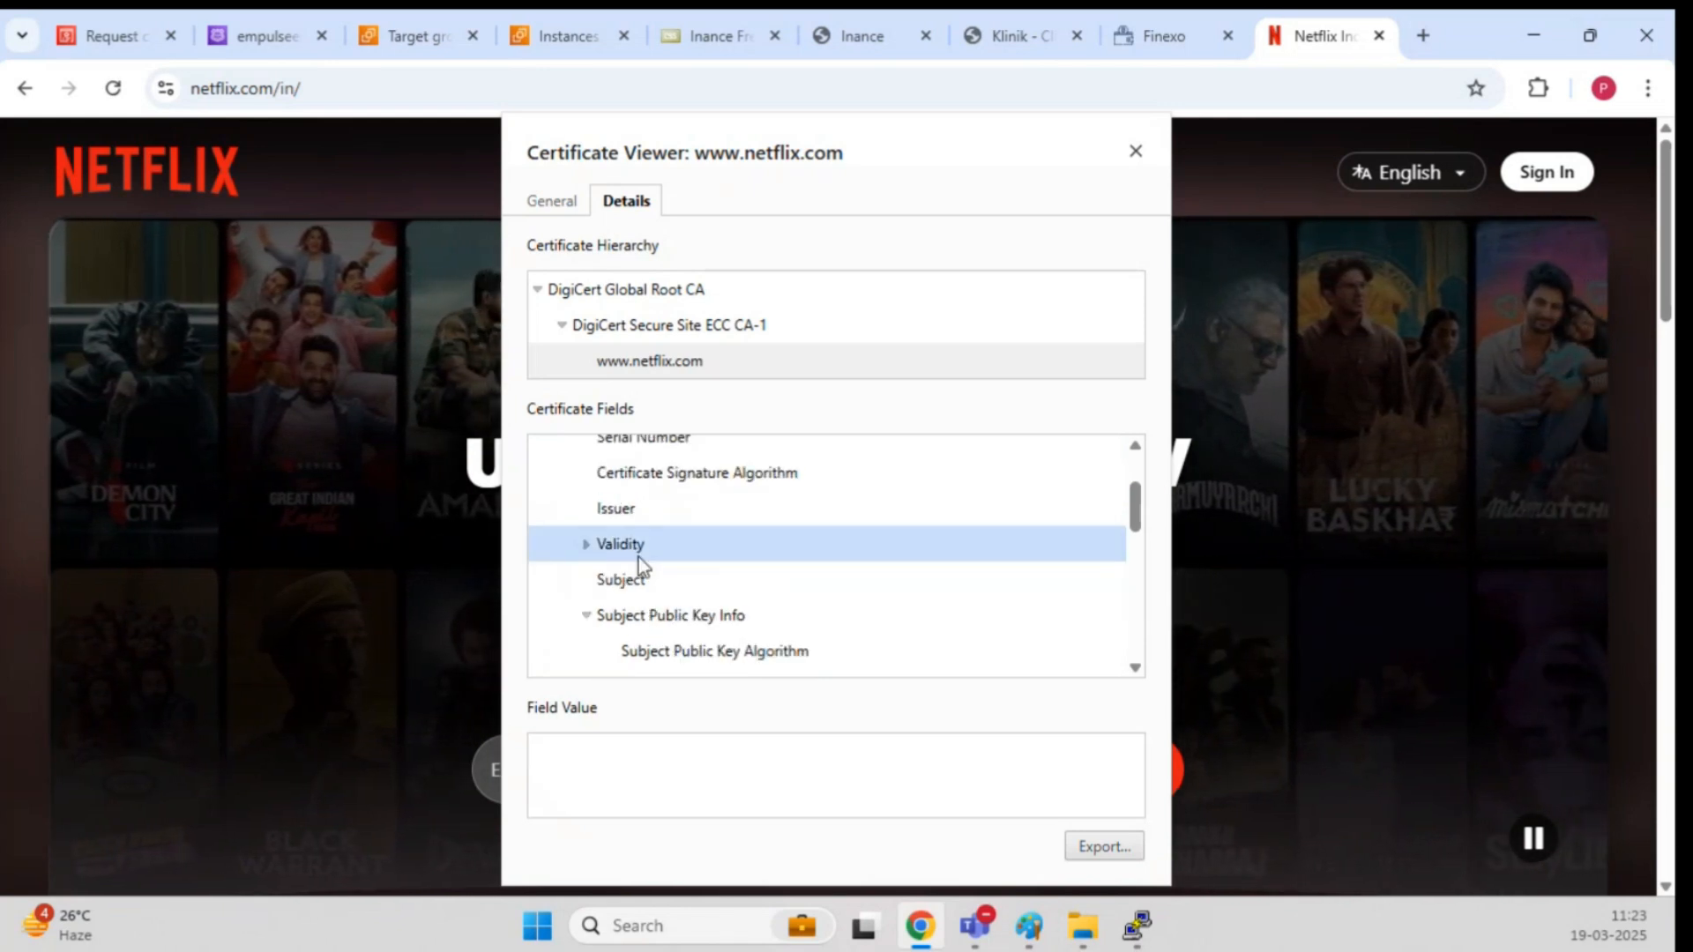
{"action": "double_click", "coordinate": [602, 550]}
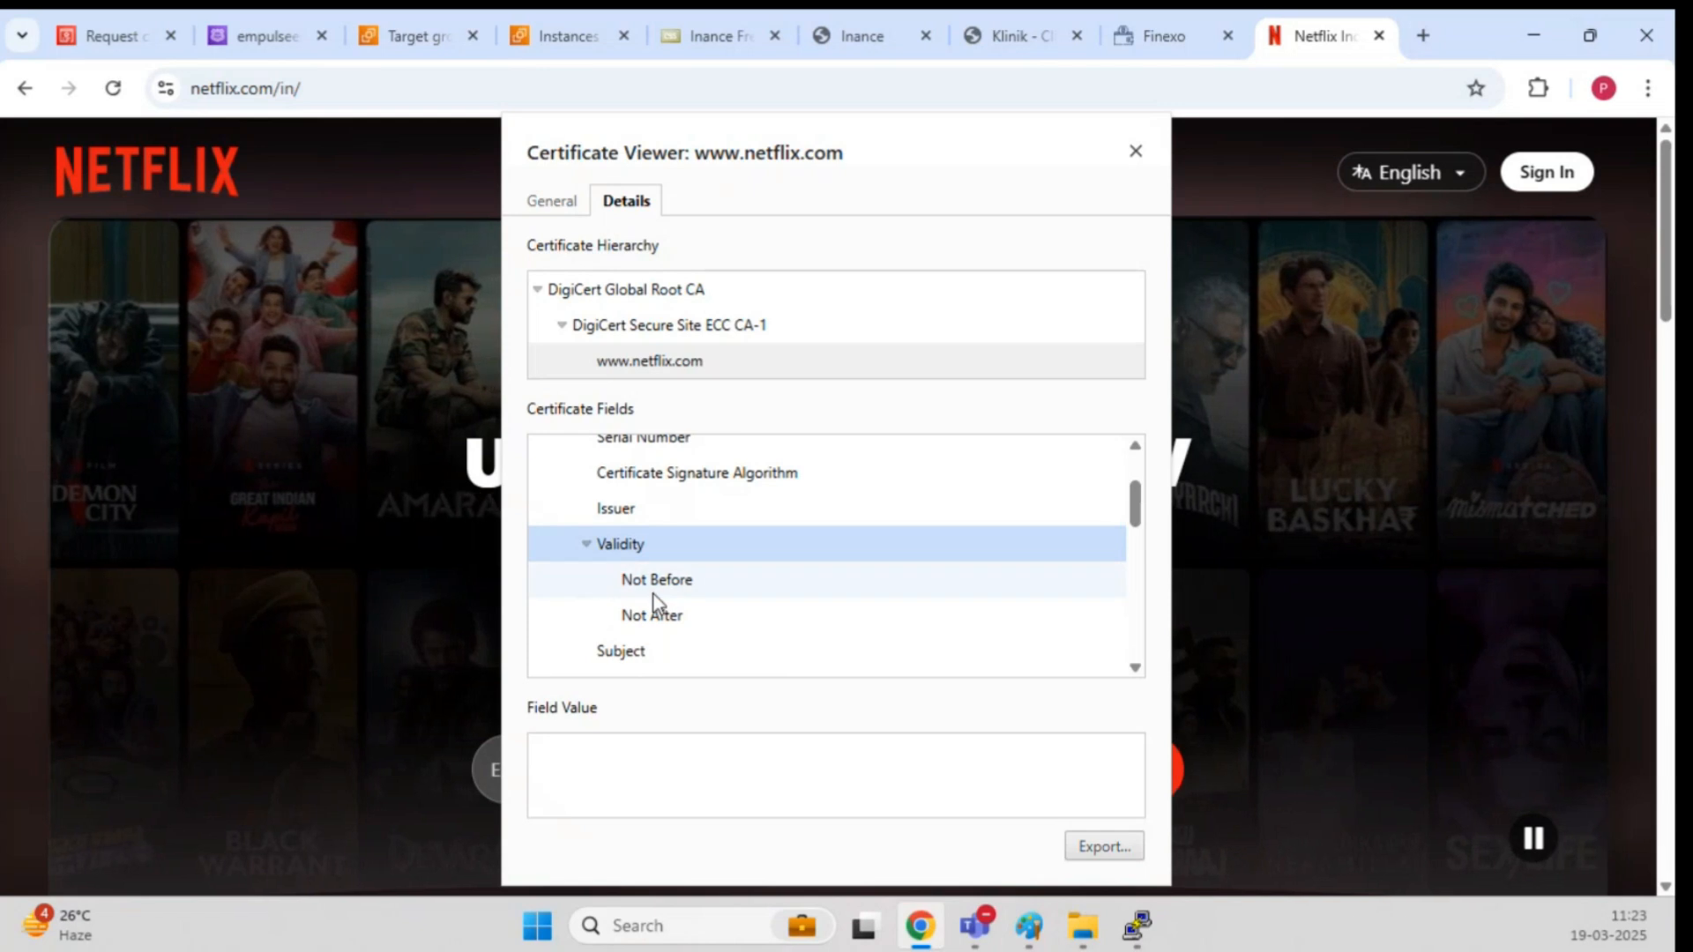
{"action": "left_click", "coordinate": [650, 577]}
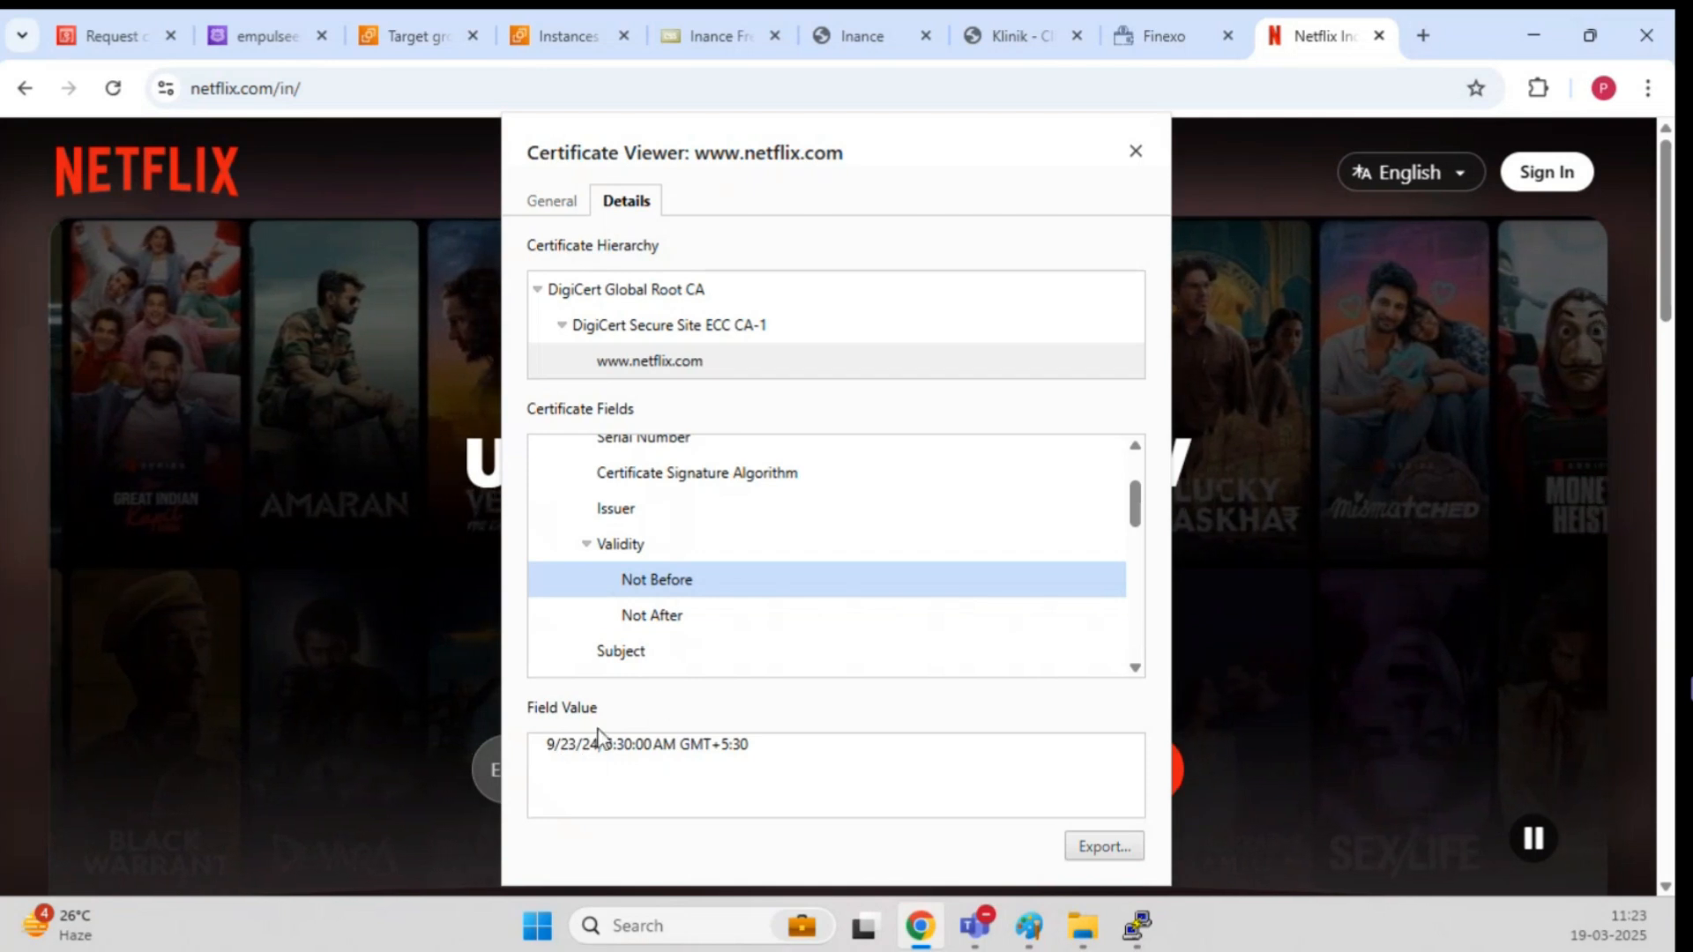
{"action": "left_click_drag", "start_coordinate": [605, 746], "coordinate": [551, 754]}
{"action": "left_click", "coordinate": [652, 618]}
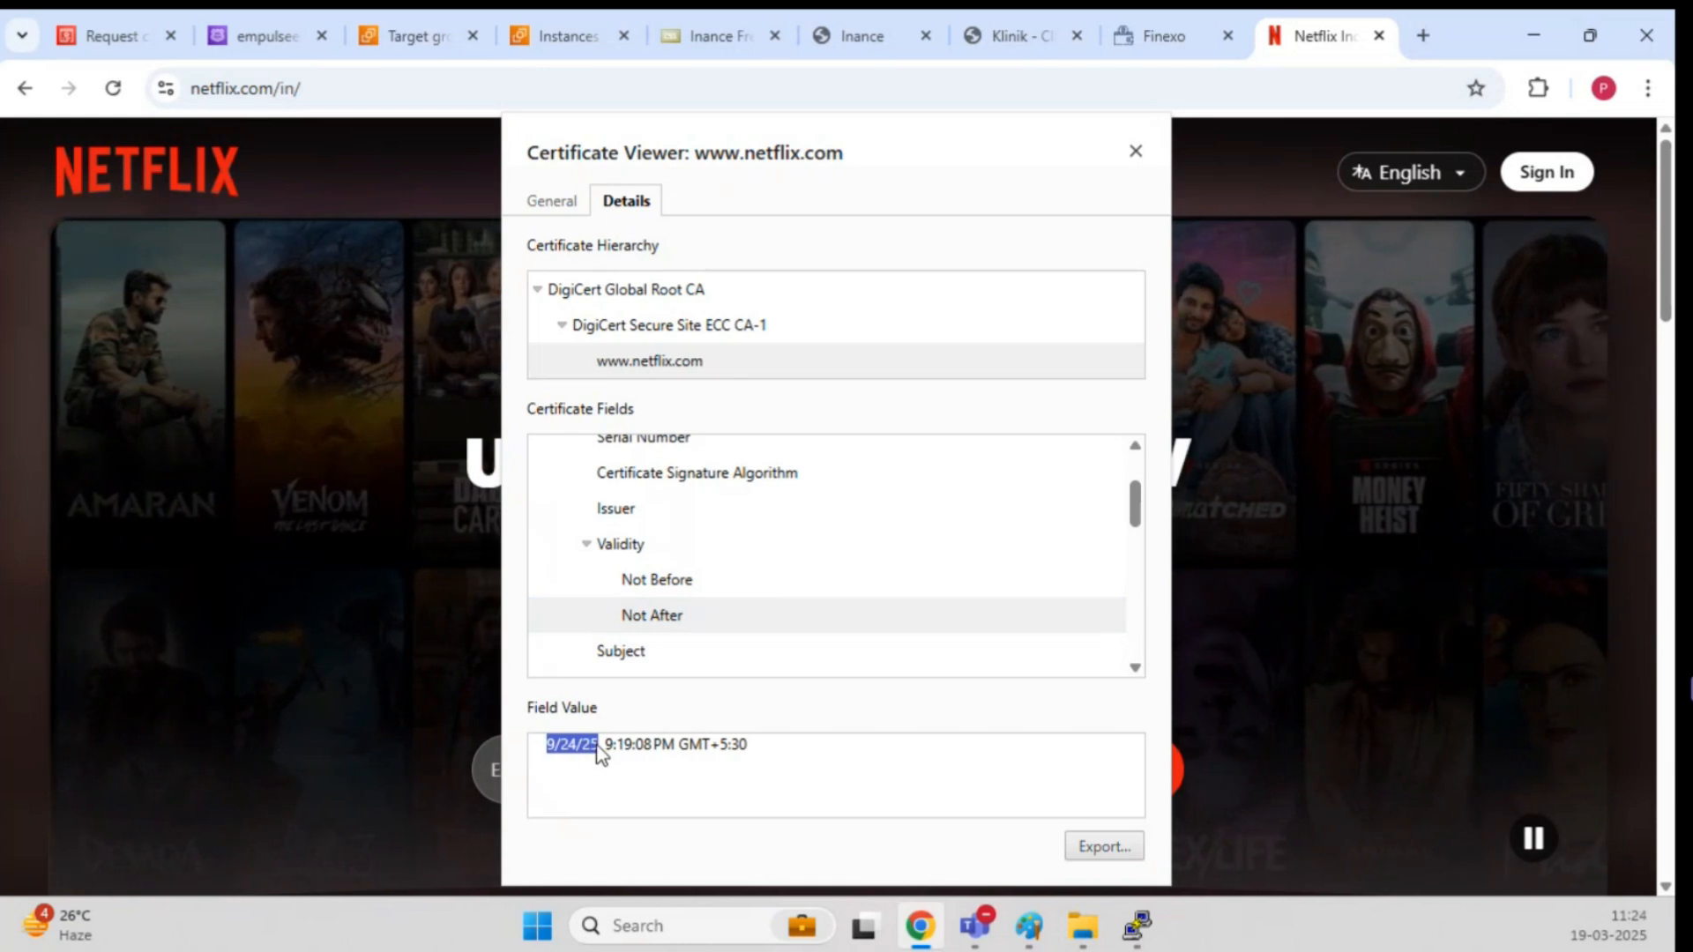
{"action": "left_click", "coordinate": [1136, 152]}
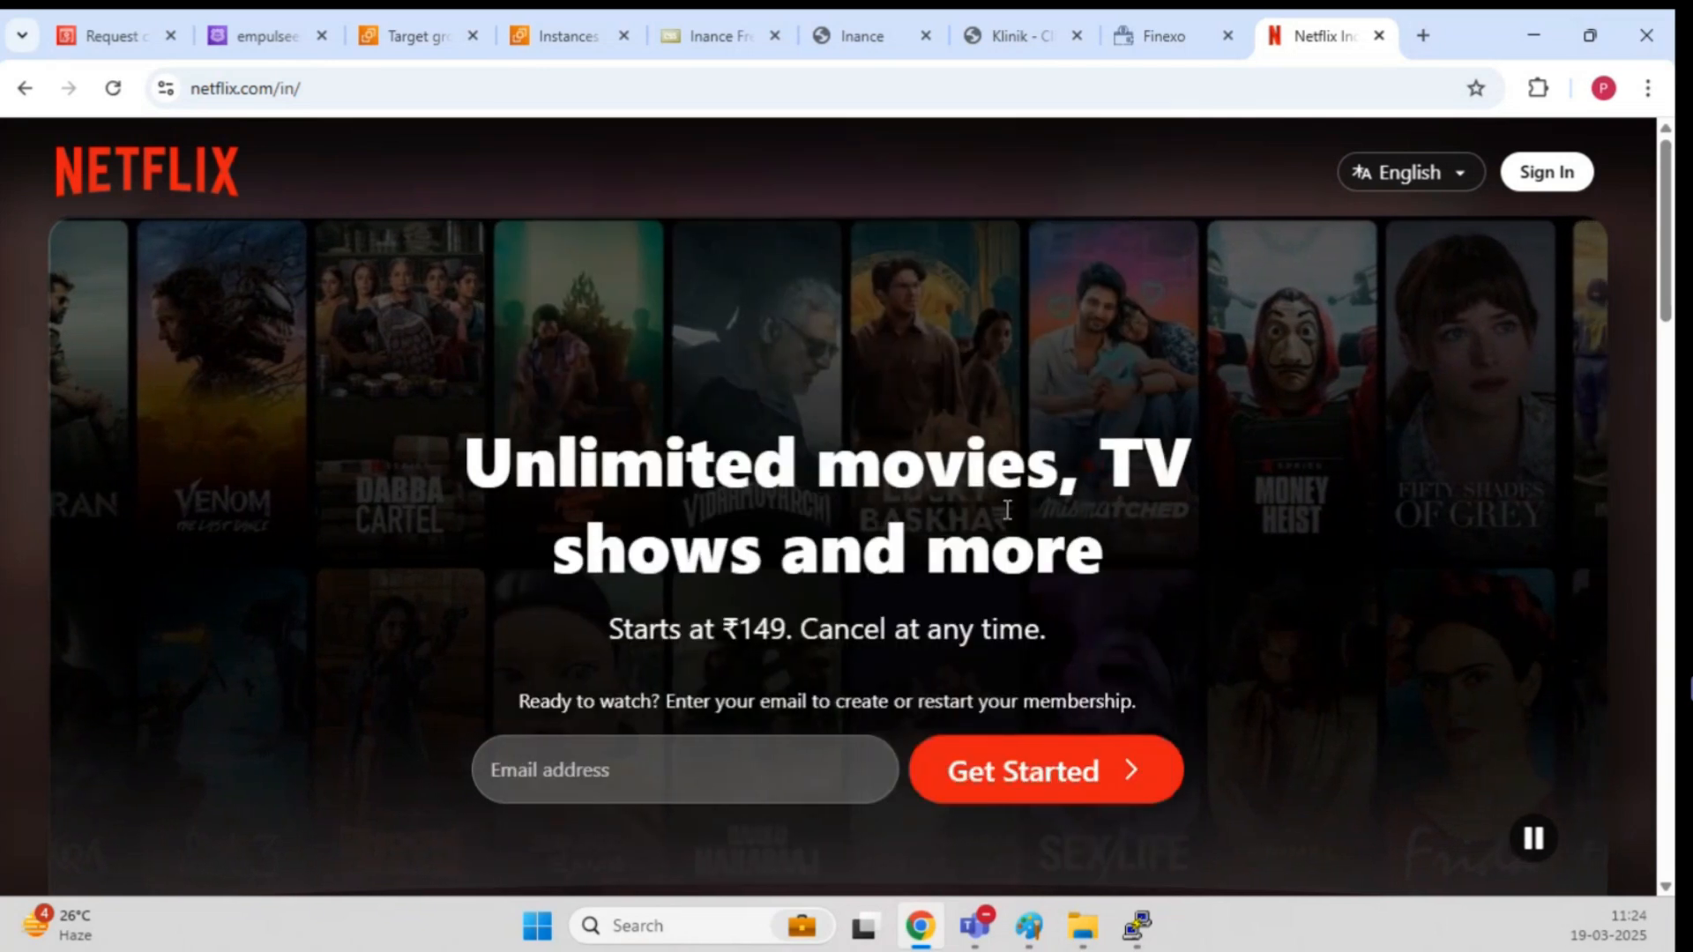
Step: Close the Netflix page and continue the AWS Certificate Manager request as a public certificate
{"action": "left_click", "coordinate": [1379, 35]}
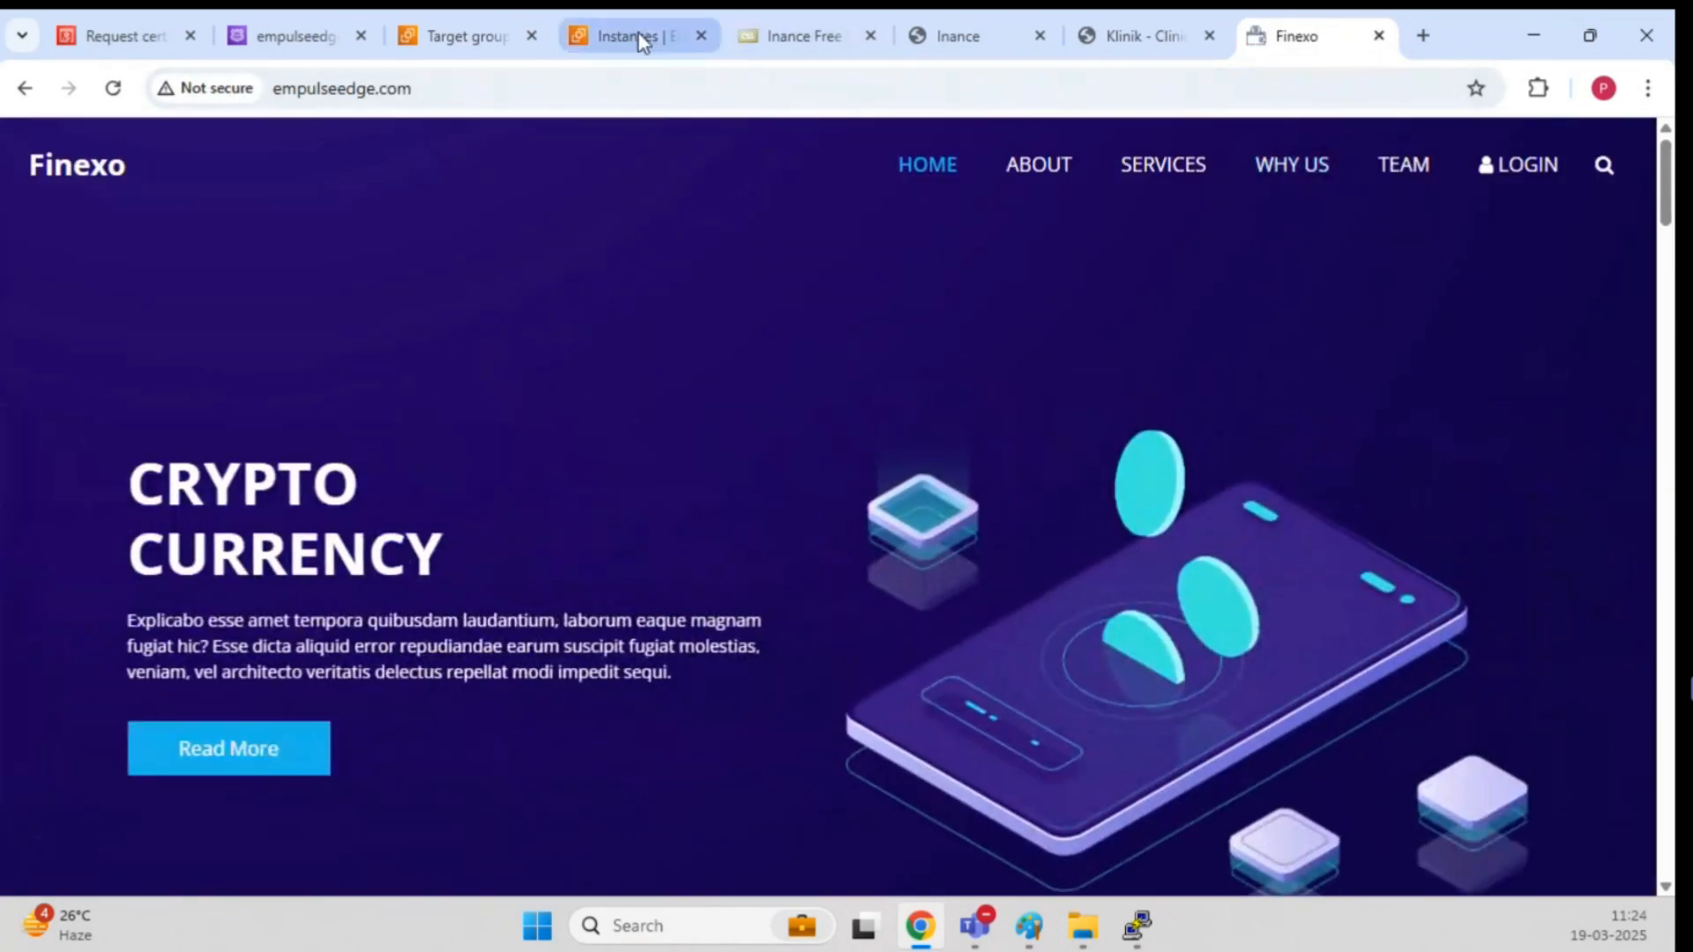
{"action": "left_click", "coordinate": [113, 35]}
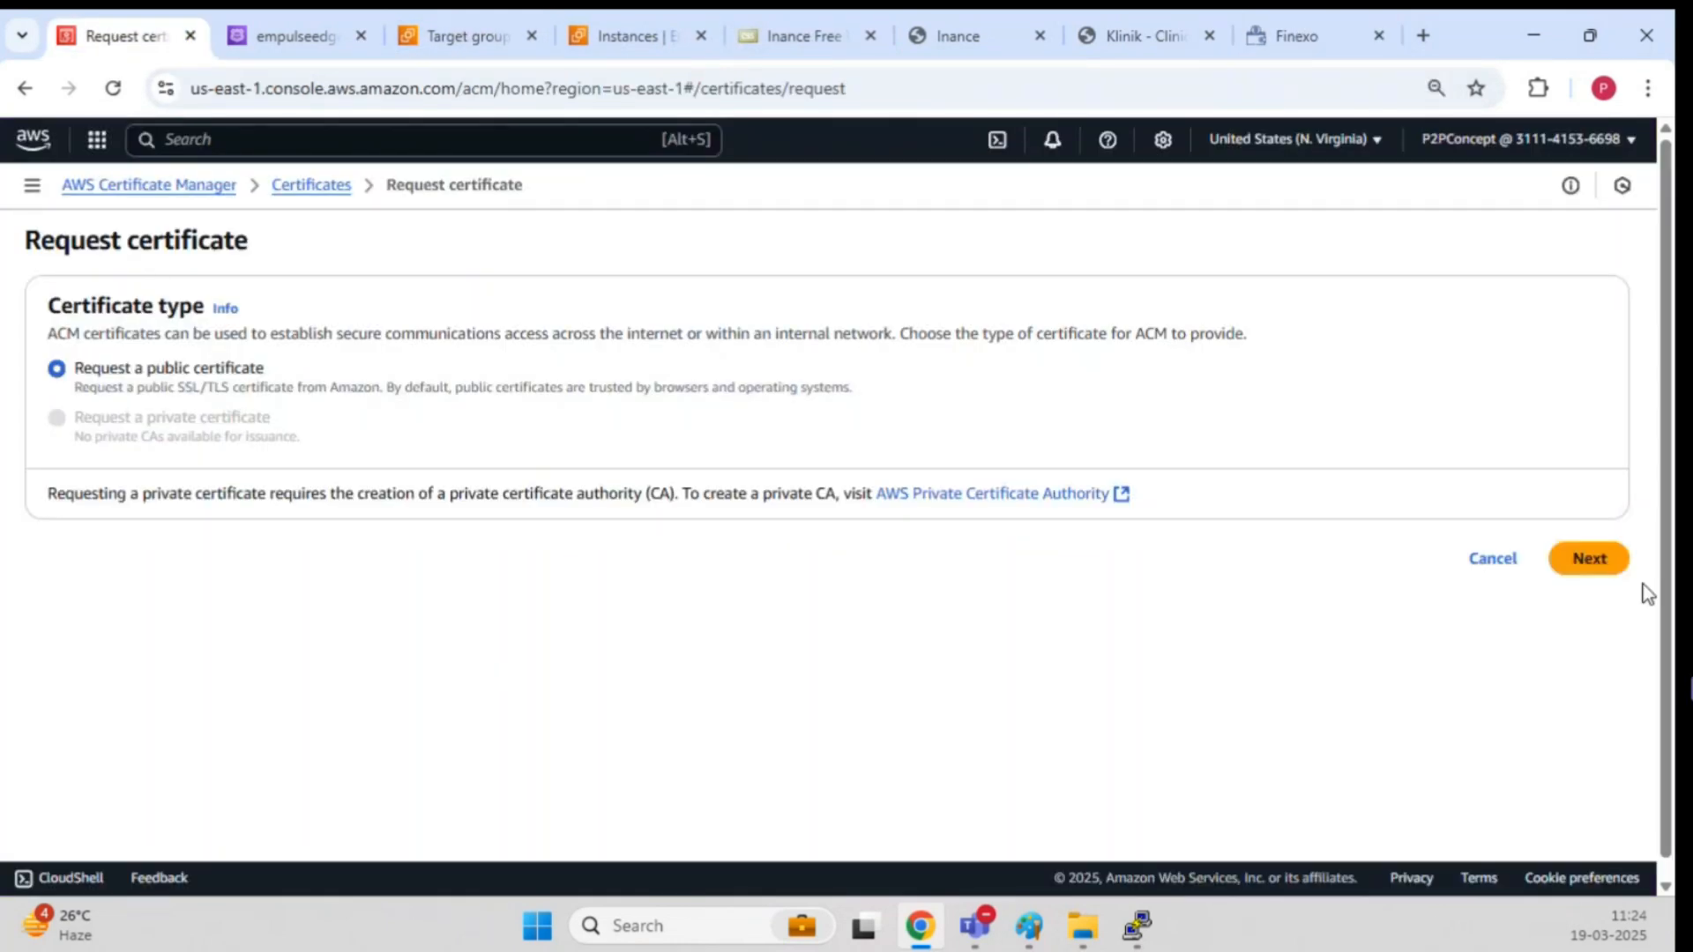
{"action": "left_click", "coordinate": [1587, 559]}
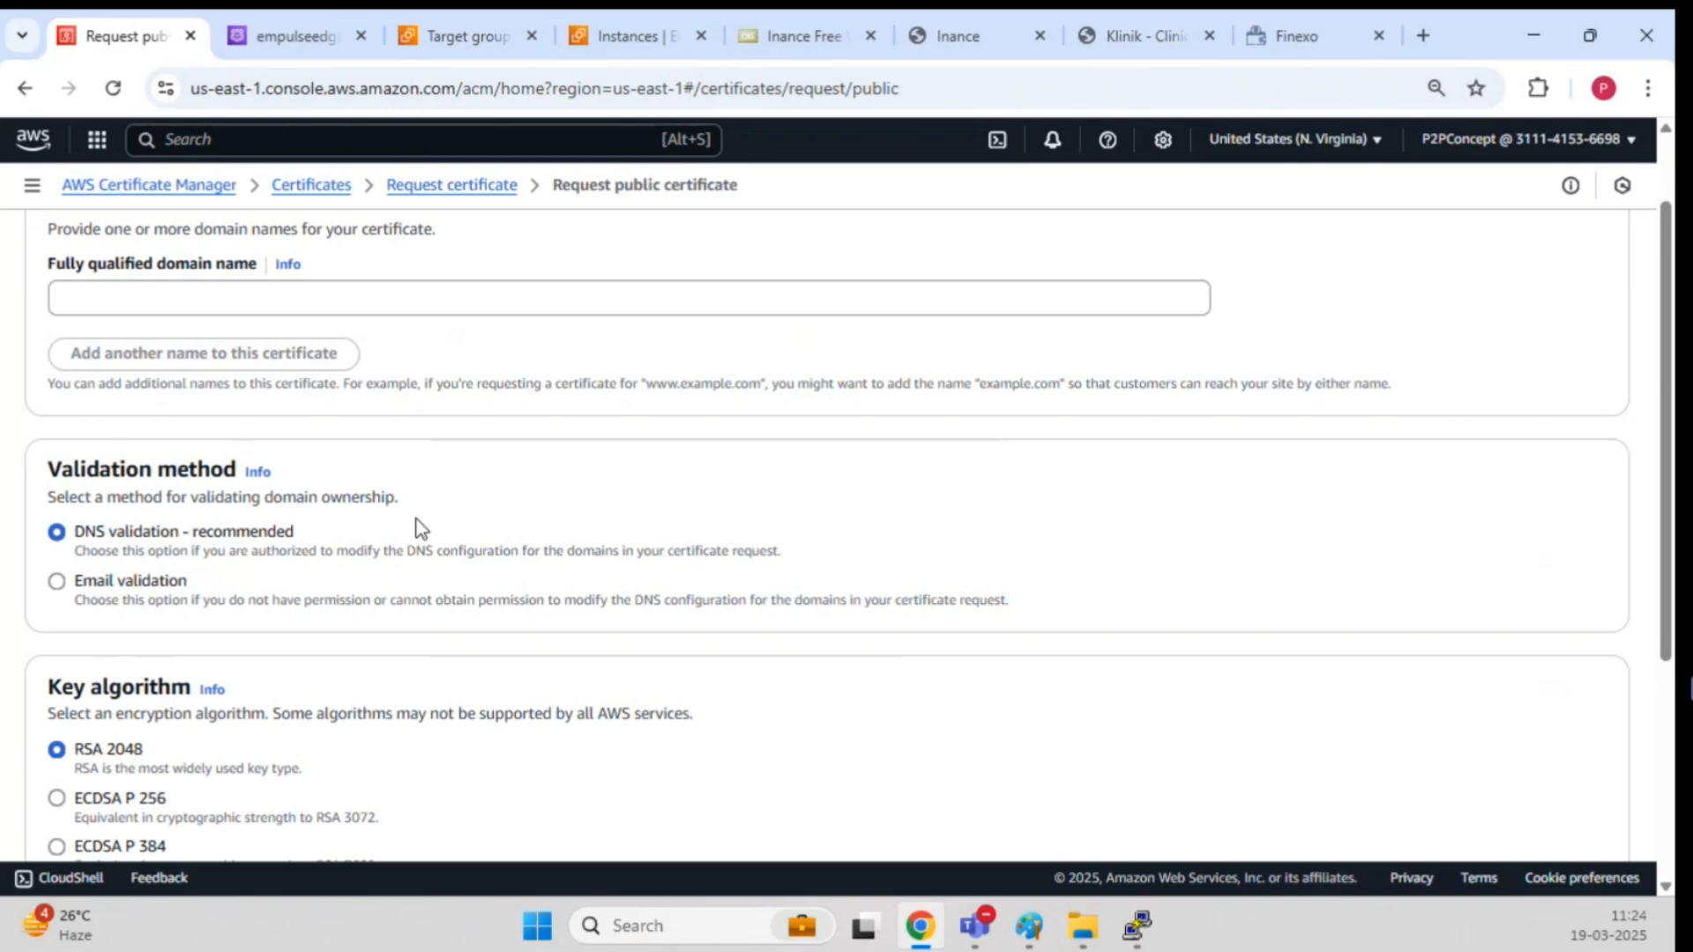
Step: Set the certificate's fully qualified domain name to the wildcard *.empulseedge.com
{"action": "scroll", "coordinate": [416, 527], "scroll_direction": "up", "scroll_amount": 1}
{"action": "left_click", "coordinate": [257, 399]}
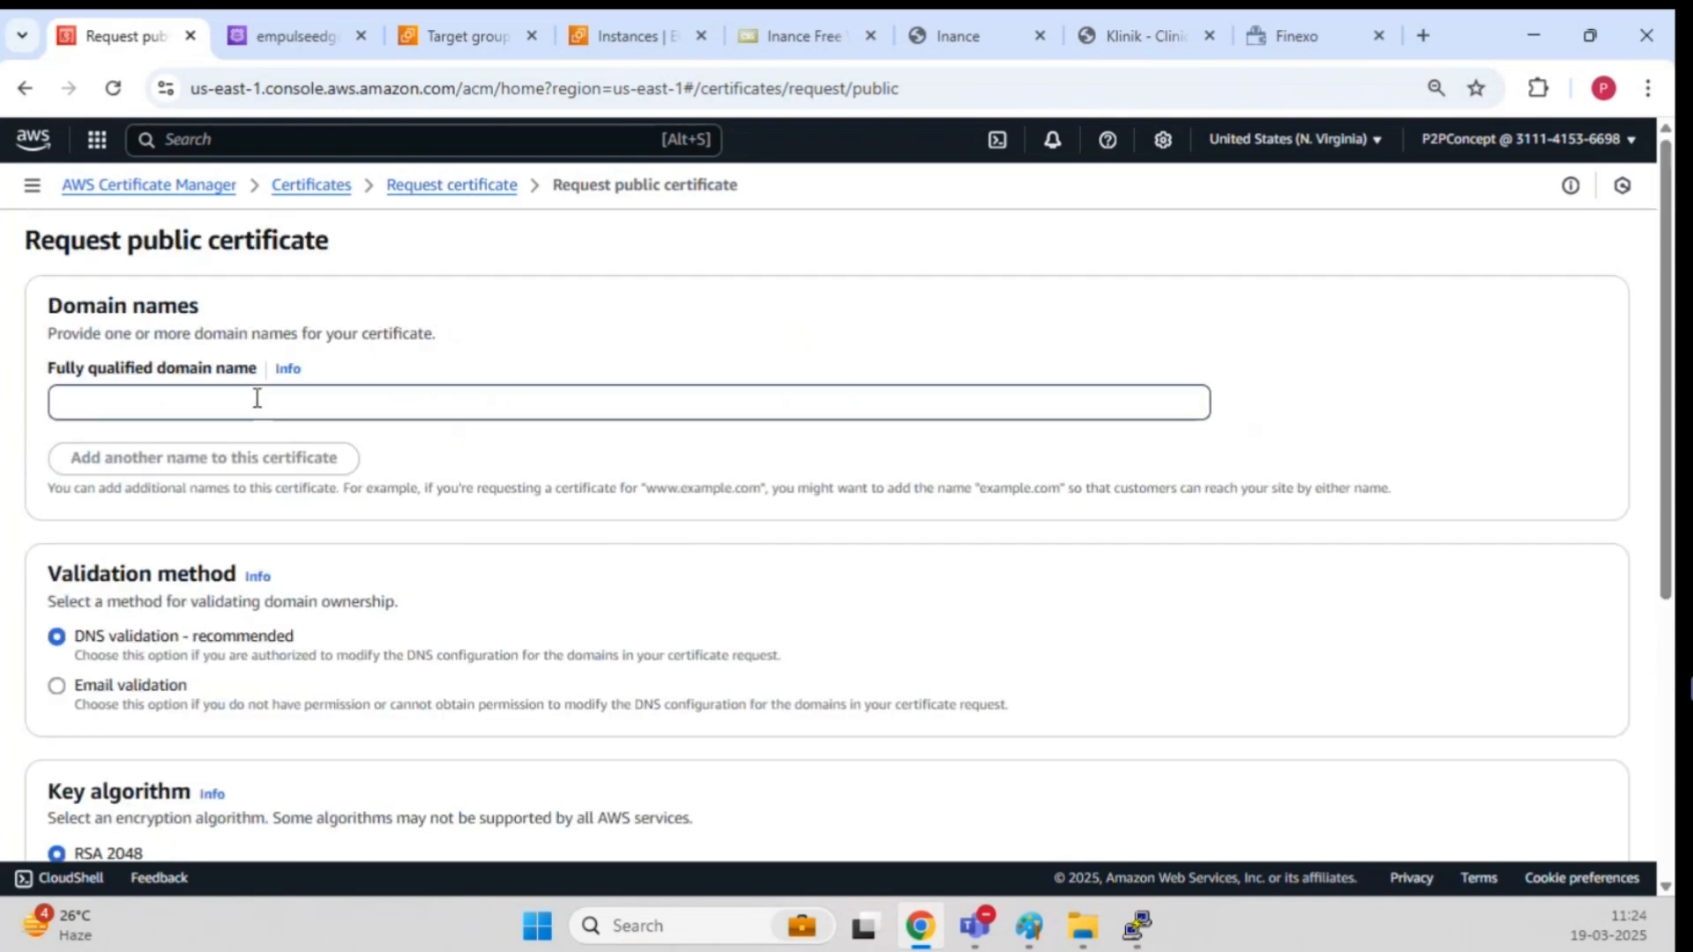
{"action": "type", "text": "empulseedge.com"}
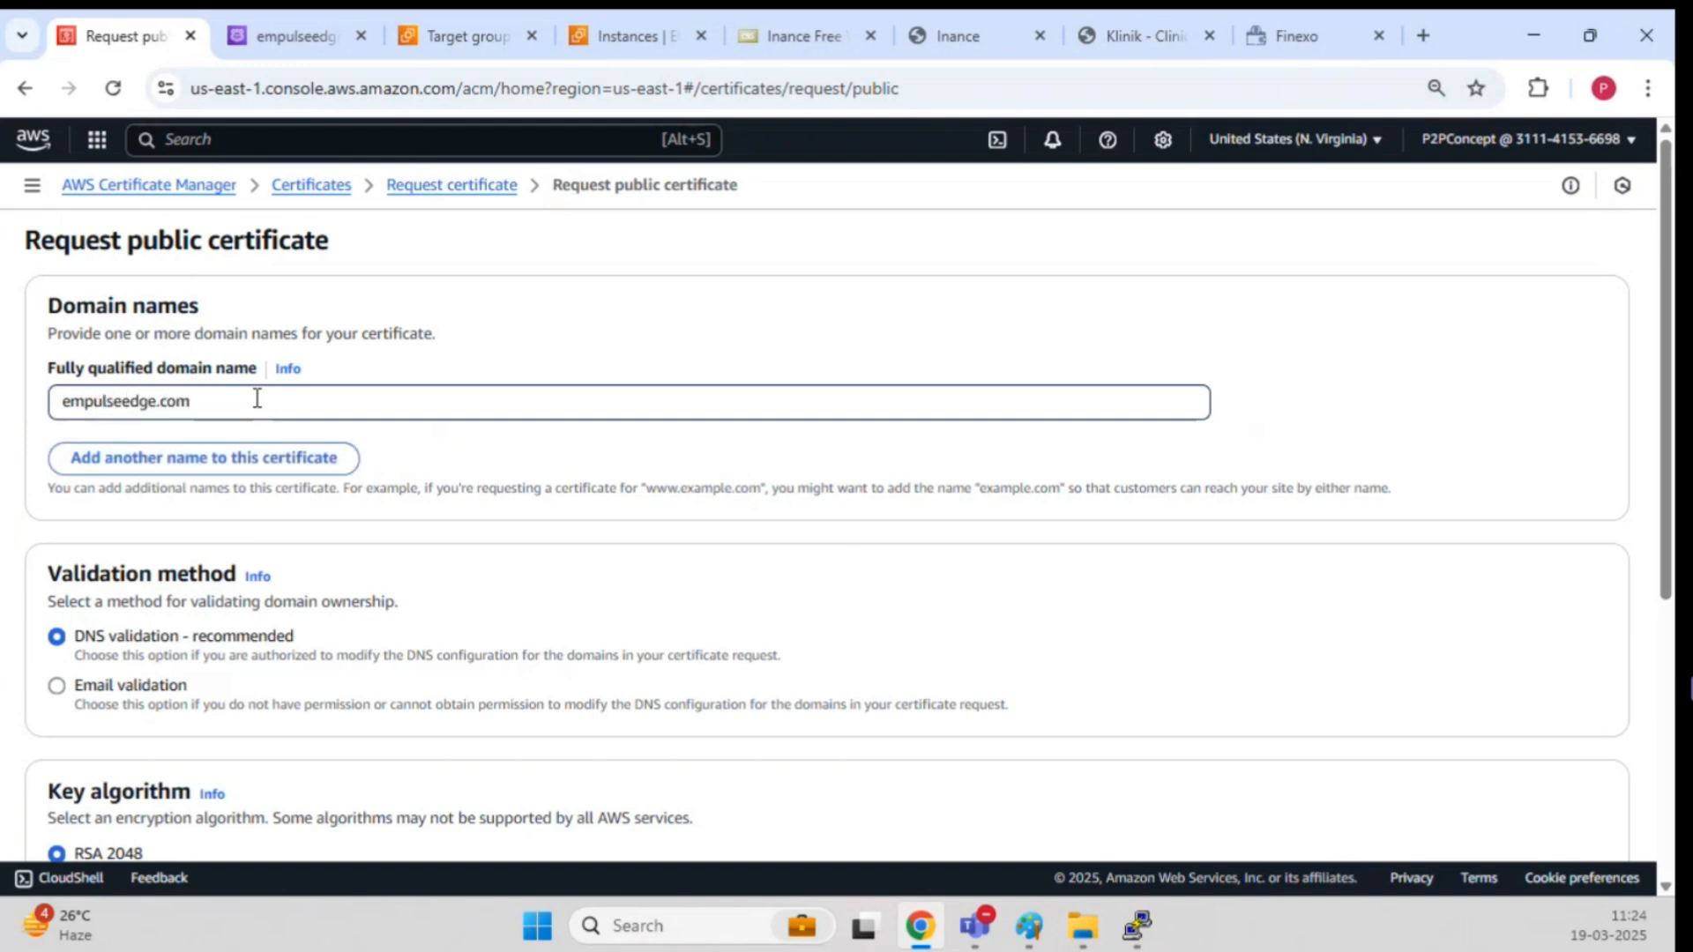
{"action": "left_click", "coordinate": [64, 399]}
{"action": "type", "text": "*"}
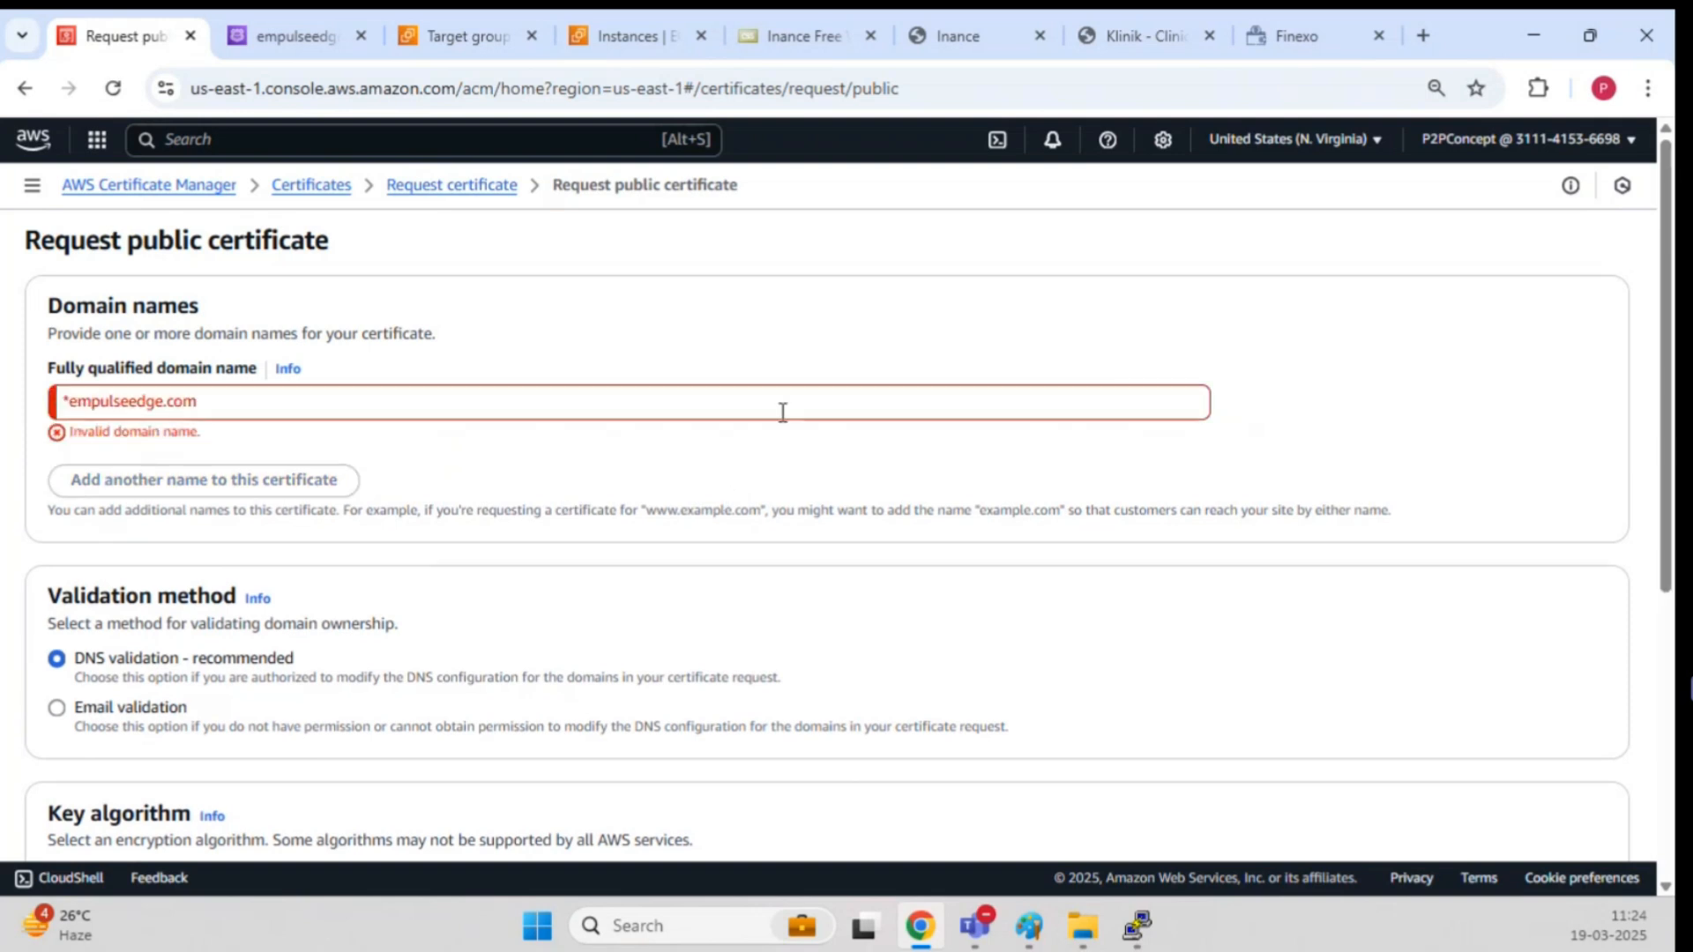
{"action": "left_click", "coordinate": [69, 404]}
{"action": "type", "text": "."}
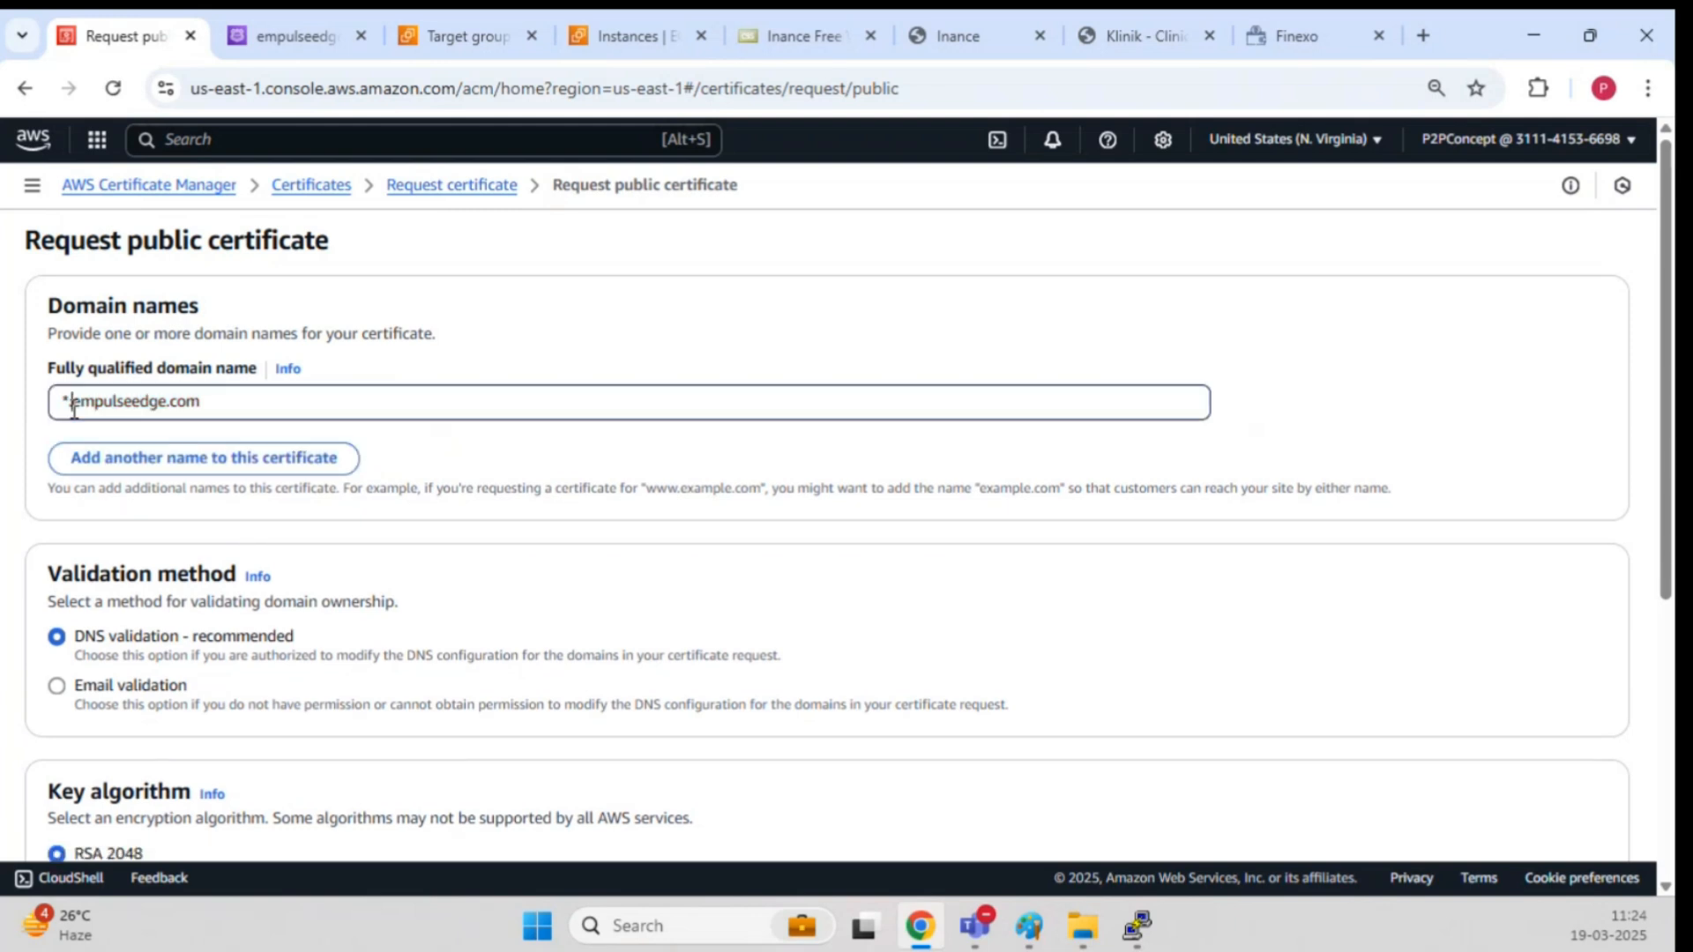
{"action": "left_click", "coordinate": [1367, 404]}
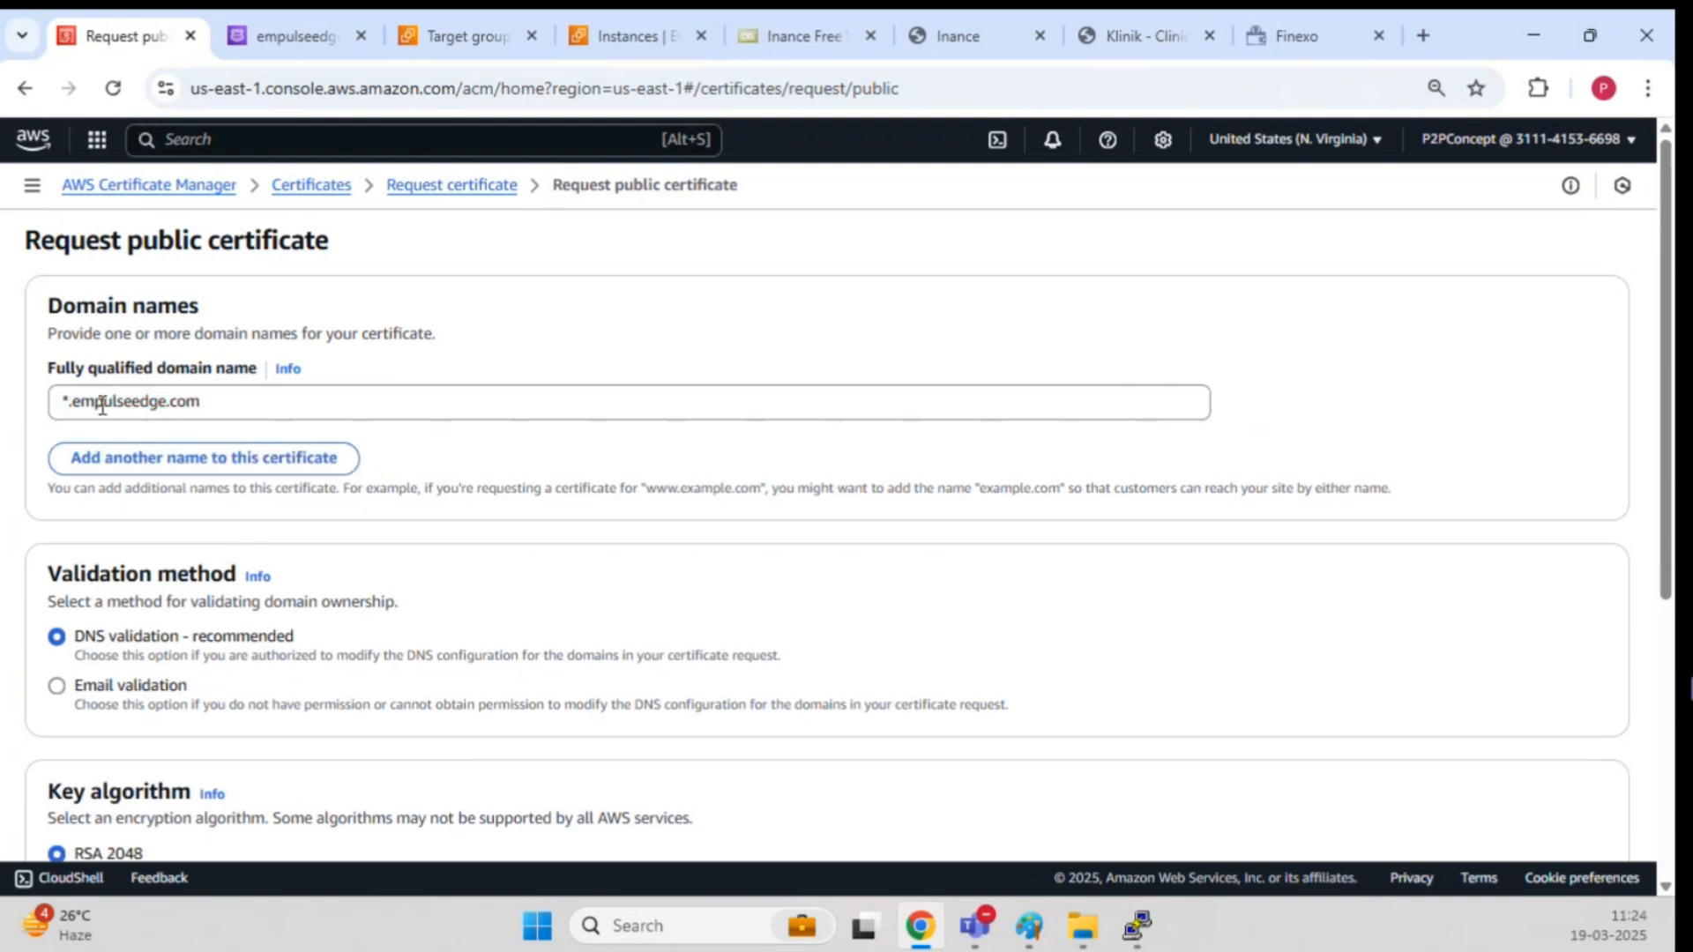
{"action": "left_click_drag", "start_coordinate": [62, 402], "coordinate": [227, 392]}
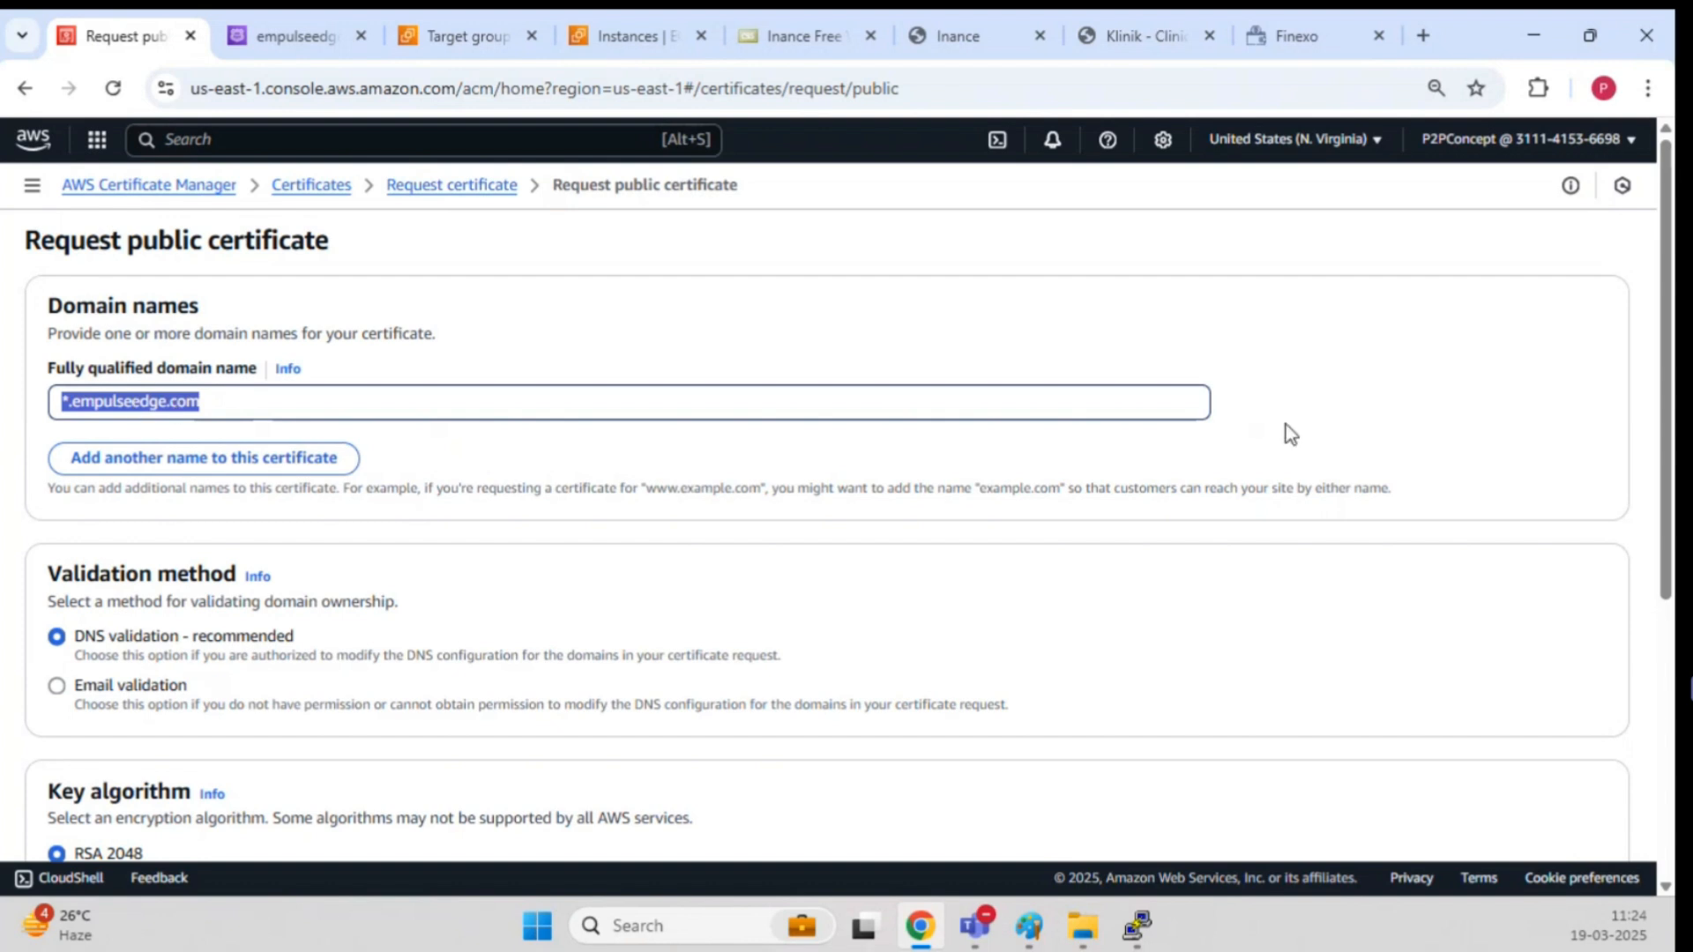
{"action": "left_click", "coordinate": [1307, 416]}
{"action": "scroll", "coordinate": [315, 479], "scroll_direction": "down", "scroll_amount": 1}
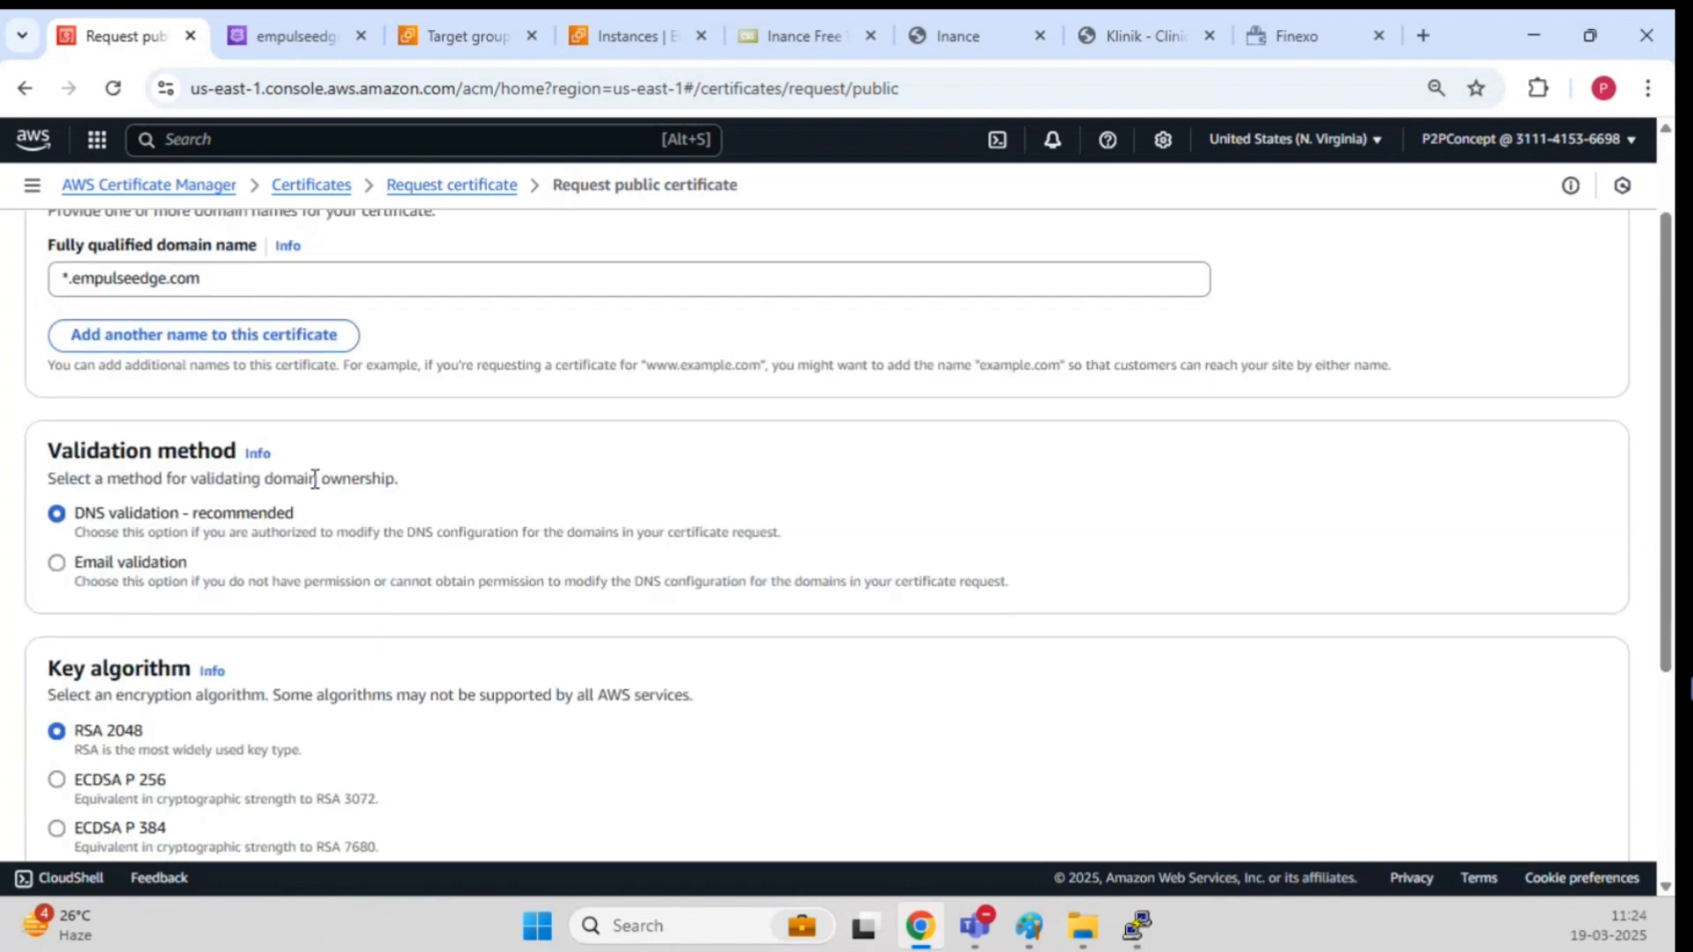
{"action": "left_click_drag", "start_coordinate": [231, 269], "coordinate": [50, 252]}
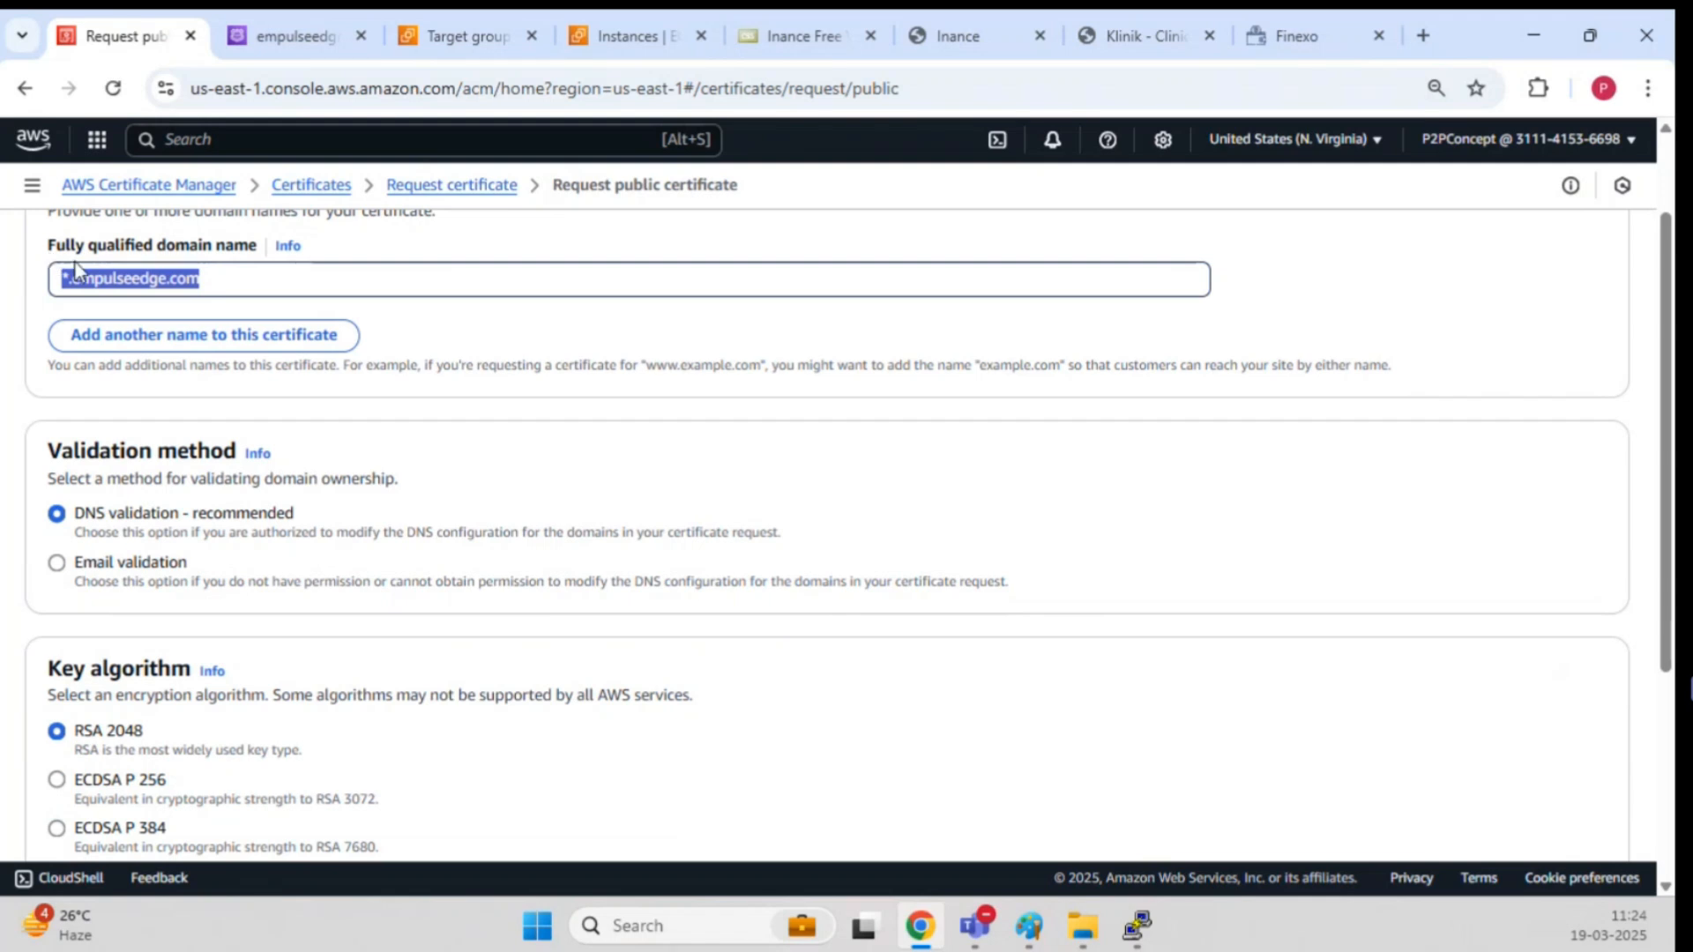
{"action": "left_click", "coordinate": [1254, 305]}
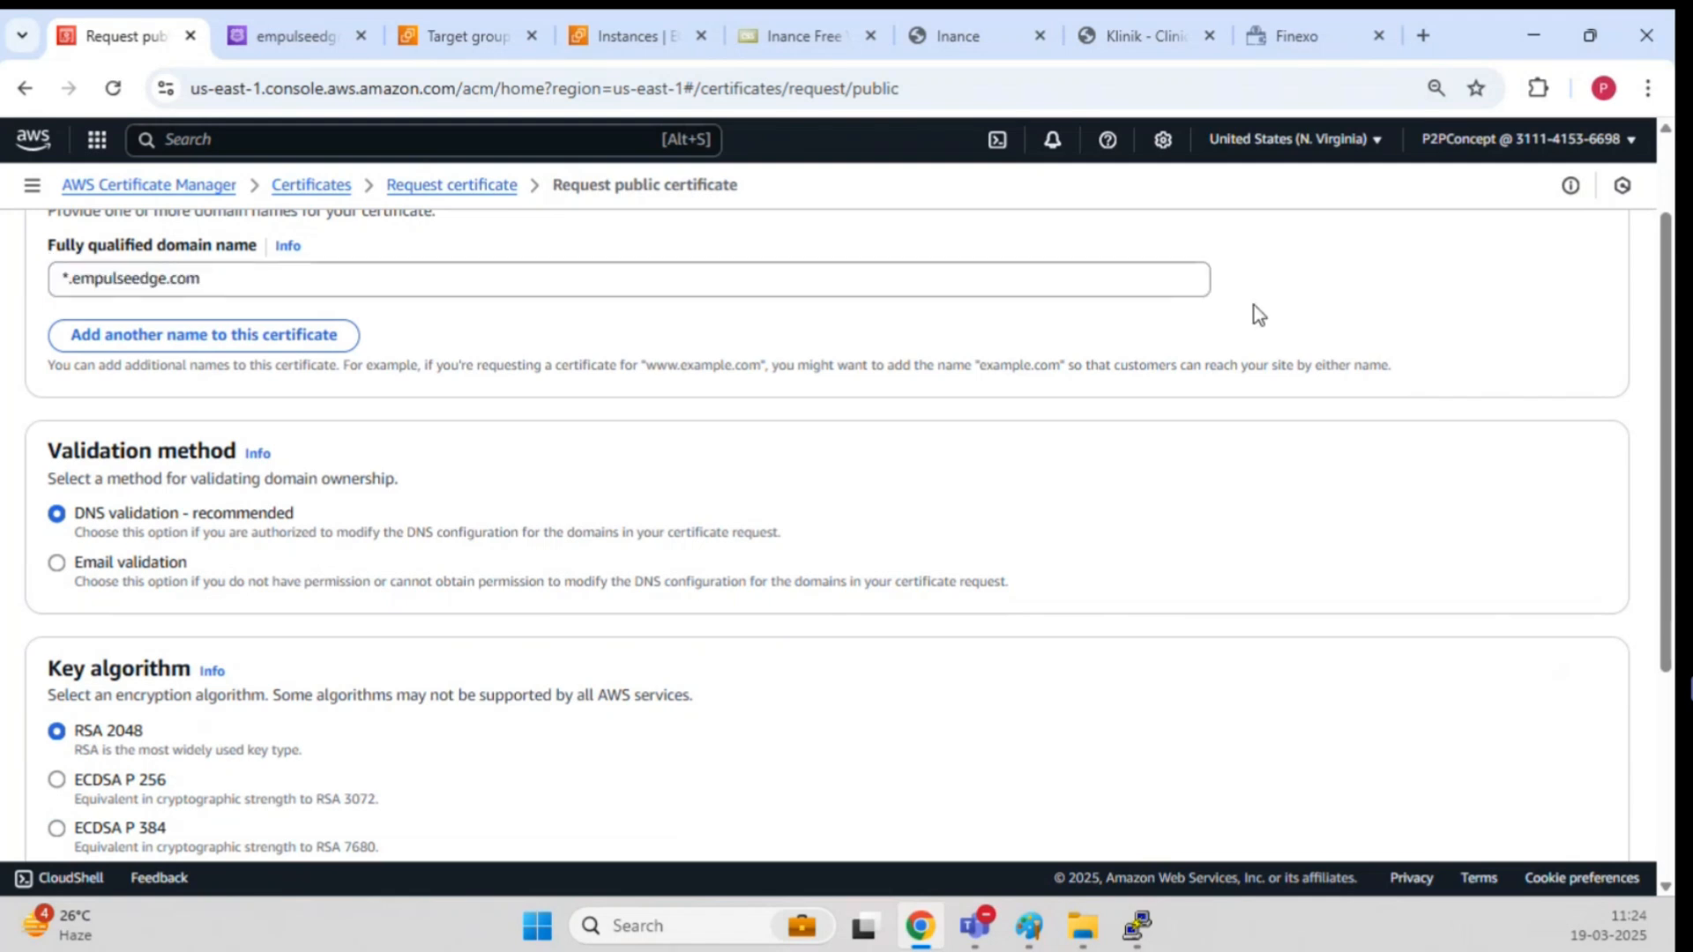
Step: Switch the validation method to Email validation and examine the validation domain fields it offers
{"action": "double_click", "coordinate": [205, 514]}
{"action": "left_click", "coordinate": [82, 569]}
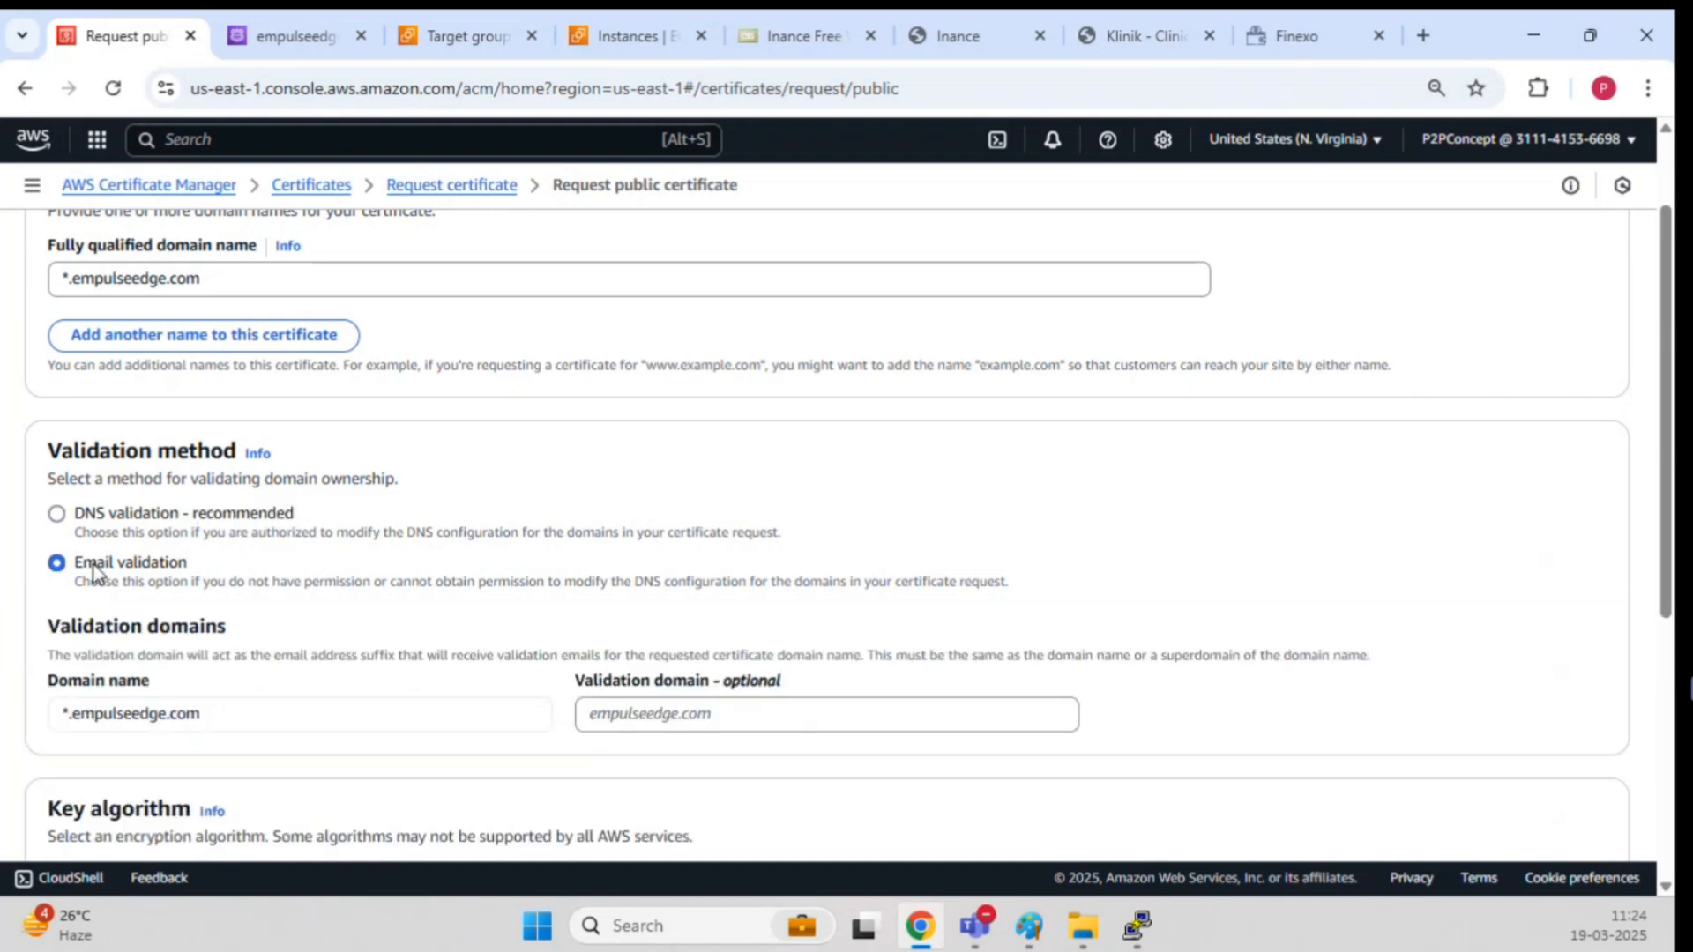
{"action": "left_click_drag", "start_coordinate": [654, 684], "coordinate": [700, 688]}
{"action": "left_click", "coordinate": [214, 712]}
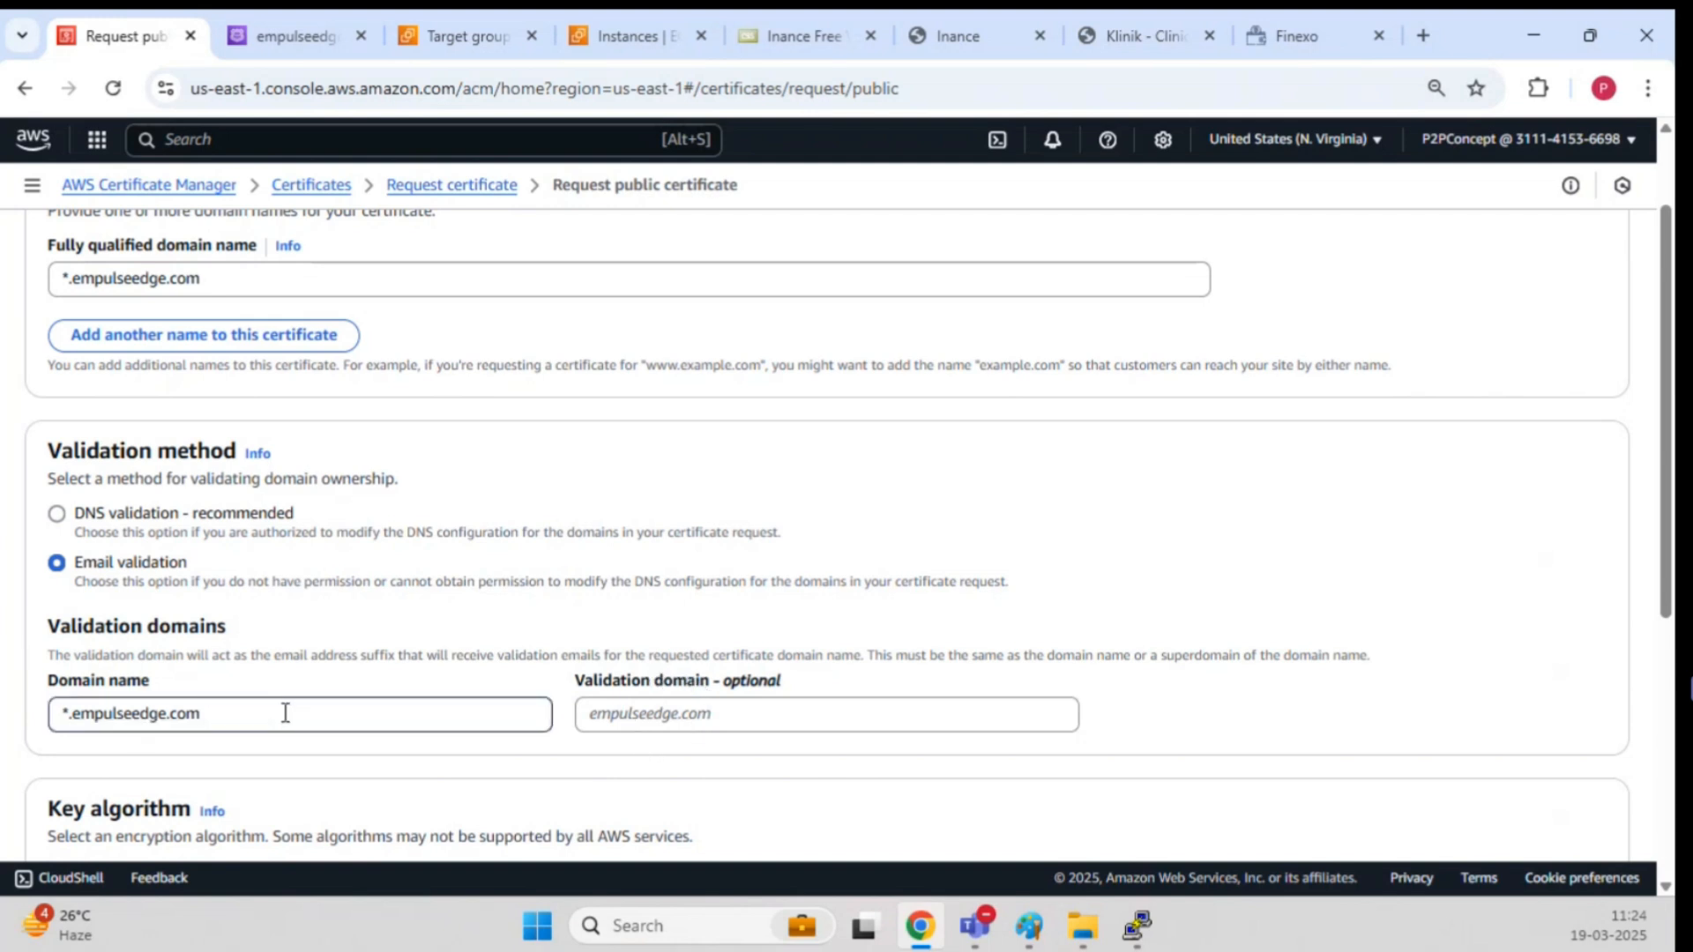
{"action": "left_click", "coordinate": [263, 665]}
{"action": "scroll", "coordinate": [263, 665], "scroll_direction": "down", "scroll_amount": 3}
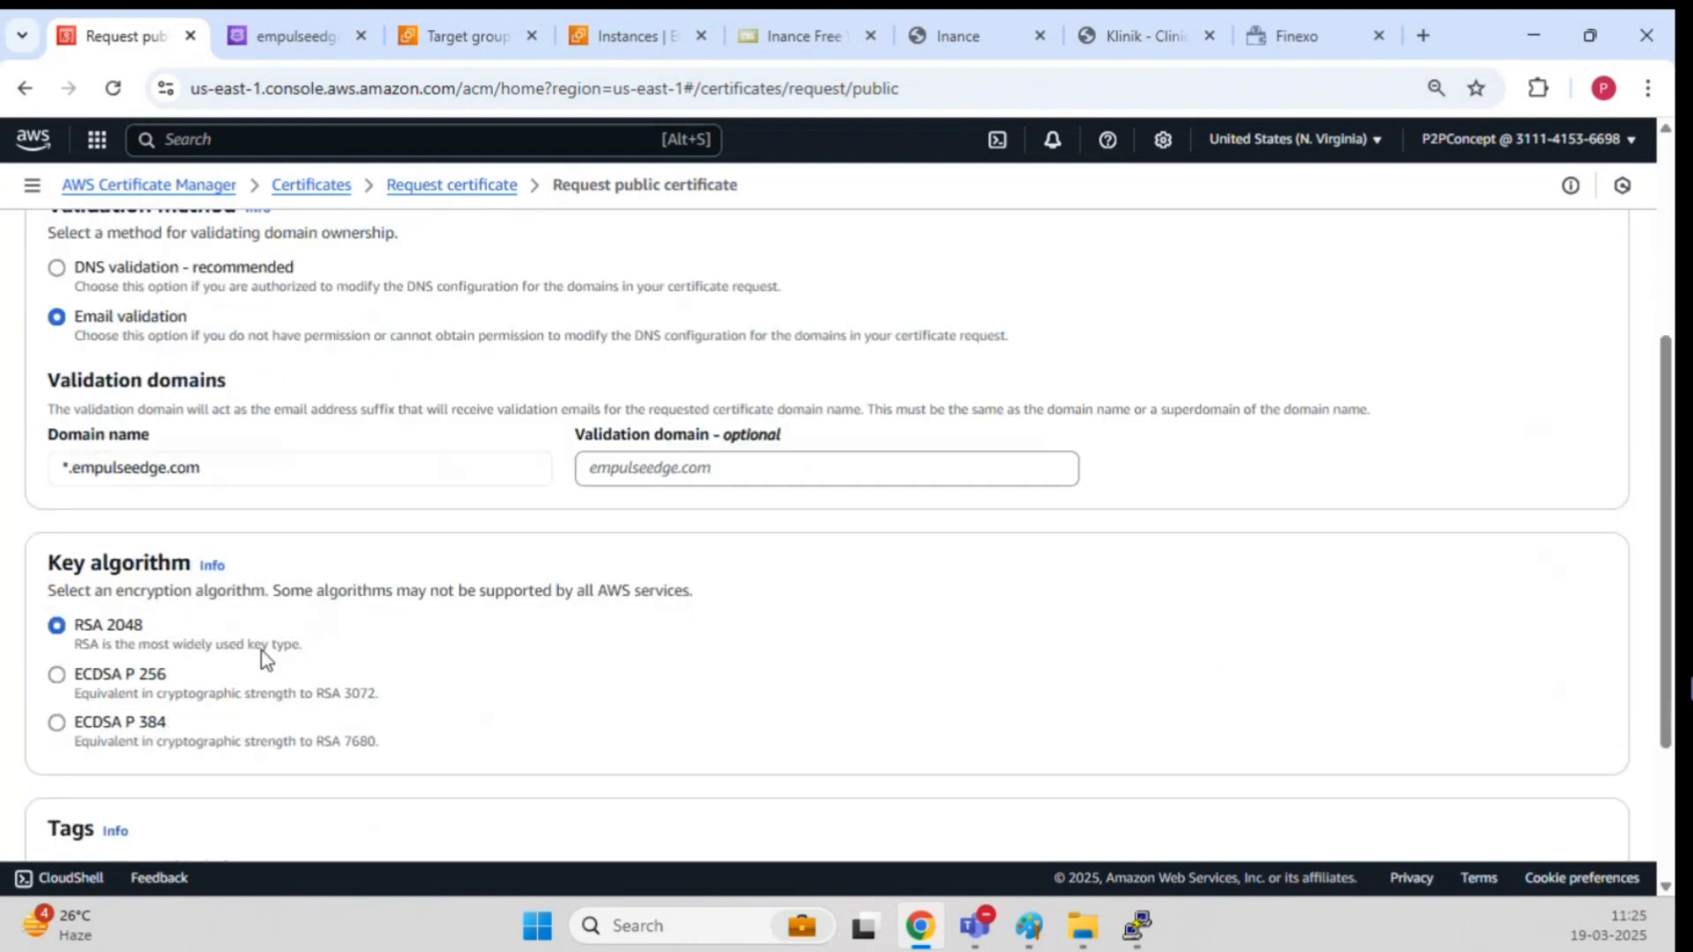
{"action": "left_click_drag", "start_coordinate": [122, 476], "coordinate": [403, 455]}
{"action": "left_click", "coordinate": [464, 421]}
{"action": "scroll", "coordinate": [188, 517], "scroll_direction": "up", "scroll_amount": 2}
Step: Select DNS validation as the validation method and submit the certificate request with the RSA 2048 key algorithm
{"action": "left_click", "coordinate": [129, 391]}
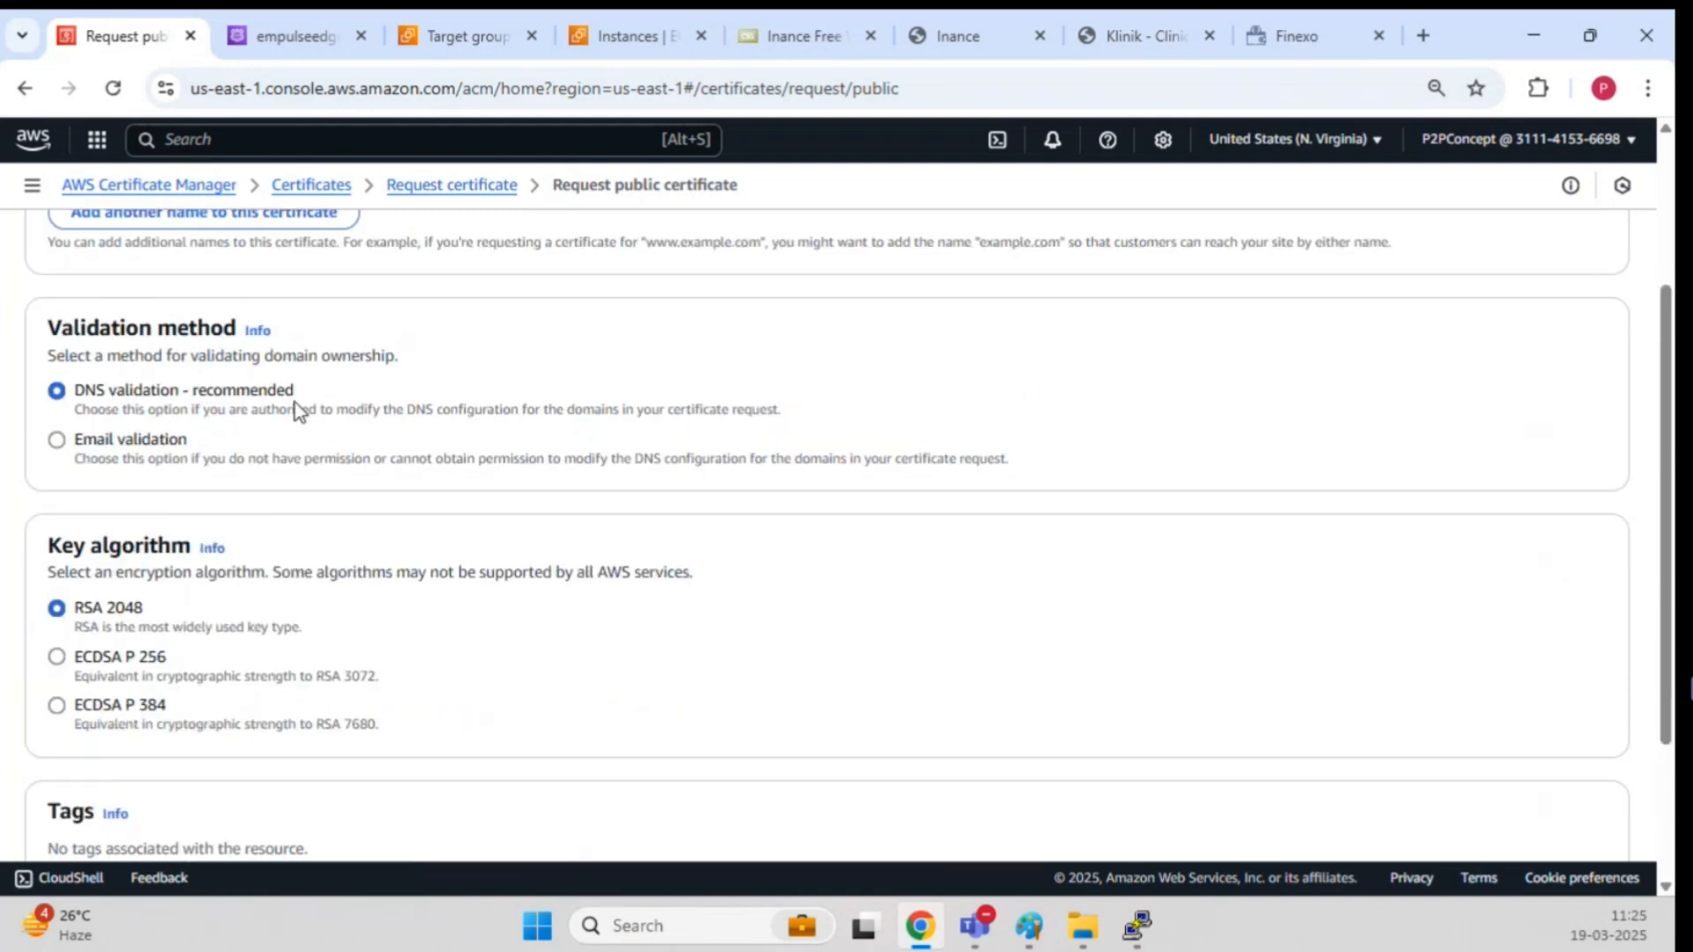
{"action": "scroll", "coordinate": [790, 280], "scroll_direction": "down", "scroll_amount": 3}
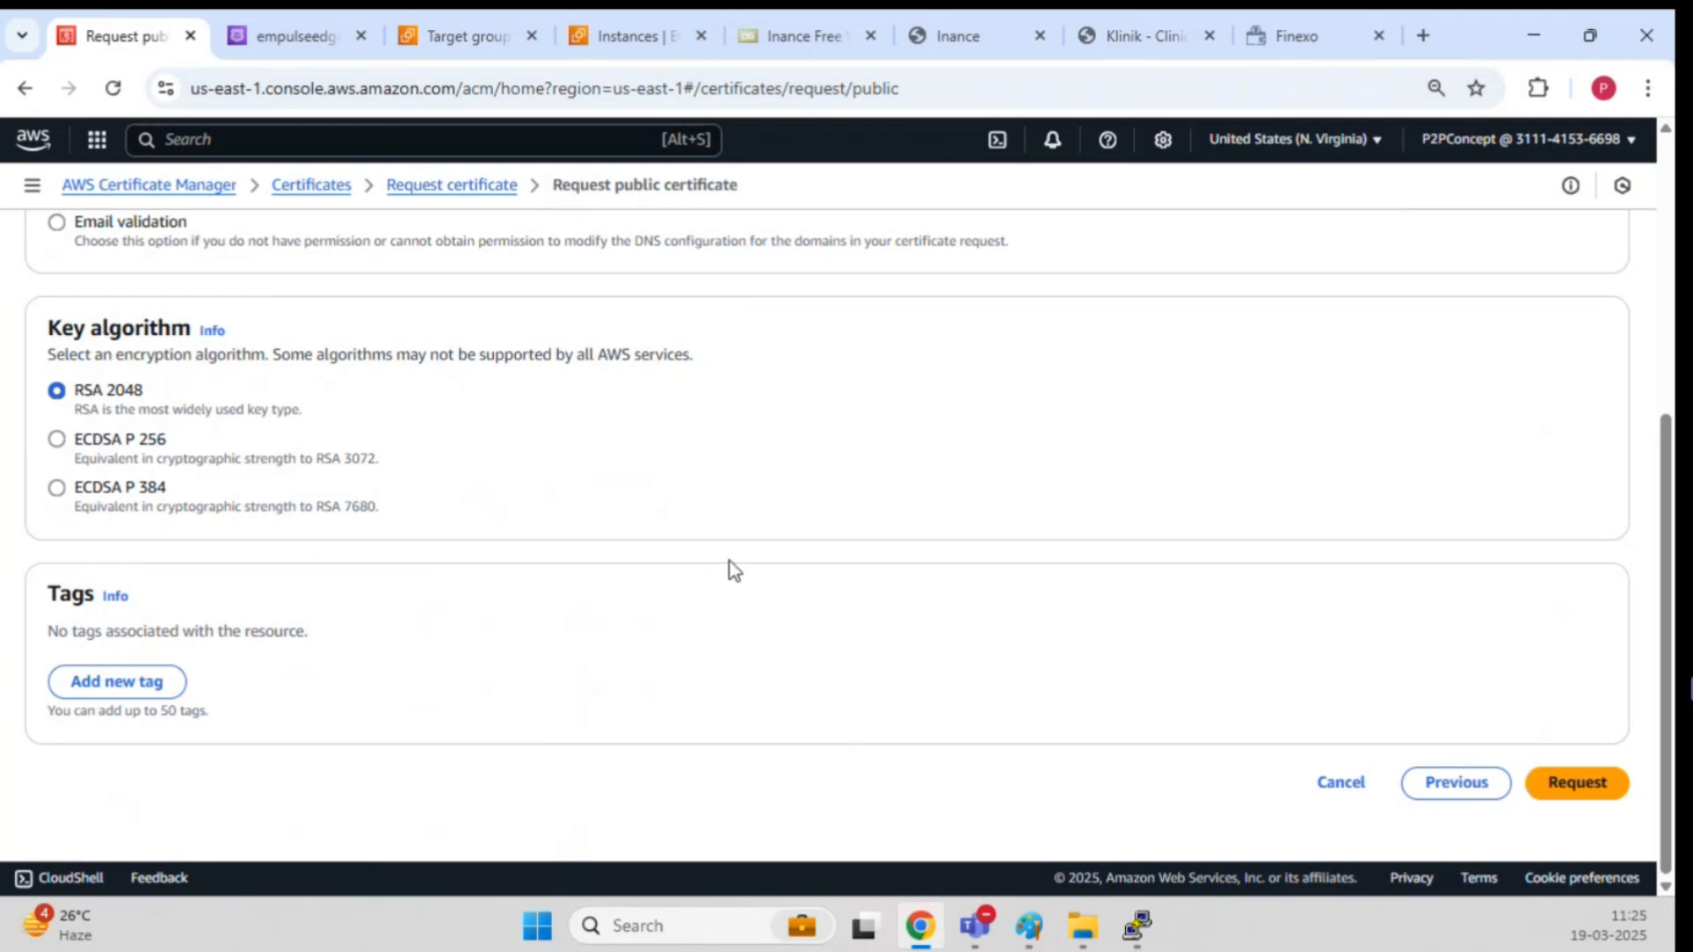
{"action": "left_click", "coordinate": [1595, 790]}
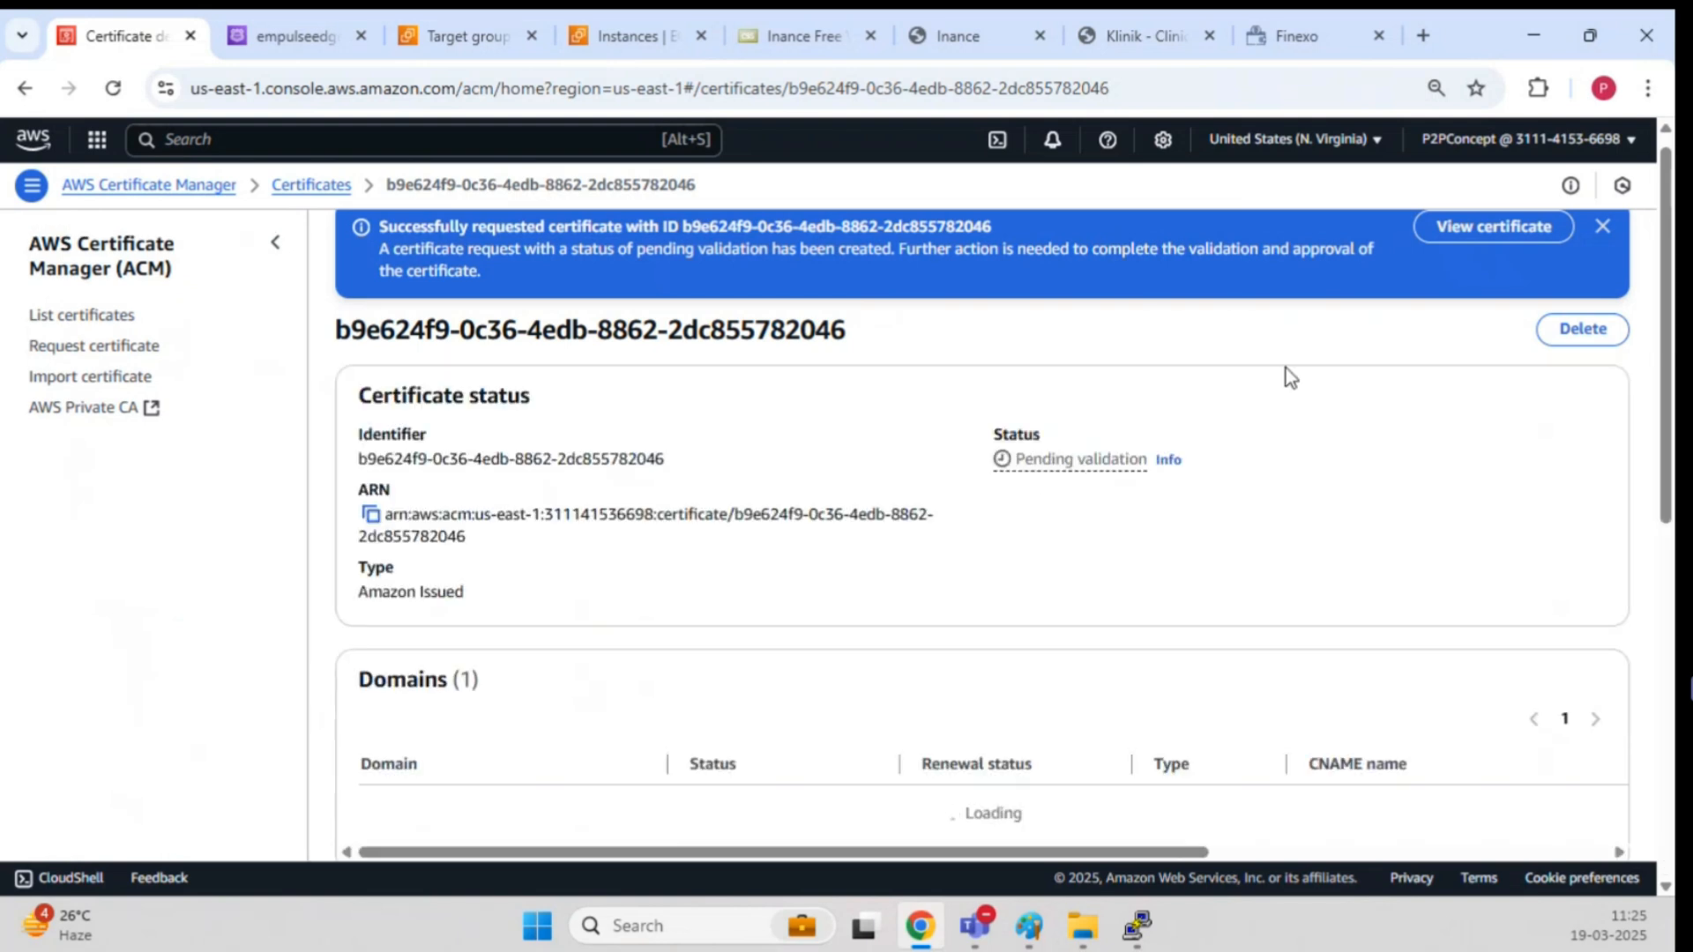
Step: Examine the requested certificate's status and the CNAME name and CNAME value listed for *.empulseedge.com
{"action": "scroll", "coordinate": [1241, 393], "scroll_direction": "down", "scroll_amount": 3}
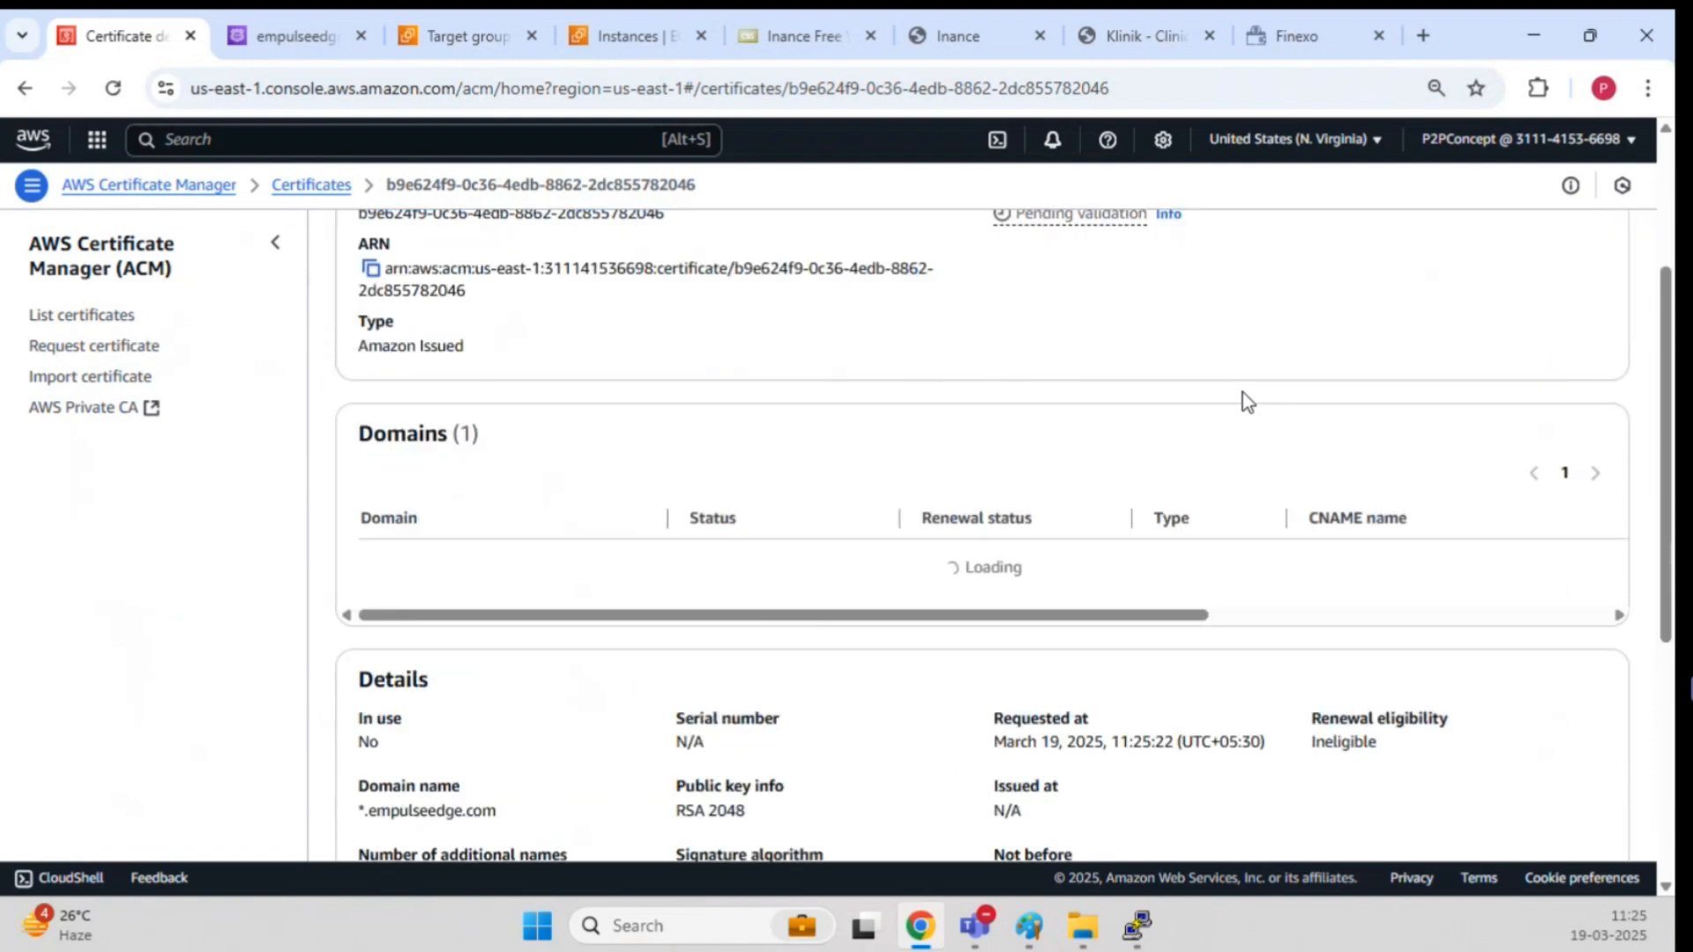
{"action": "scroll", "coordinate": [1241, 394], "scroll_direction": "up", "scroll_amount": 2}
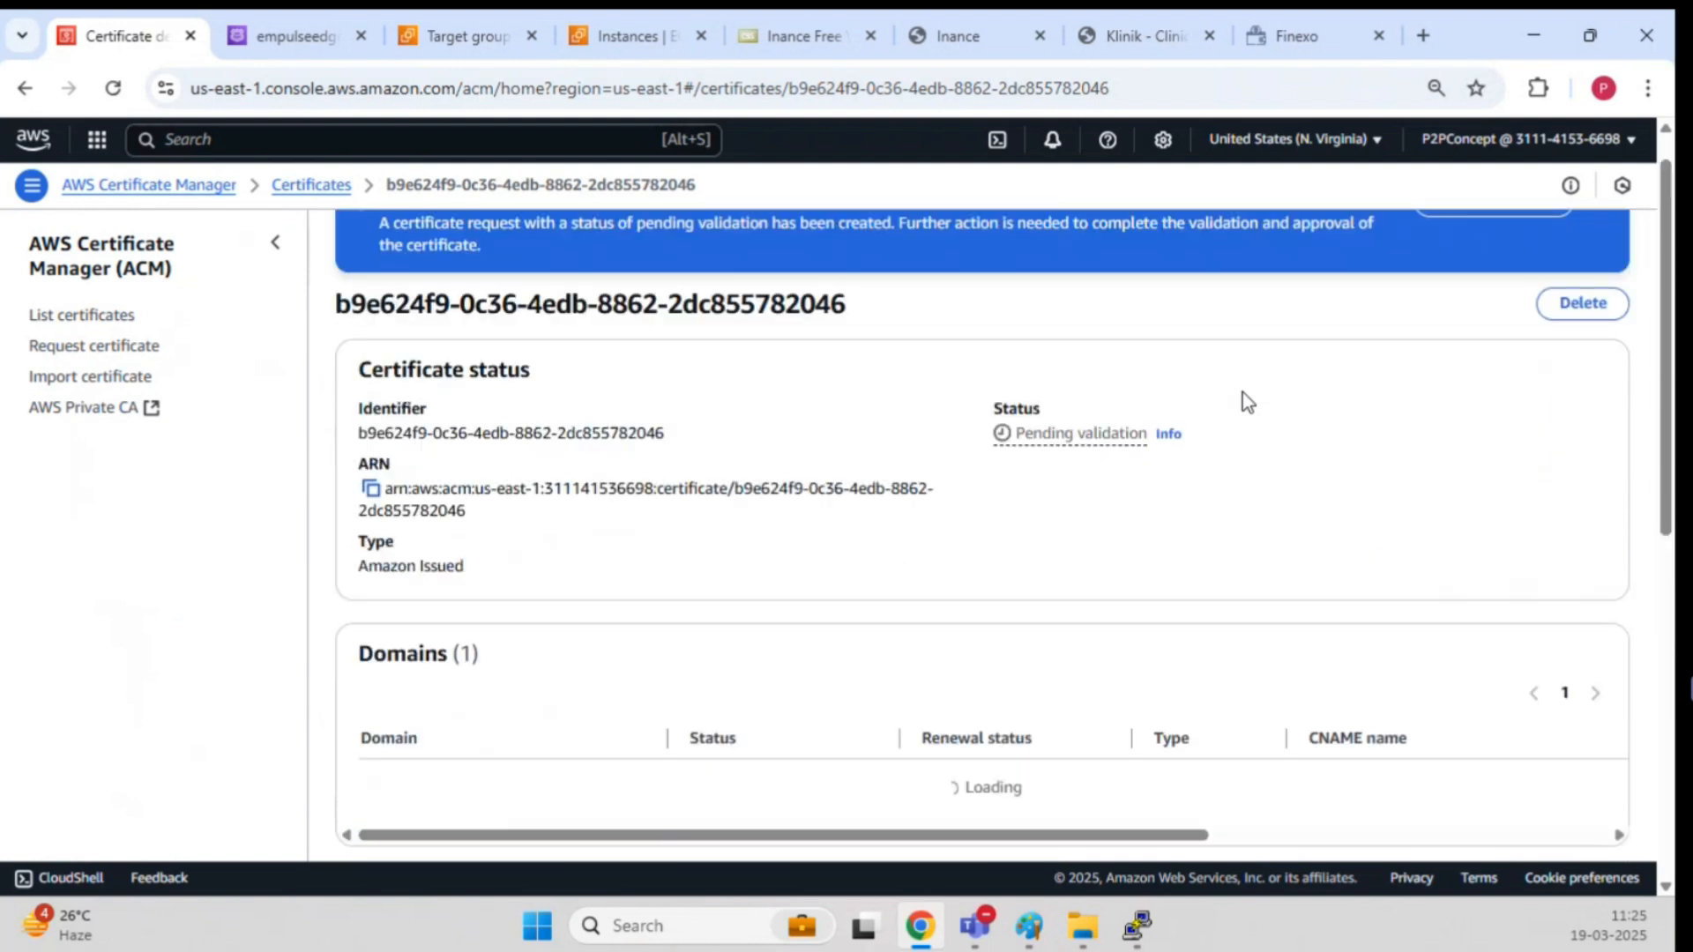
{"action": "scroll", "coordinate": [1241, 394], "scroll_direction": "down", "scroll_amount": 7}
{"action": "scroll", "coordinate": [1242, 393], "scroll_direction": "up", "scroll_amount": 7}
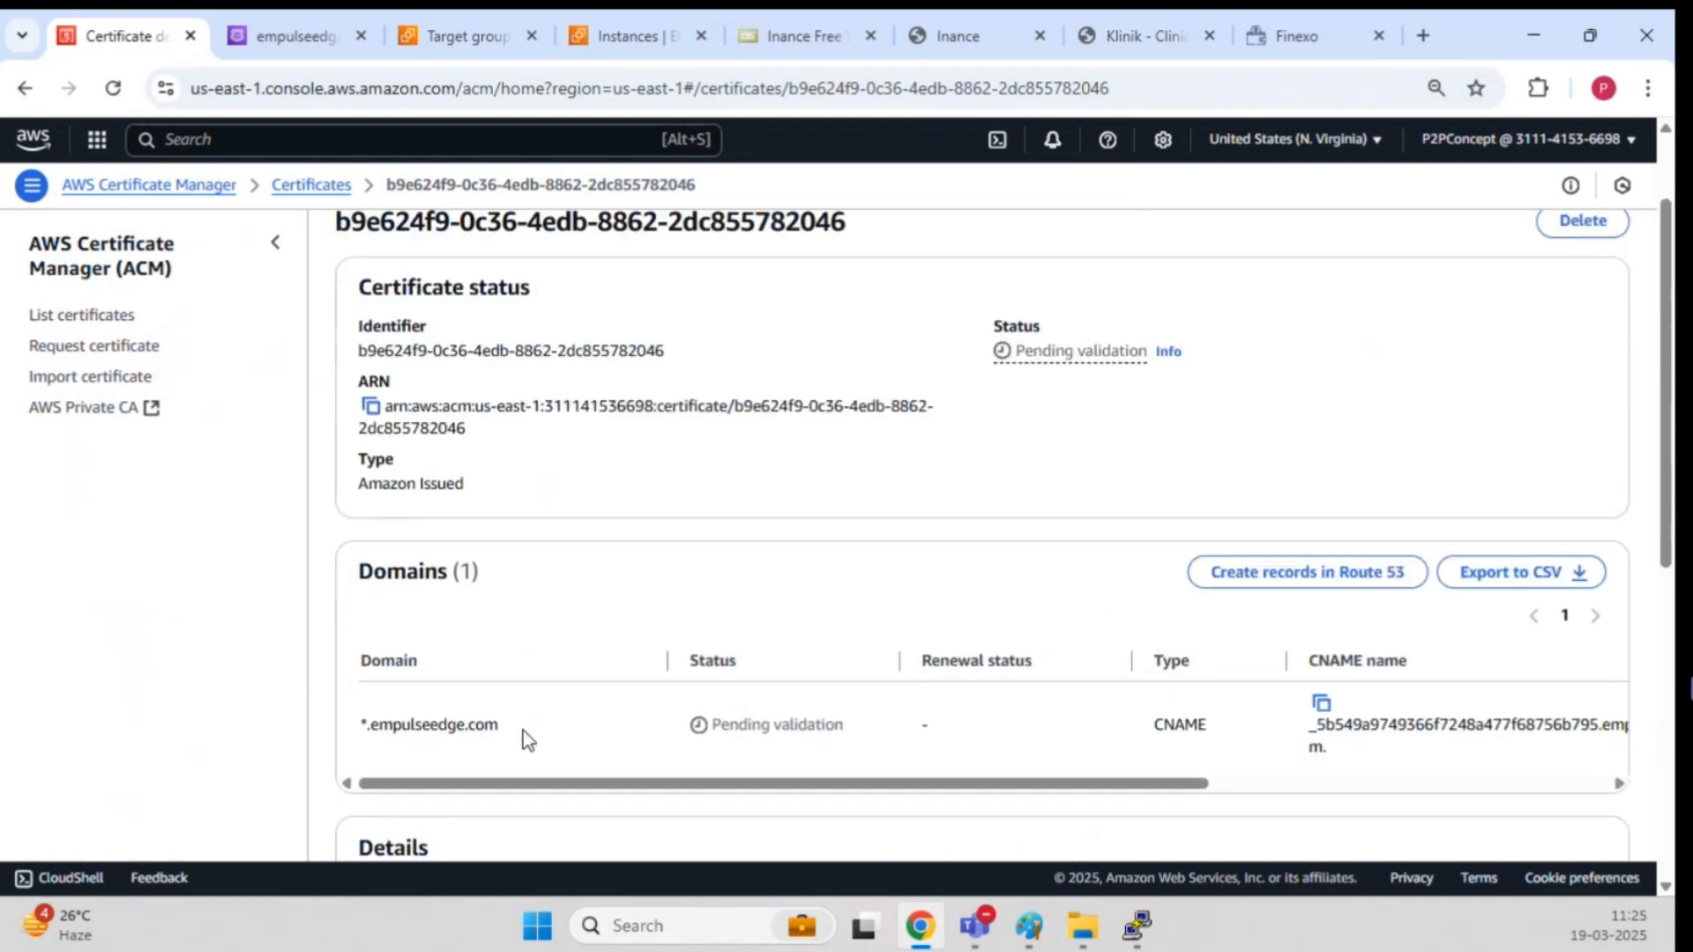
{"action": "left_click_drag", "start_coordinate": [402, 725], "coordinate": [520, 726]}
{"action": "left_click_drag", "start_coordinate": [1074, 788], "coordinate": [1469, 790]}
{"action": "left_click_drag", "start_coordinate": [1289, 724], "coordinate": [1464, 724]}
{"action": "left_click_drag", "start_coordinate": [824, 788], "coordinate": [801, 790]}
{"action": "left_click_drag", "start_coordinate": [785, 723], "coordinate": [1001, 729]}
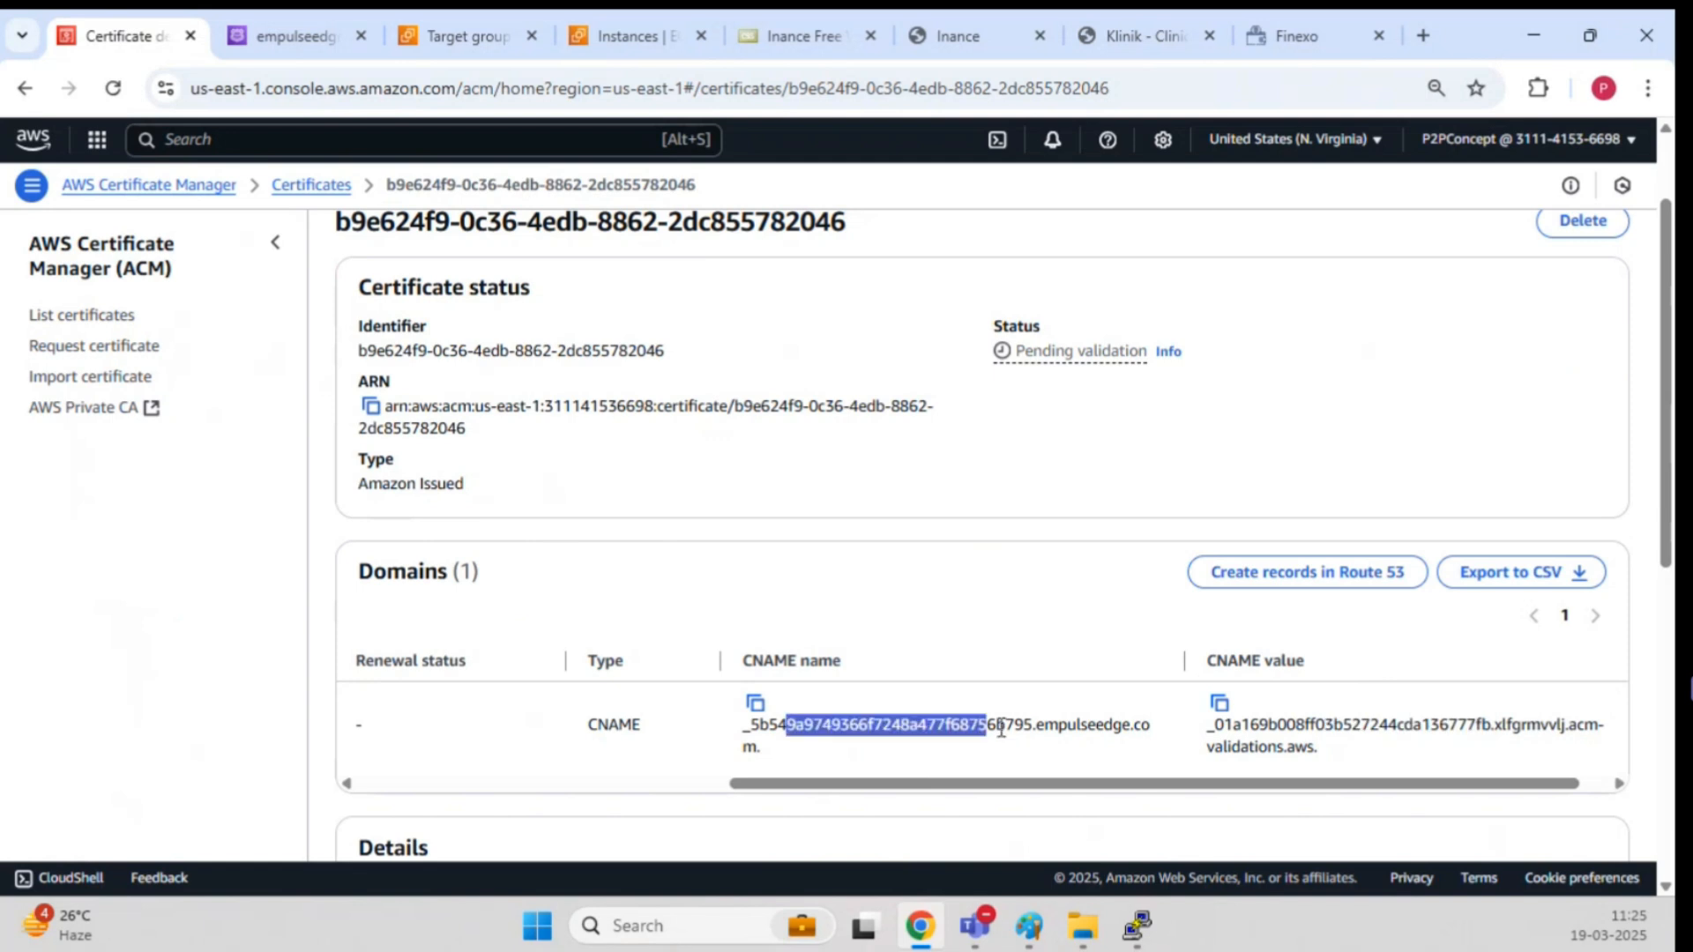
{"action": "left_click_drag", "start_coordinate": [1277, 724], "coordinate": [1467, 748]}
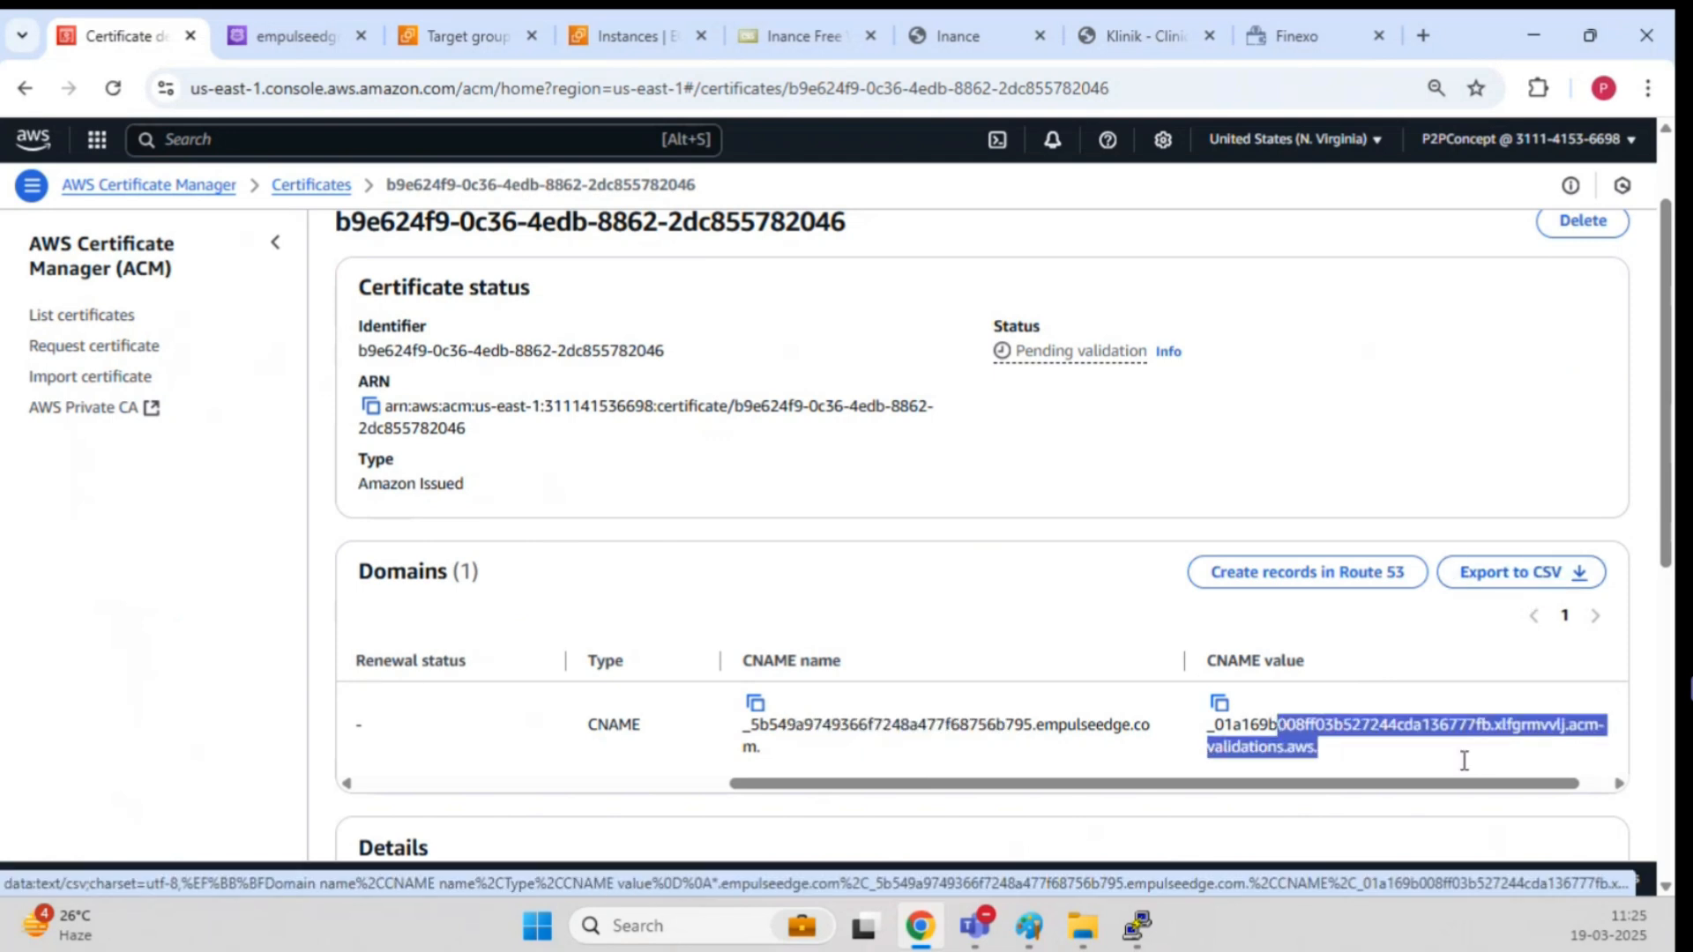
{"action": "left_click_drag", "start_coordinate": [1446, 785], "coordinate": [1541, 785]}
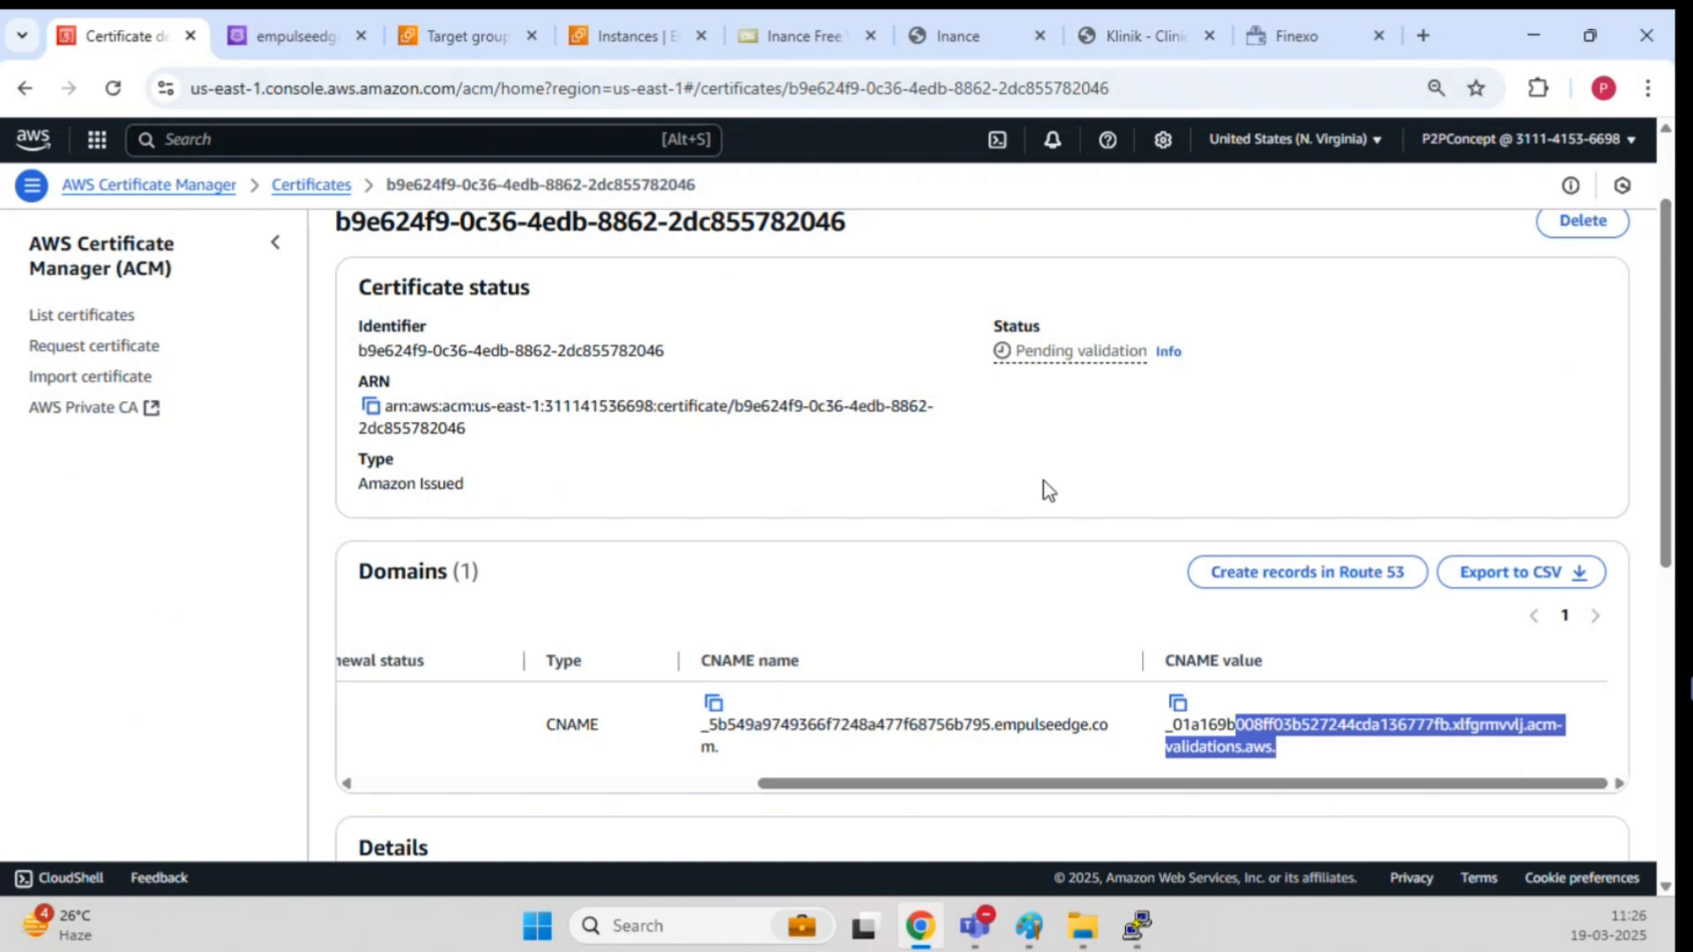
Step: Export the certificate's domain validation data to CSV and open the downloaded DNS_Configuration.csv in a maximized Excel window
{"action": "left_click", "coordinate": [1571, 584]}
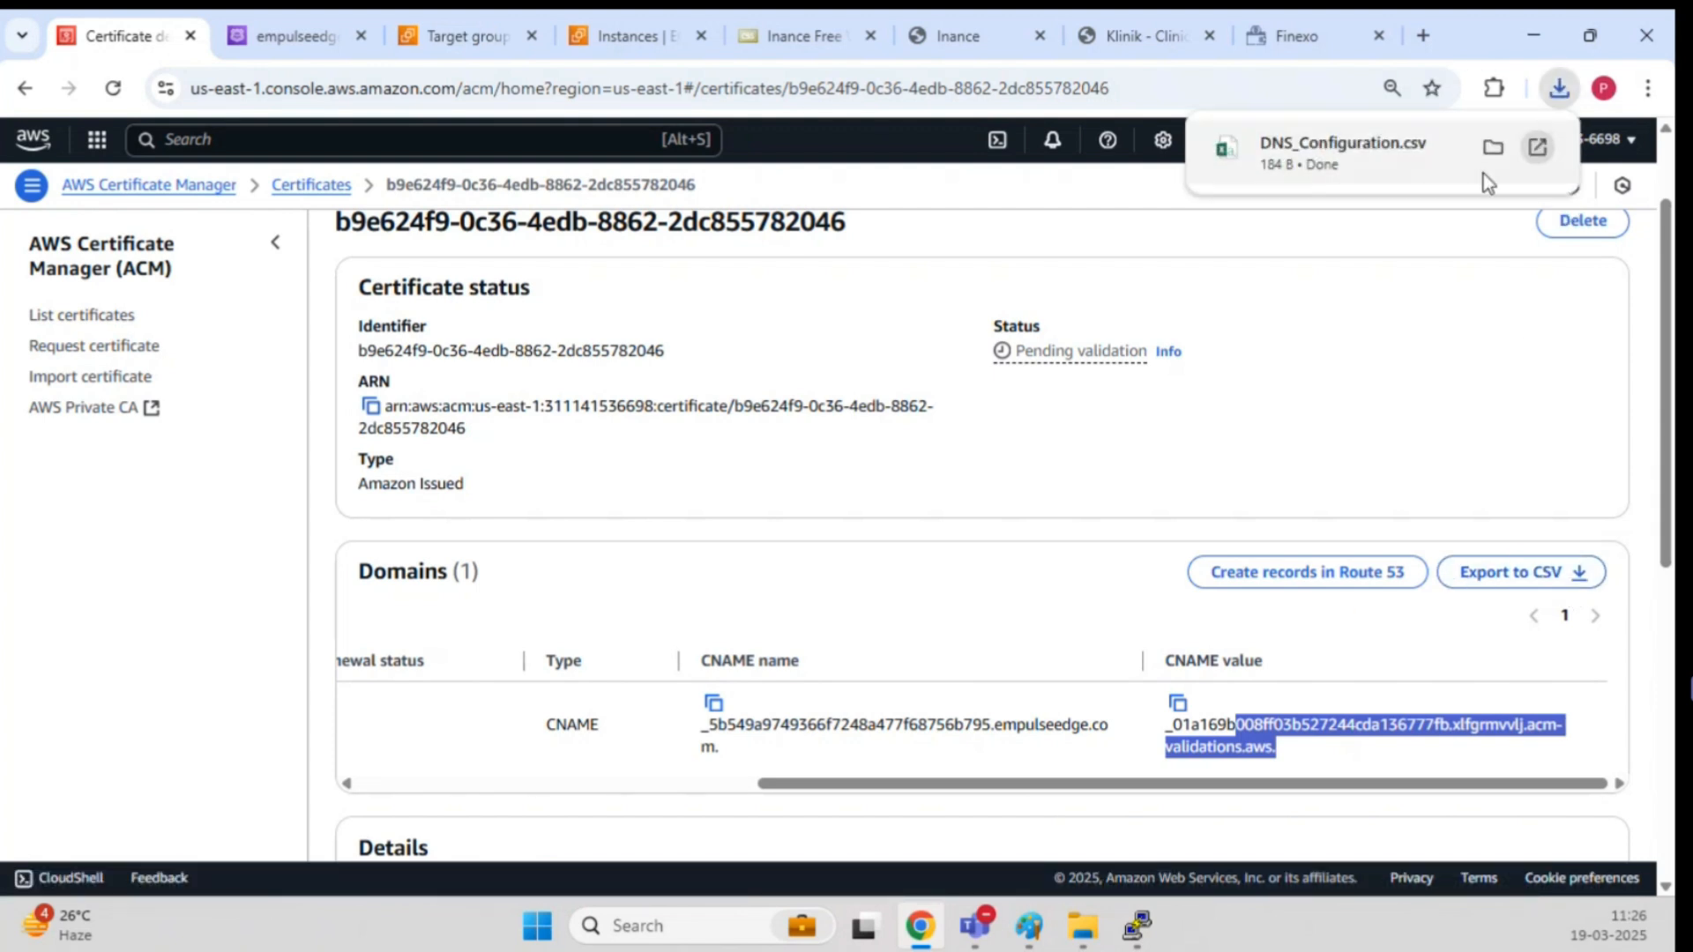
{"action": "left_click", "coordinate": [1492, 152]}
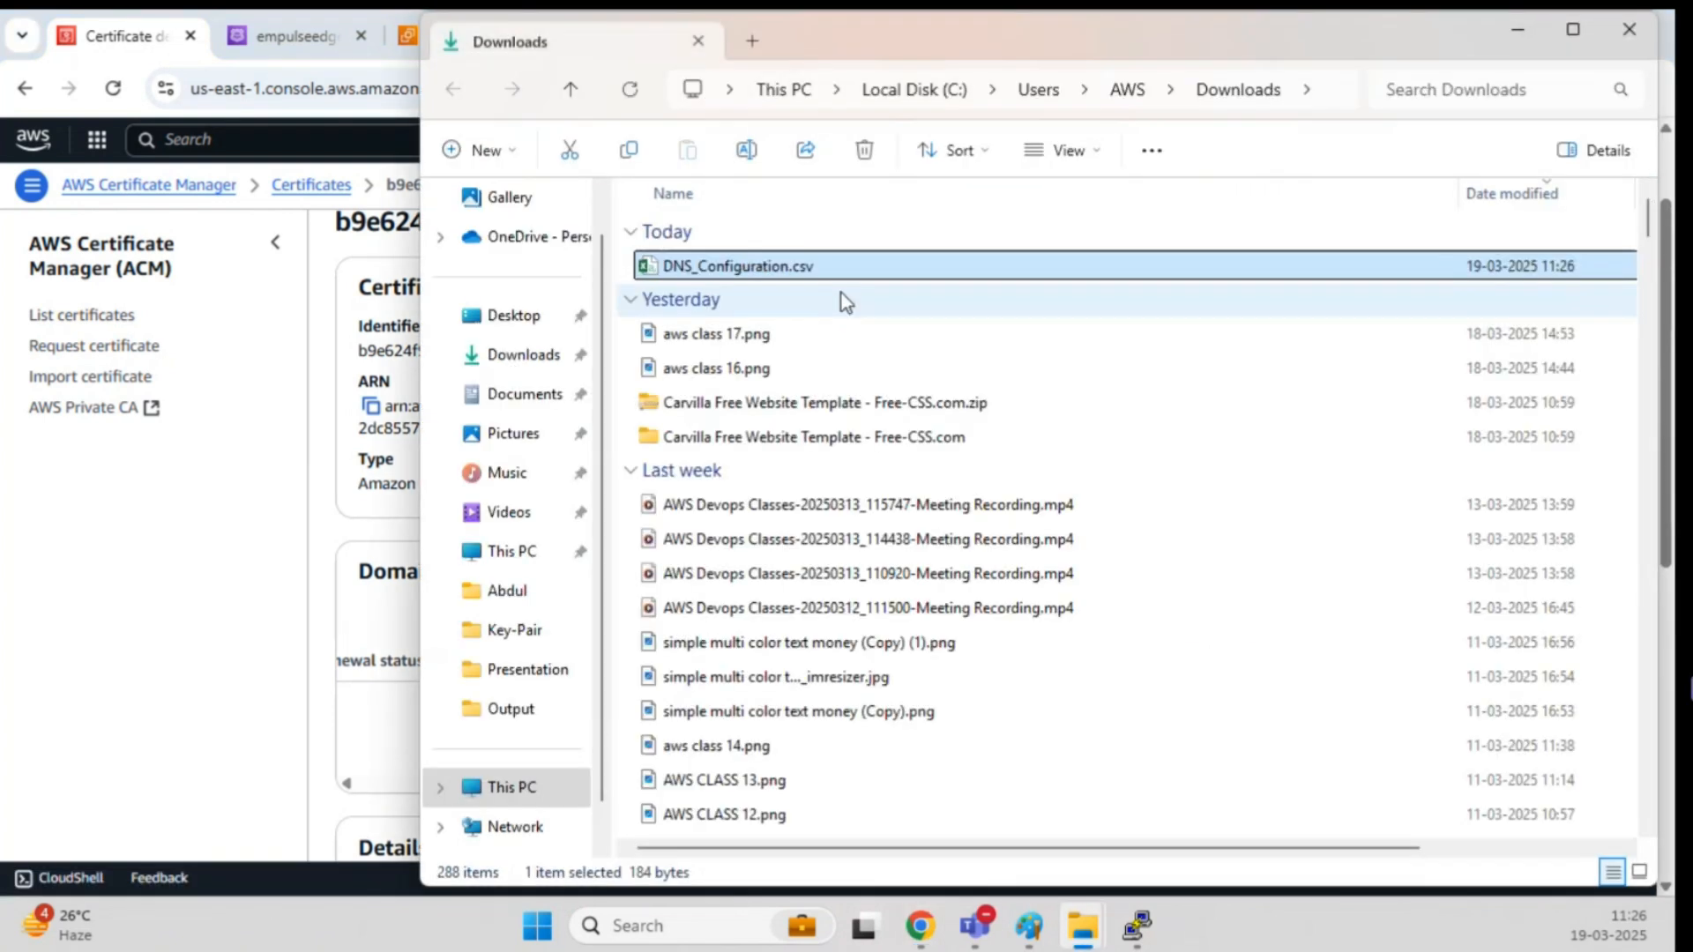
{"action": "double_click", "coordinate": [825, 270]}
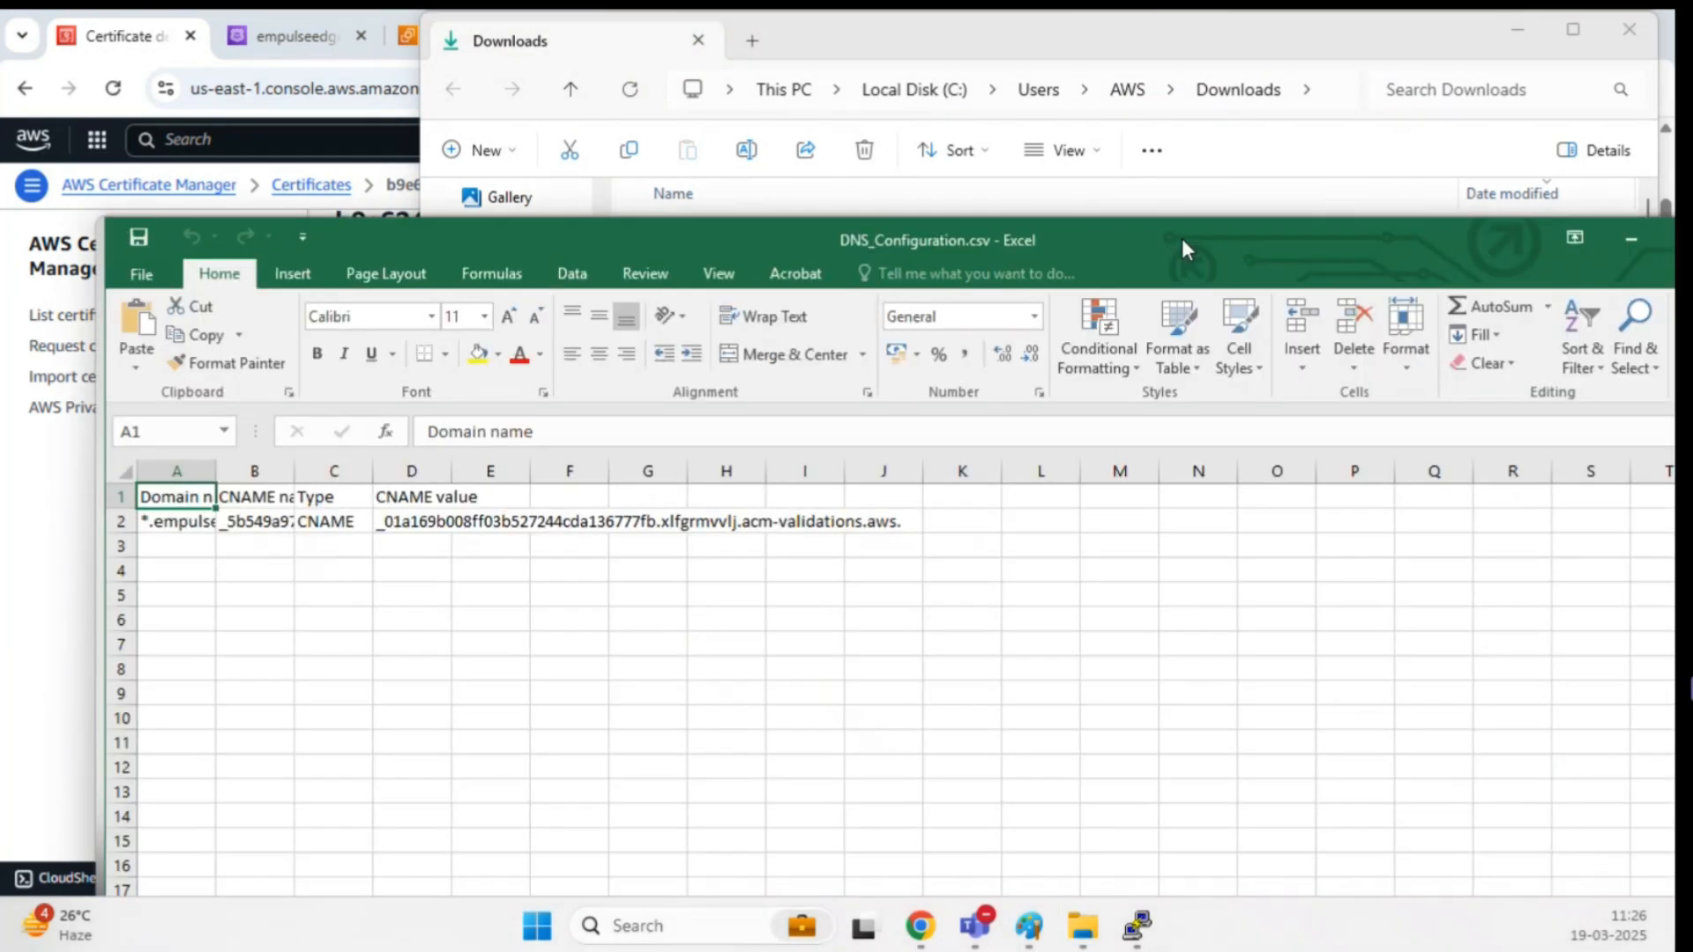
{"action": "double_click", "coordinate": [1211, 236]}
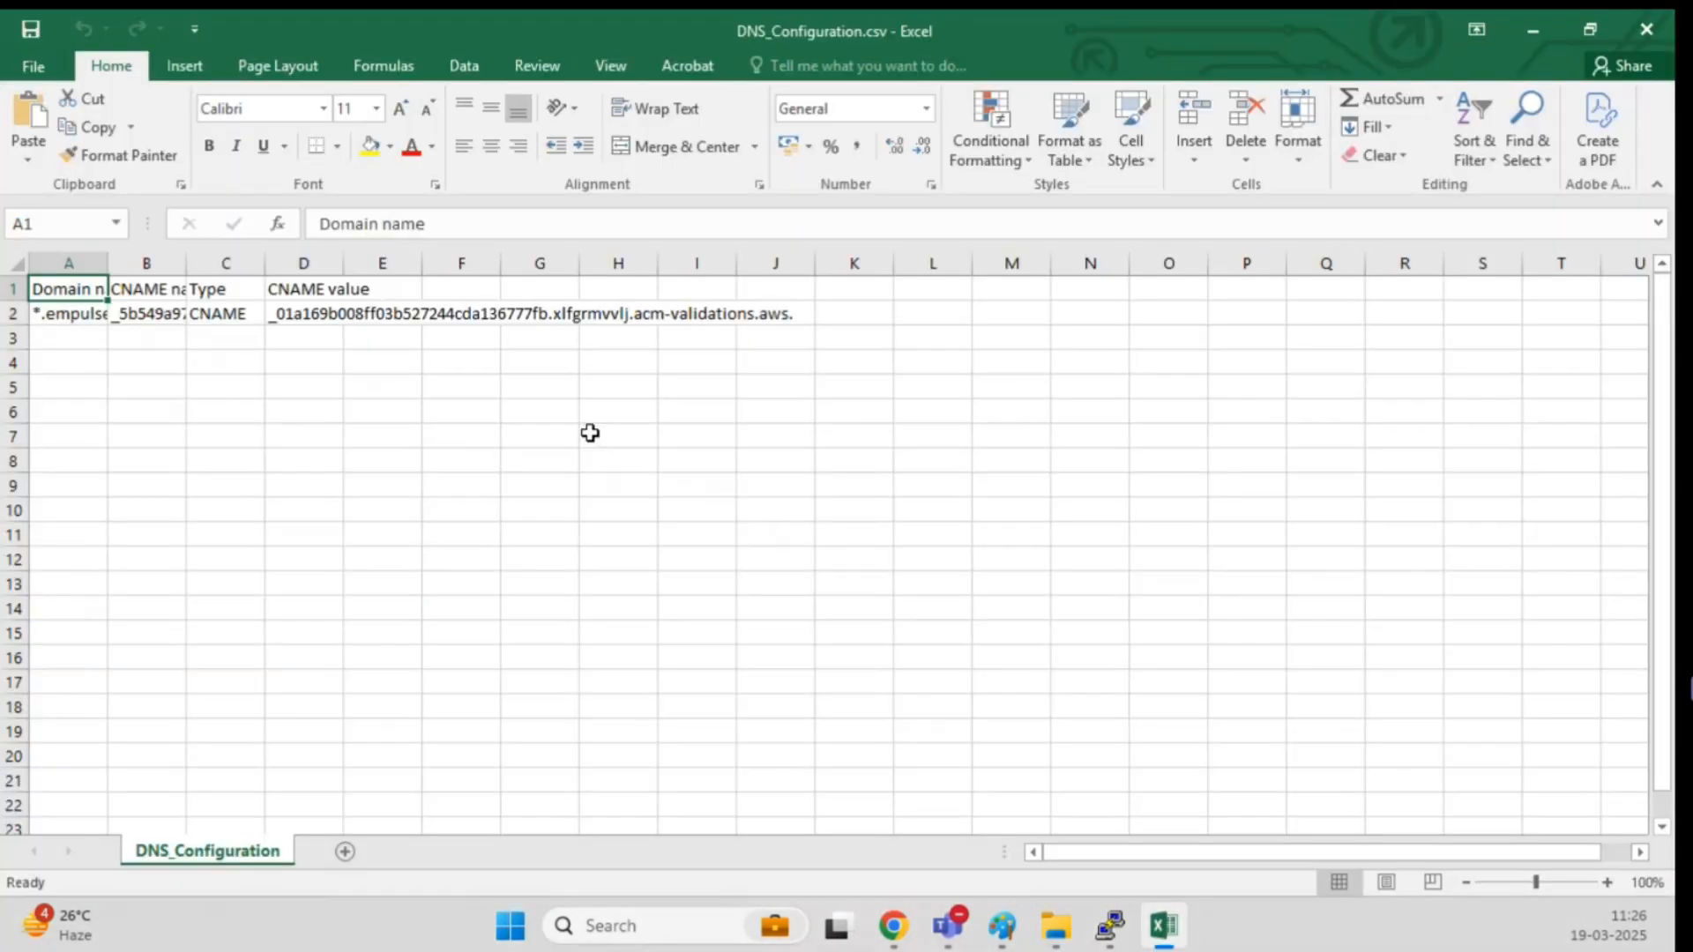
Step: Fit the CNAME name and Domain name columns to their contents and minimize the spreadsheet and Downloads windows
{"action": "double_click", "coordinate": [185, 264]}
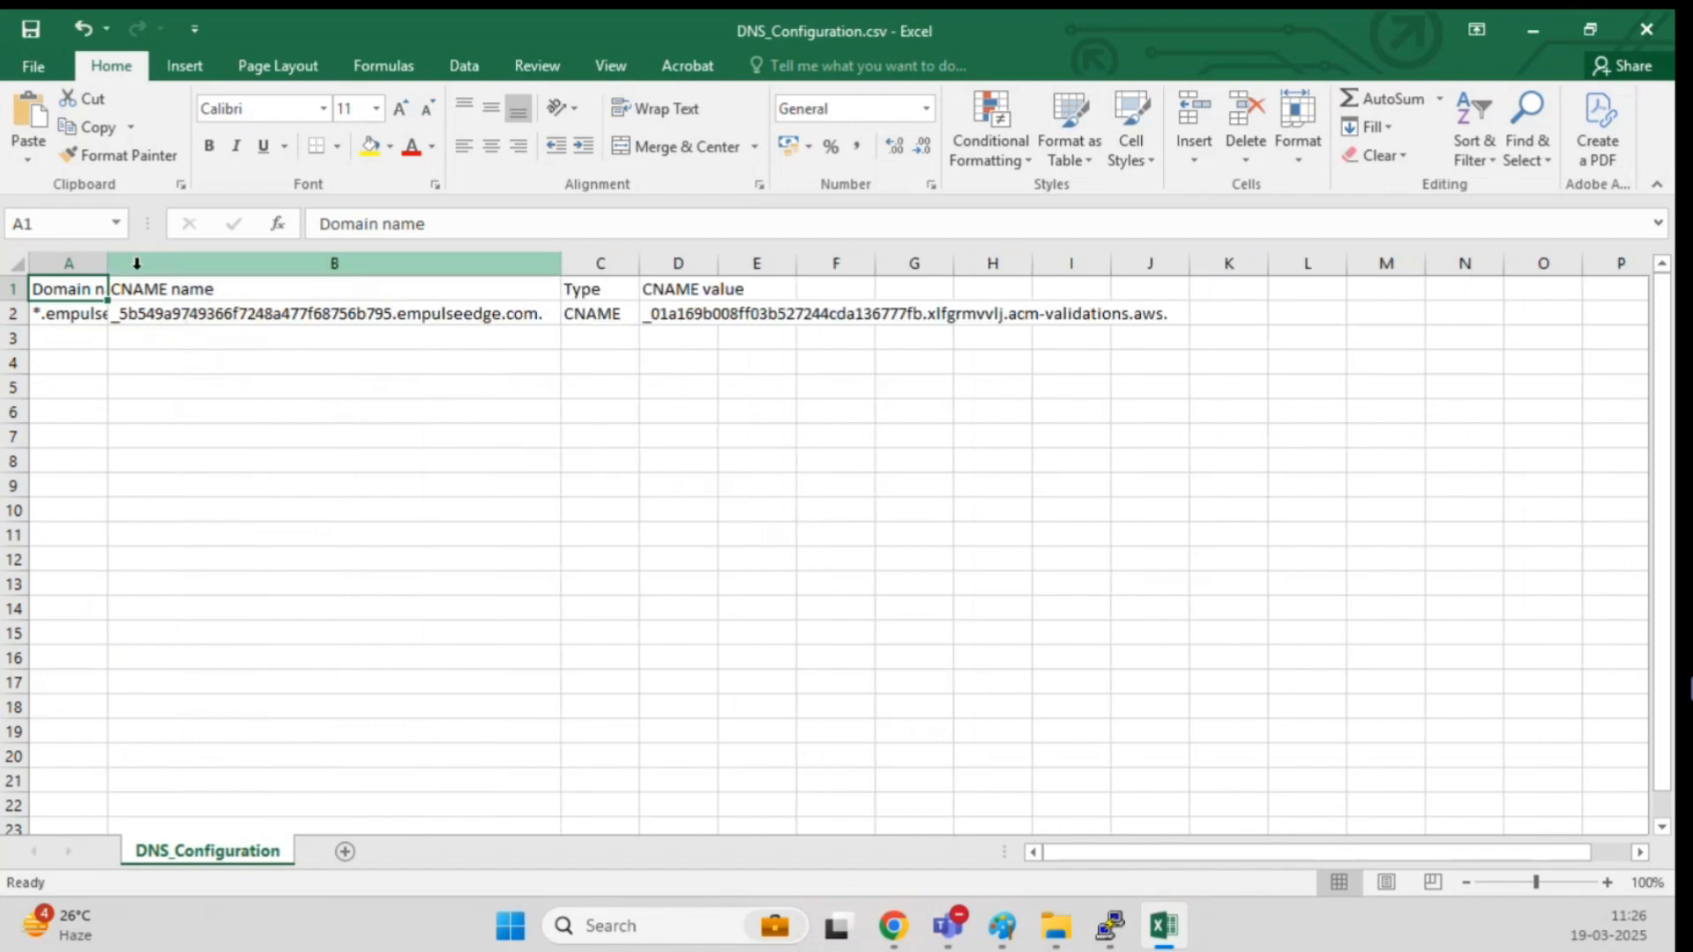
{"action": "double_click", "coordinate": [107, 263]}
{"action": "left_click", "coordinate": [1533, 29]}
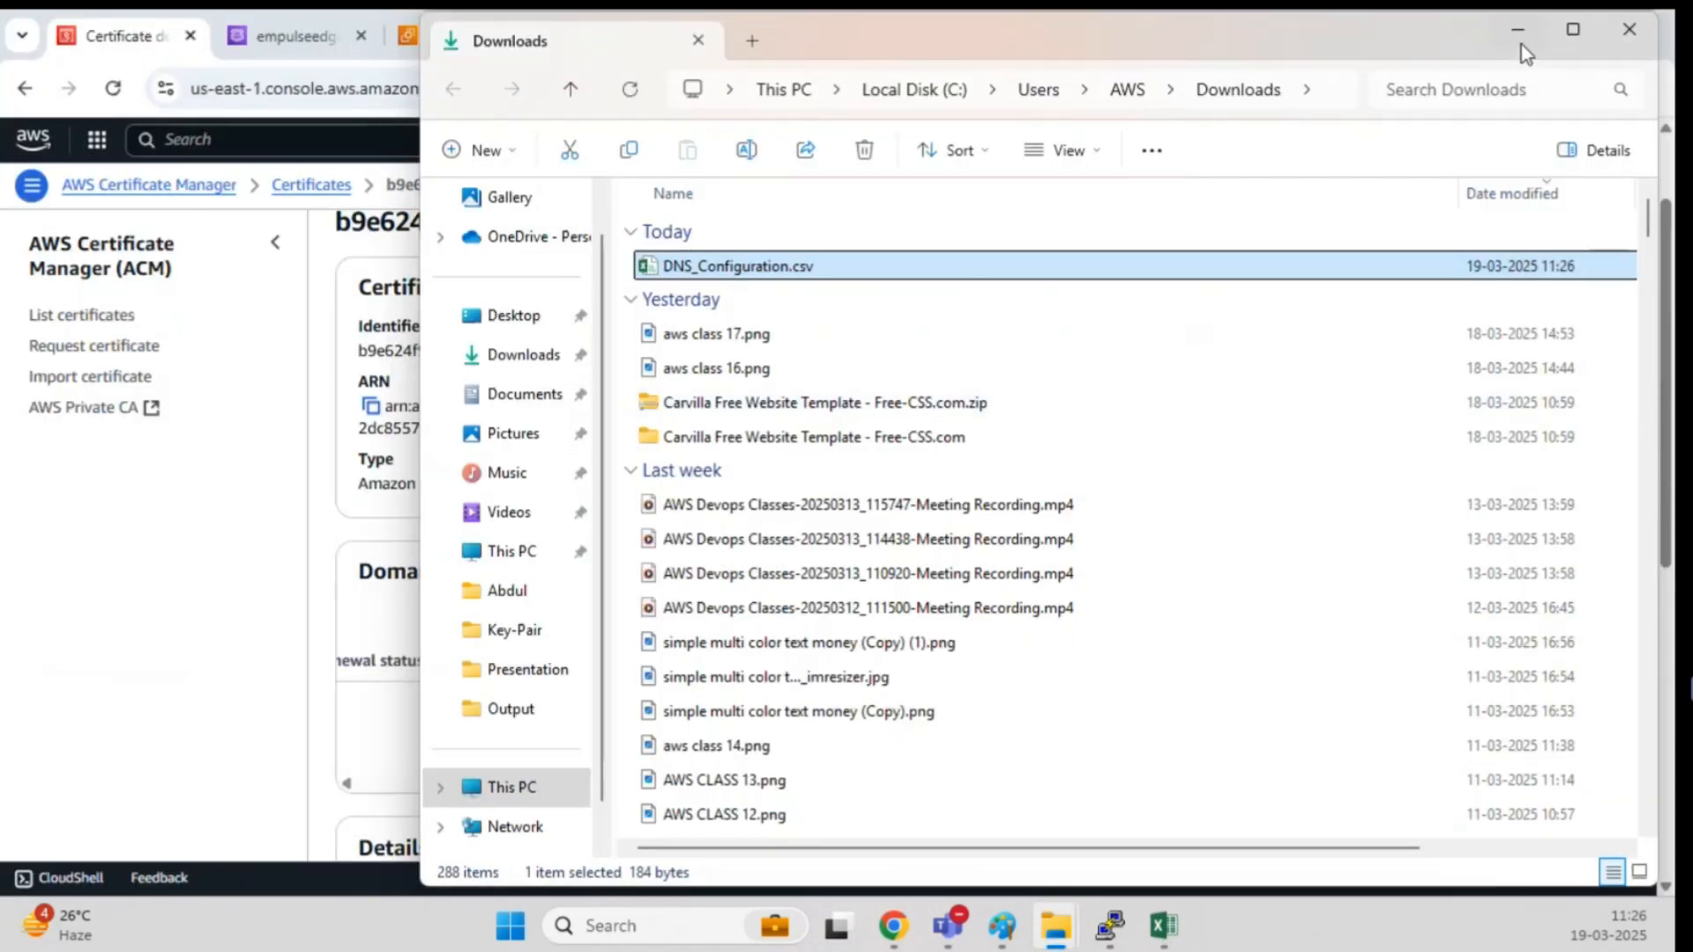
{"action": "left_click", "coordinate": [1517, 30]}
Step: Create the certificate's validation record in Route 53 and check the CNAME record's details in the empulseedge.com hosted zone
{"action": "left_click", "coordinate": [1300, 582]}
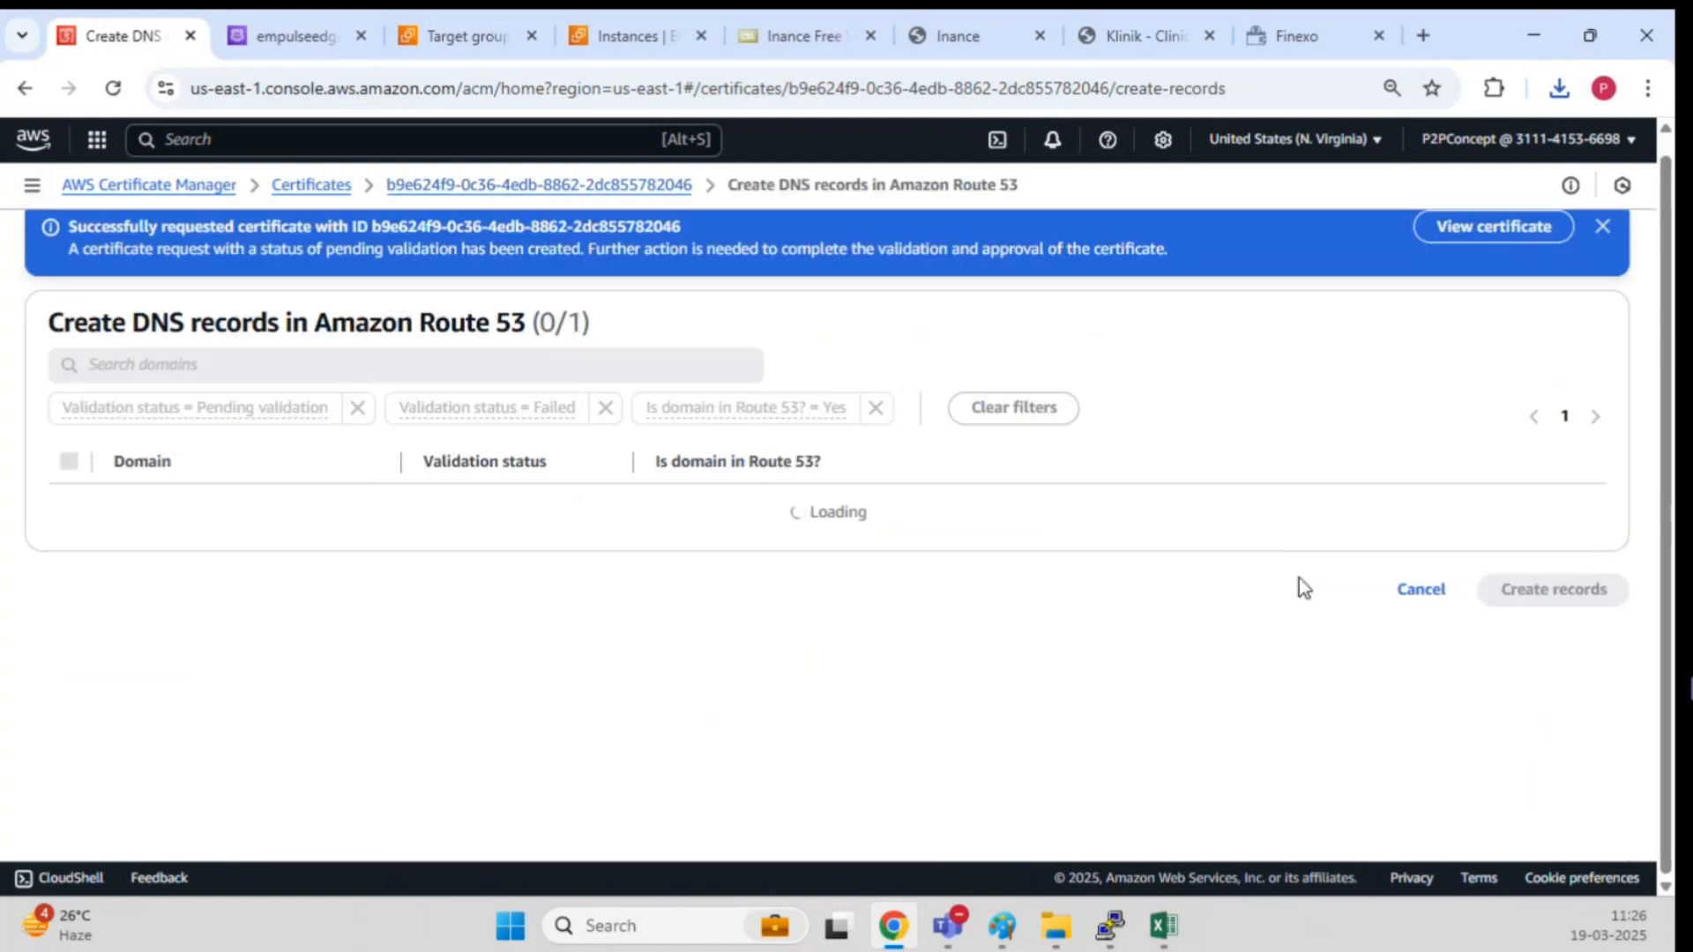
{"action": "left_click", "coordinate": [1536, 575]}
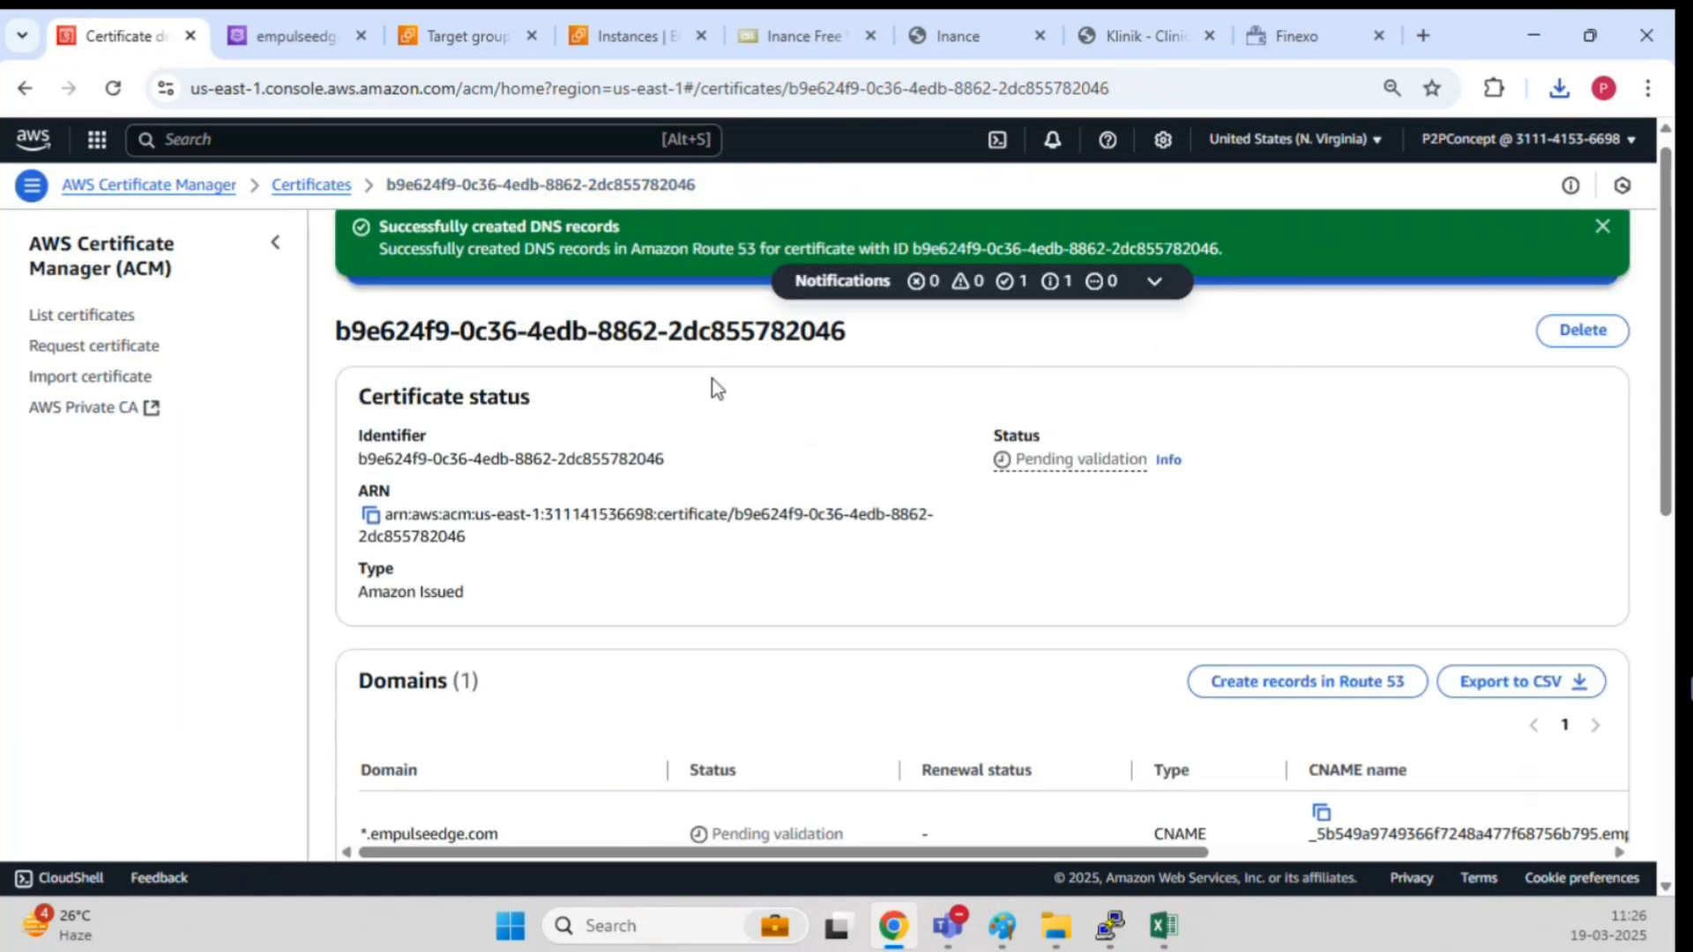
{"action": "left_click", "coordinate": [321, 39]}
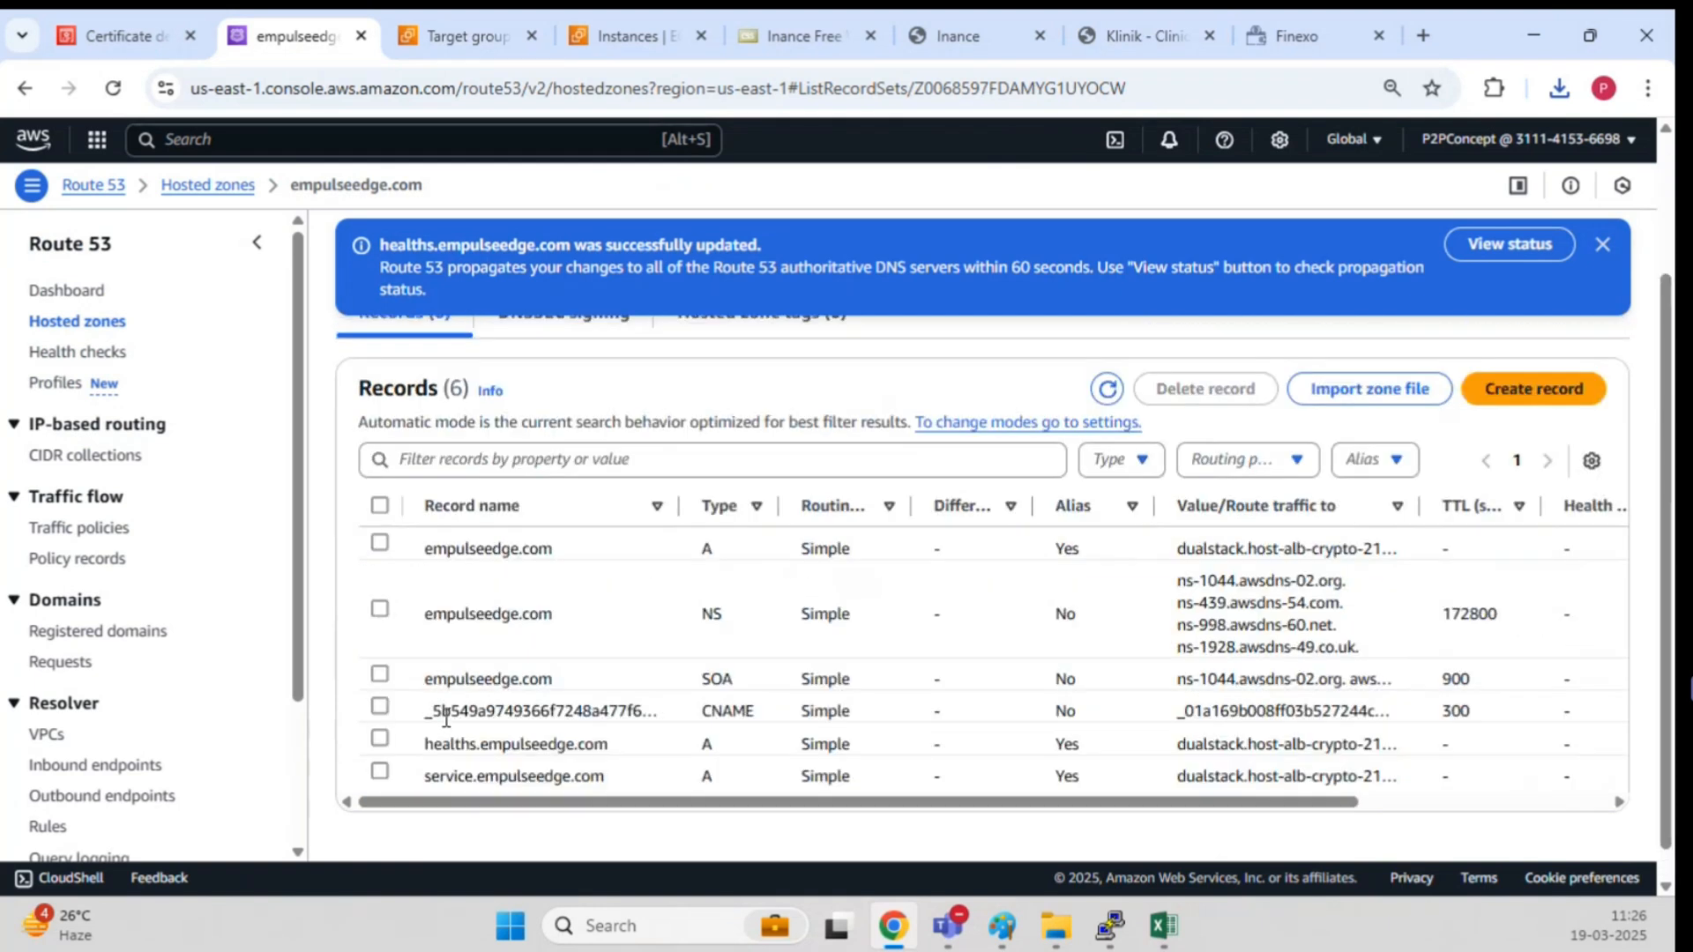
{"action": "left_click", "coordinate": [381, 707]}
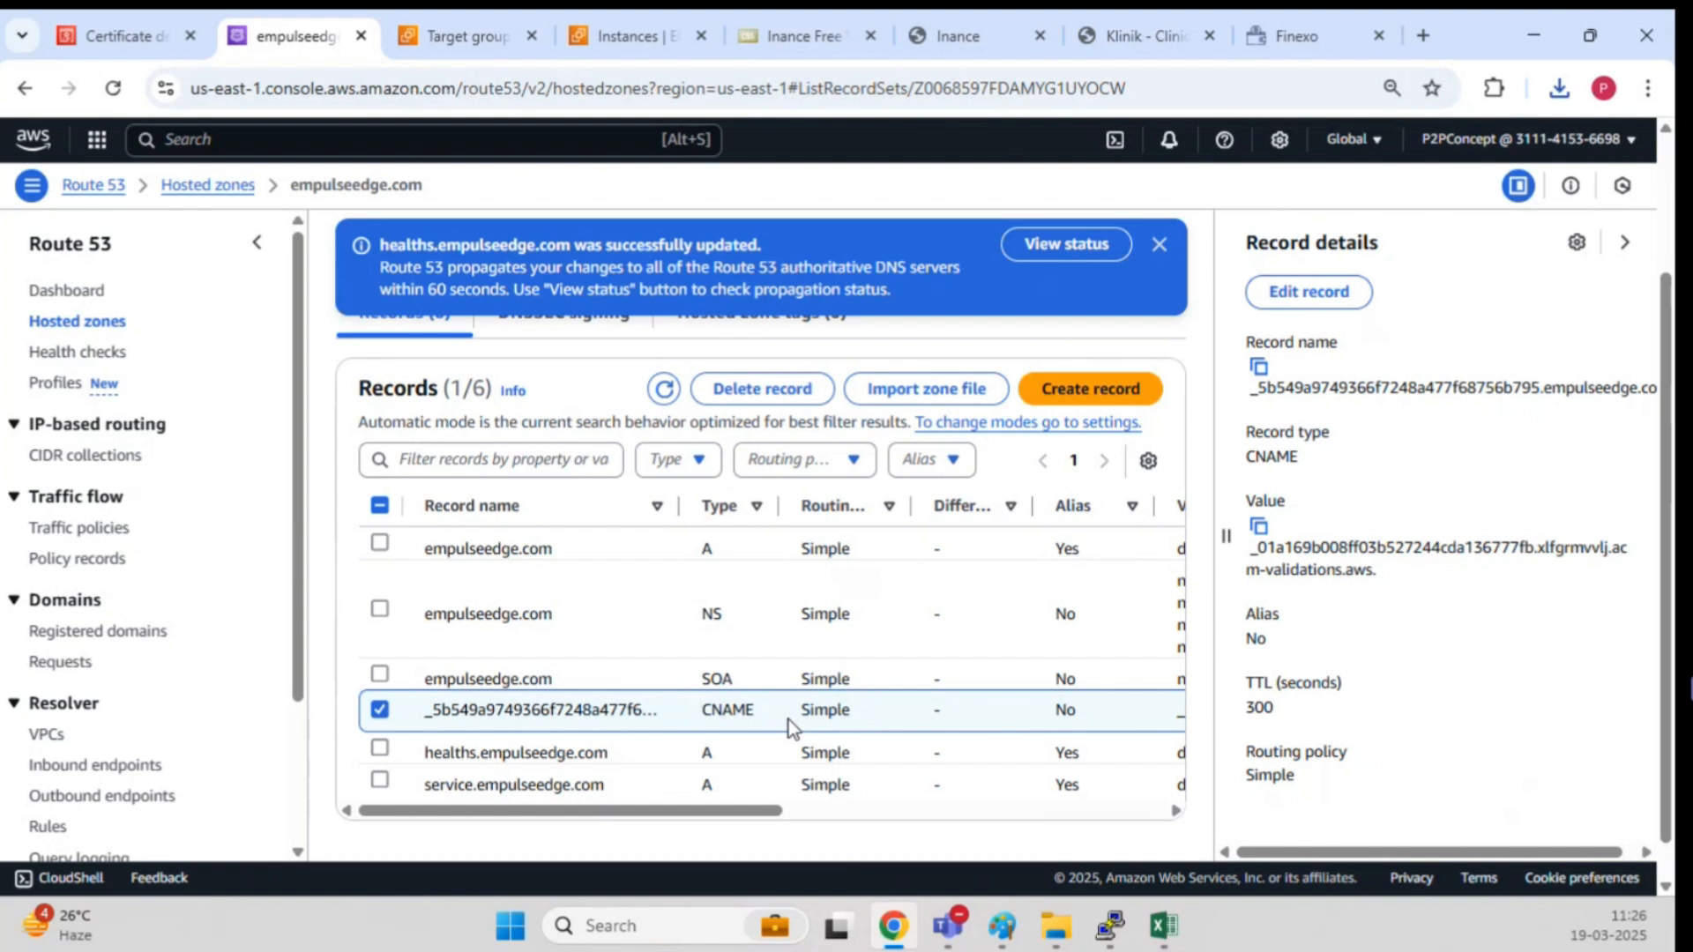
{"action": "left_click", "coordinate": [1625, 243]}
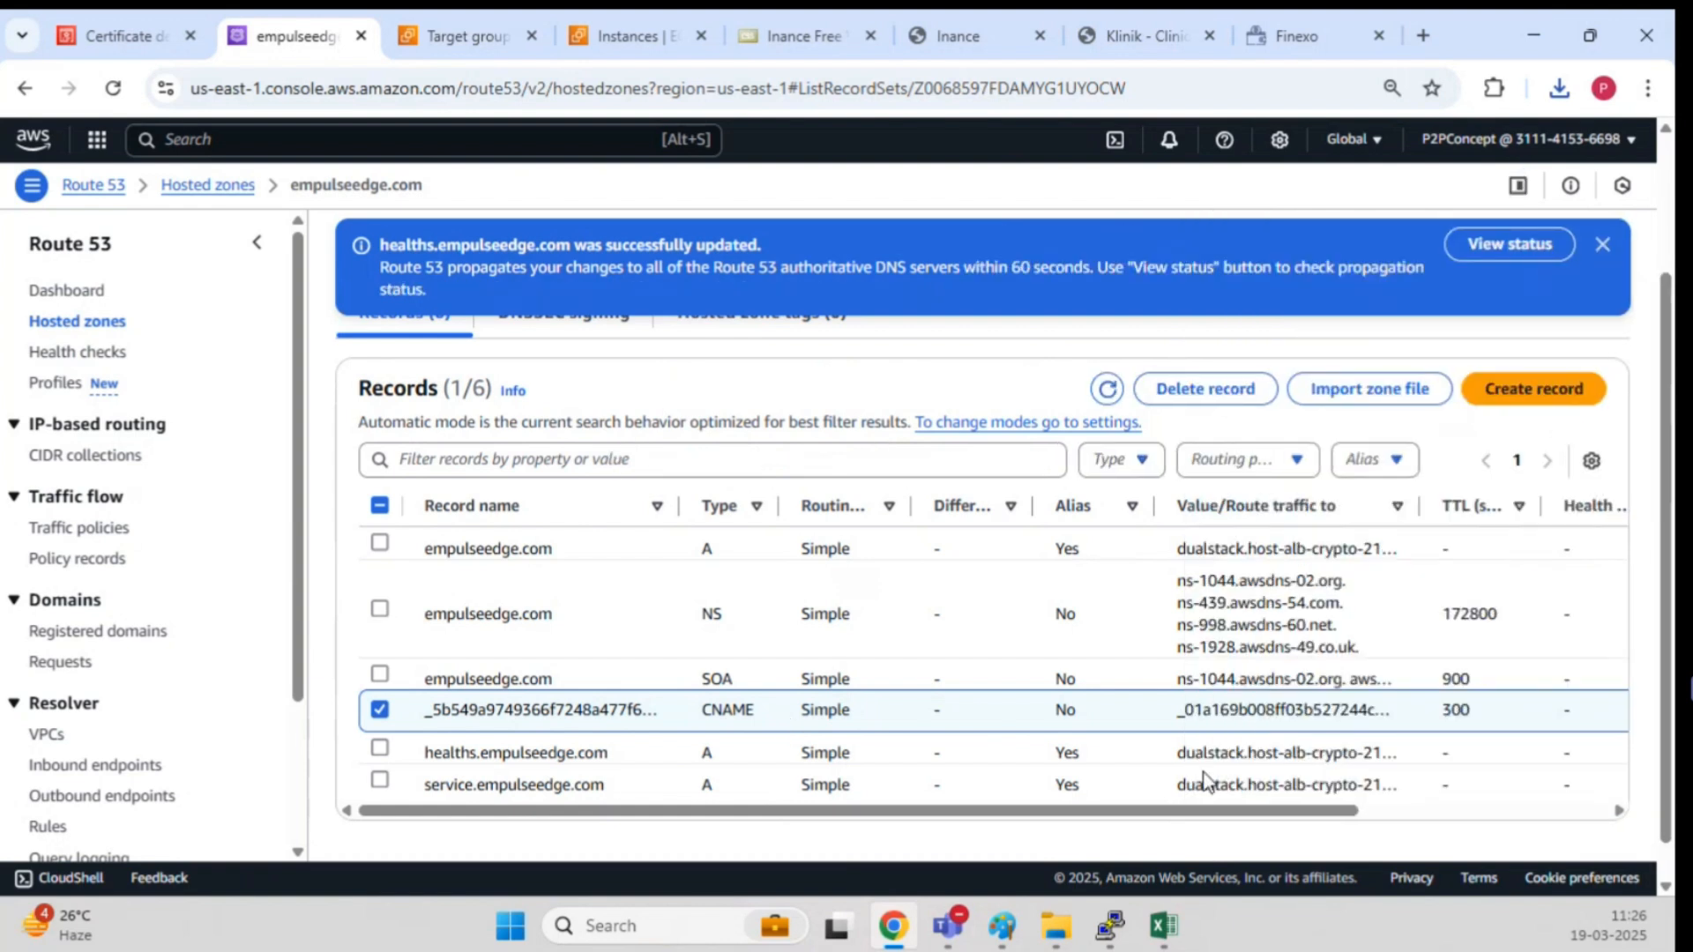
Step: Refresh the certificate's page in Certificate Manager and check the certificate status and the *.empulseedge.com validation status
{"action": "left_click", "coordinate": [123, 36]}
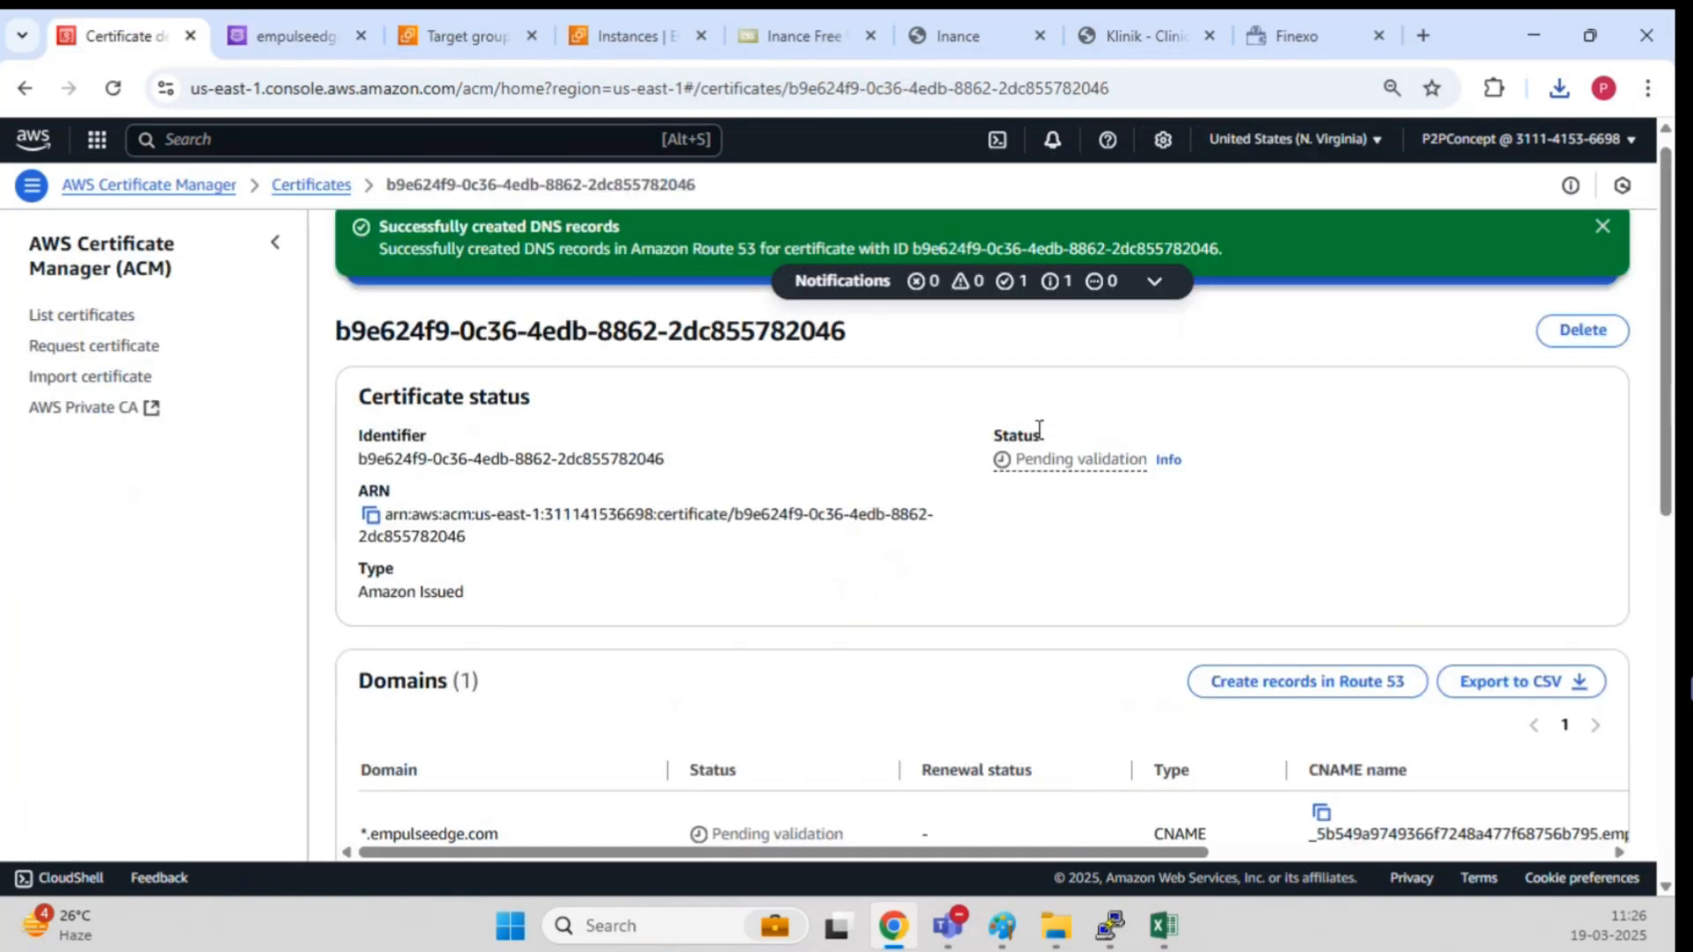
{"action": "left_click", "coordinate": [1118, 476]}
{"action": "left_click", "coordinate": [109, 88]}
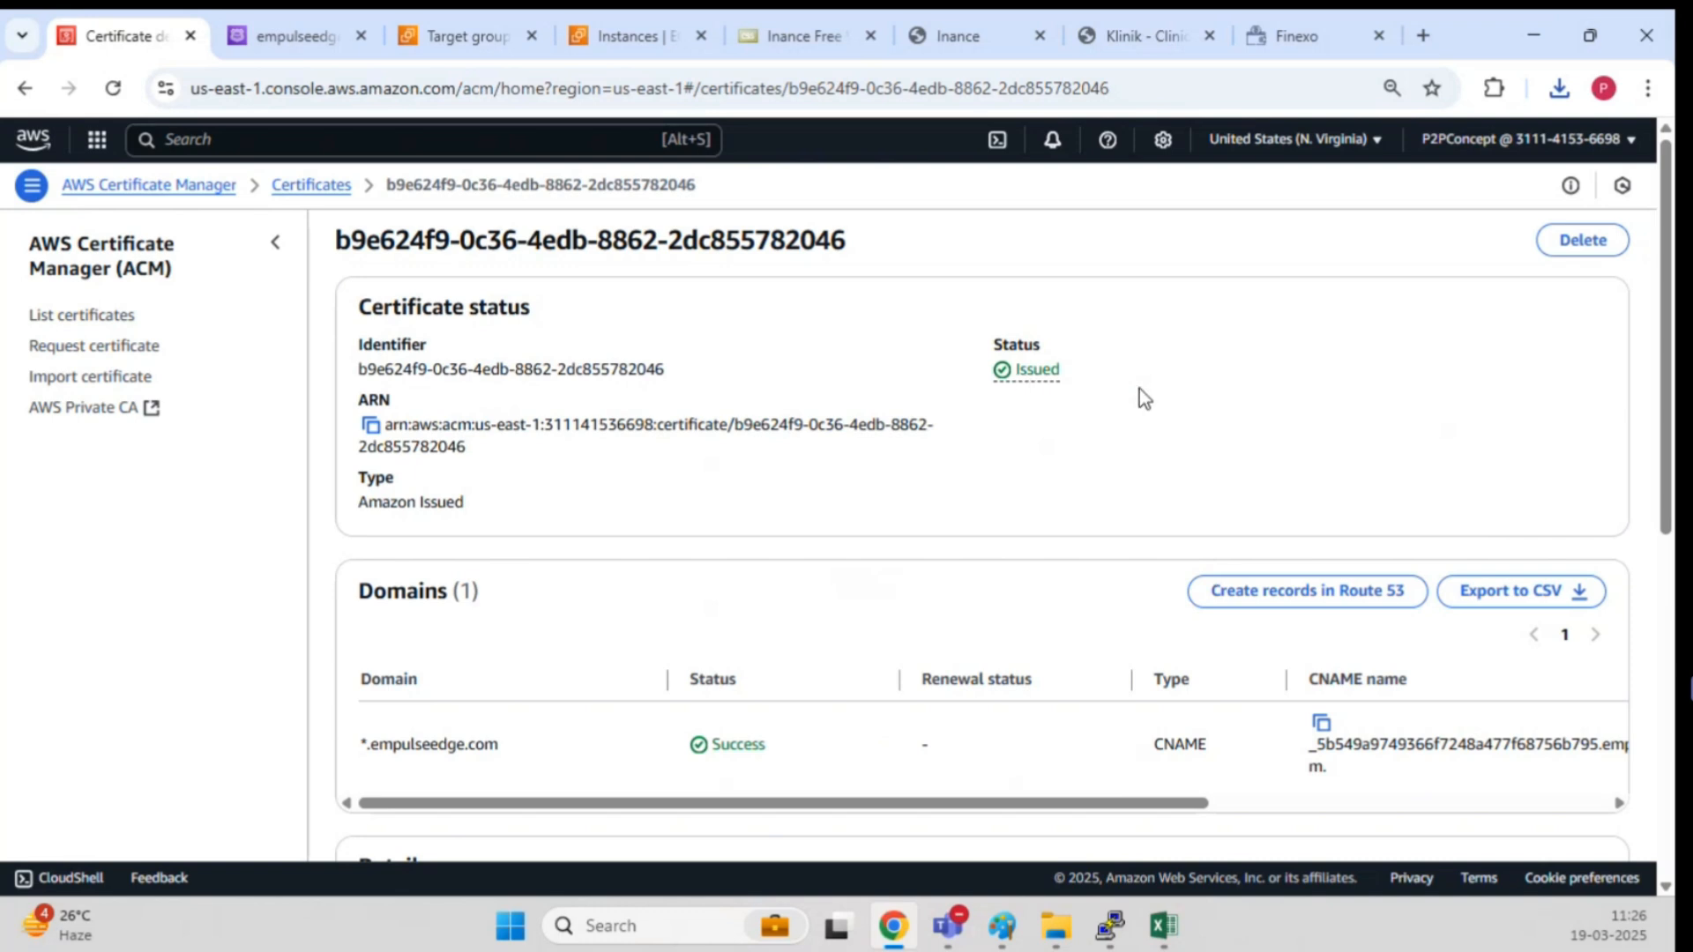
{"action": "scroll", "coordinate": [1141, 396], "scroll_direction": "down", "scroll_amount": 7}
{"action": "scroll", "coordinate": [1129, 540], "scroll_direction": "up", "scroll_amount": 7}
{"action": "scroll", "coordinate": [1129, 538], "scroll_direction": "down", "scroll_amount": 5}
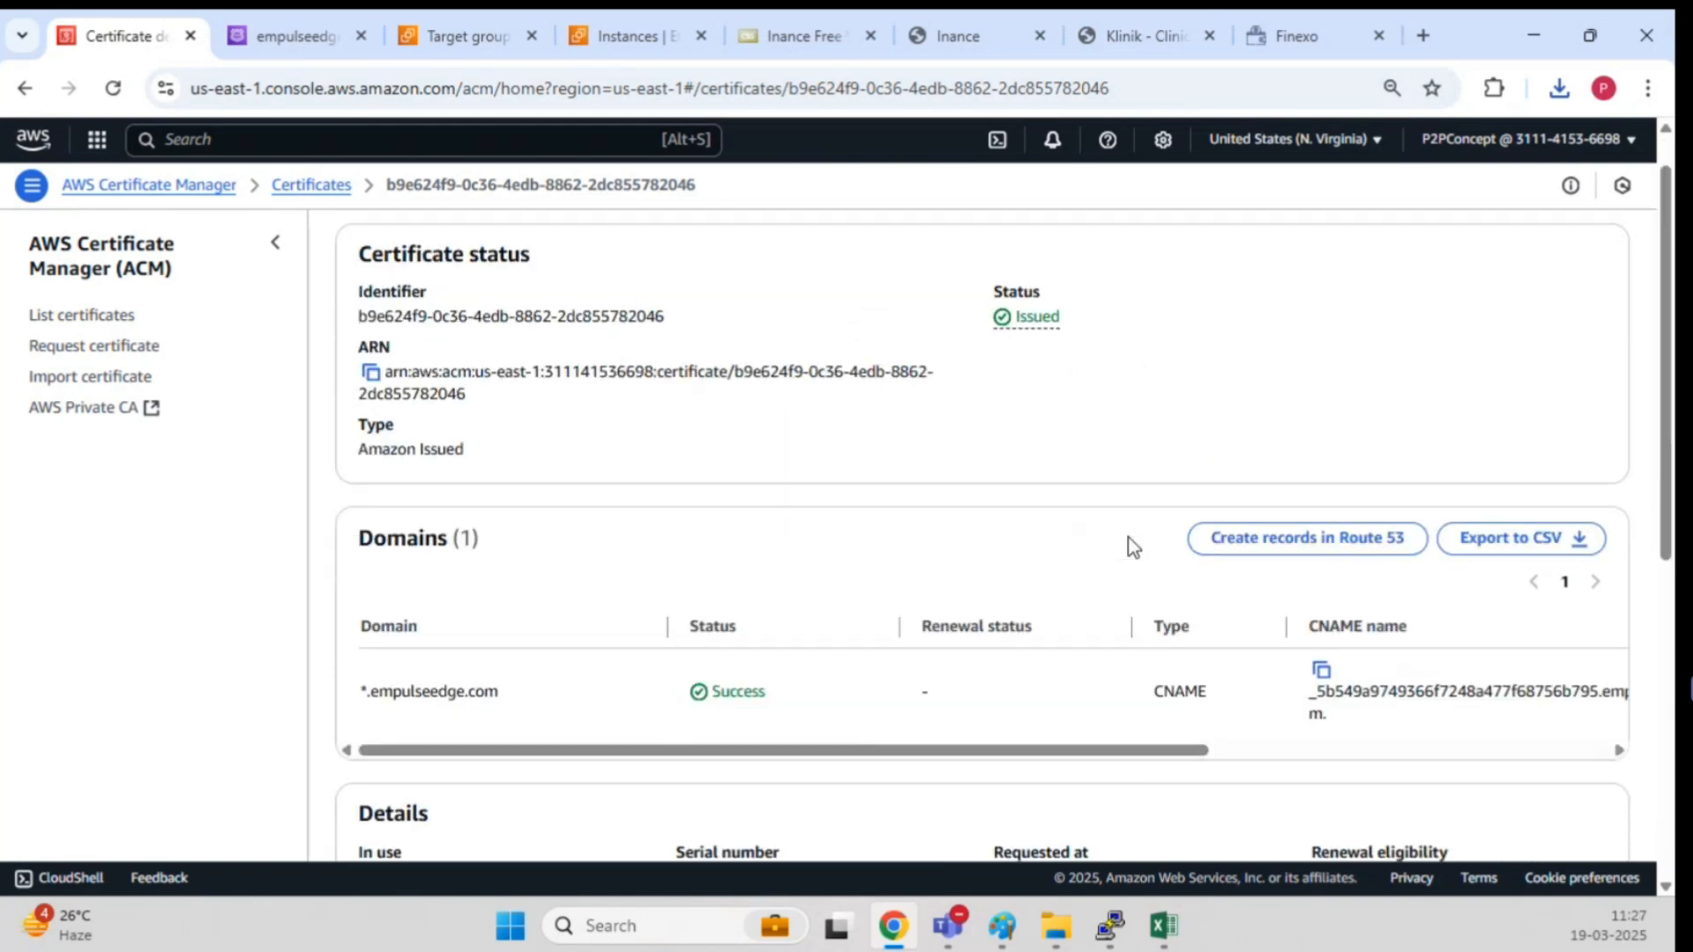
{"action": "scroll", "coordinate": [1128, 538], "scroll_direction": "up", "scroll_amount": 5}
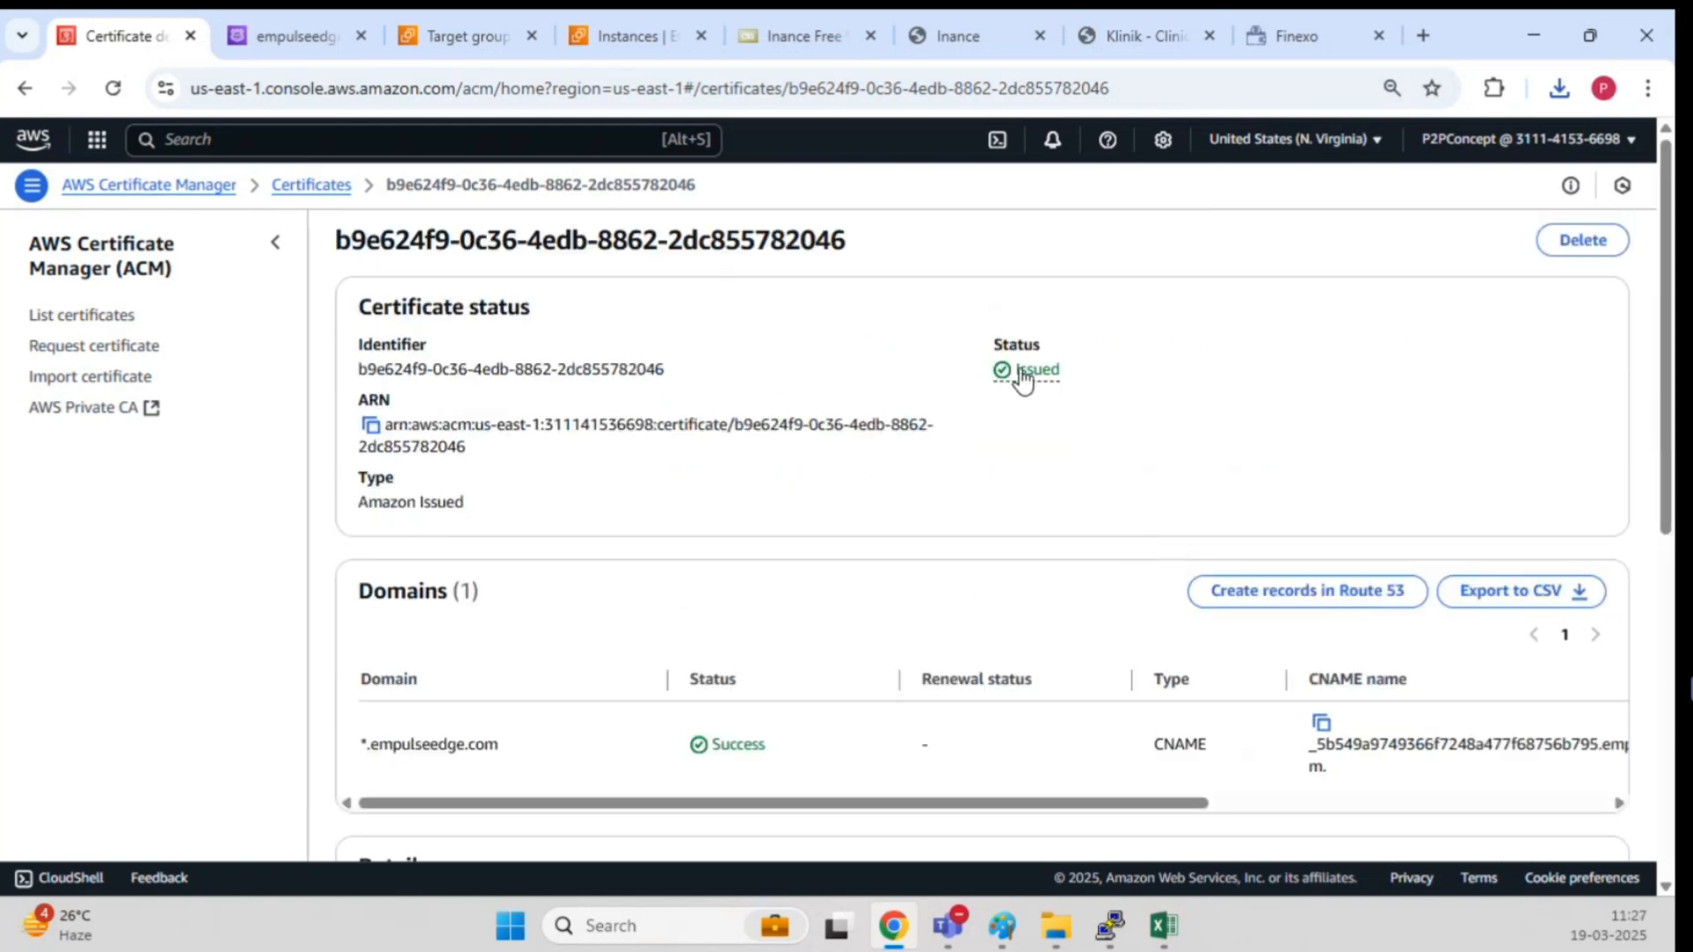
{"action": "double_click", "coordinate": [739, 745]}
{"action": "left_click", "coordinate": [716, 817]}
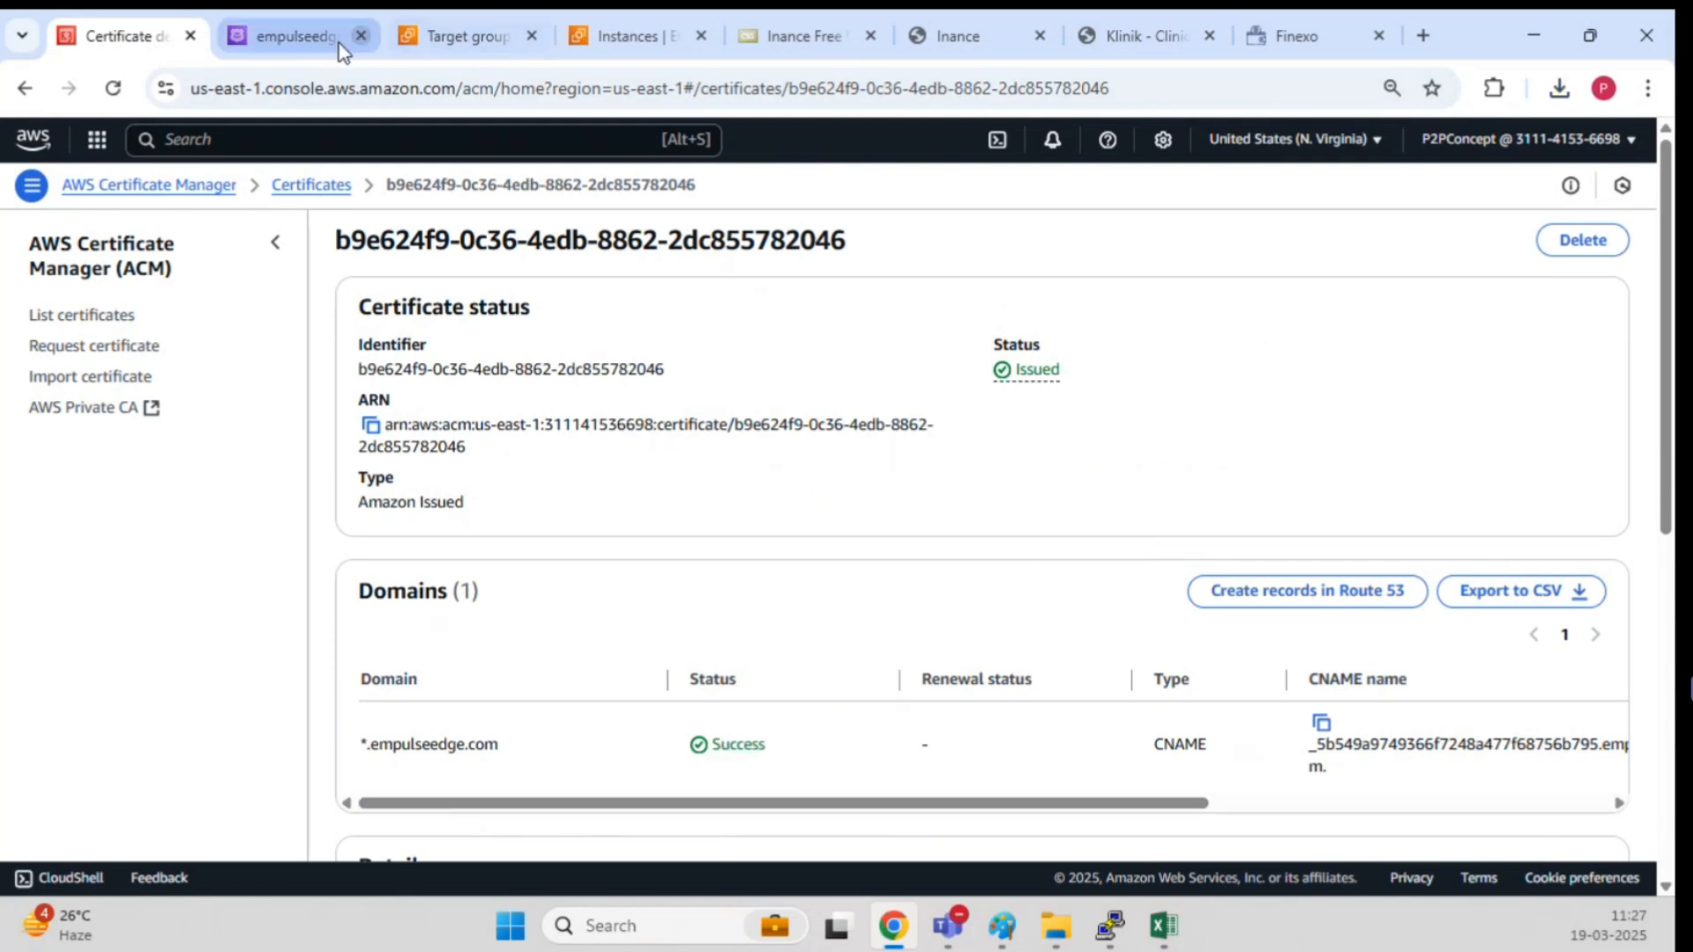
Step: Return to the Route 53 hosted zone page, search AWS services for EC2 and open the EC2 console
{"action": "left_click", "coordinate": [298, 36]}
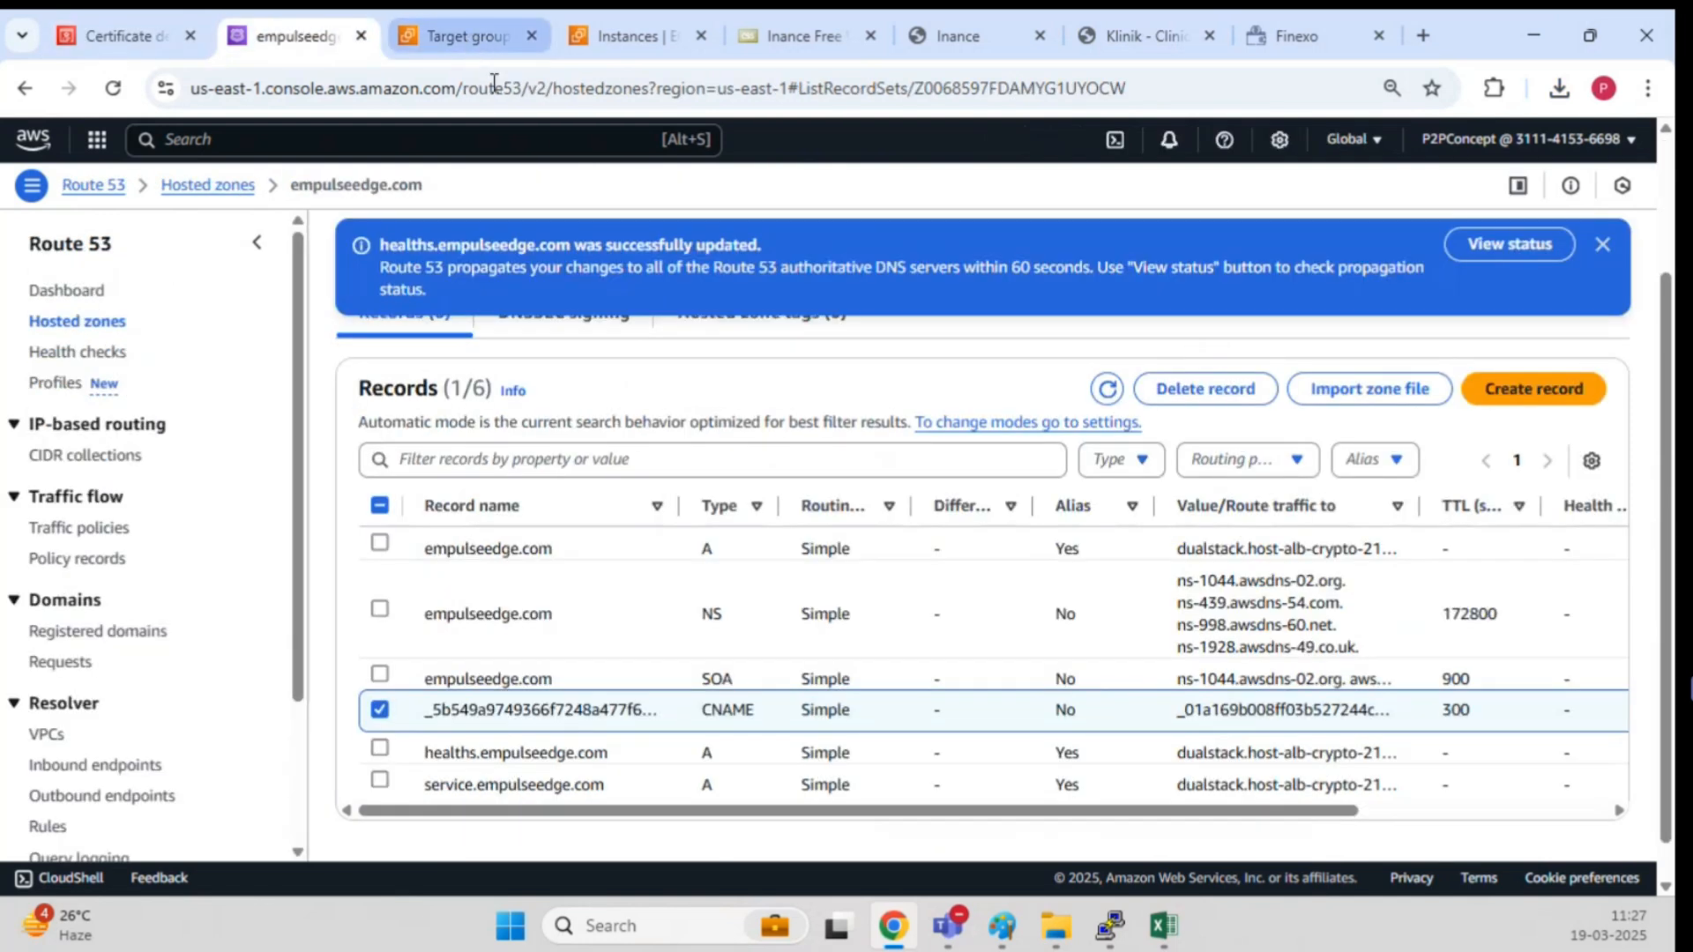
{"action": "scroll", "coordinate": [261, 363], "scroll_direction": "up", "scroll_amount": 3}
{"action": "left_click", "coordinate": [231, 130]}
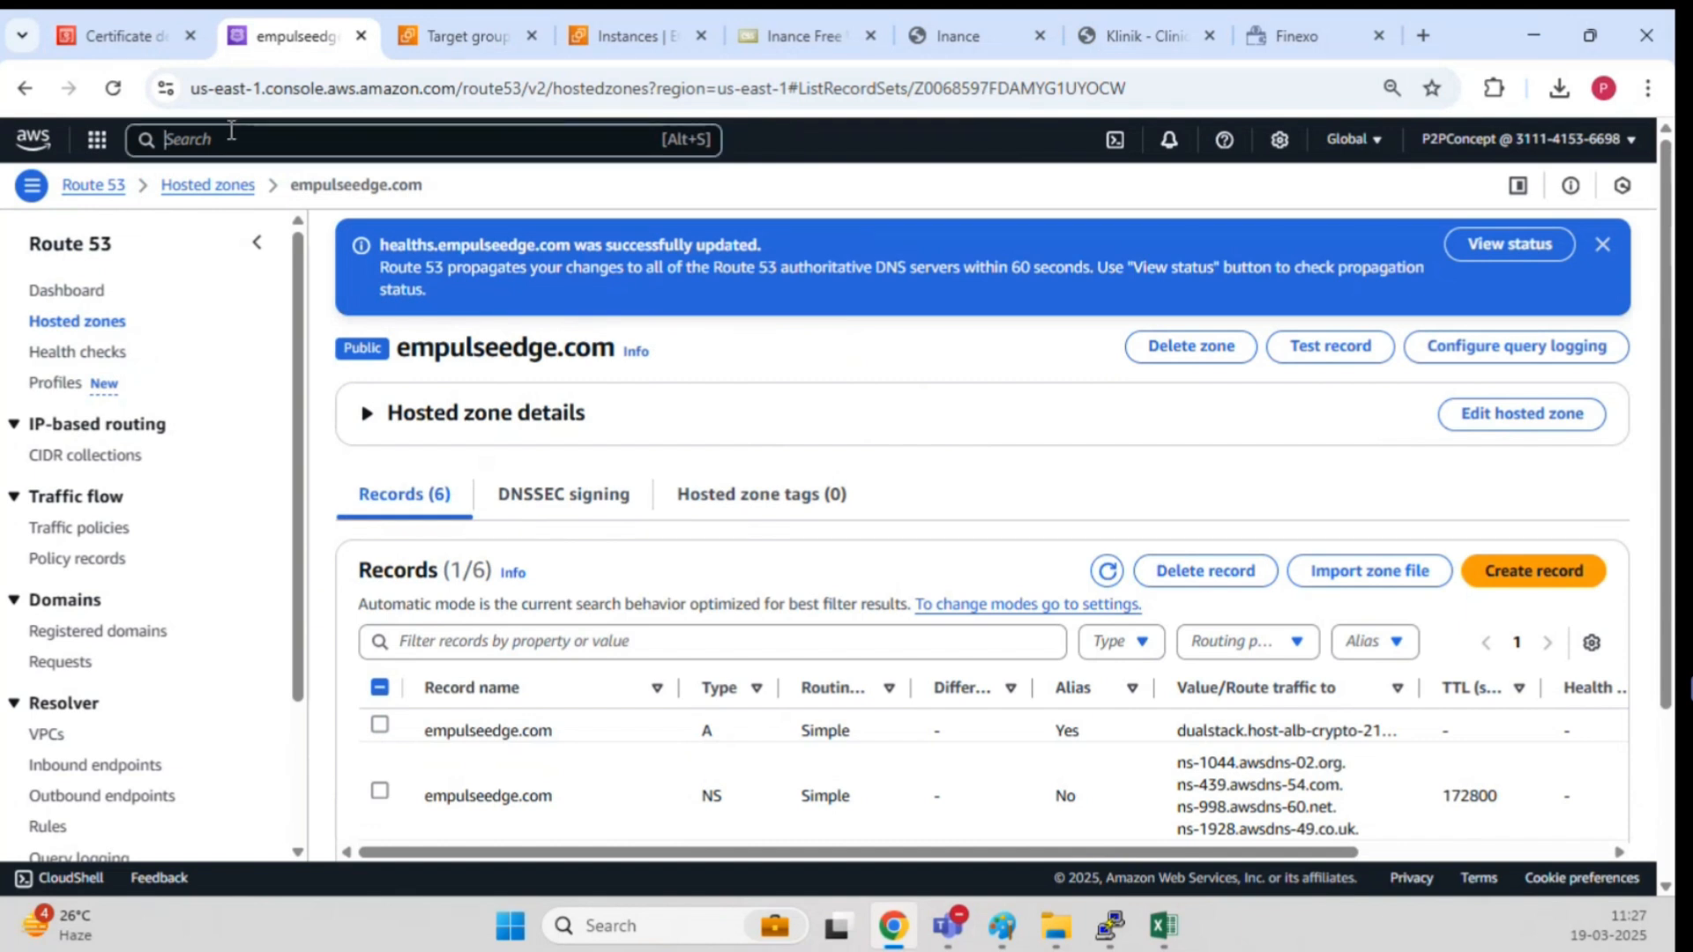
{"action": "type", "text": "EC2"}
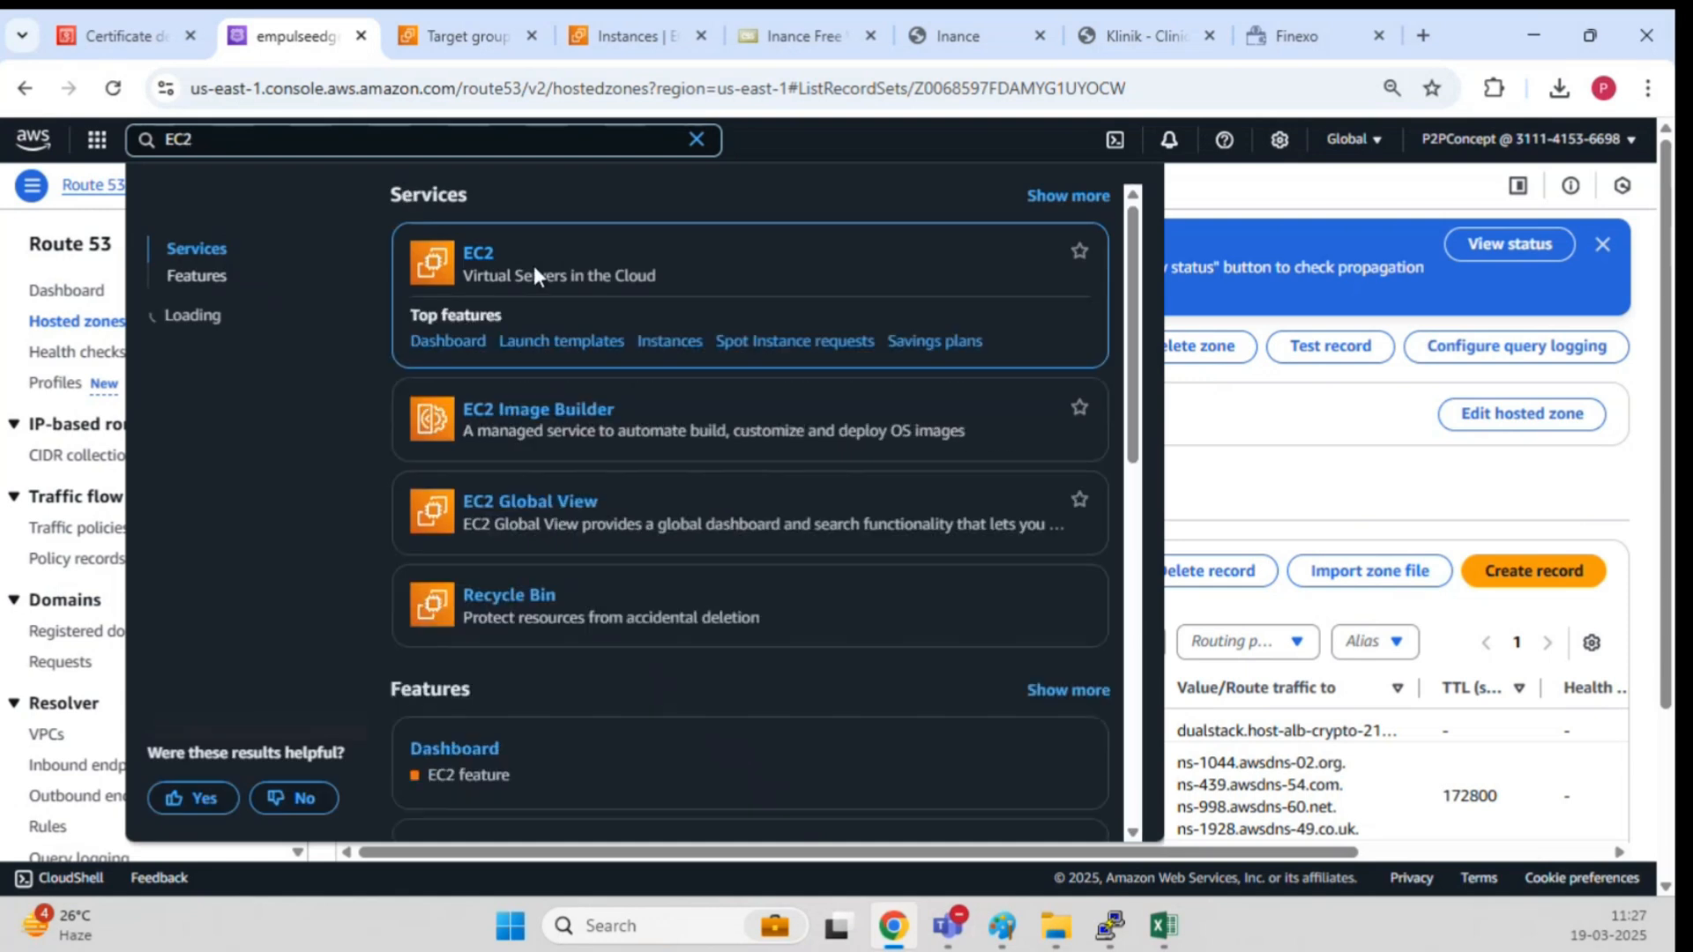
{"action": "left_click", "coordinate": [478, 259]}
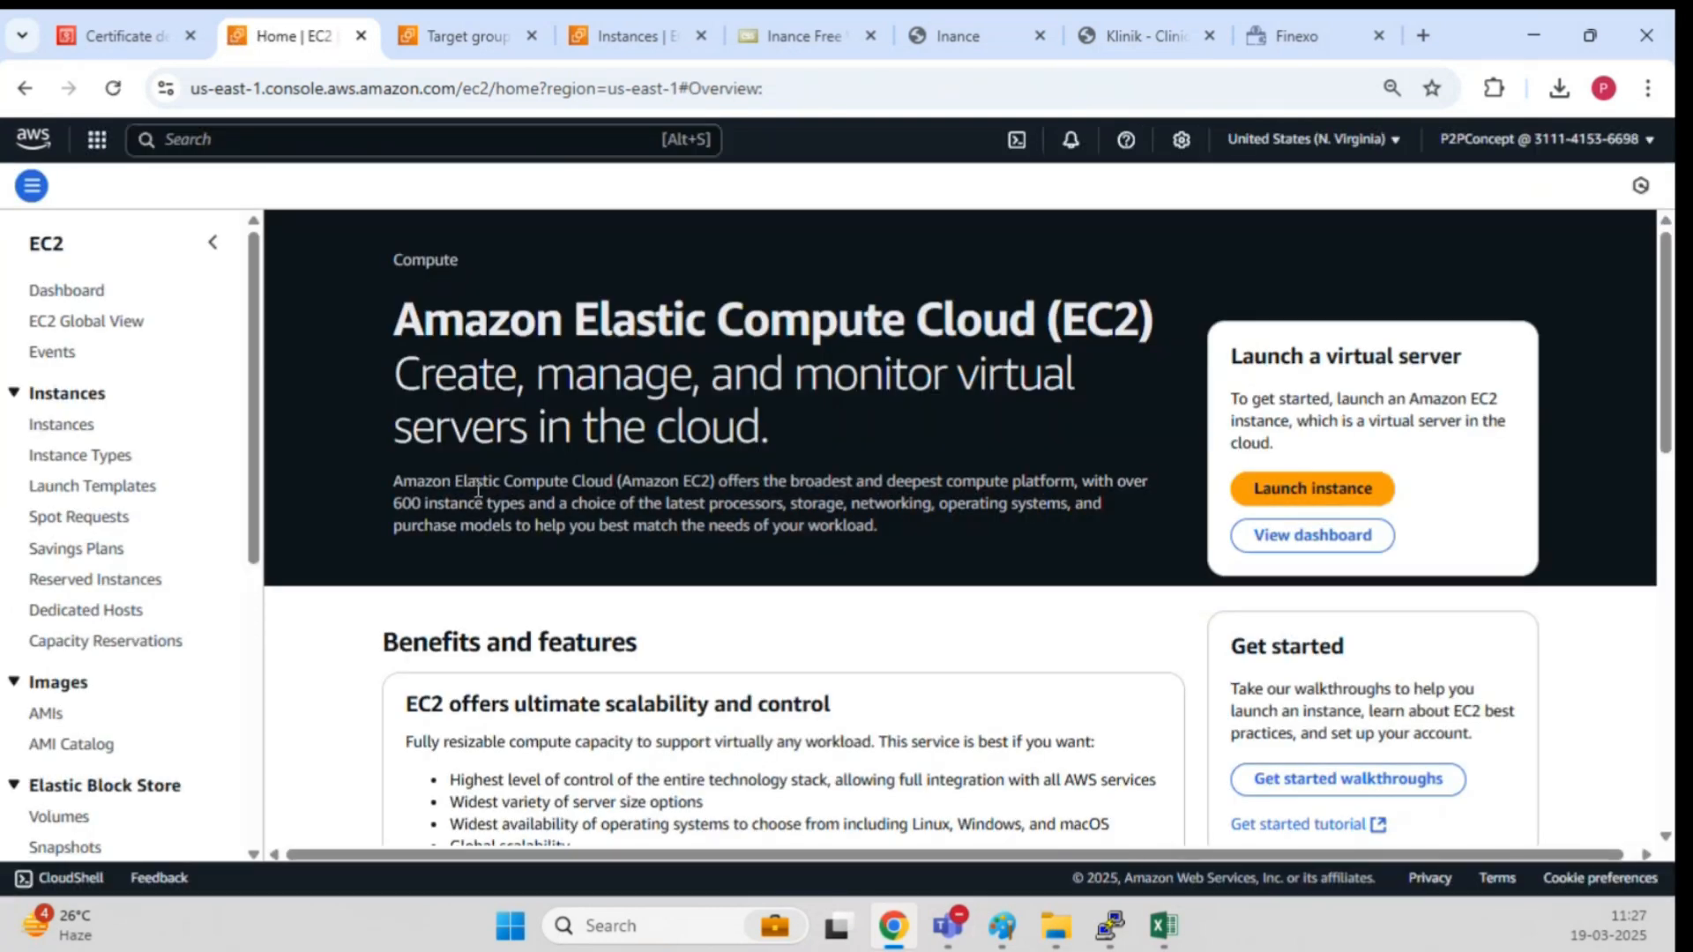
Step: Open the host-alb-crypto load balancer in EC2 and start adding a listener to it
{"action": "scroll", "coordinate": [178, 522], "scroll_direction": "down", "scroll_amount": 1}
{"action": "scroll", "coordinate": [177, 520], "scroll_direction": "down", "scroll_amount": 6}
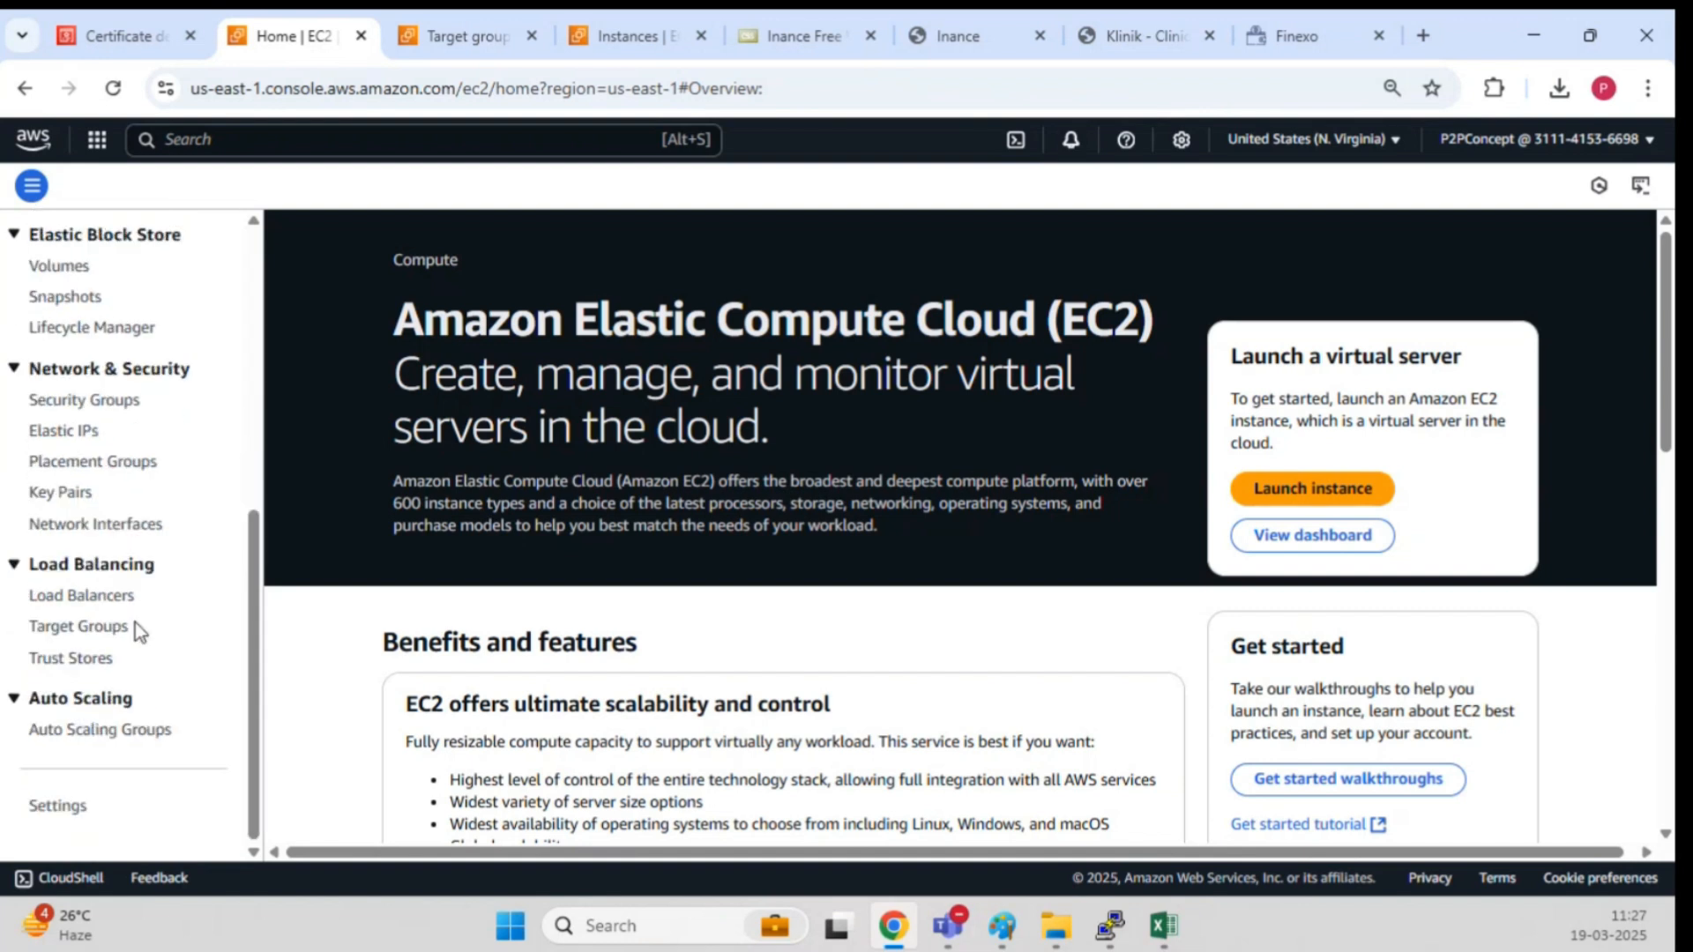
{"action": "left_click", "coordinate": [92, 597]}
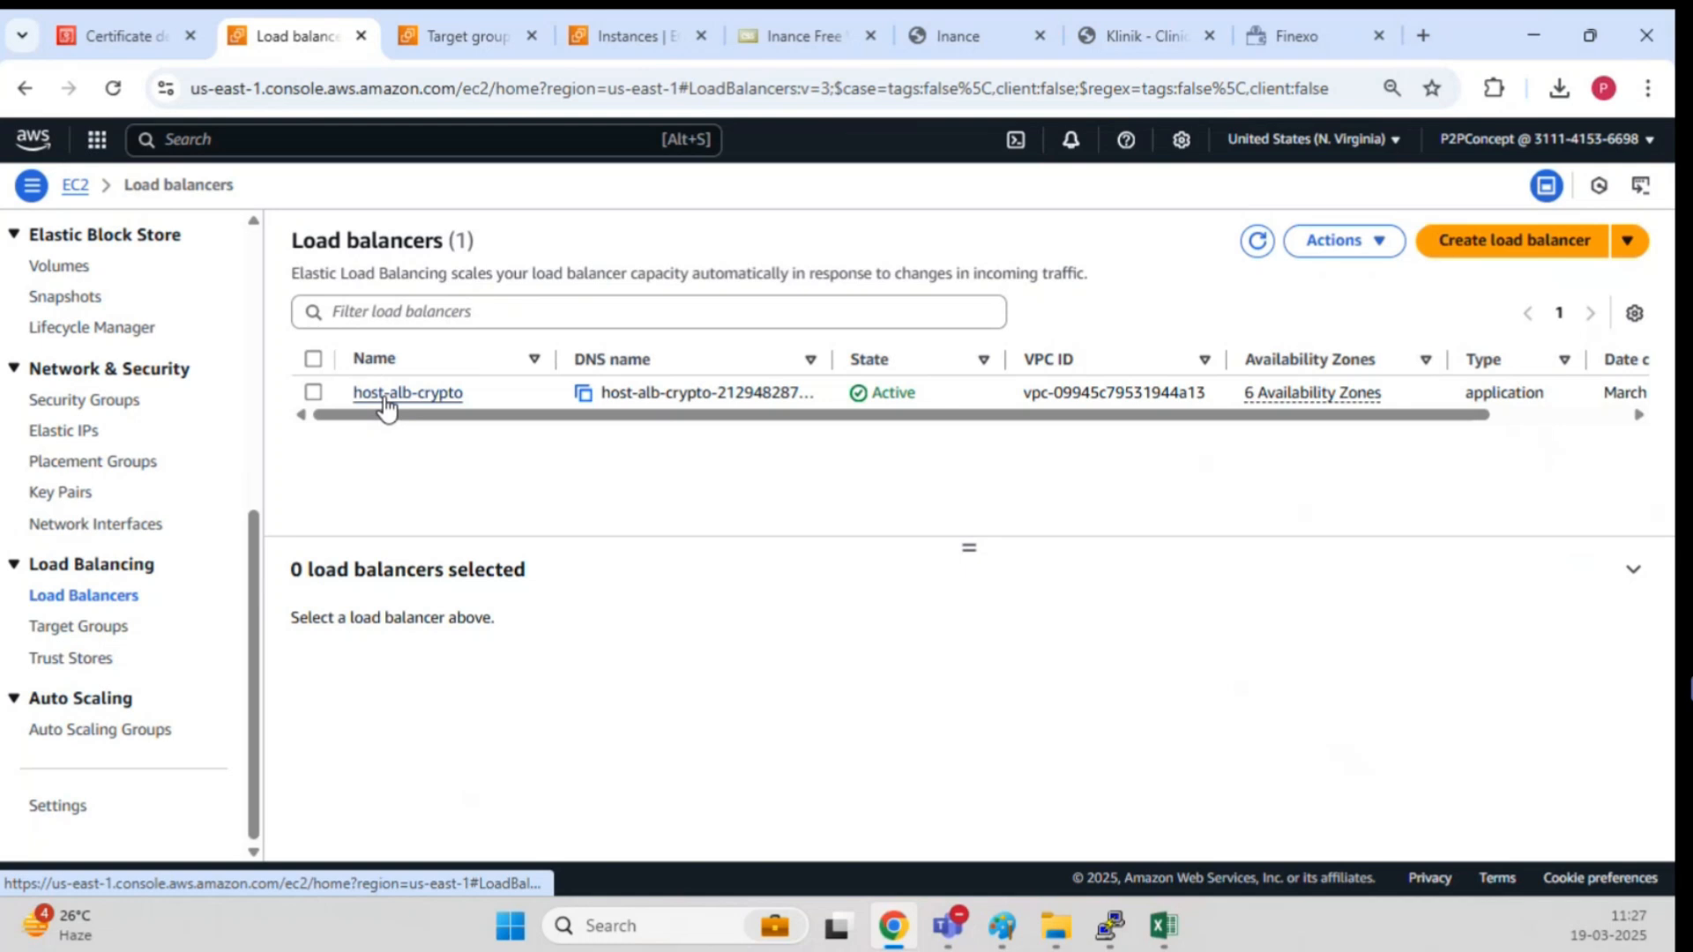
{"action": "left_click", "coordinate": [385, 404]}
{"action": "scroll", "coordinate": [552, 430], "scroll_direction": "down", "scroll_amount": 5}
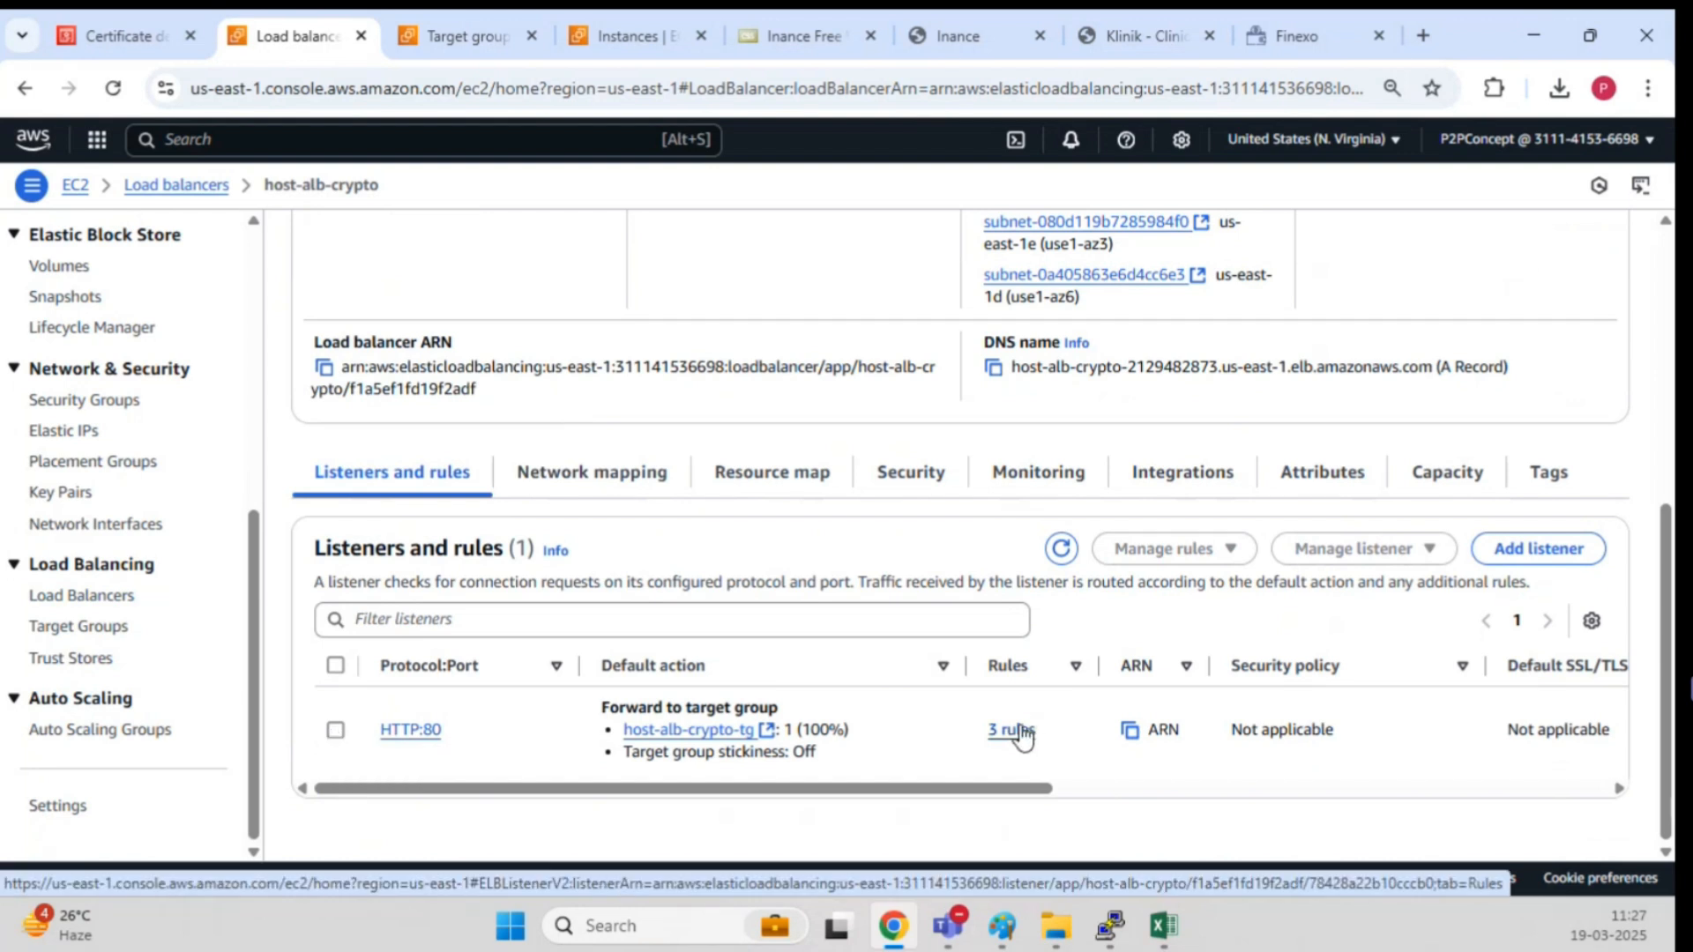
{"action": "left_click", "coordinate": [1563, 548]}
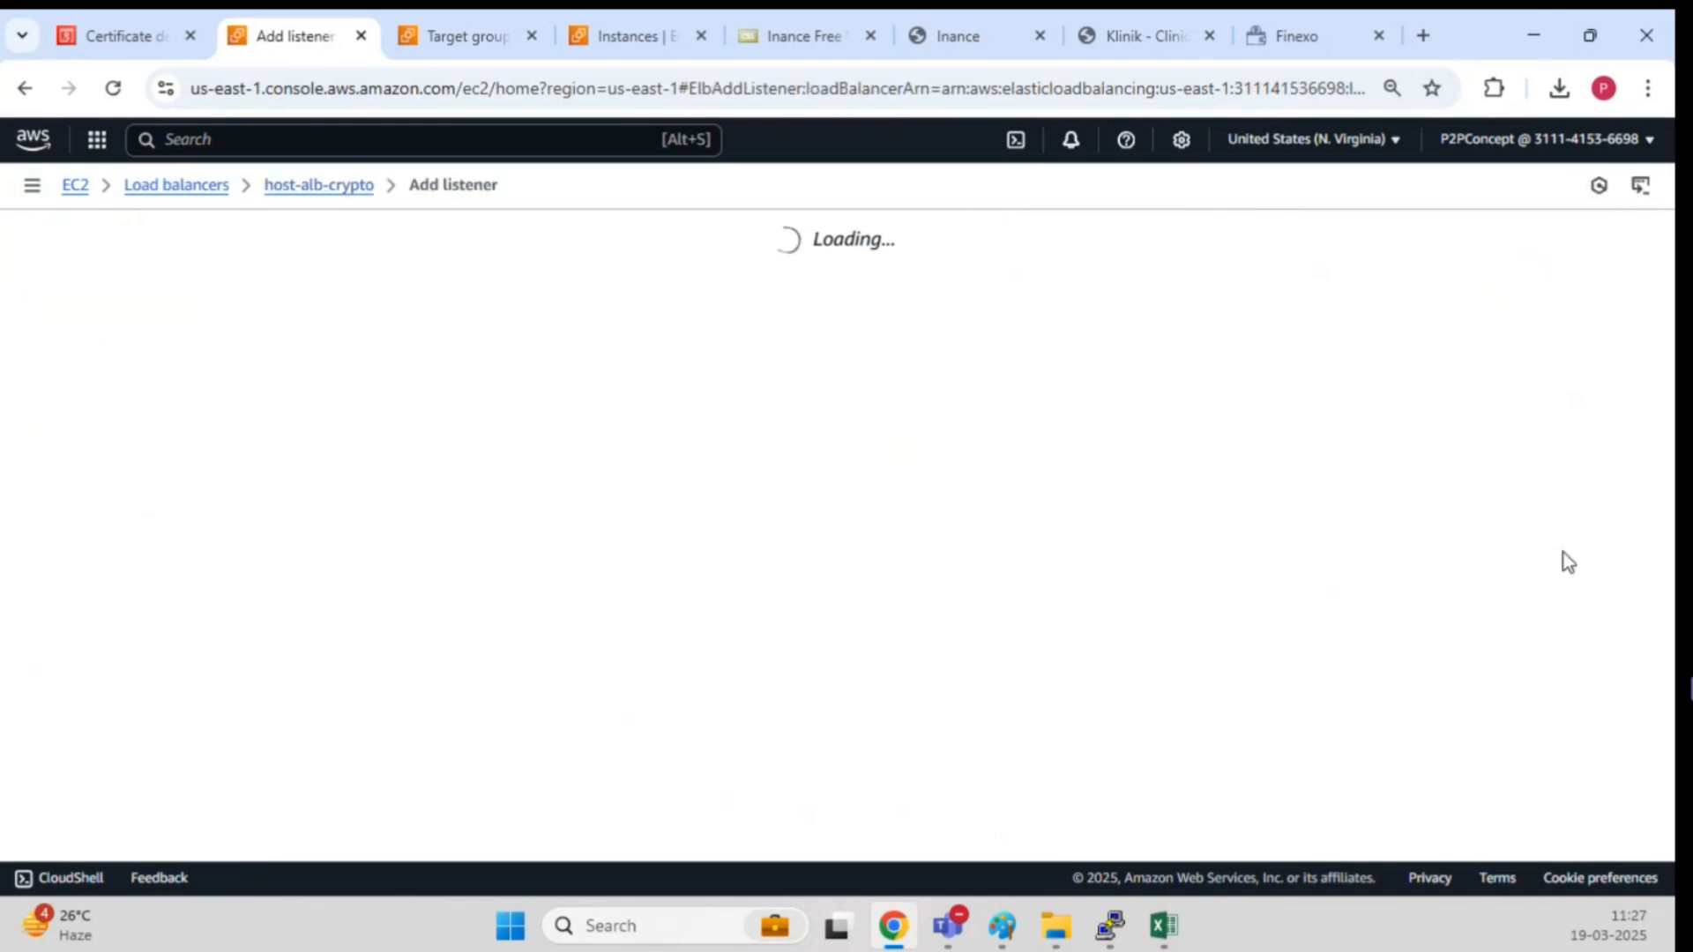
Step: Set the new listener to HTTPS on port 443 and forward its traffic to the host-alb-crypto-tg target group
{"action": "scroll", "coordinate": [695, 437], "scroll_direction": "down", "scroll_amount": 1}
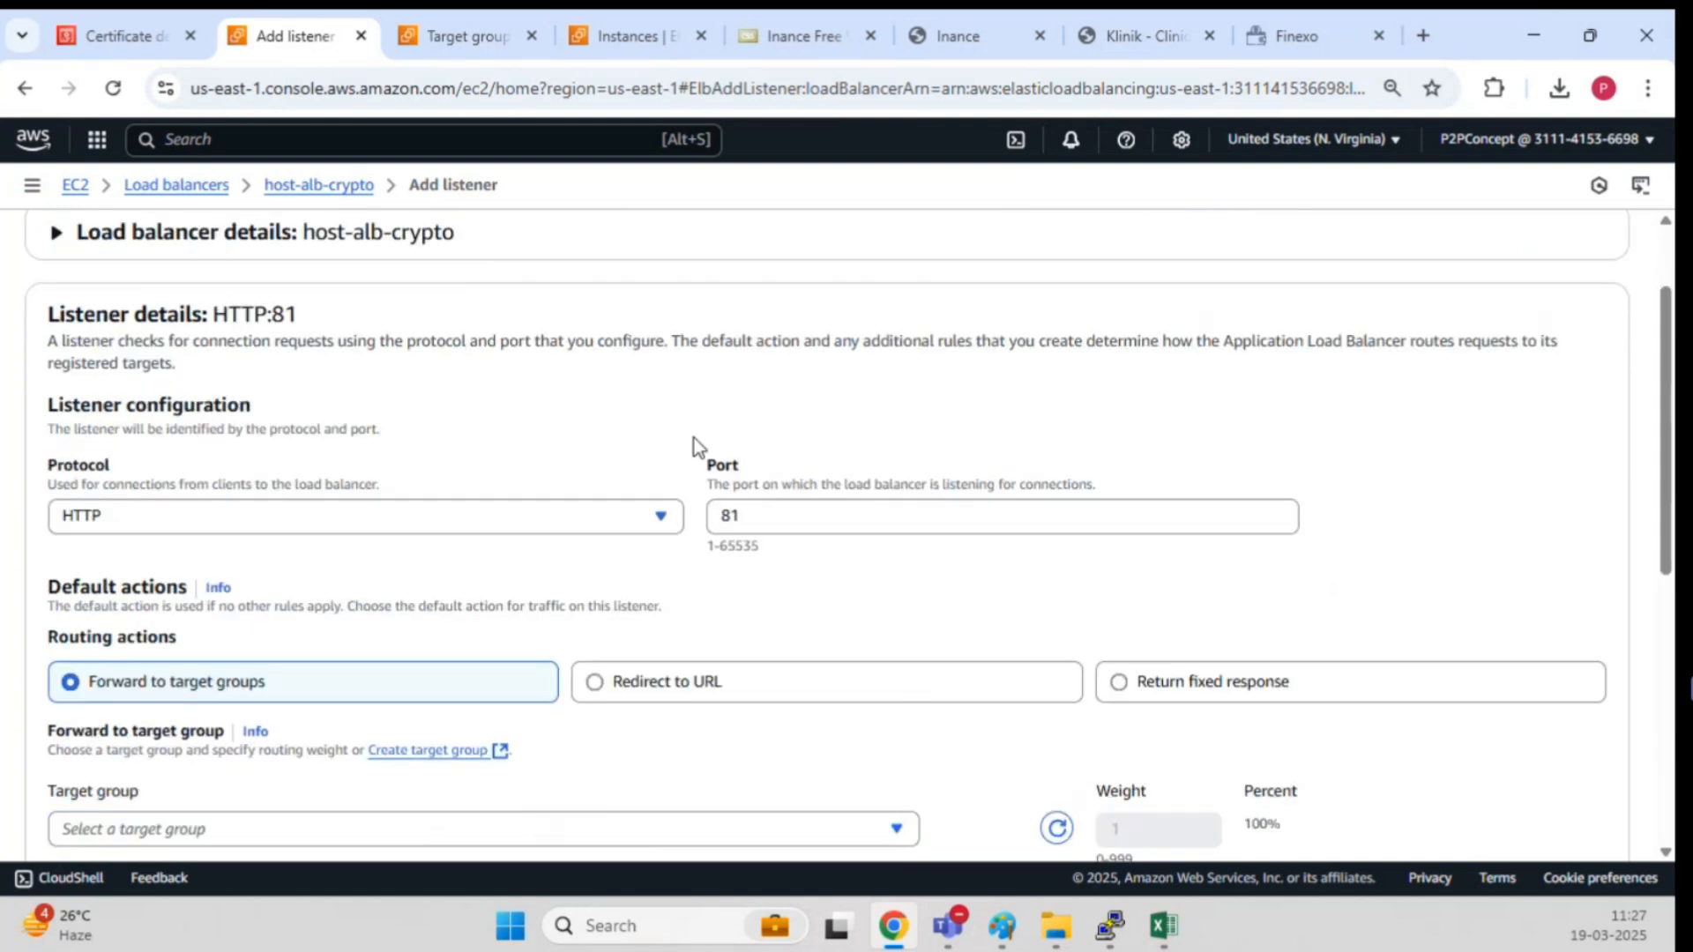
{"action": "left_click", "coordinate": [613, 514]}
{"action": "left_click", "coordinate": [284, 587]}
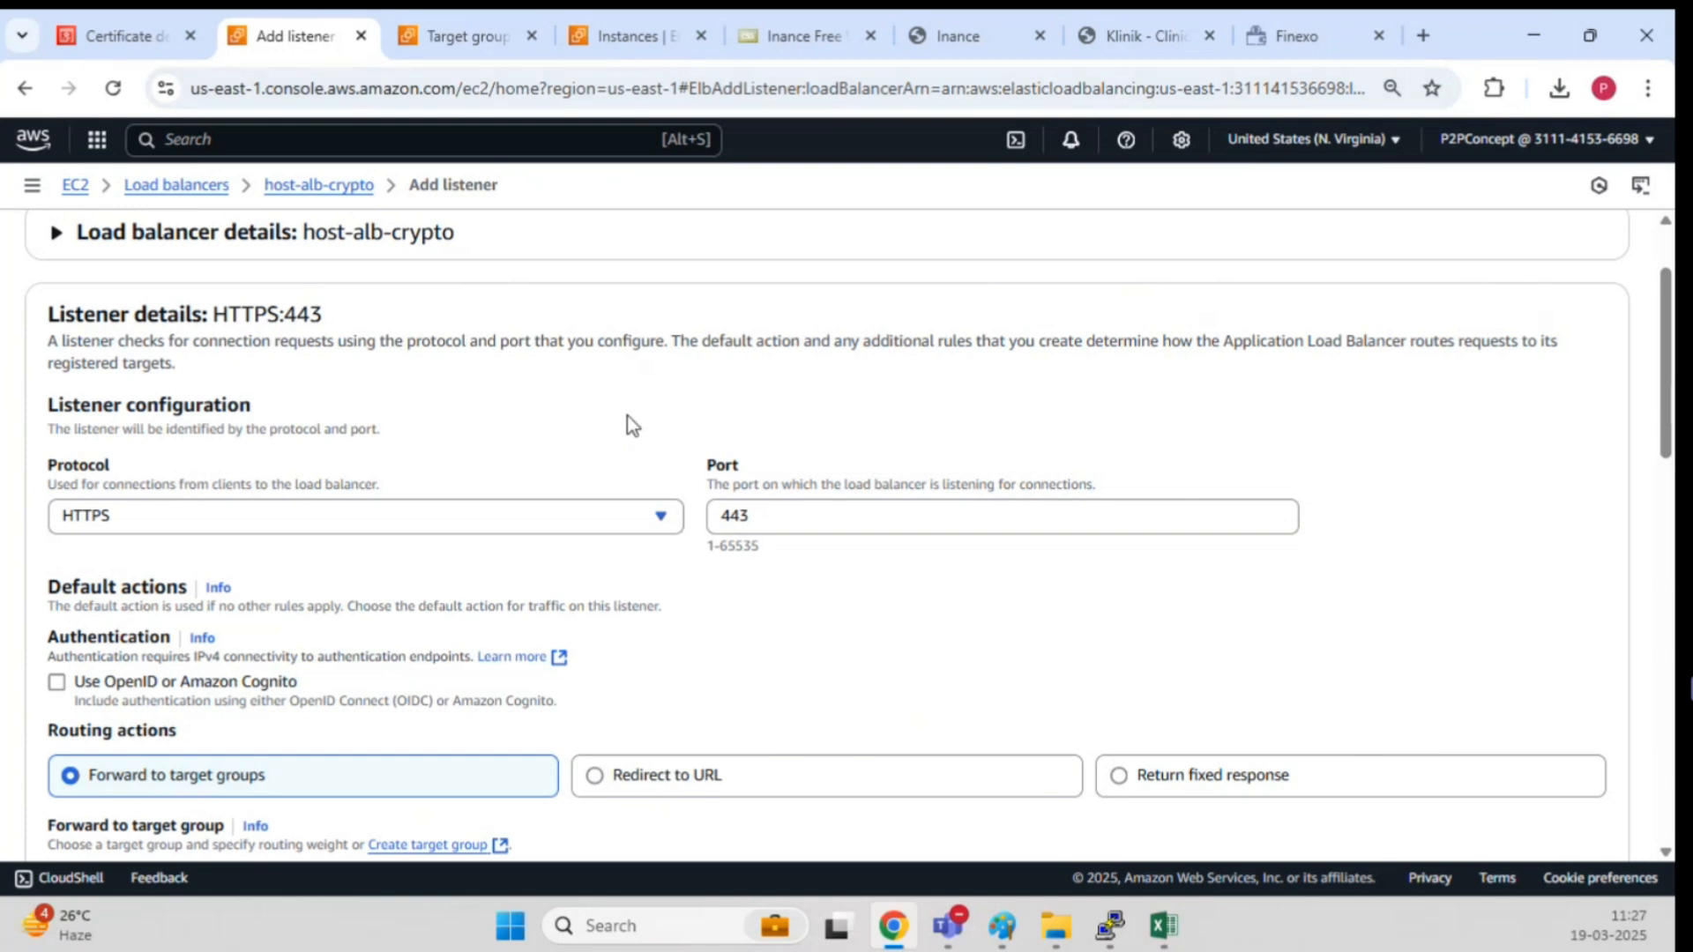
{"action": "scroll", "coordinate": [886, 428], "scroll_direction": "down", "scroll_amount": 3}
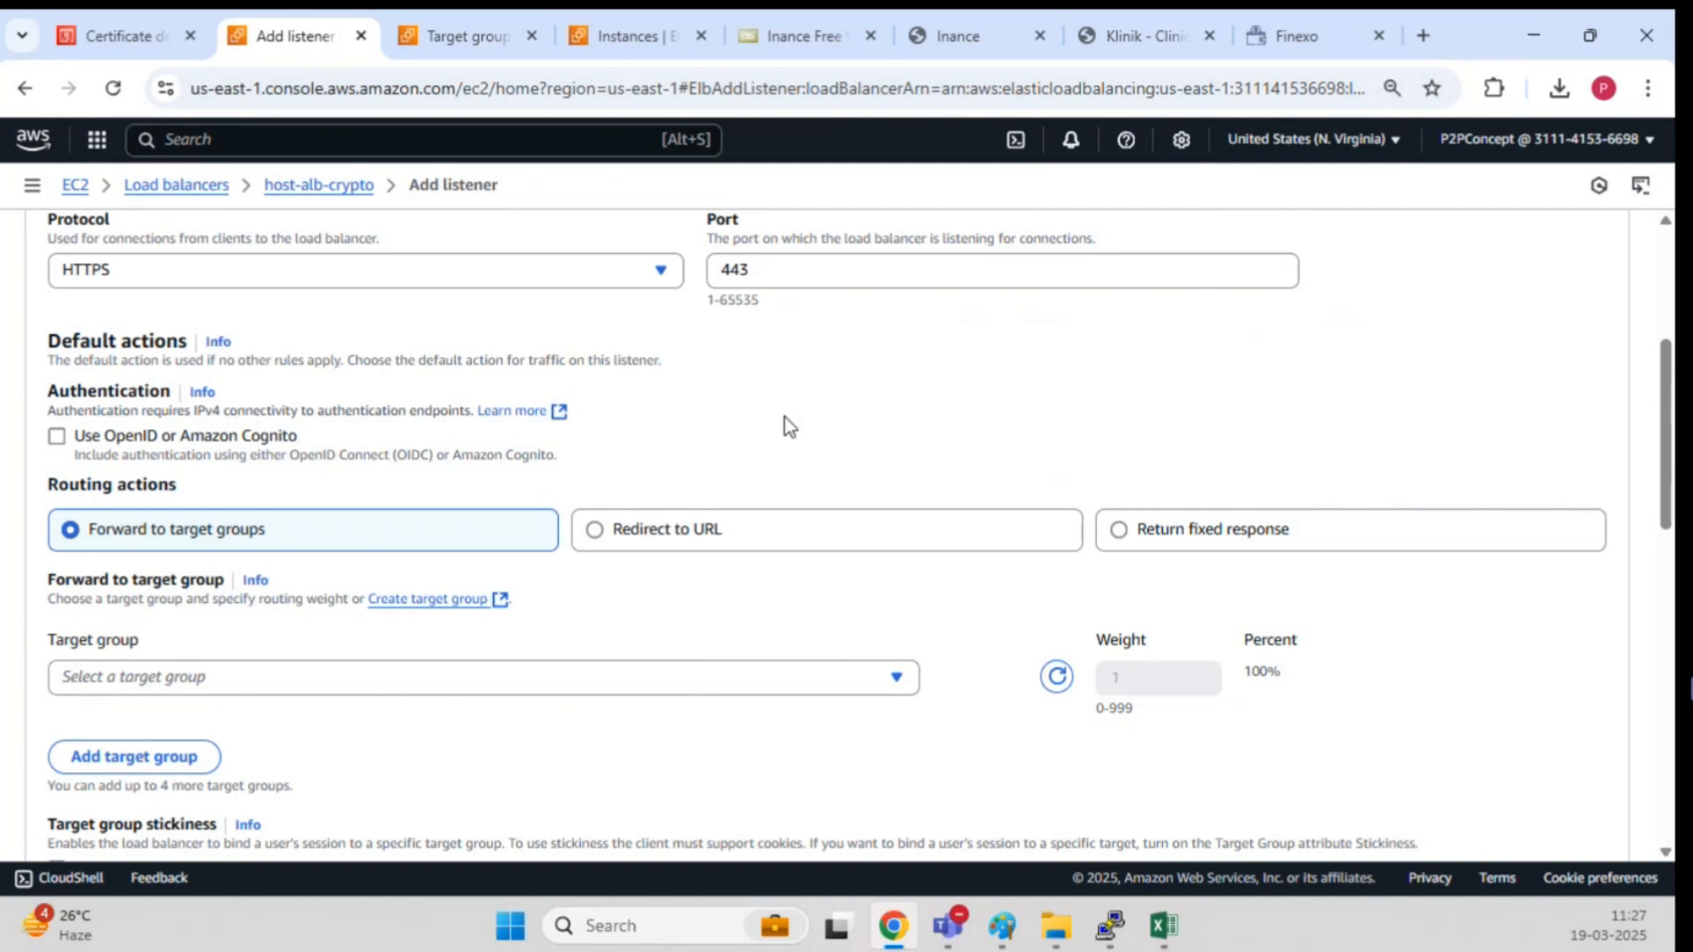
{"action": "scroll", "coordinate": [787, 422], "scroll_direction": "down", "scroll_amount": 2}
{"action": "left_click", "coordinate": [529, 547]}
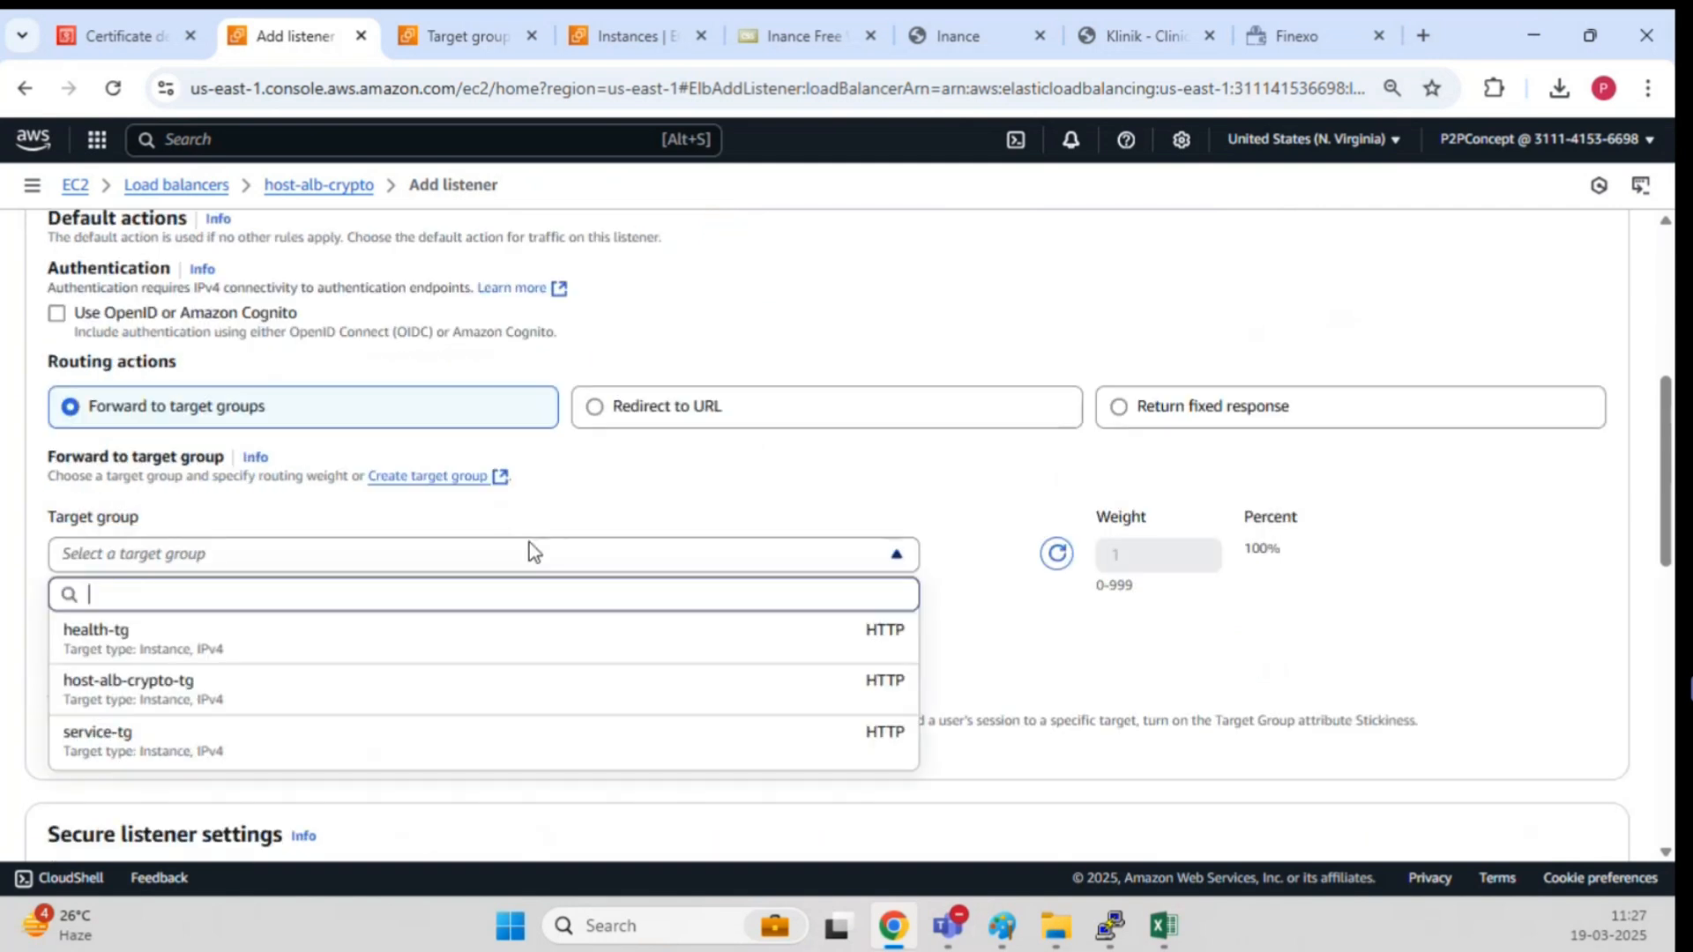
{"action": "left_click", "coordinate": [257, 684]}
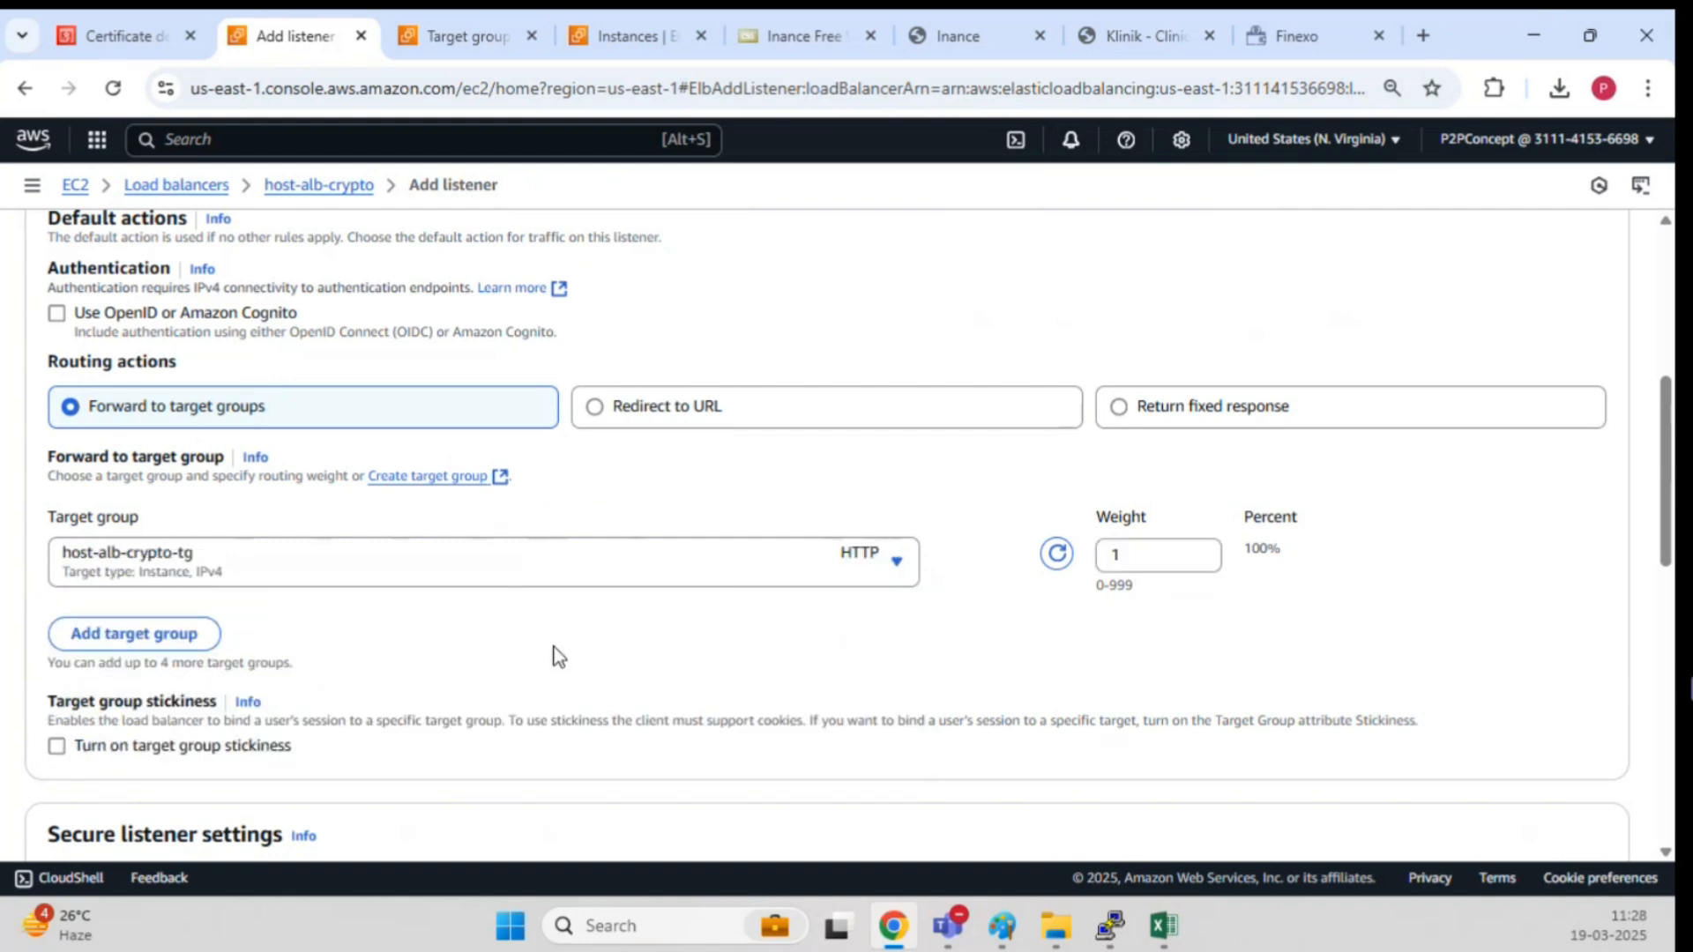
{"action": "scroll", "coordinate": [556, 653], "scroll_direction": "down", "scroll_amount": 2}
{"action": "scroll", "coordinate": [565, 642], "scroll_direction": "down", "scroll_amount": 4}
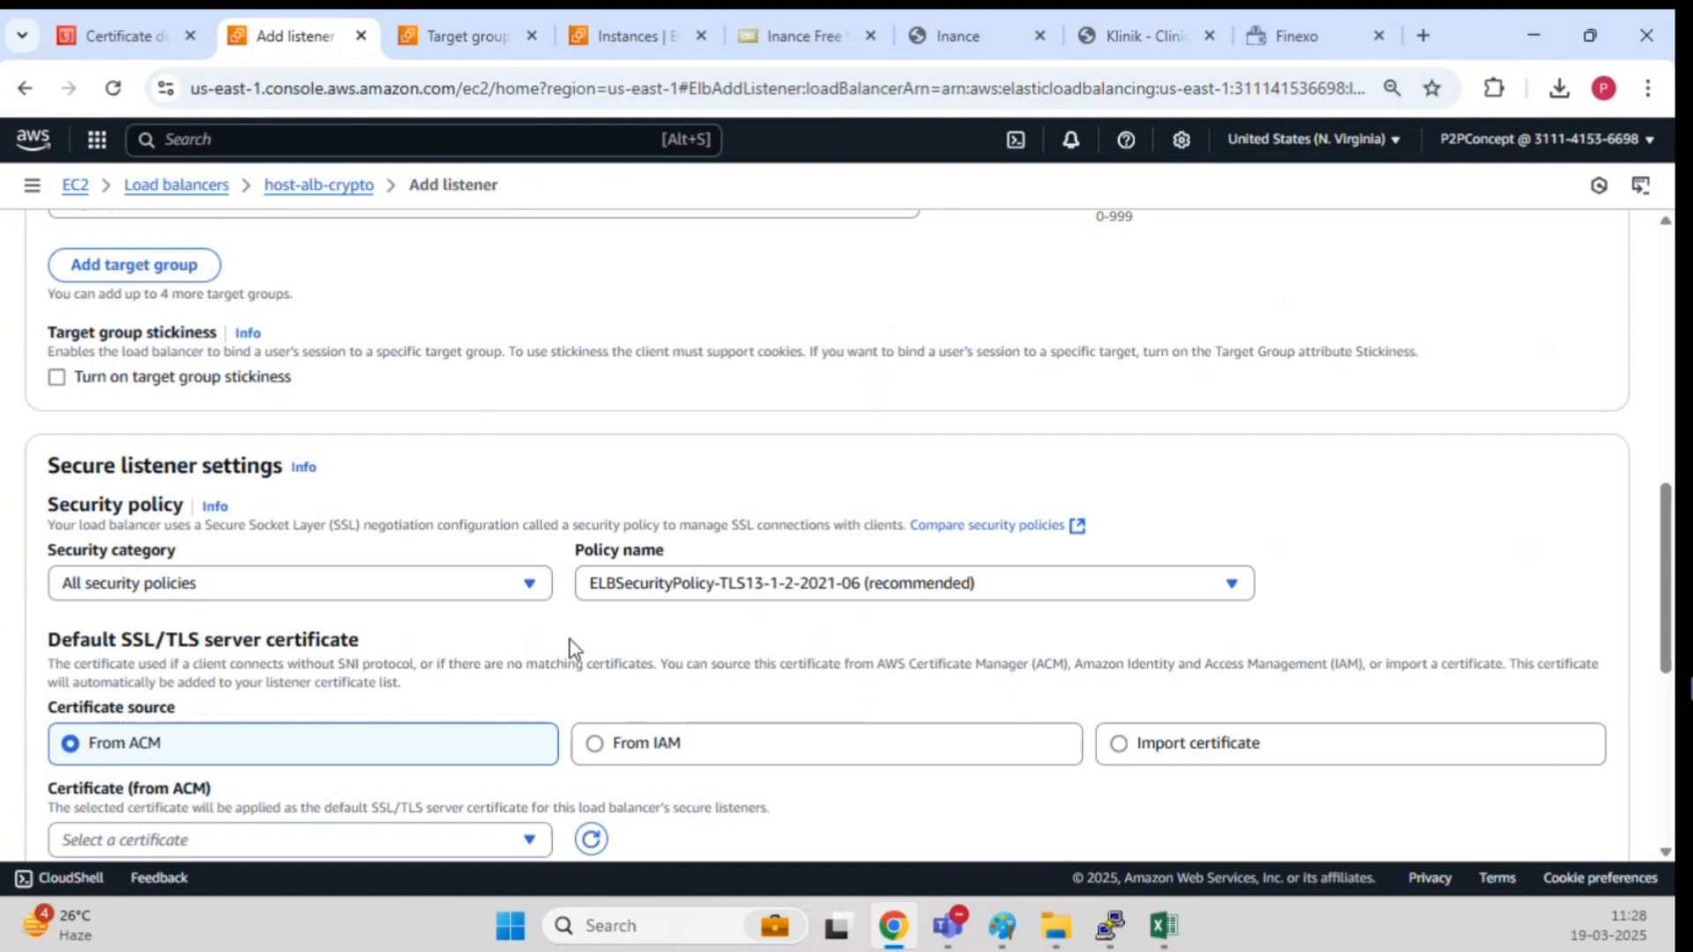
{"action": "left_click", "coordinate": [717, 595]}
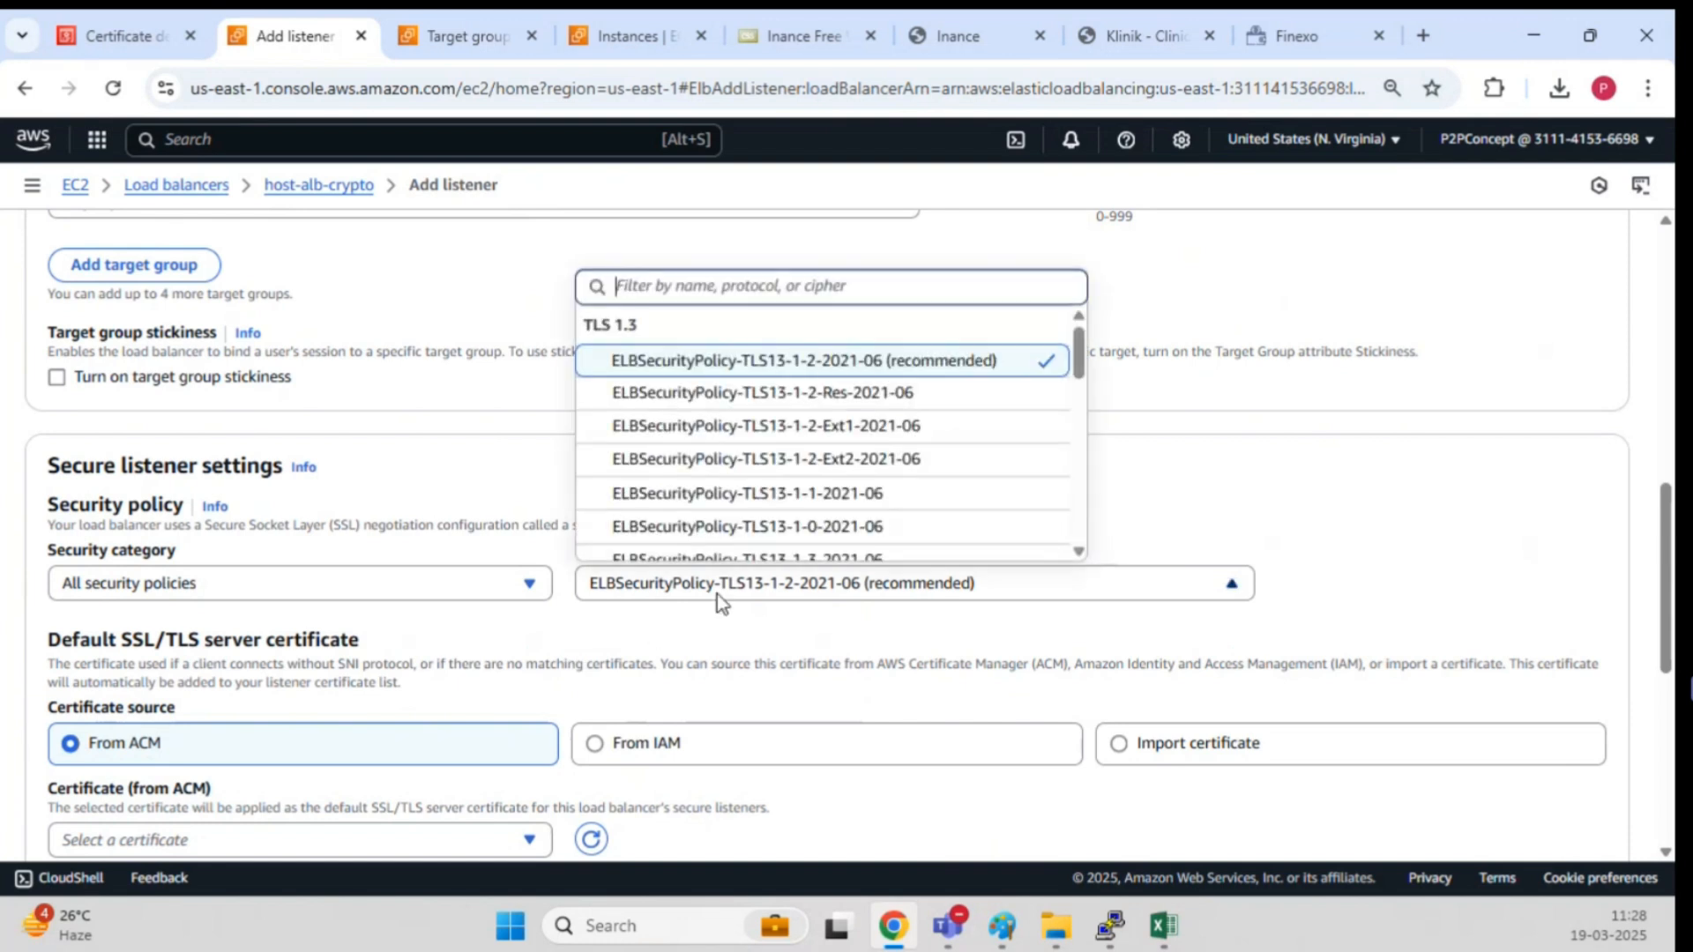
{"action": "left_click", "coordinate": [899, 361]}
Step: Select the *.empulseedge.com certificate from ACM as the default SSL/TLS server certificate and add the listener
{"action": "scroll", "coordinate": [1254, 480], "scroll_direction": "down", "scroll_amount": 1}
{"action": "scroll", "coordinate": [1254, 479], "scroll_direction": "down", "scroll_amount": 3}
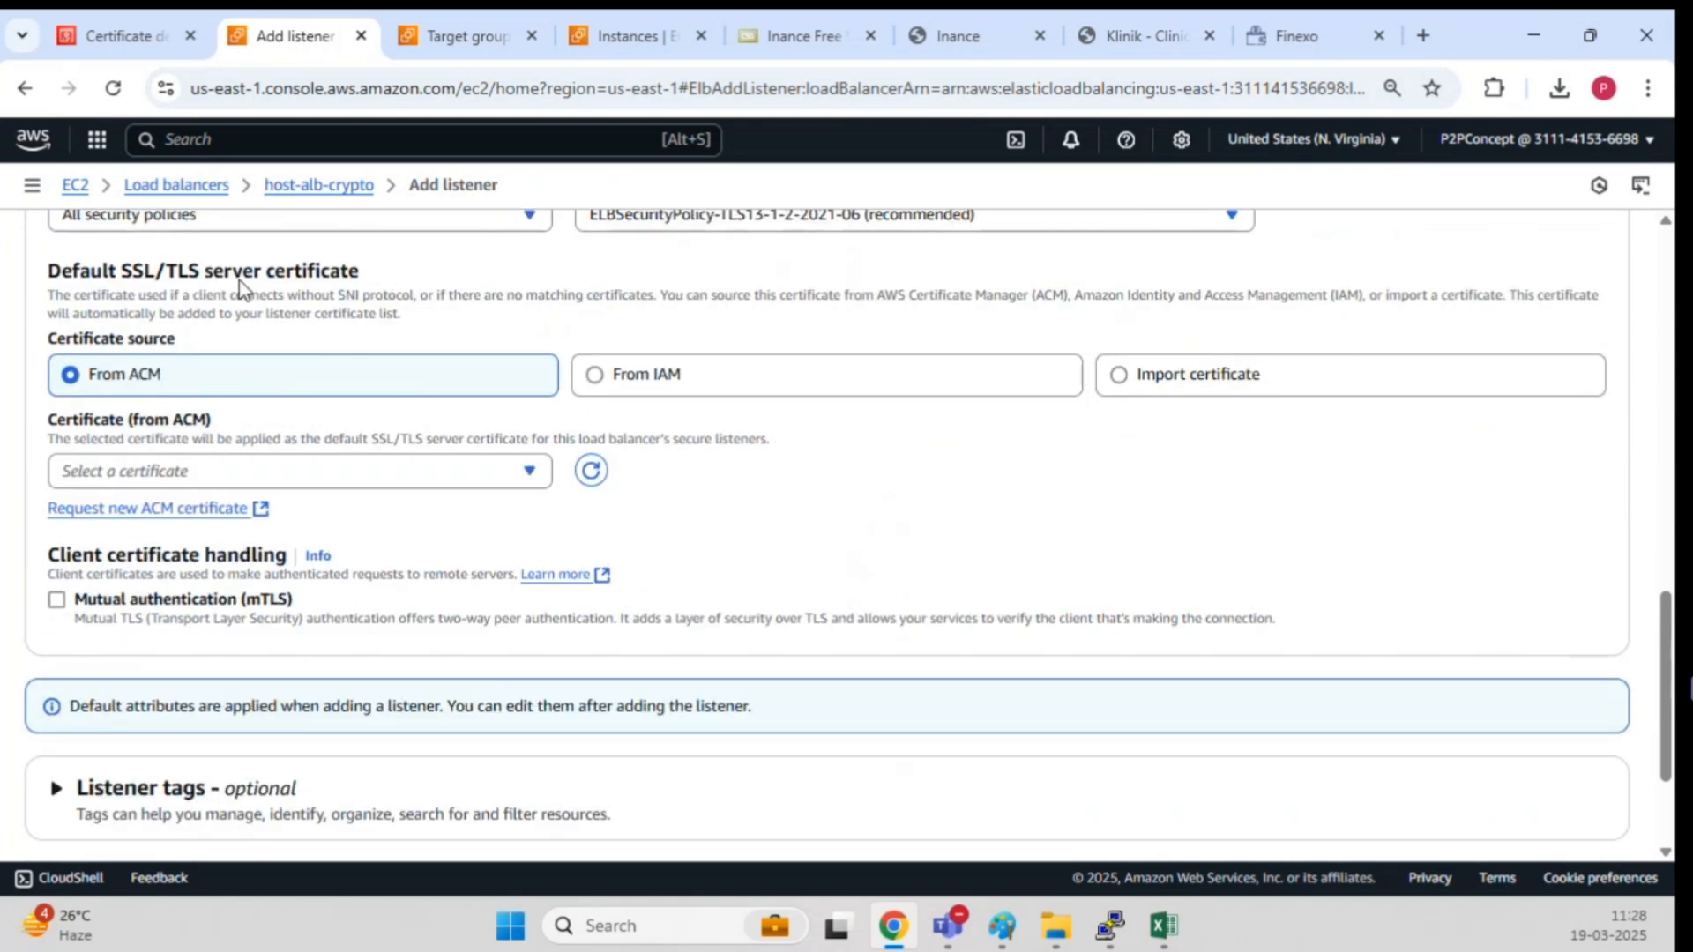
{"action": "left_click_drag", "start_coordinate": [240, 280], "coordinate": [357, 280]}
{"action": "left_click", "coordinate": [507, 481]}
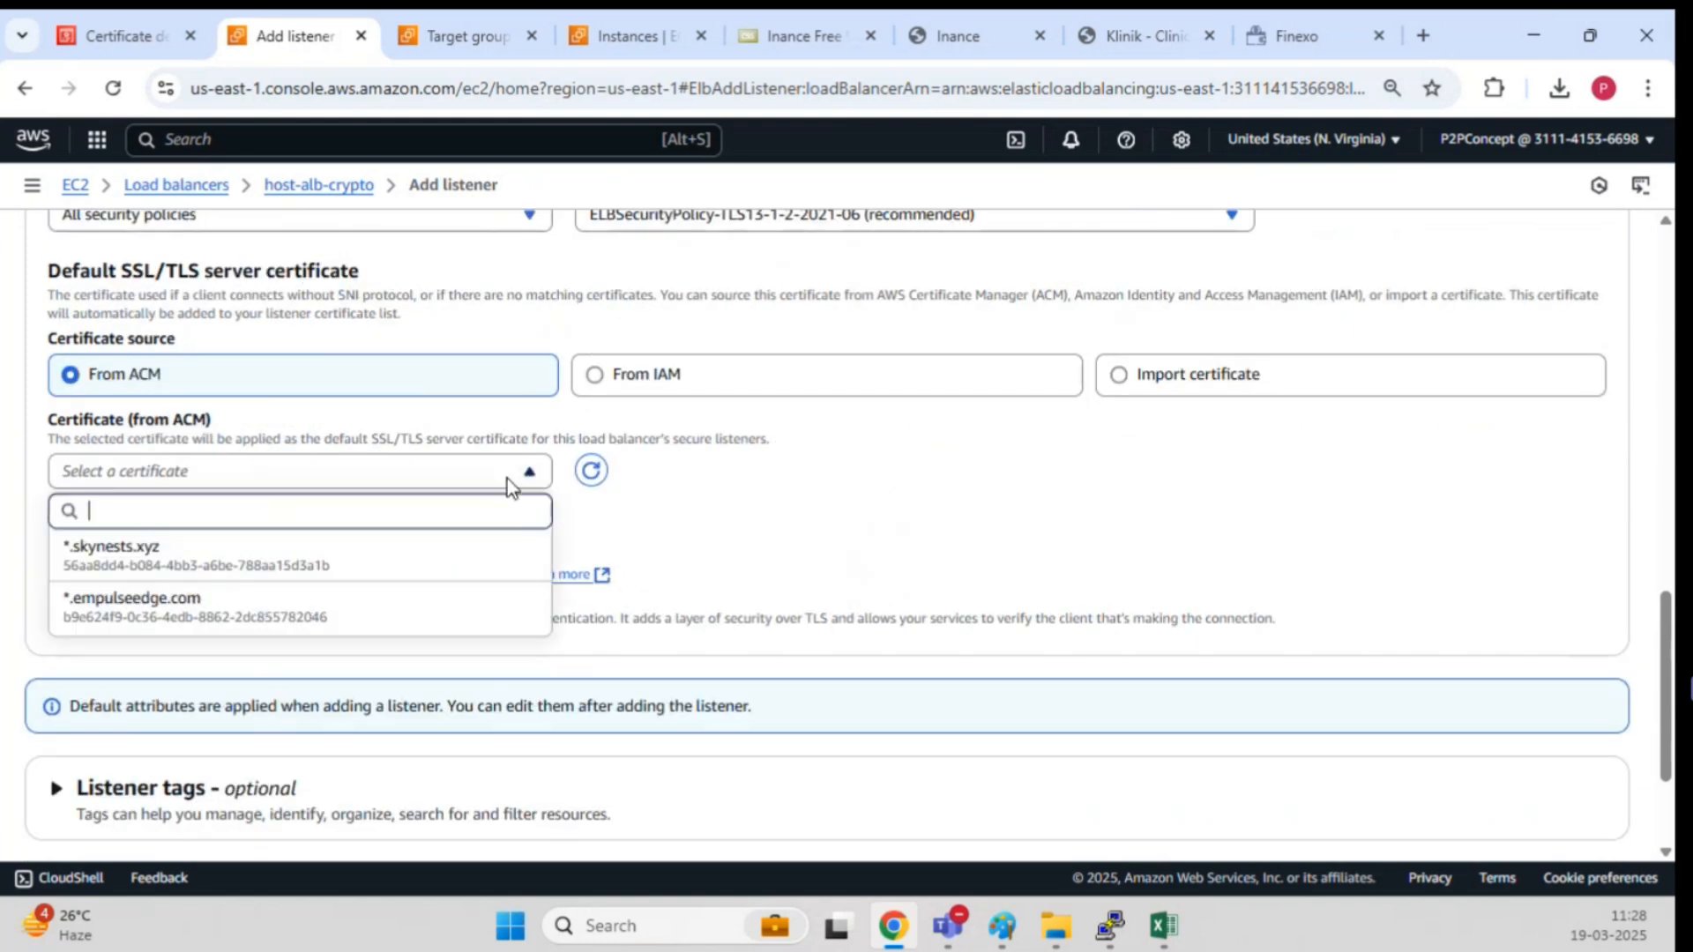
{"action": "left_click", "coordinate": [253, 617]}
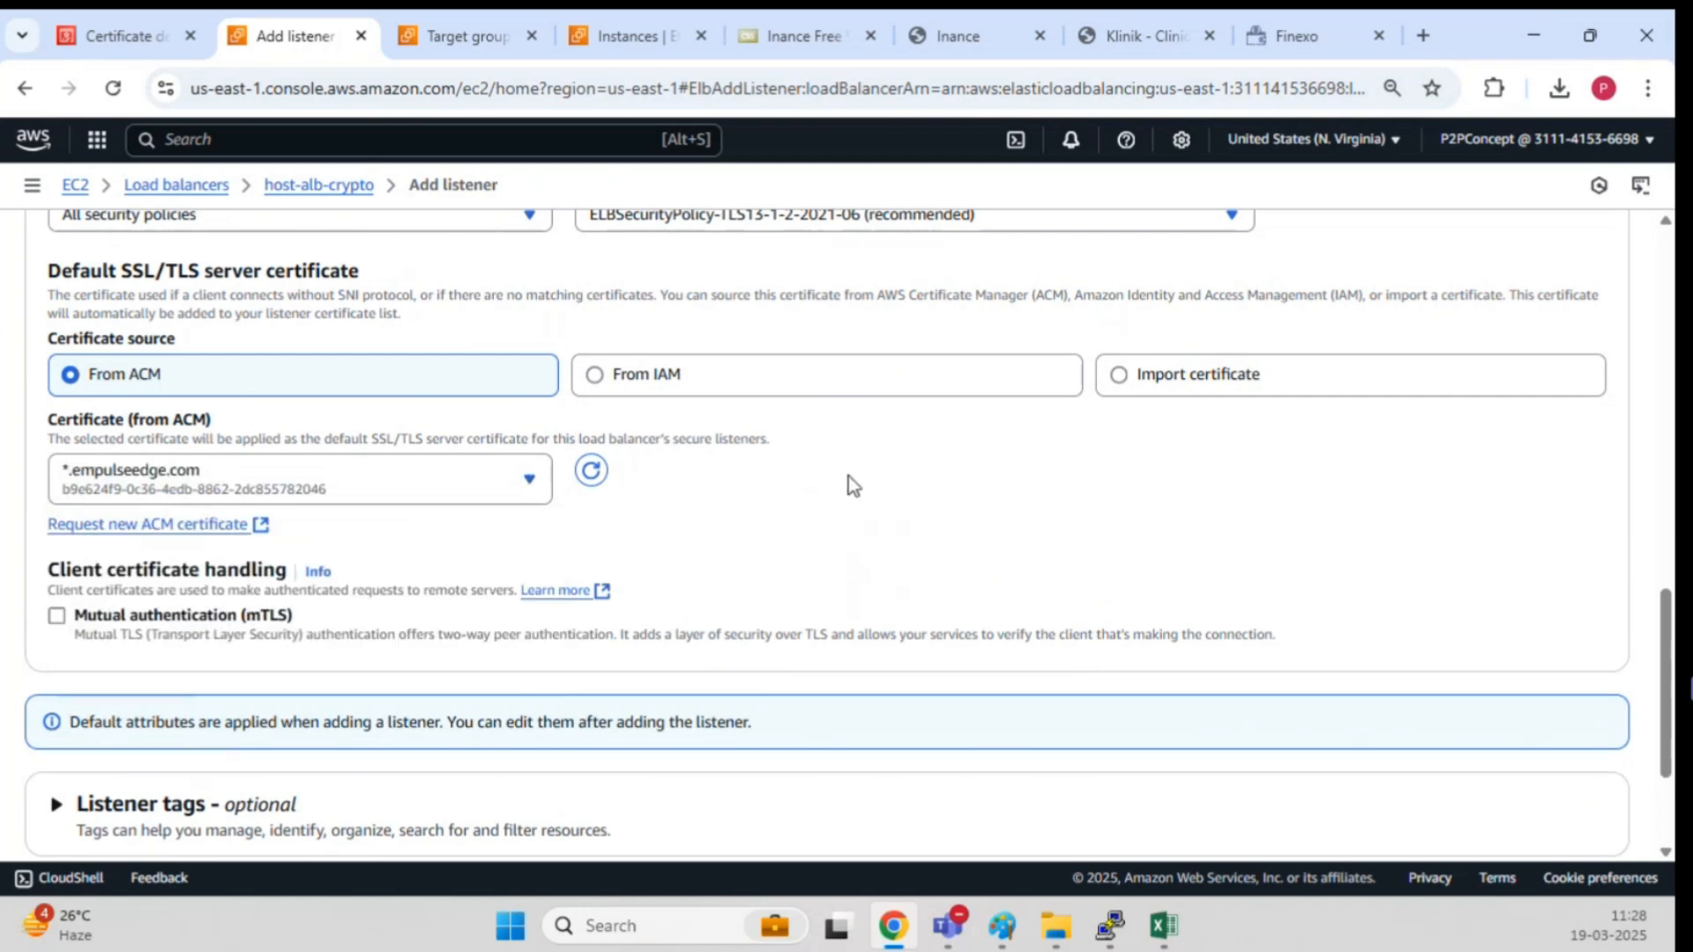
{"action": "scroll", "coordinate": [848, 476], "scroll_direction": "down", "scroll_amount": 3}
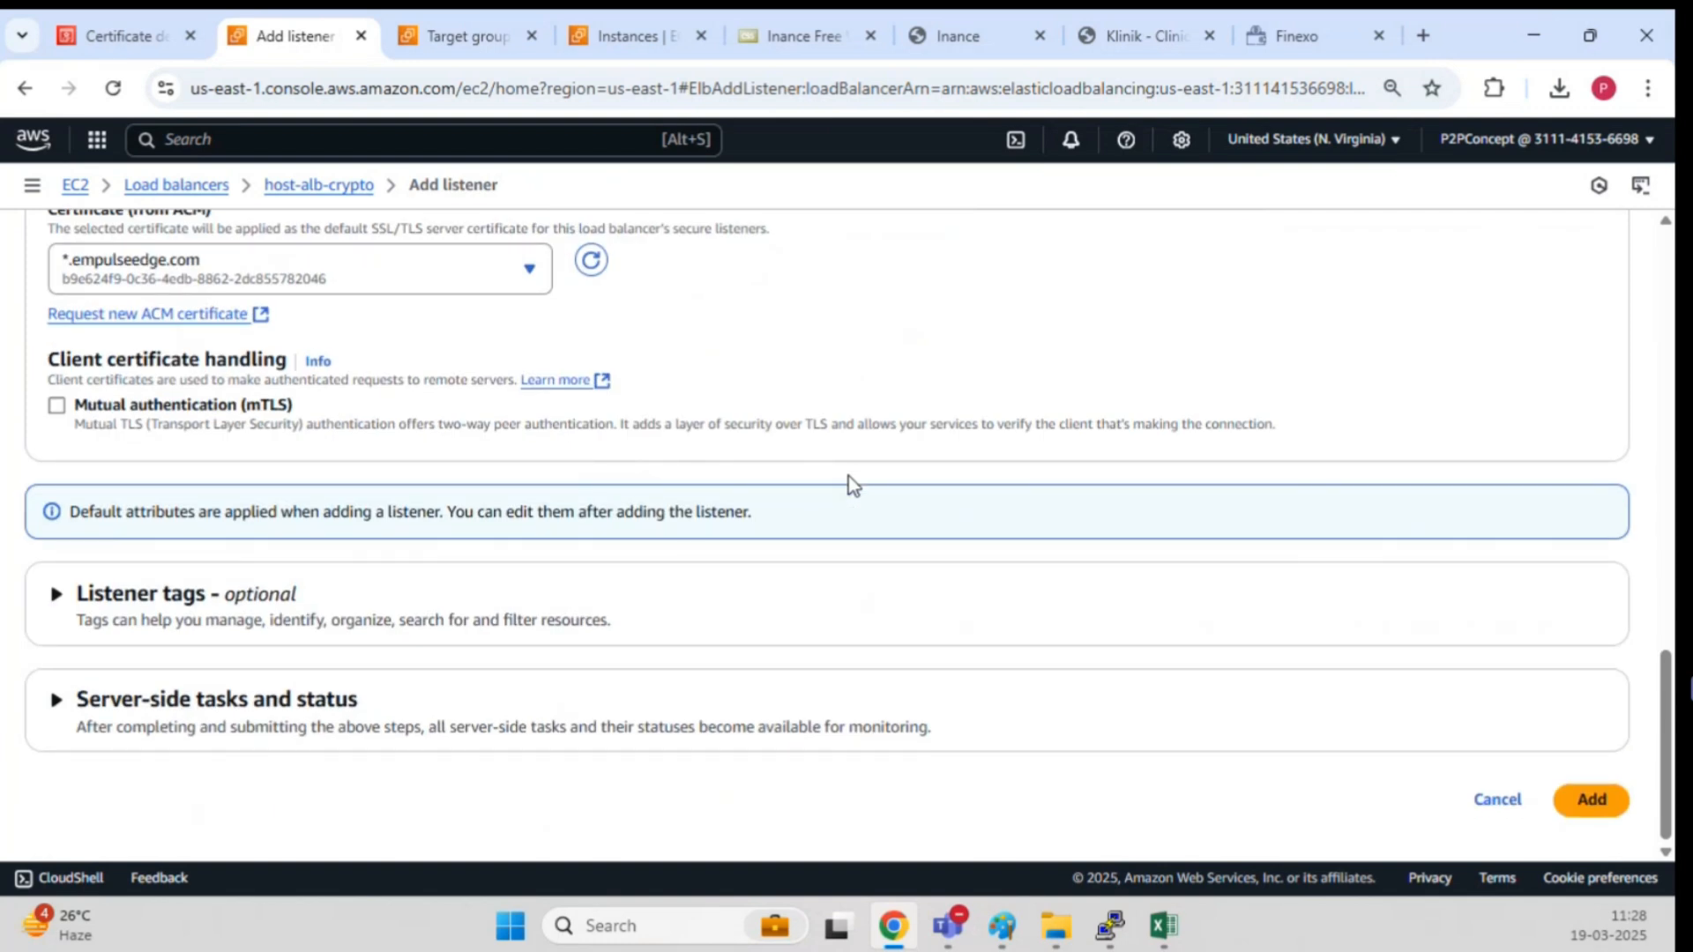
{"action": "left_click", "coordinate": [1600, 803]}
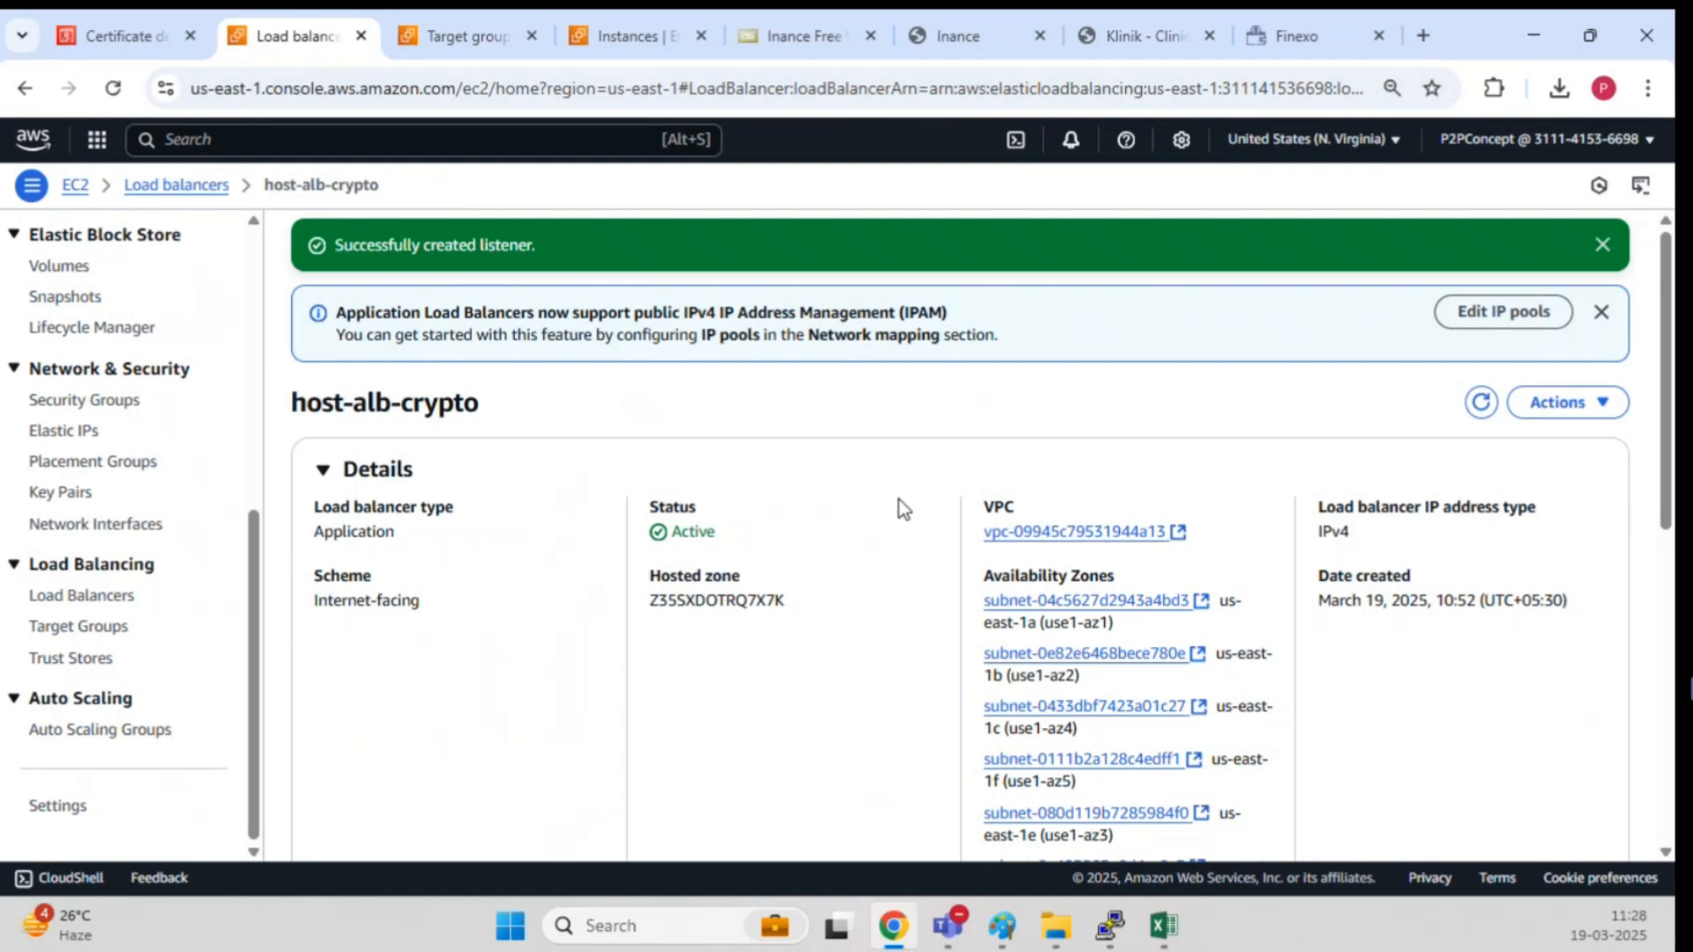
Step: Refresh the load balancer's listeners and widen the Protocol:Port column to read the HTTPS:443 listener's reachability status
{"action": "scroll", "coordinate": [898, 499], "scroll_direction": "down", "scroll_amount": 5}
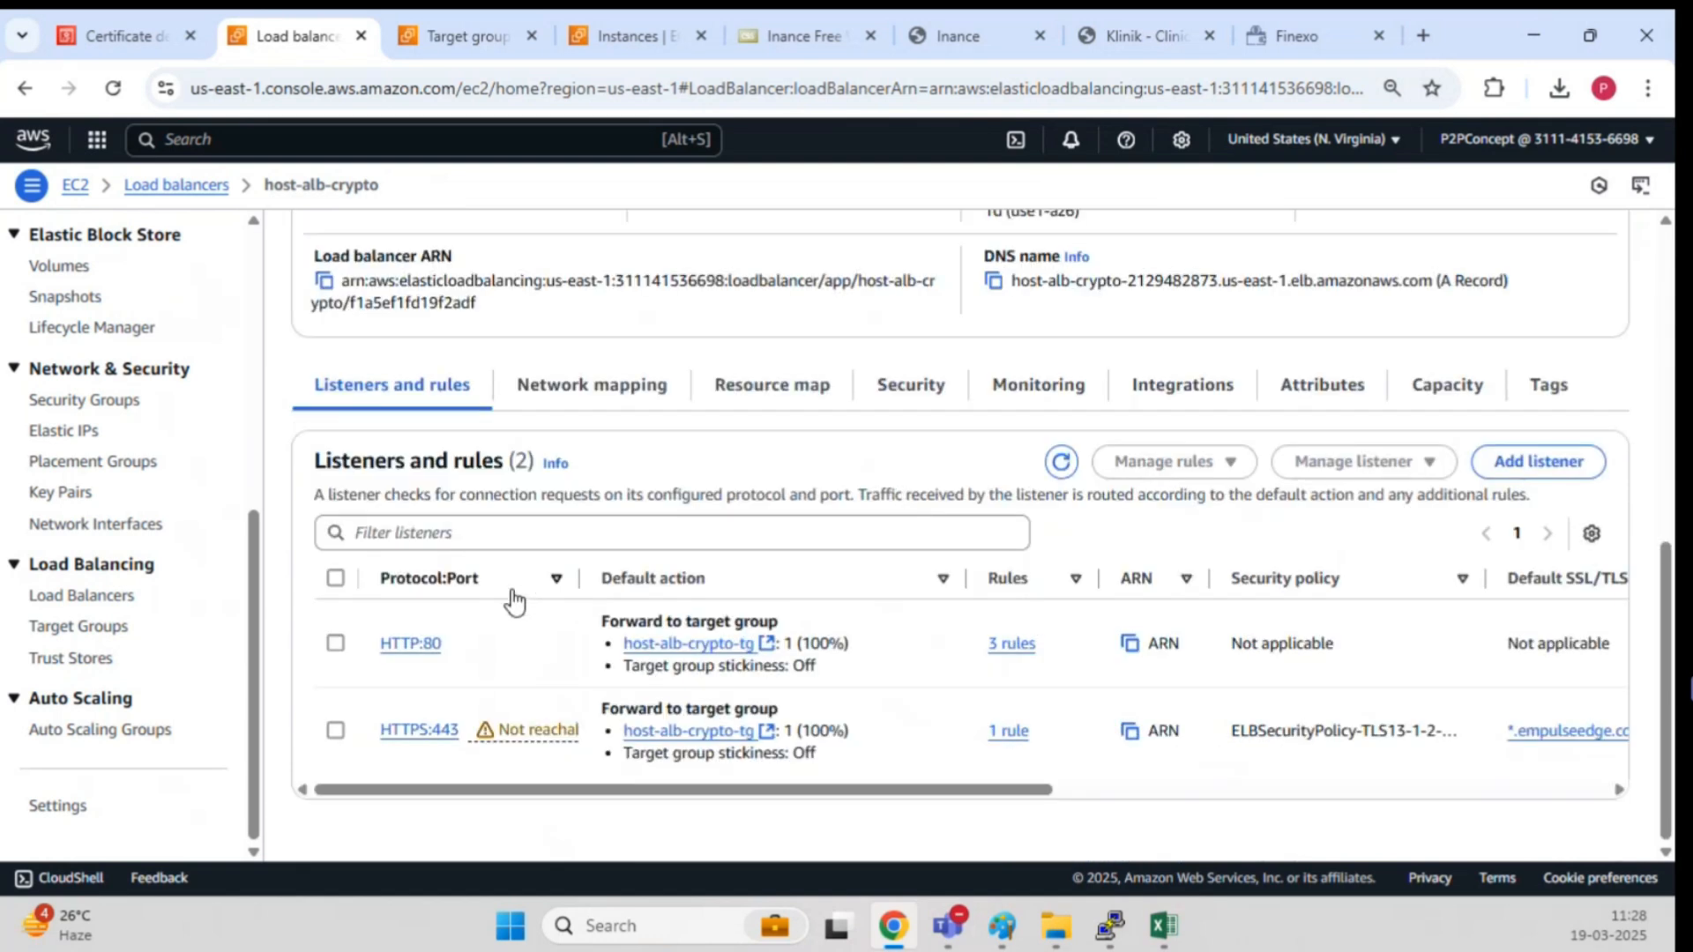
{"action": "left_click", "coordinate": [1061, 461]}
{"action": "left_click_drag", "start_coordinate": [580, 578], "coordinate": [695, 582]}
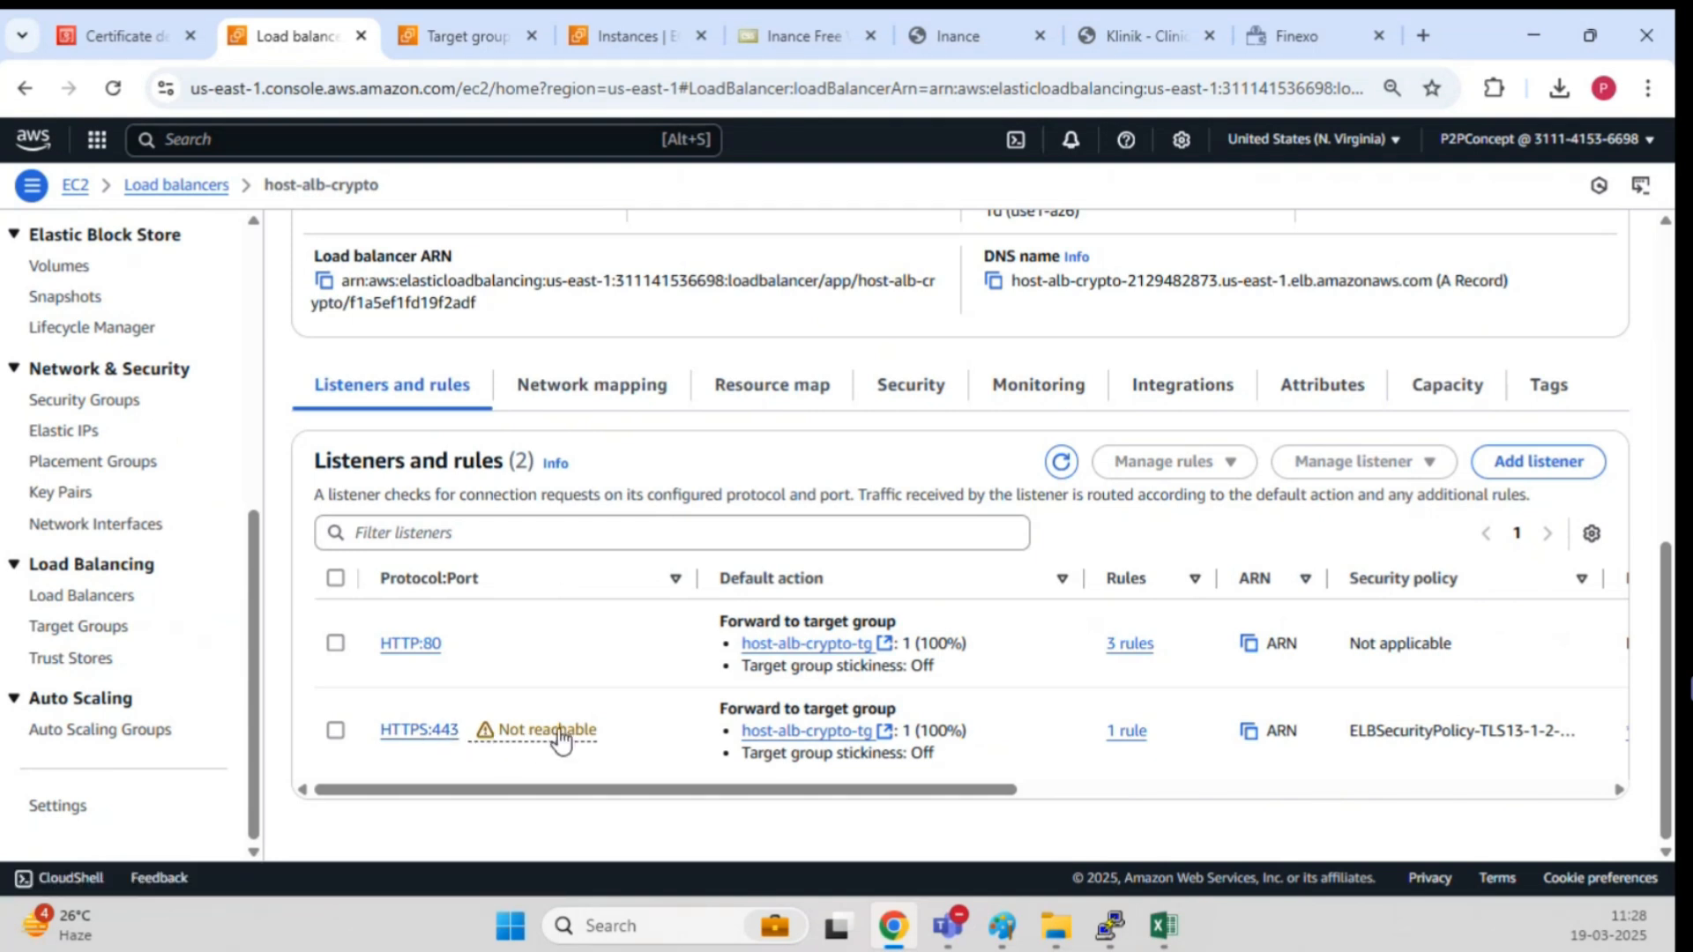
Step: Open the load balancer's LoadBalancer-SecurityGroup and start editing its inbound rules
{"action": "left_click", "coordinate": [942, 398]}
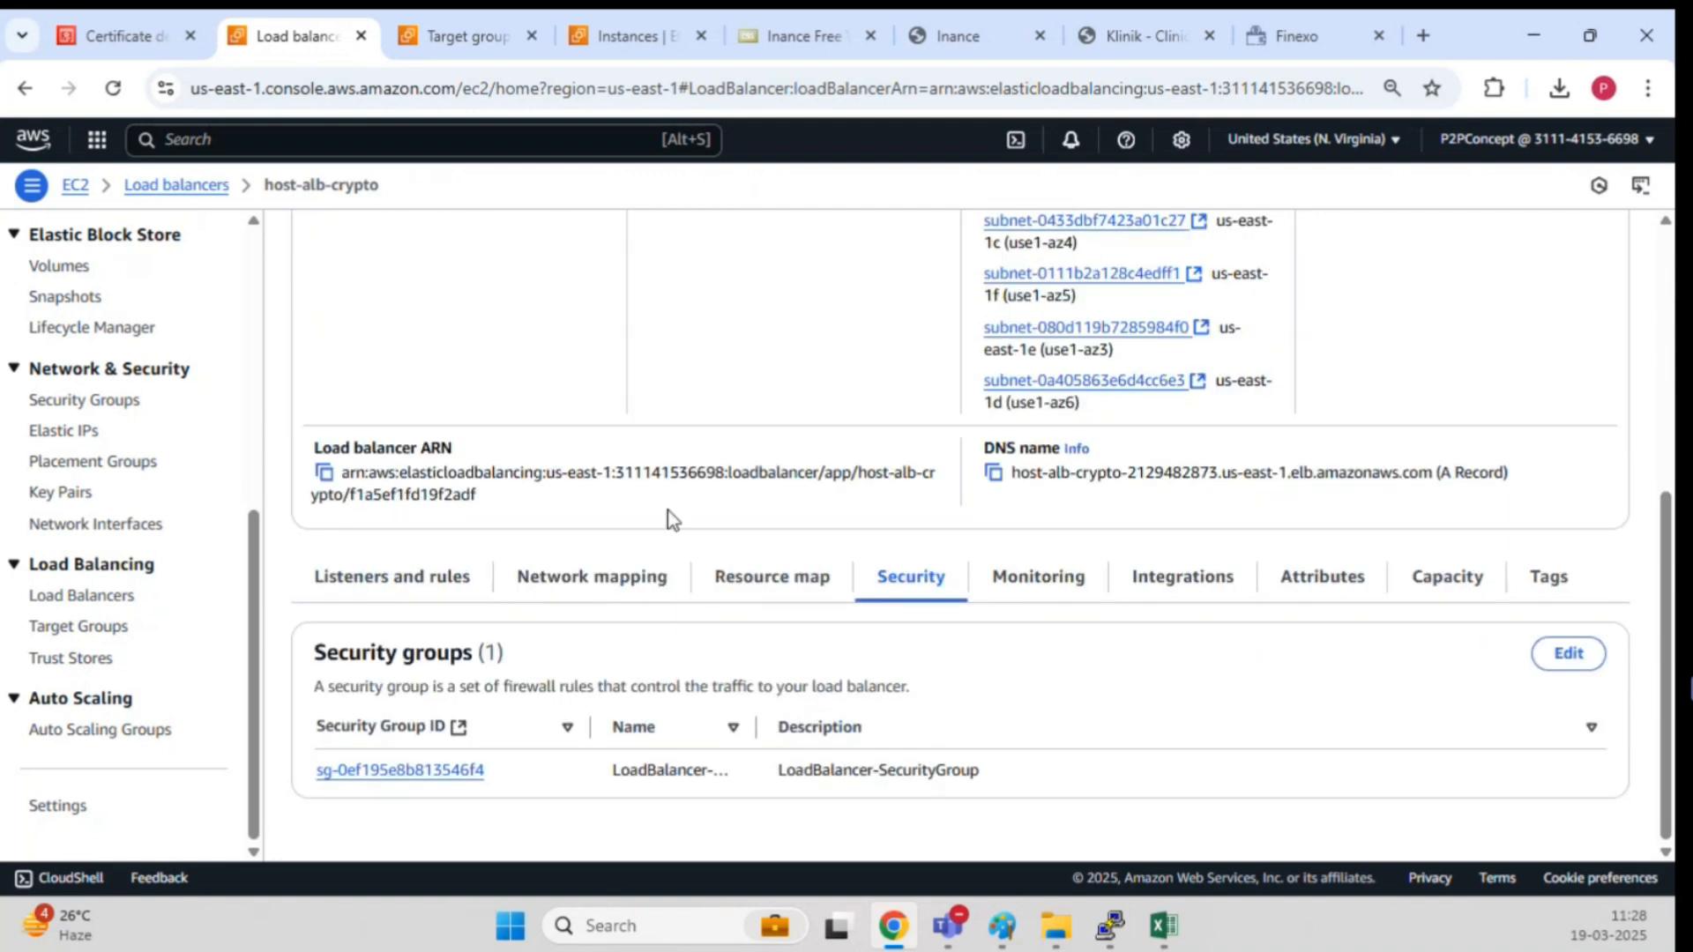
{"action": "left_click", "coordinate": [389, 774]}
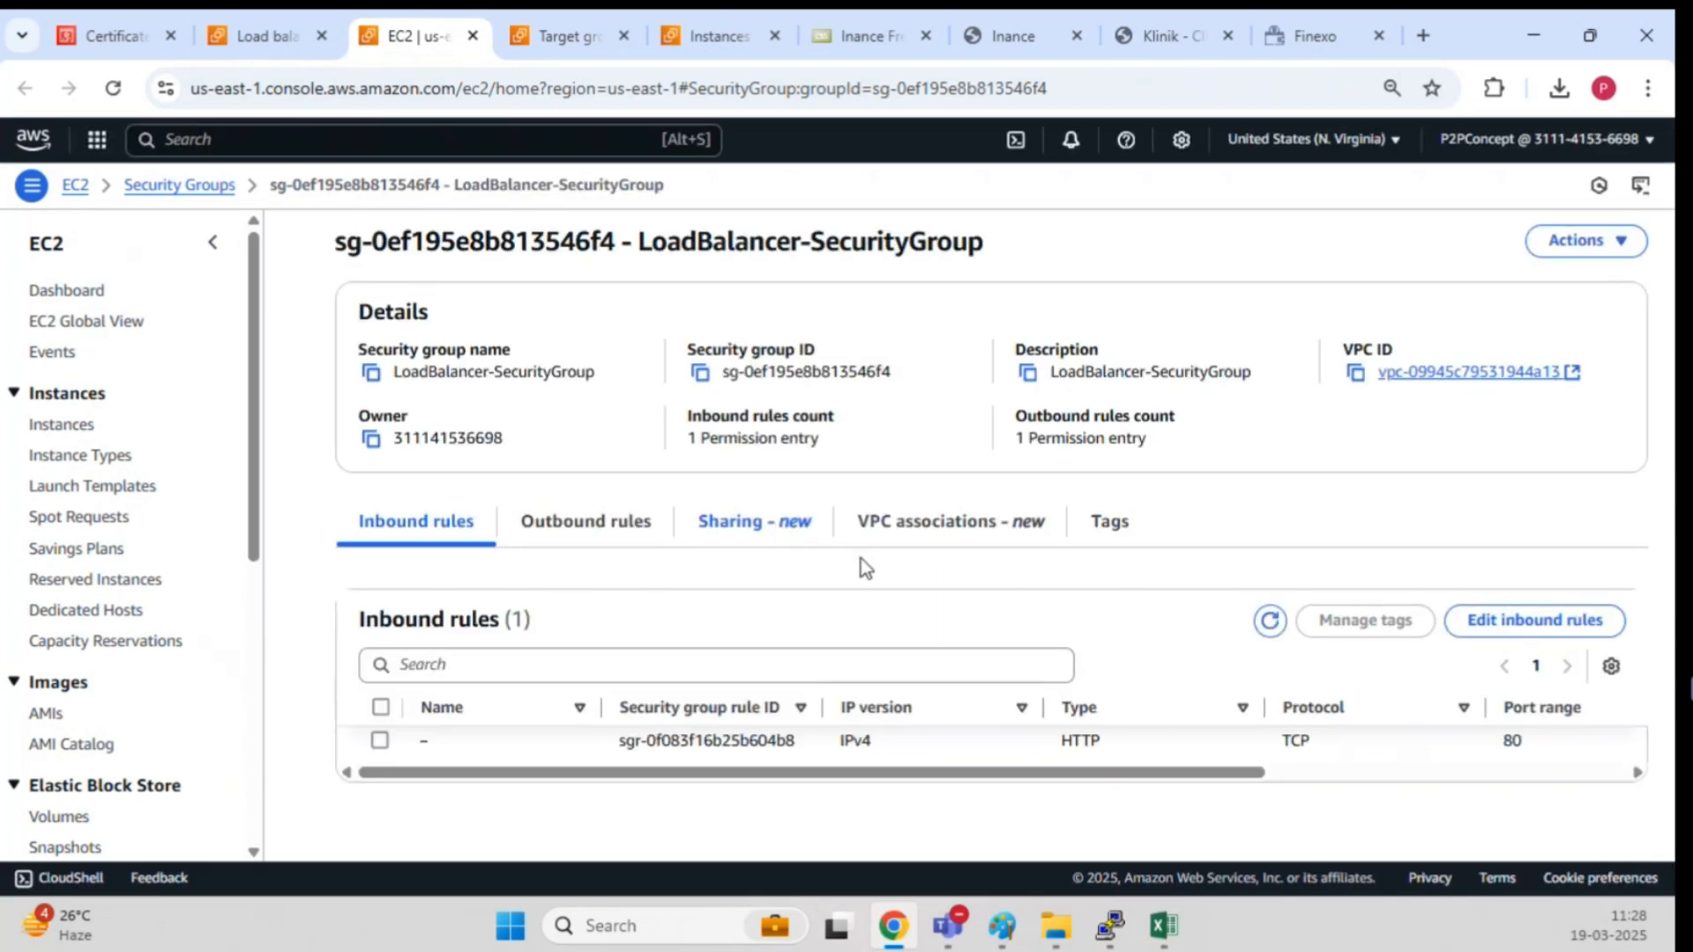
{"action": "left_click", "coordinate": [1030, 737]}
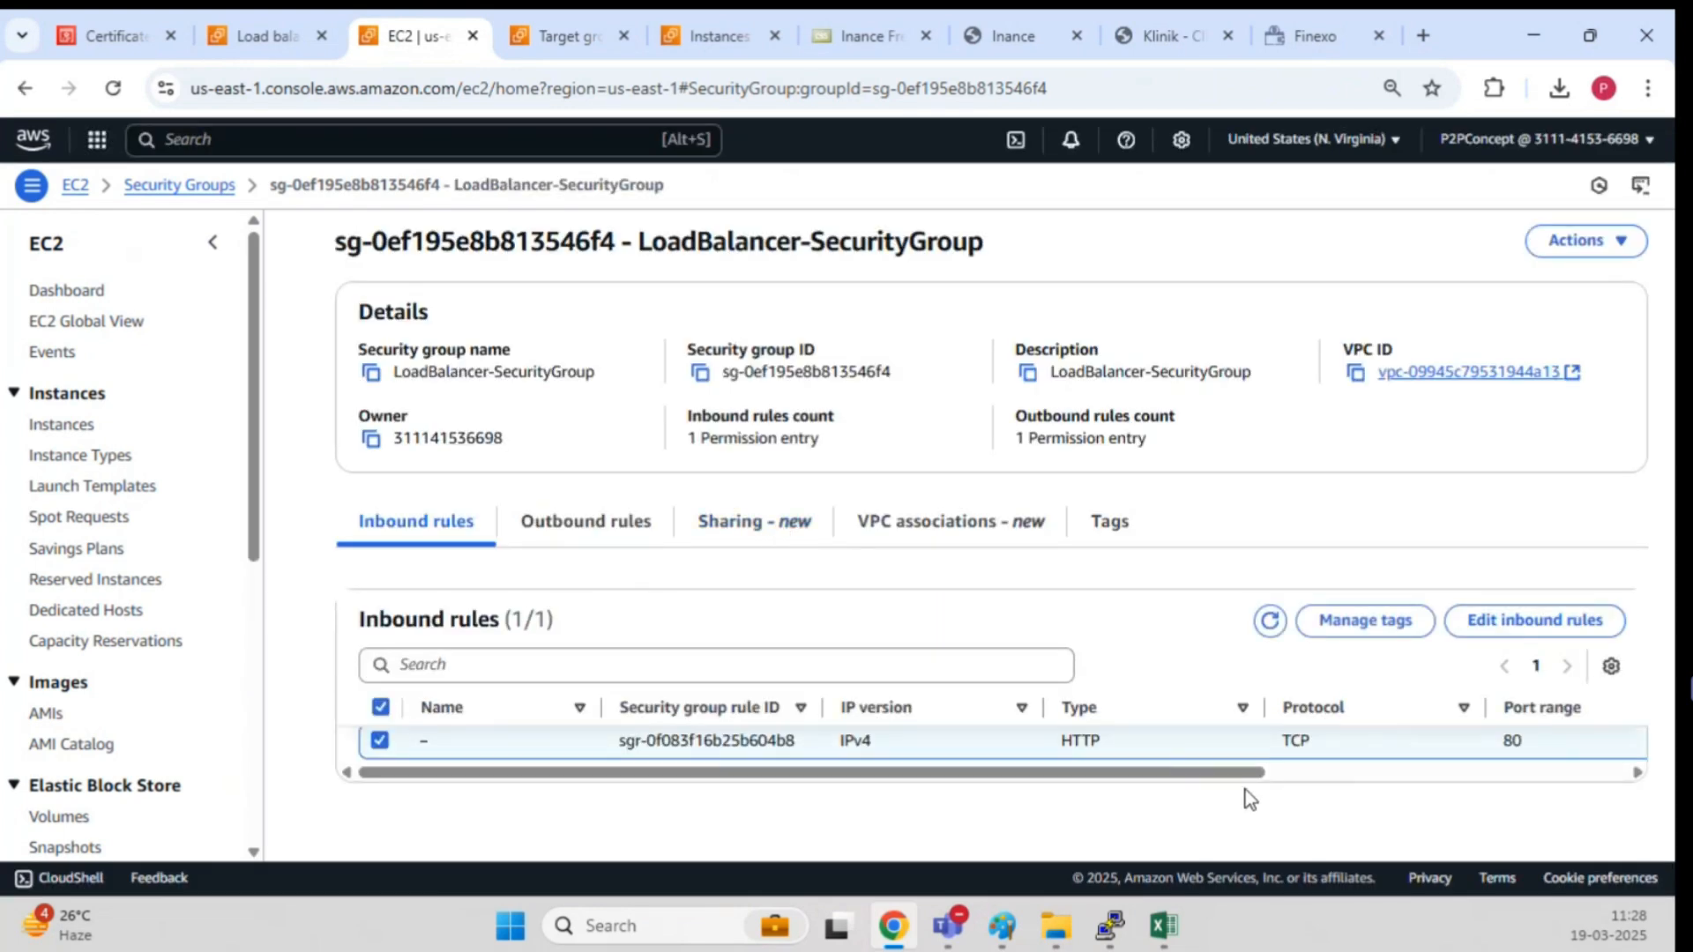
{"action": "left_click", "coordinate": [1534, 619]}
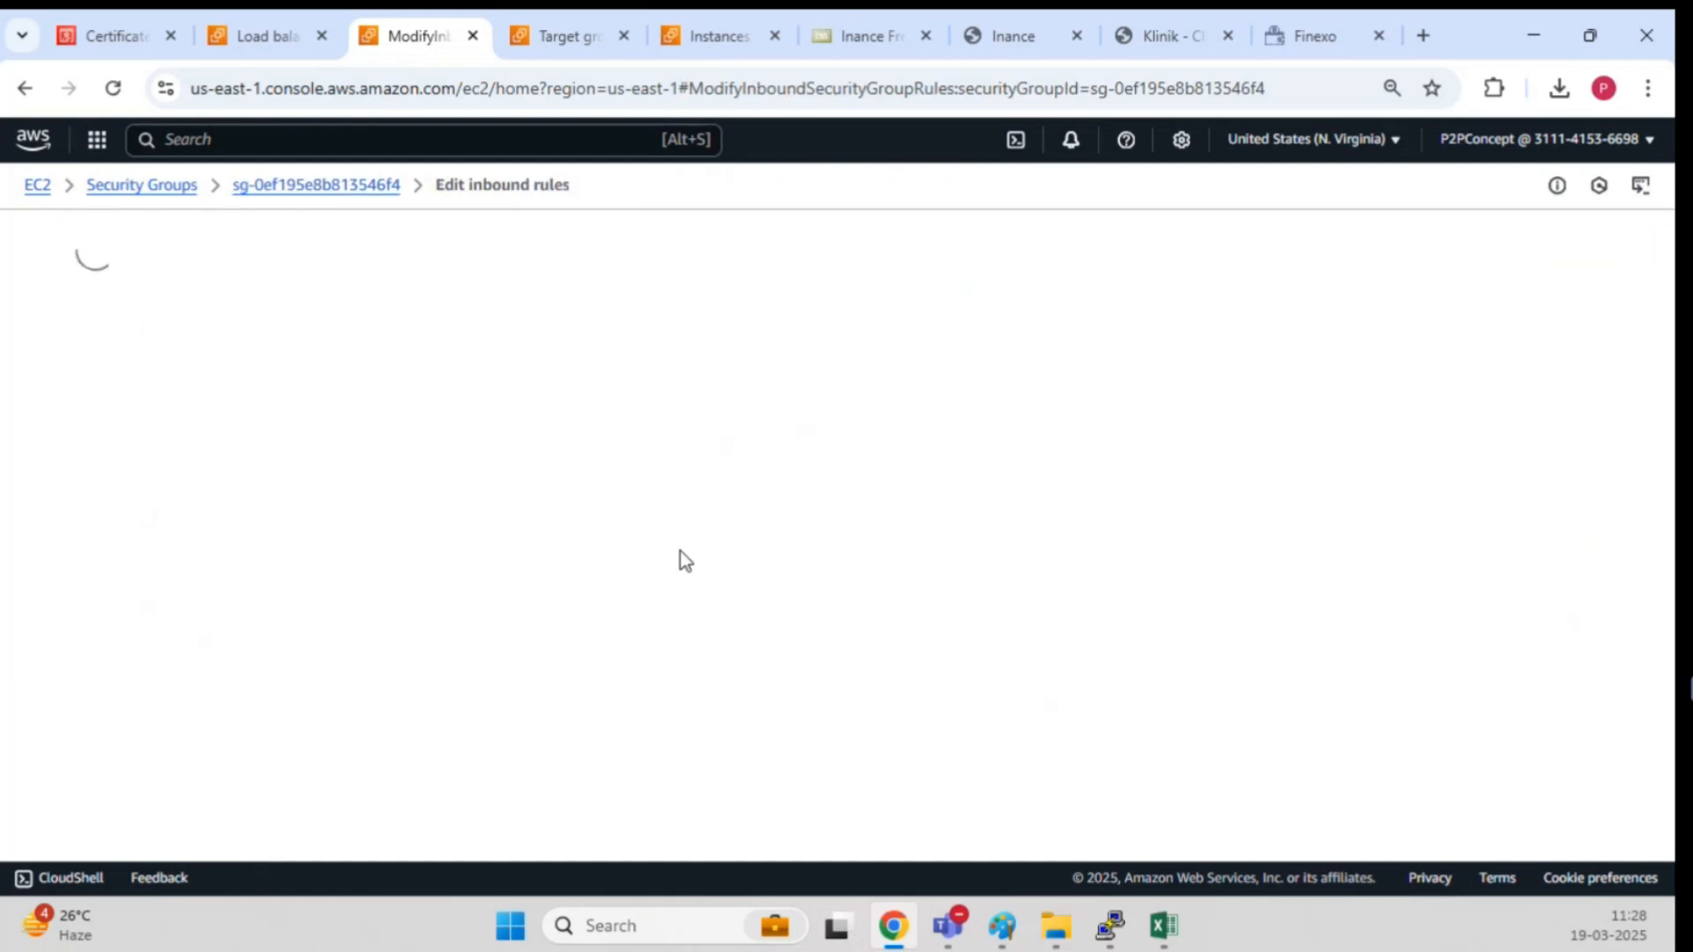
Step: Add an inbound HTTPS rule with an Anywhere source of 0.0.0.0/0 and save the security group's rules
{"action": "left_click", "coordinate": [196, 548]}
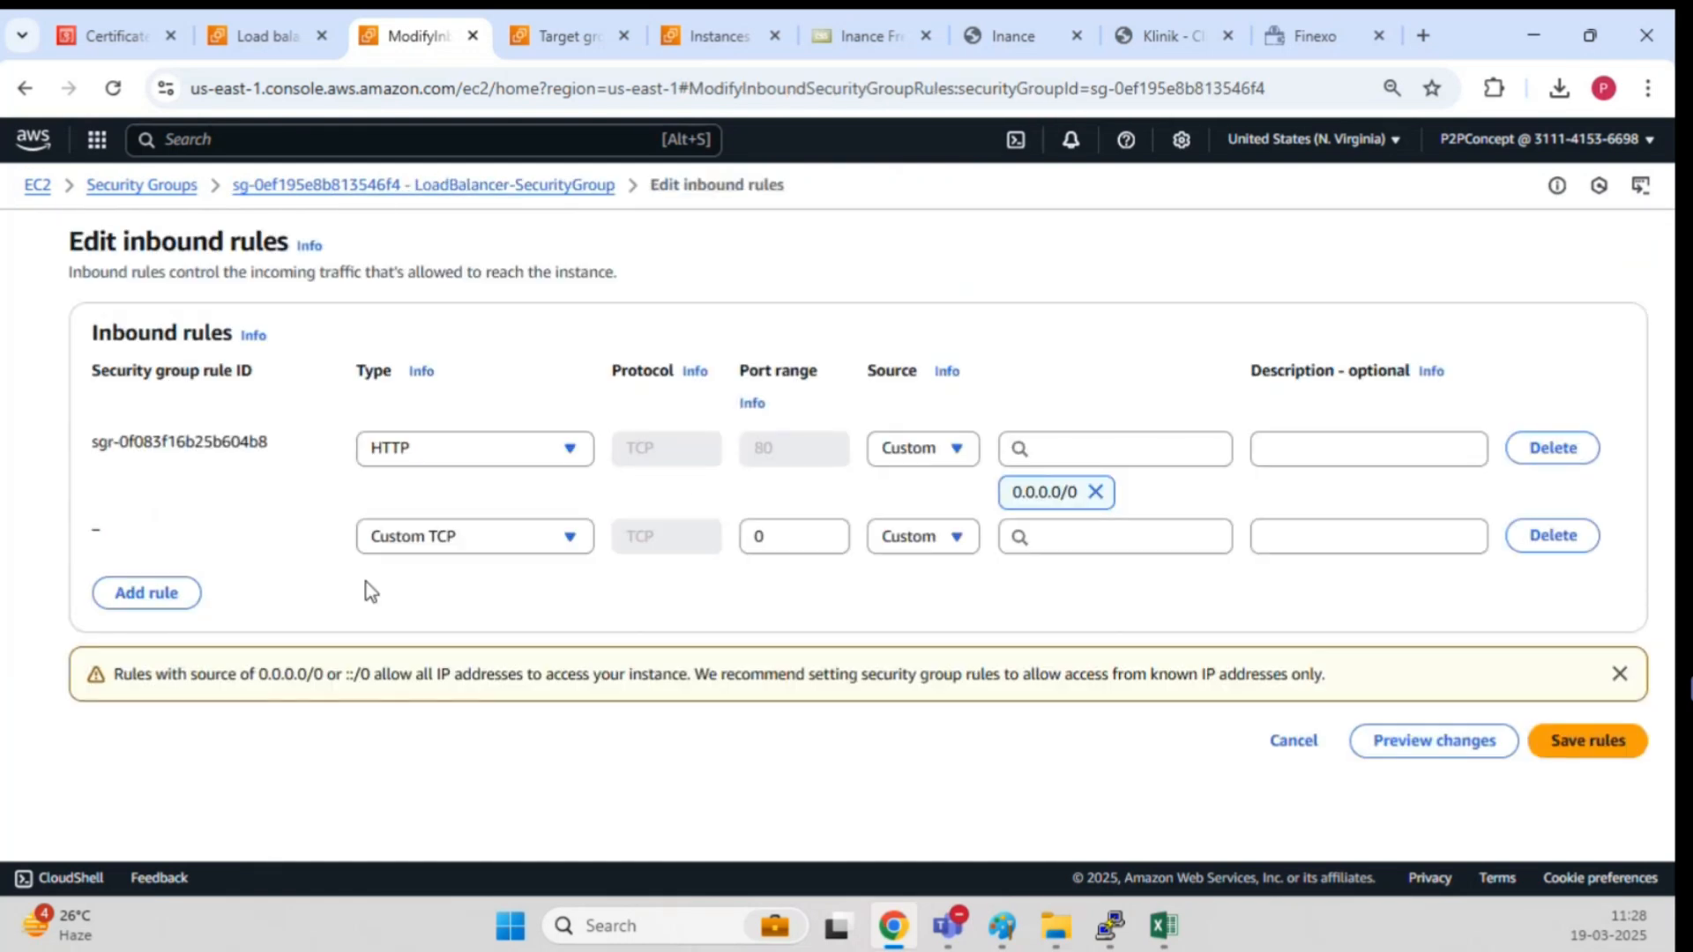
{"action": "left_click", "coordinate": [476, 536]}
{"action": "type", "text": "Https"}
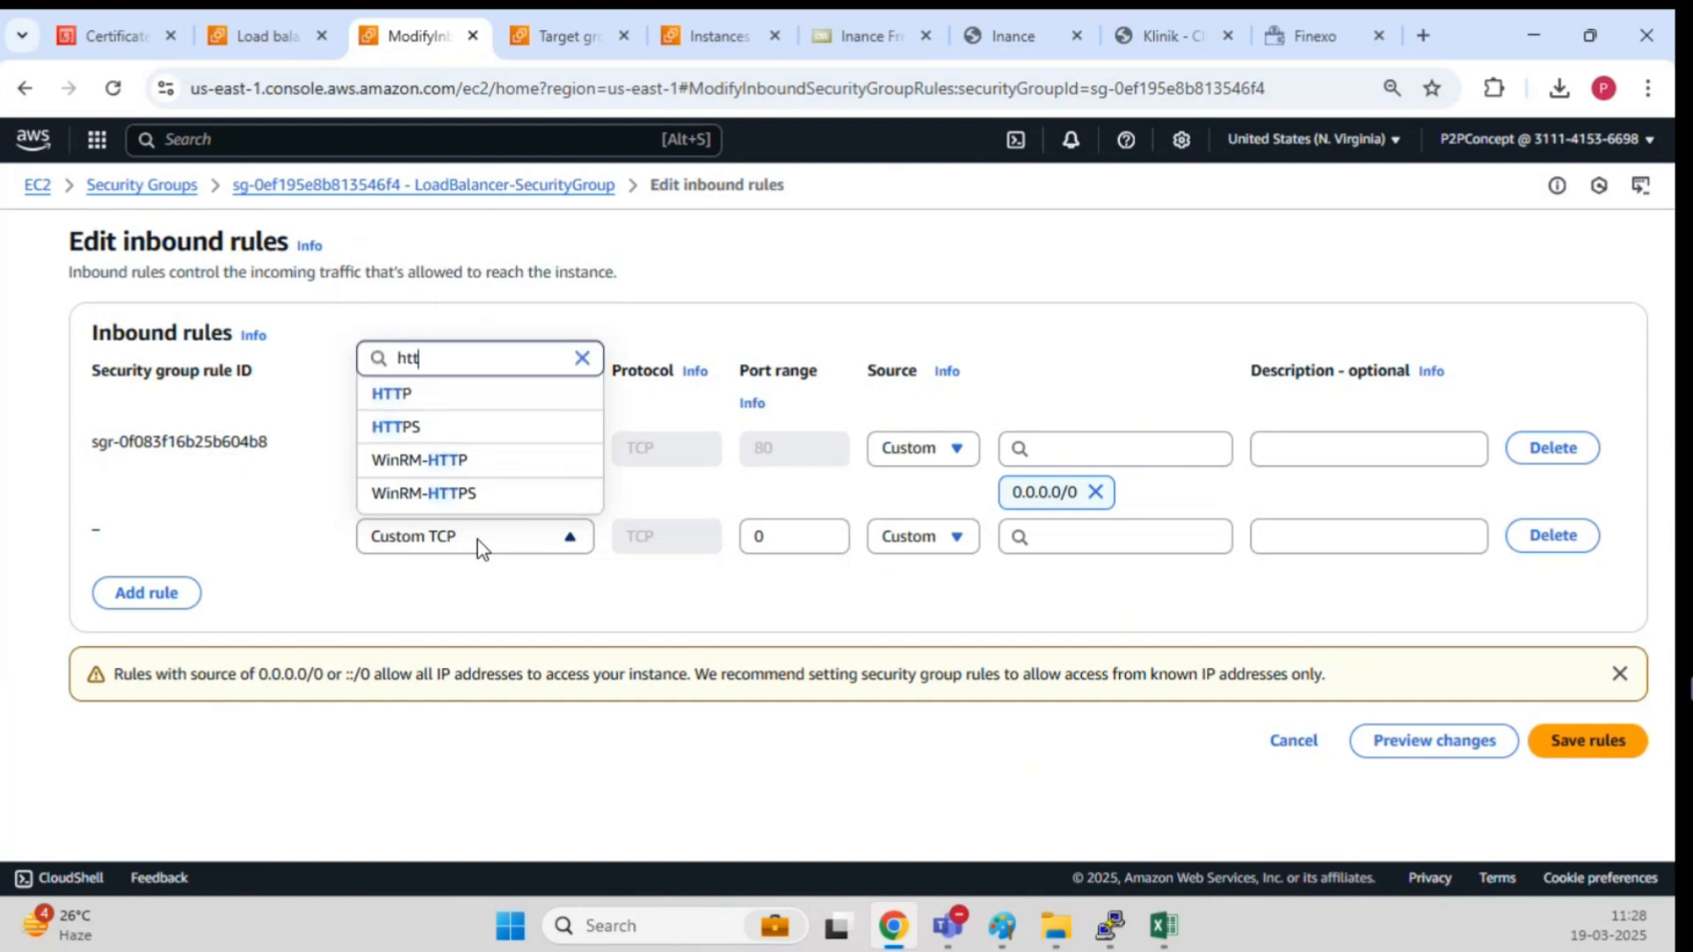
{"action": "left_click", "coordinate": [410, 465]}
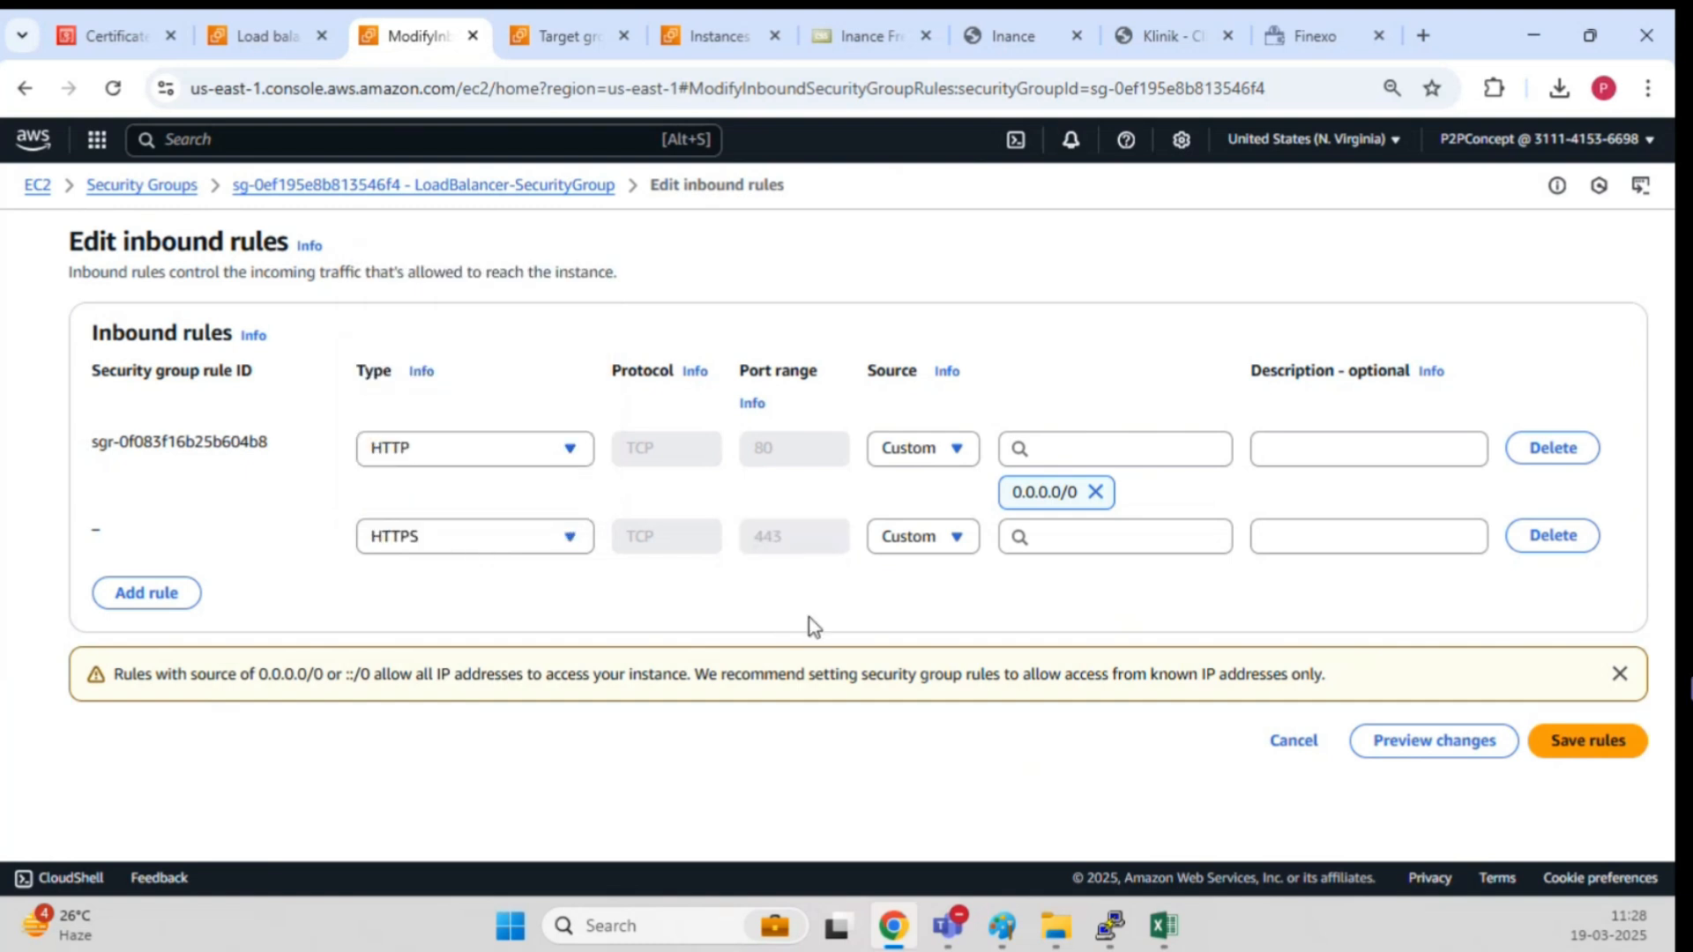
{"action": "left_click", "coordinate": [933, 540]}
{"action": "left_click", "coordinate": [963, 605]}
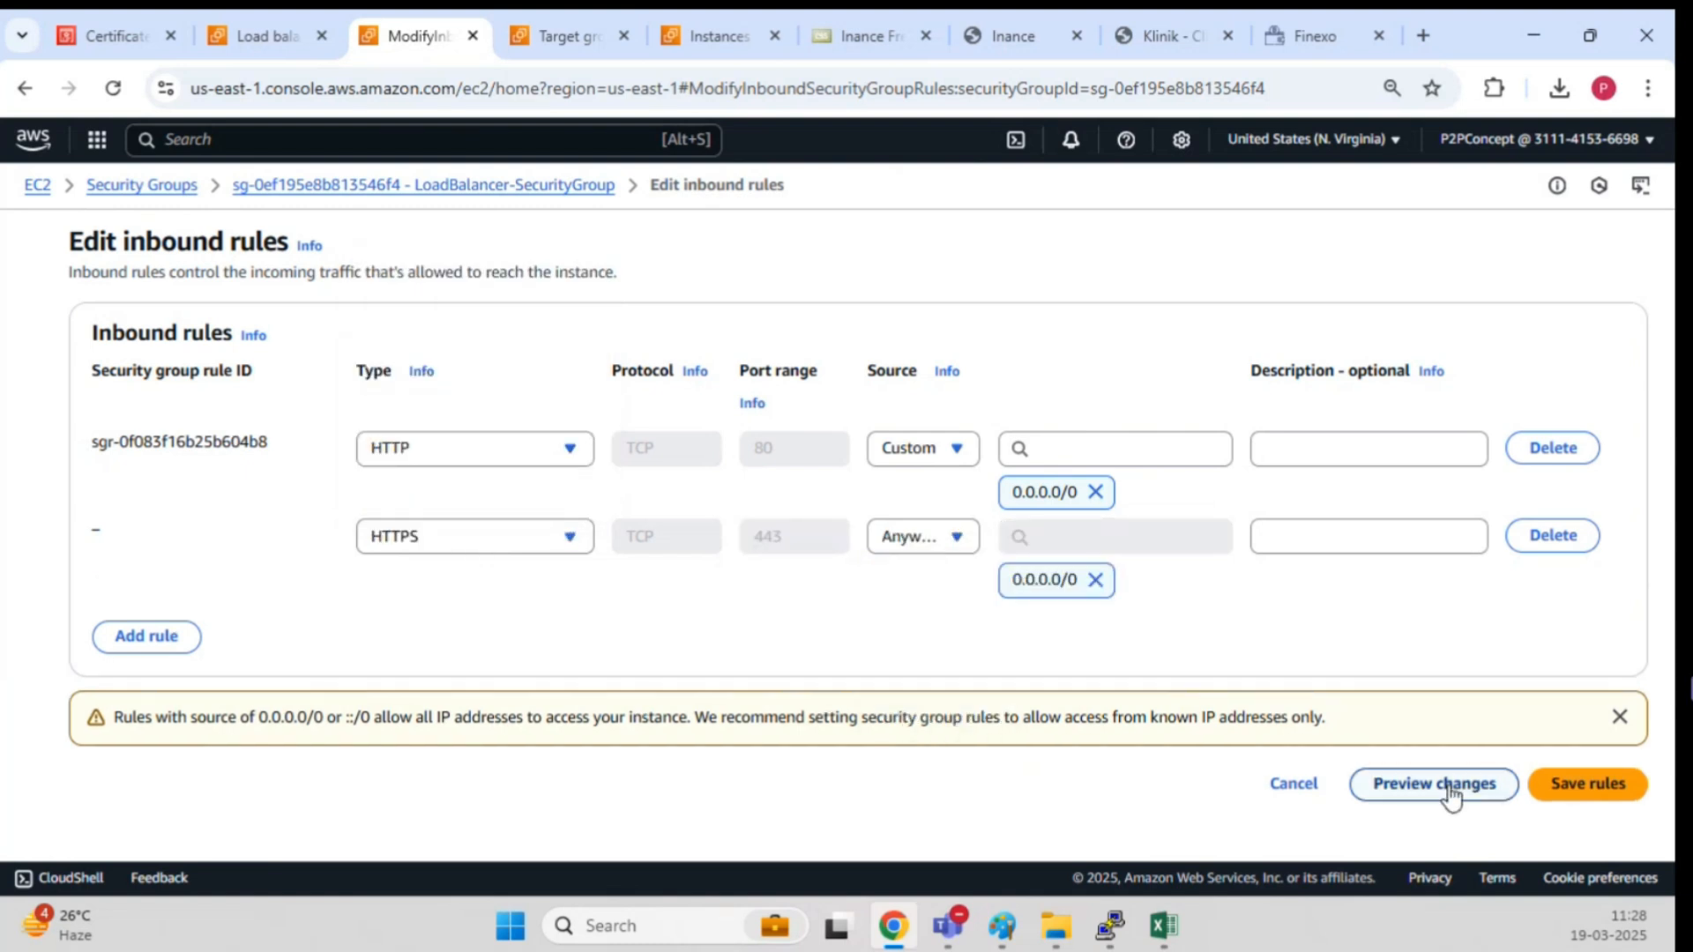
{"action": "left_click", "coordinate": [1576, 785]}
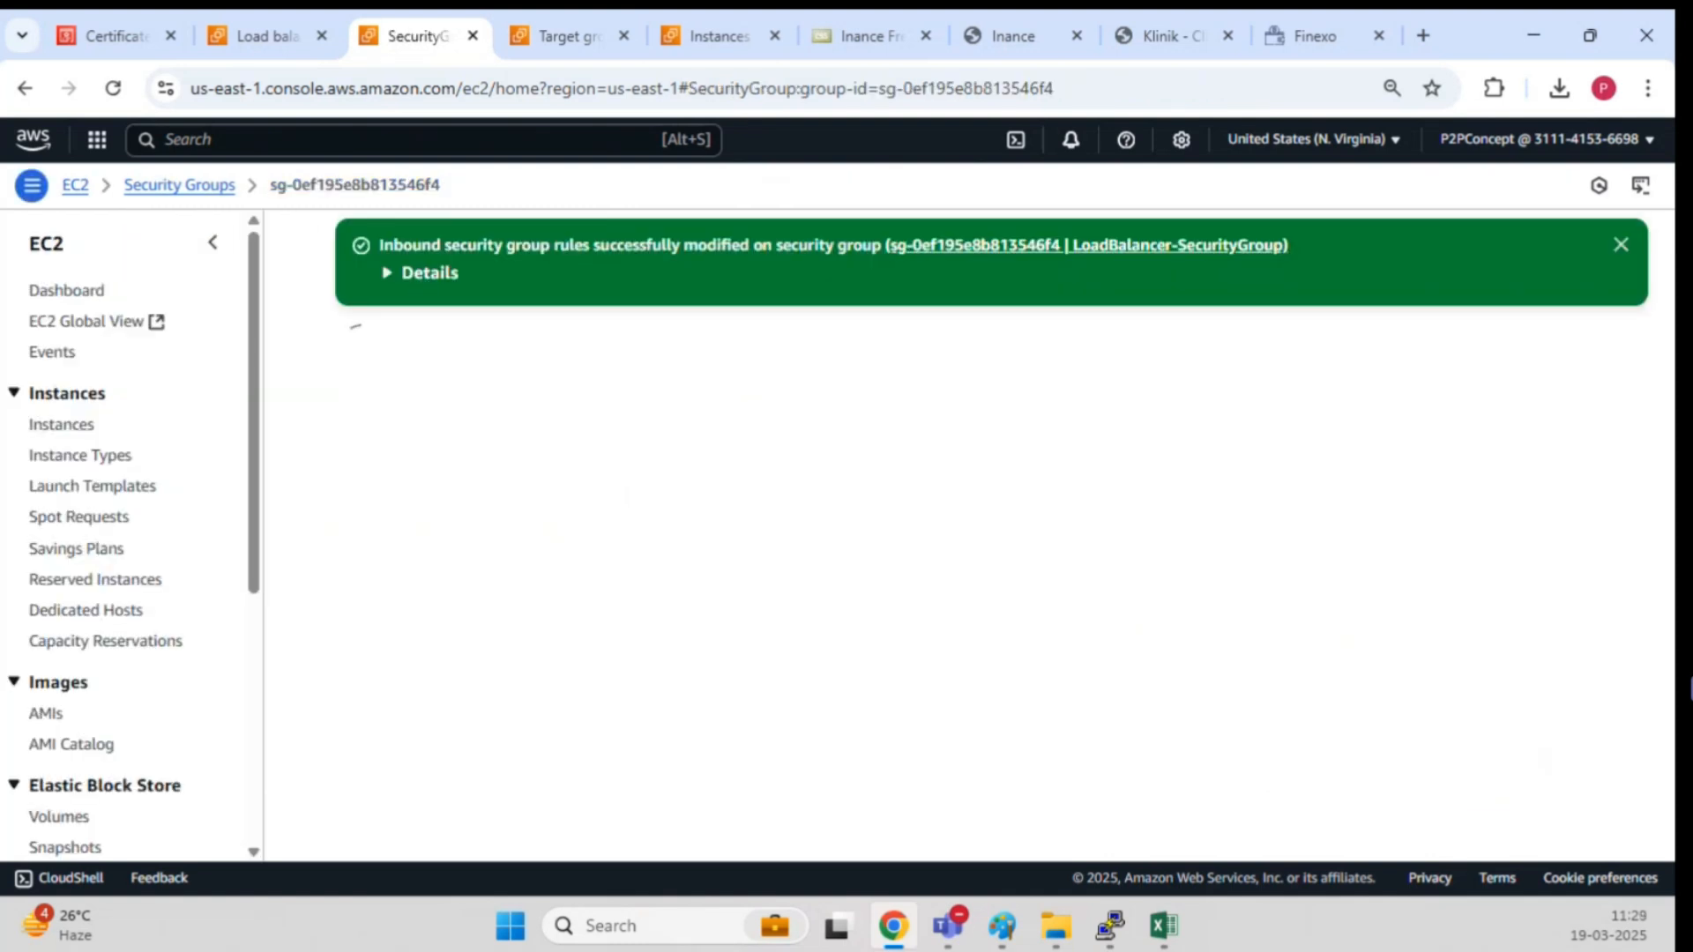
Step: Return to the host-alb-crypto load balancer, reload its page and check the status of the HTTPS:443 listener
{"action": "left_click", "coordinate": [262, 28]}
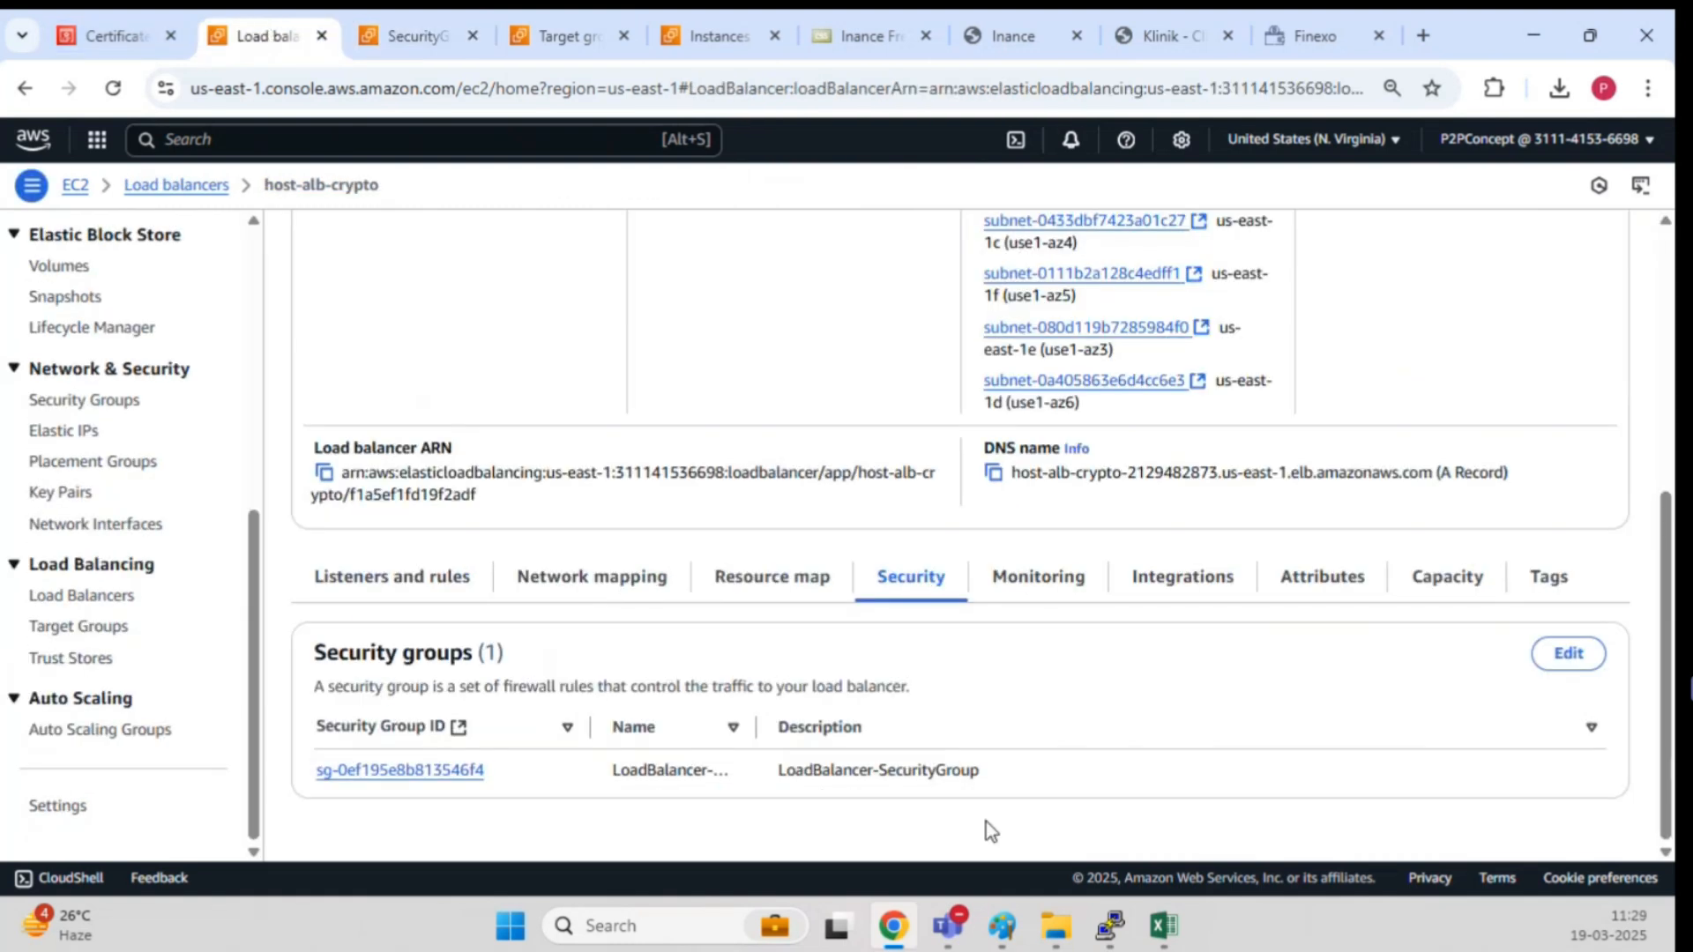
{"action": "scroll", "coordinate": [779, 780], "scroll_direction": "up", "scroll_amount": 3}
{"action": "left_click", "coordinate": [457, 822]}
{"action": "scroll", "coordinate": [499, 617], "scroll_direction": "down", "scroll_amount": 4}
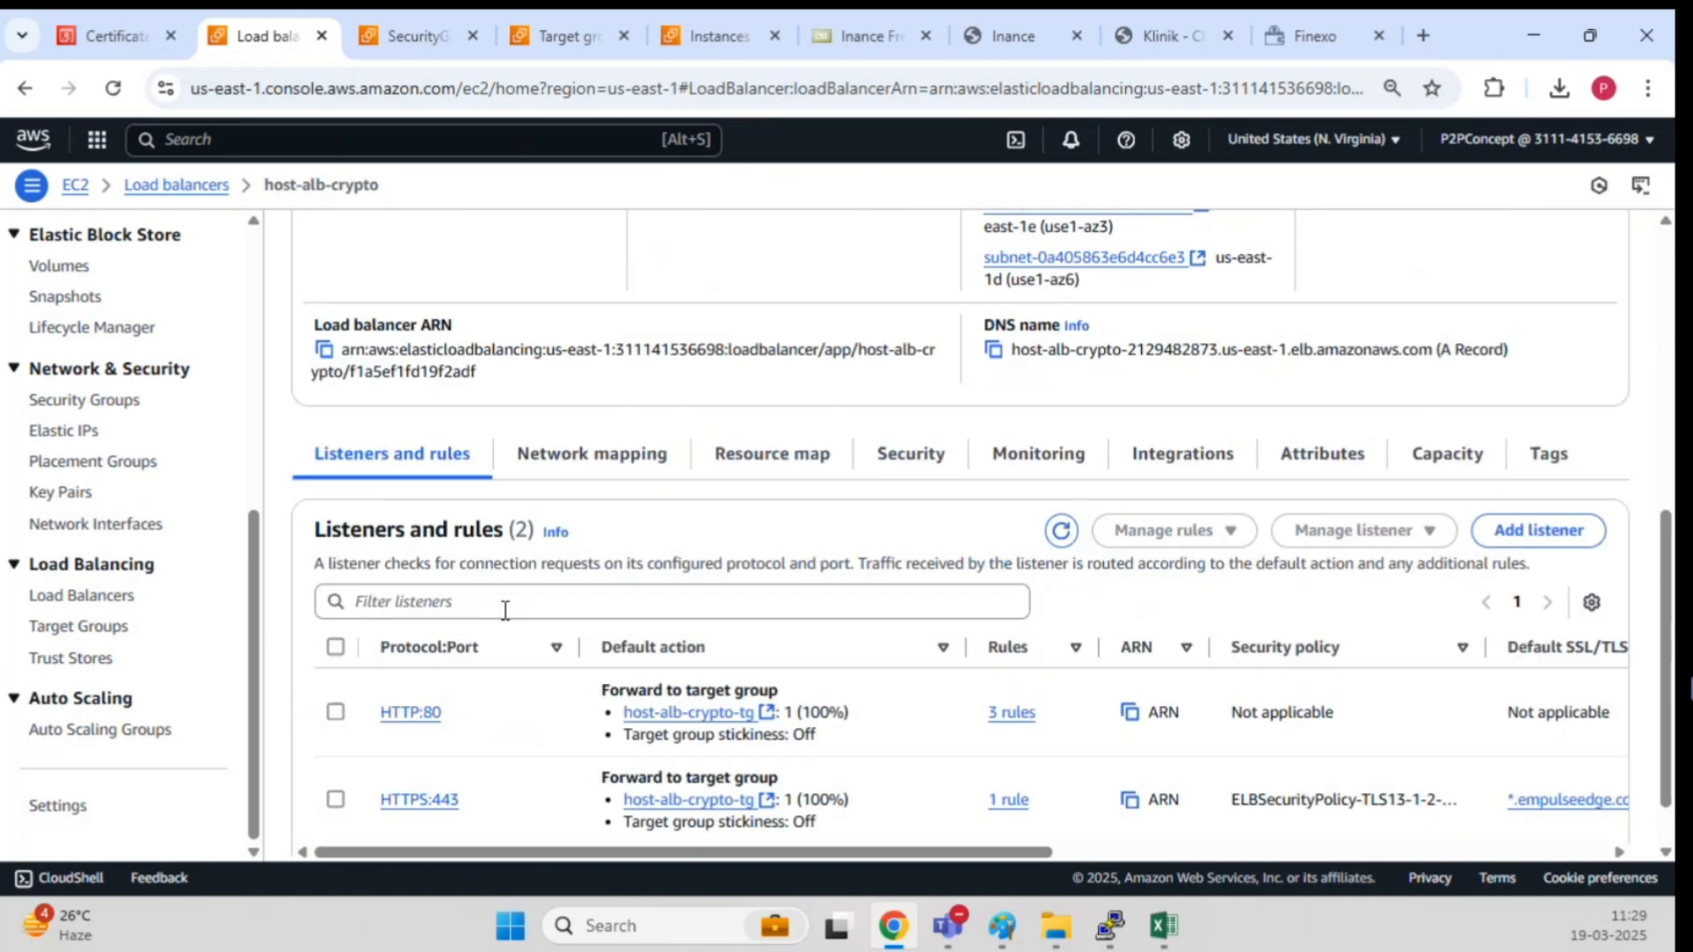
{"action": "scroll", "coordinate": [529, 661], "scroll_direction": "down", "scroll_amount": 1}
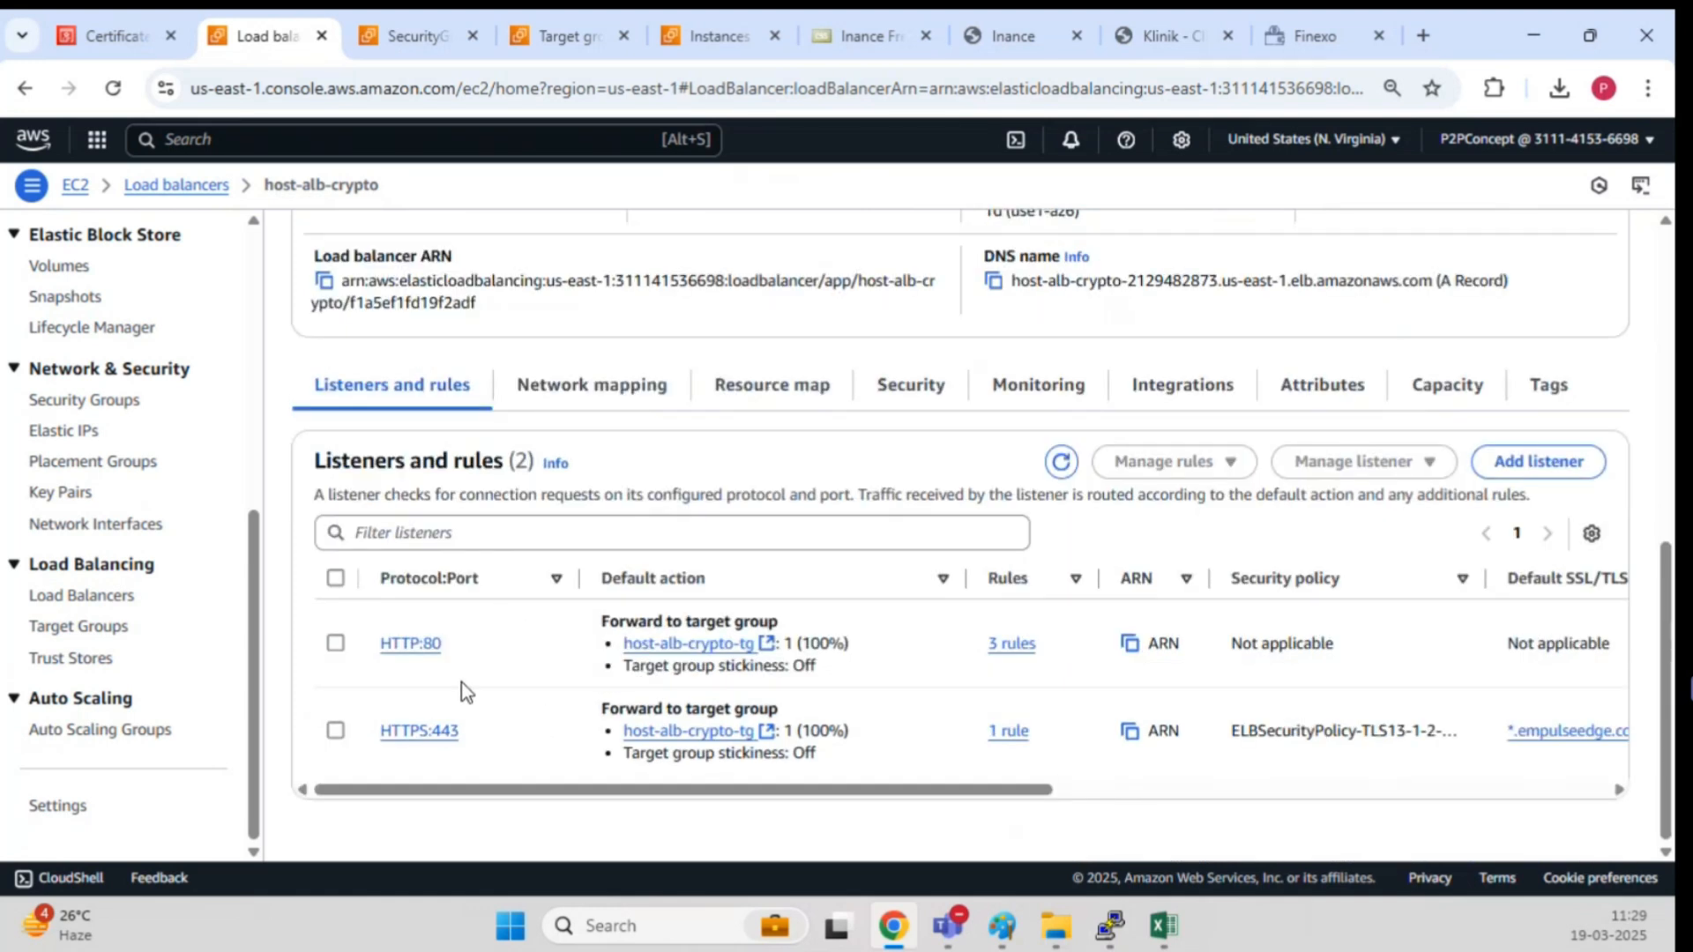
{"action": "left_click", "coordinate": [113, 87]}
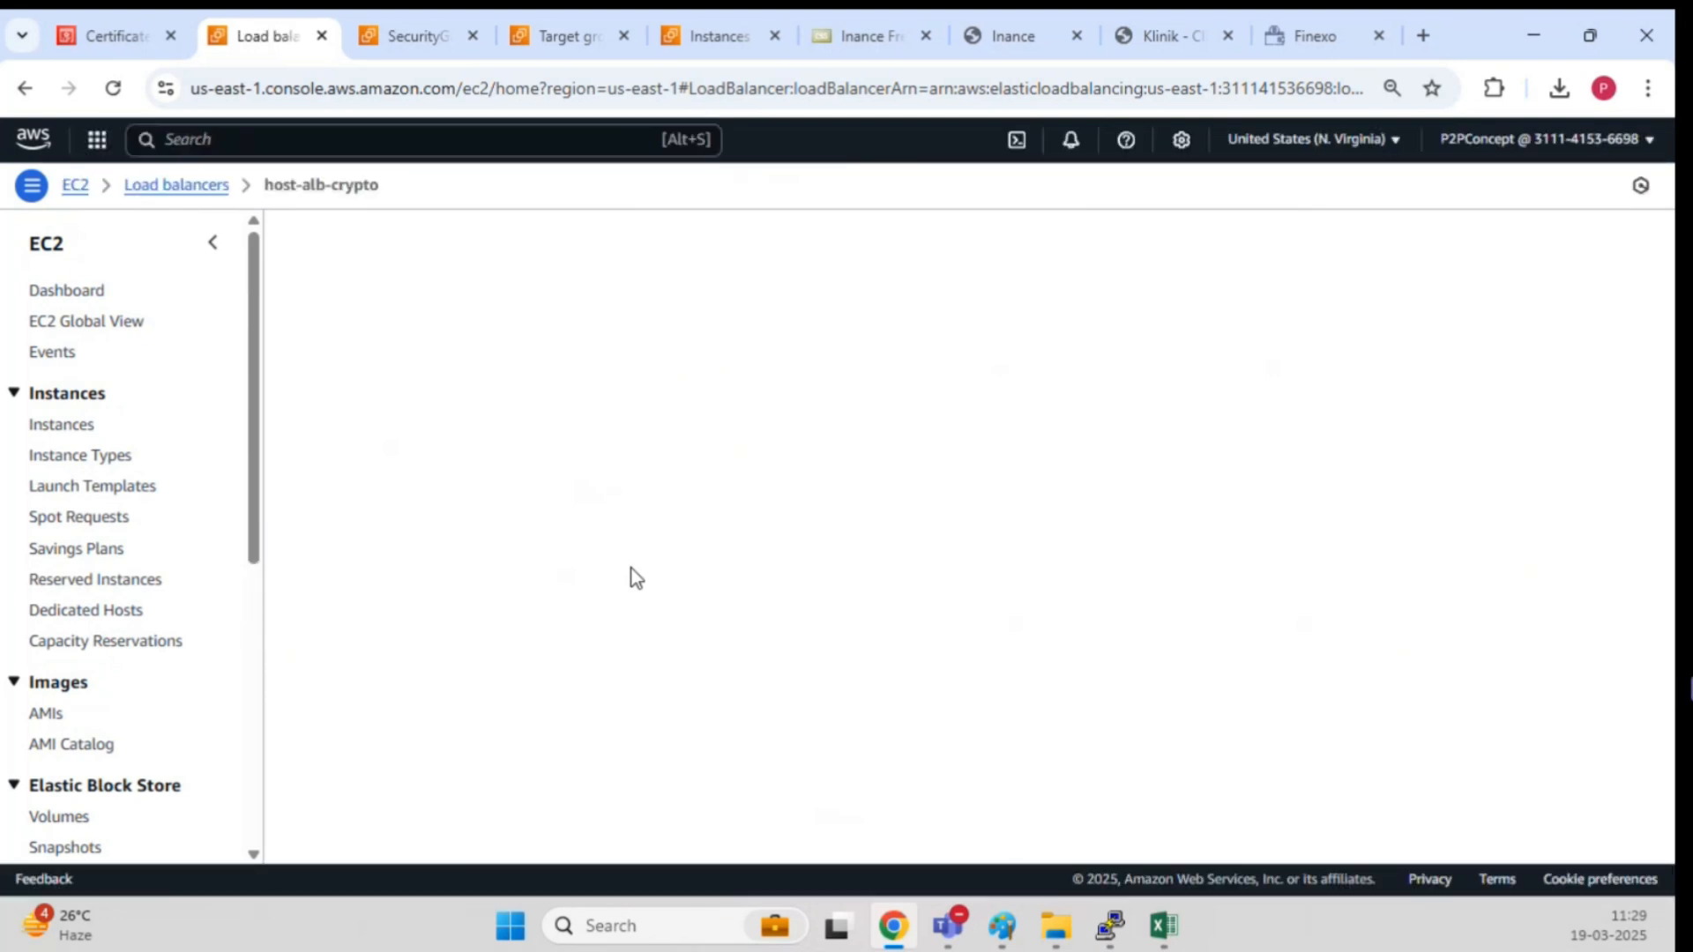
{"action": "scroll", "coordinate": [665, 577], "scroll_direction": "down", "scroll_amount": 2}
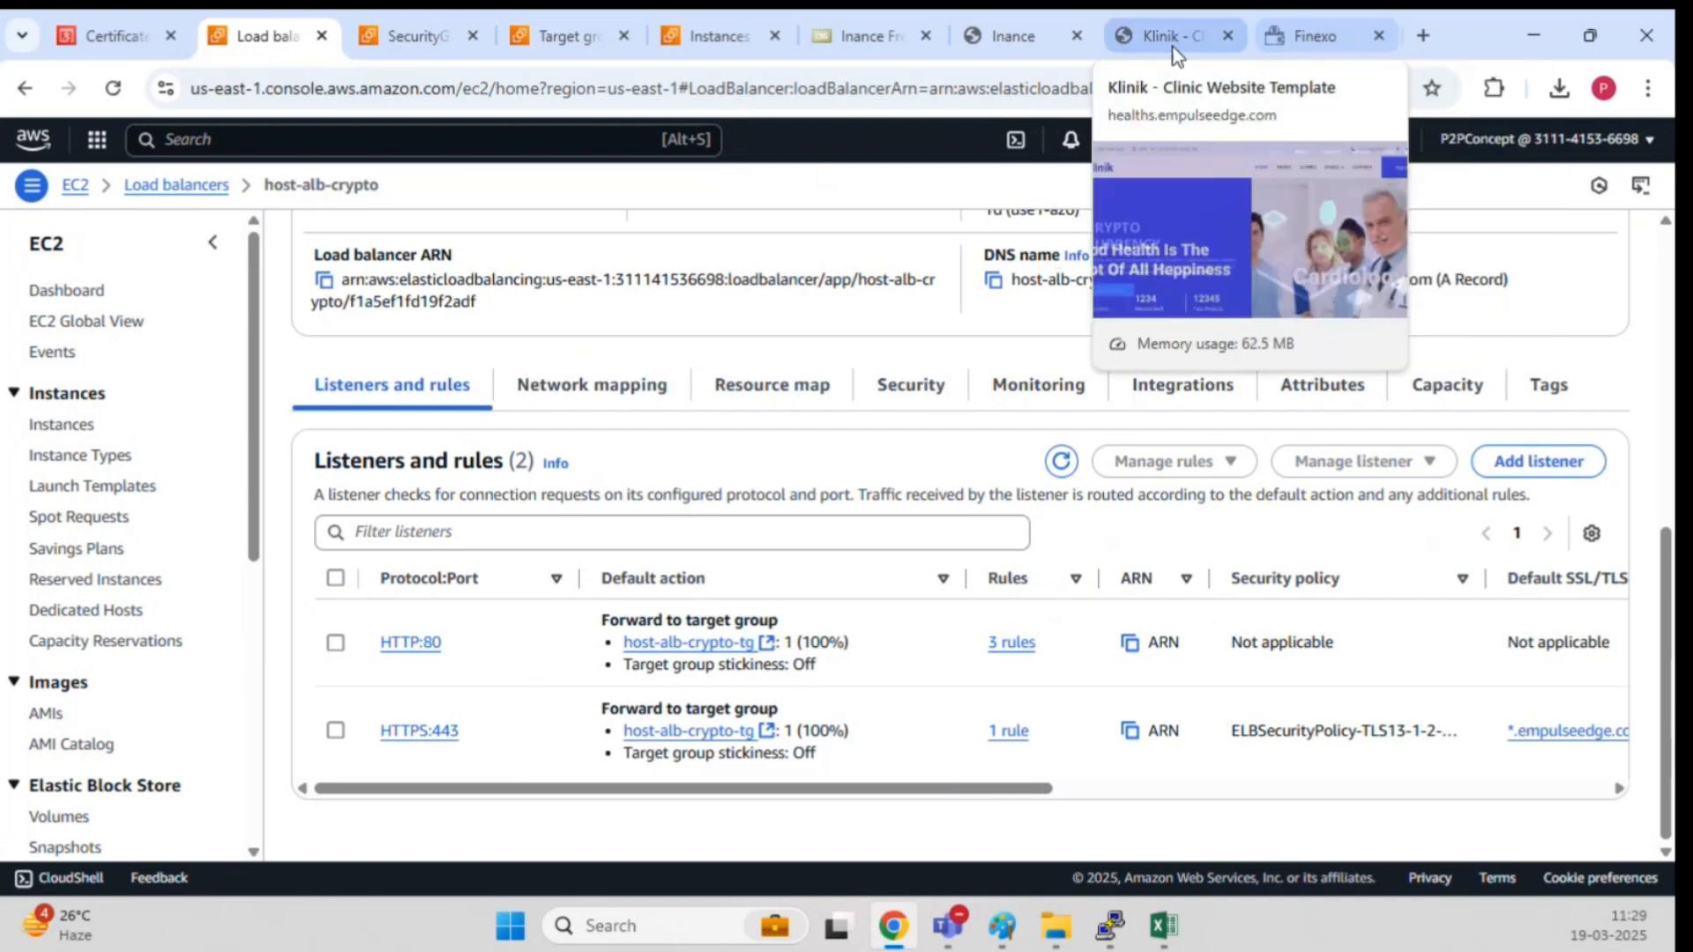
{"action": "left_click", "coordinate": [1315, 40]}
{"action": "left_click", "coordinate": [511, 87]}
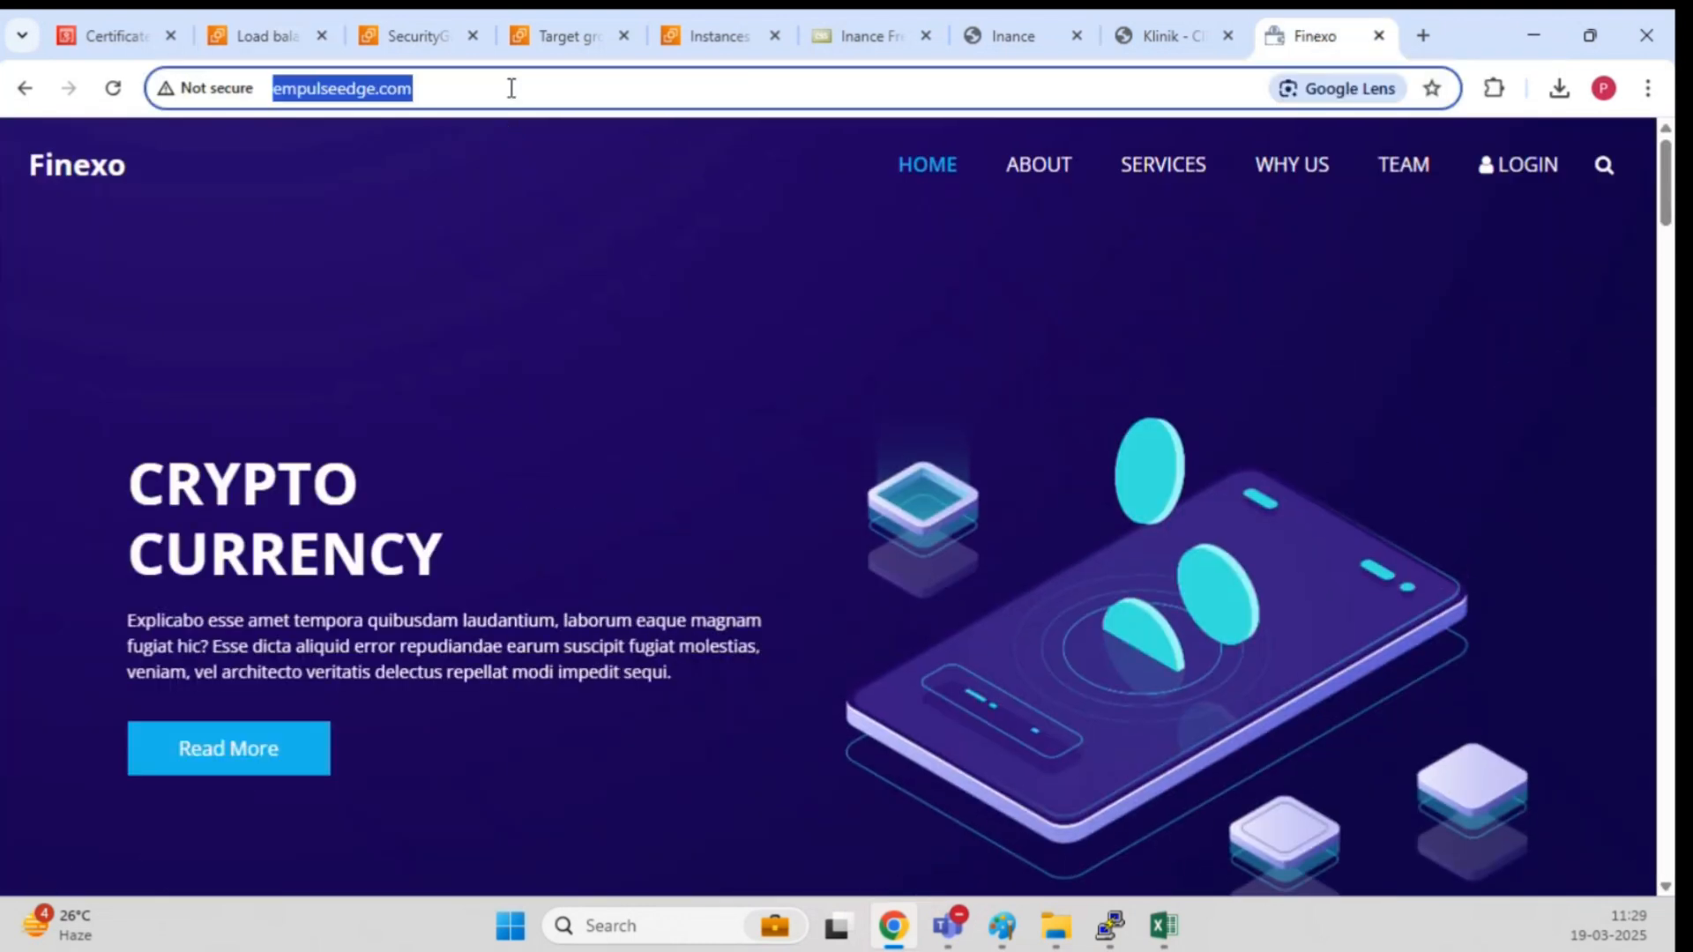
{"action": "key", "text": "Home"}
{"action": "type", "text": "https:"}
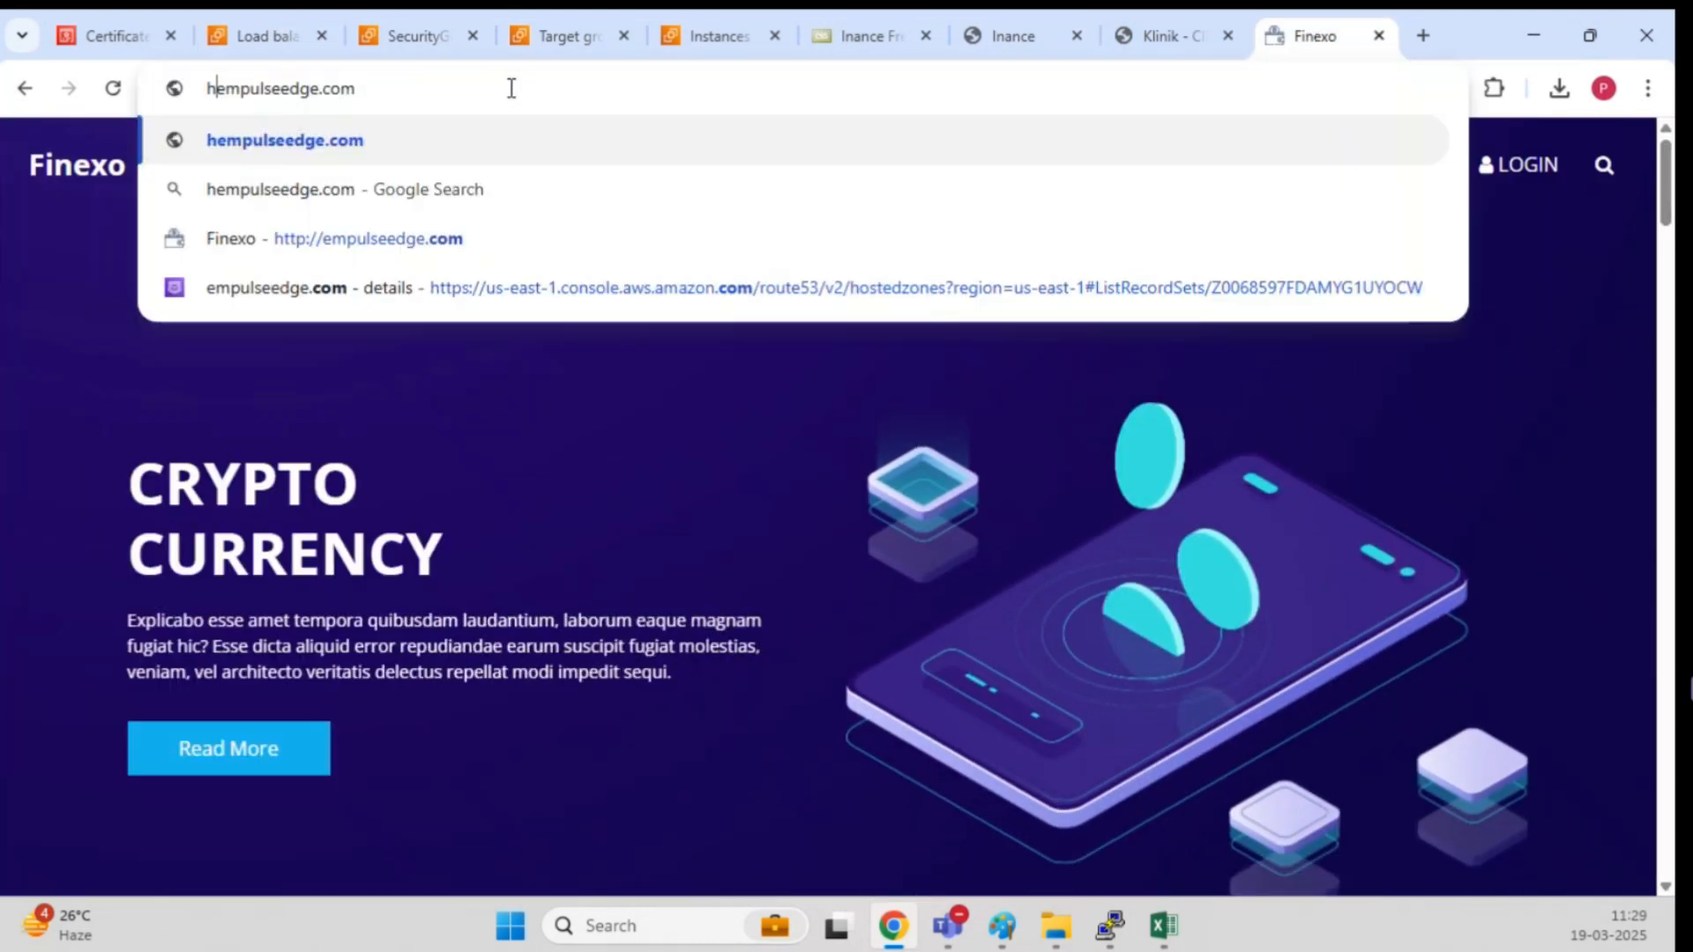
{"action": "type", "text": "//"}
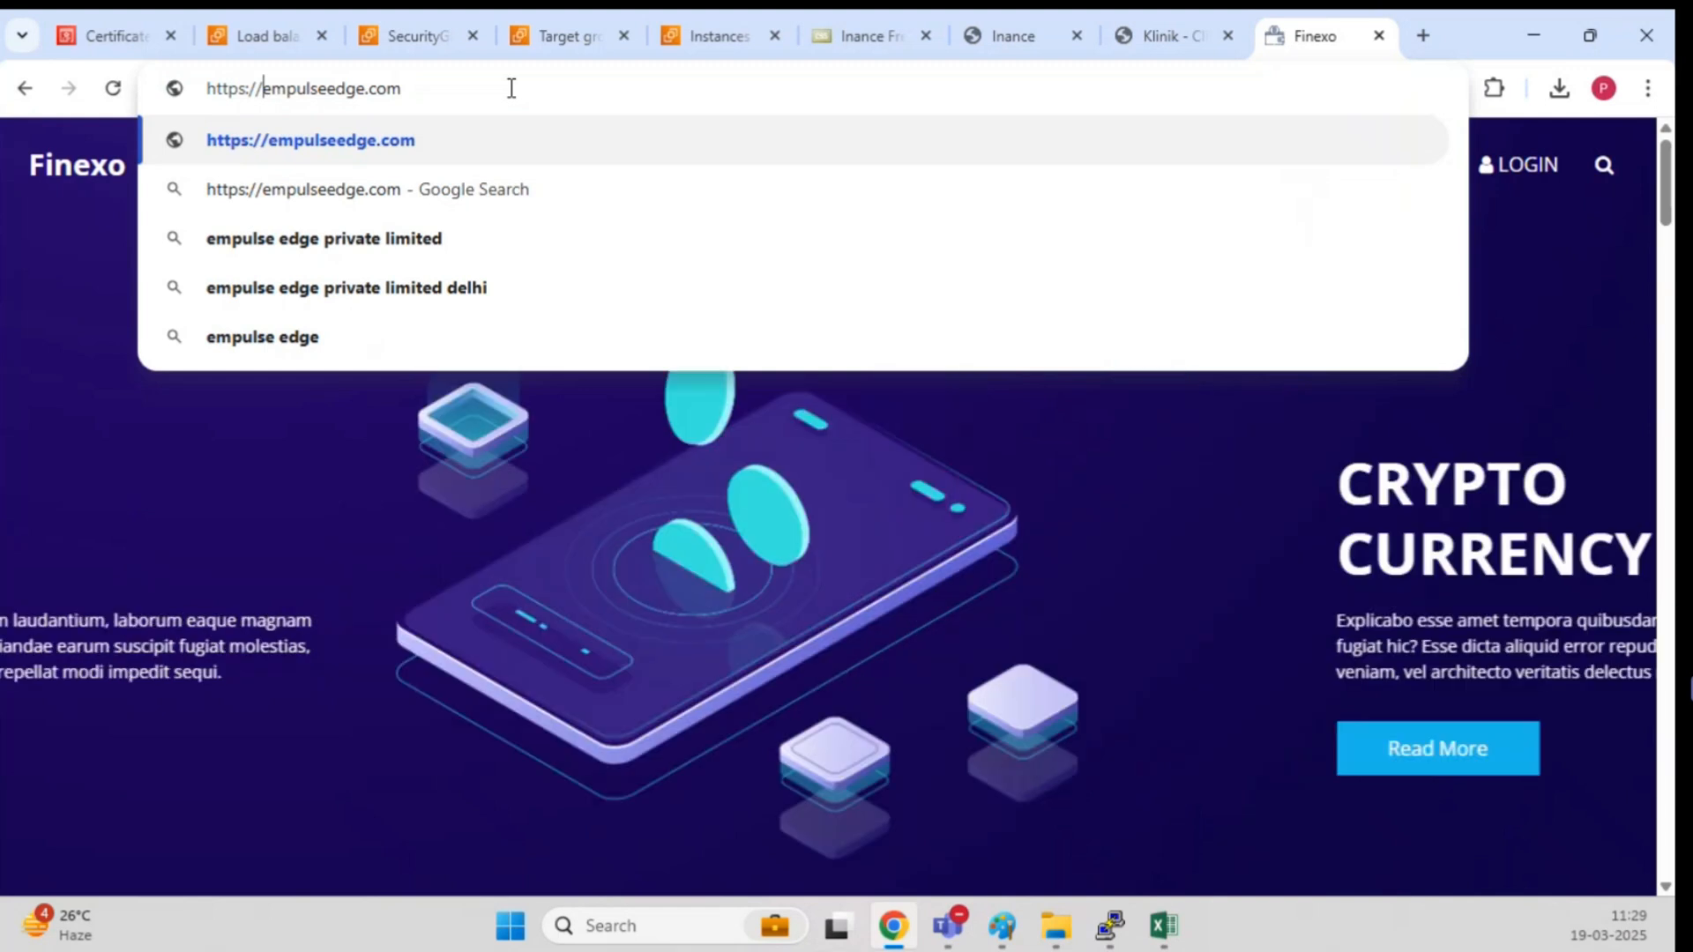
{"action": "key", "text": "Return"}
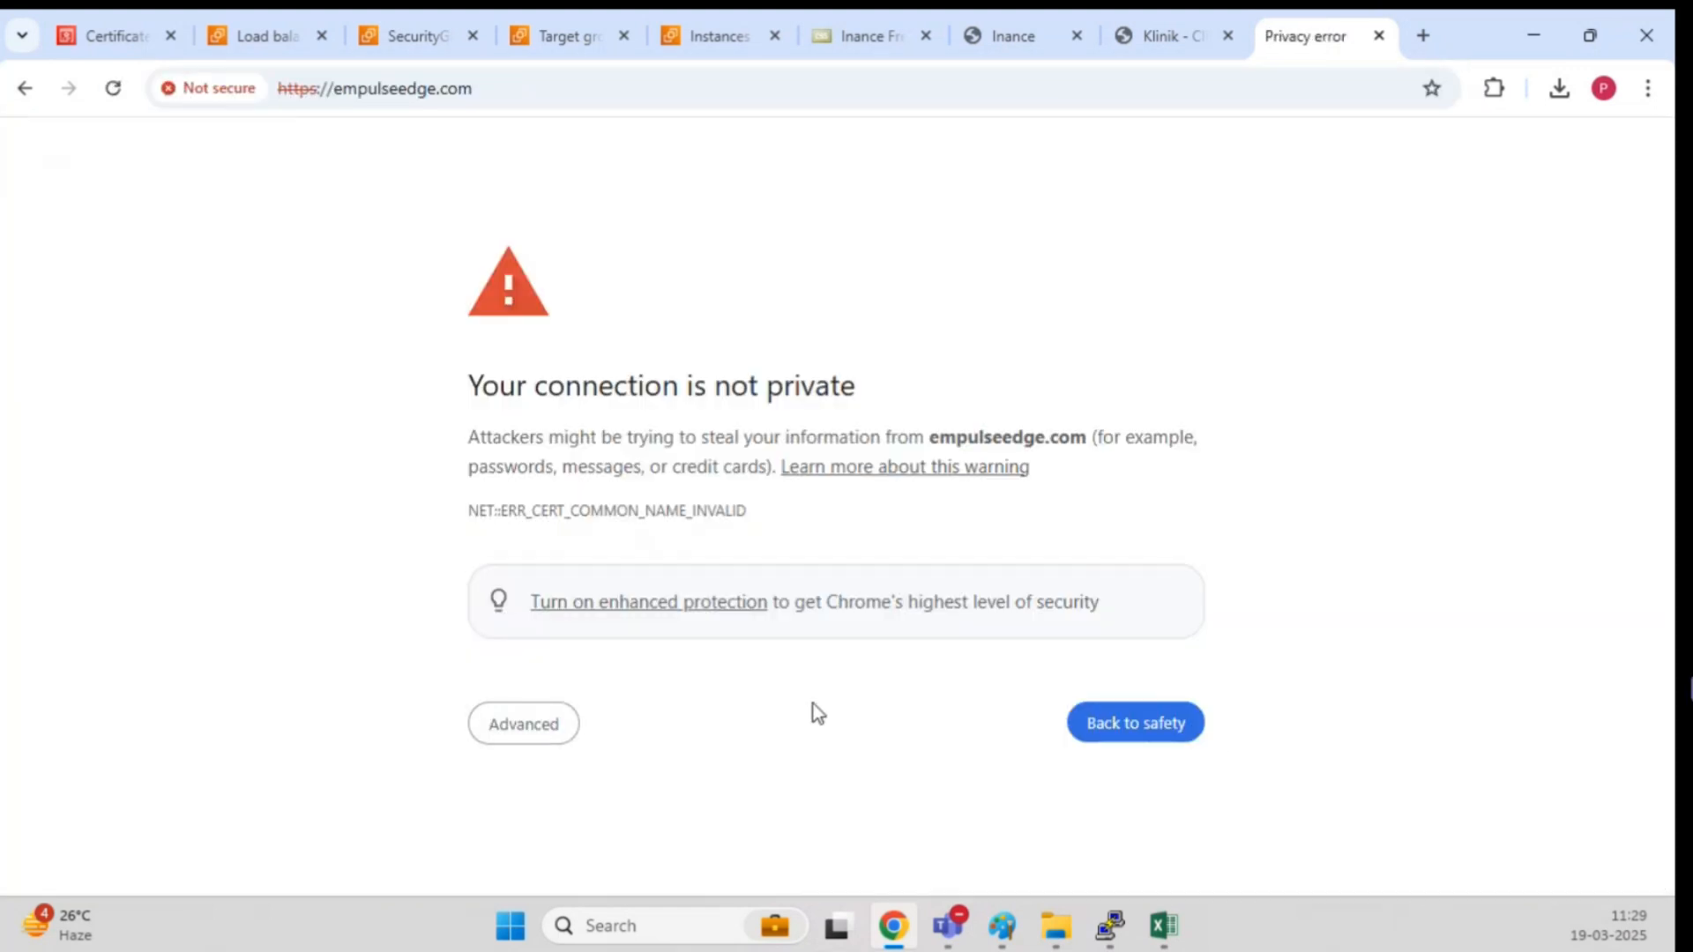
Step: Proceed past the privacy warning to empulseedge.com and reload the HTTPS page
{"action": "left_click", "coordinate": [532, 738]}
{"action": "scroll", "coordinate": [550, 695], "scroll_direction": "down", "scroll_amount": 1}
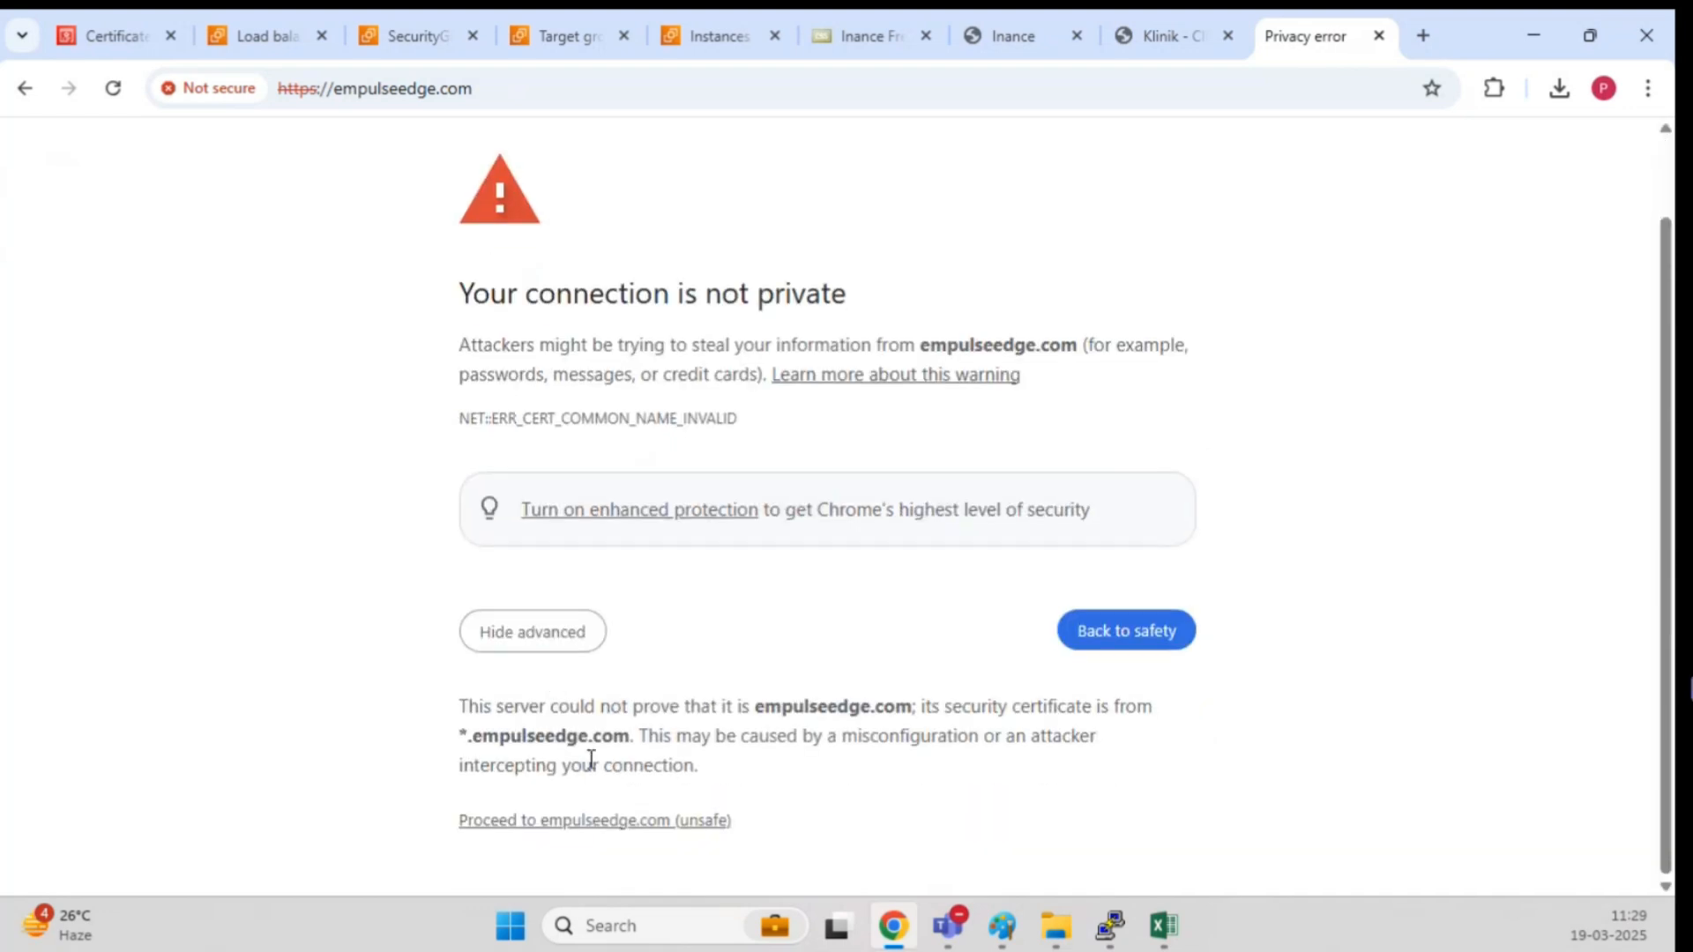
{"action": "left_click", "coordinate": [585, 820]}
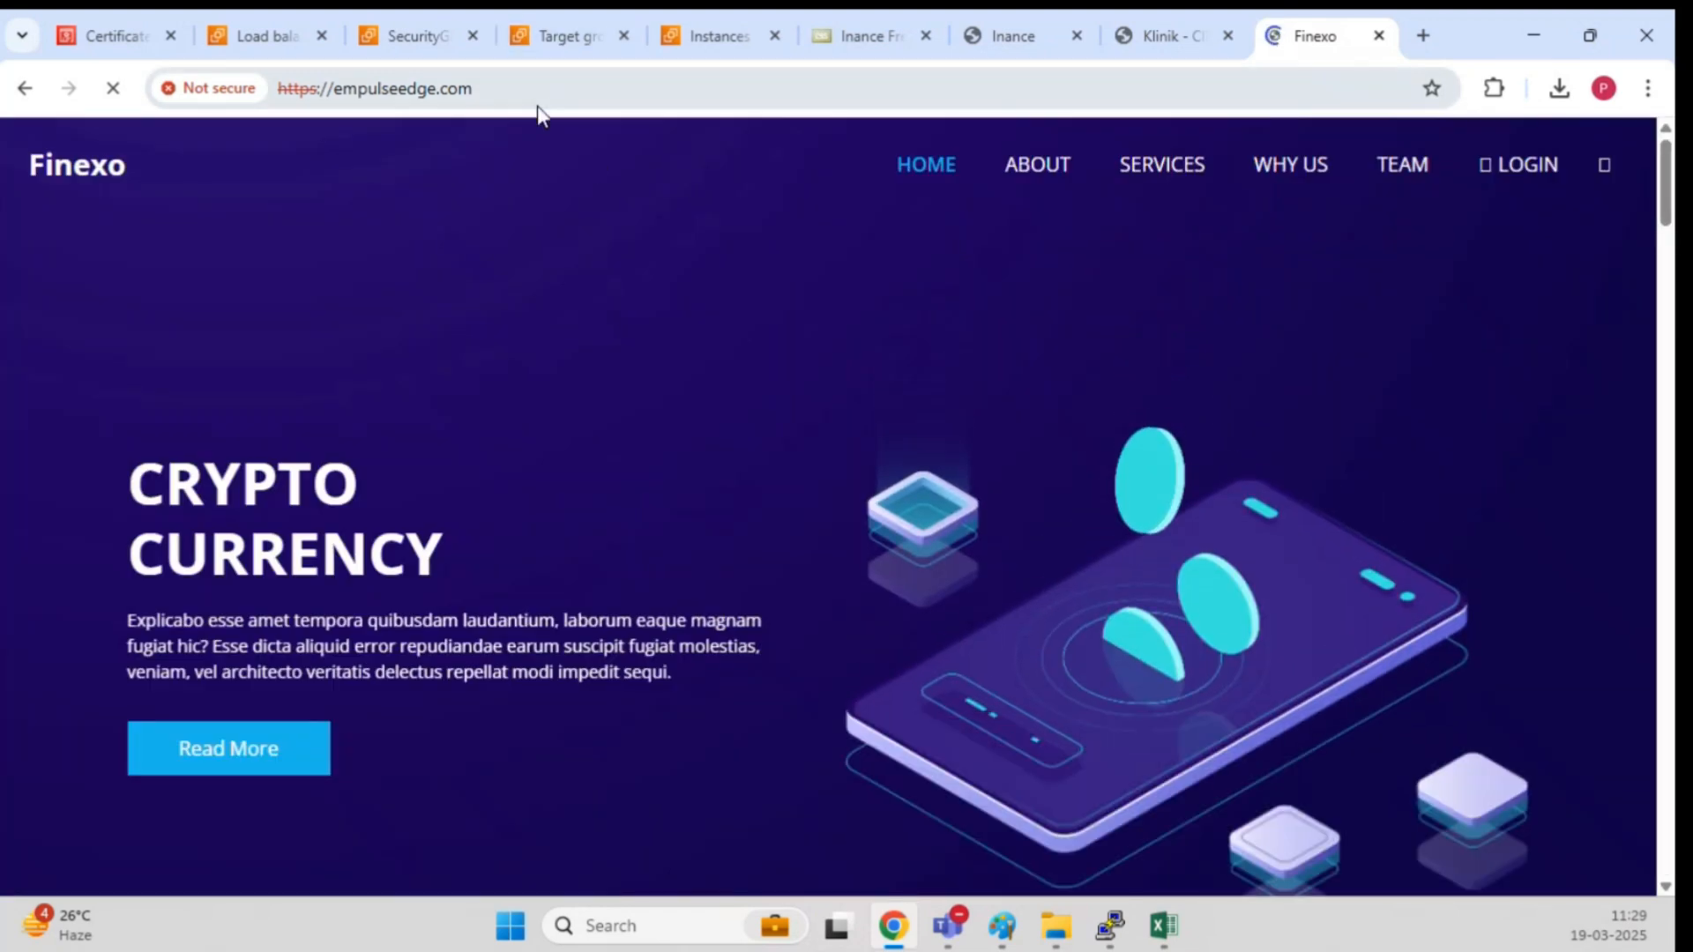
{"action": "left_click", "coordinate": [536, 104]}
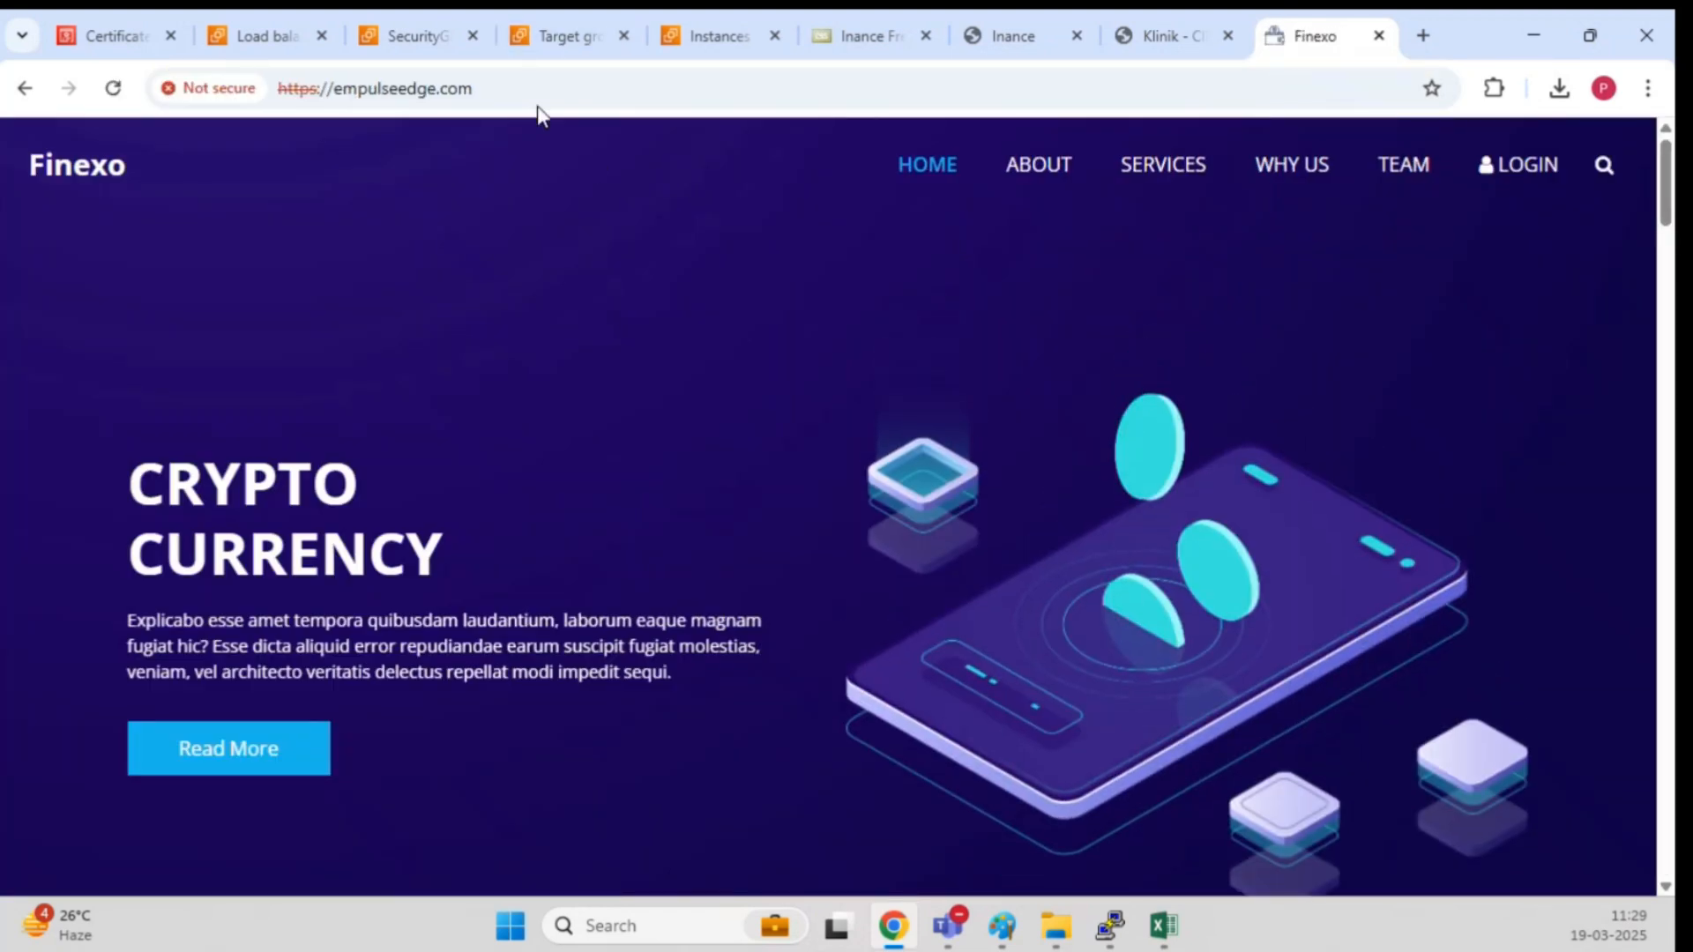
{"action": "left_click", "coordinate": [538, 81]}
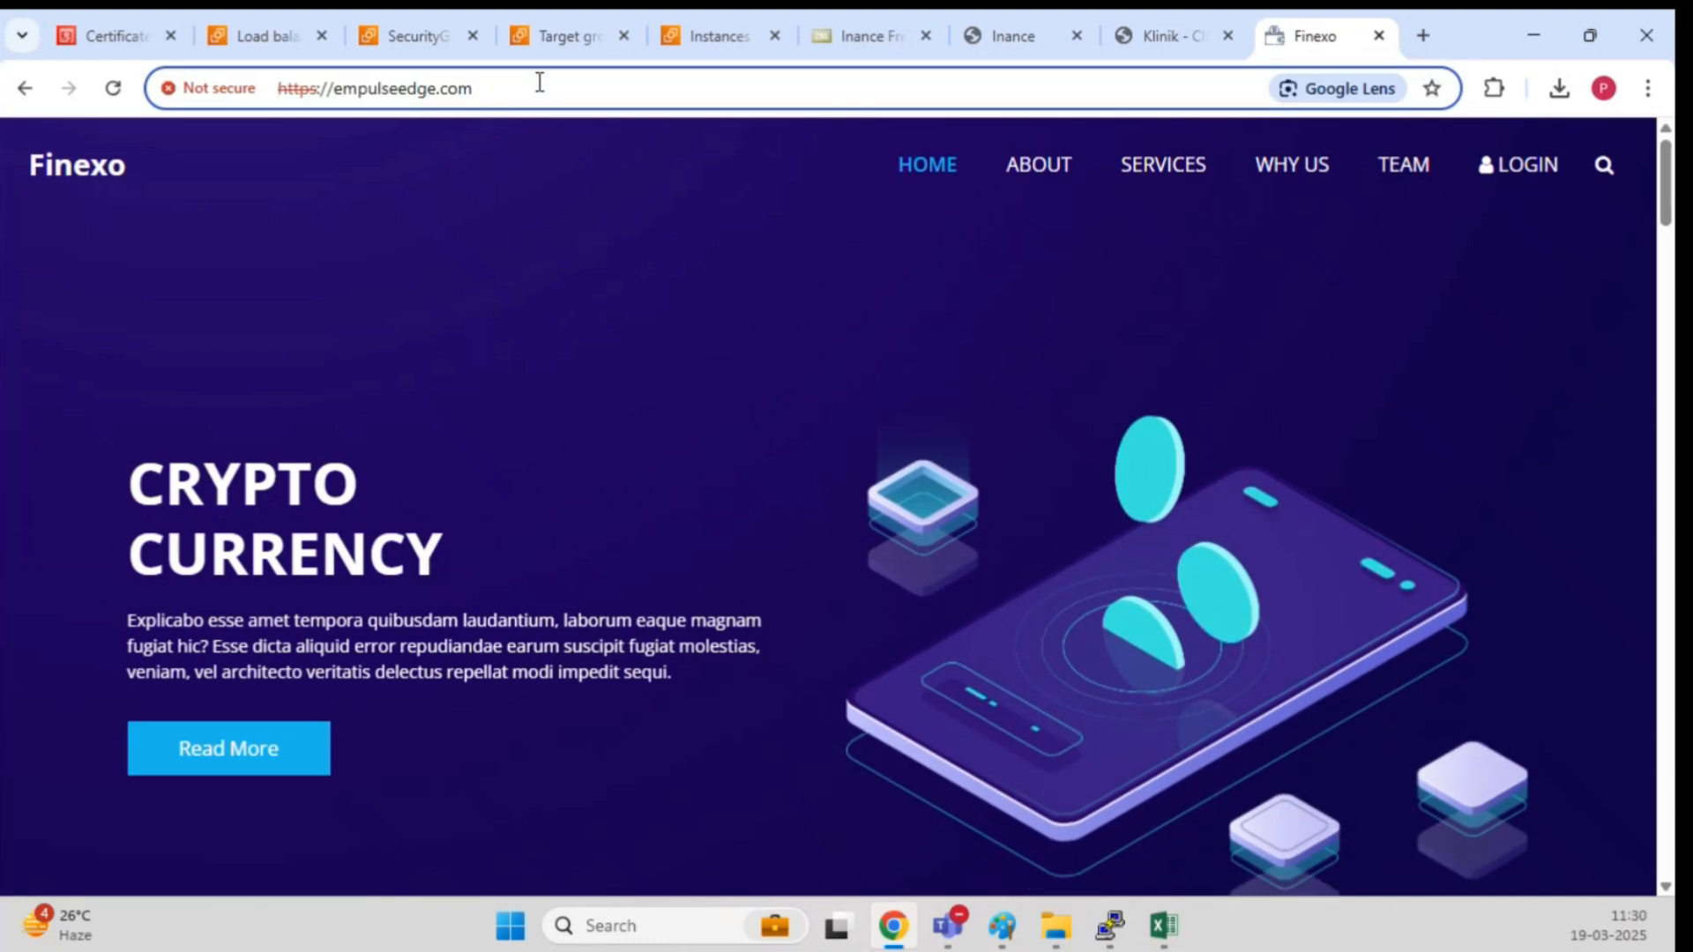
{"action": "key", "text": "Return"}
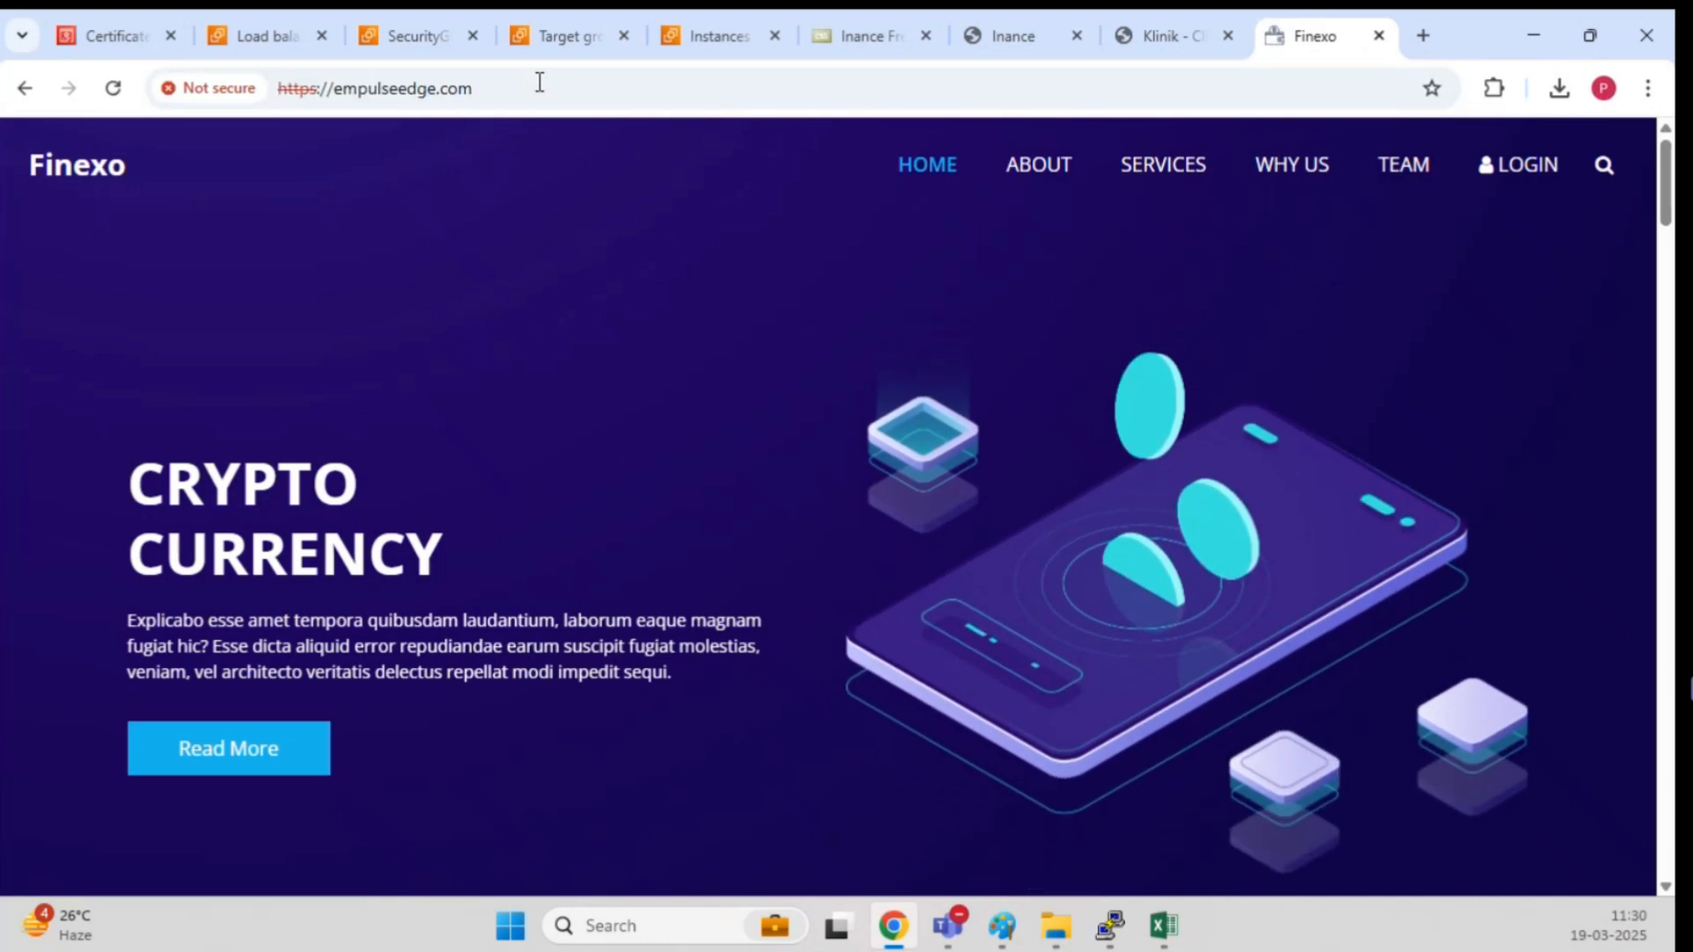
{"action": "left_click", "coordinate": [540, 82]}
{"action": "key", "text": "ctrl+c"}
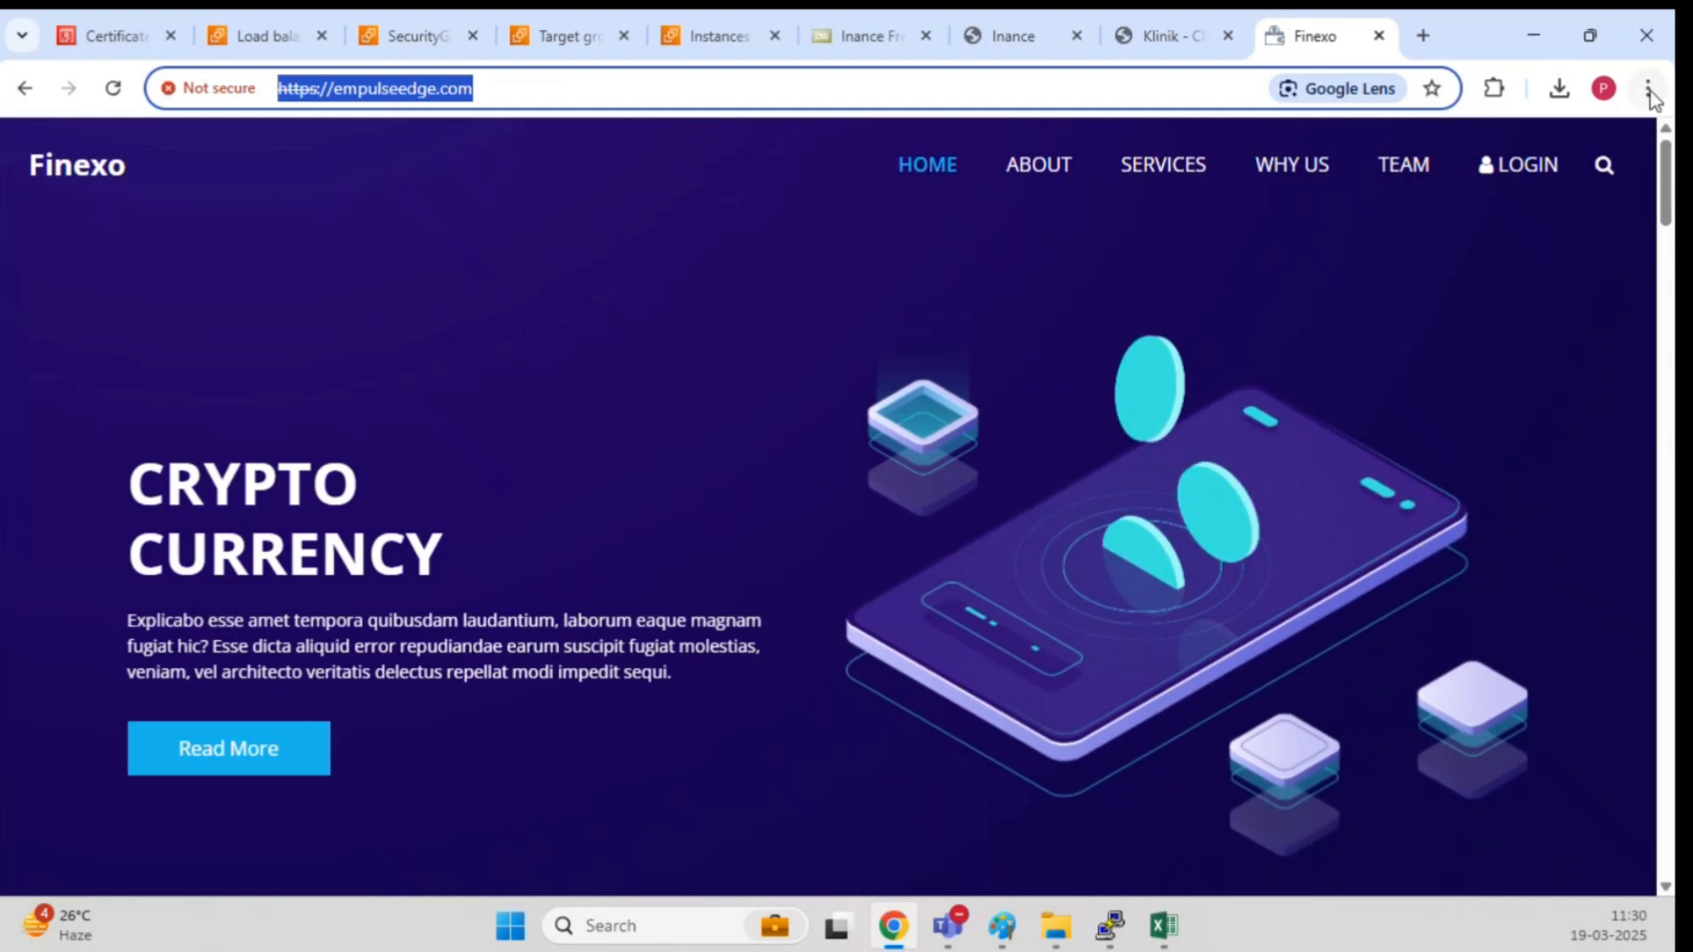
{"action": "left_click", "coordinate": [1647, 87]}
{"action": "left_click", "coordinate": [1495, 273]}
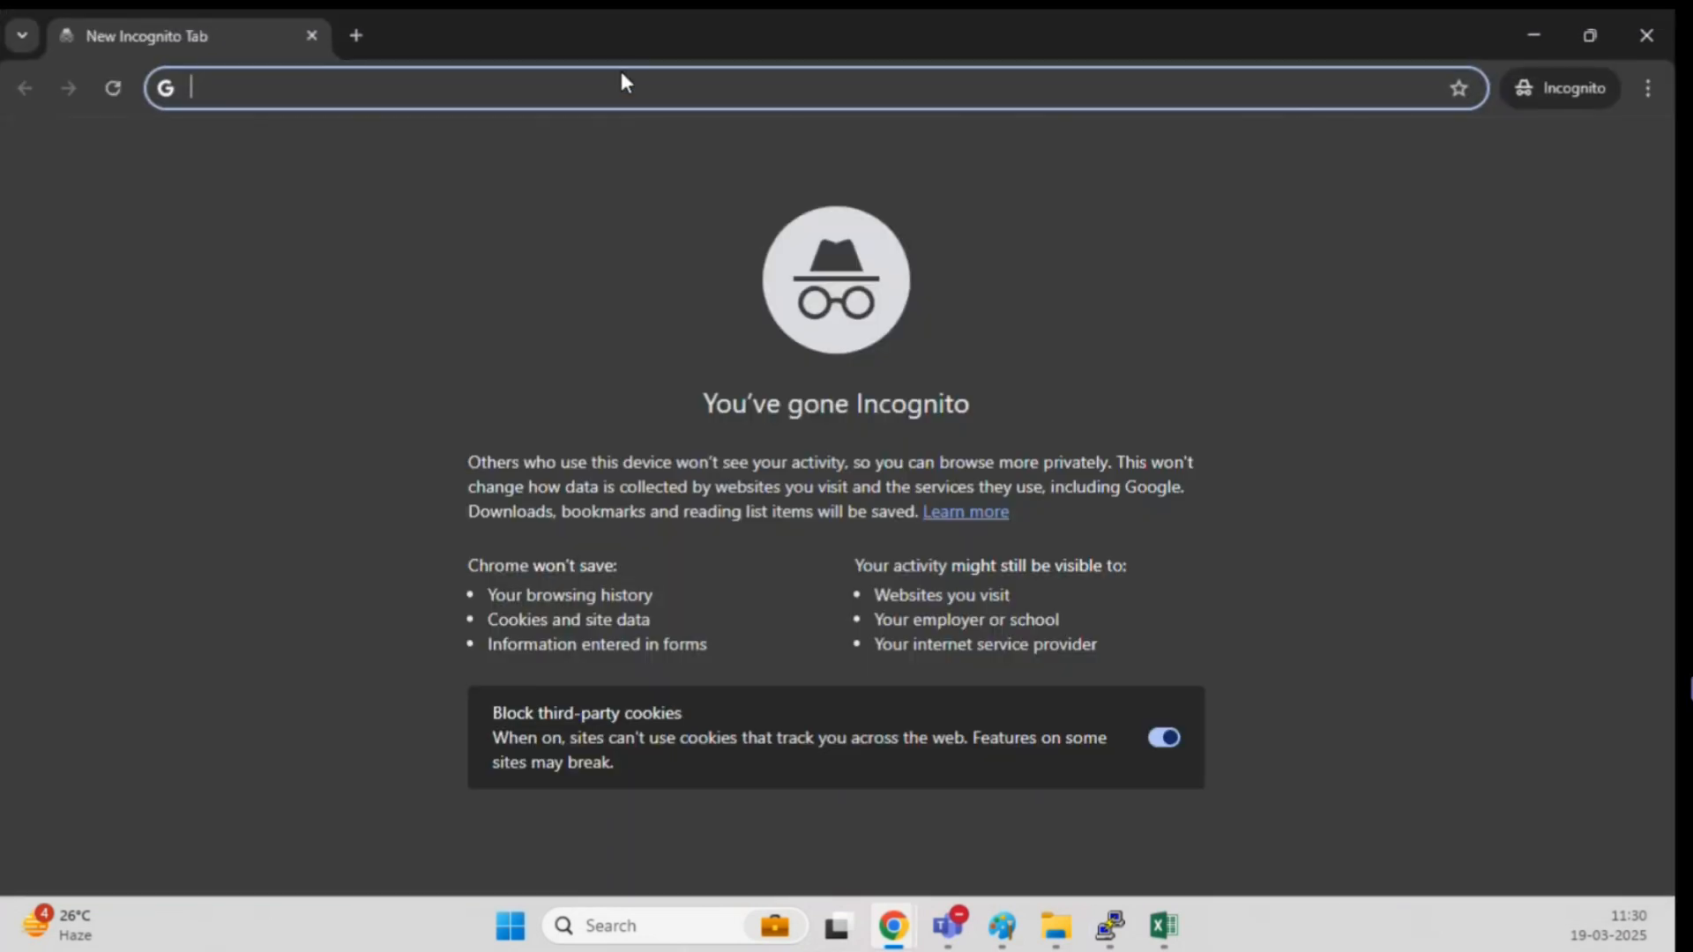
{"action": "key", "text": "ctrl+v"}
{"action": "key", "text": "Return"}
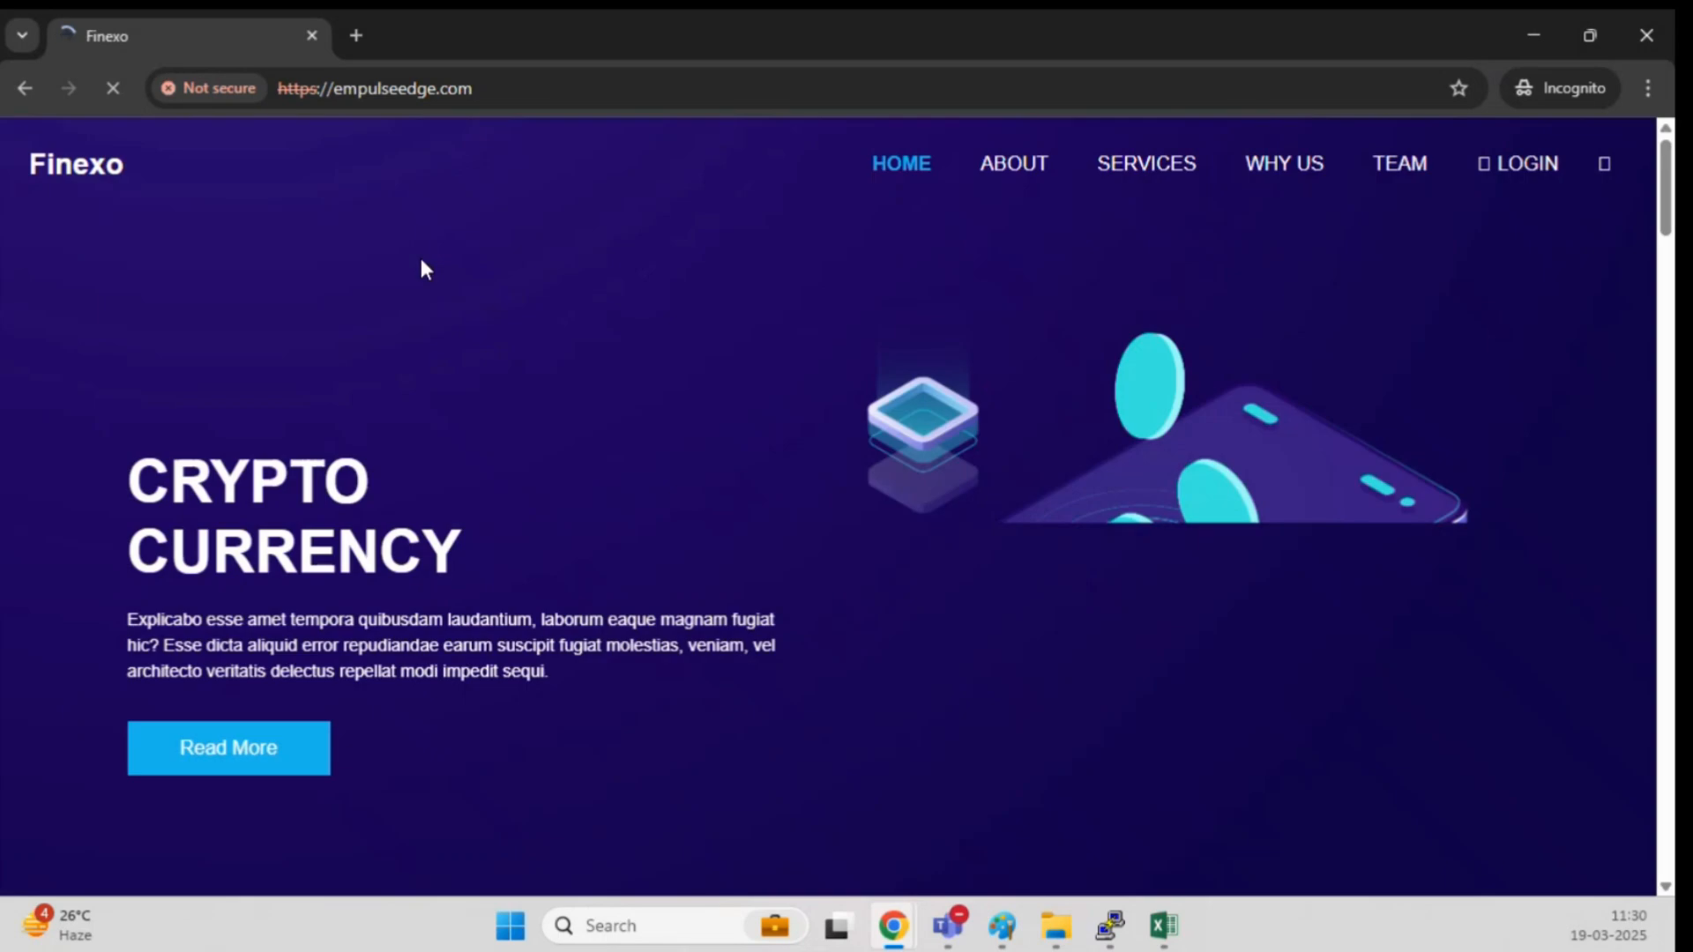
Step: View the certificate details for empulseedge.com, check the issuer and validity period, and reload the page
{"action": "left_click", "coordinate": [522, 92]}
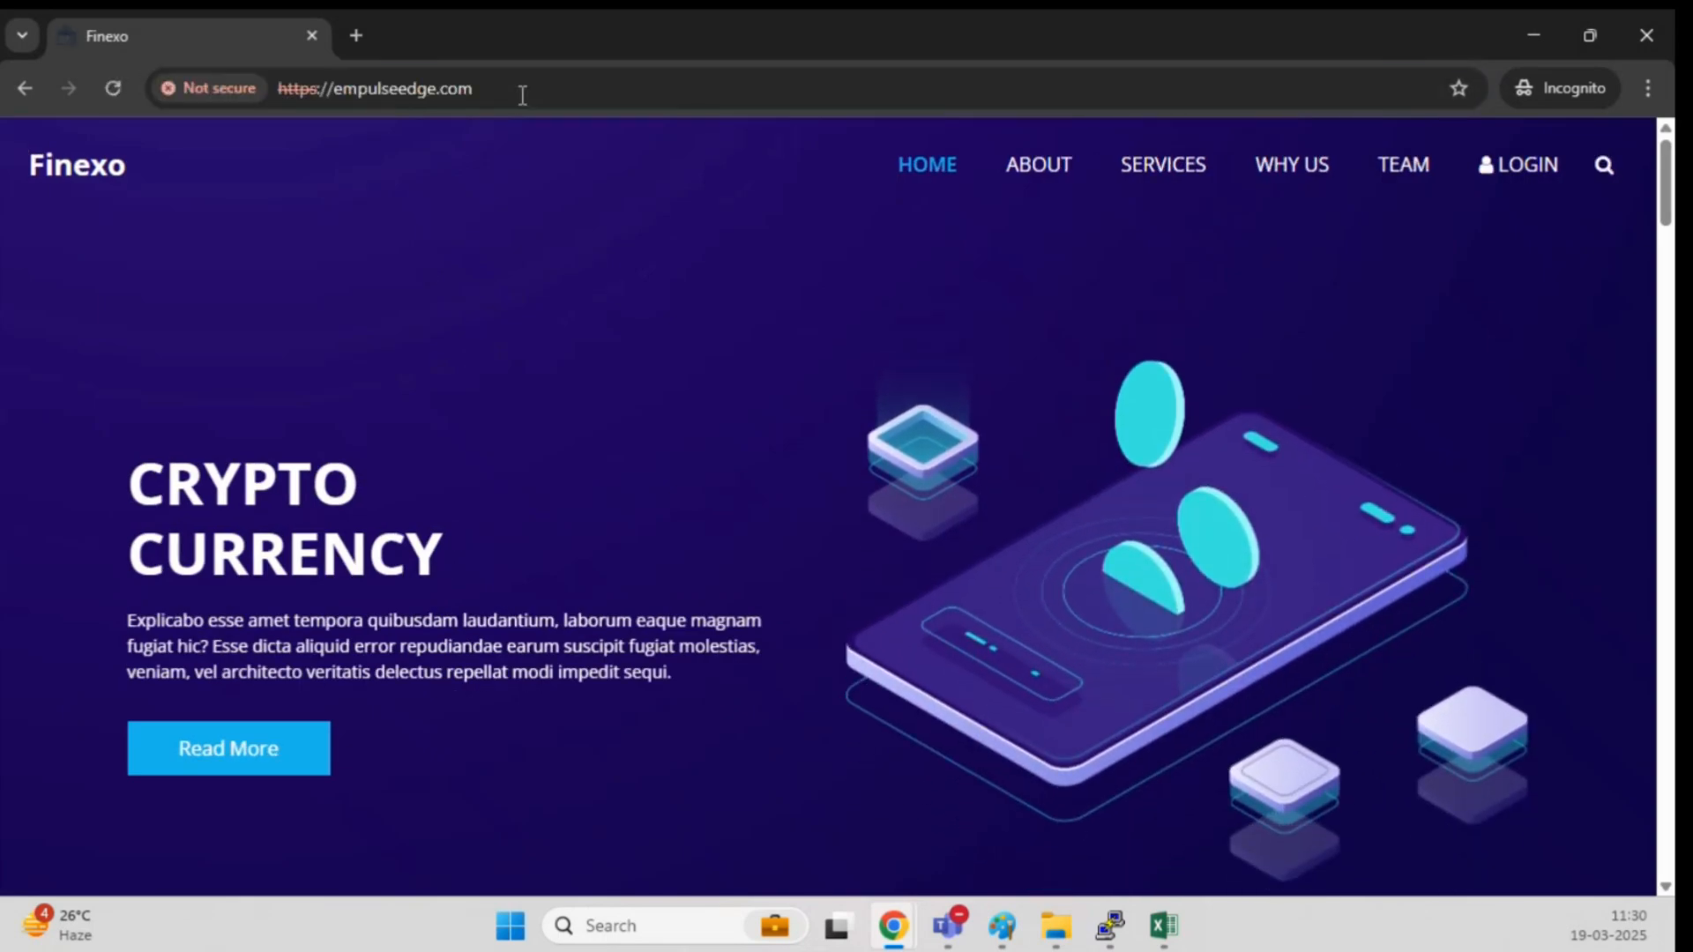
{"action": "left_click", "coordinate": [194, 88]}
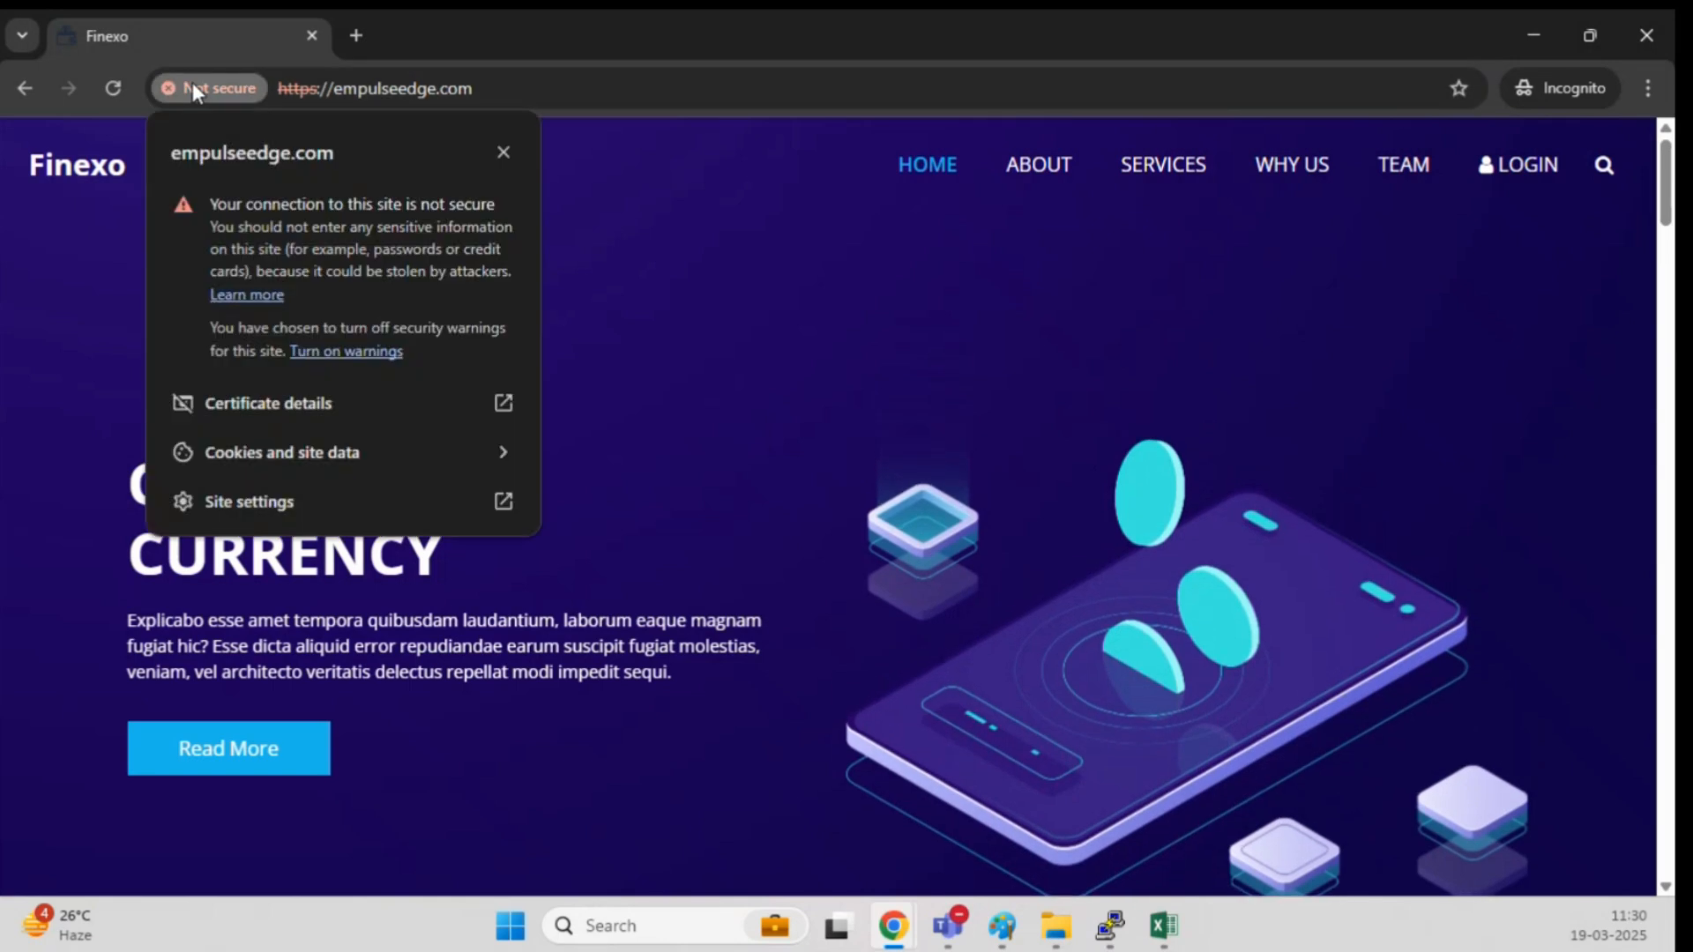
{"action": "left_click", "coordinate": [383, 408]}
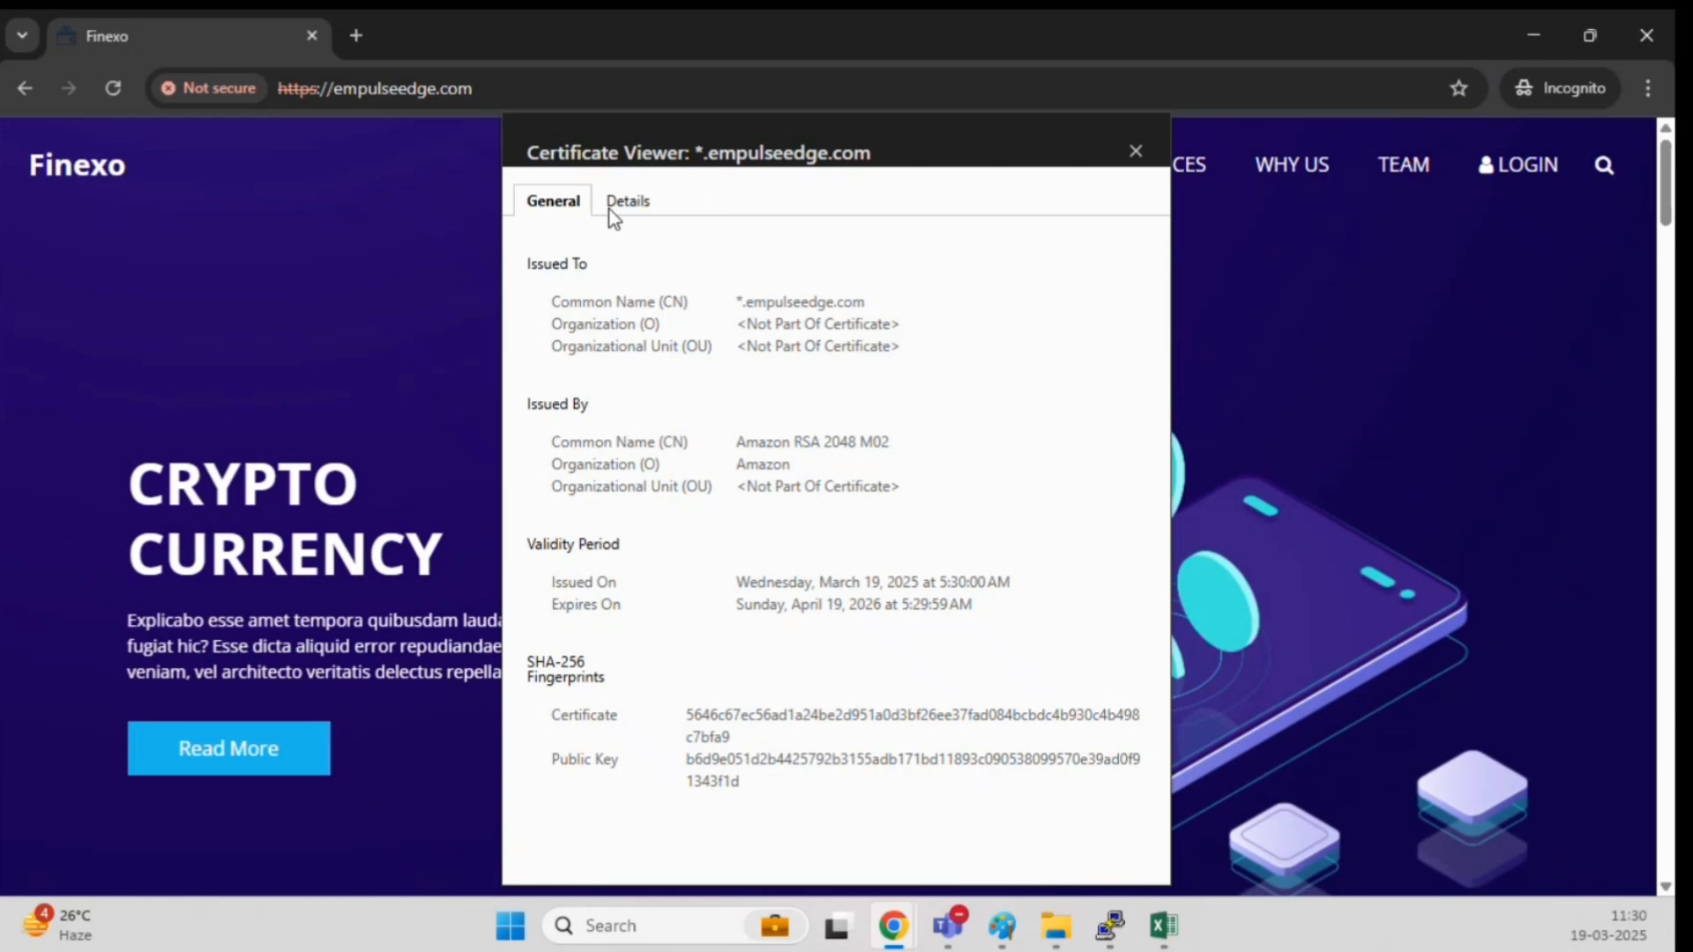
{"action": "left_click_drag", "start_coordinate": [821, 586], "coordinate": [931, 607]}
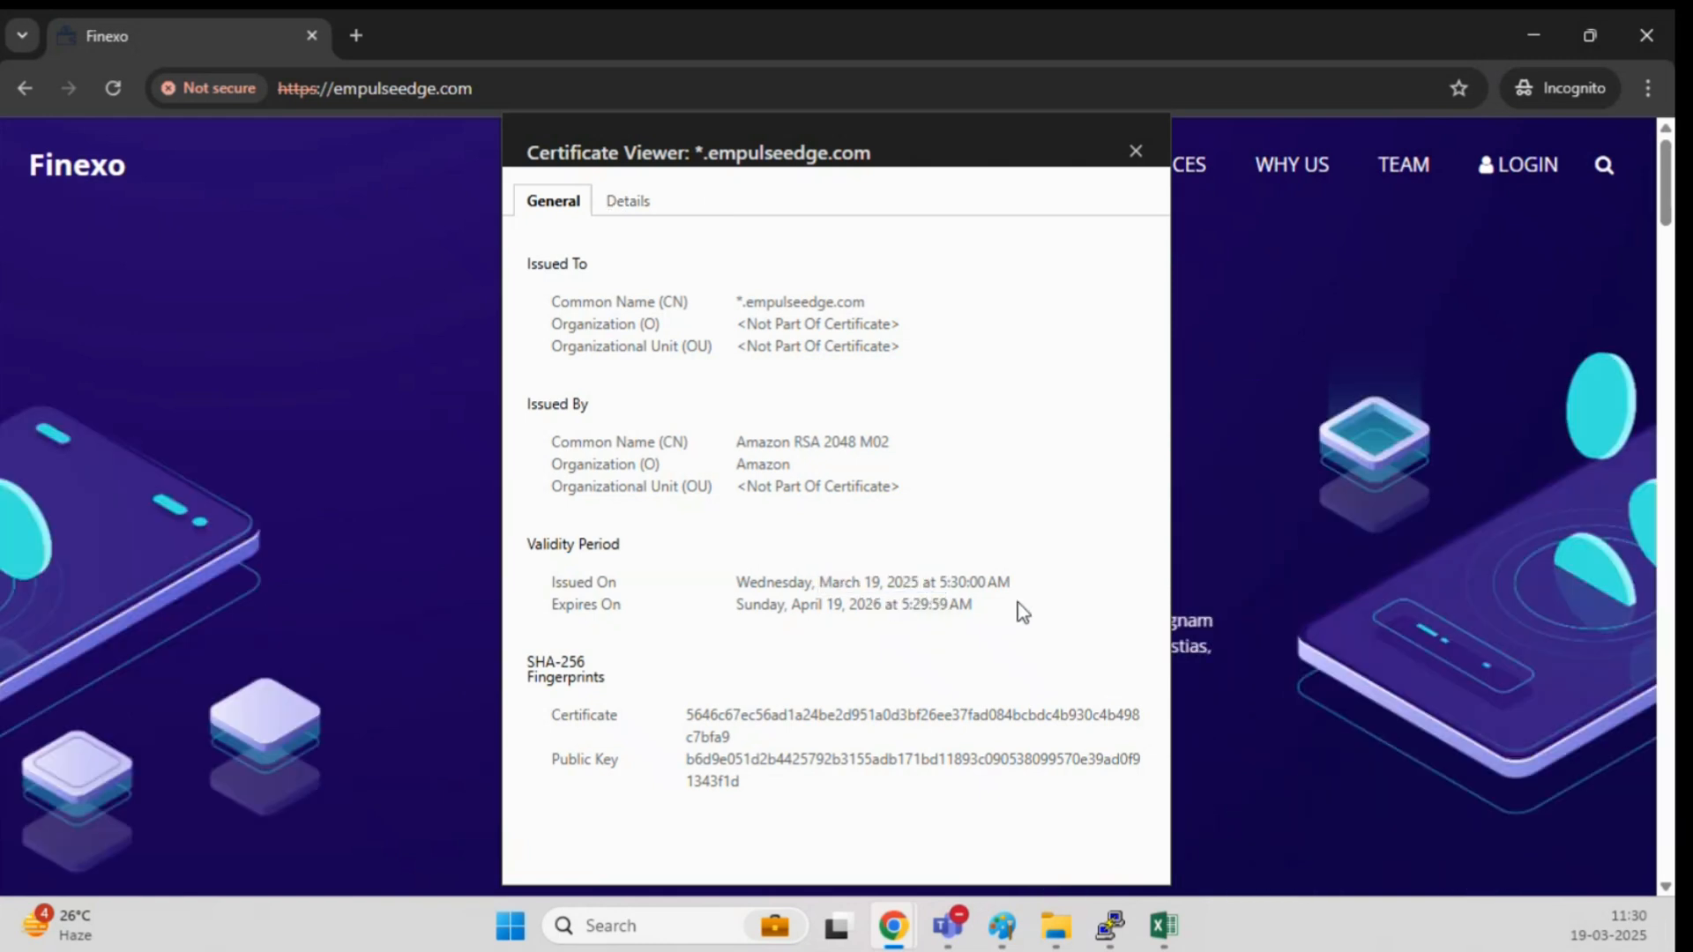
{"action": "left_click", "coordinate": [1135, 150]}
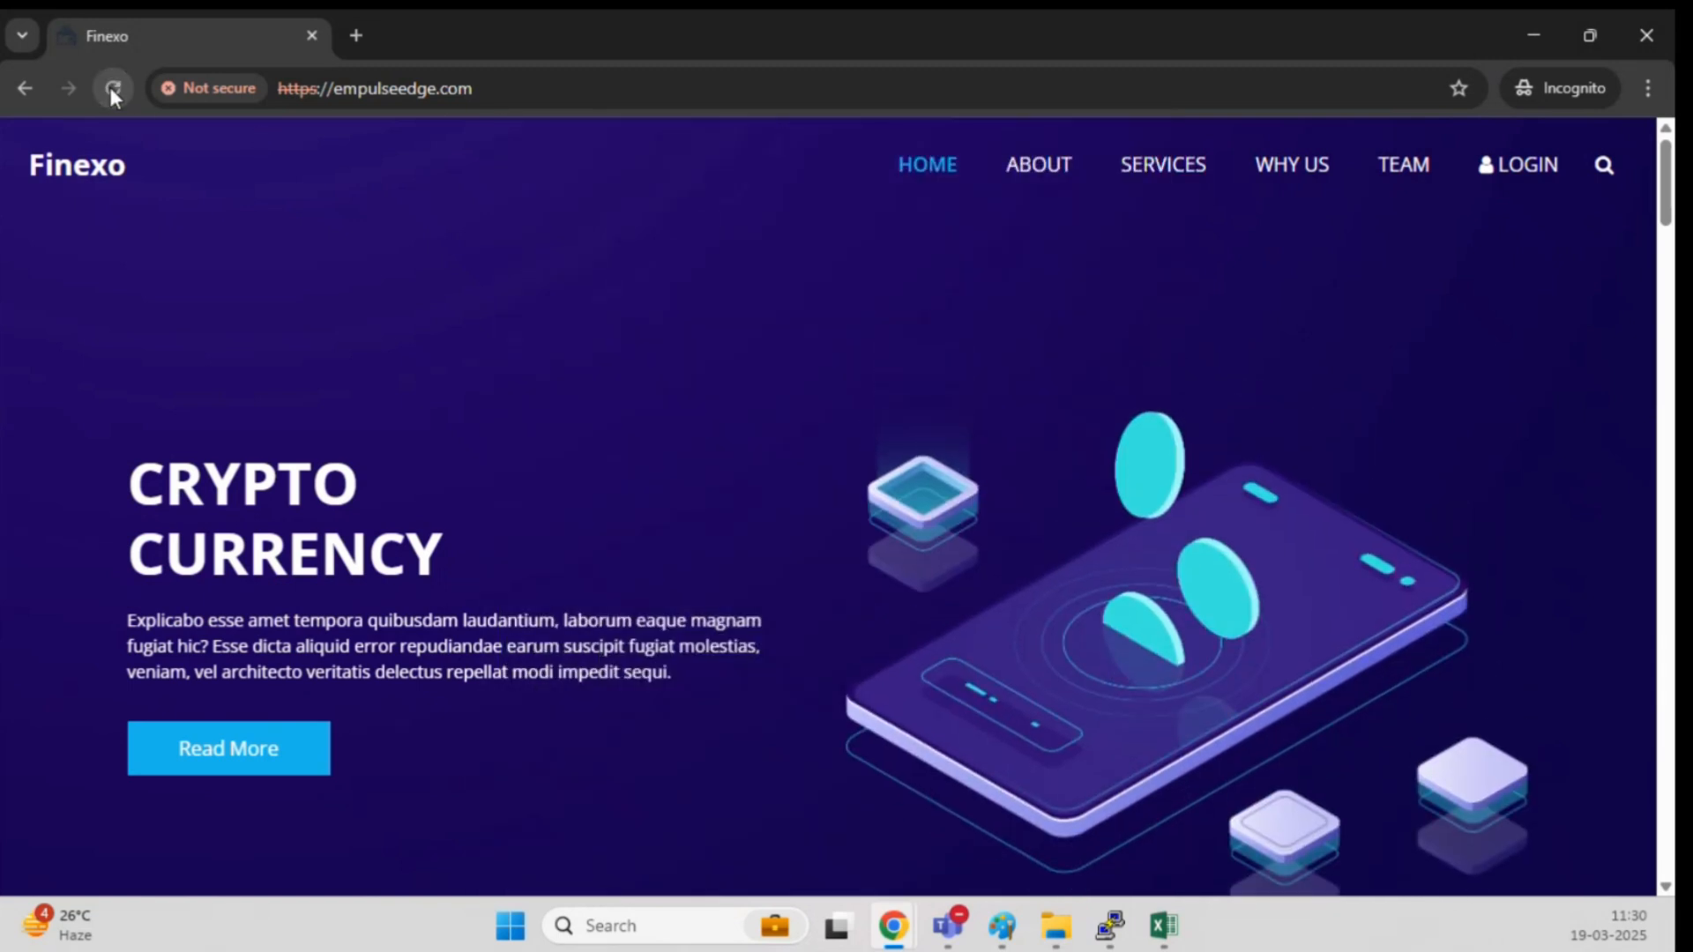
{"action": "left_click", "coordinate": [118, 88]}
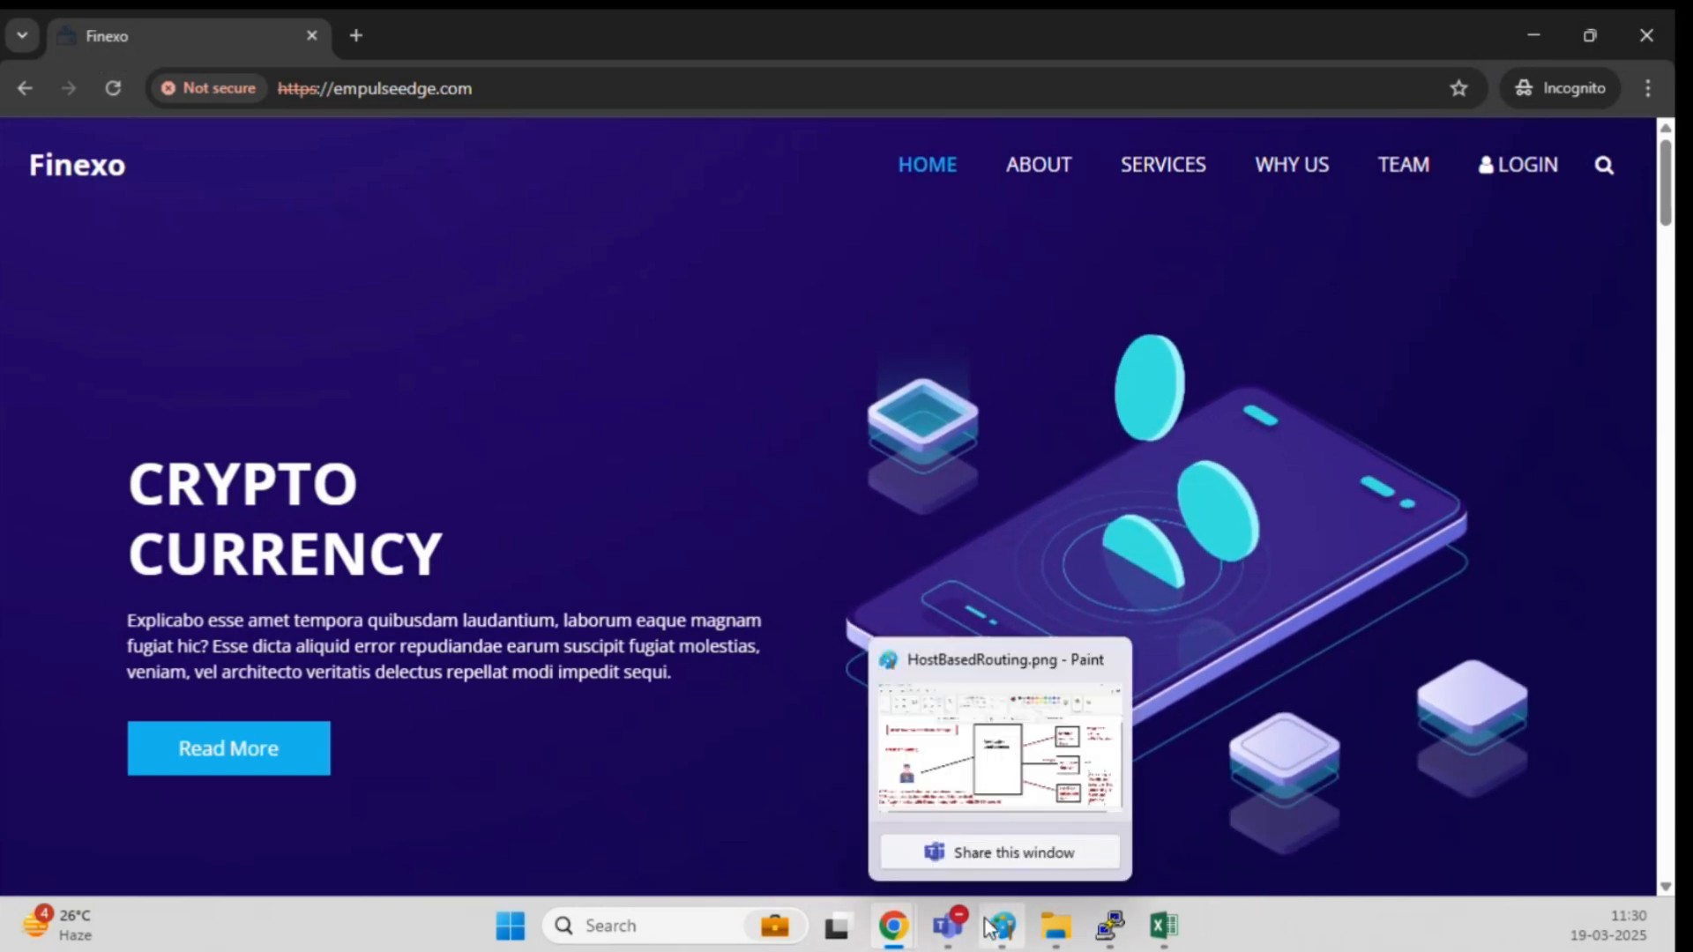
Step: Return to the regular browser window and recheck the LoadBalancer-SecurityGroup and the host-alb-crypto listeners
{"action": "mouse_move", "coordinate": [894, 926]}
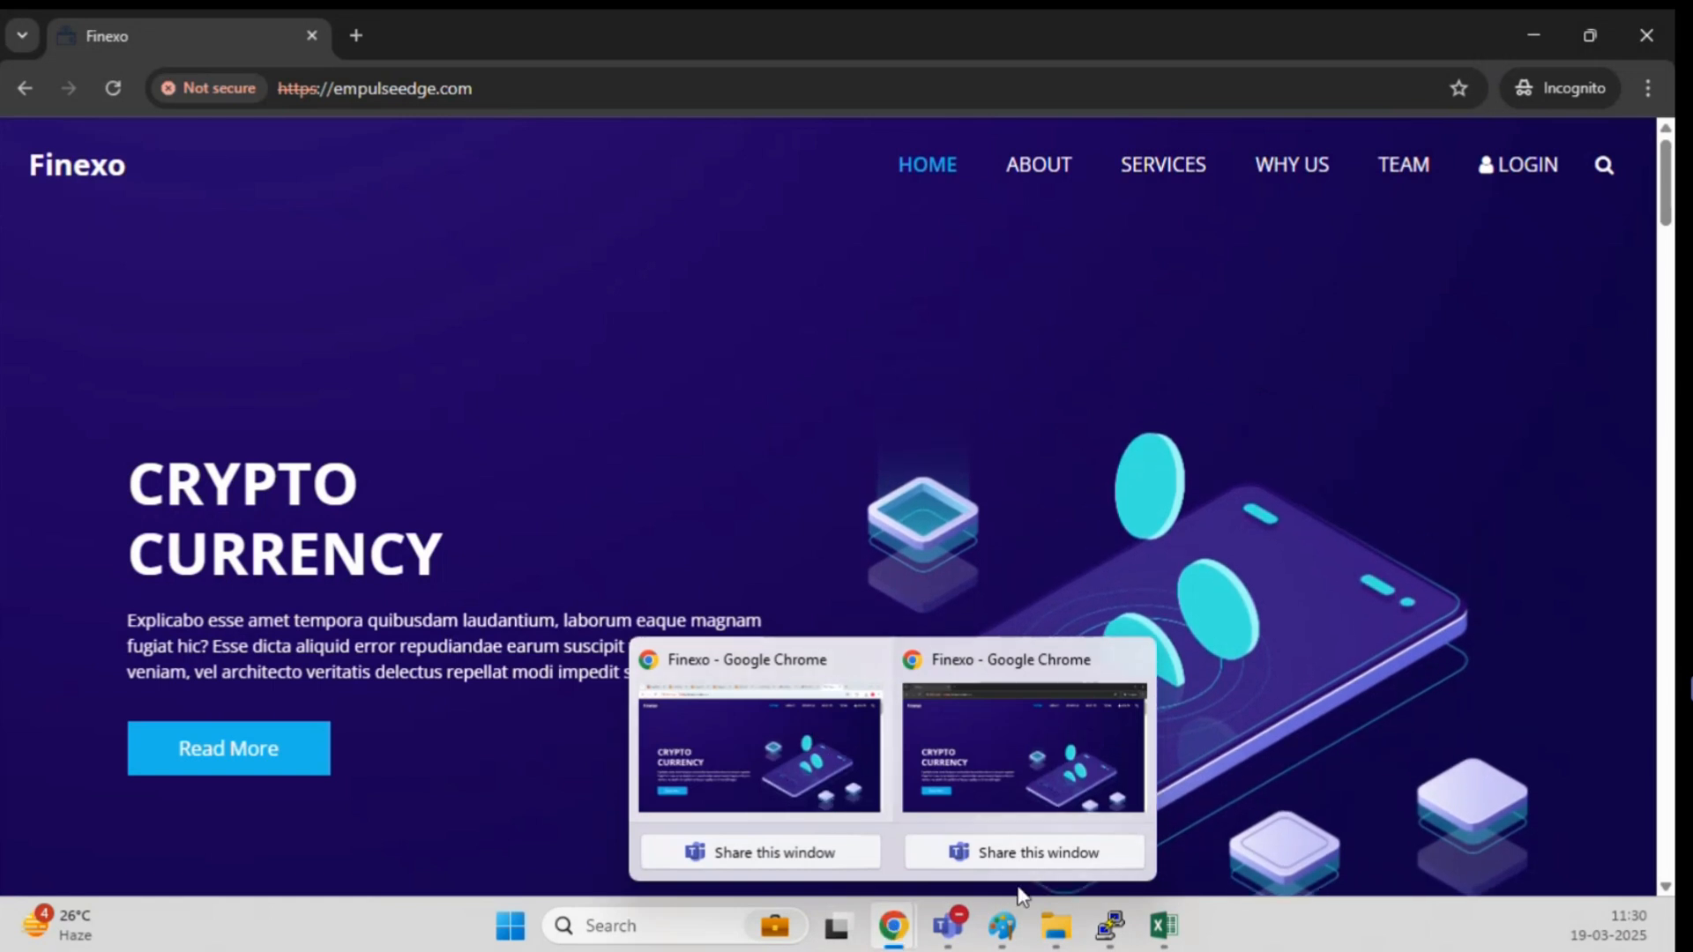
{"action": "left_click", "coordinate": [796, 776]}
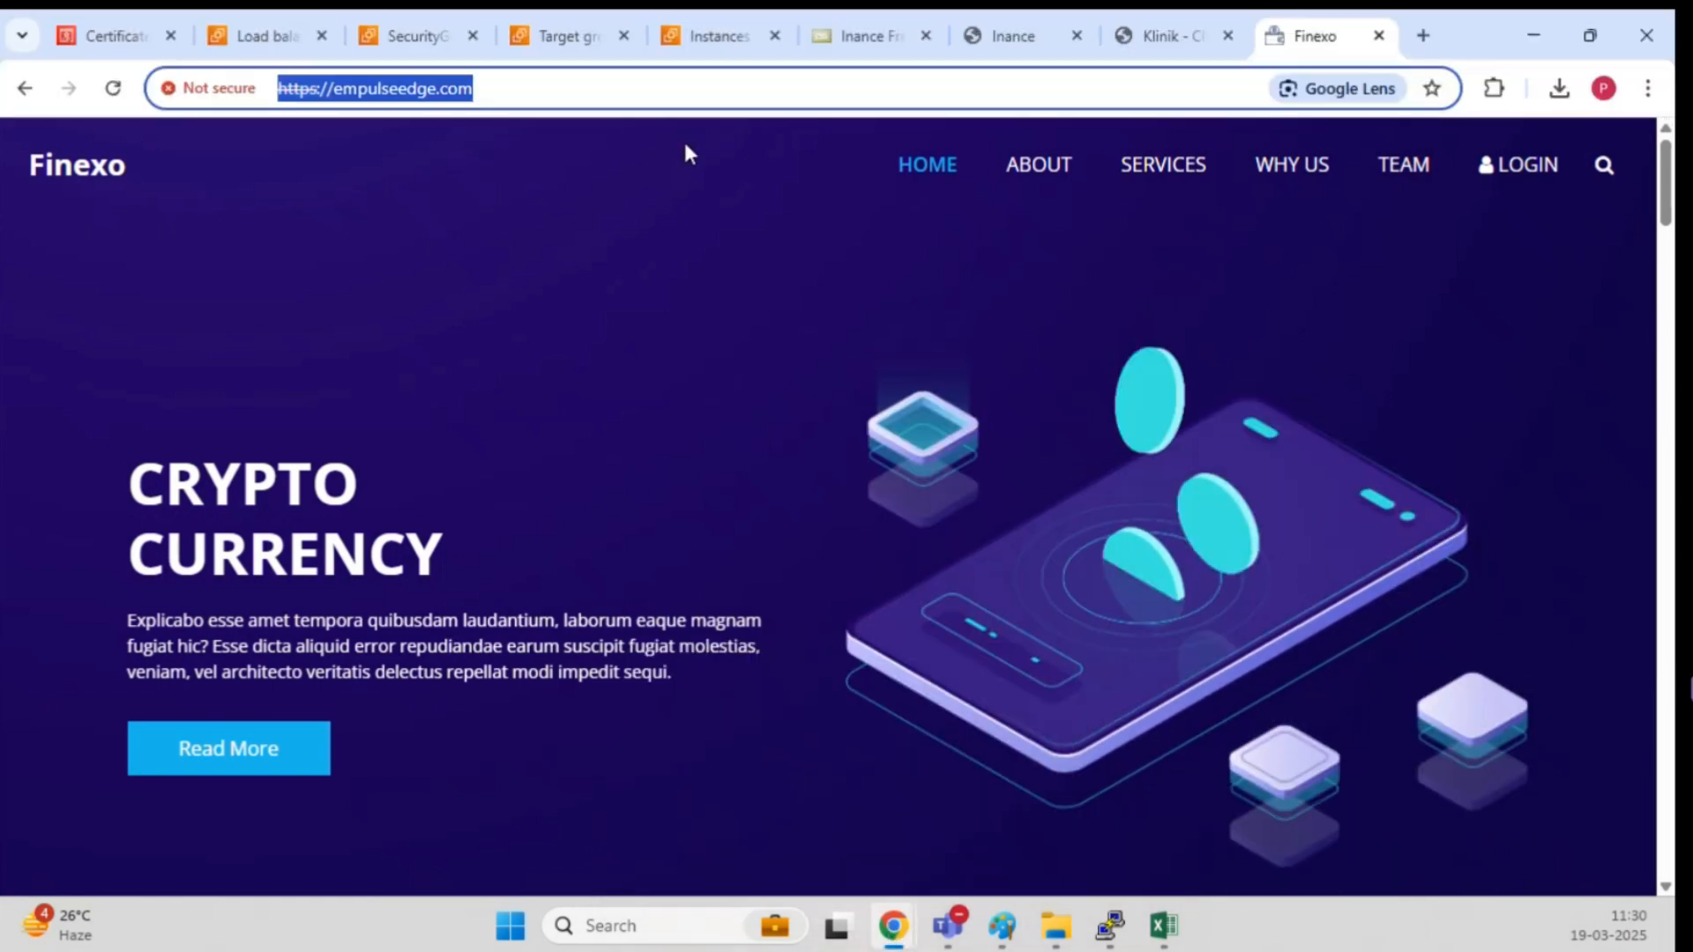
{"action": "left_click", "coordinate": [564, 34]}
{"action": "left_click", "coordinate": [370, 32]}
{"action": "left_click", "coordinate": [264, 35]}
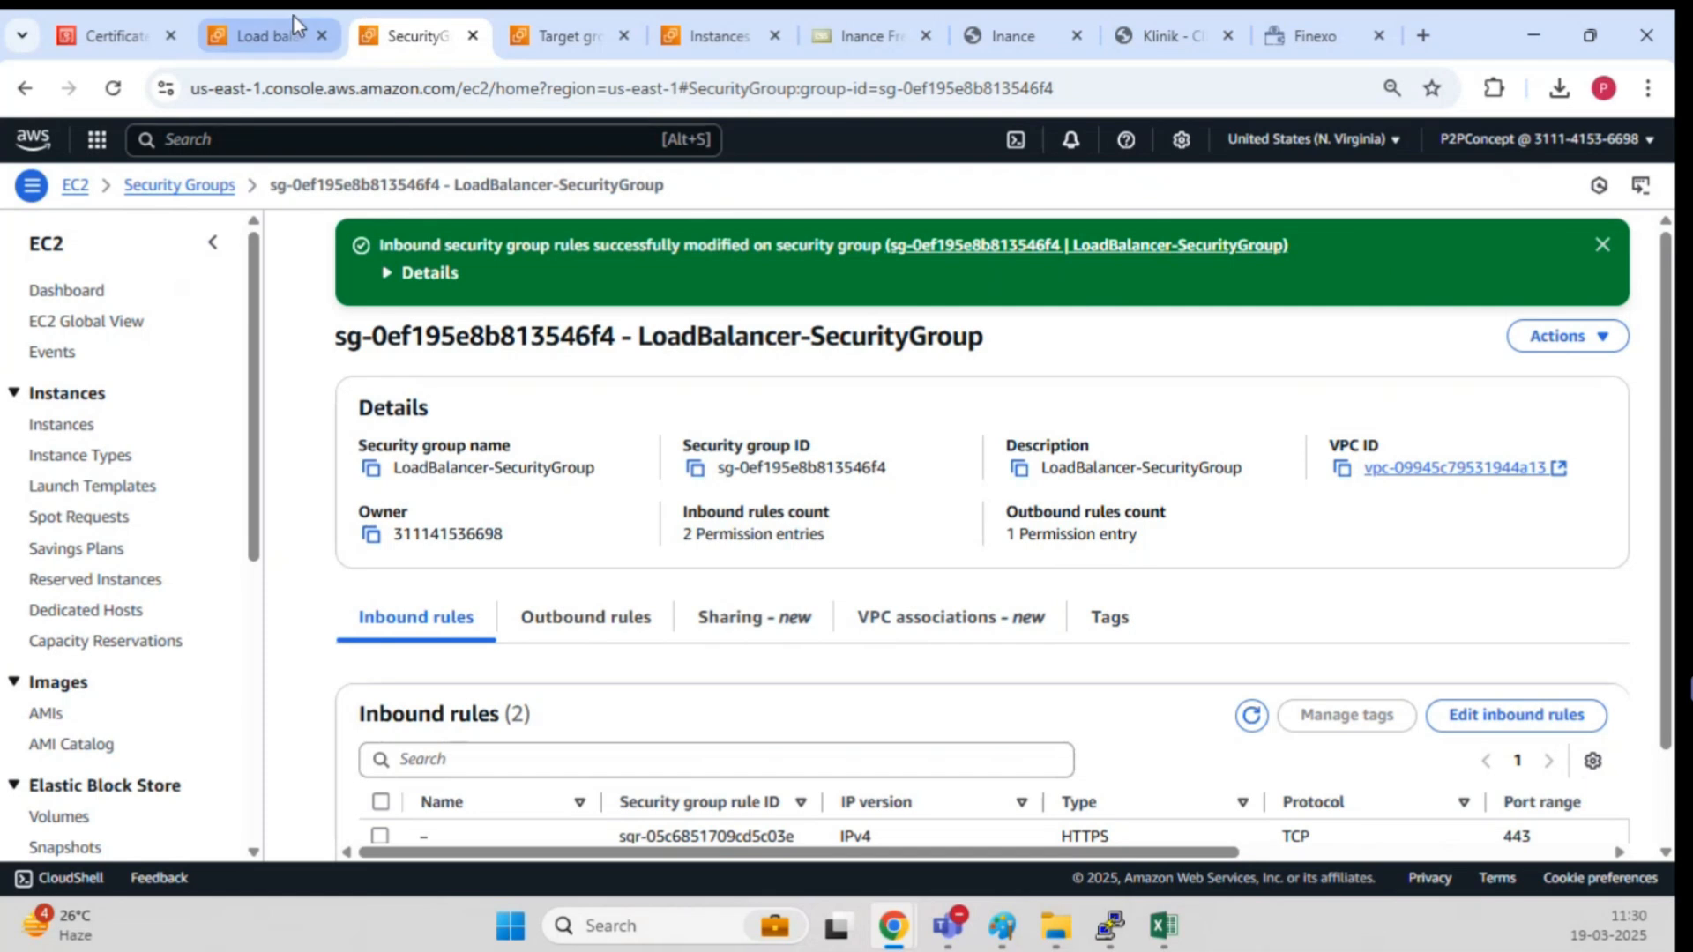
{"action": "scroll", "coordinate": [621, 234], "scroll_direction": "up", "scroll_amount": 5}
{"action": "scroll", "coordinate": [622, 230], "scroll_direction": "down", "scroll_amount": 5}
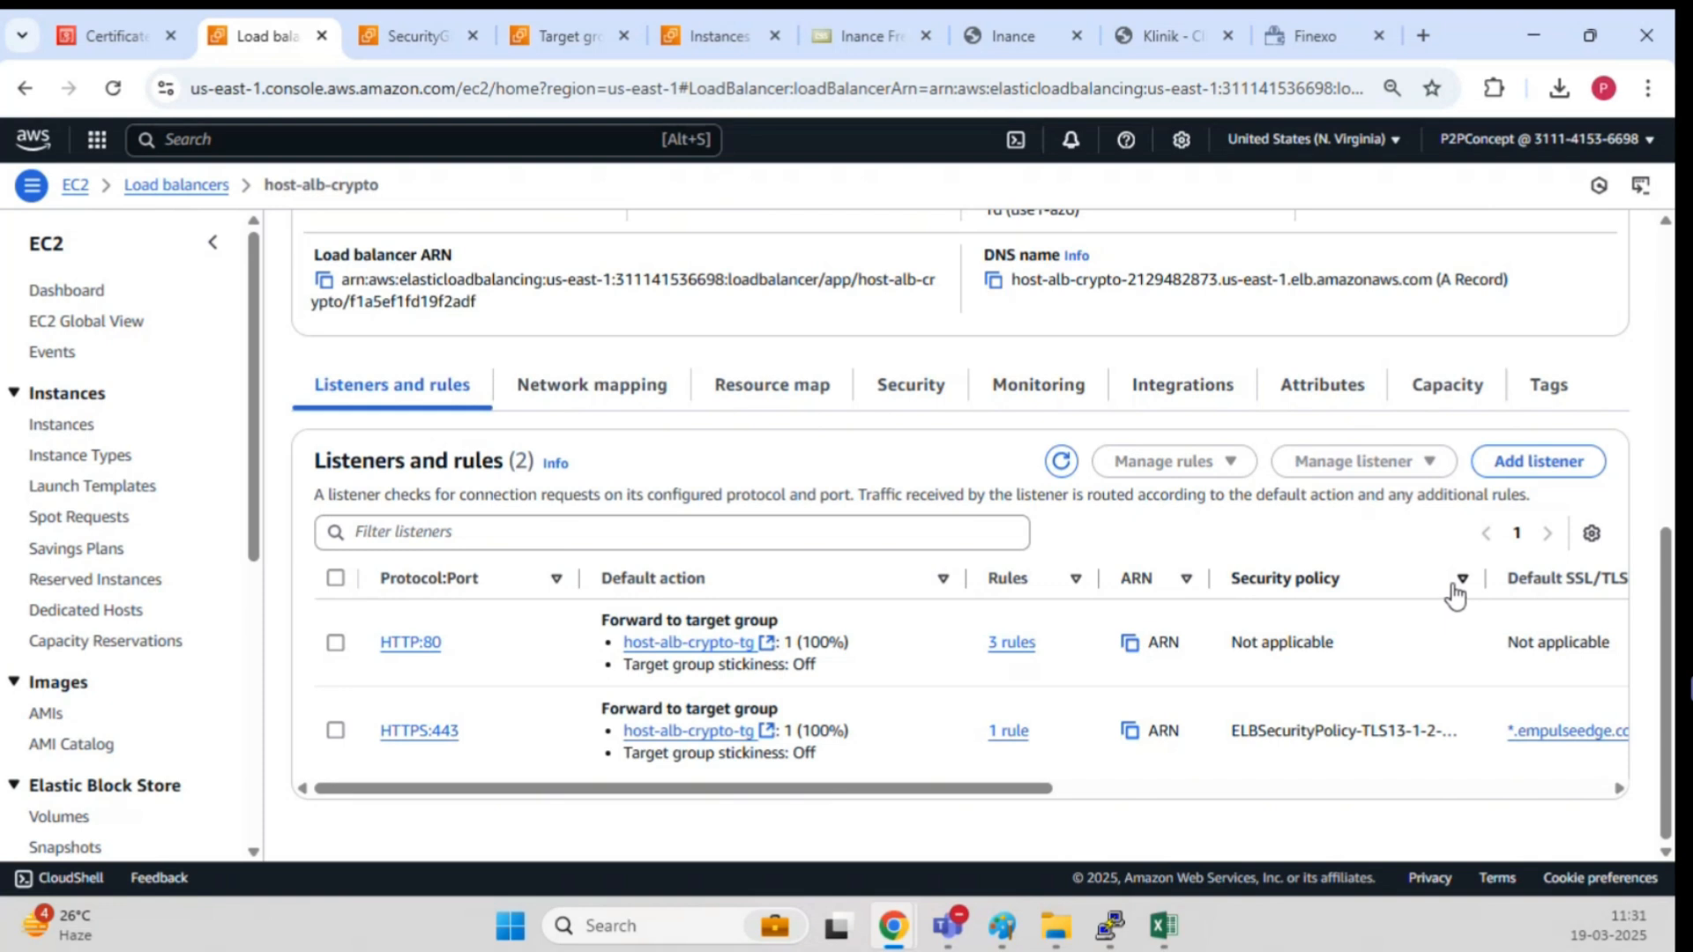
{"action": "left_click", "coordinate": [1314, 36]}
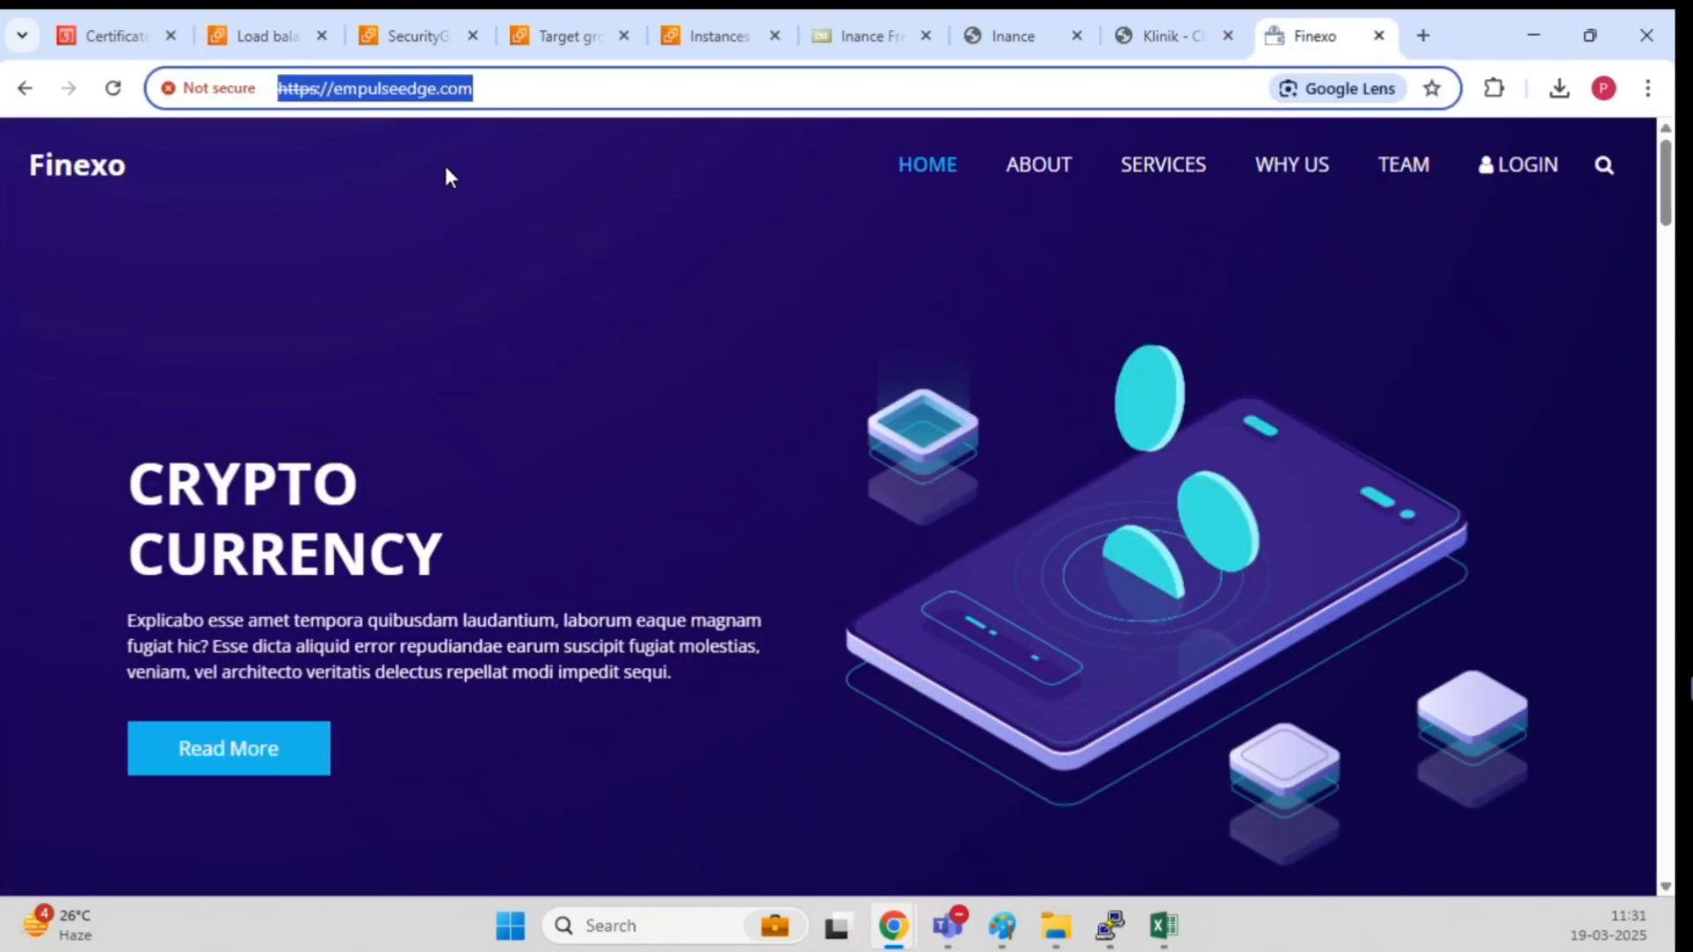
{"action": "left_click", "coordinate": [500, 93]}
{"action": "key", "text": "Return"}
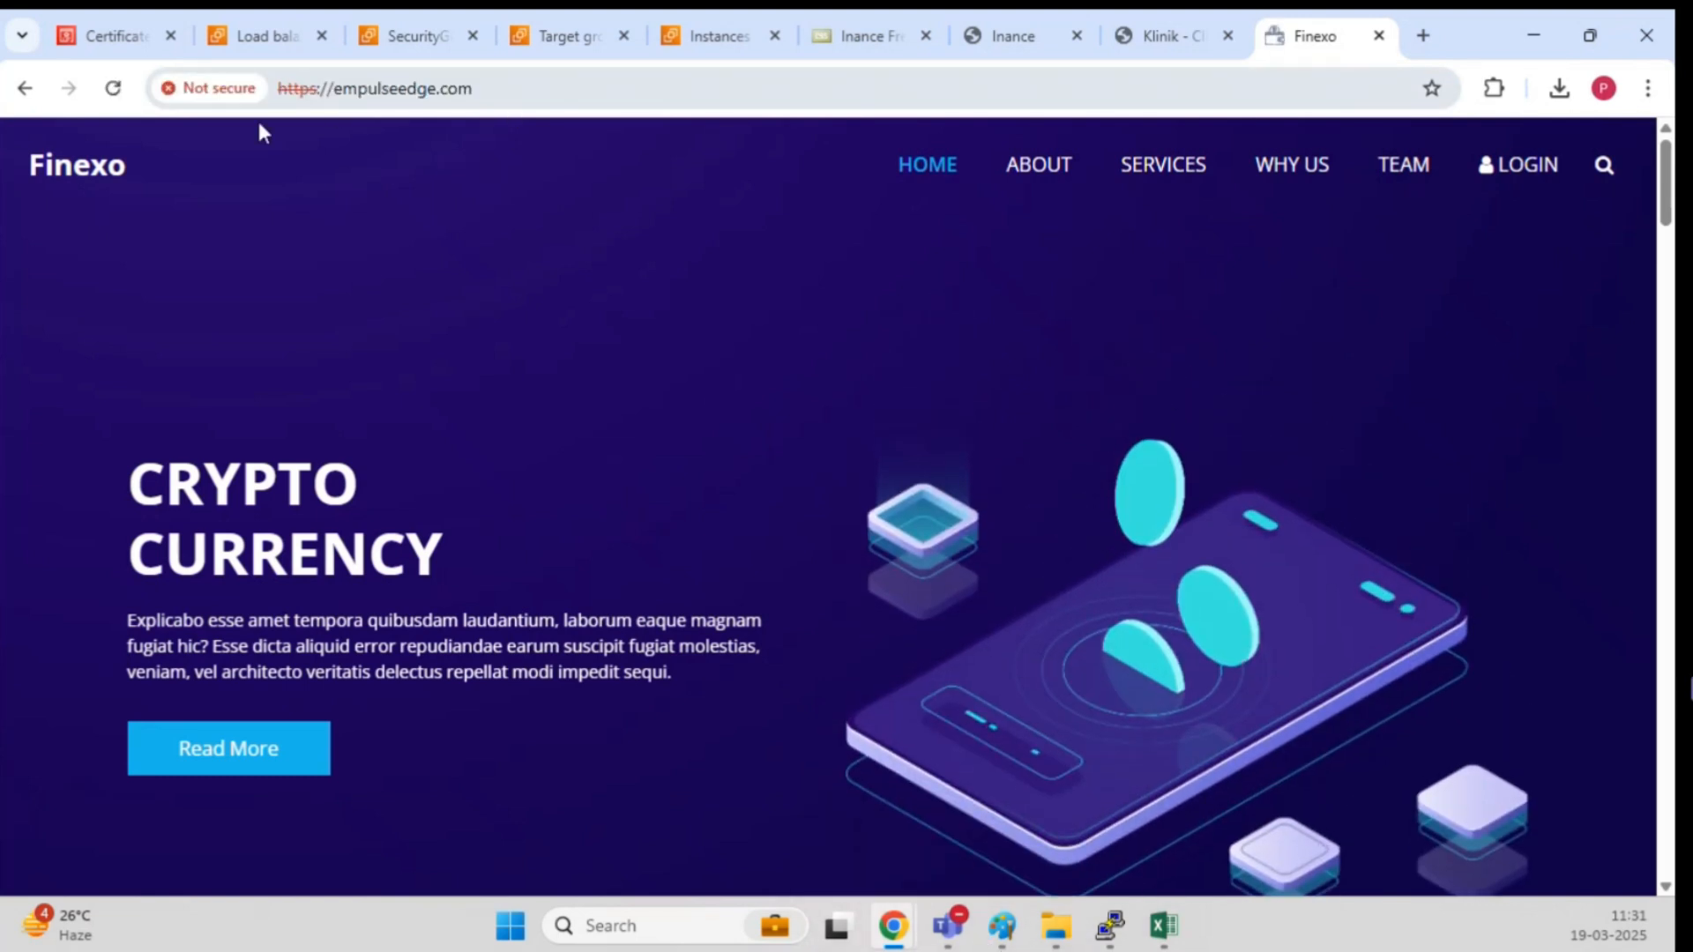
{"action": "left_click", "coordinate": [211, 90]}
{"action": "left_click", "coordinate": [500, 154]}
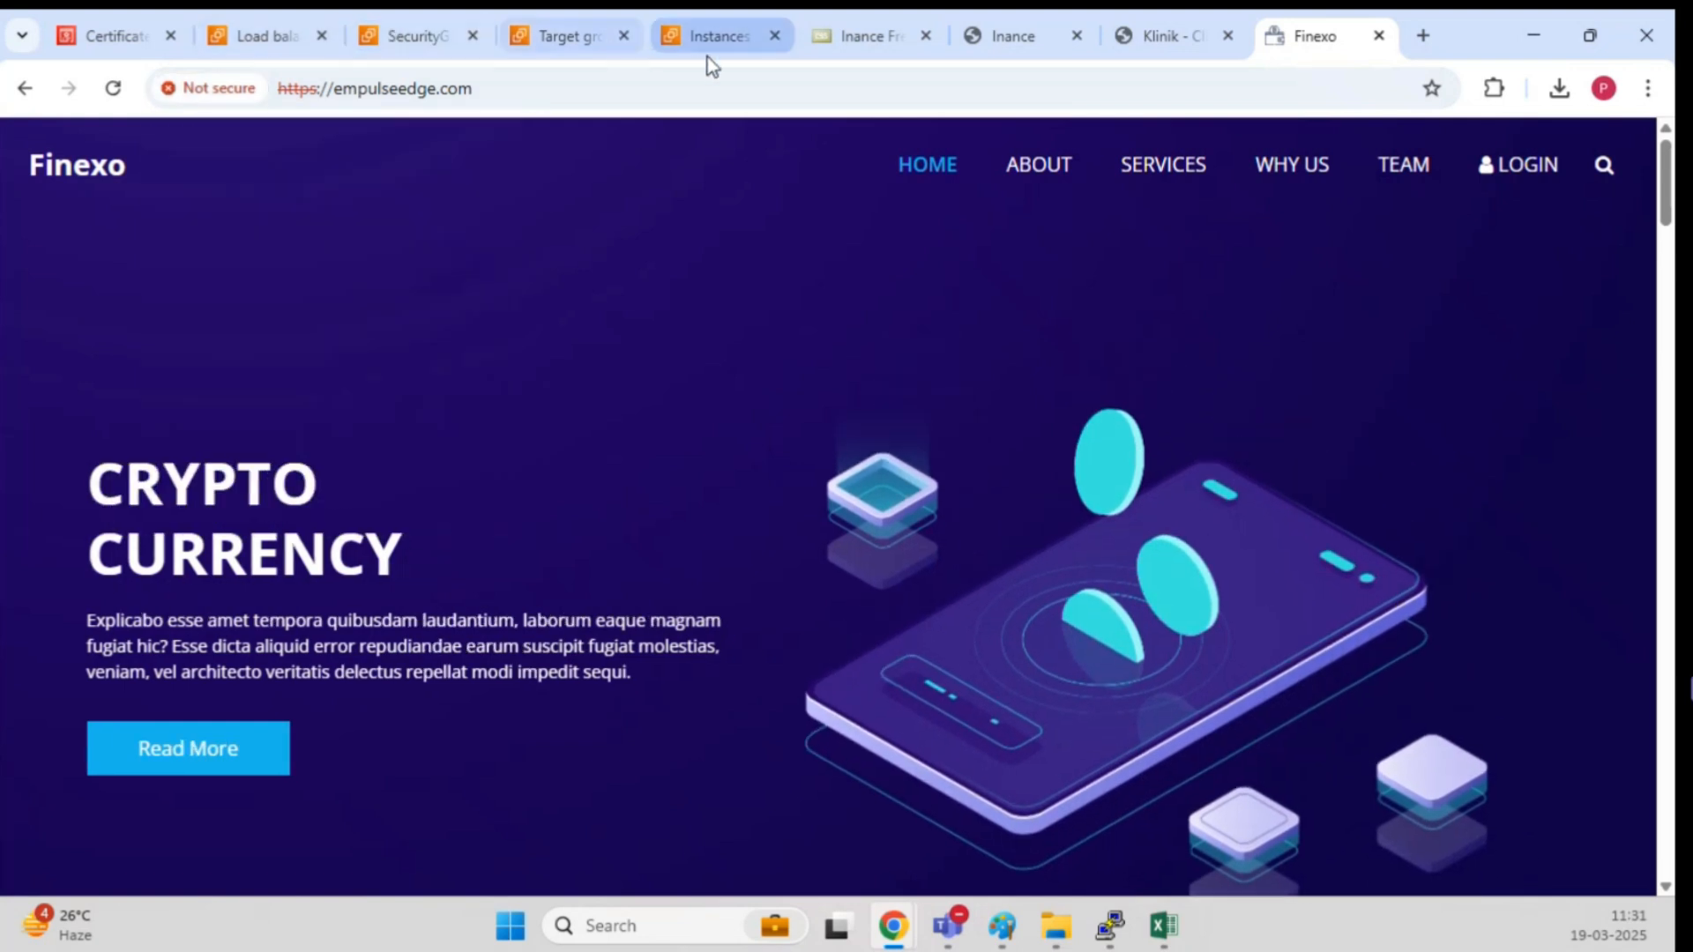
Step: Return to AWS Certificate Manager and list all certificates to compare their domains and status
{"action": "left_click", "coordinate": [392, 37]}
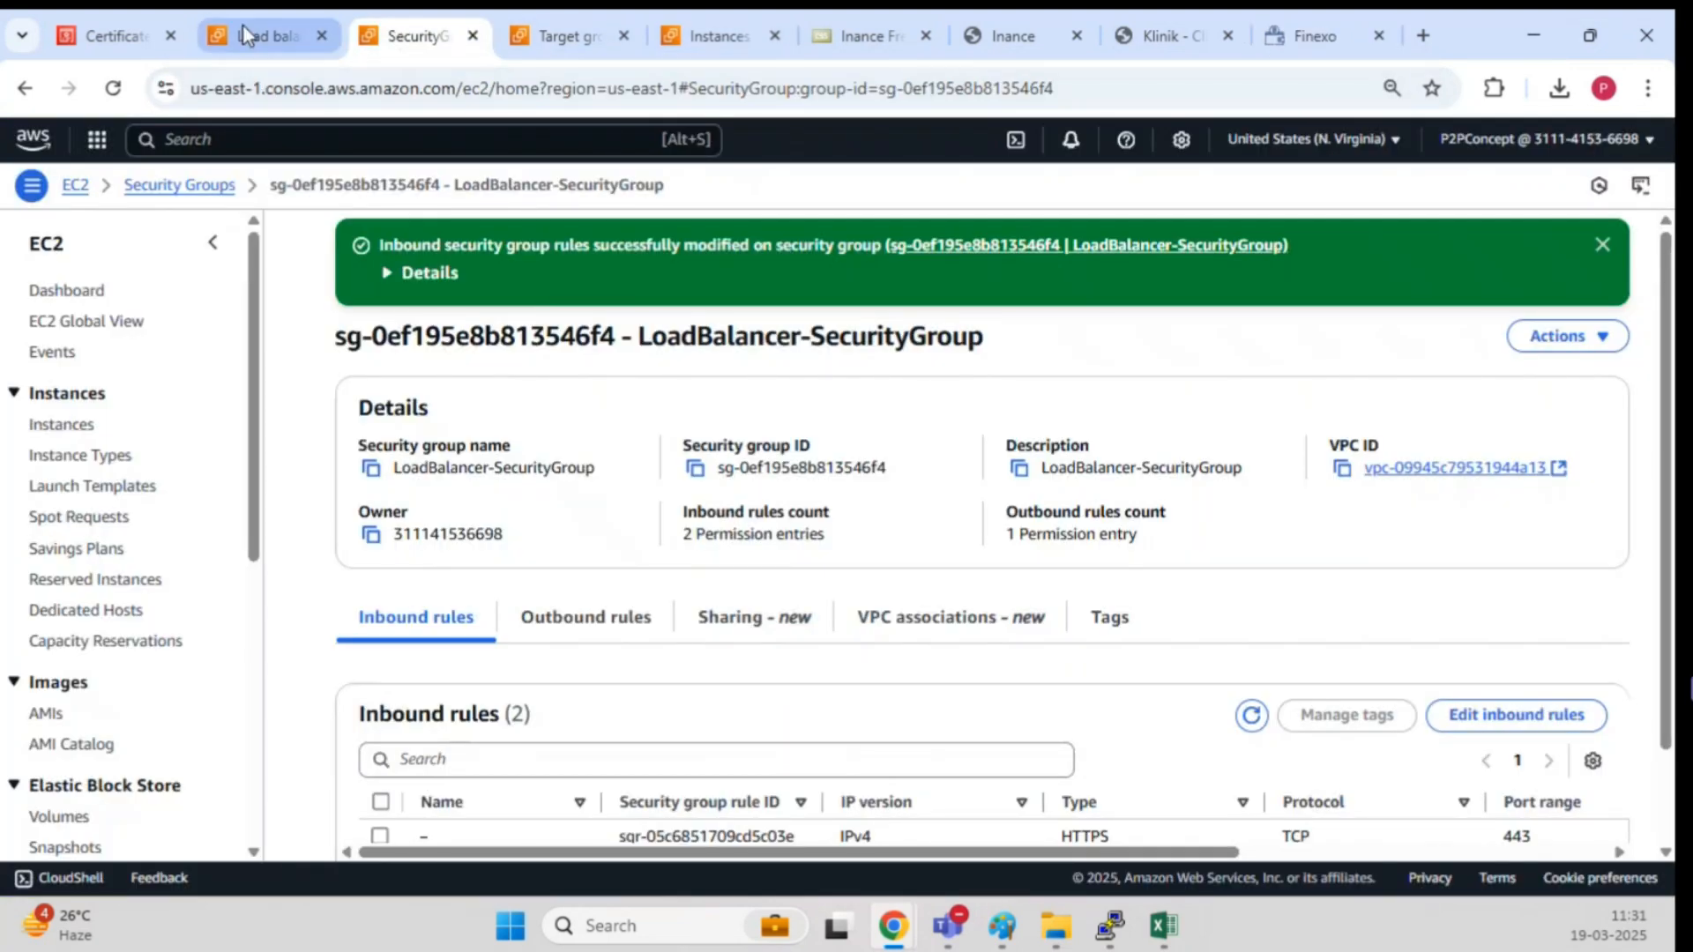
{"action": "left_click", "coordinate": [241, 27]}
{"action": "left_click", "coordinate": [95, 38]}
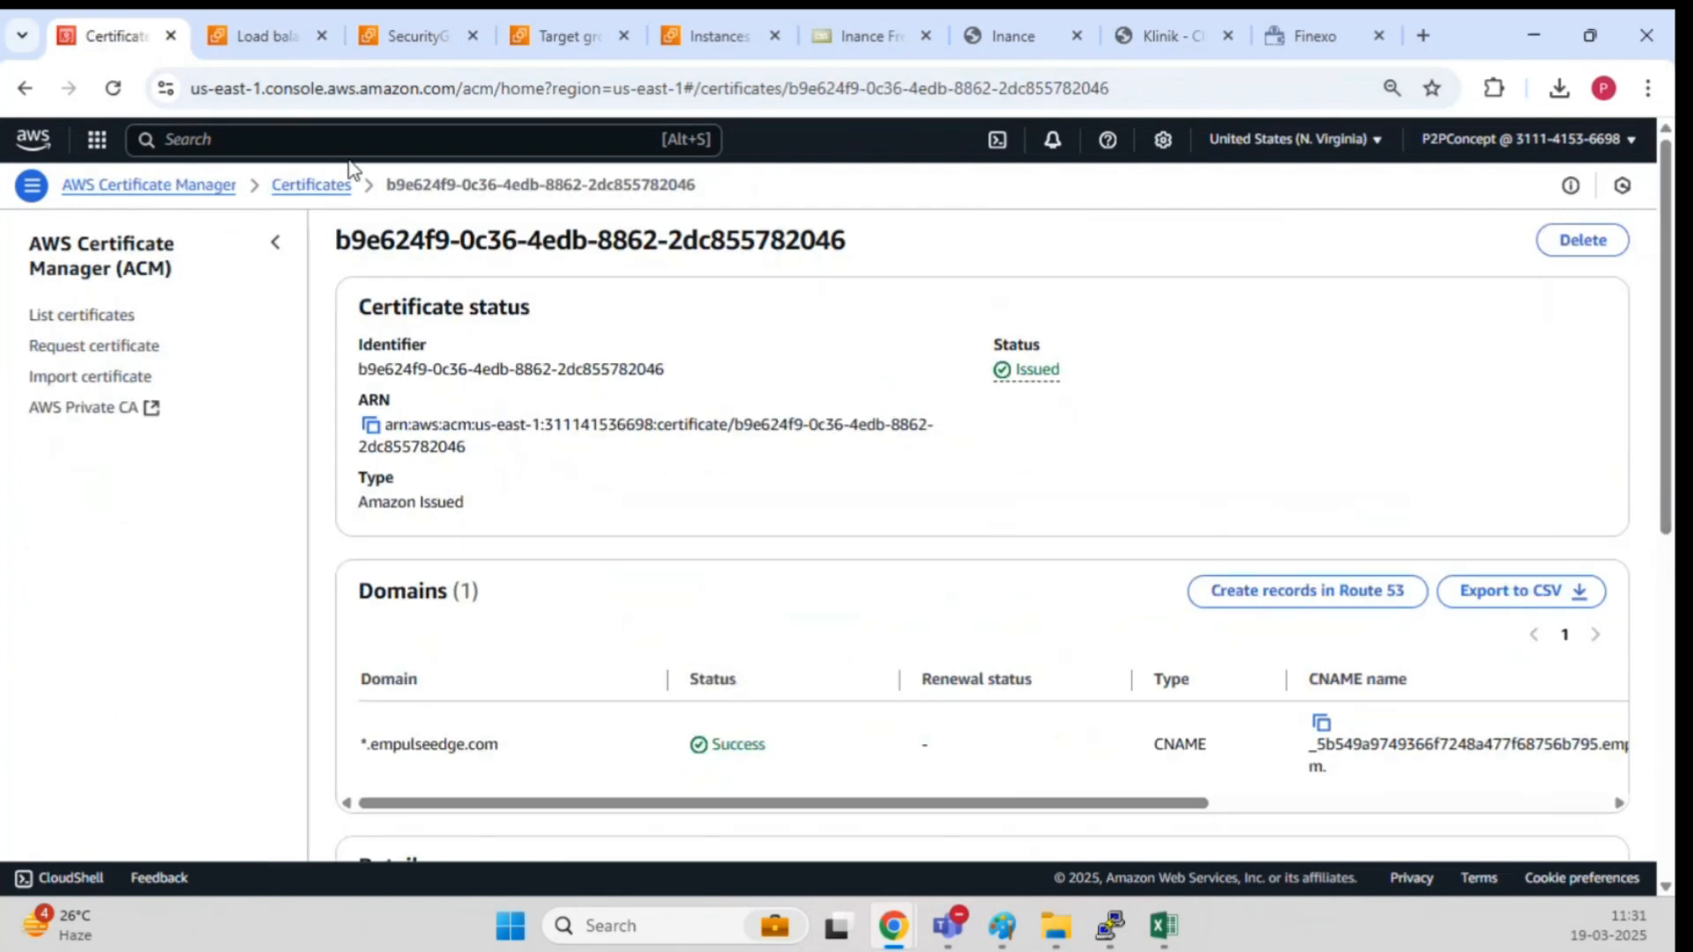
{"action": "left_click", "coordinate": [310, 184]}
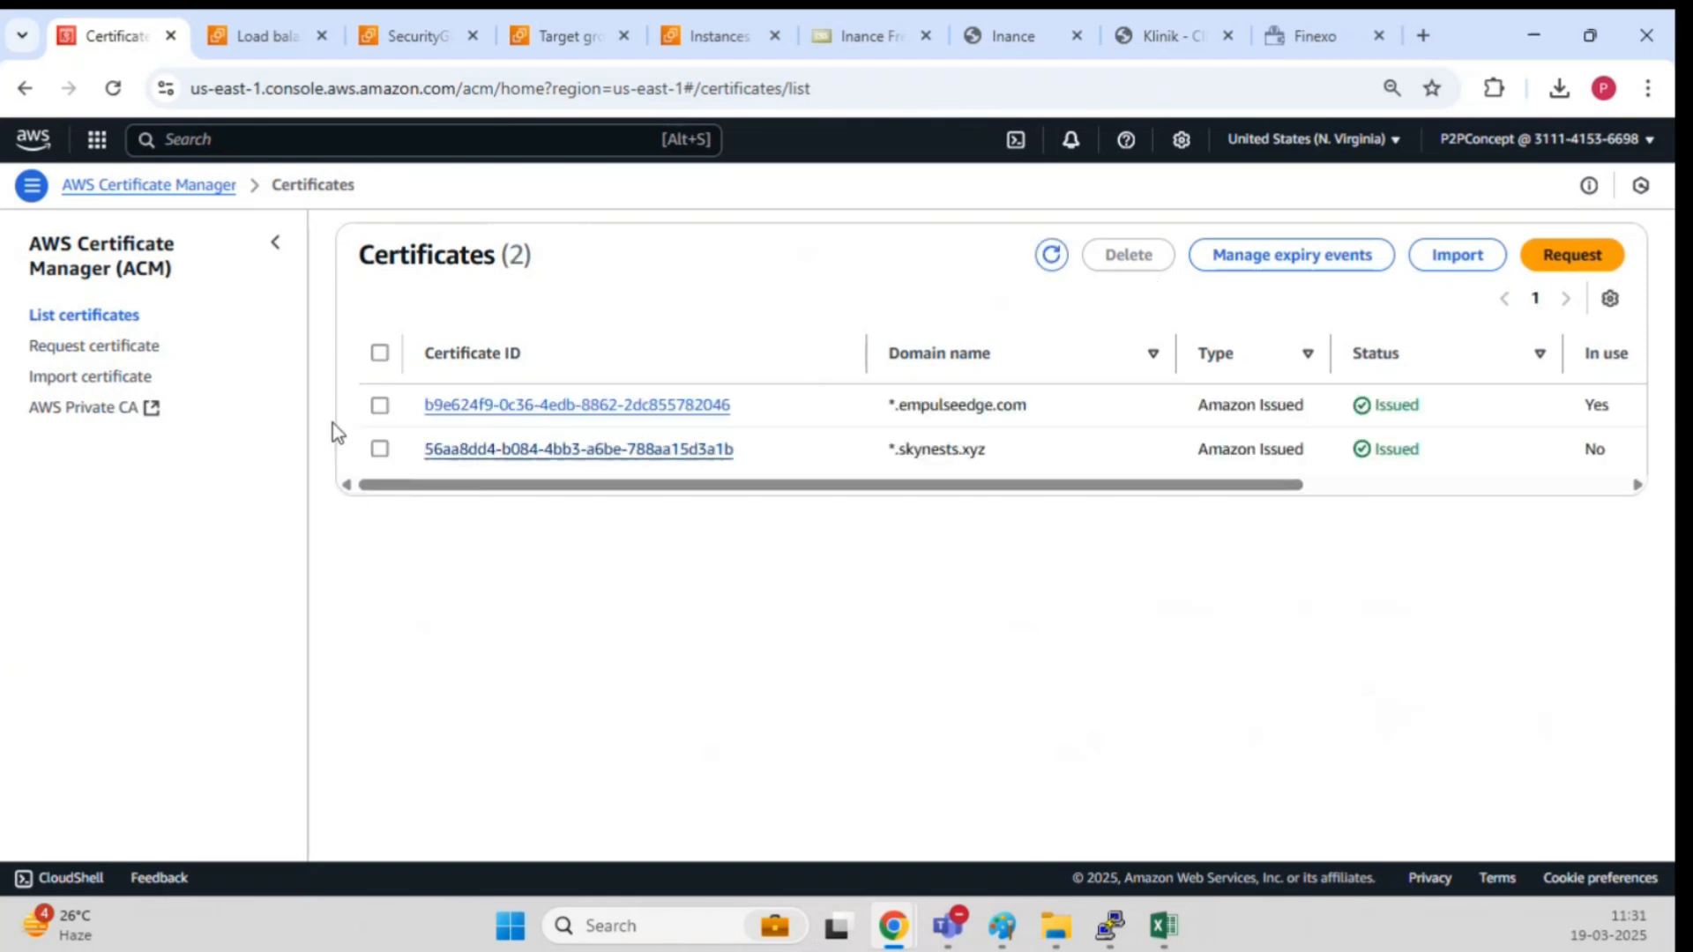
{"action": "left_click_drag", "start_coordinate": [940, 490], "coordinate": [650, 492]}
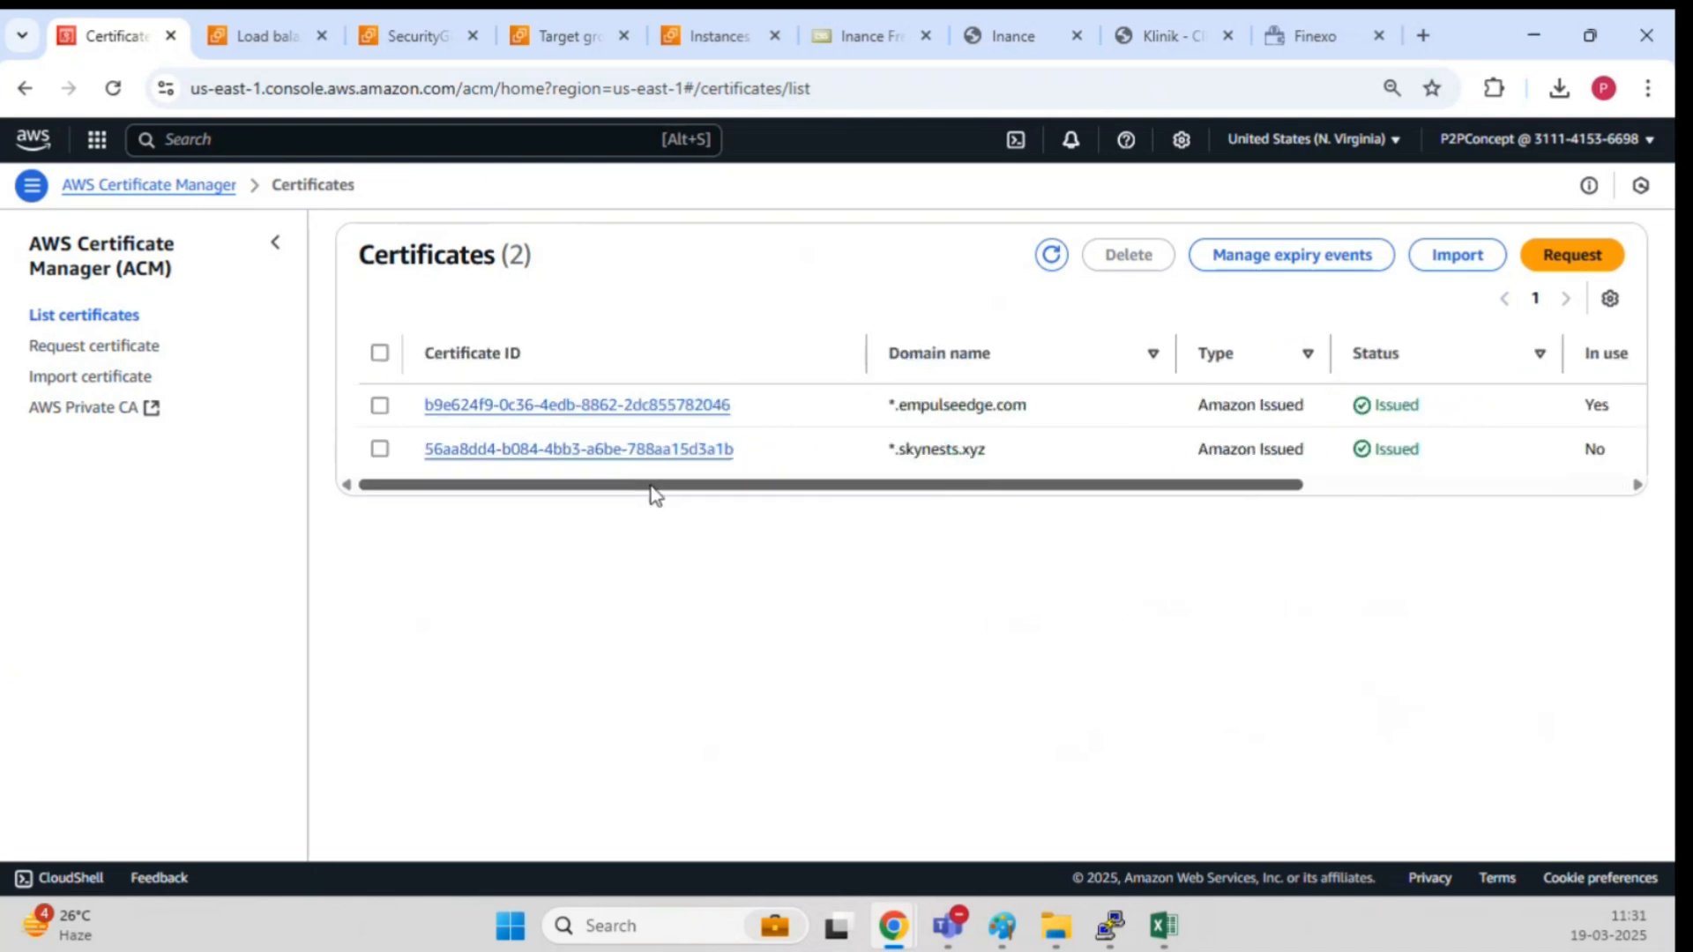
Step: Open the *.empulseedge.com certificate and review its status, domains and details
{"action": "left_click", "coordinate": [379, 406]}
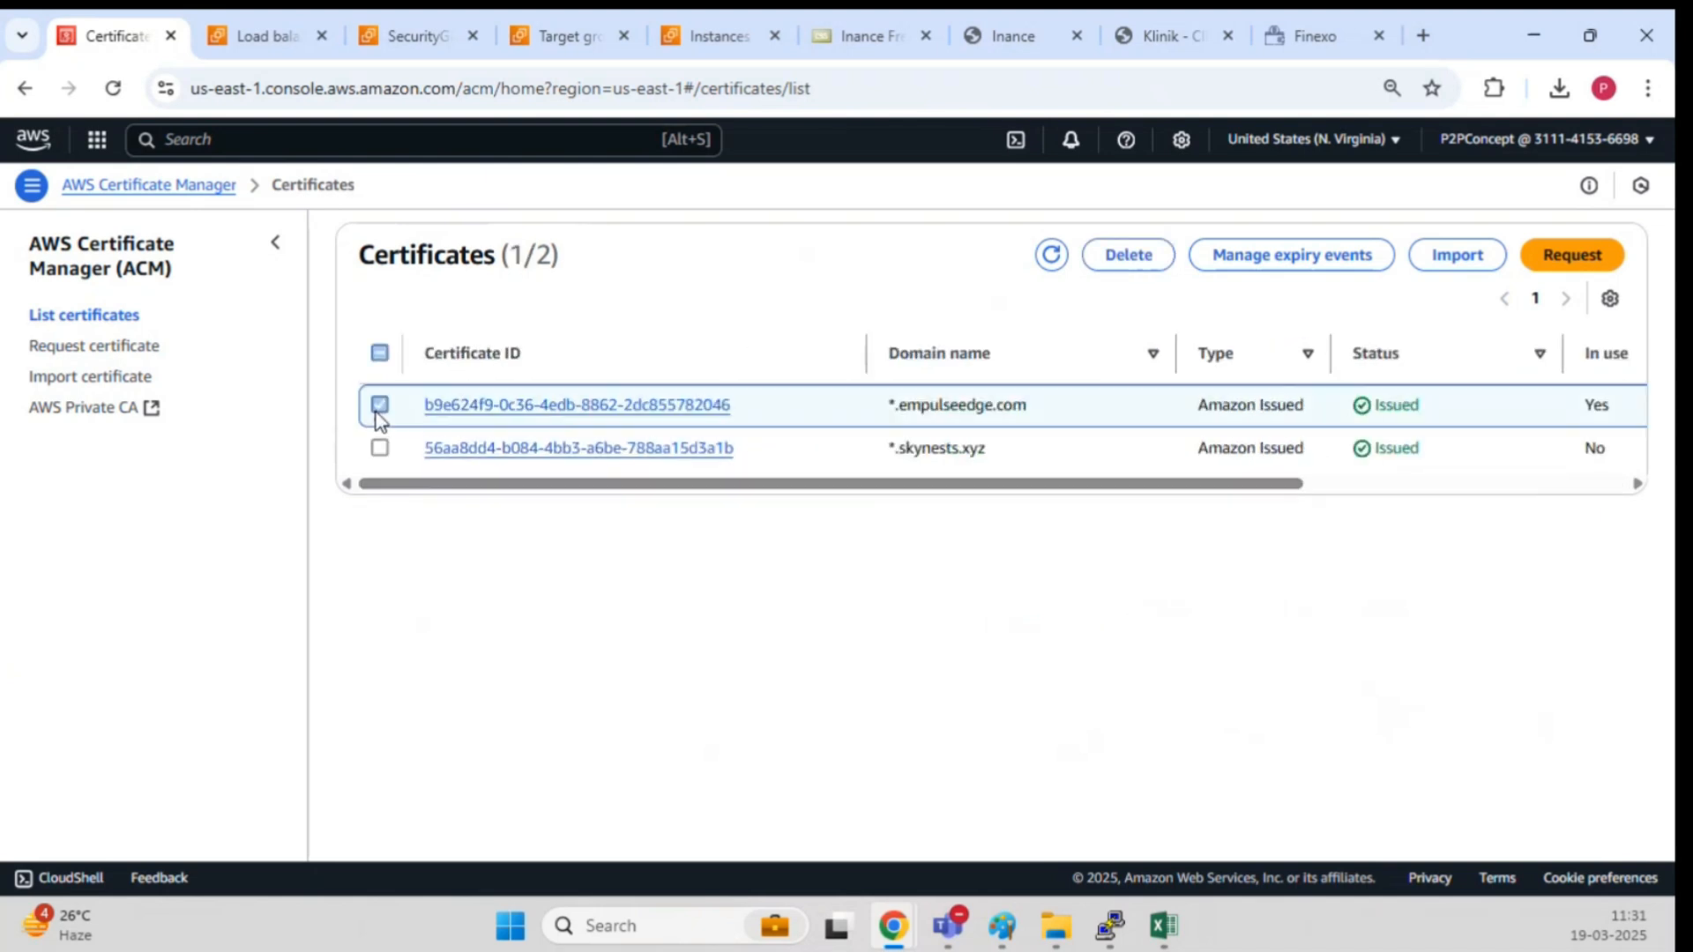
{"action": "left_click", "coordinate": [528, 406]}
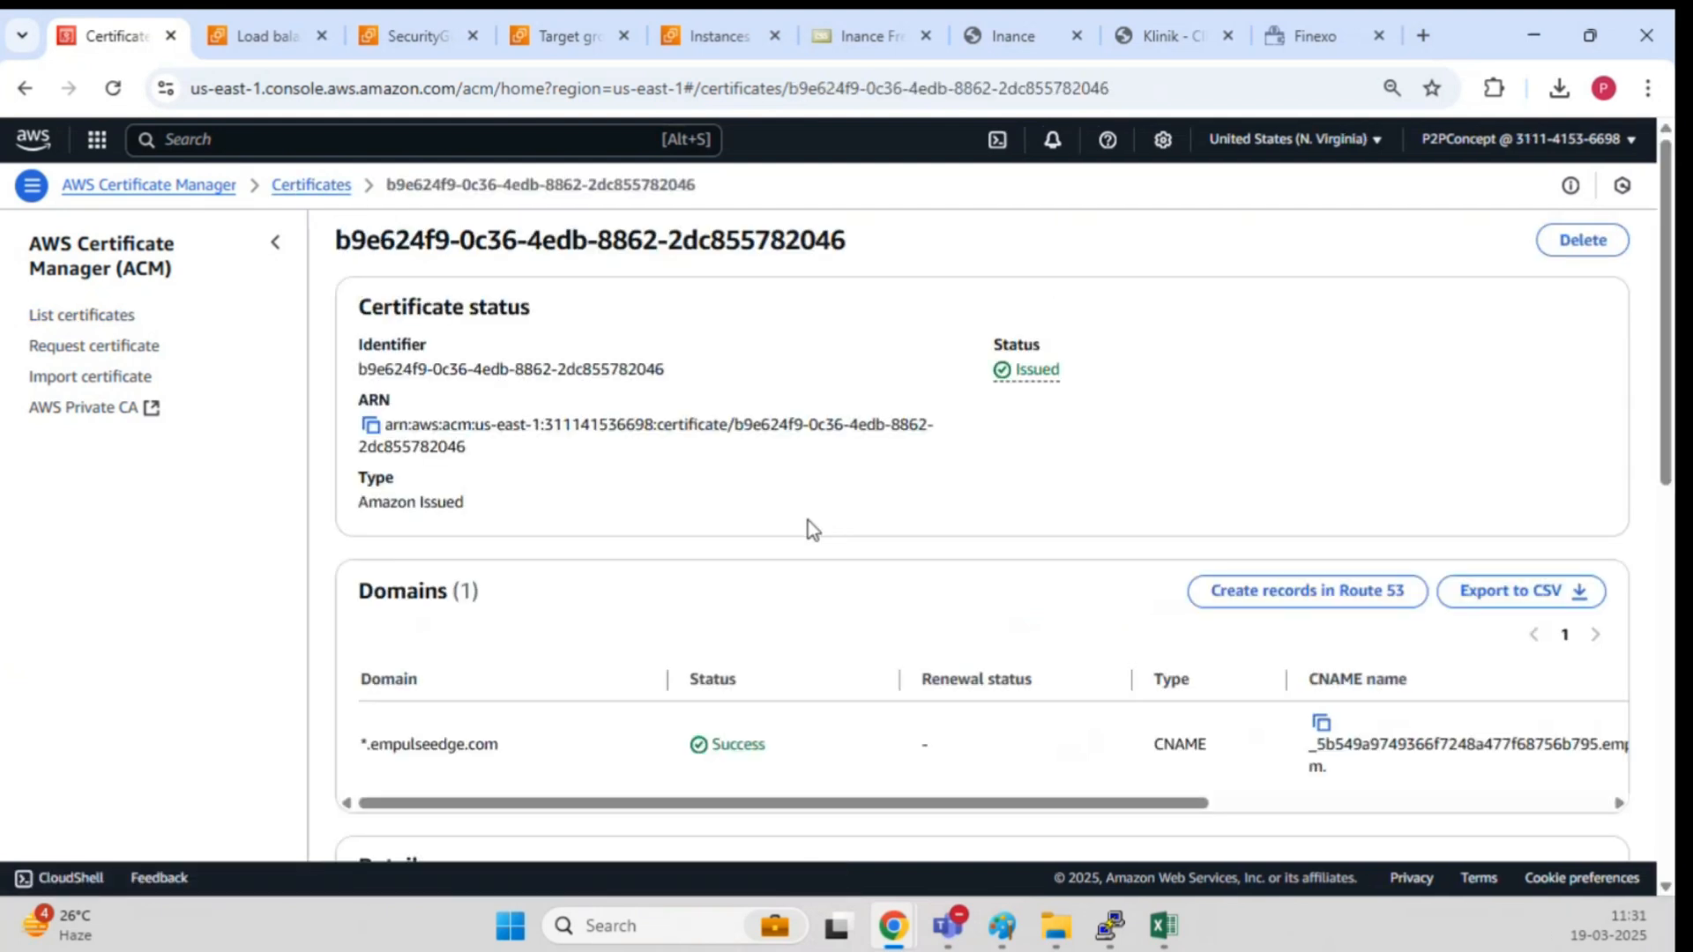
{"action": "scroll", "coordinate": [644, 507], "scroll_direction": "down", "scroll_amount": 2}
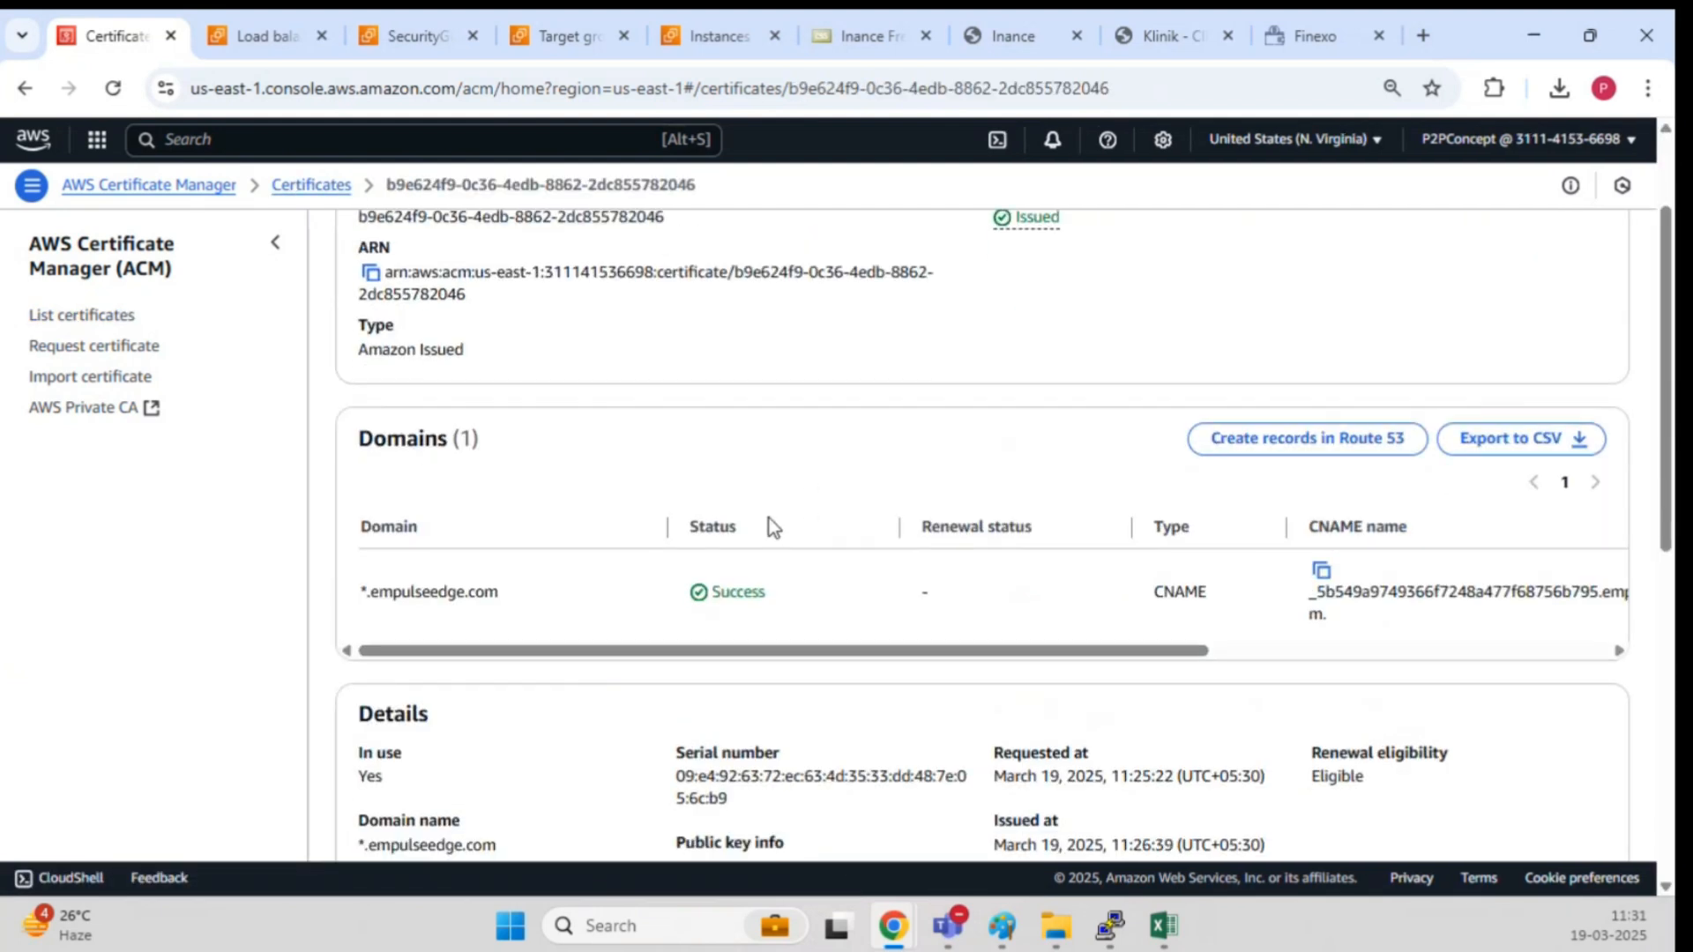
{"action": "scroll", "coordinate": [769, 527], "scroll_direction": "down", "scroll_amount": 1}
{"action": "scroll", "coordinate": [682, 569], "scroll_direction": "up", "scroll_amount": 3}
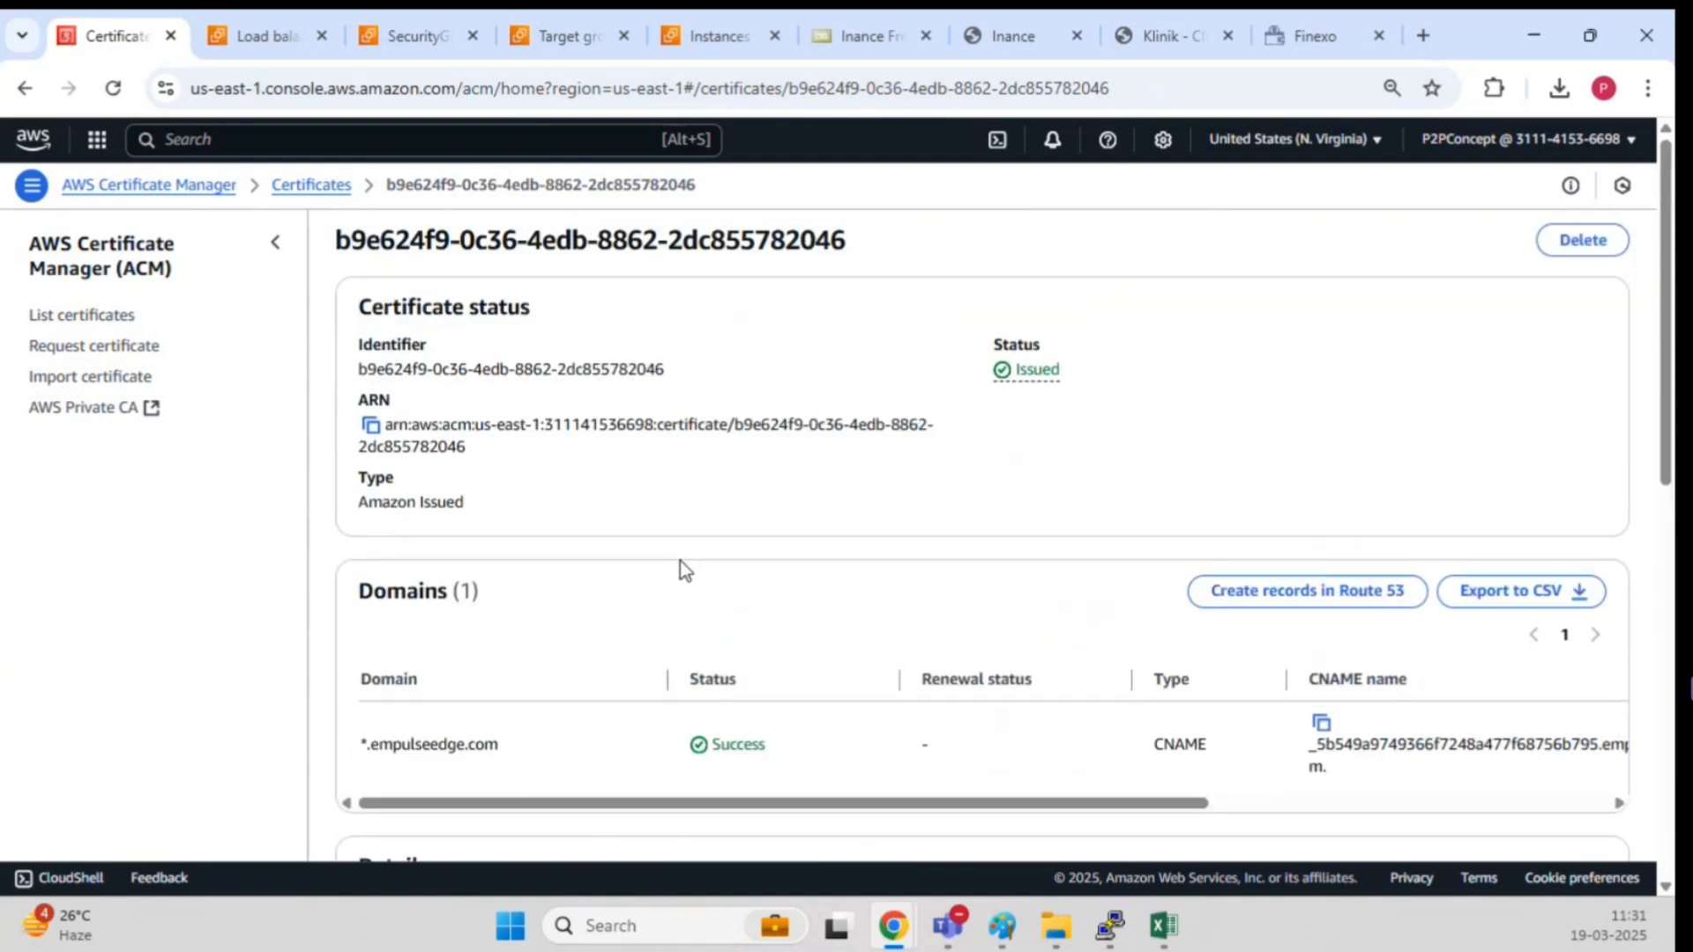
Step: Try to delete the *.empulseedge.com certificate and return to the host-alb-crypto load balancer's listeners
{"action": "left_click", "coordinate": [1546, 243]}
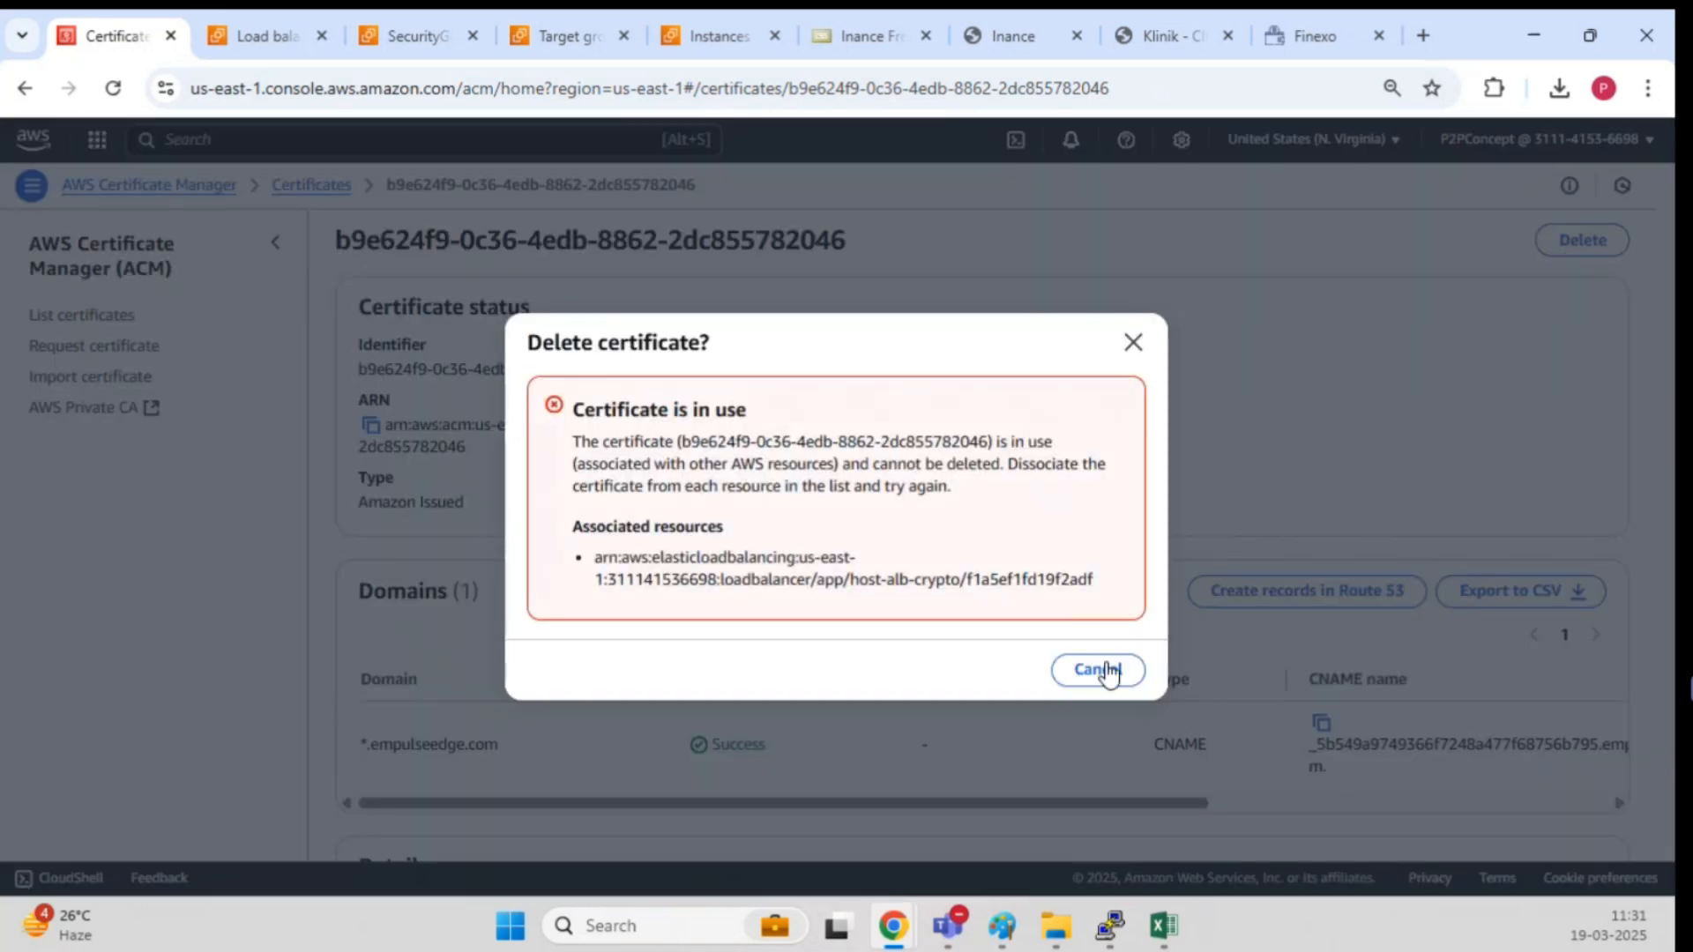
{"action": "left_click", "coordinate": [1096, 670]}
{"action": "left_click", "coordinate": [266, 34]}
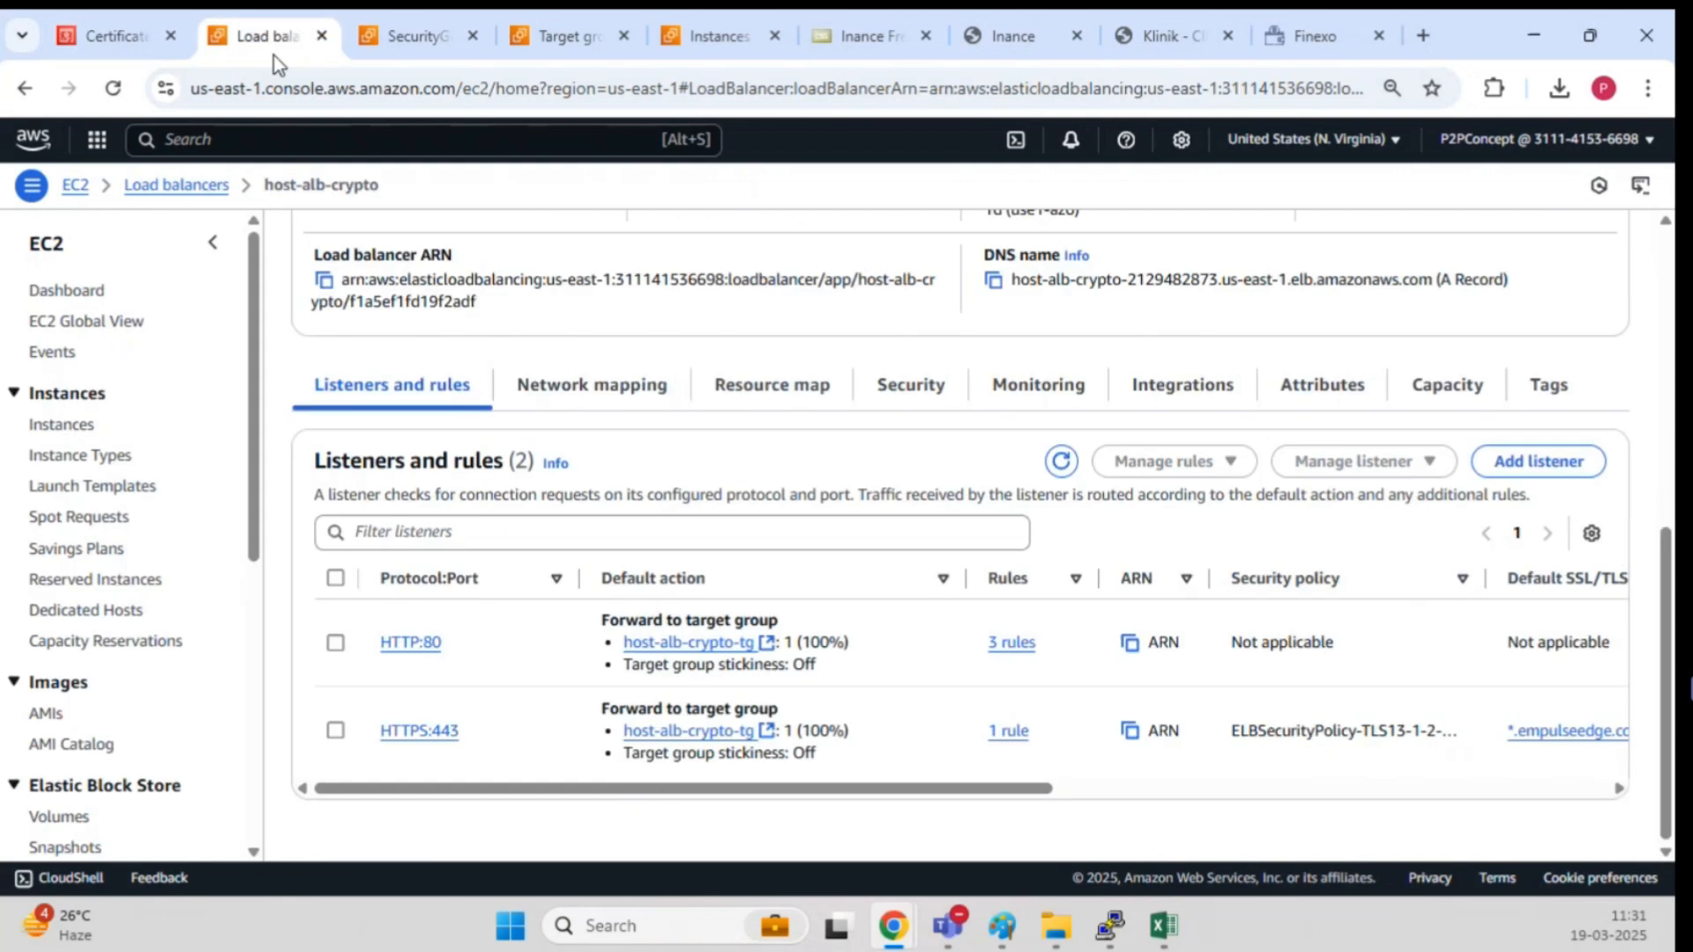
Step: Delete the HTTPS:443 listener from the host-alb-crypto load balancer, confirming the deletion with "confirm"
{"action": "left_click", "coordinate": [334, 732]}
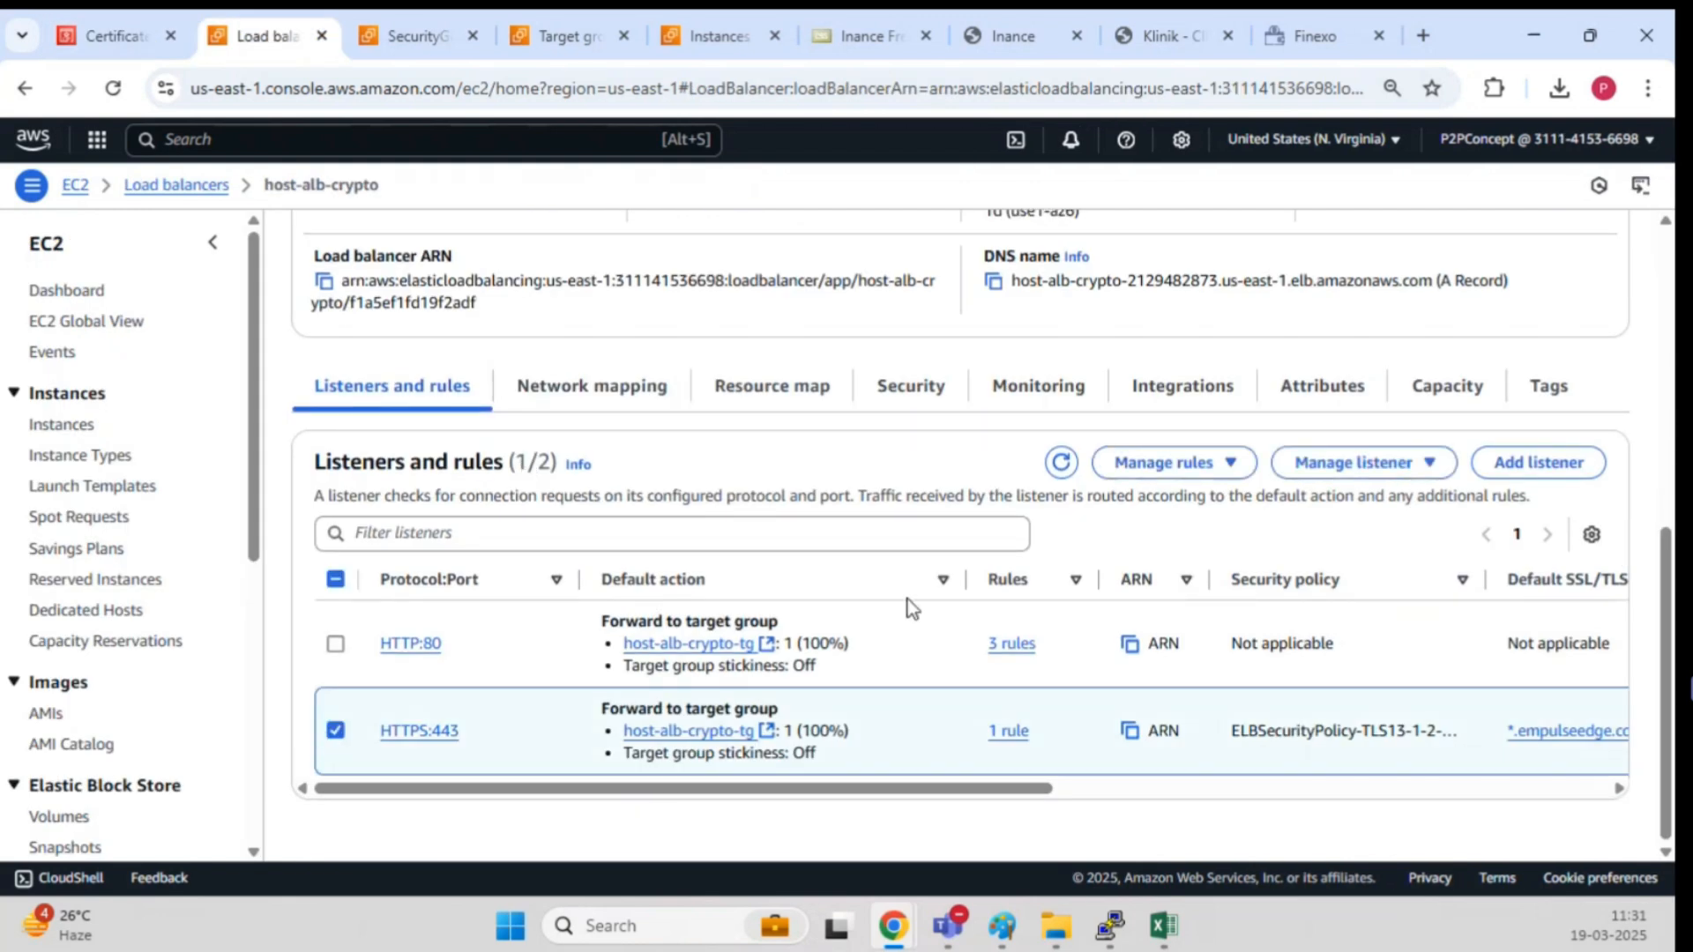
{"action": "left_click", "coordinate": [1430, 465]}
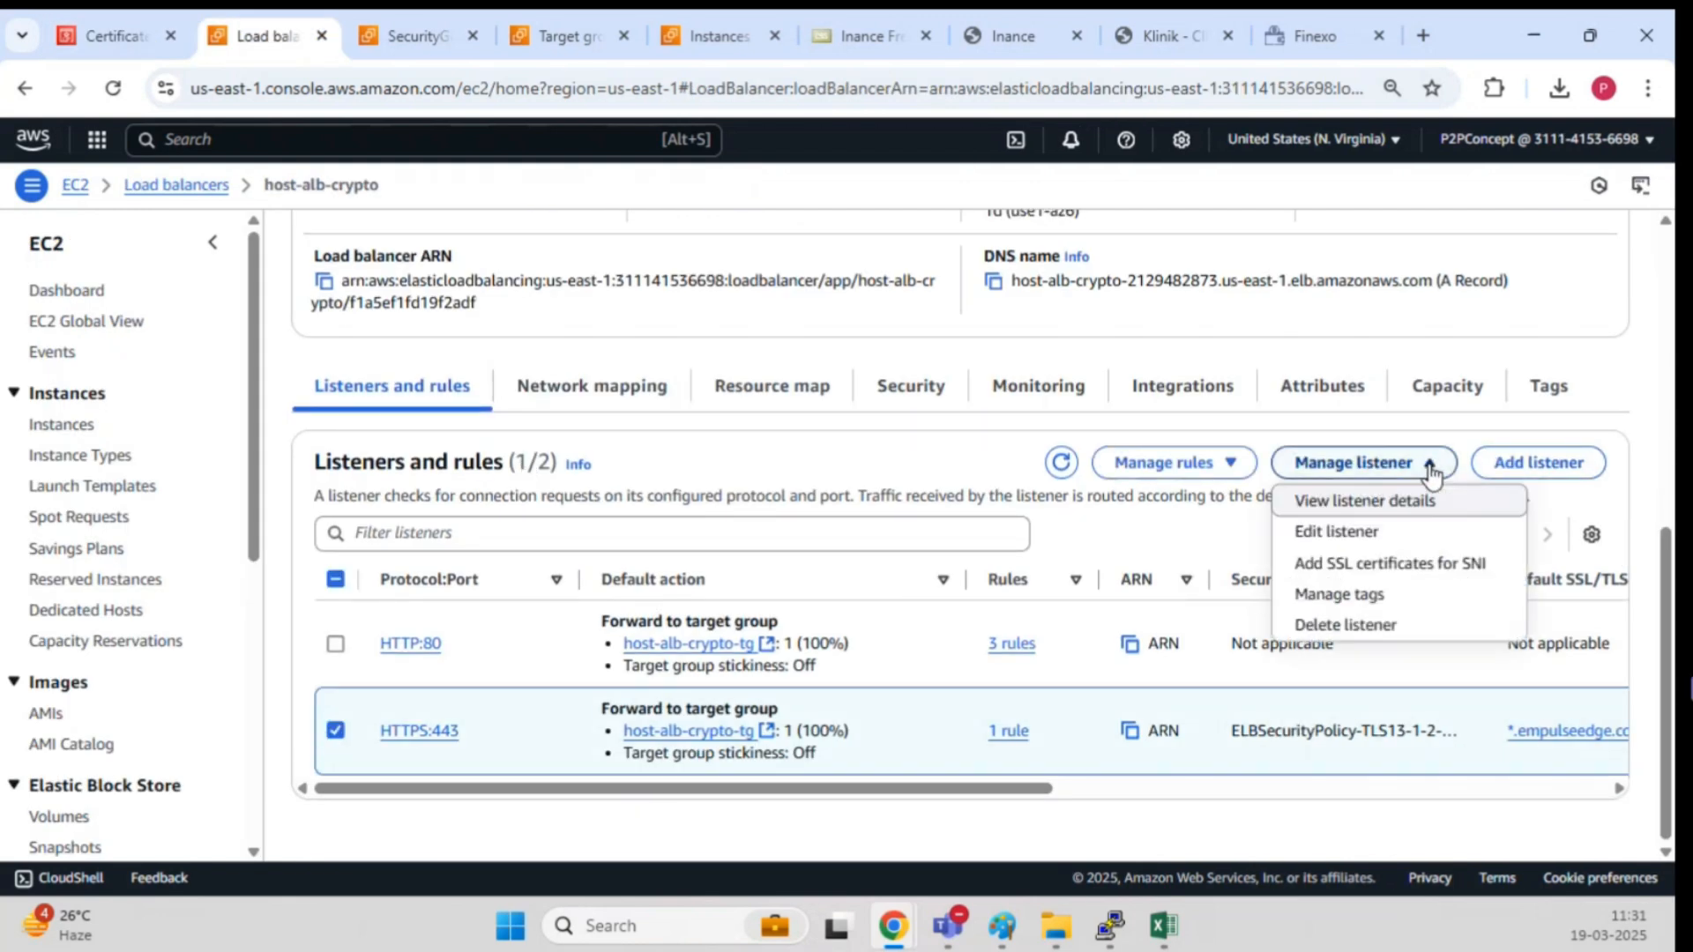
{"action": "left_click", "coordinate": [1423, 628]}
{"action": "type", "text": "confirm"}
{"action": "left_click", "coordinate": [1239, 695]}
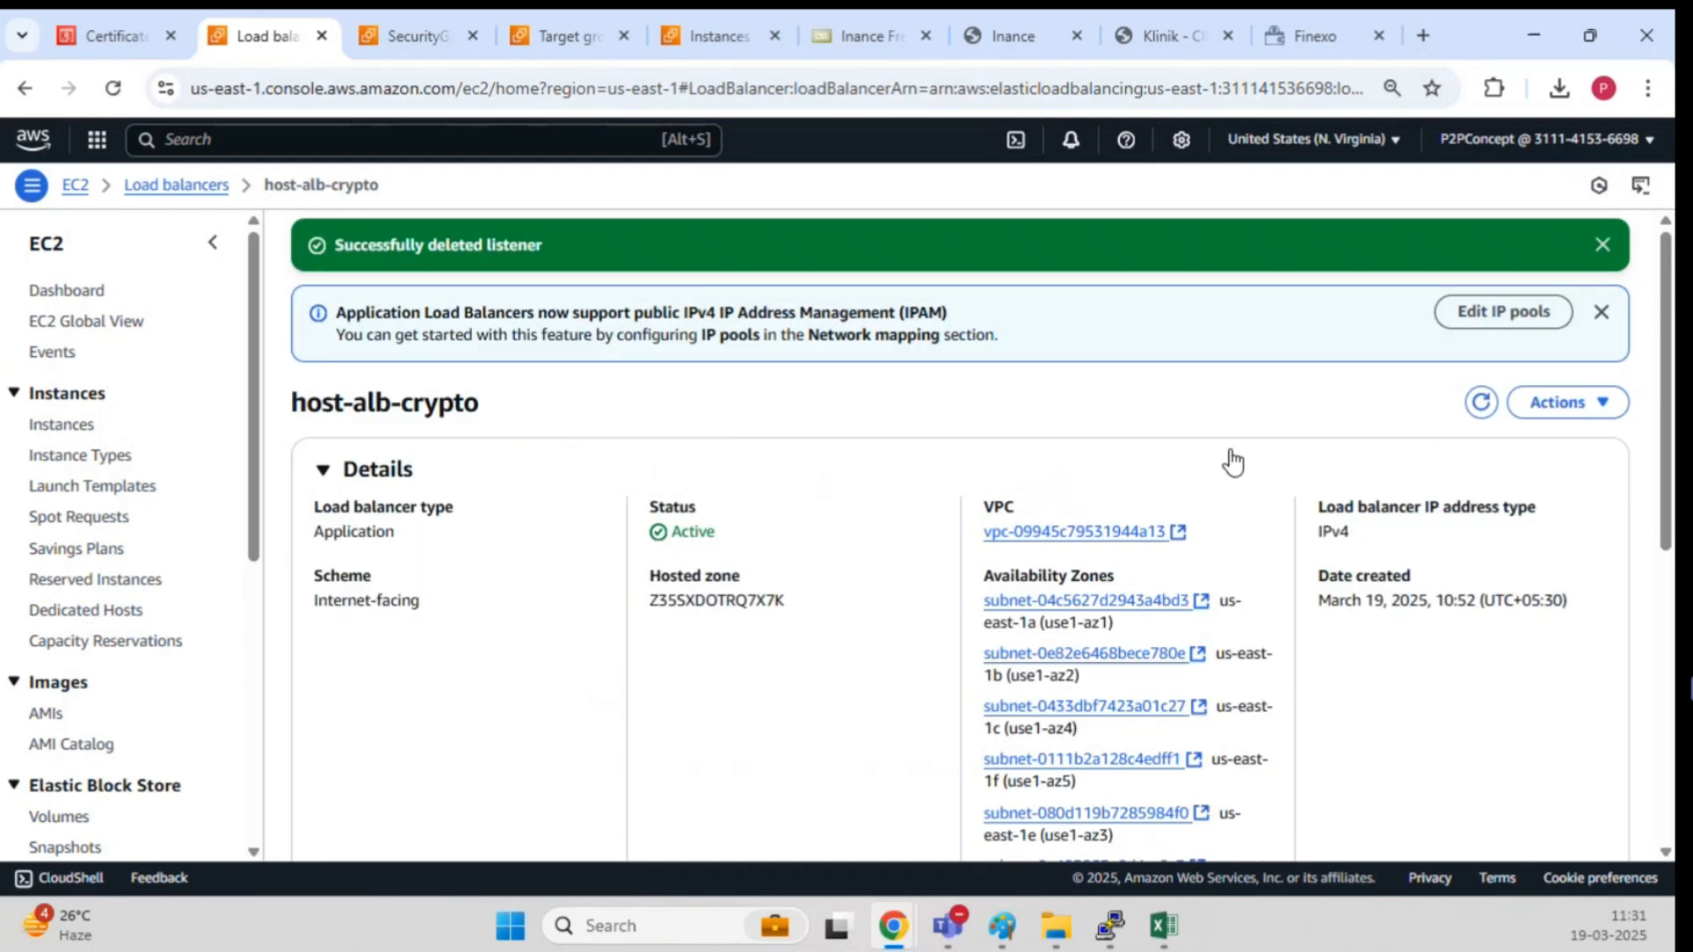
{"action": "left_click", "coordinate": [1610, 249]}
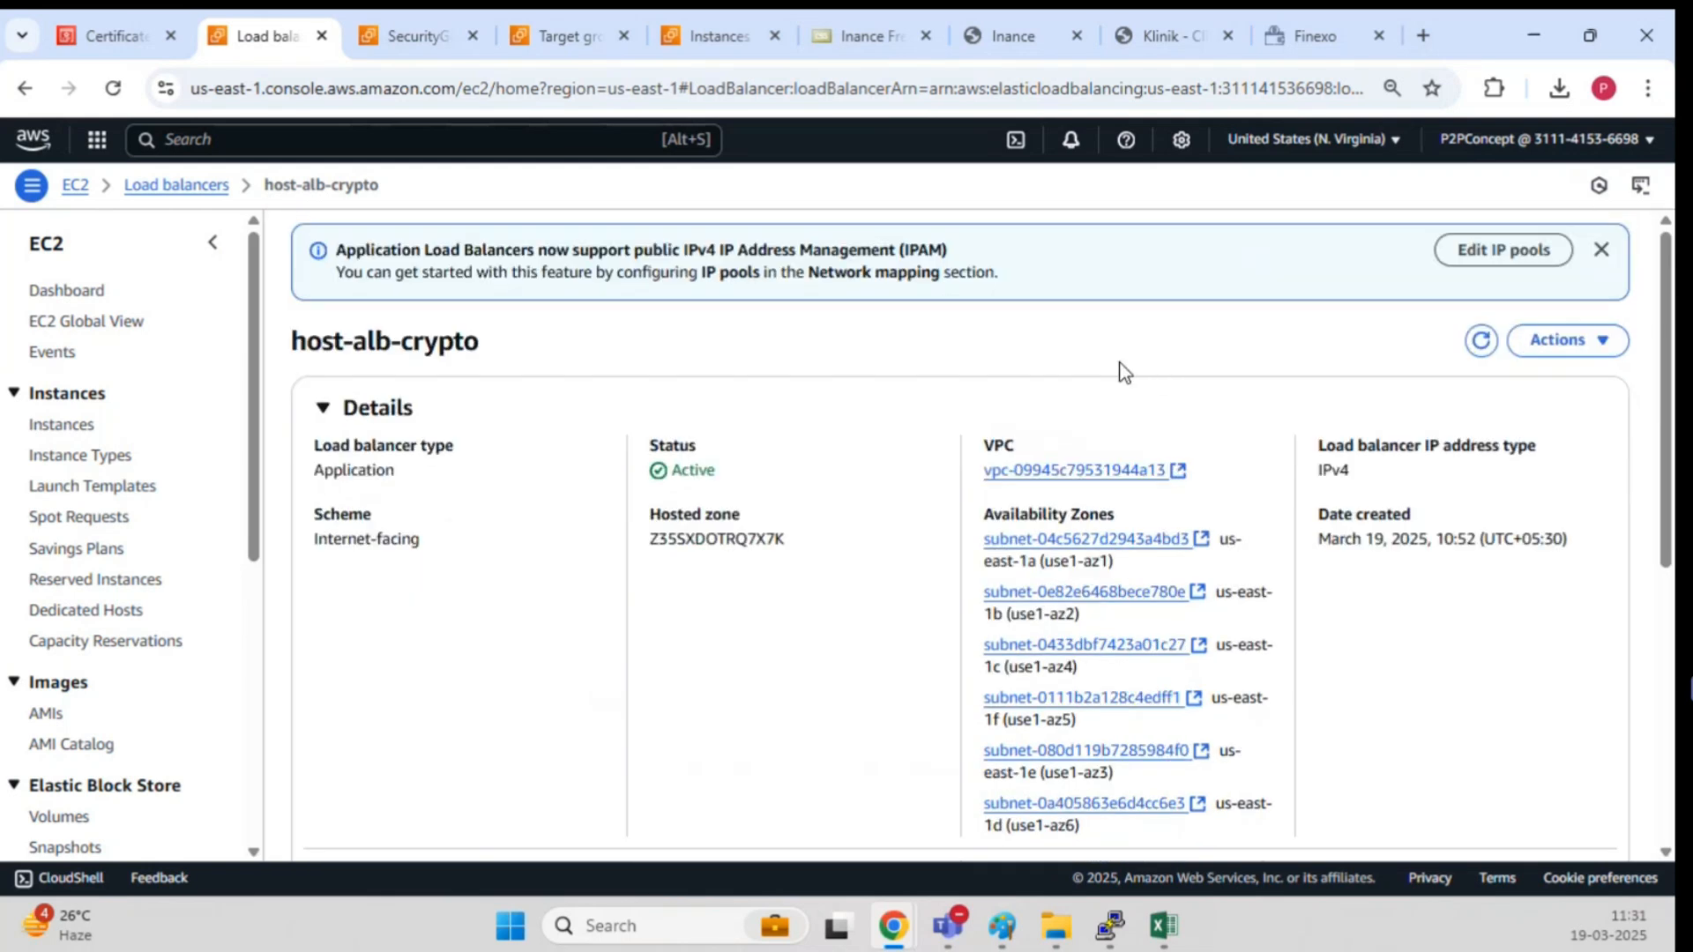
Step: Return to the certificate list in AWS Certificate Manager and refresh it
{"action": "left_click", "coordinate": [410, 34]}
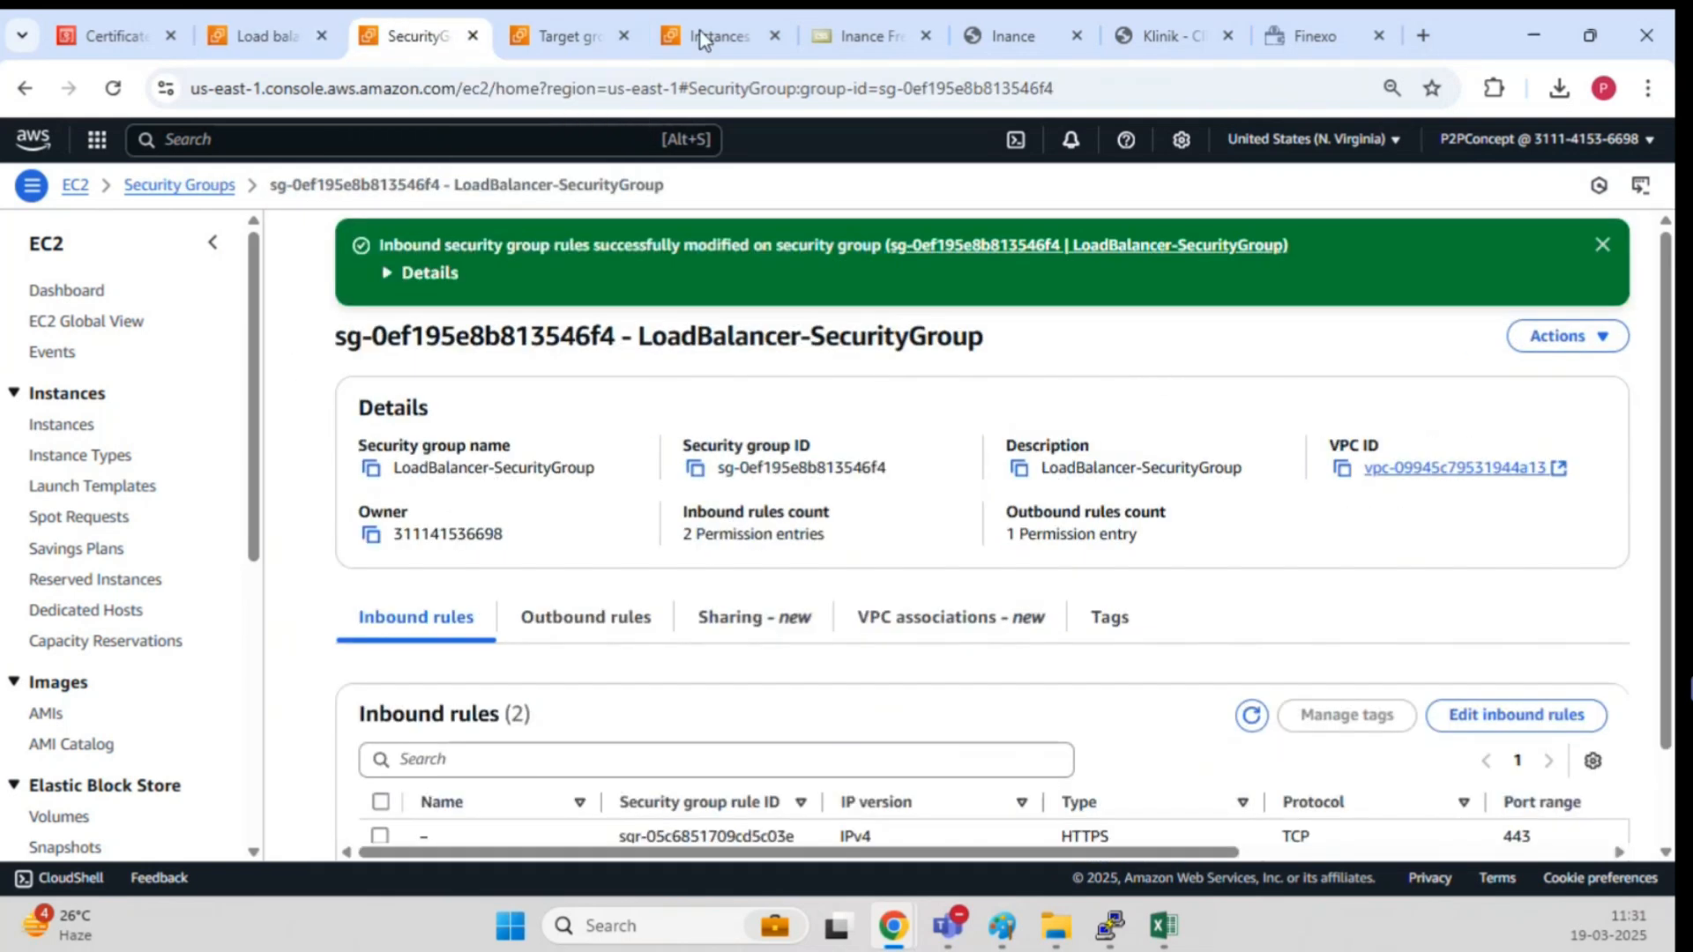
{"action": "left_click", "coordinate": [63, 35]}
{"action": "left_click", "coordinate": [310, 184]}
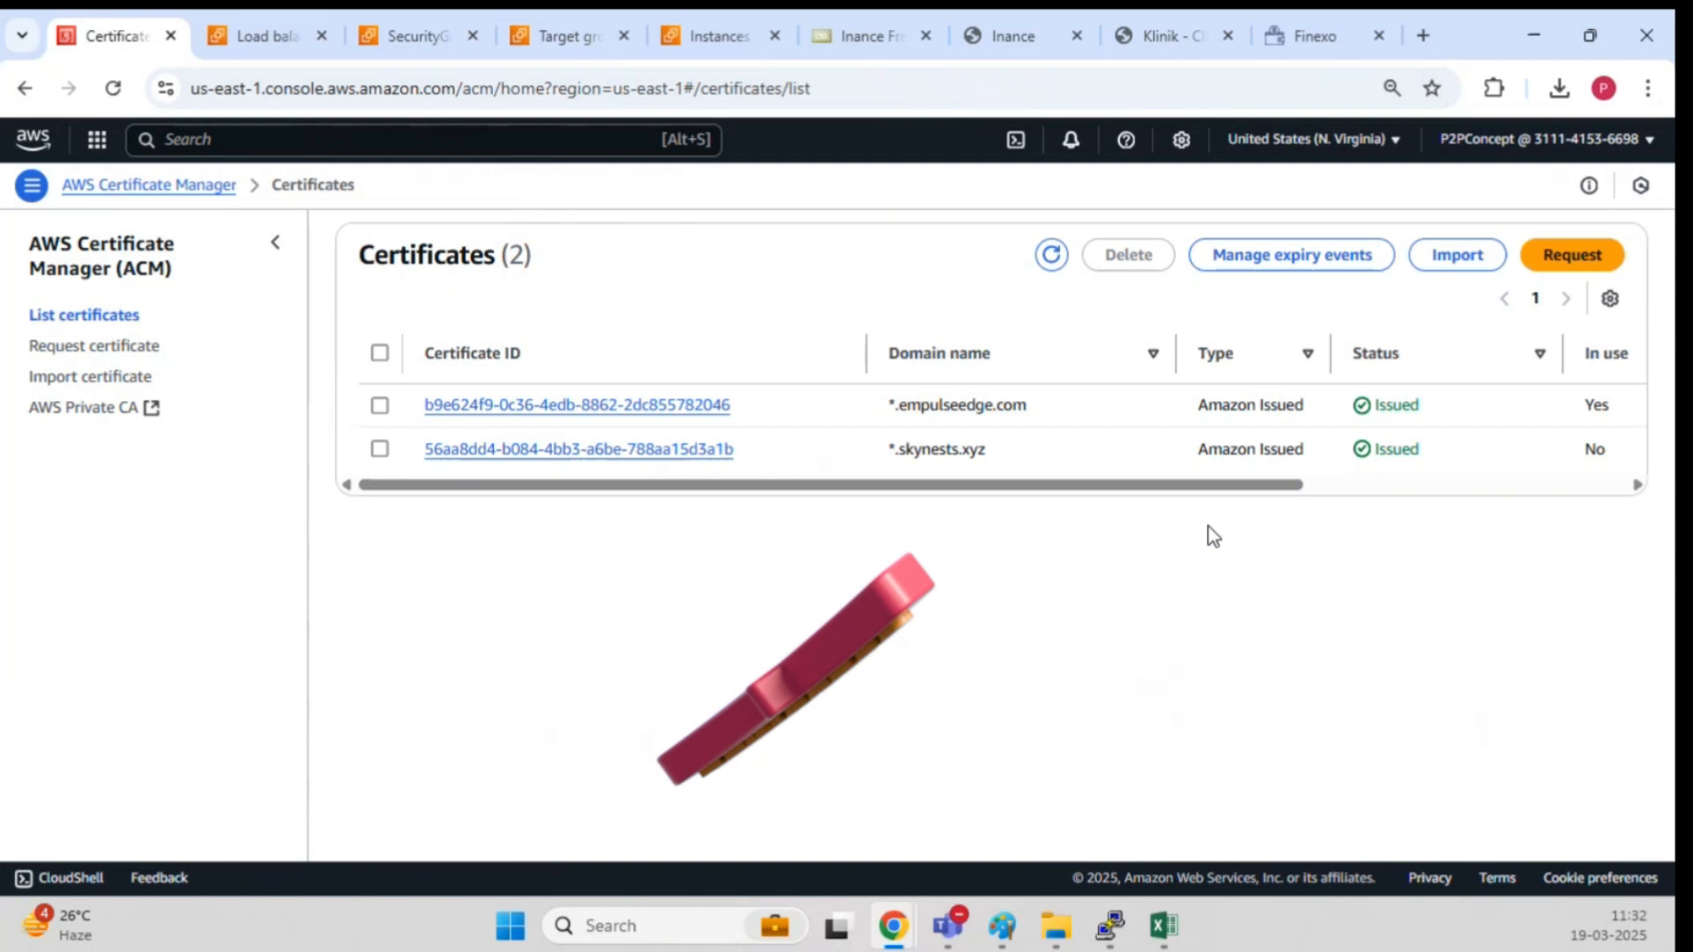
{"action": "left_click", "coordinate": [1051, 255]}
Step: Try to delete the *.empulseedge.com certificate from the certificate list
{"action": "left_click", "coordinate": [379, 407]}
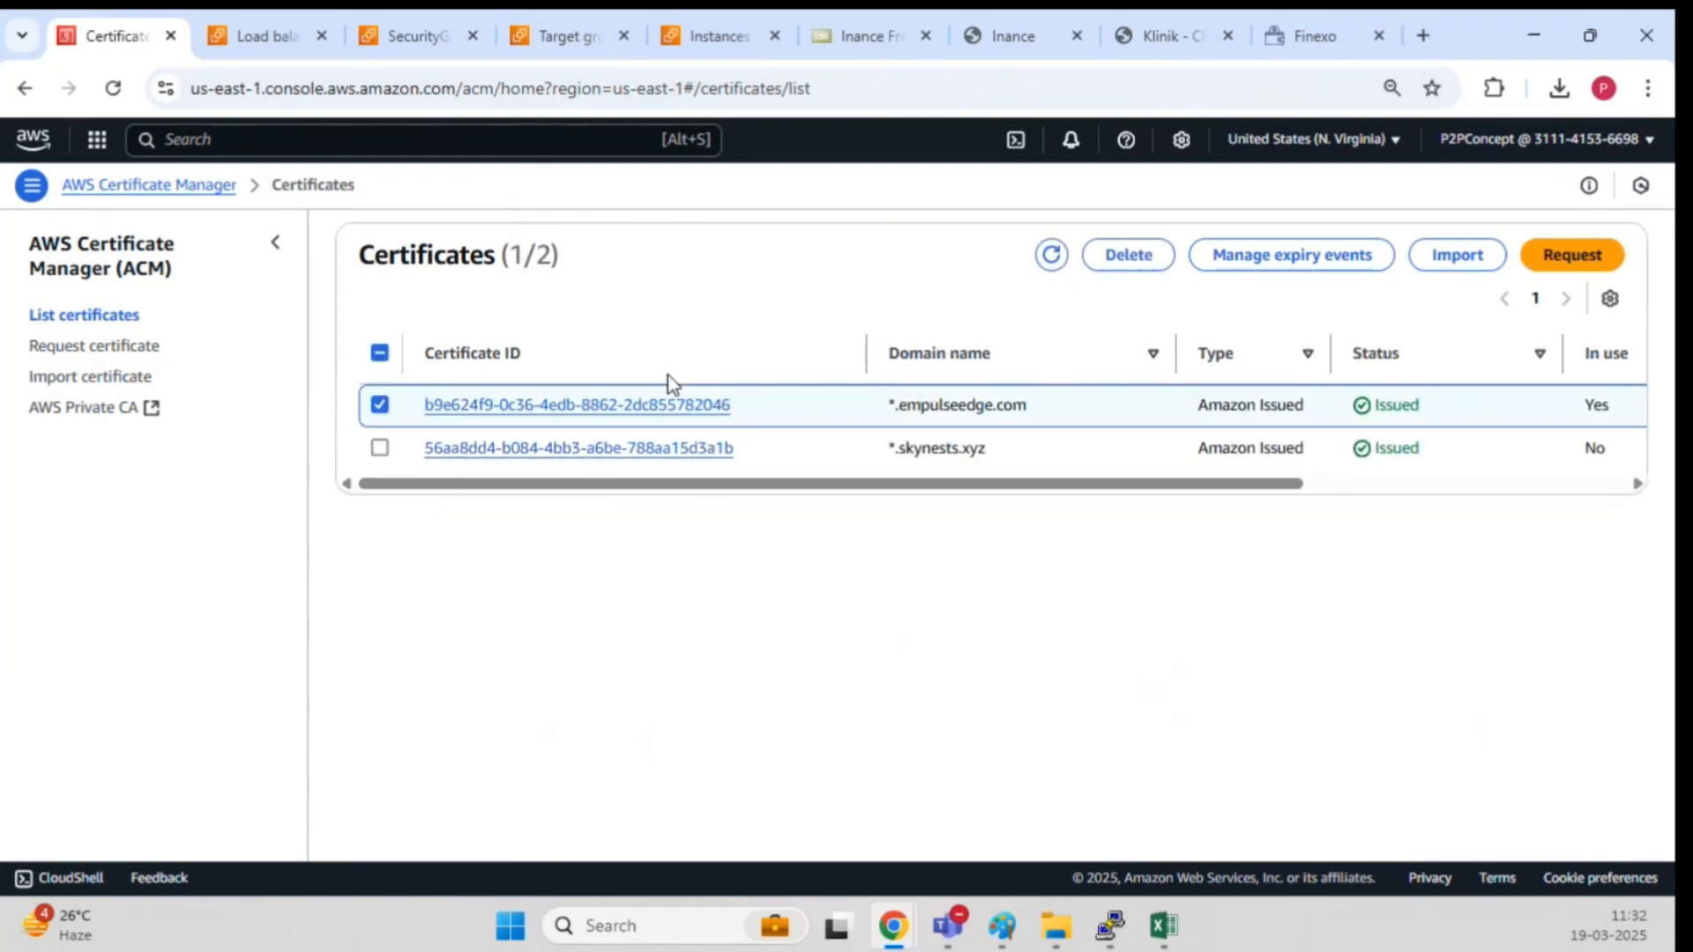
{"action": "left_click", "coordinate": [1125, 259]}
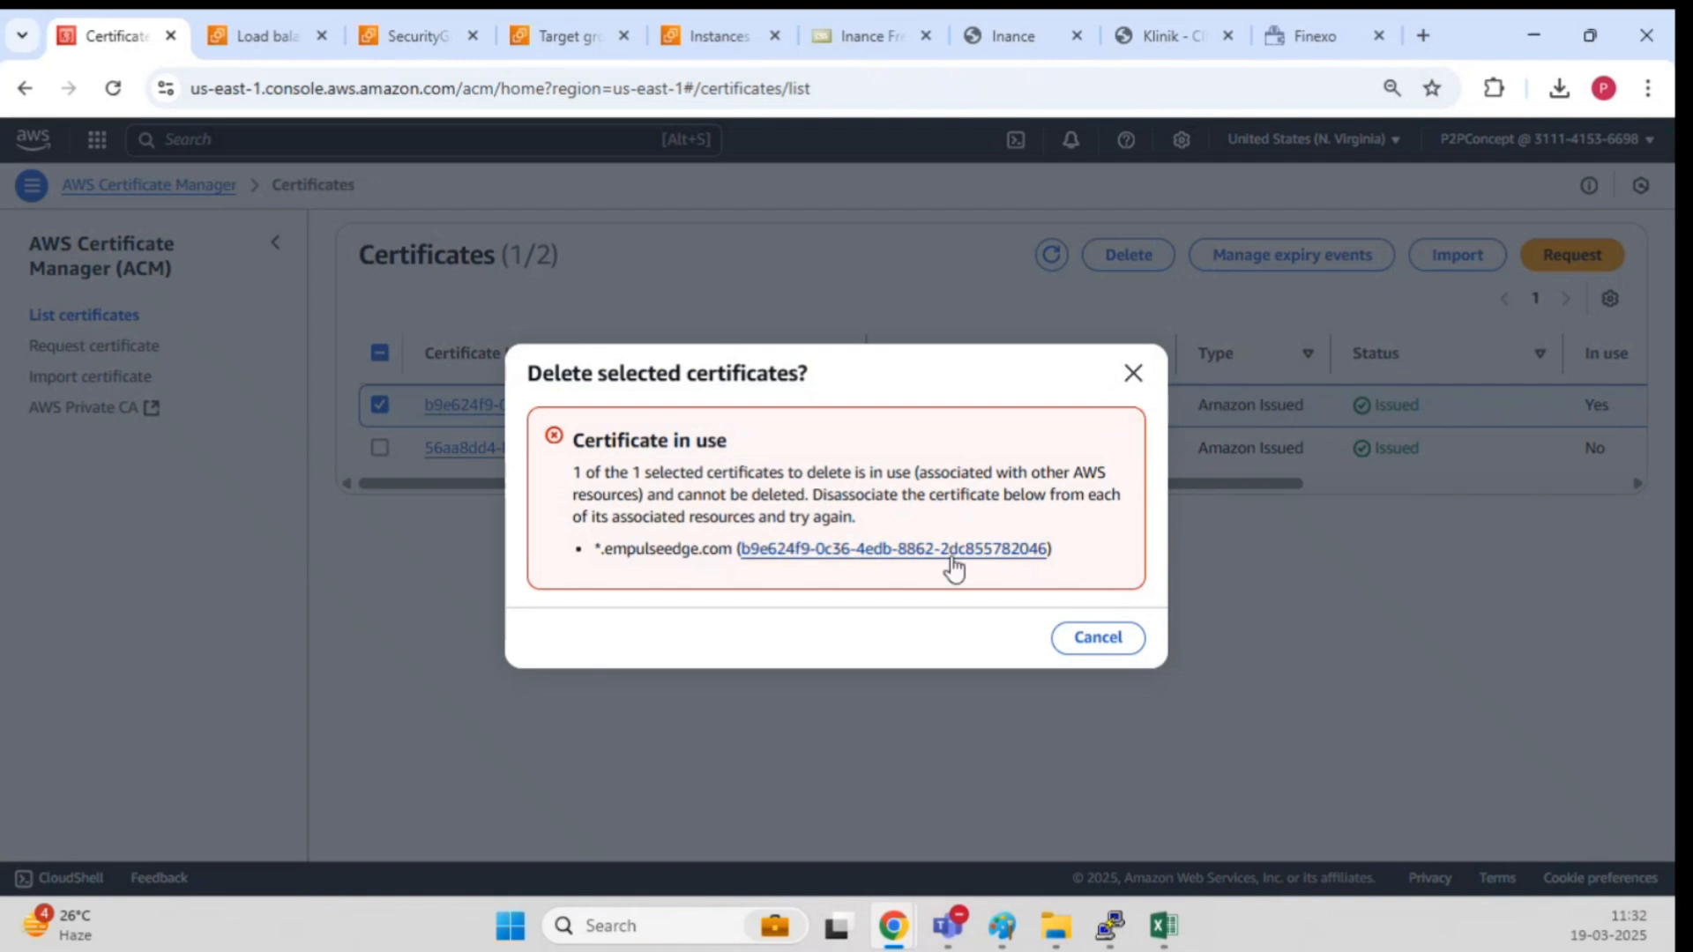
{"action": "left_click", "coordinate": [1134, 374]}
Step: Refresh the certificate list and delete the *.empulseedge.com certificate, confirming with "delete"
{"action": "left_click", "coordinate": [1051, 254]}
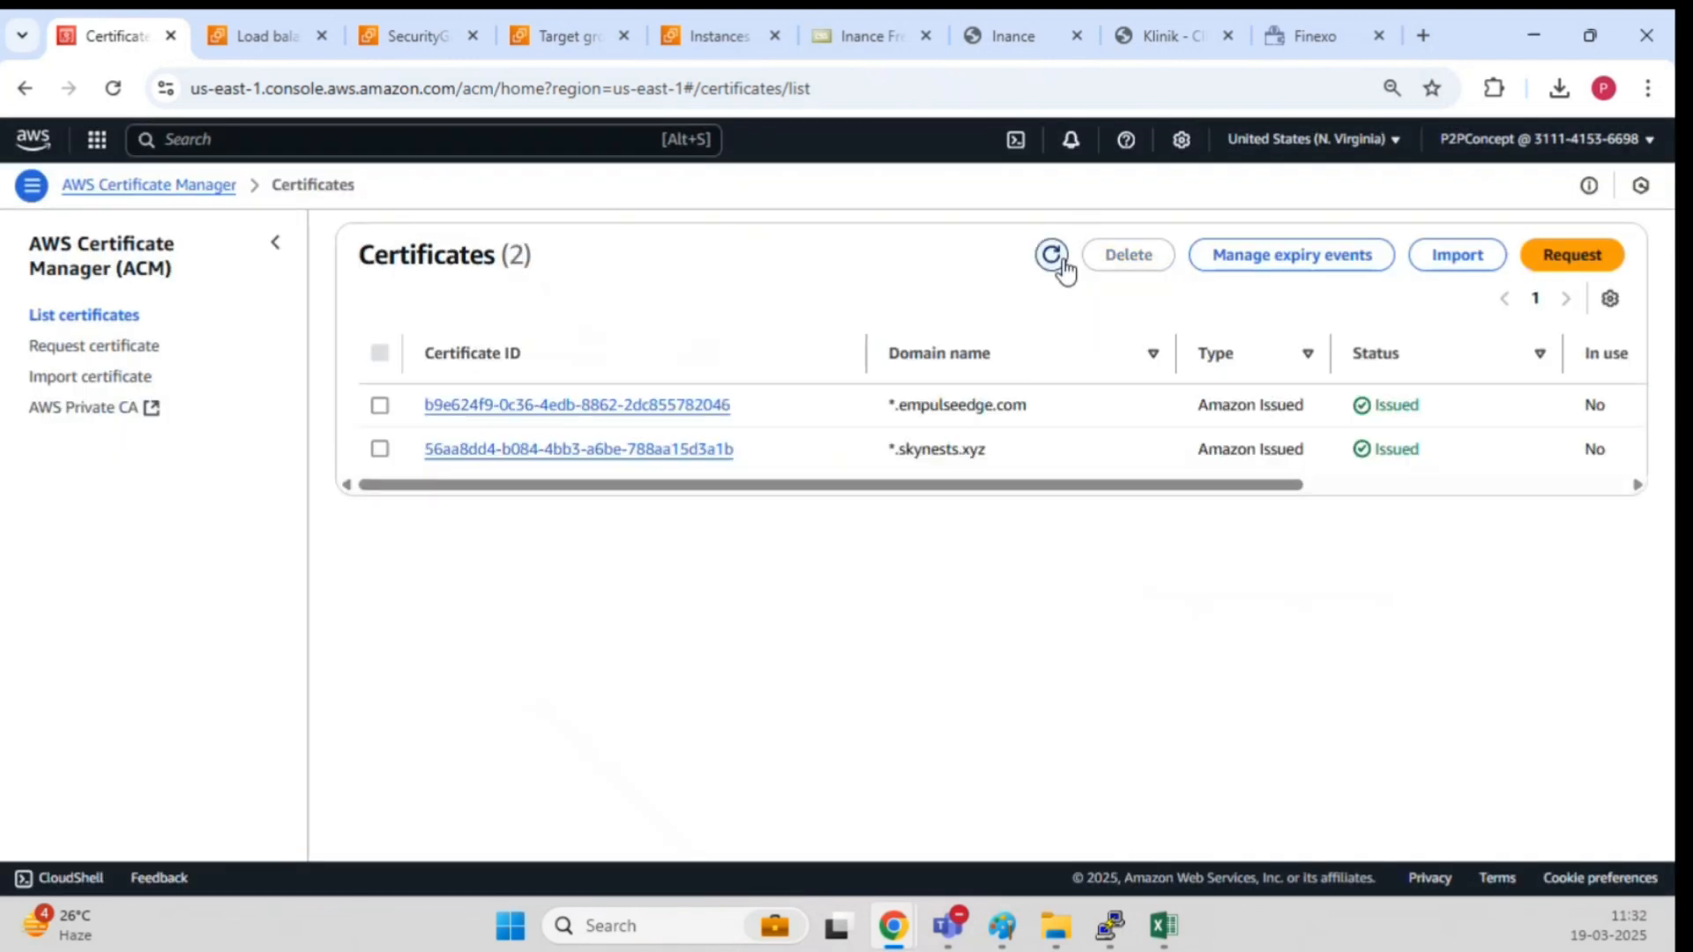
{"action": "left_click", "coordinate": [379, 405]}
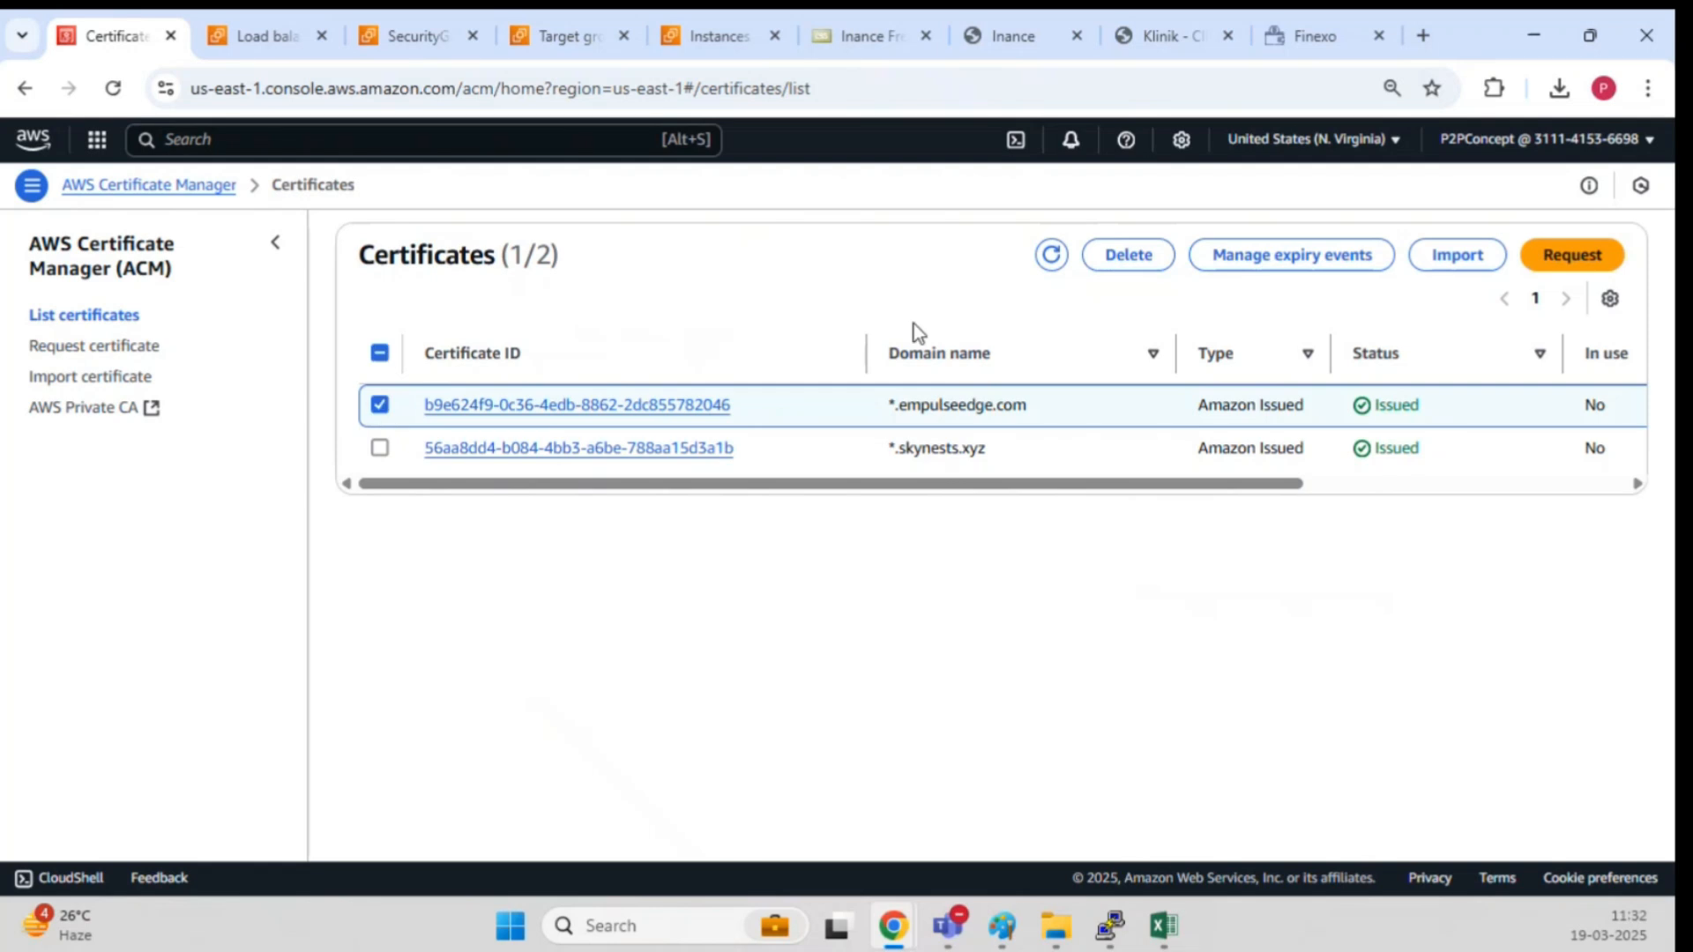
{"action": "left_click", "coordinate": [1132, 257]}
{"action": "left_click", "coordinate": [1043, 535]}
{"action": "type", "text": "delete"}
{"action": "left_click", "coordinate": [1106, 612]}
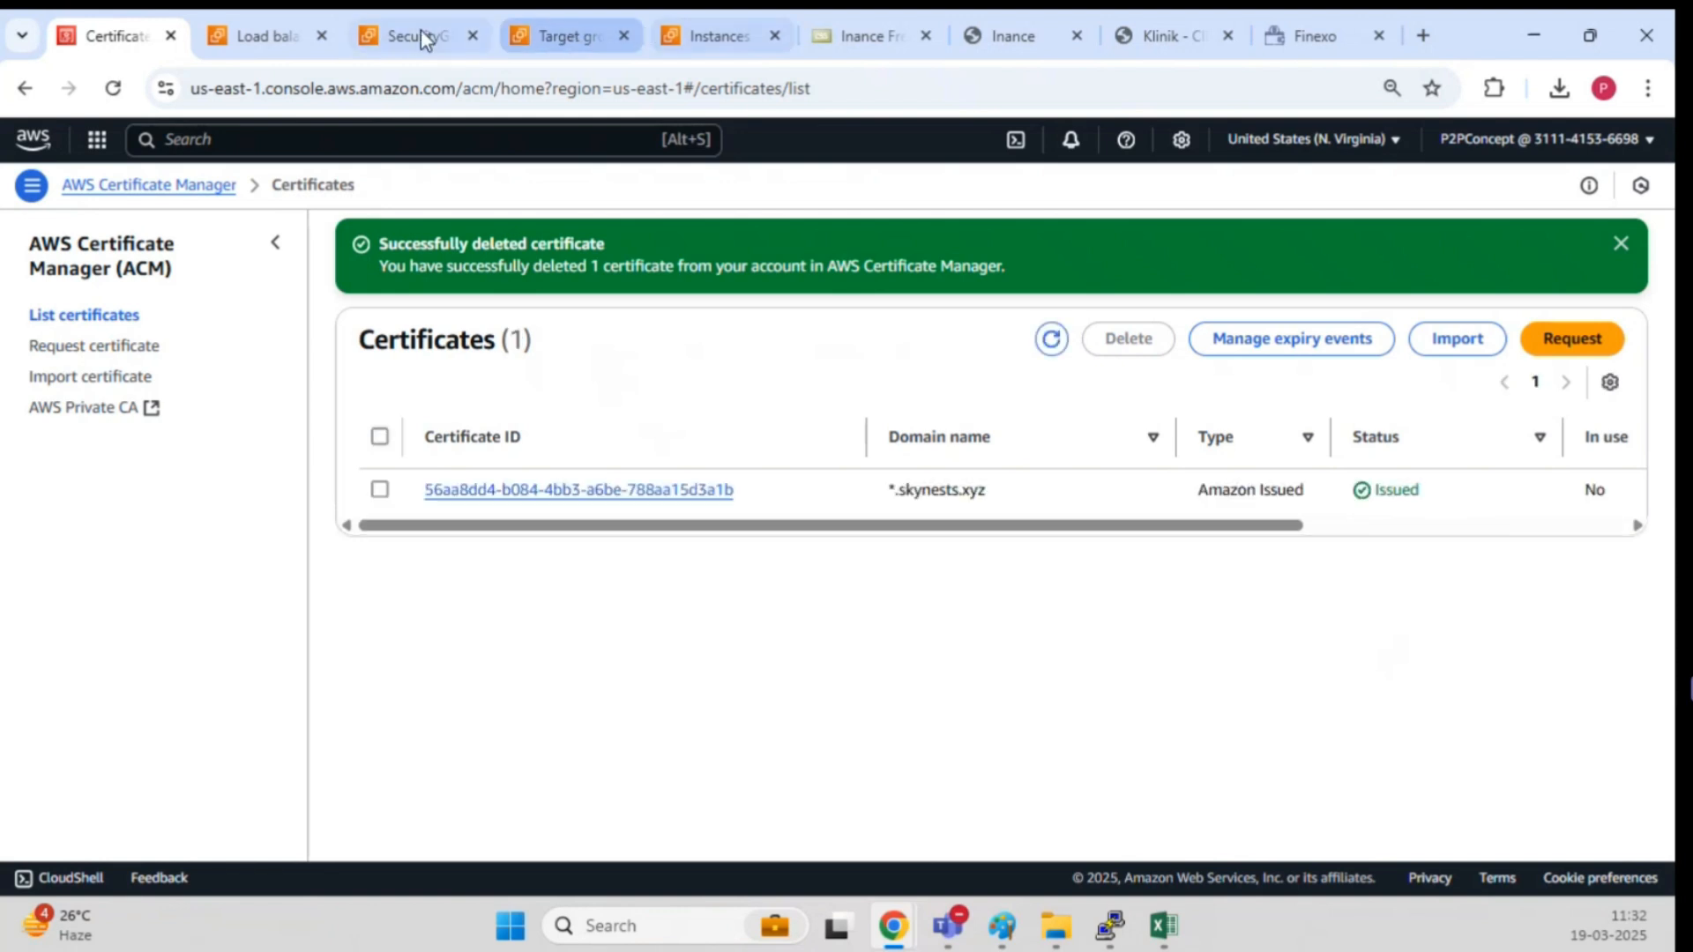
Step: Find Route 53 from the load balancer page, open it in a new tab, and open the empulseedge.com hosted zone
{"action": "left_click", "coordinate": [265, 33]}
{"action": "left_click", "coordinate": [359, 139]}
{"action": "type", "text": "Route 53"}
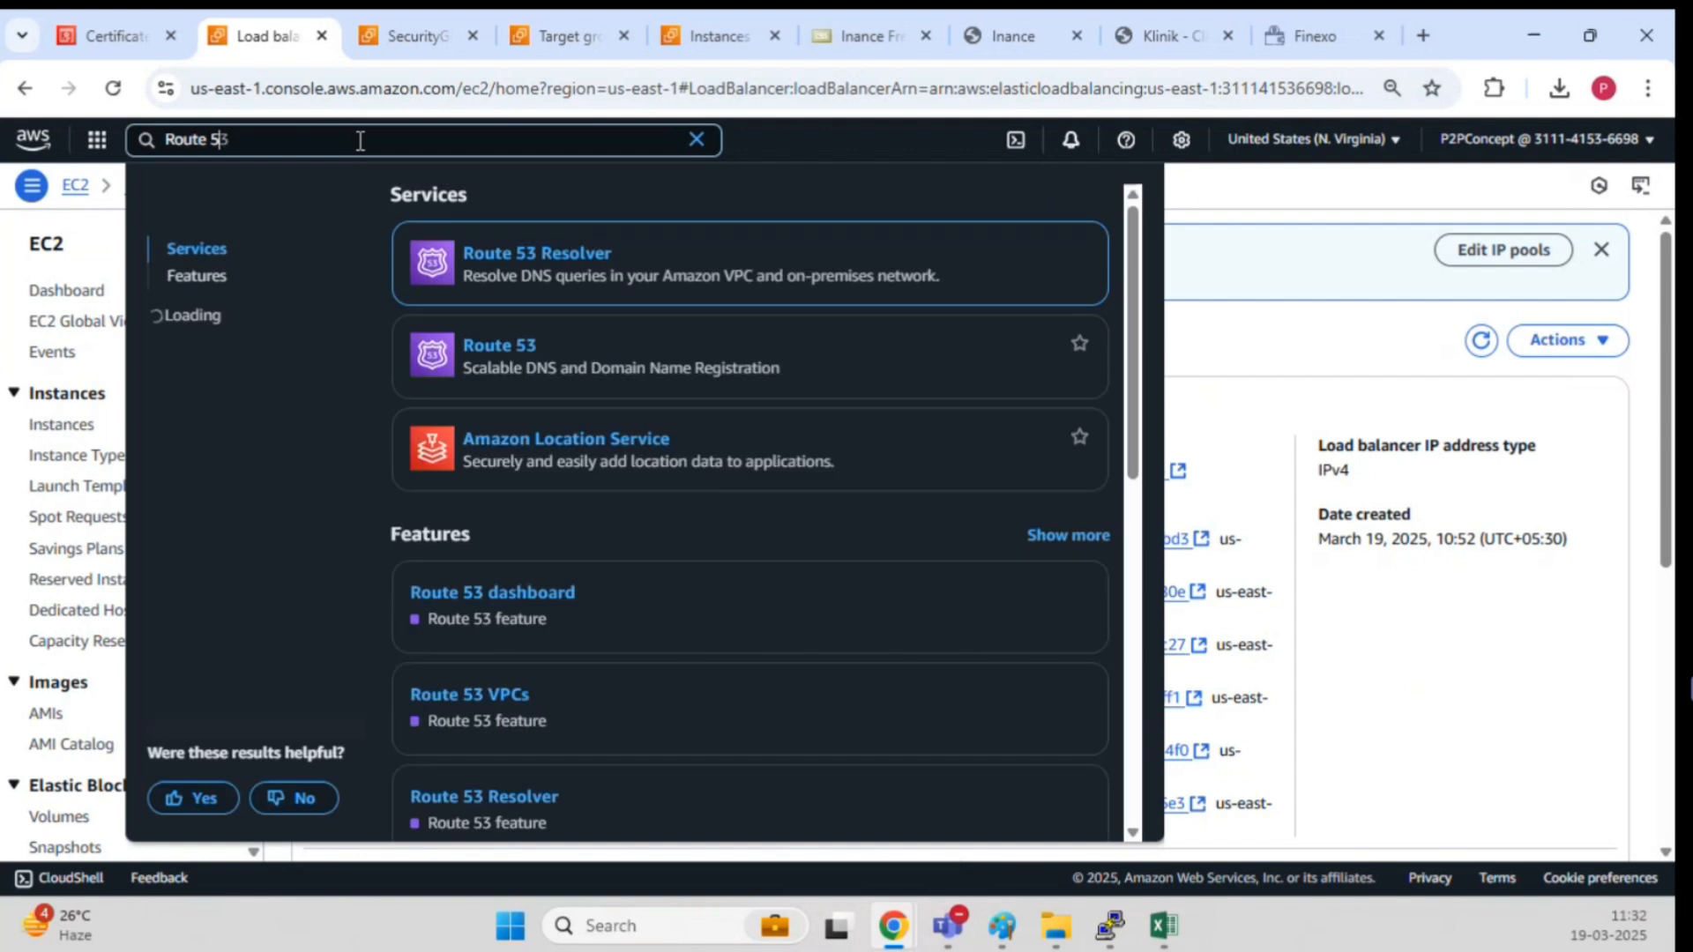
{"action": "middle_click", "coordinate": [476, 260]}
{"action": "left_click", "coordinate": [67, 21]}
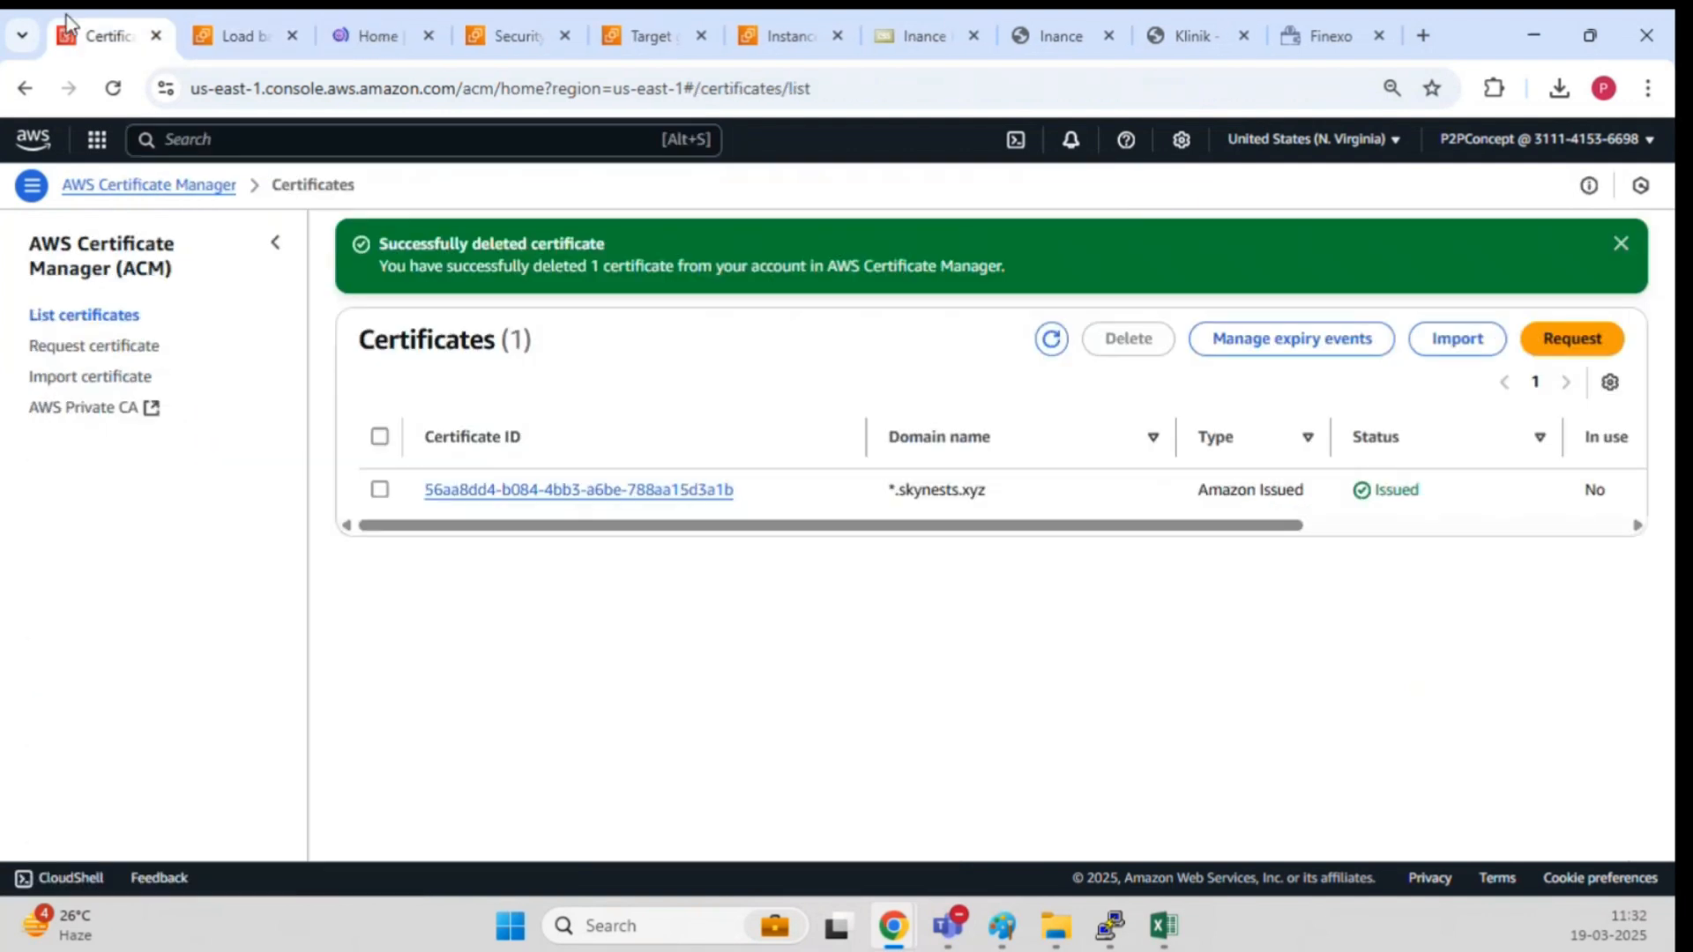
{"action": "left_click", "coordinate": [381, 26]}
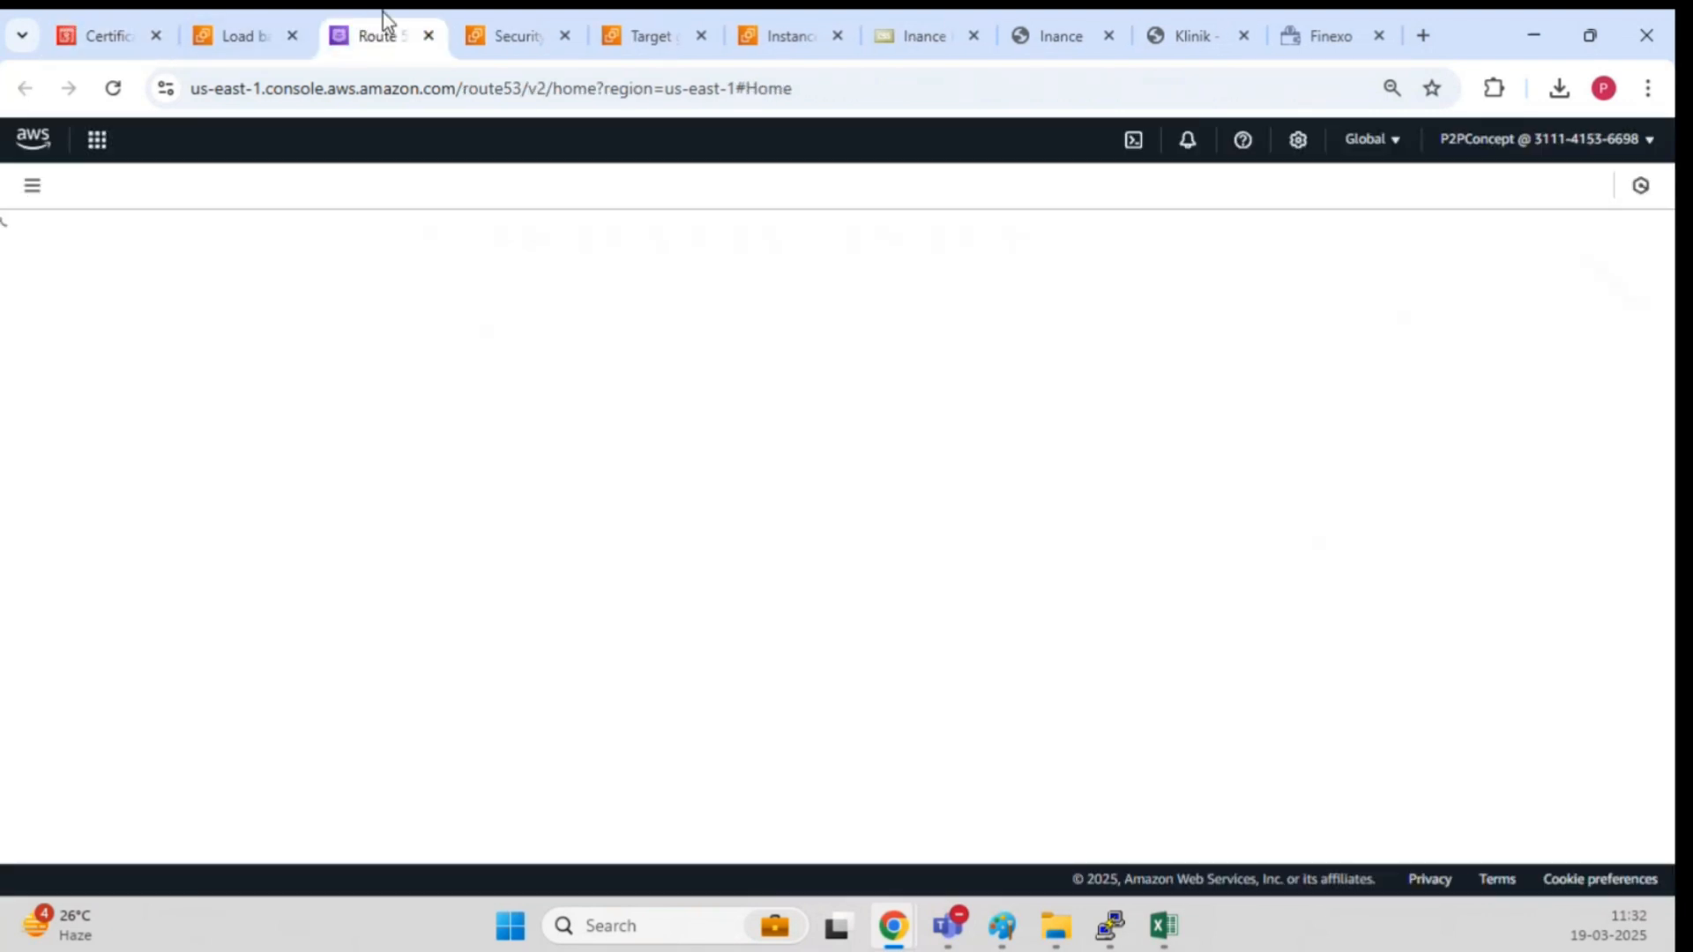
{"action": "left_click", "coordinate": [508, 372]}
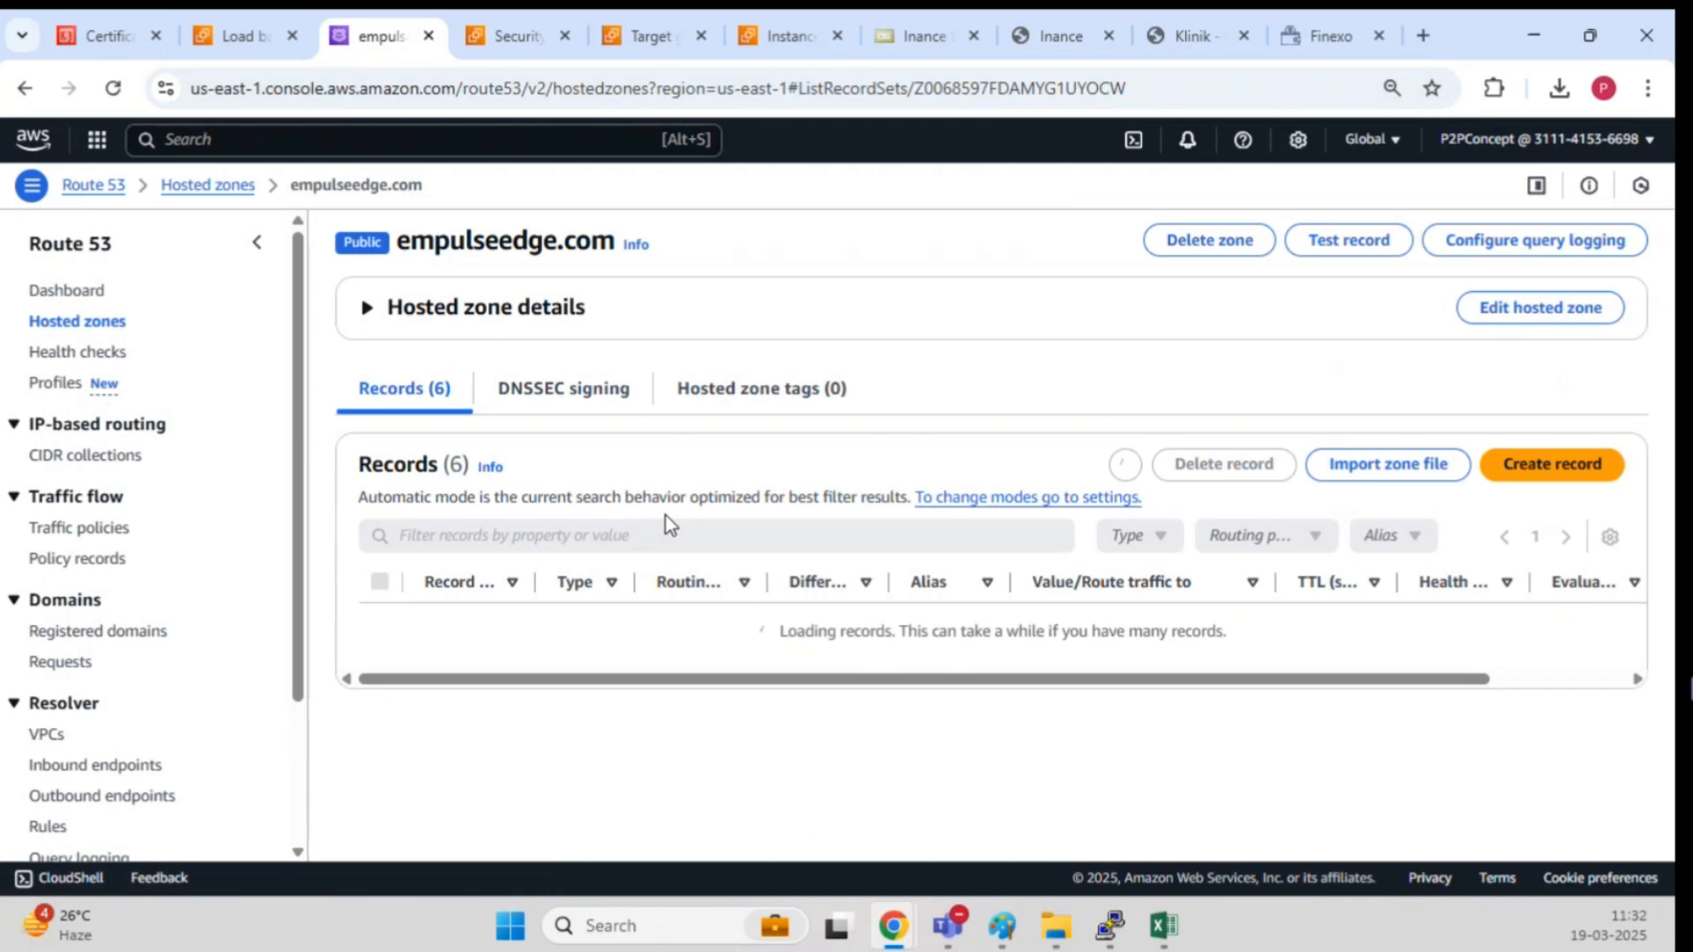
Step: Widen the record name column and delete the certificate validation CNAME record from the empulseedge.com hosted zone
{"action": "scroll", "coordinate": [568, 669], "scroll_direction": "down", "scroll_amount": 1}
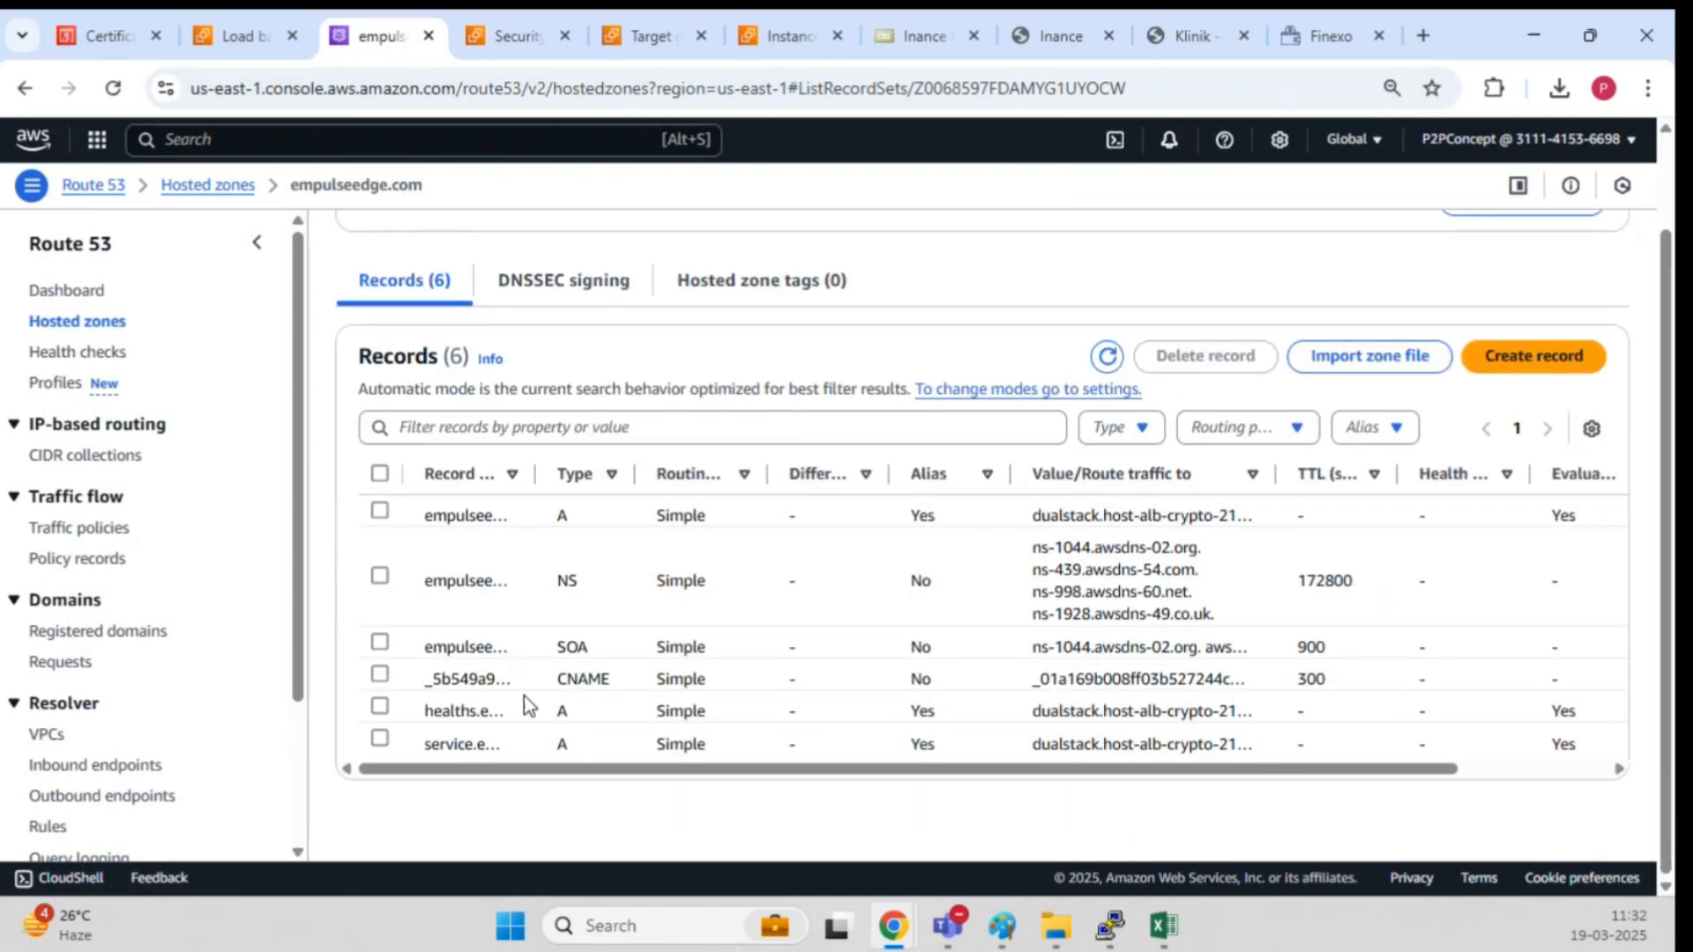
{"action": "left_click_drag", "start_coordinate": [535, 474], "coordinate": [705, 467]}
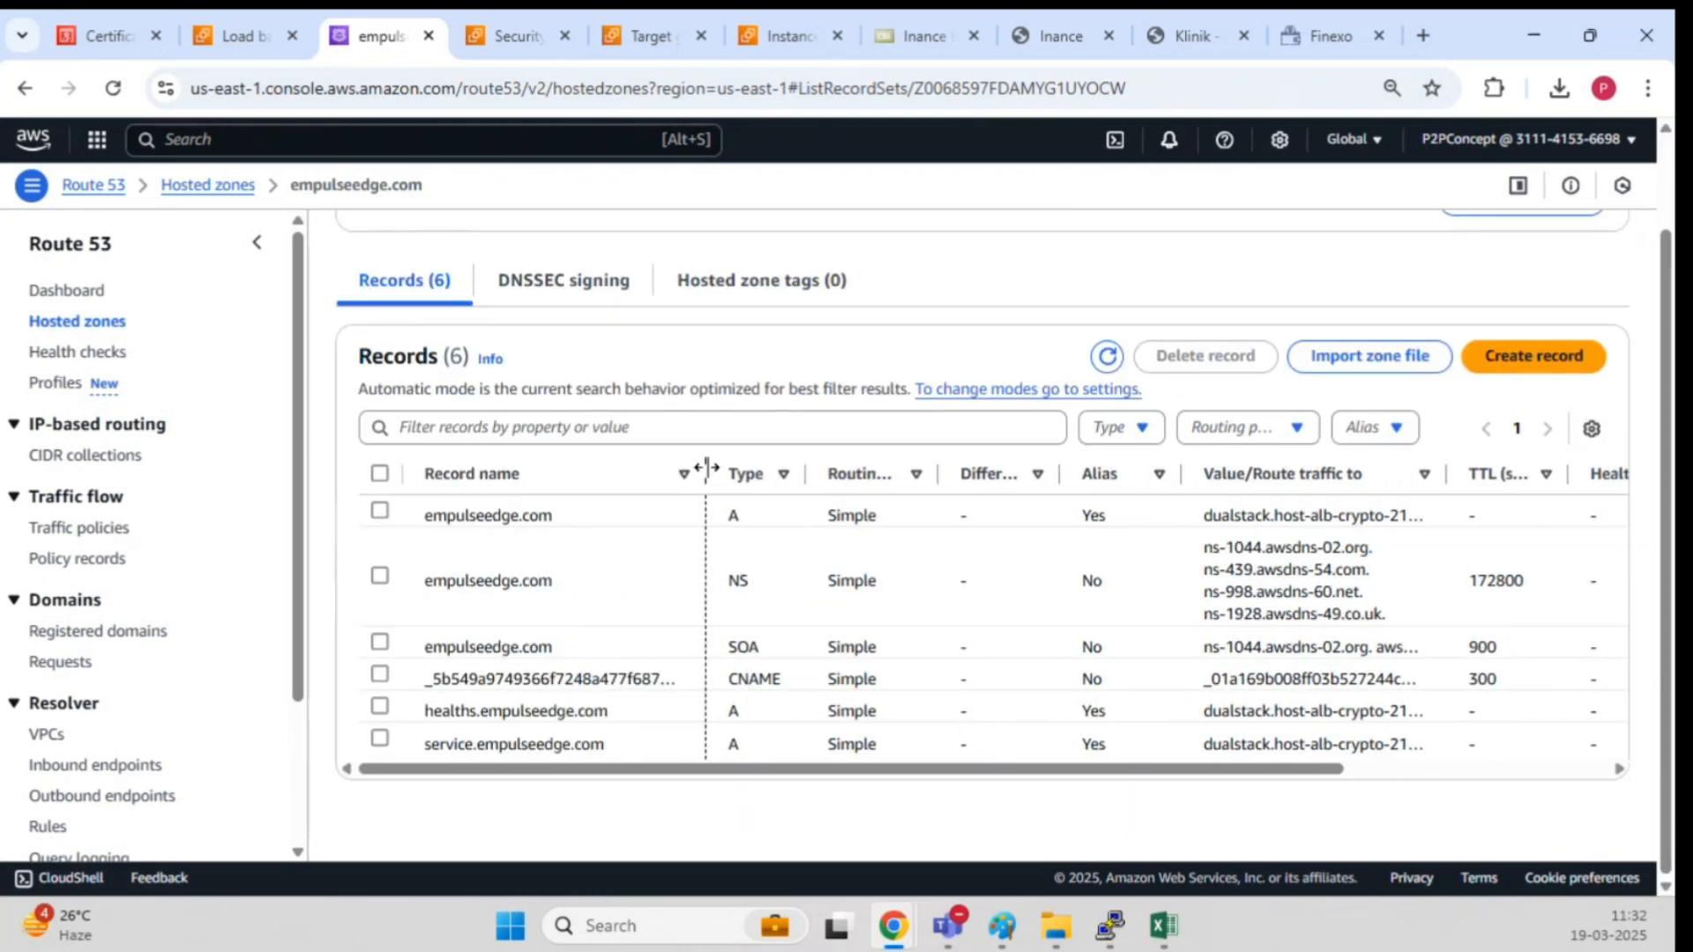
{"action": "left_click", "coordinate": [379, 675]}
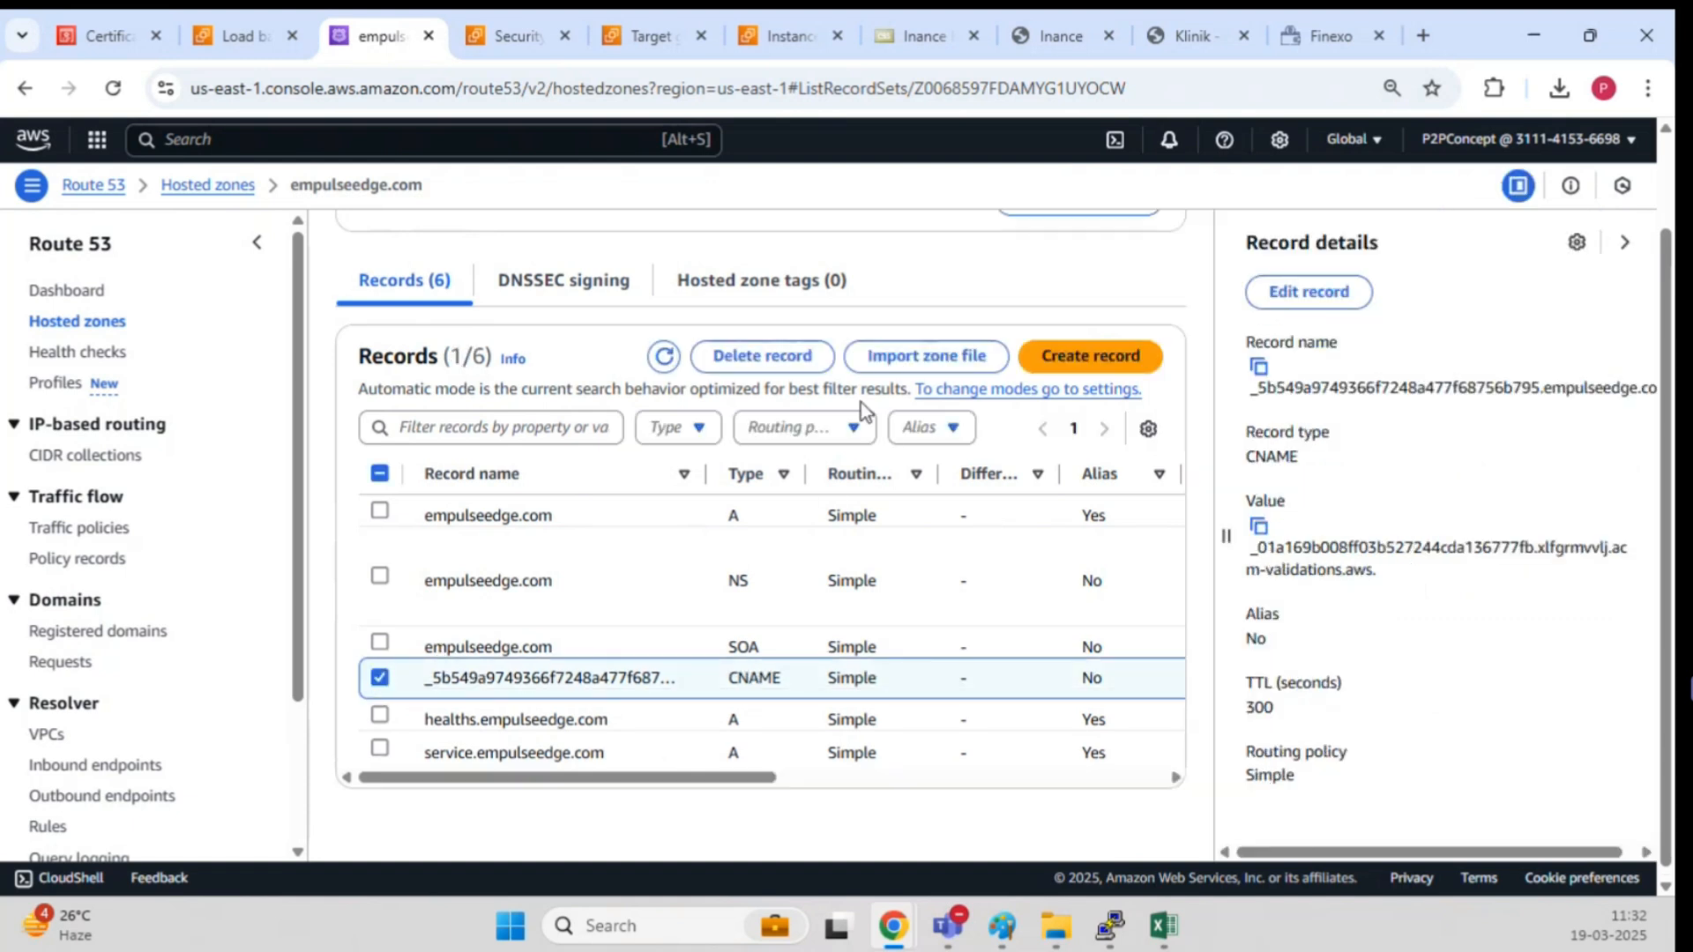
{"action": "left_click", "coordinate": [767, 355]}
{"action": "left_click", "coordinate": [1116, 699]}
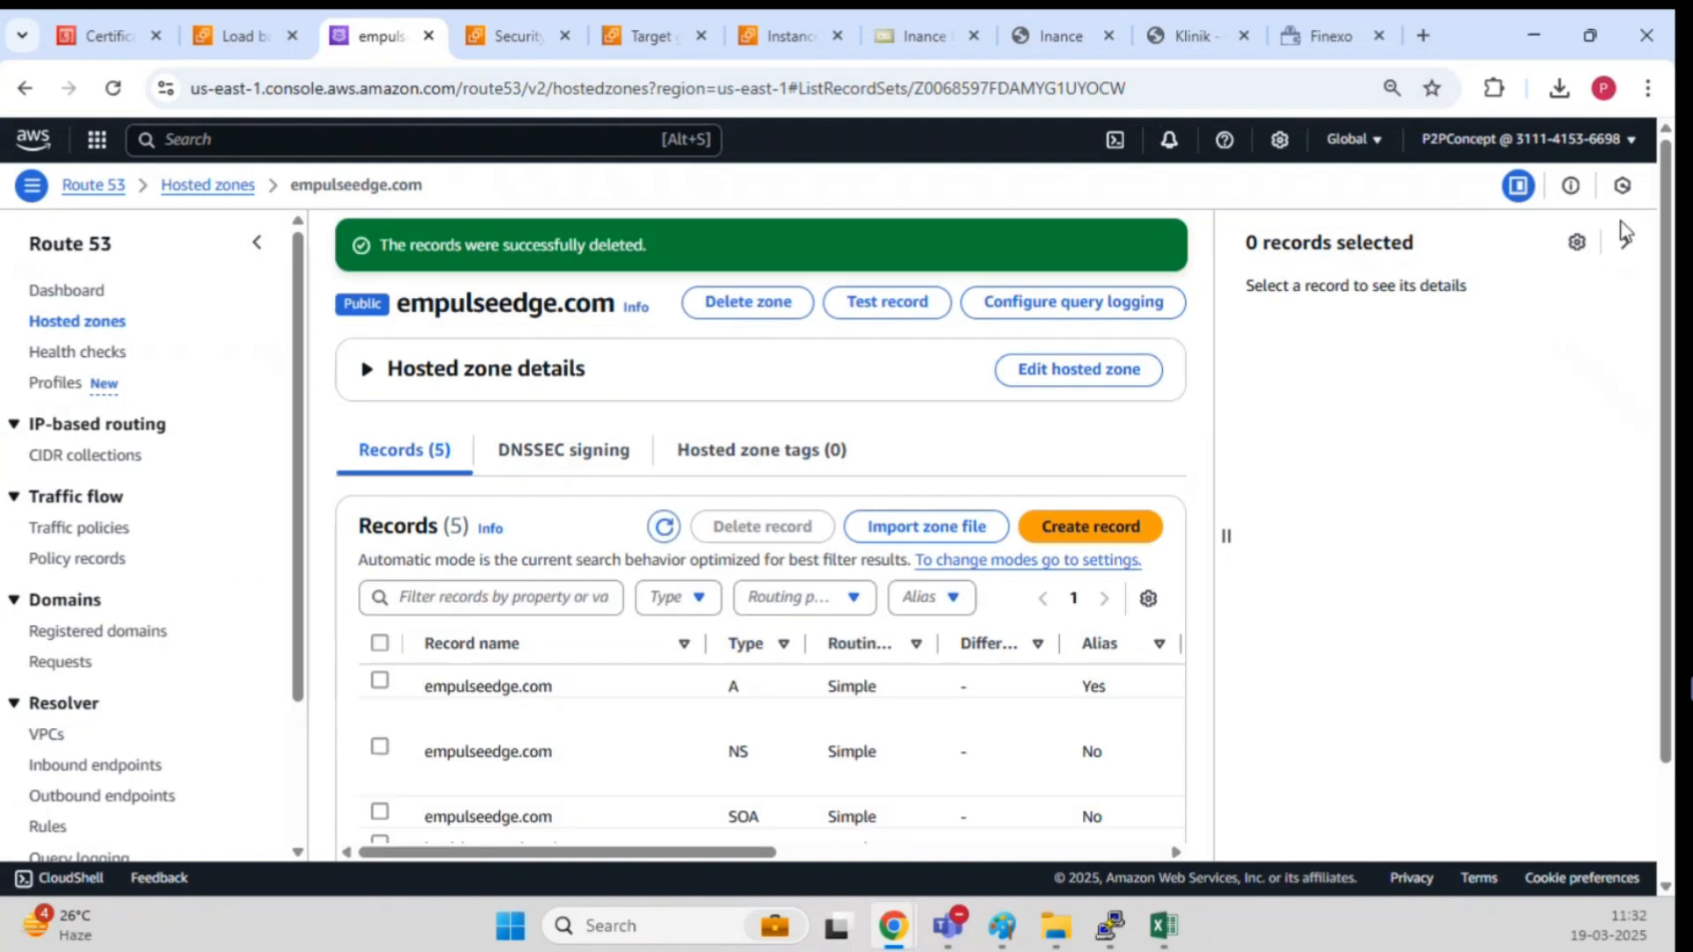
Step: Return to AWS Certificate Manager and start a request for a public certificate
{"action": "left_click", "coordinate": [251, 33]}
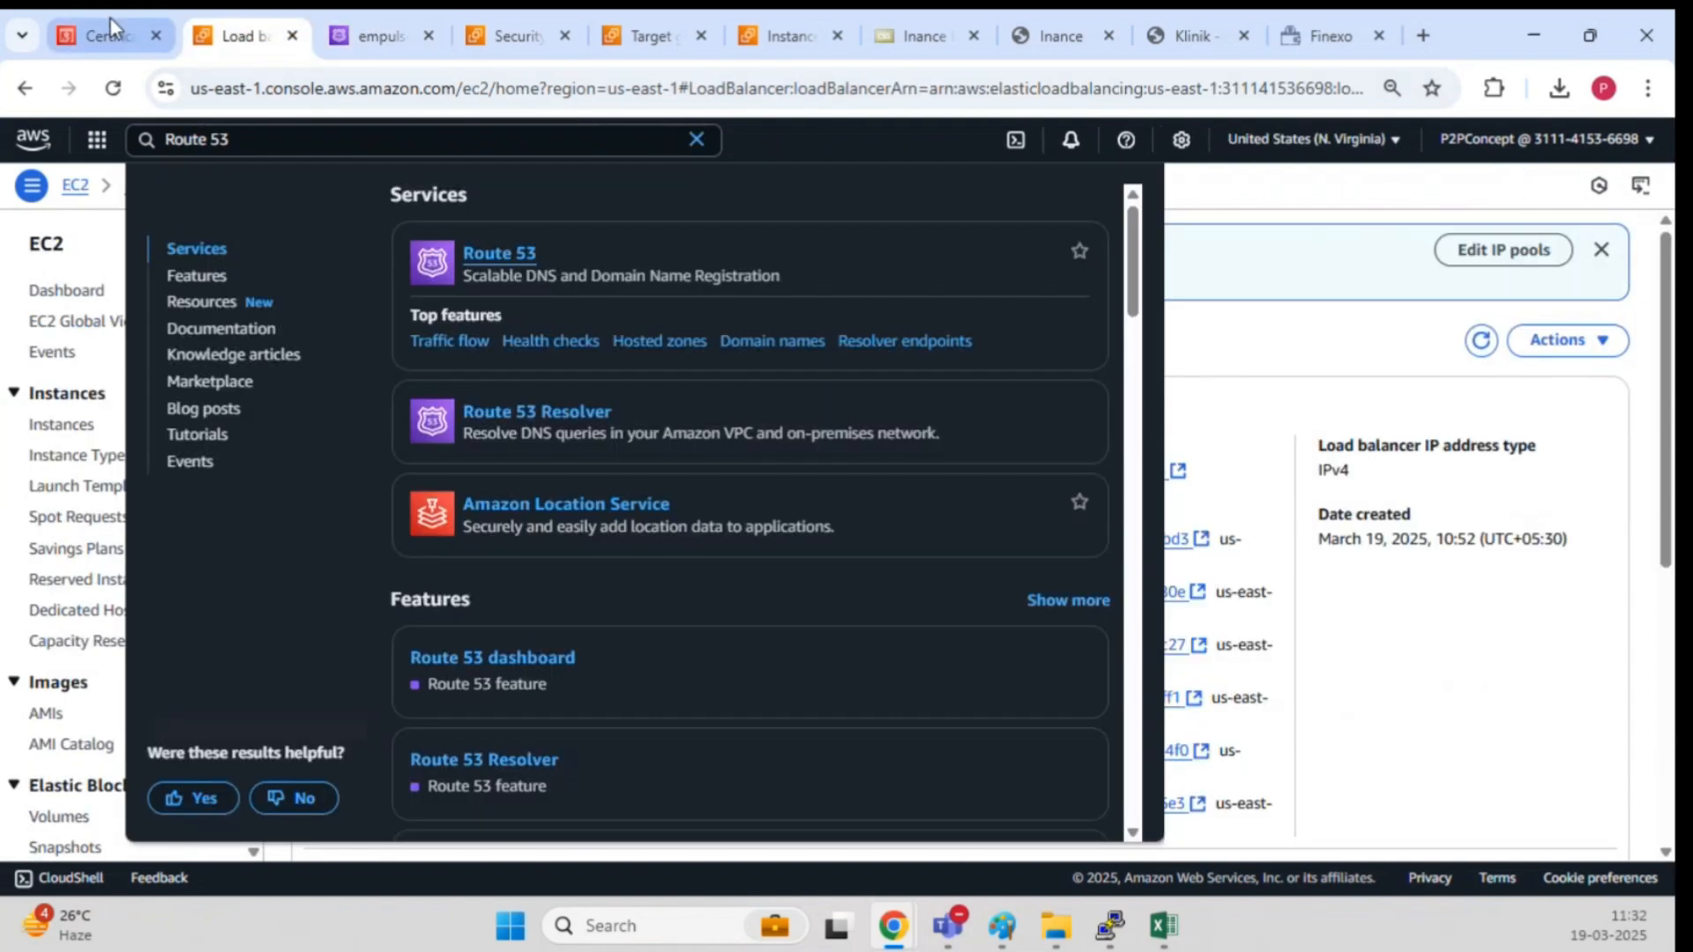
{"action": "left_click", "coordinate": [105, 36]}
{"action": "left_click_drag", "start_coordinate": [1187, 521], "coordinate": [616, 505]}
{"action": "left_click_drag", "start_coordinate": [922, 490], "coordinate": [994, 490]}
{"action": "left_click", "coordinate": [986, 605]}
{"action": "left_click", "coordinate": [1577, 342]}
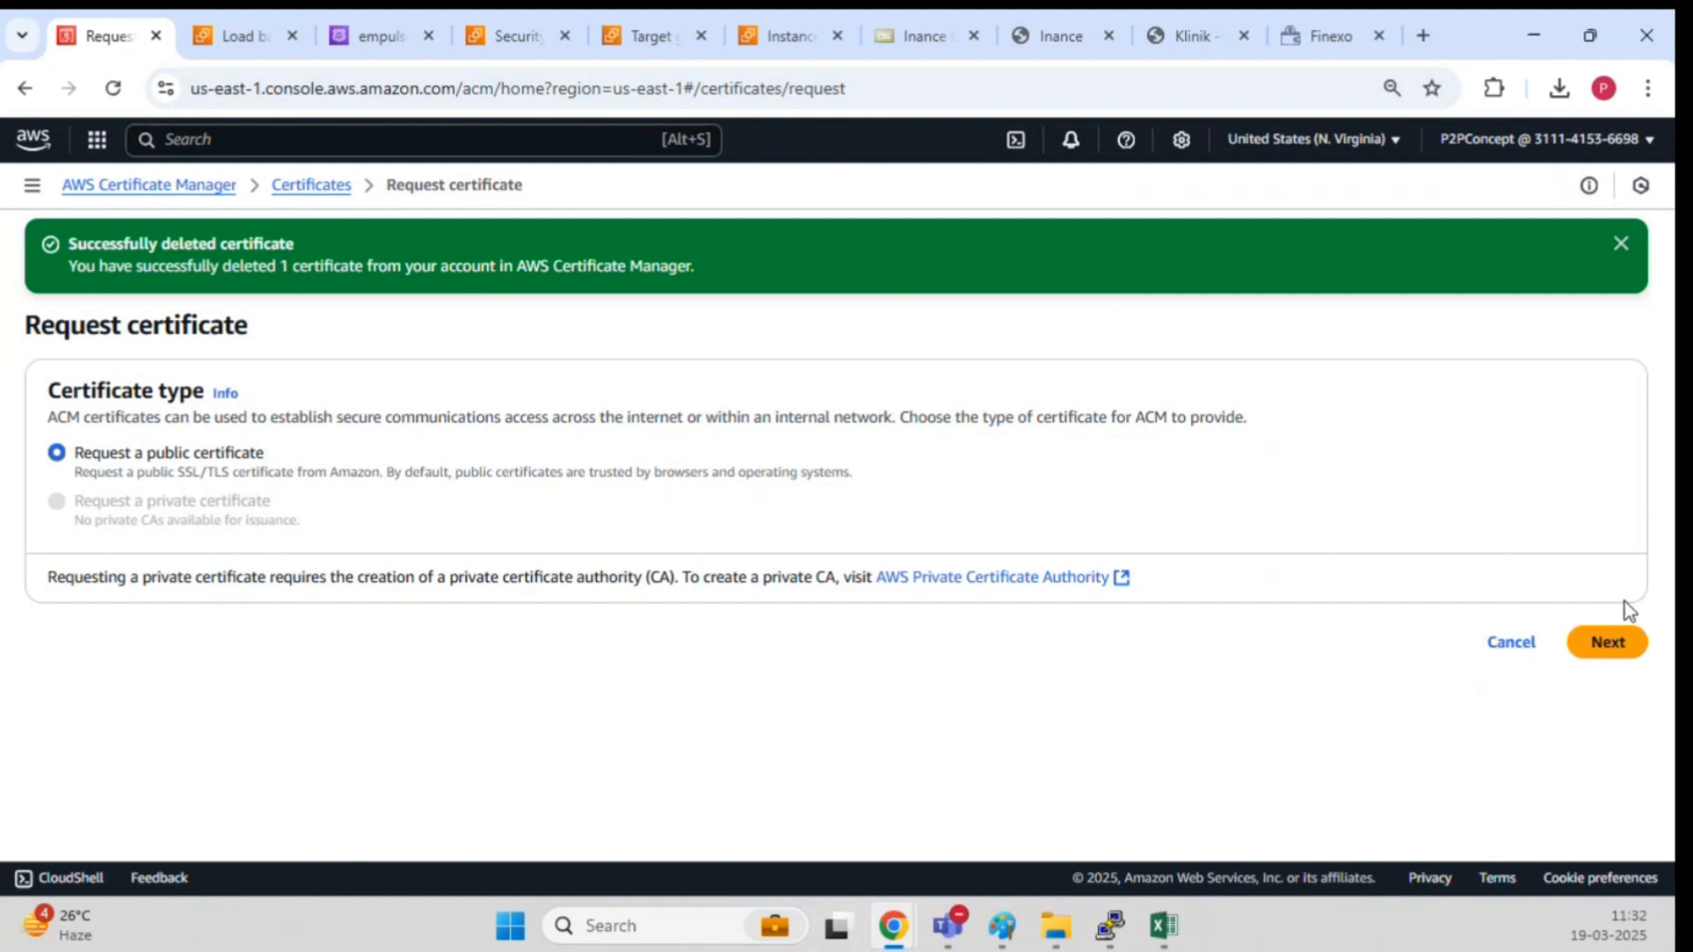
{"action": "left_click", "coordinate": [1620, 646]}
Step: Enter empulseedge.com as the fully qualified domain name and add *.empulseedge.com as a second name on the certificate
{"action": "left_click", "coordinate": [314, 300]}
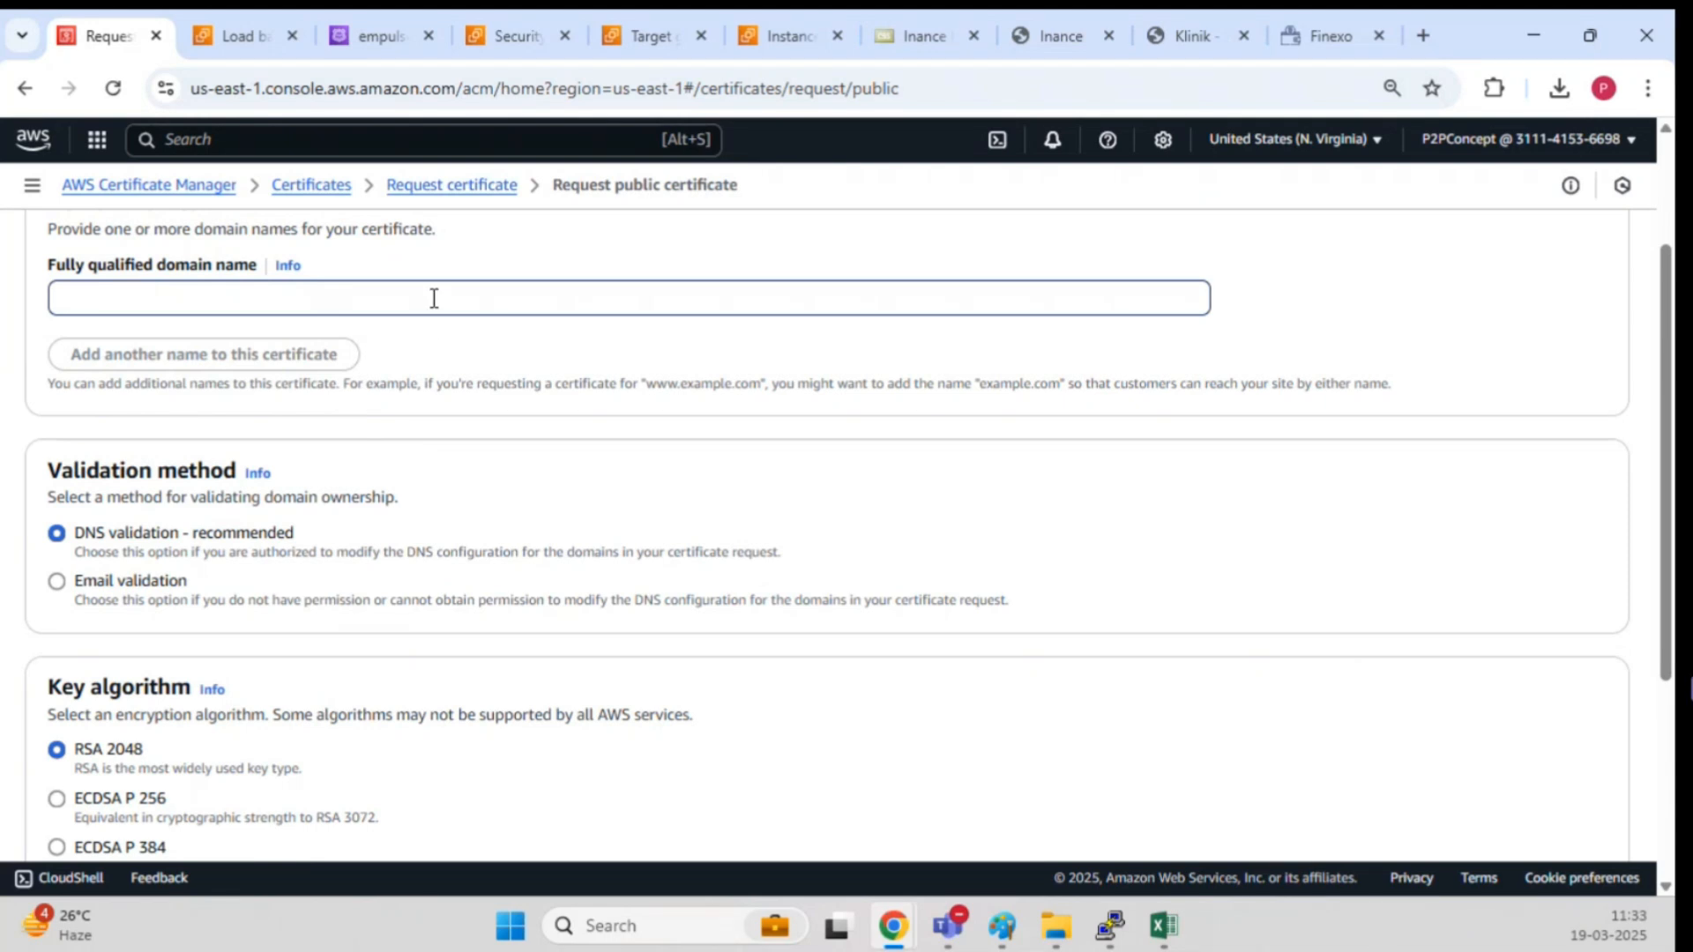
{"action": "scroll", "coordinate": [520, 528], "scroll_direction": "up", "scroll_amount": 2}
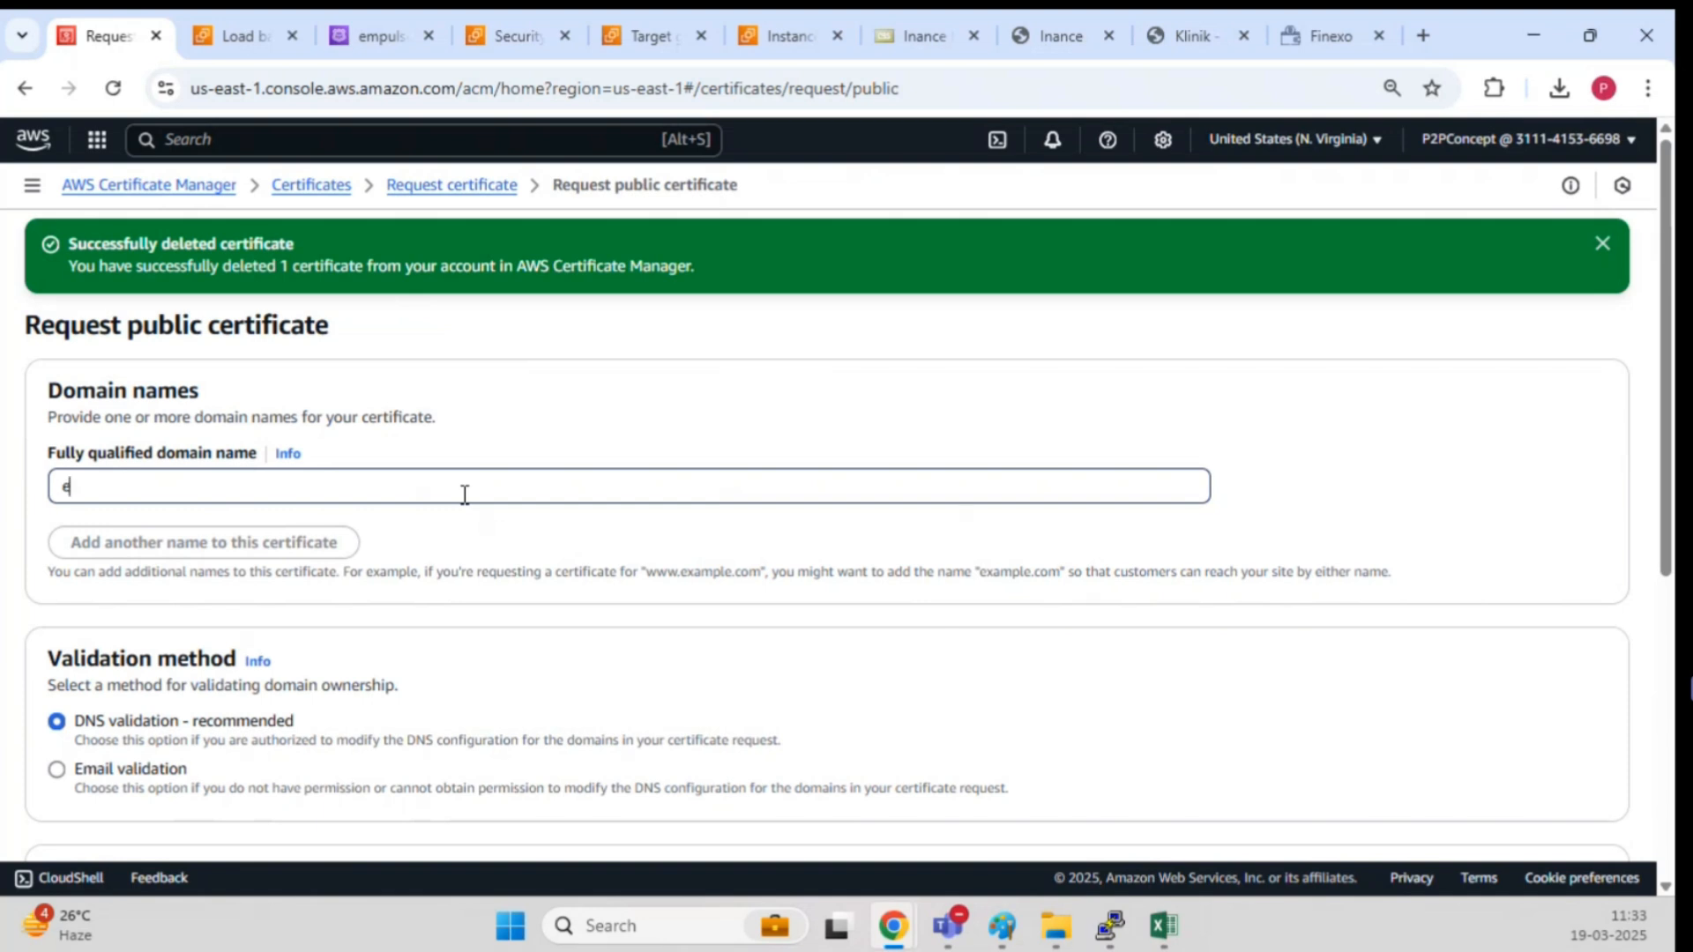
{"action": "type", "text": "e.com"}
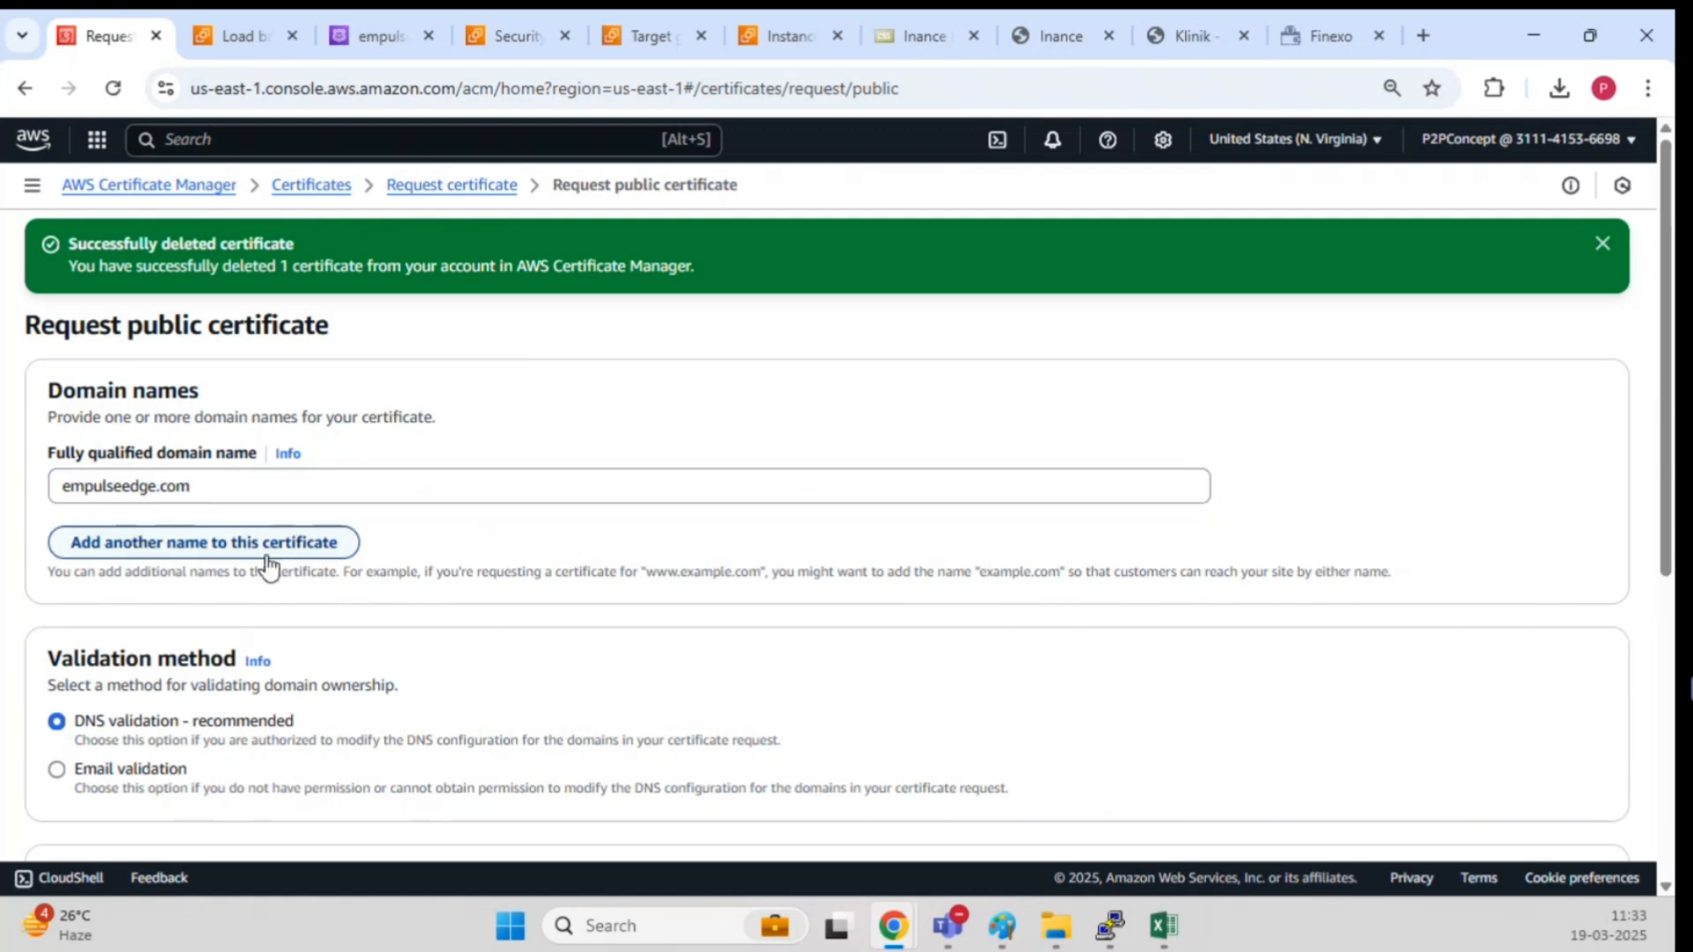
{"action": "left_click", "coordinate": [268, 544]}
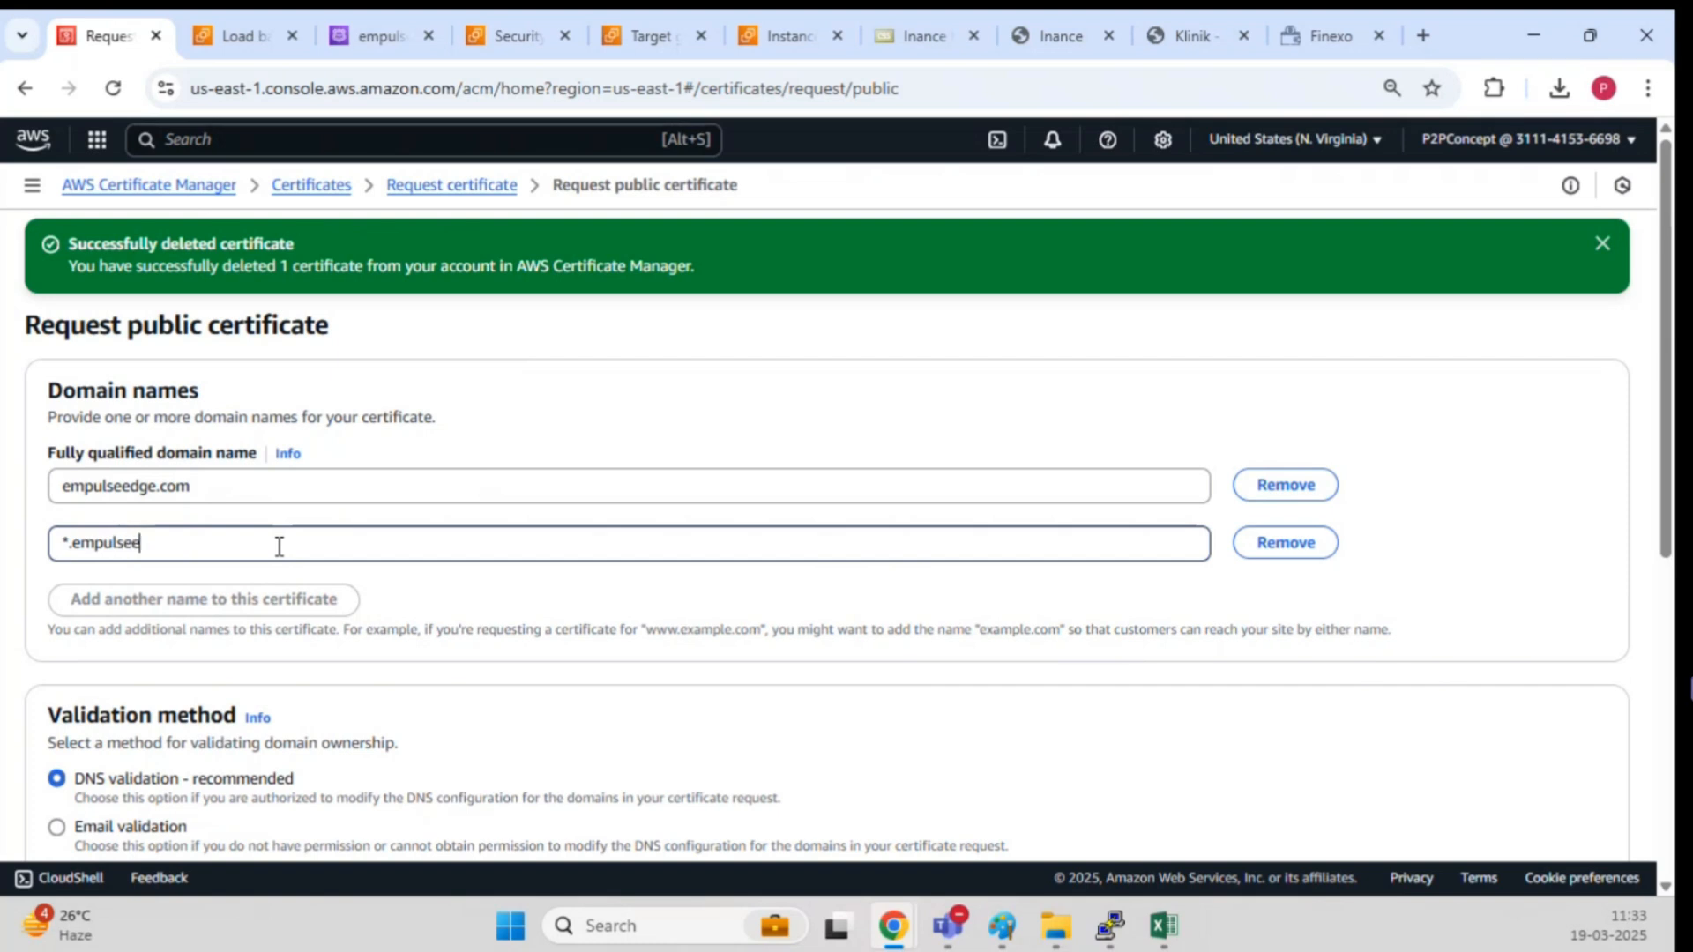
{"action": "type", "text": "*.empulseedge.com"}
{"action": "left_click", "coordinate": [1478, 550]}
{"action": "left_click", "coordinate": [245, 488]}
{"action": "key", "text": "ctrl+a"}
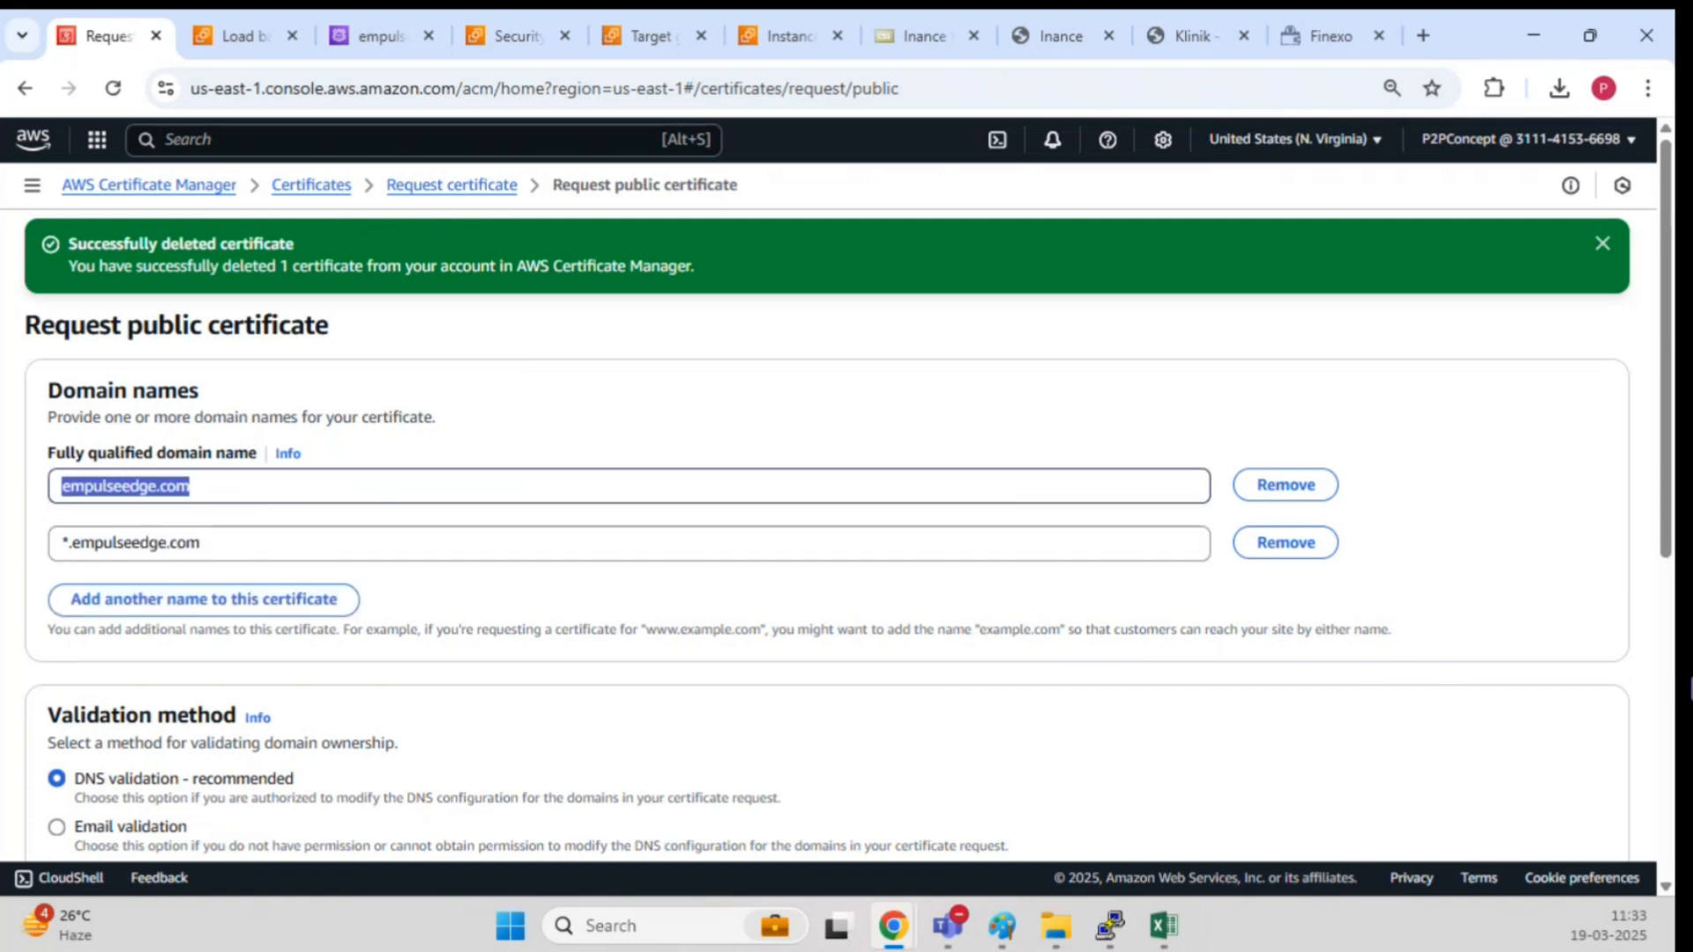
{"action": "left_click_drag", "start_coordinate": [271, 544], "coordinate": [44, 533]}
{"action": "left_click", "coordinate": [1402, 577]}
Step: Review the validation and key settings, keeping DNS validation and RSA 2048, and submit the certificate request
{"action": "scroll", "coordinate": [1333, 577], "scroll_direction": "down", "scroll_amount": 1}
{"action": "scroll", "coordinate": [1333, 573], "scroll_direction": "down", "scroll_amount": 6}
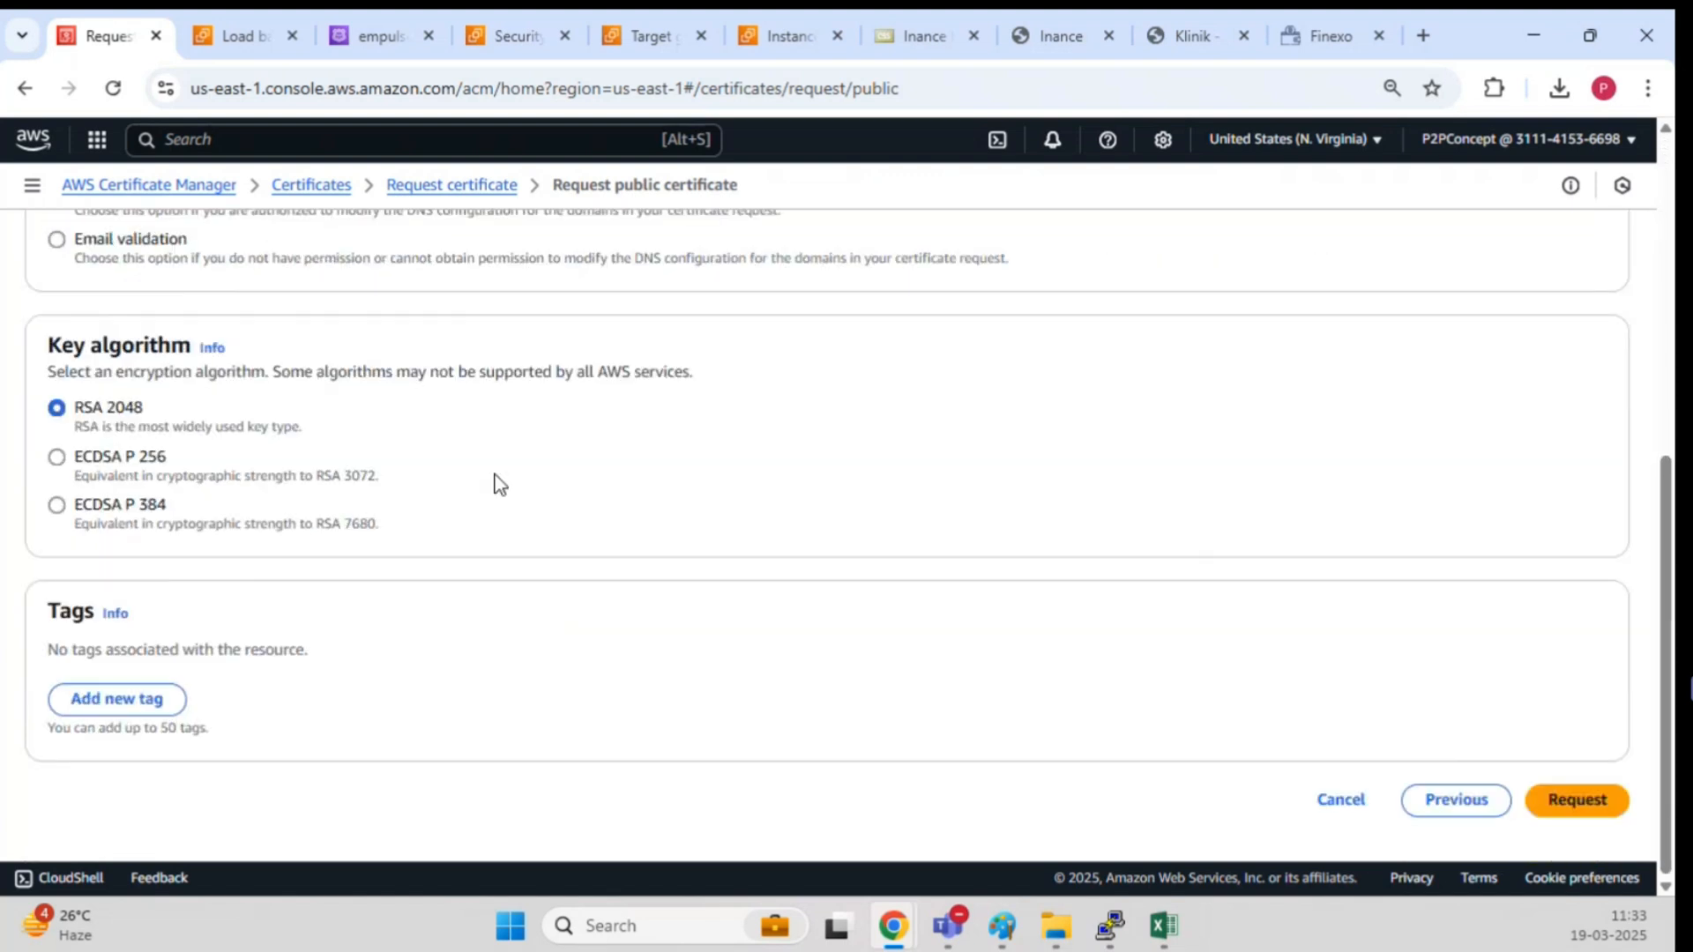
{"action": "scroll", "coordinate": [490, 518], "scroll_direction": "up", "scroll_amount": 3}
{"action": "scroll", "coordinate": [490, 518], "scroll_direction": "up", "scroll_amount": 2}
{"action": "scroll", "coordinate": [1374, 744], "scroll_direction": "down", "scroll_amount": 5}
{"action": "left_click", "coordinate": [1584, 803]}
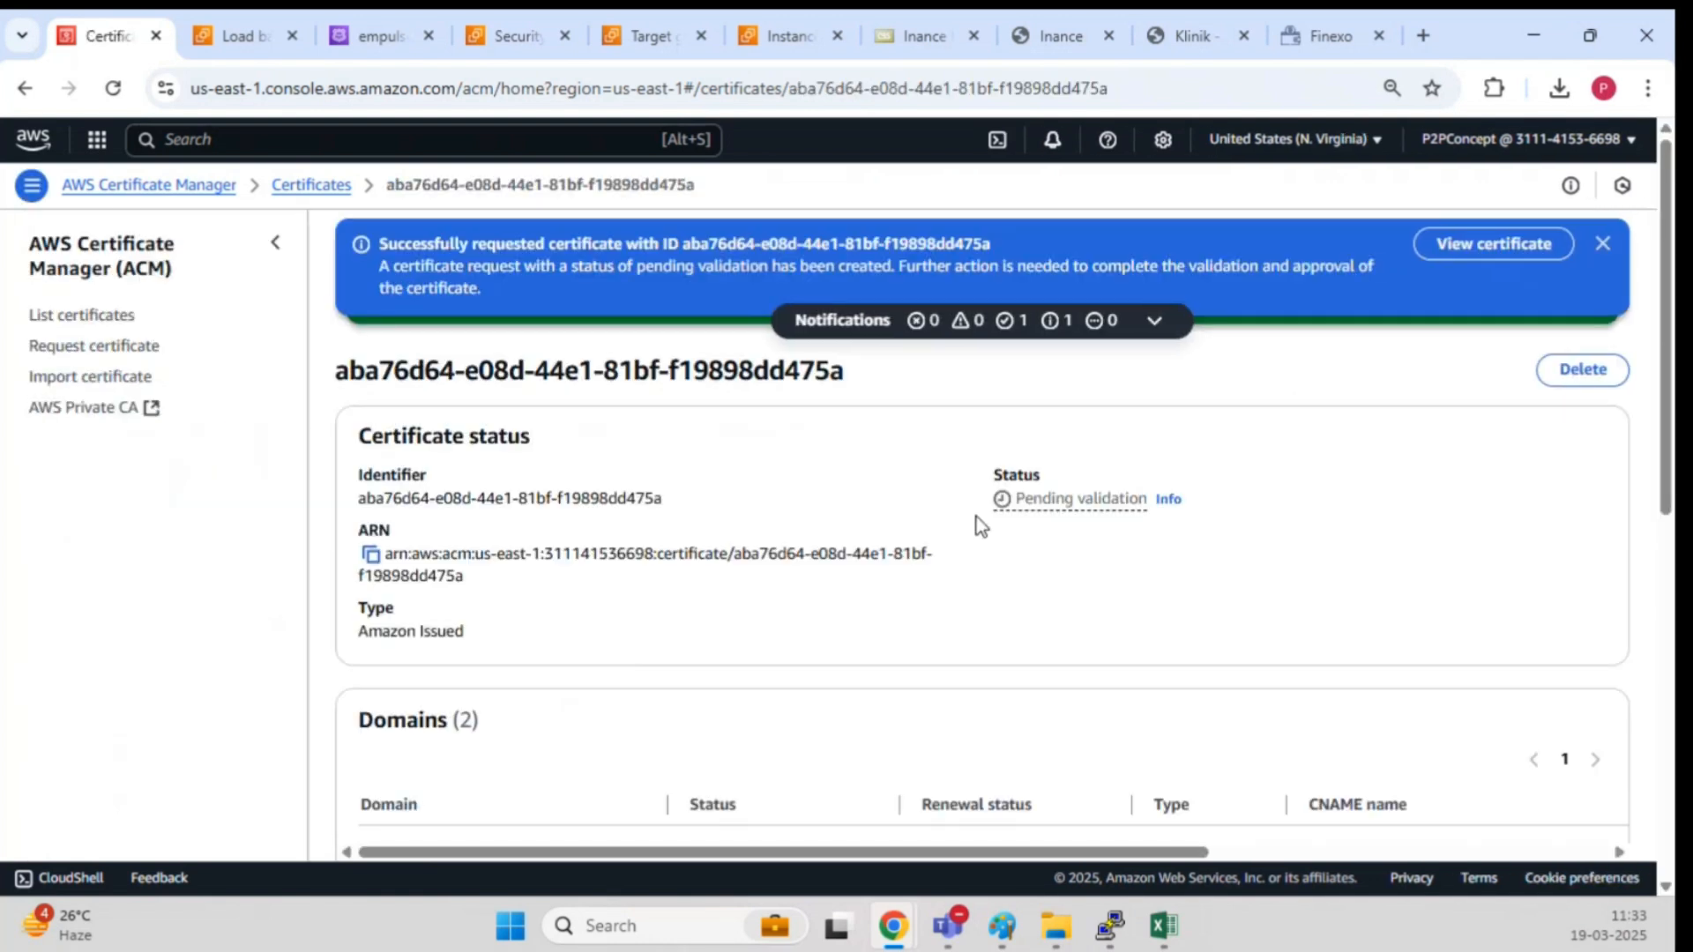
Step: Create the Route 53 DNS validation records for empulseedge.com and *.empulseedge.com, and check the new certificate's status
{"action": "scroll", "coordinate": [976, 520], "scroll_direction": "down", "scroll_amount": 5}
{"action": "scroll", "coordinate": [976, 520], "scroll_direction": "up", "scroll_amount": 1}
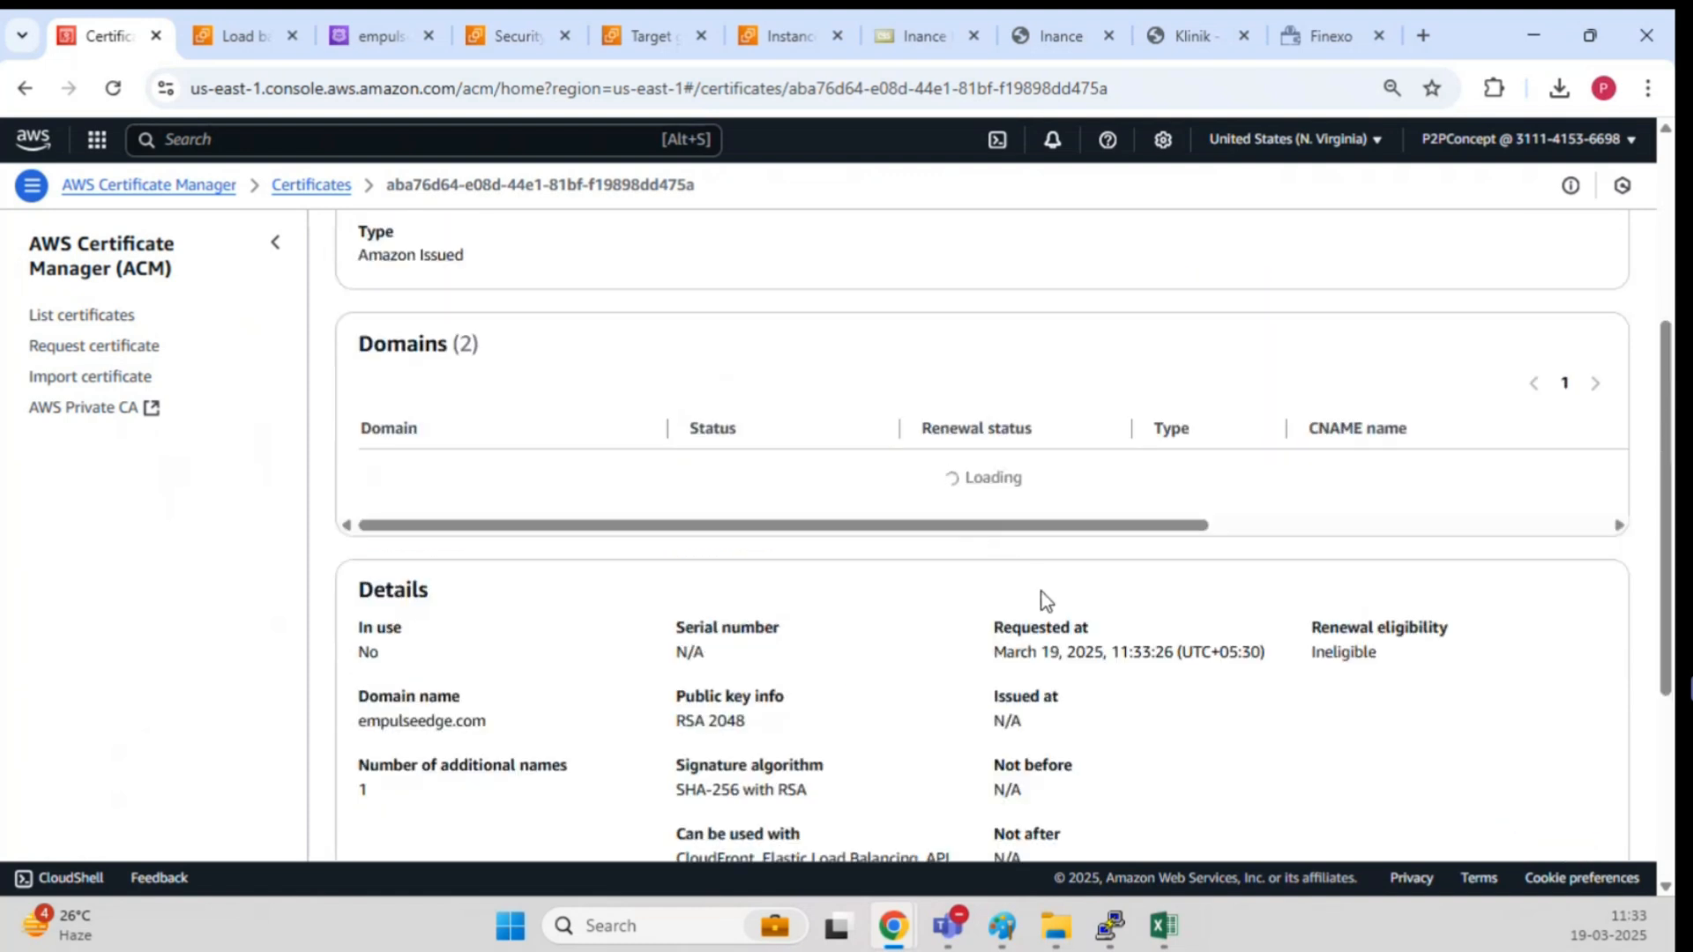
{"action": "scroll", "coordinate": [1042, 592], "scroll_direction": "down", "scroll_amount": 4}
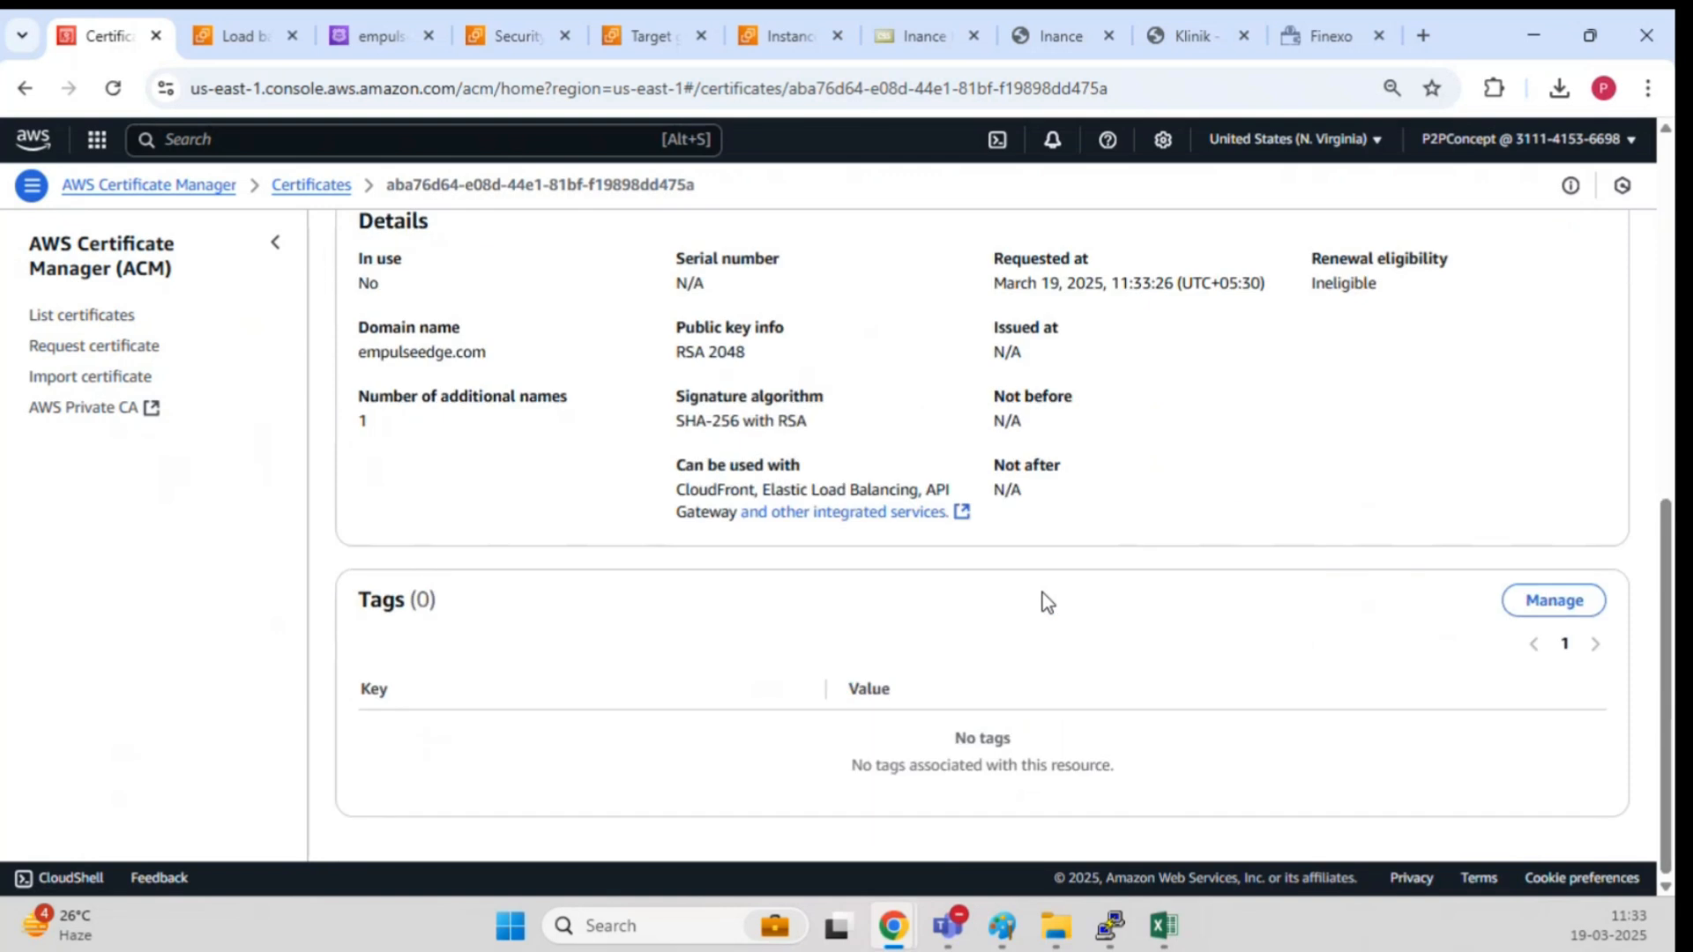
{"action": "scroll", "coordinate": [1044, 593], "scroll_direction": "up", "scroll_amount": 7}
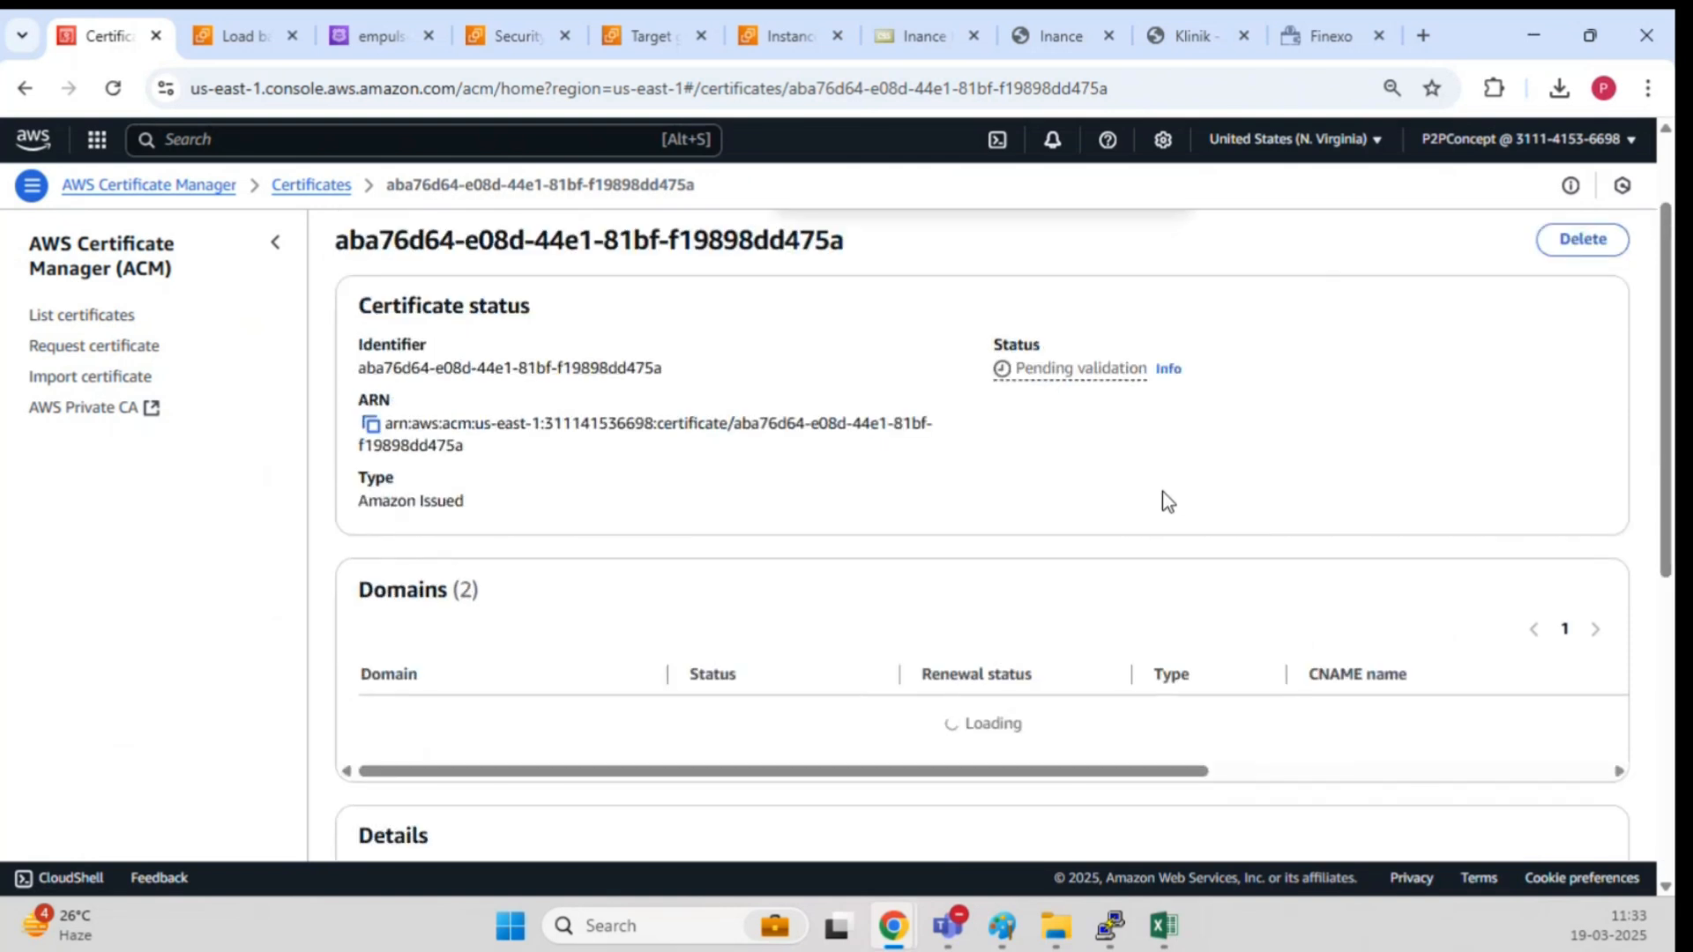
{"action": "scroll", "coordinate": [1162, 490], "scroll_direction": "down", "scroll_amount": 3}
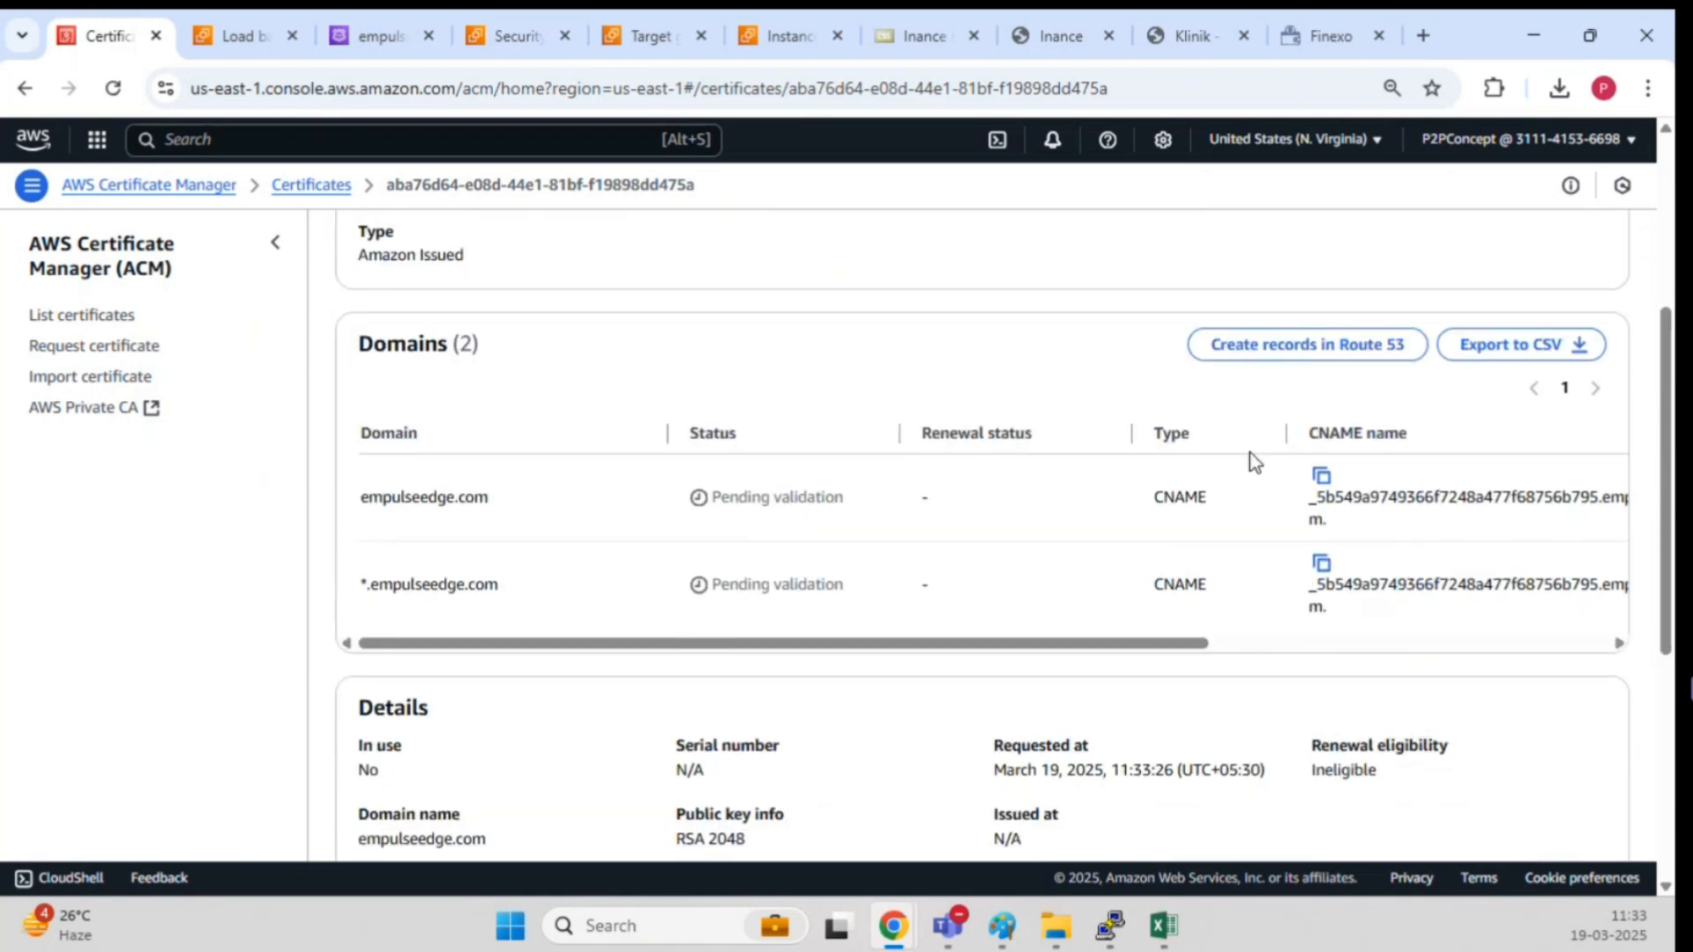
{"action": "left_click", "coordinate": [1295, 348]}
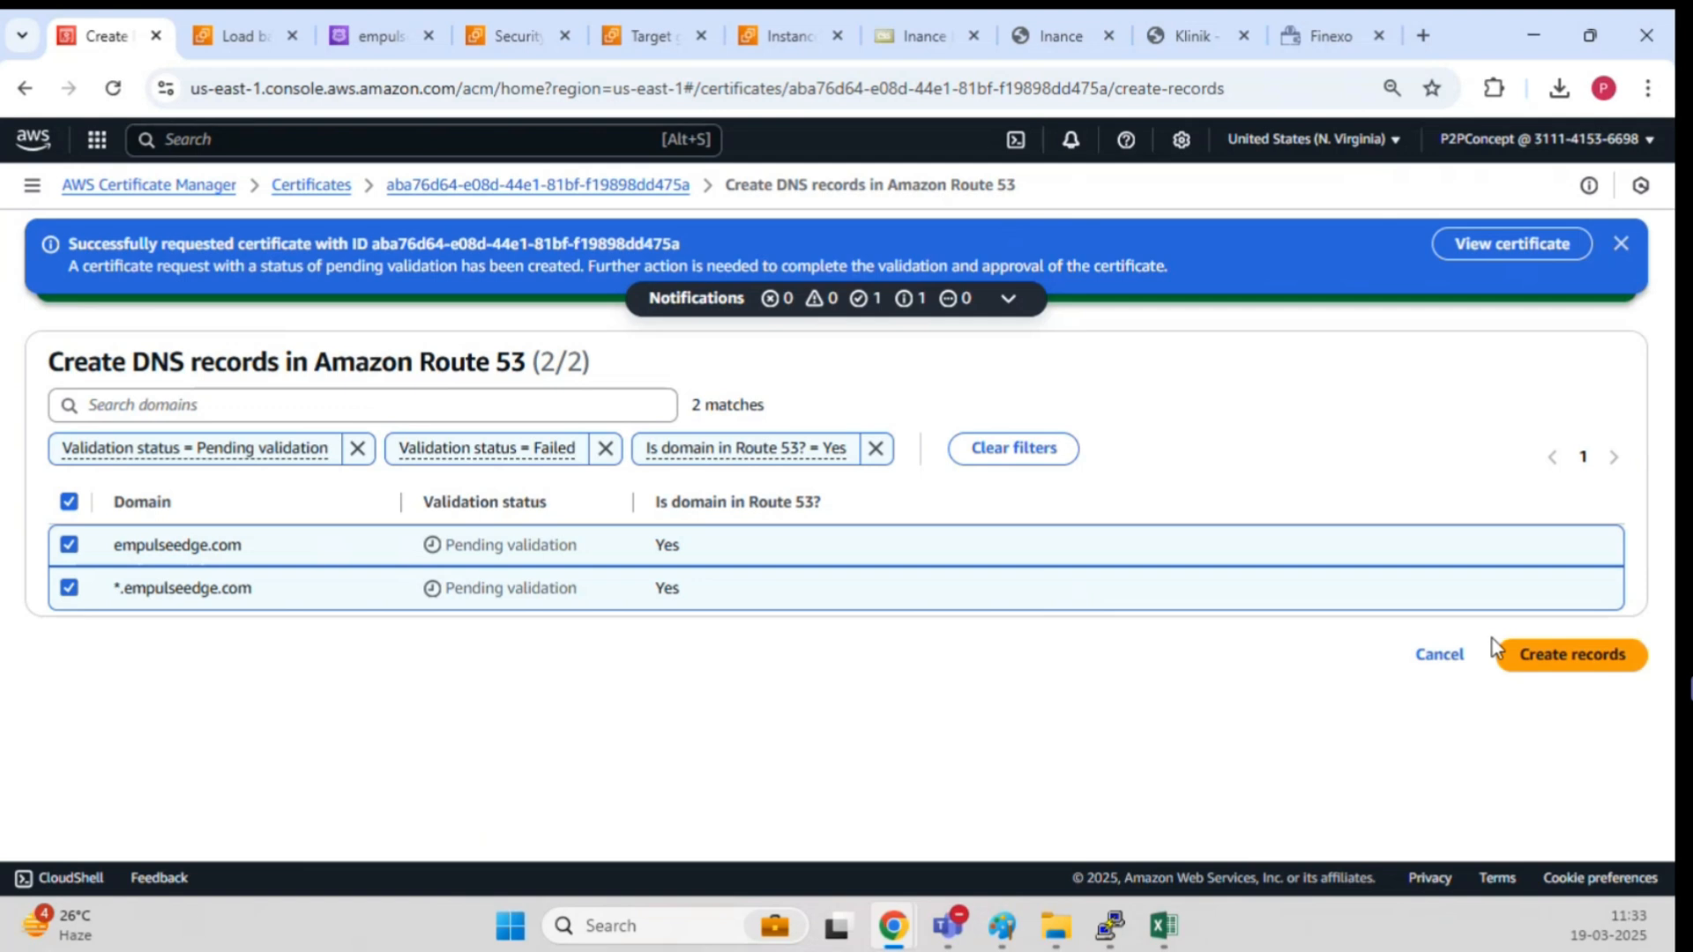
{"action": "left_click", "coordinate": [1499, 649]}
{"action": "scroll", "coordinate": [1286, 558], "scroll_direction": "down", "scroll_amount": 5}
{"action": "scroll", "coordinate": [1285, 558], "scroll_direction": "up", "scroll_amount": 2}
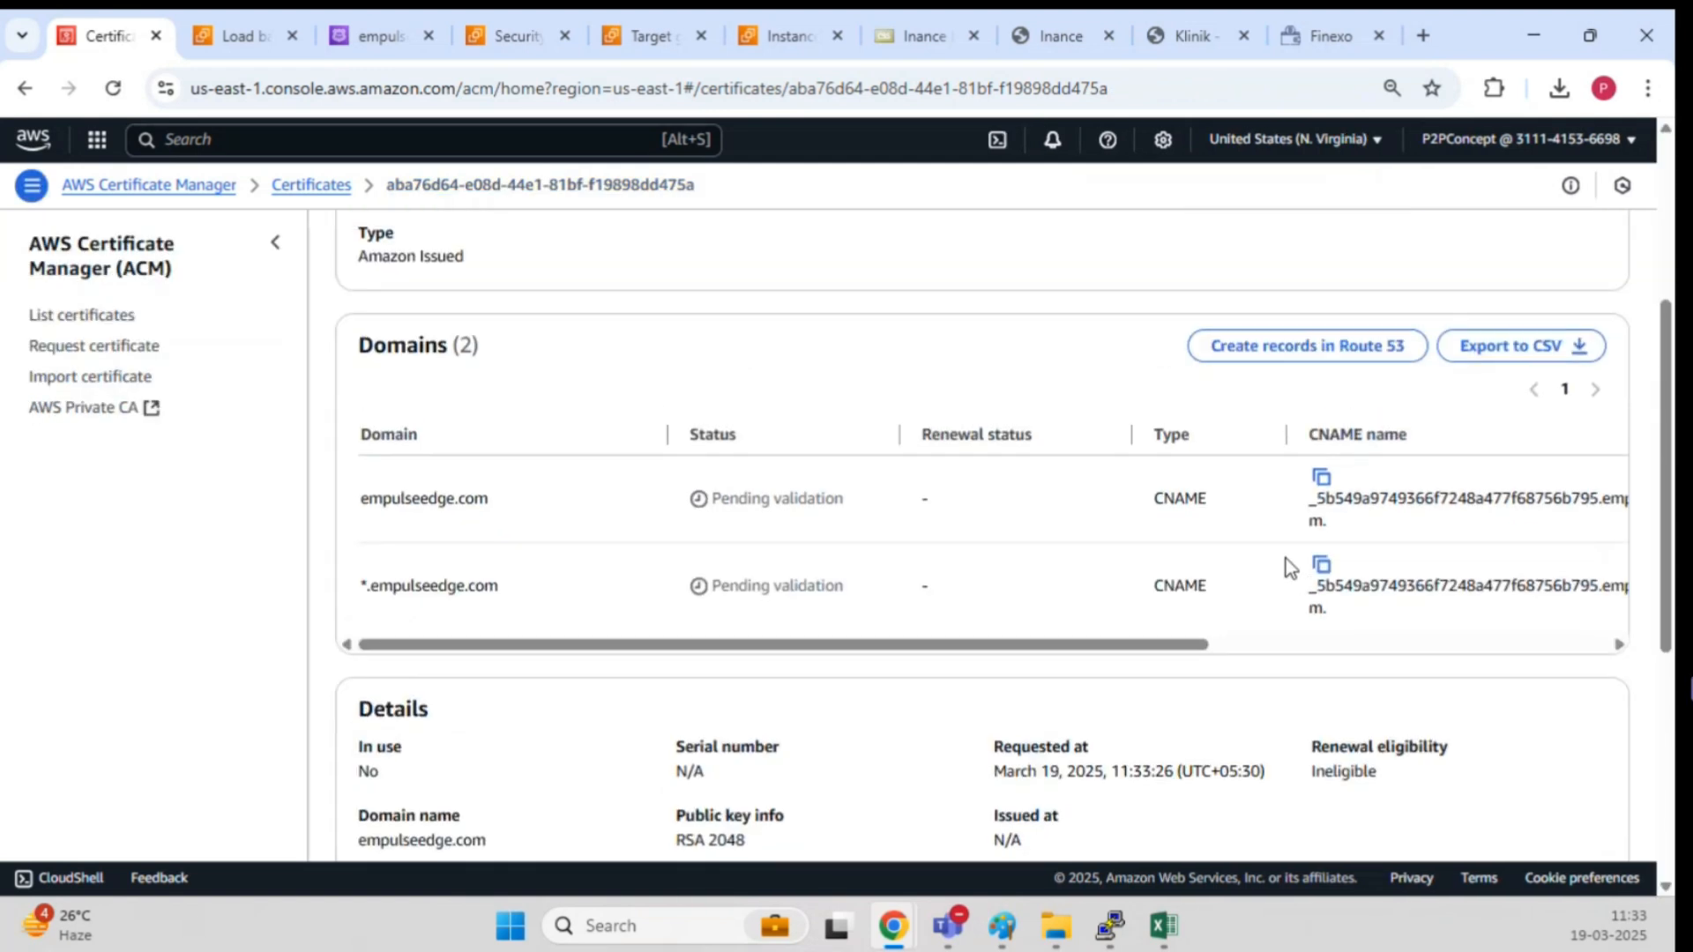
{"action": "scroll", "coordinate": [1286, 558], "scroll_direction": "up", "scroll_amount": 1}
{"action": "scroll", "coordinate": [1286, 557], "scroll_direction": "up", "scroll_amount": 3}
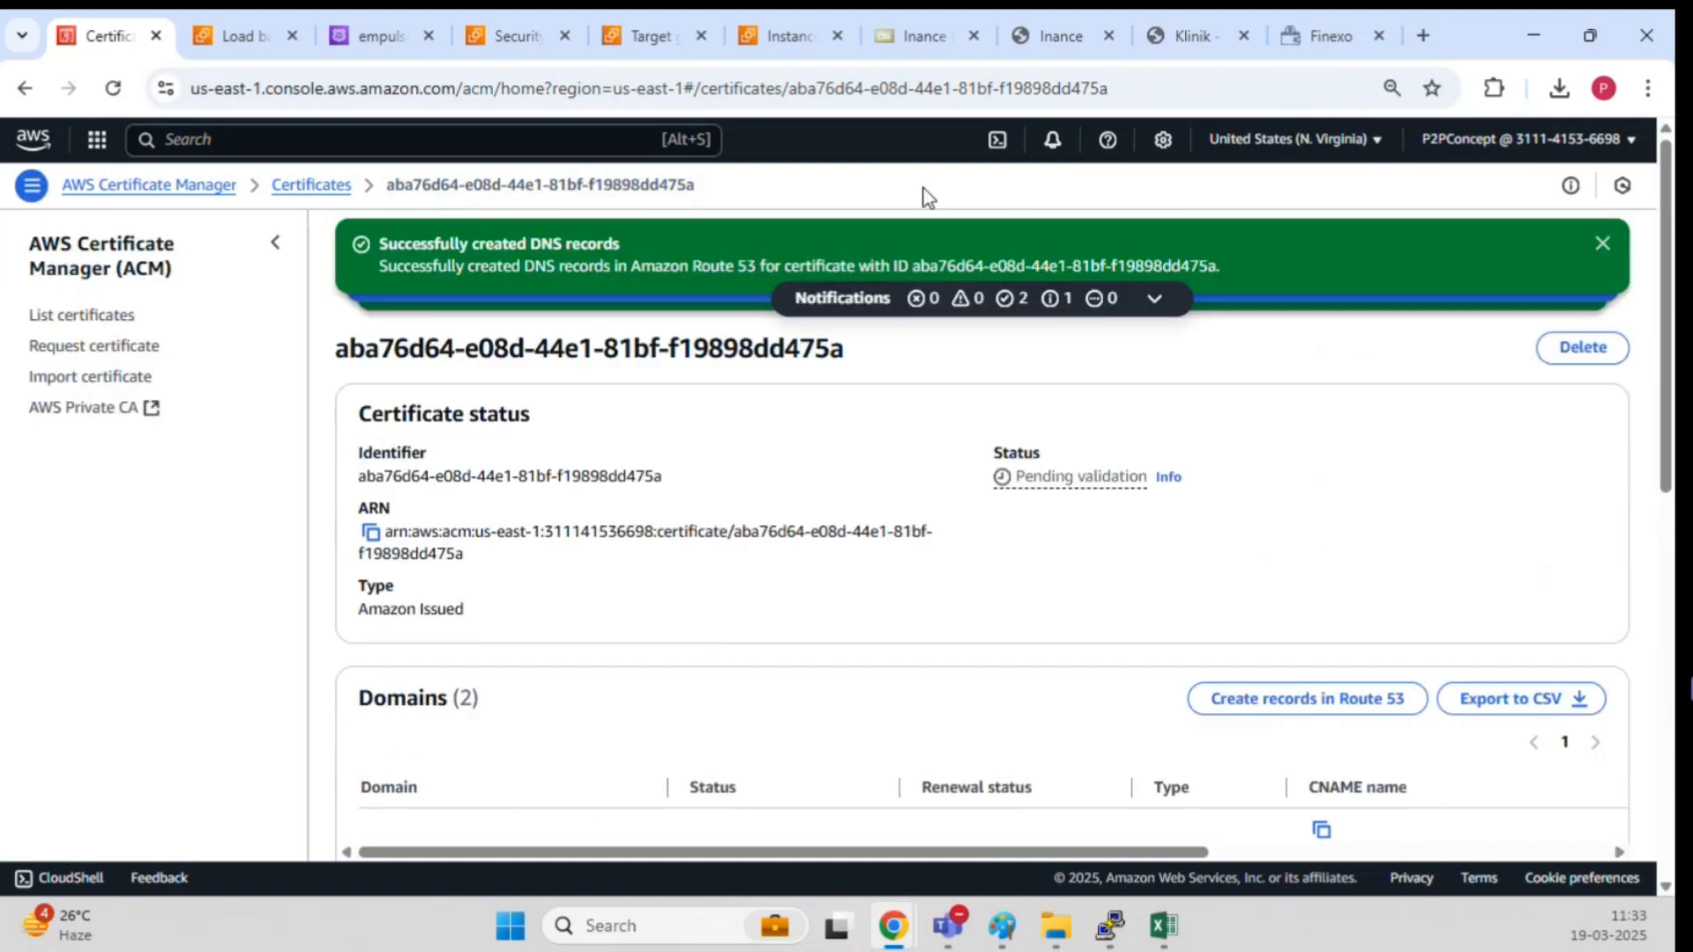
Step: Refresh the new certificate's page and check the validation status of empulseedge.com and *.empulseedge.com
{"action": "left_click", "coordinate": [115, 90]}
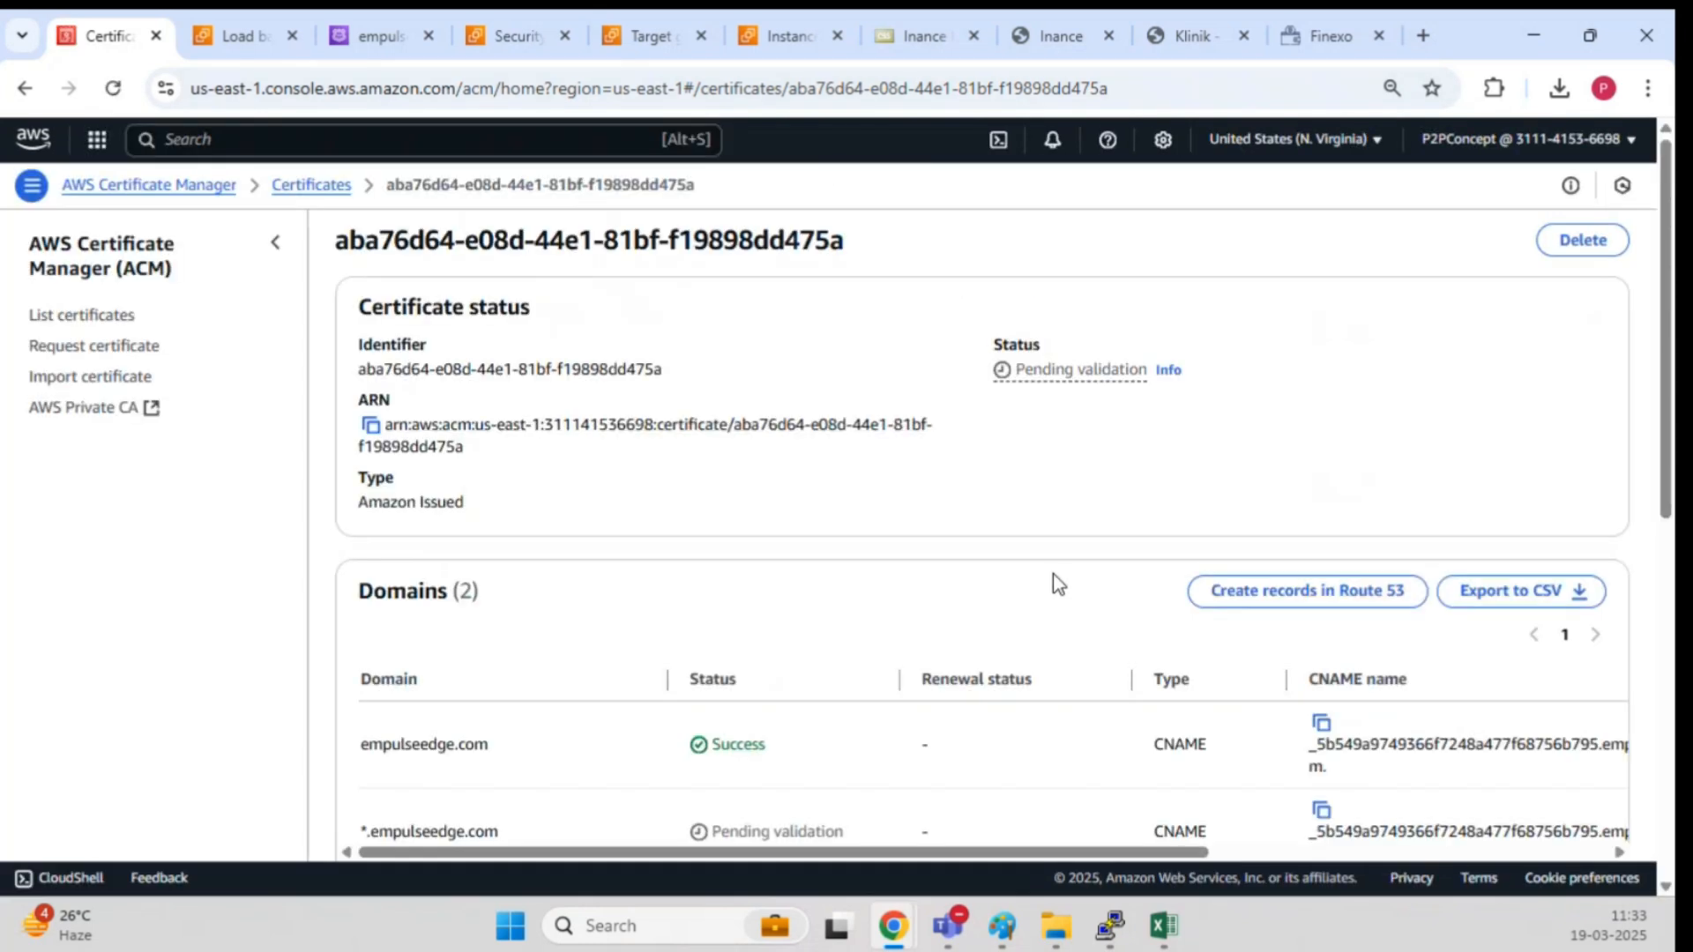
{"action": "scroll", "coordinate": [1053, 573], "scroll_direction": "down", "scroll_amount": 3}
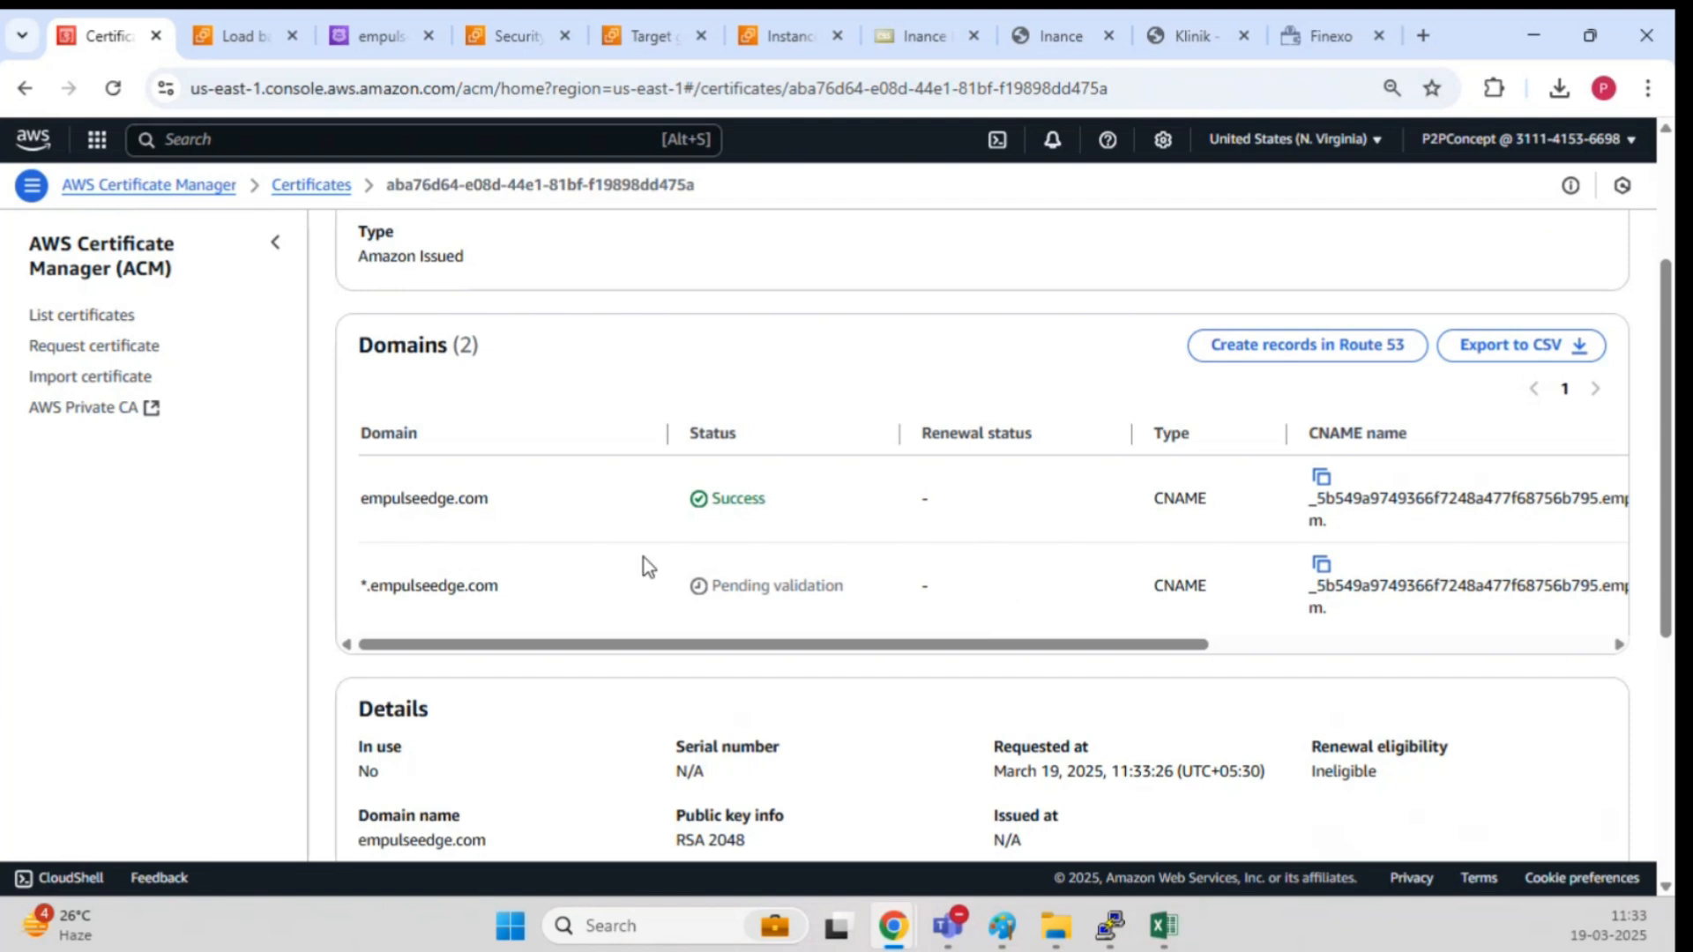
{"action": "left_click", "coordinate": [115, 88]}
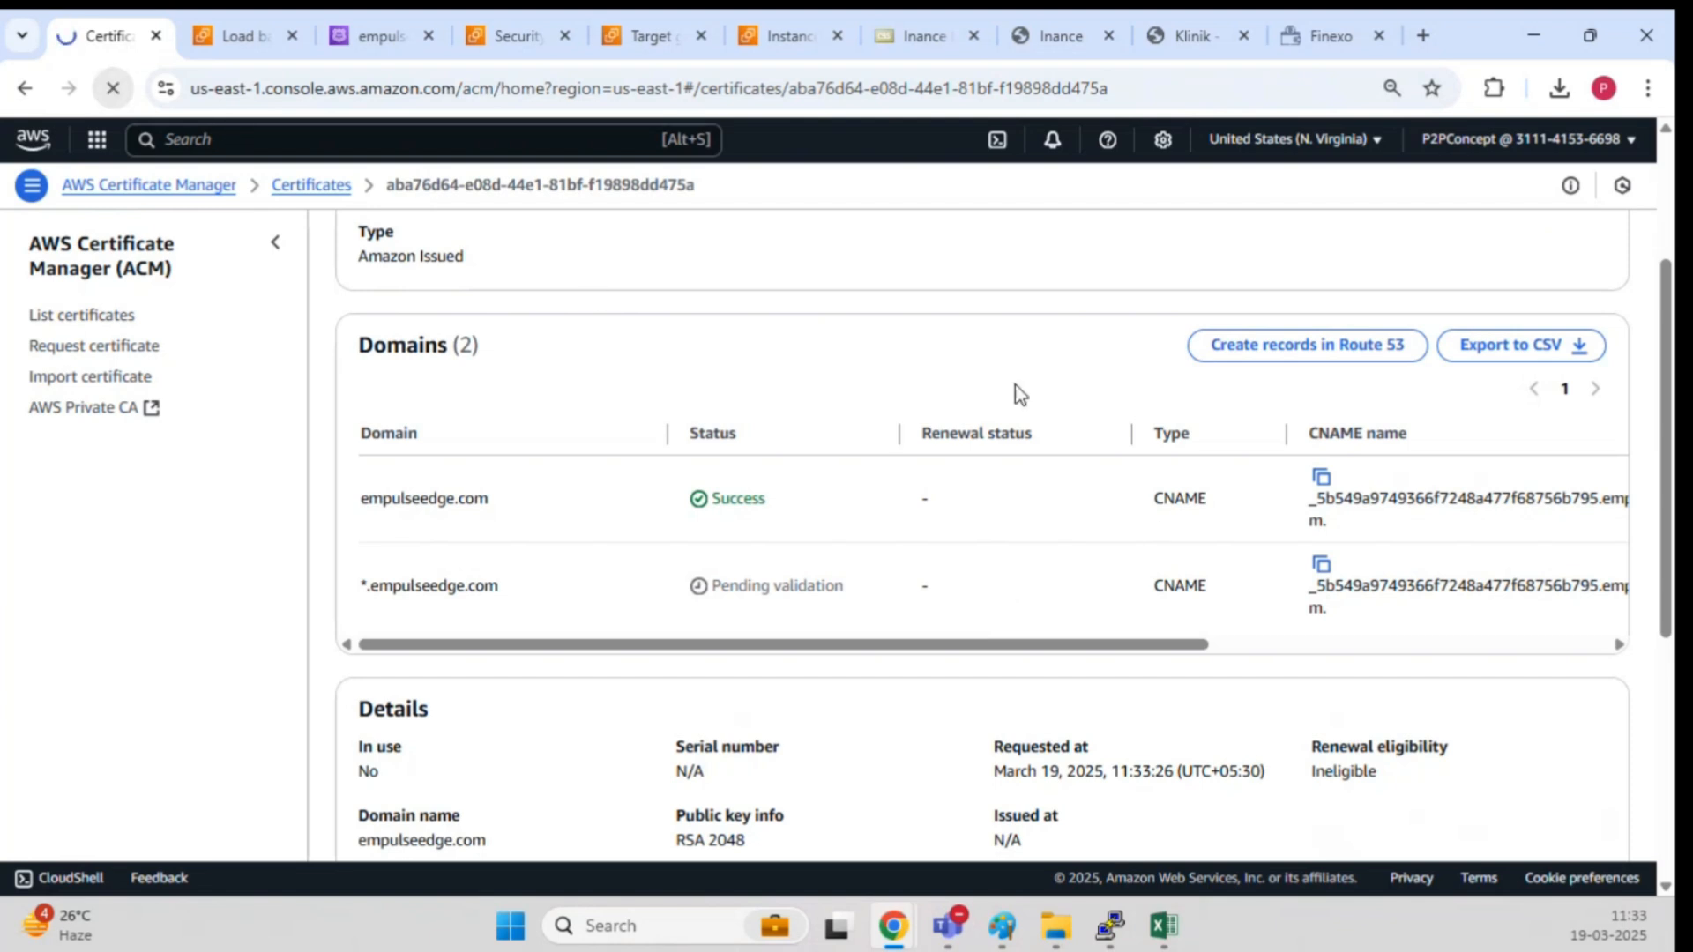
{"action": "scroll", "coordinate": [1111, 436], "scroll_direction": "down", "scroll_amount": 4}
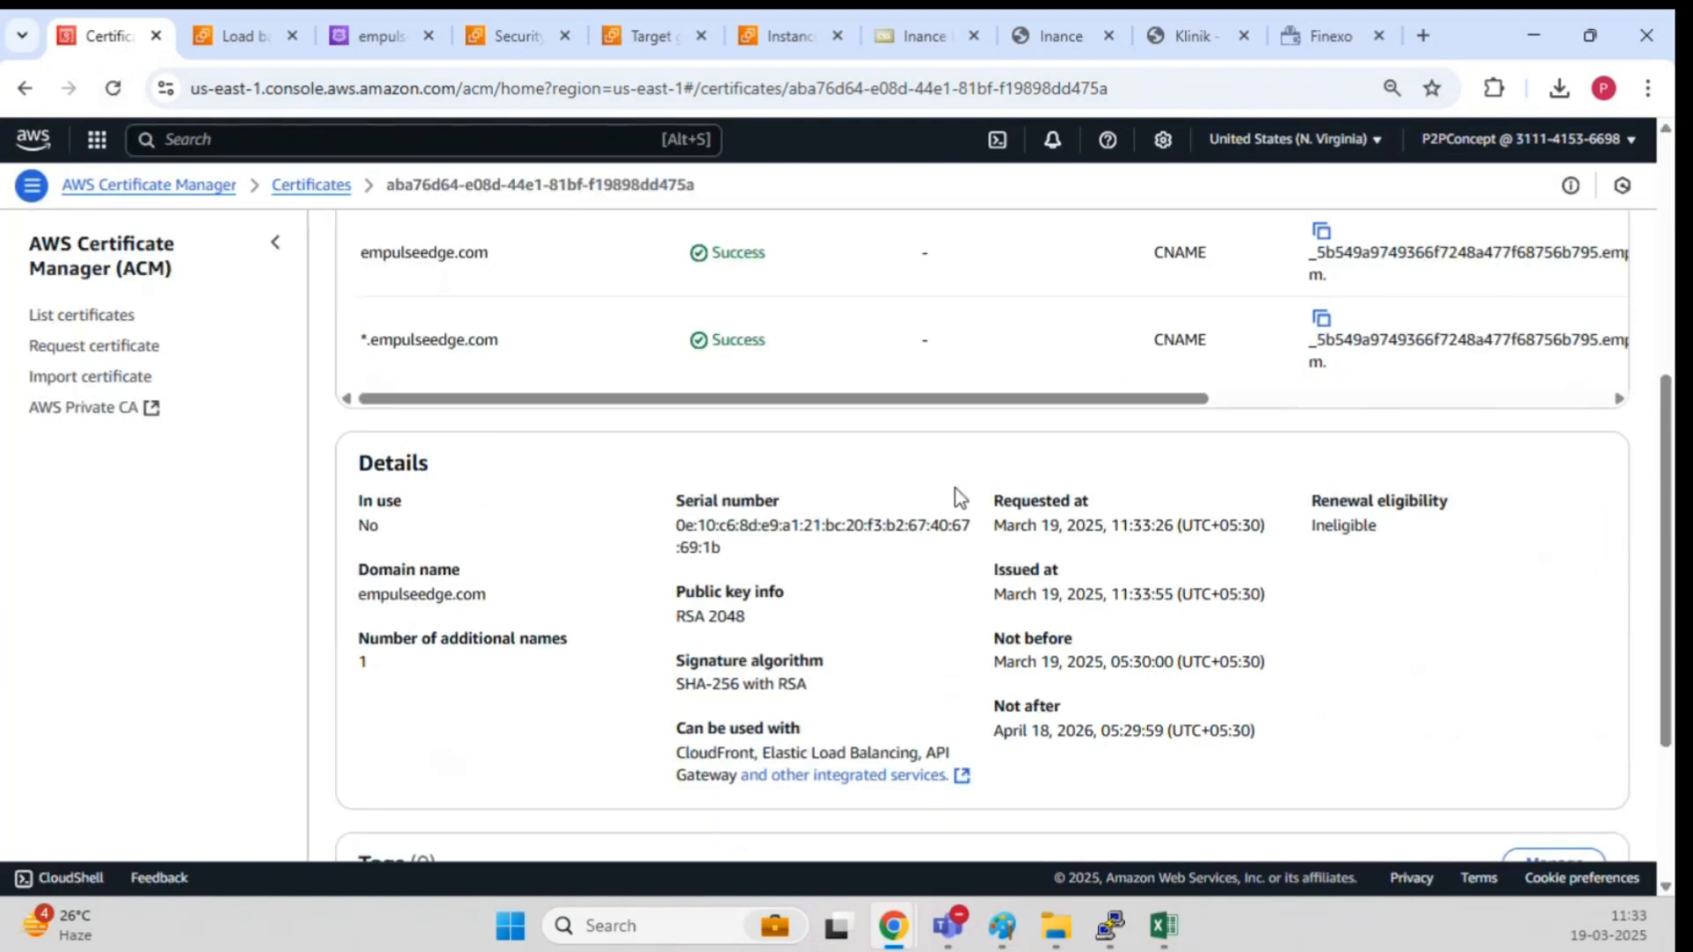
{"action": "scroll", "coordinate": [953, 495], "scroll_direction": "up", "scroll_amount": 2}
{"action": "left_click_drag", "start_coordinate": [561, 502], "coordinate": [829, 585]}
{"action": "left_click", "coordinate": [827, 241]}
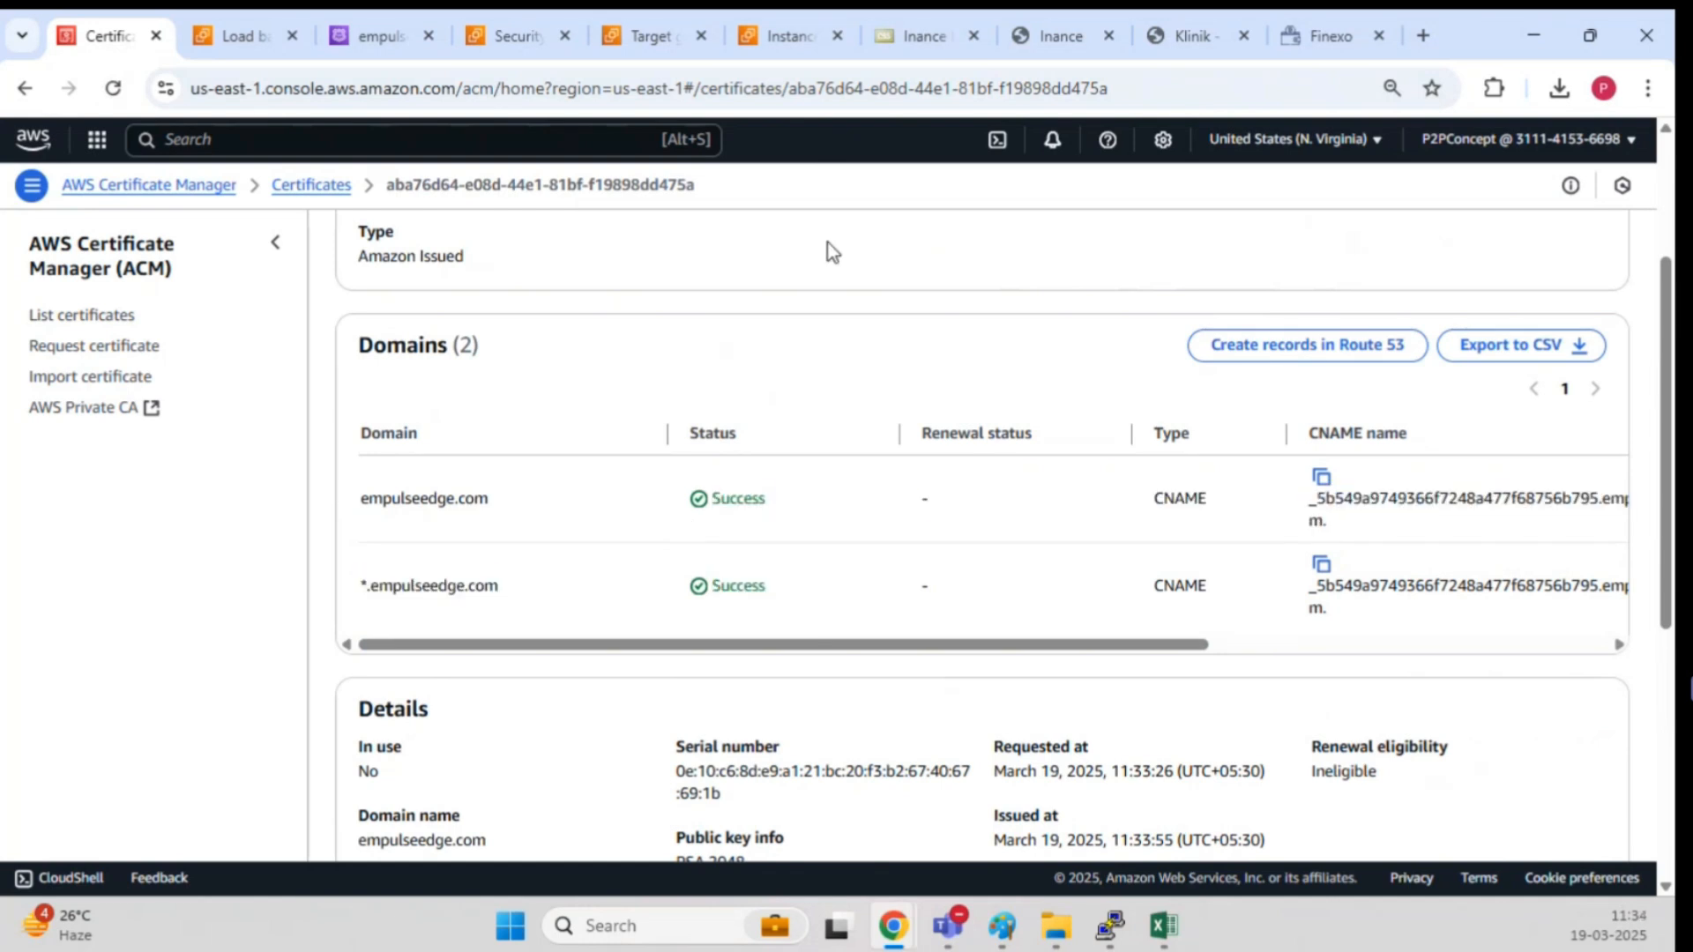
Step: Start a new listener on the host-alb-crypto load balancer, using HTTPS and forwarding to the host-alb-crypto-tg target group
{"action": "left_click", "coordinate": [236, 35]}
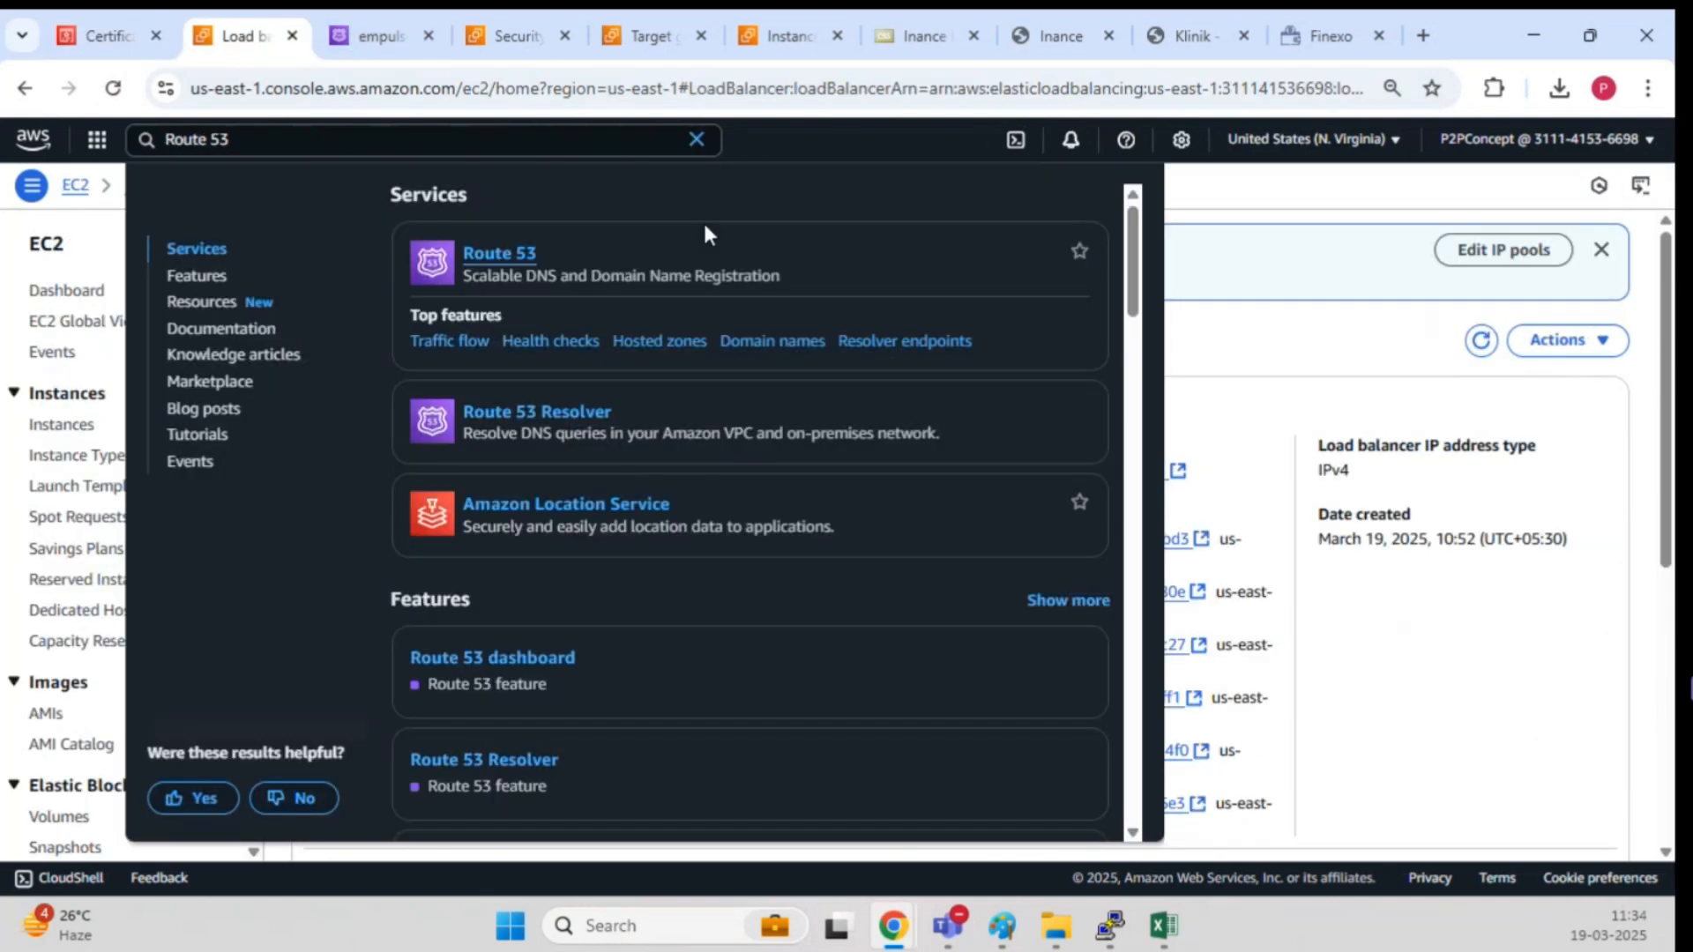
{"action": "left_click", "coordinate": [1304, 314]}
{"action": "scroll", "coordinate": [792, 464], "scroll_direction": "down", "scroll_amount": 4}
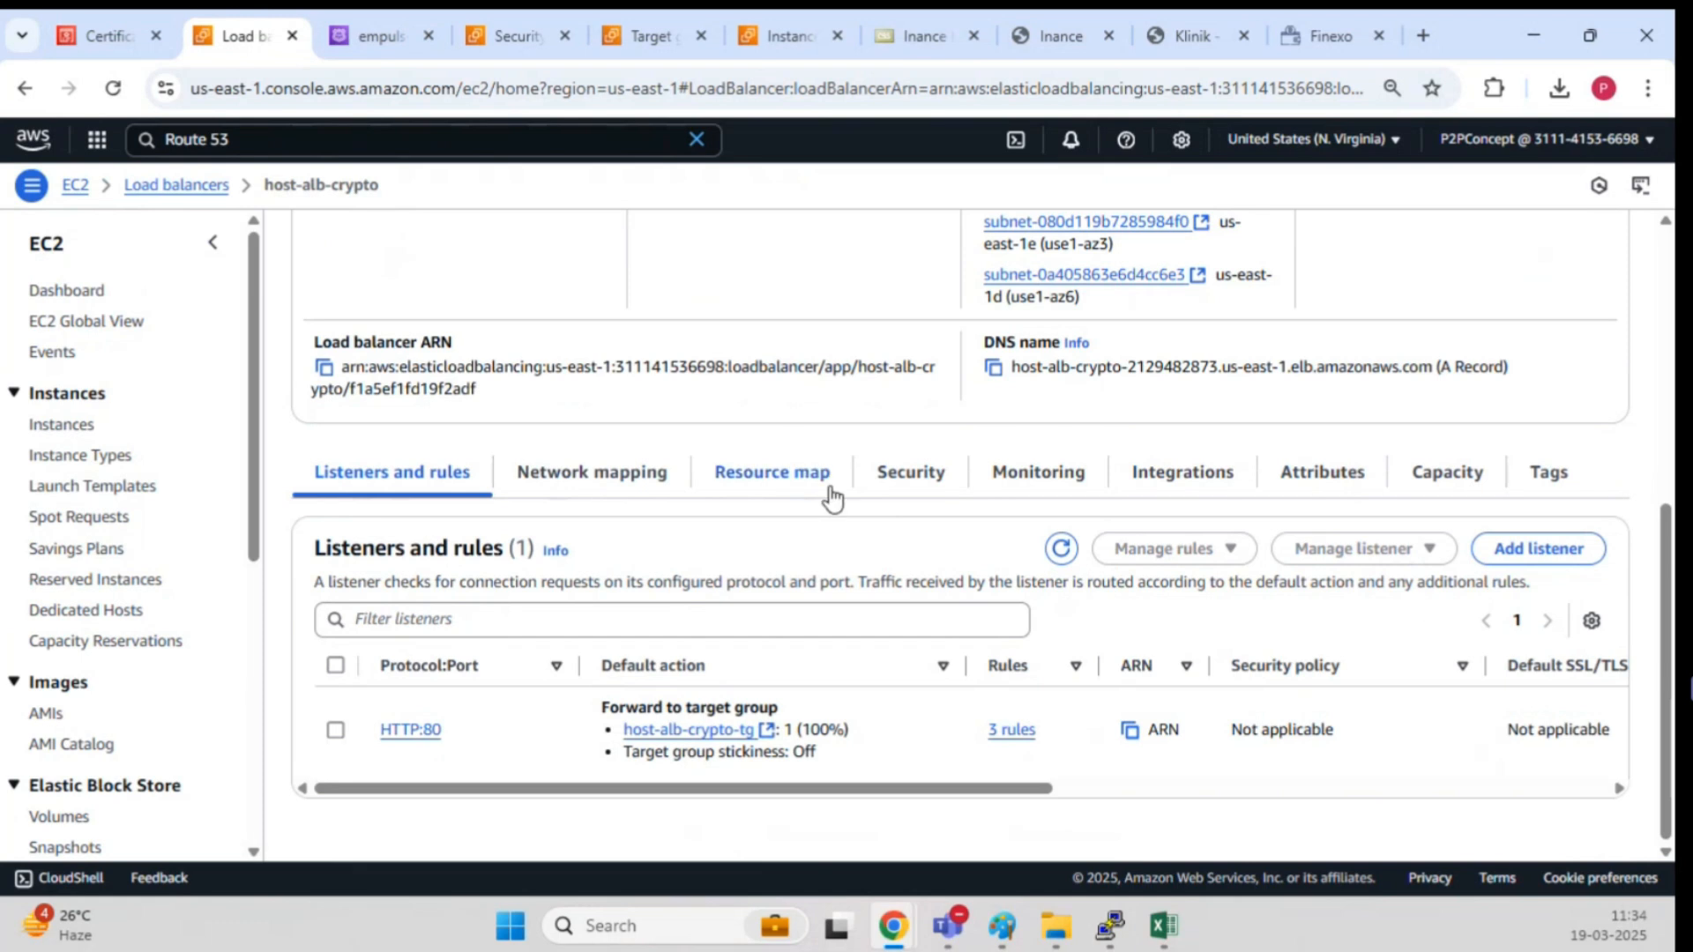
{"action": "left_click", "coordinate": [1534, 546]}
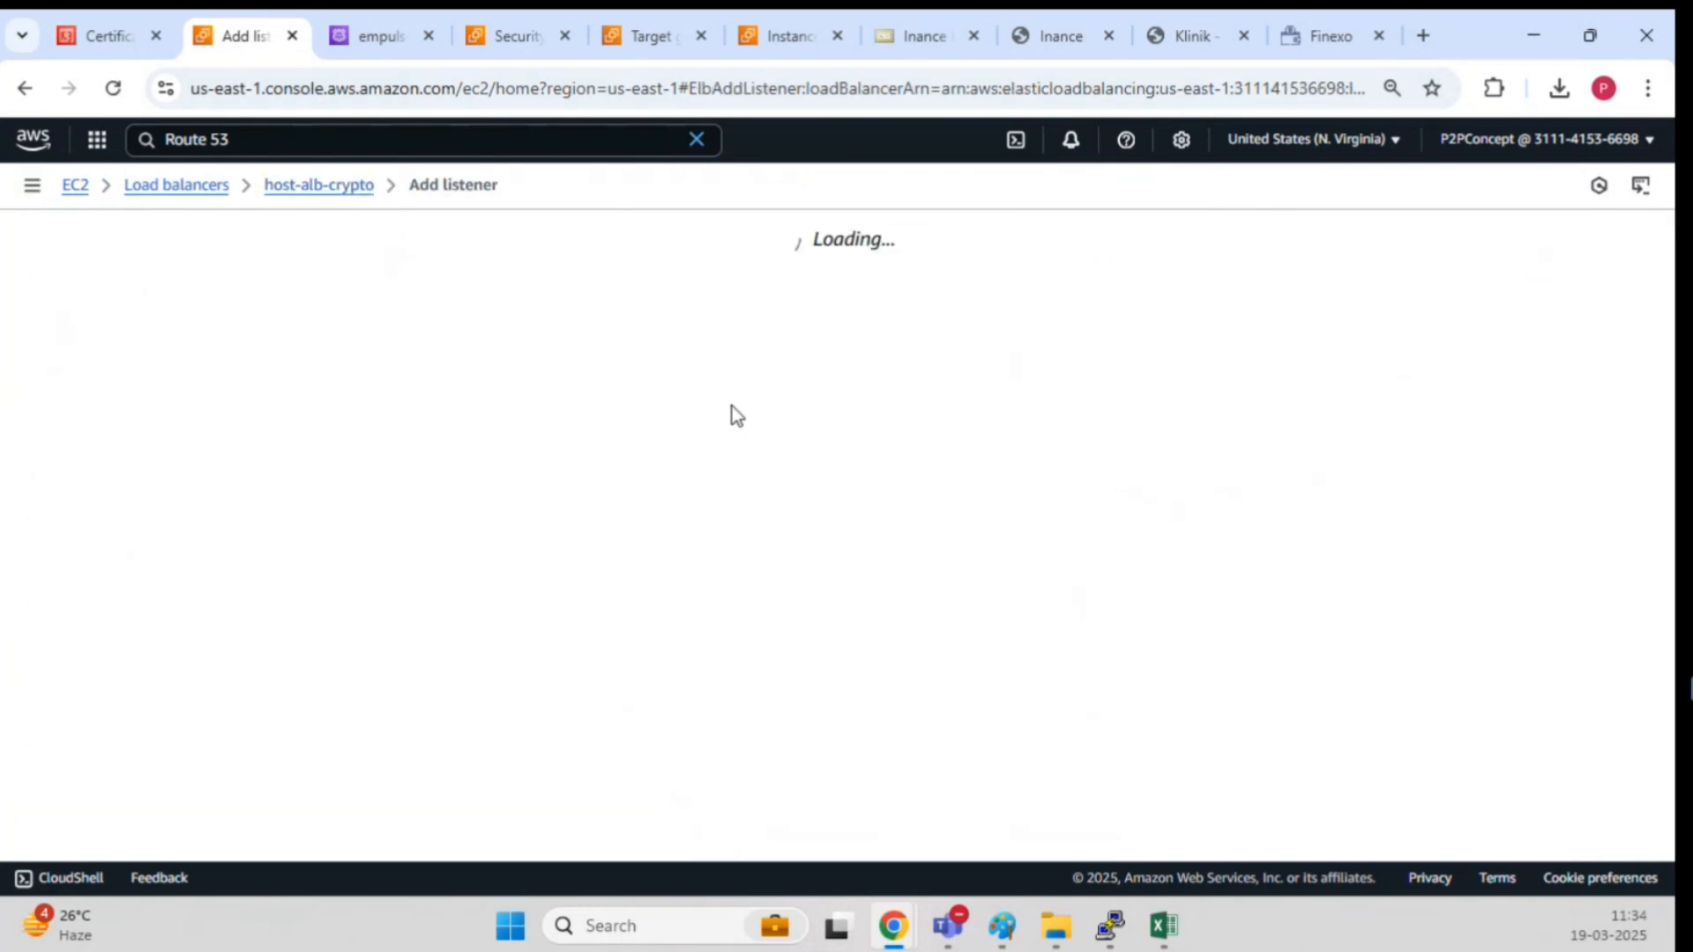
{"action": "scroll", "coordinate": [670, 406], "scroll_direction": "down", "scroll_amount": 2}
{"action": "left_click", "coordinate": [589, 394]}
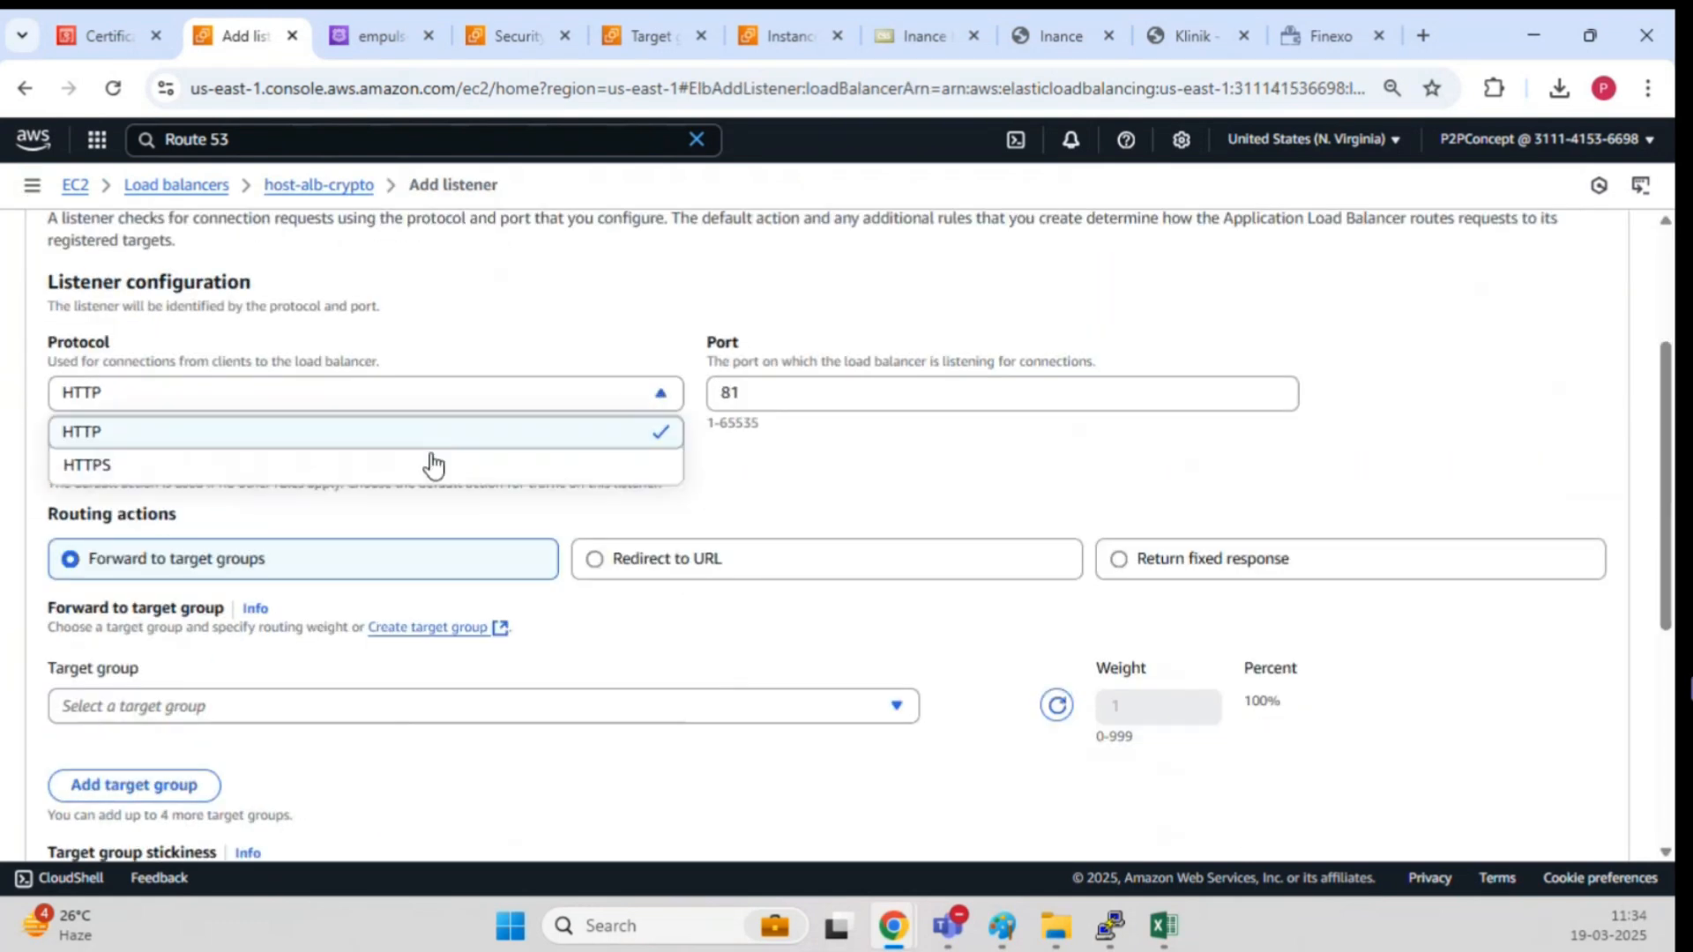
{"action": "left_click", "coordinate": [344, 472]}
{"action": "scroll", "coordinate": [617, 469], "scroll_direction": "down", "scroll_amount": 3}
{"action": "left_click", "coordinate": [541, 563]}
{"action": "left_click", "coordinate": [306, 683]}
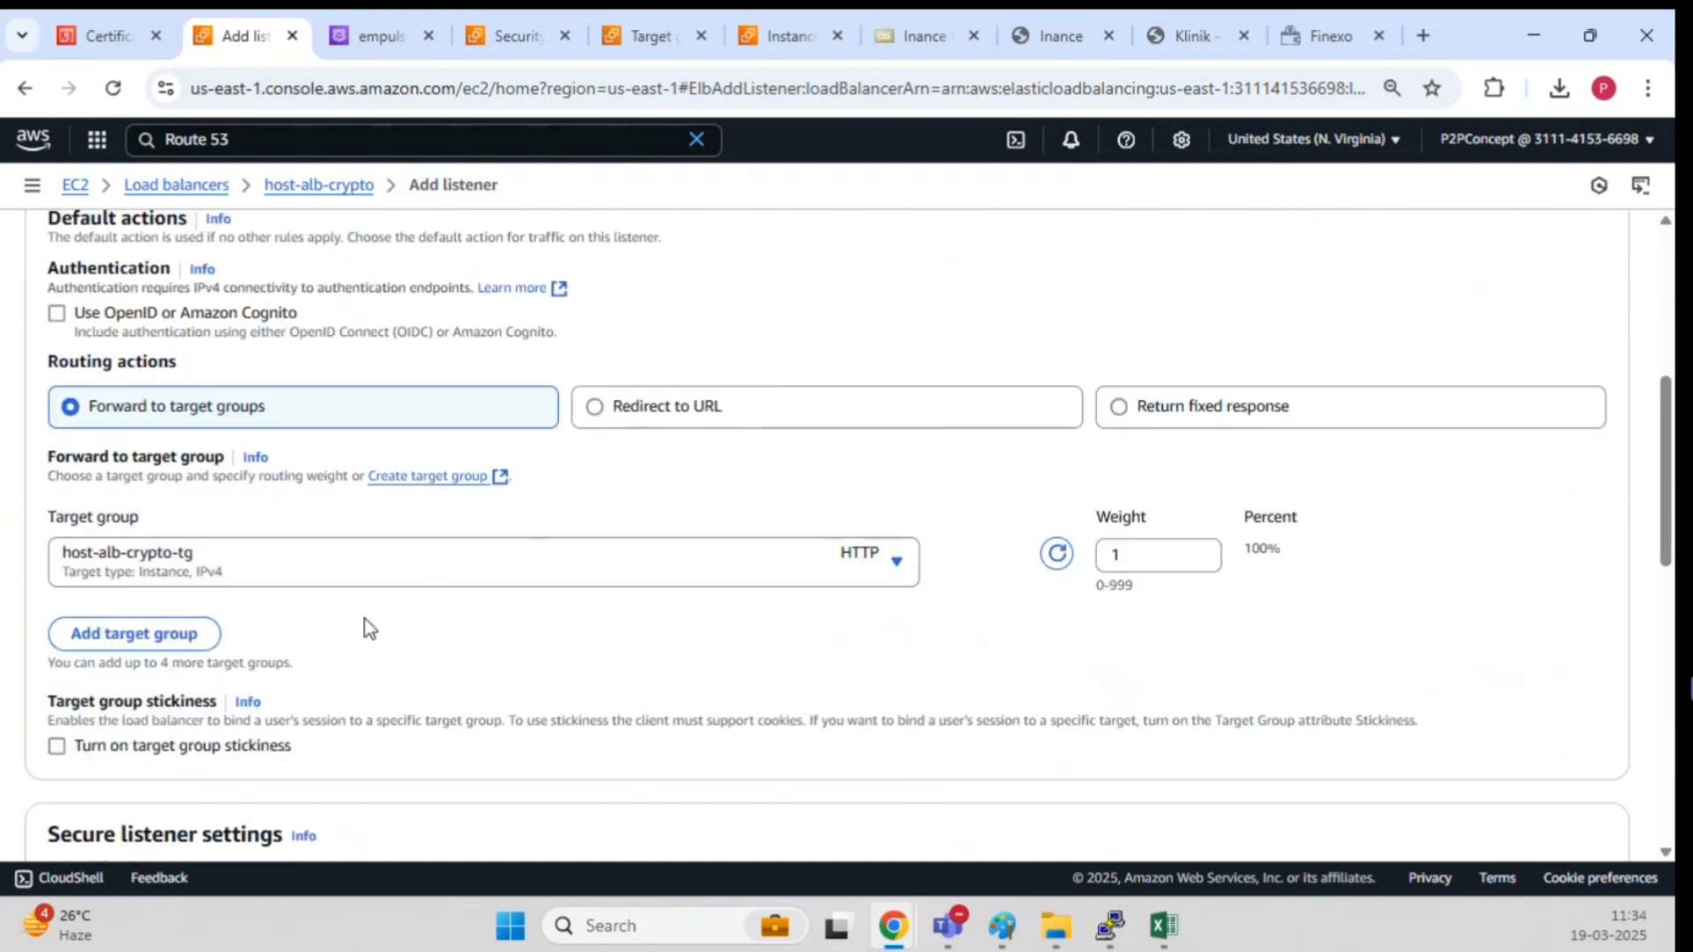
Step: Assign the empulseedge.com ACM certificate as the listener's default certificate, add the listener, and refresh the listeners list
{"action": "scroll", "coordinate": [440, 558], "scroll_direction": "down", "scroll_amount": 6}
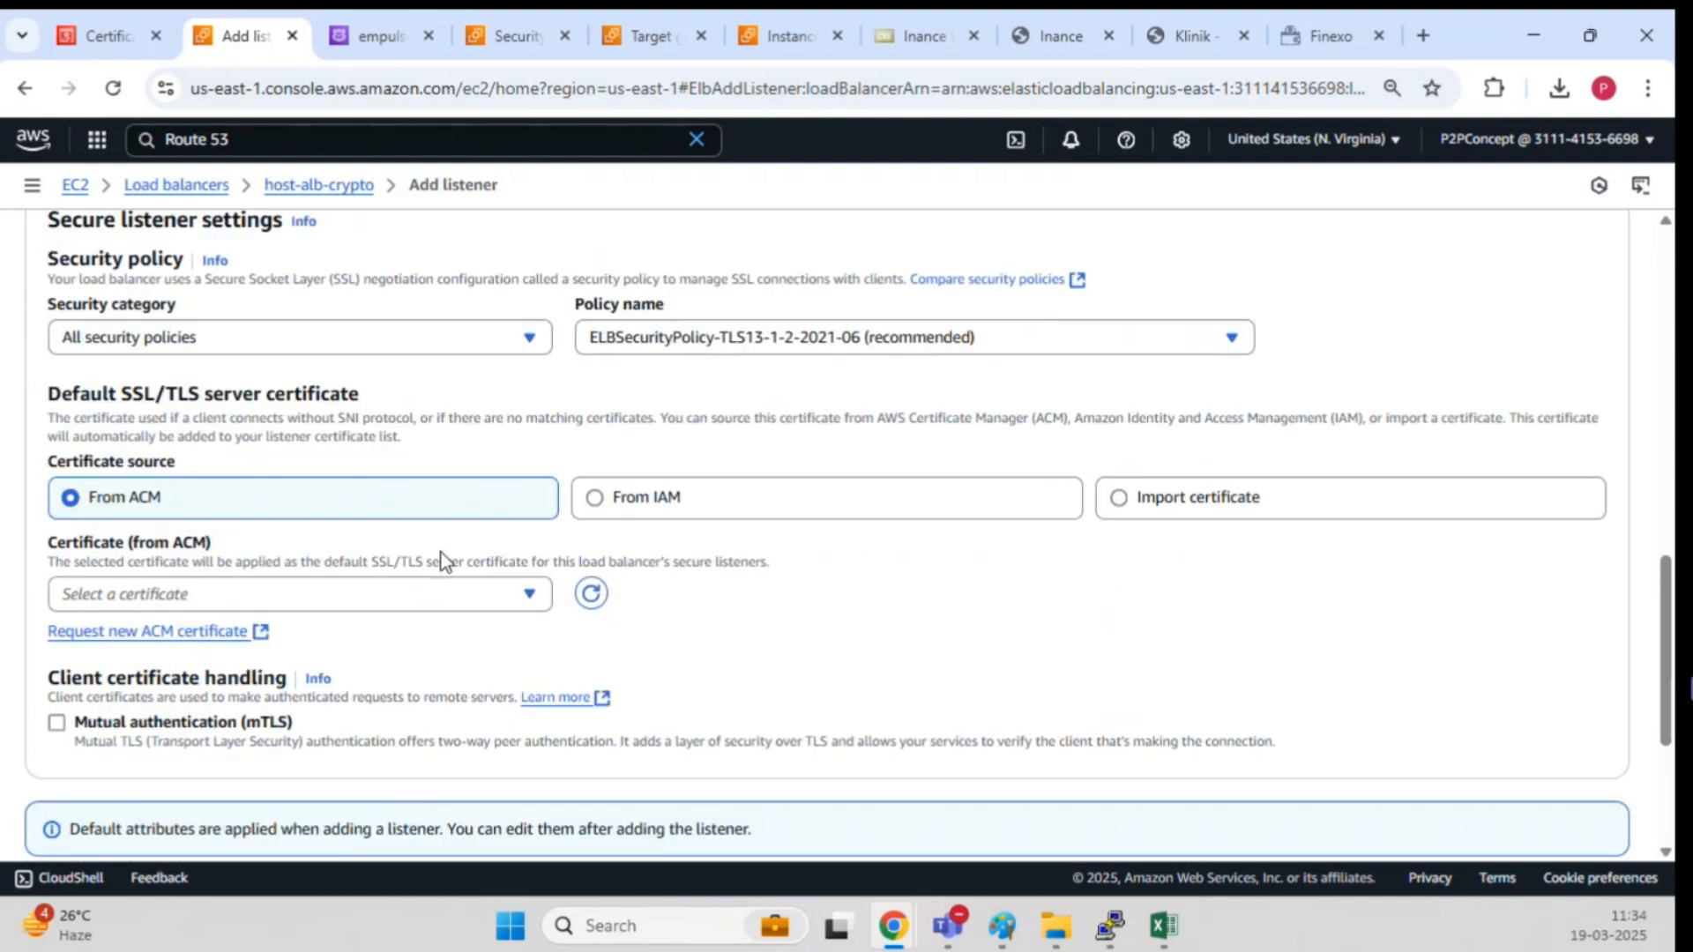
{"action": "left_click", "coordinate": [422, 607]}
{"action": "left_click", "coordinate": [273, 713]}
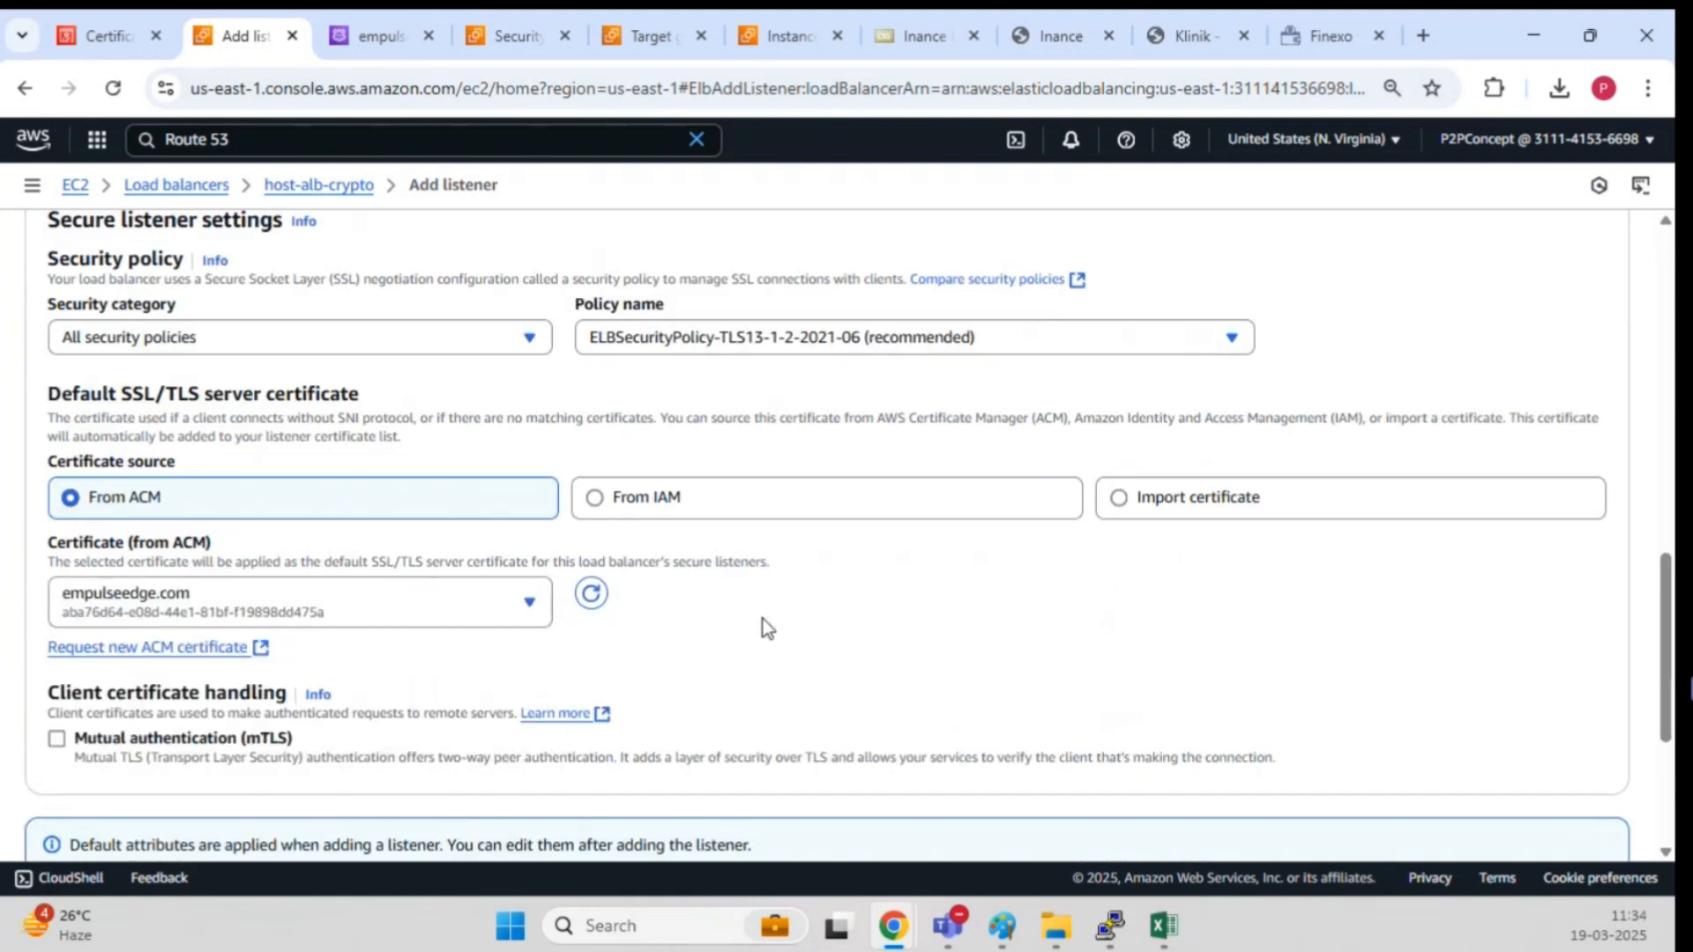
{"action": "scroll", "coordinate": [773, 611], "scroll_direction": "down", "scroll_amount": 4}
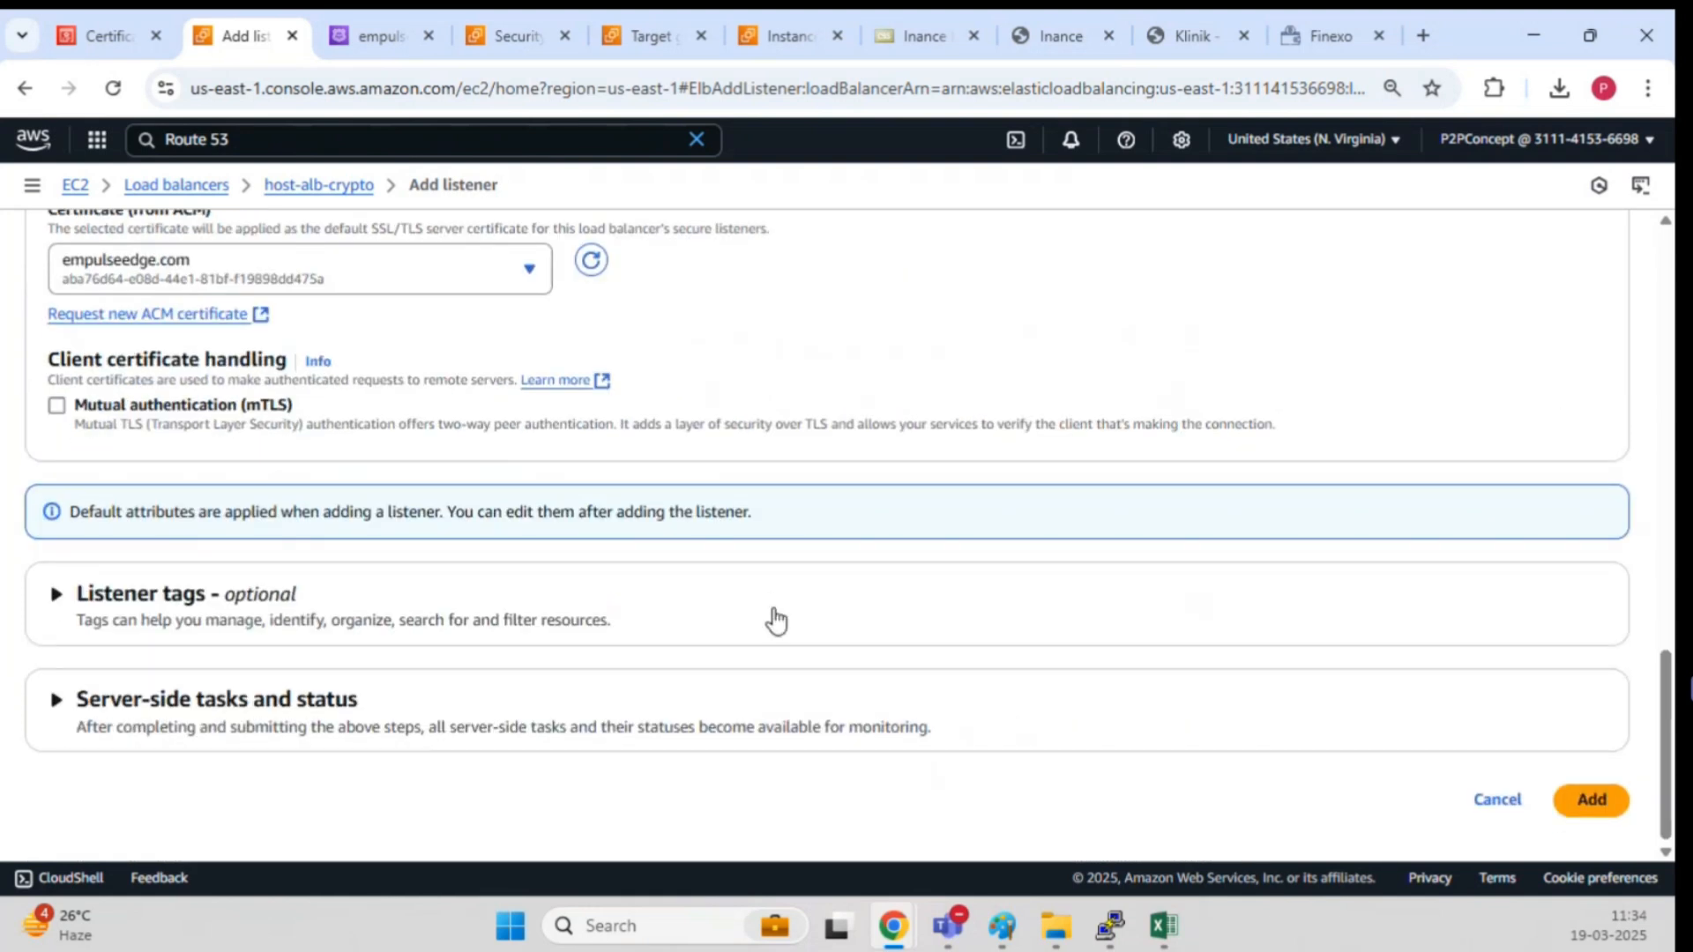
{"action": "scroll", "coordinate": [776, 620], "scroll_direction": "up", "scroll_amount": 3}
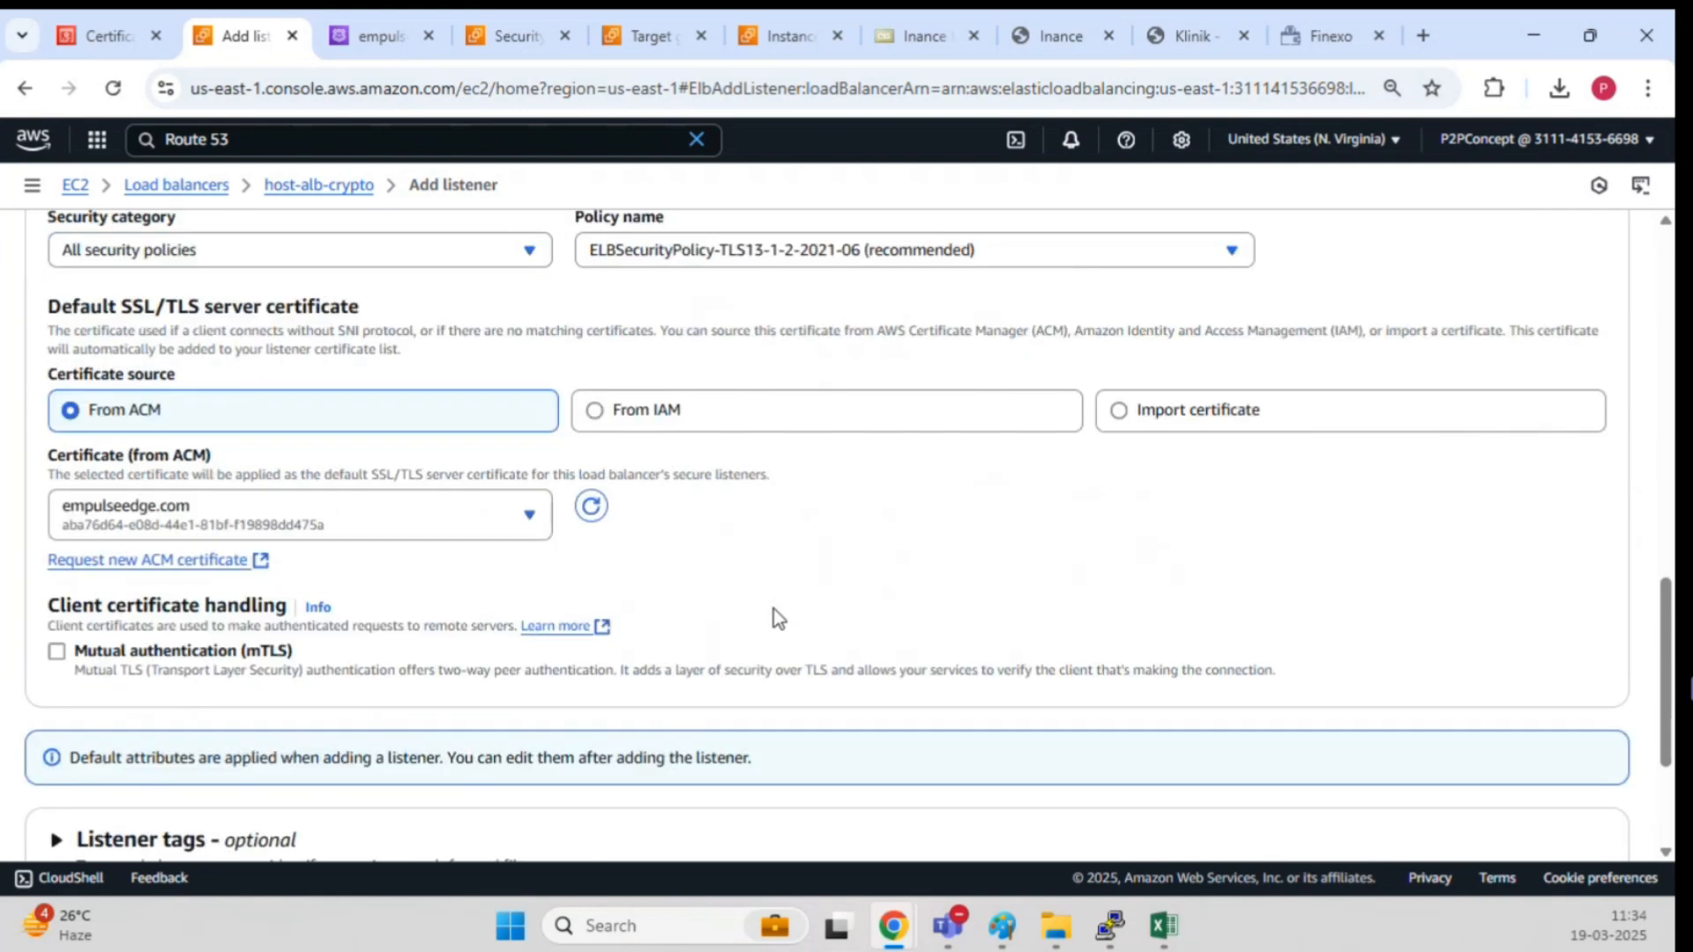
{"action": "scroll", "coordinate": [774, 617], "scroll_direction": "down", "scroll_amount": 3}
{"action": "left_click", "coordinate": [1590, 795]}
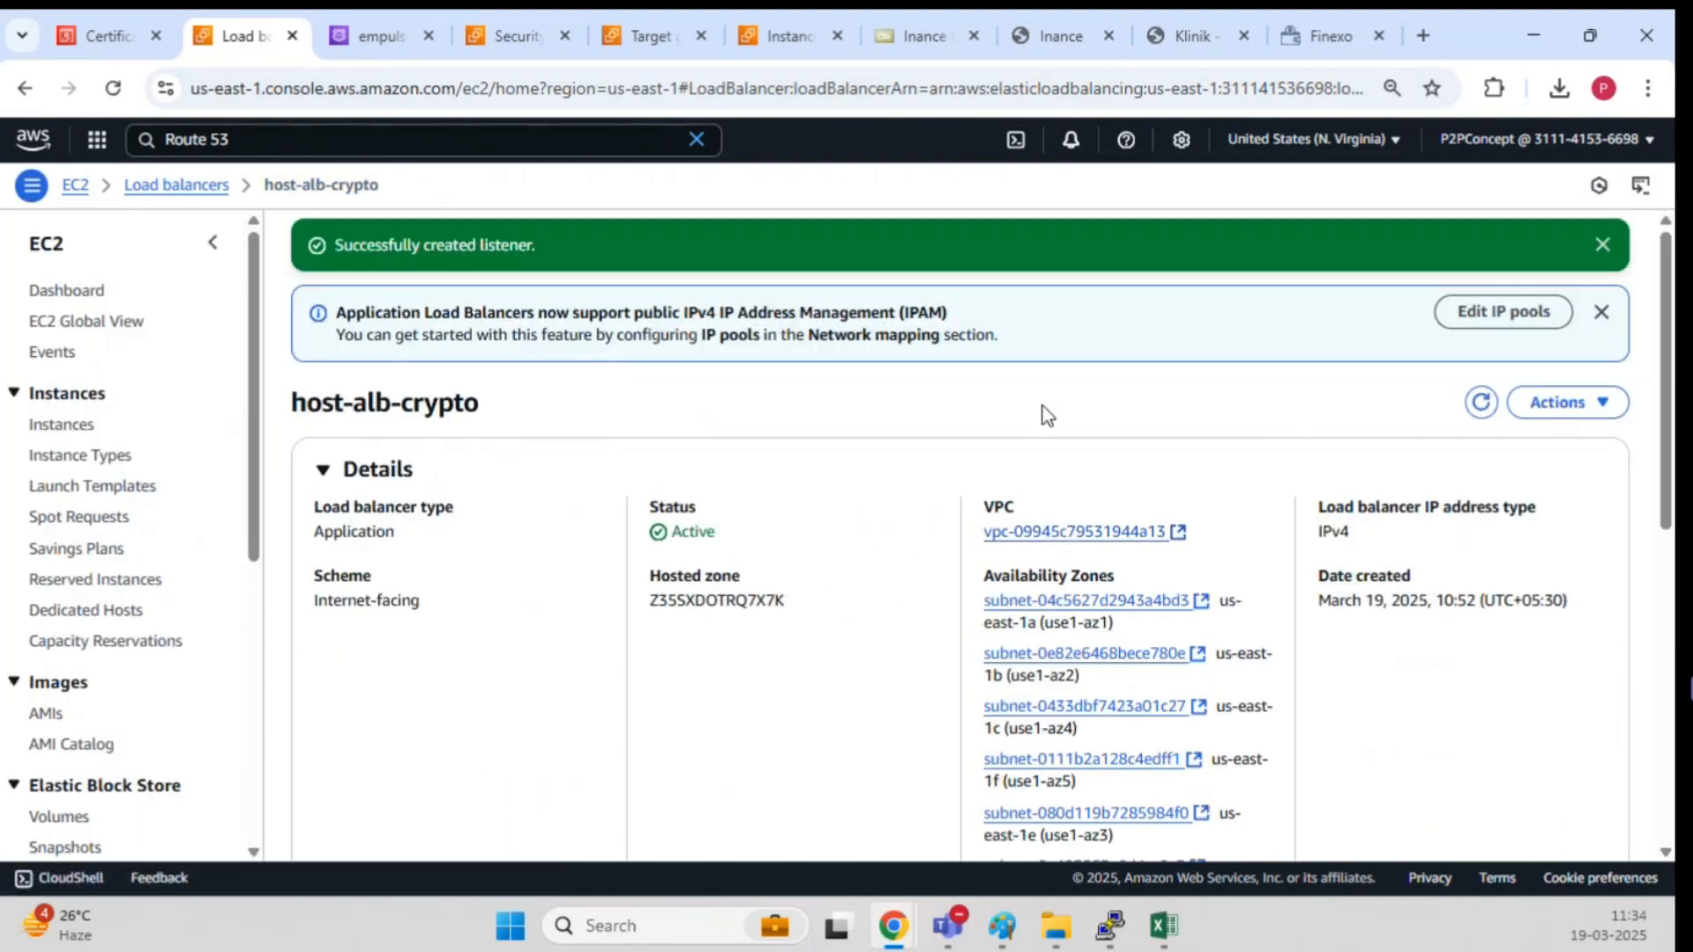
{"action": "scroll", "coordinate": [1042, 408], "scroll_direction": "down", "scroll_amount": 8}
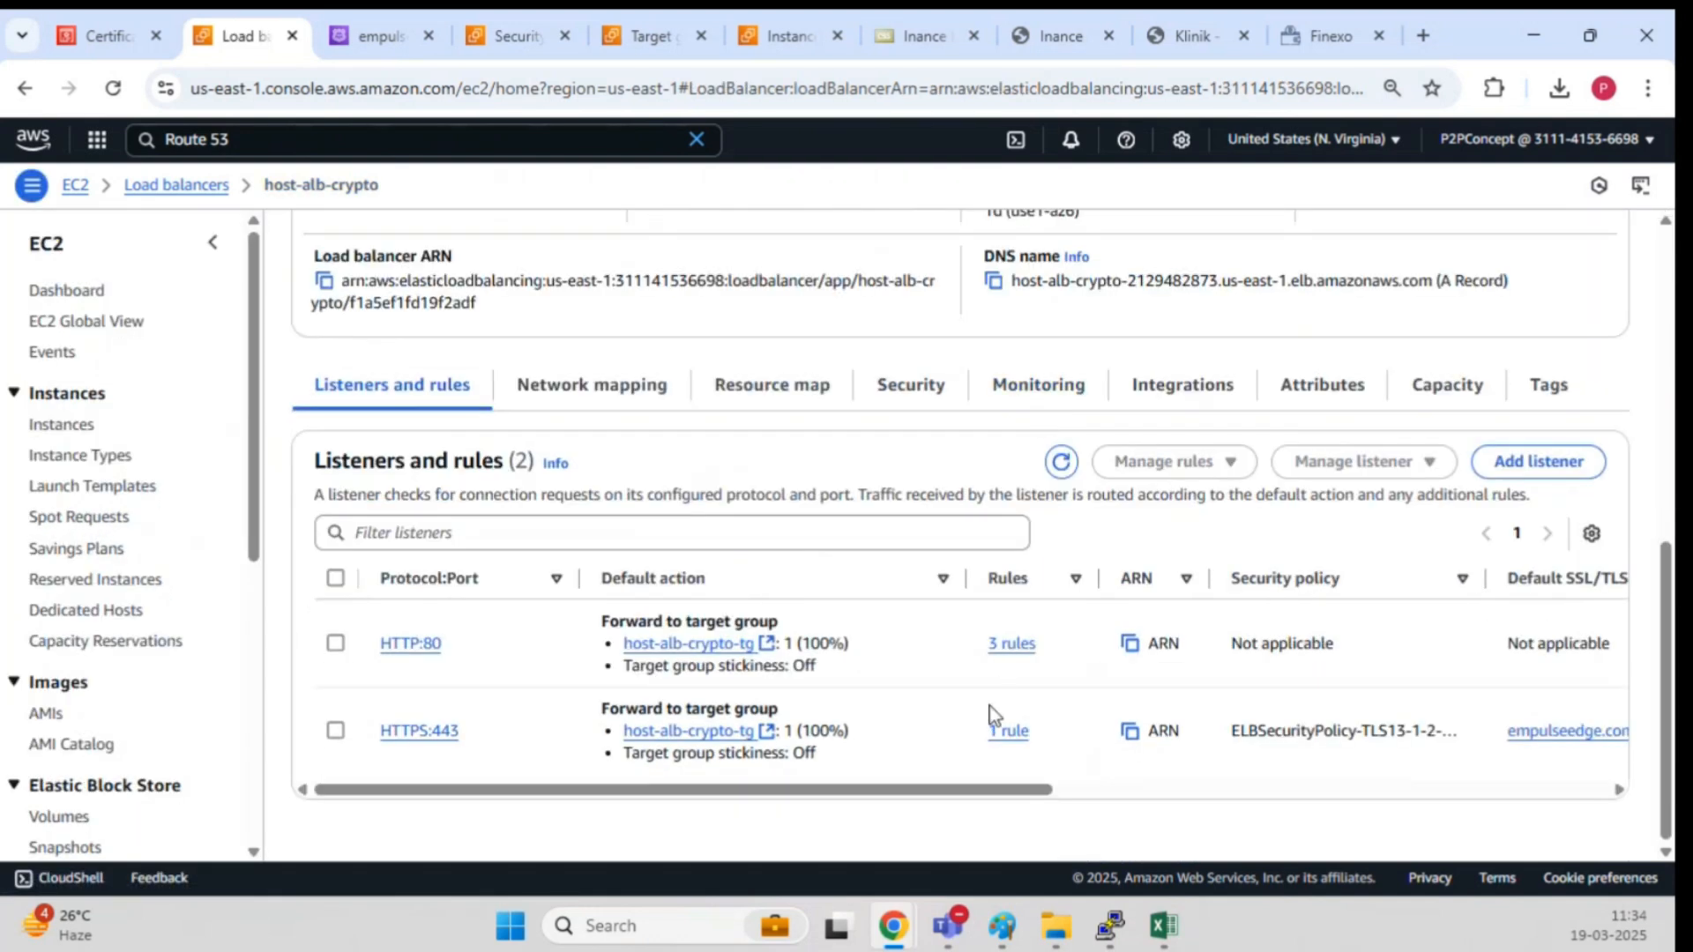
{"action": "left_click", "coordinate": [1061, 461]}
{"action": "left_click", "coordinate": [1310, 40]}
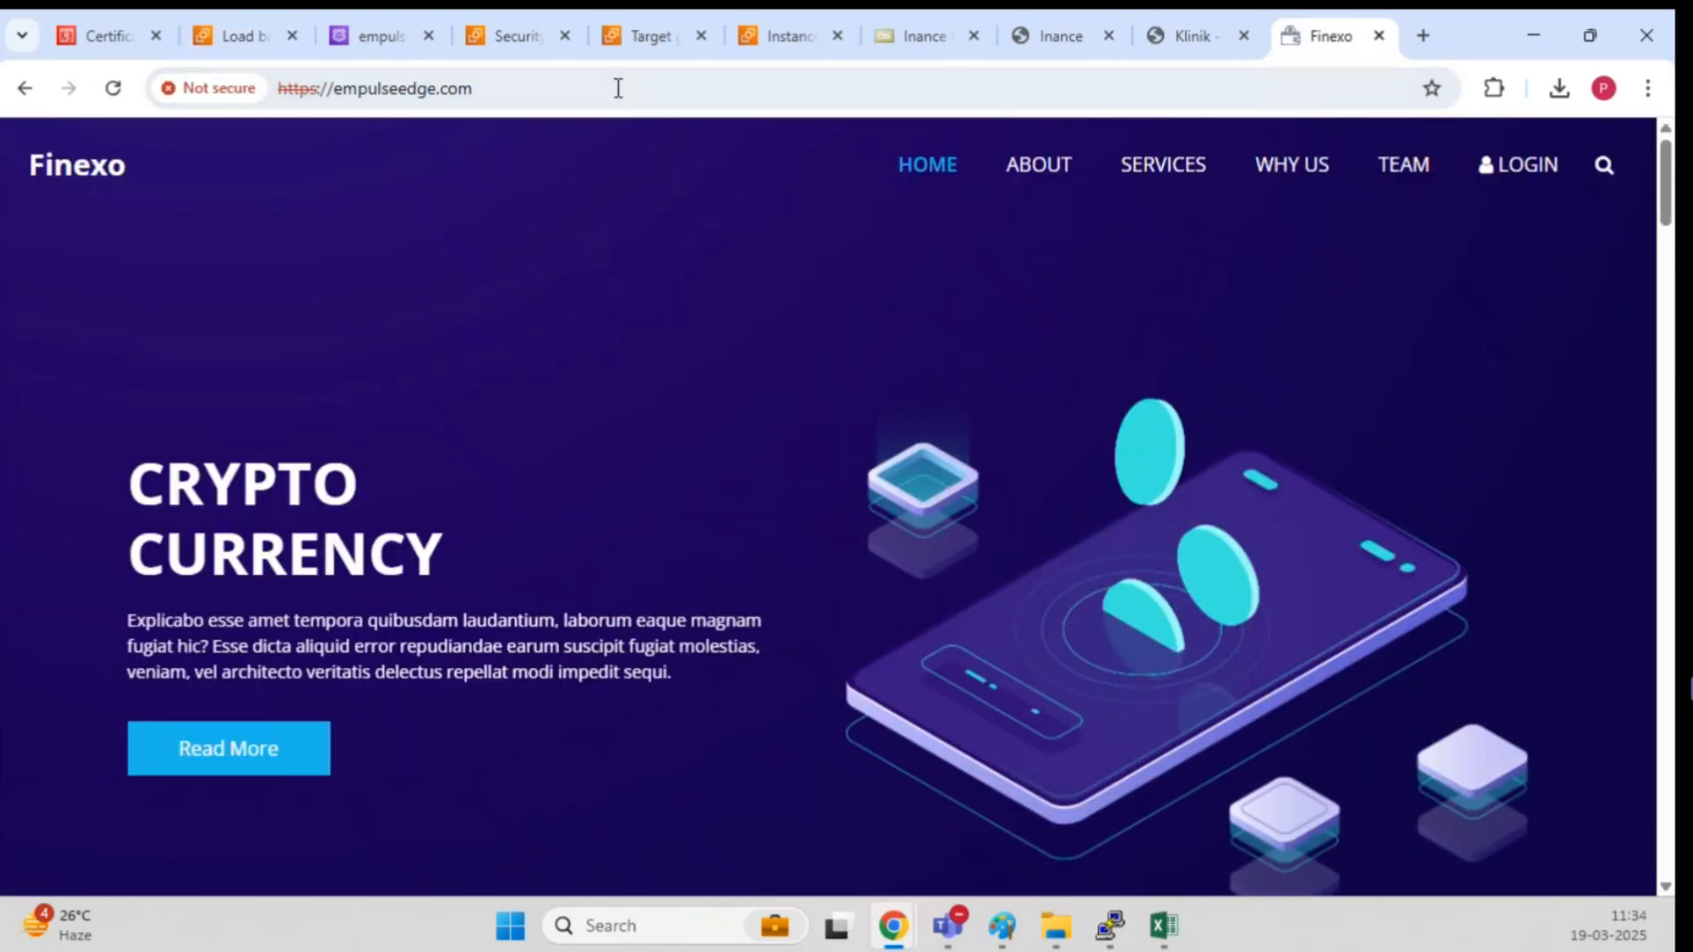
{"action": "left_click", "coordinate": [618, 88]}
{"action": "key", "text": "Return"}
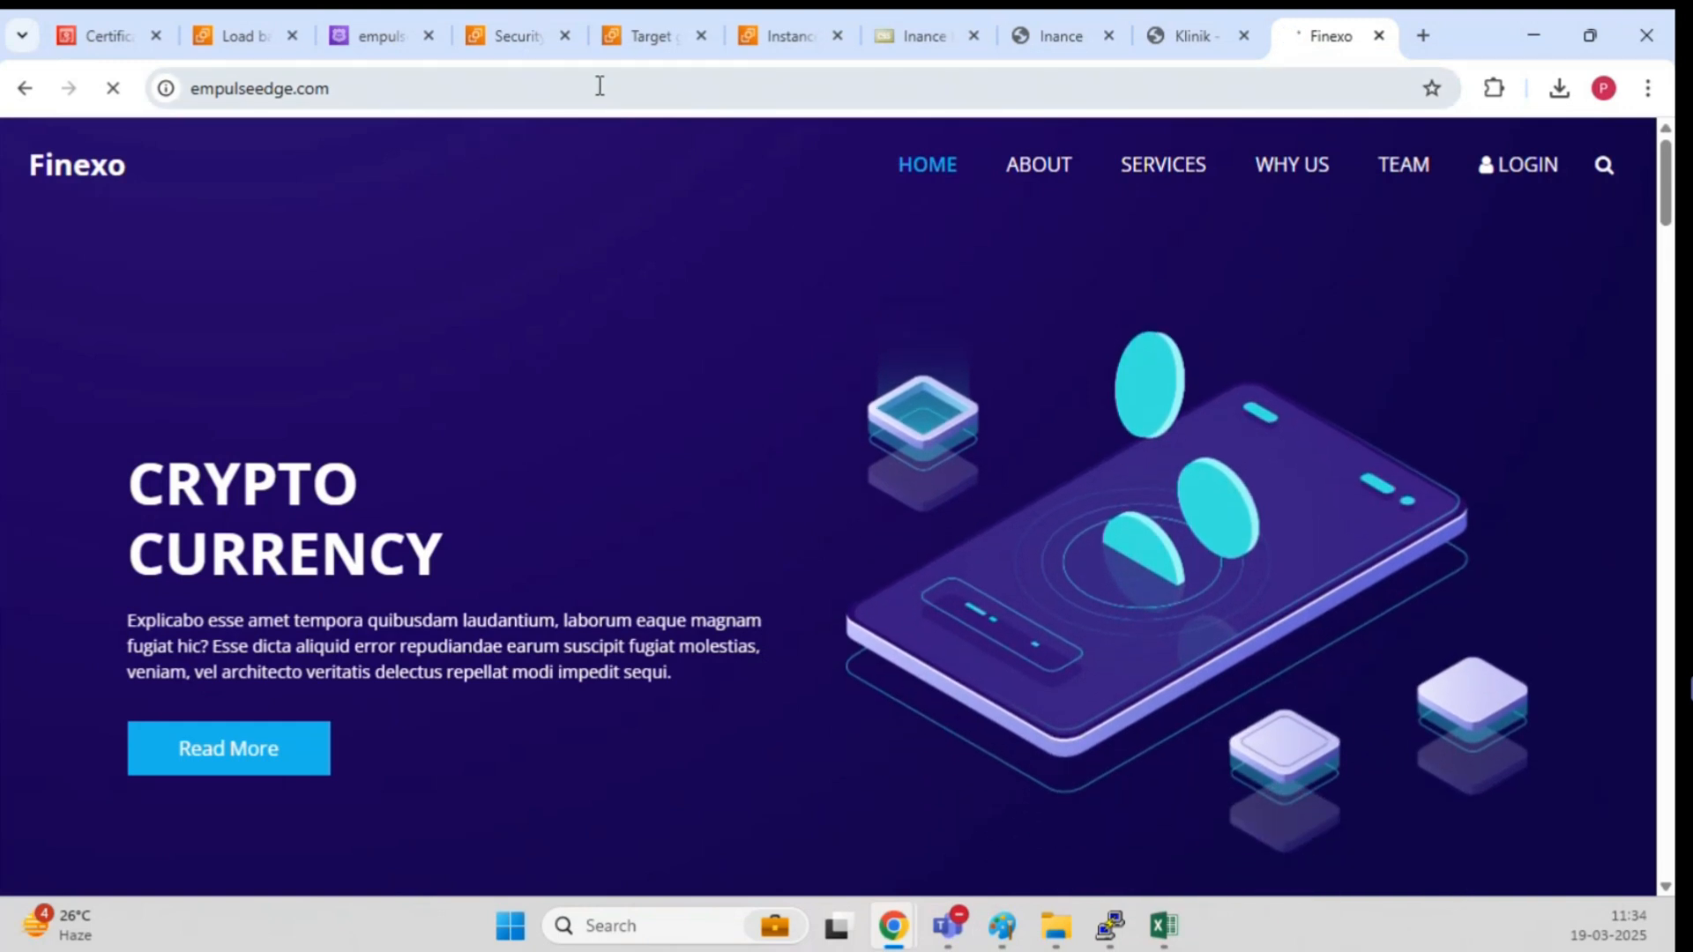
{"action": "left_click", "coordinate": [599, 85]}
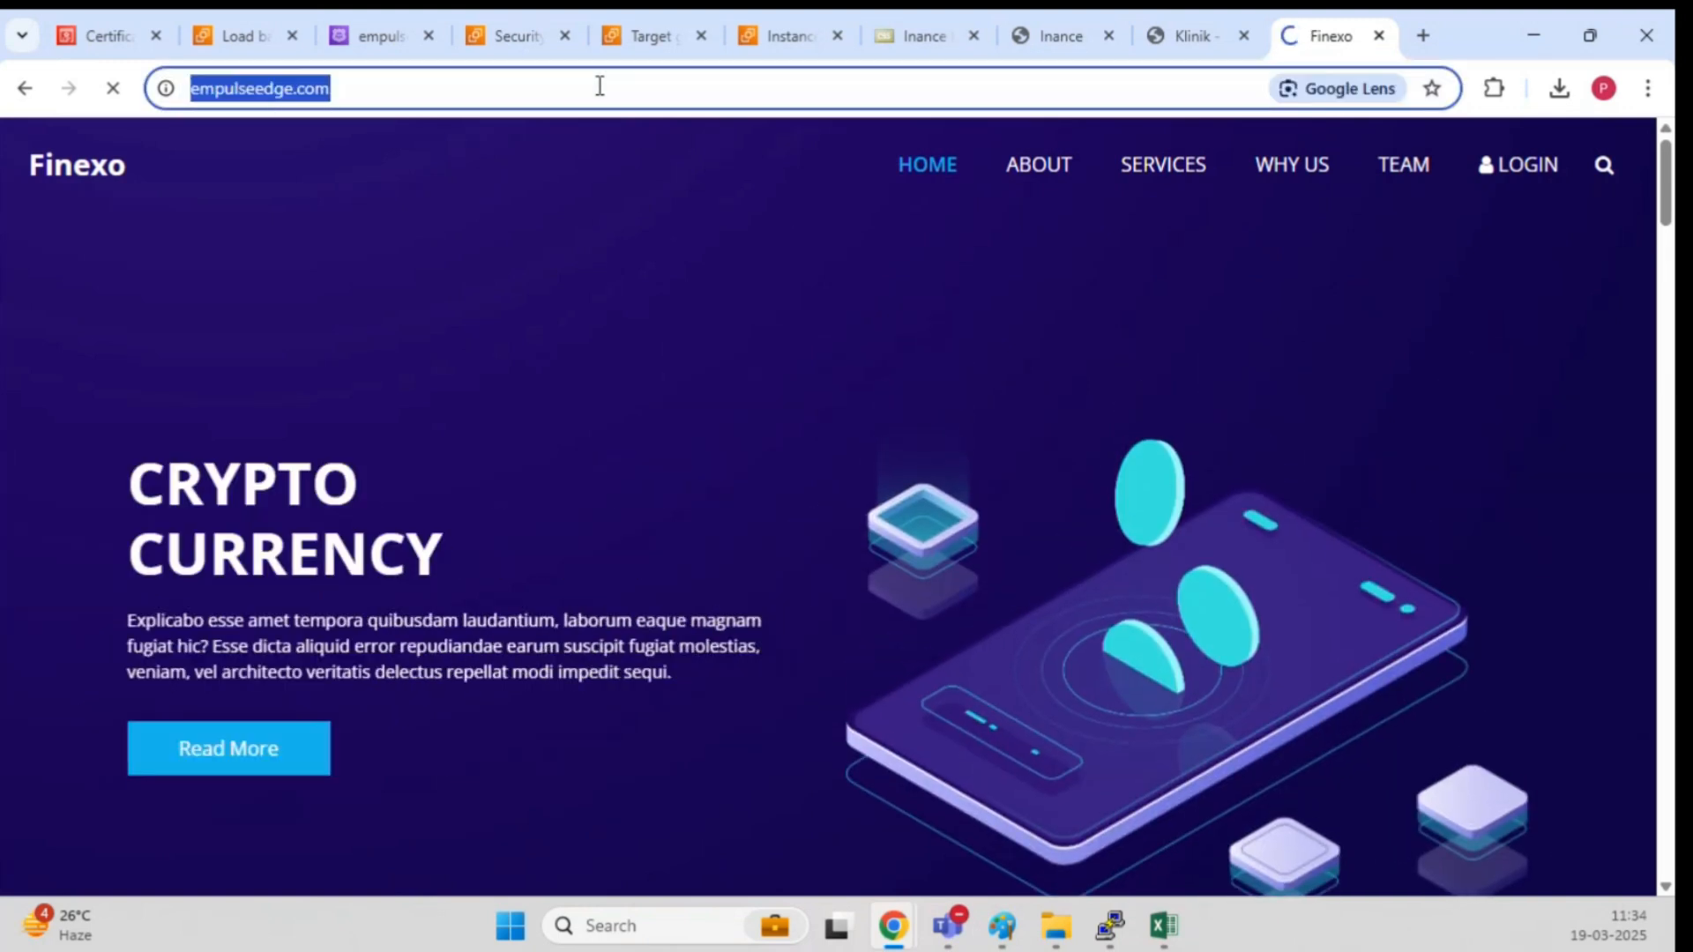
{"action": "key", "text": "Left"}
{"action": "key", "text": "Left"}
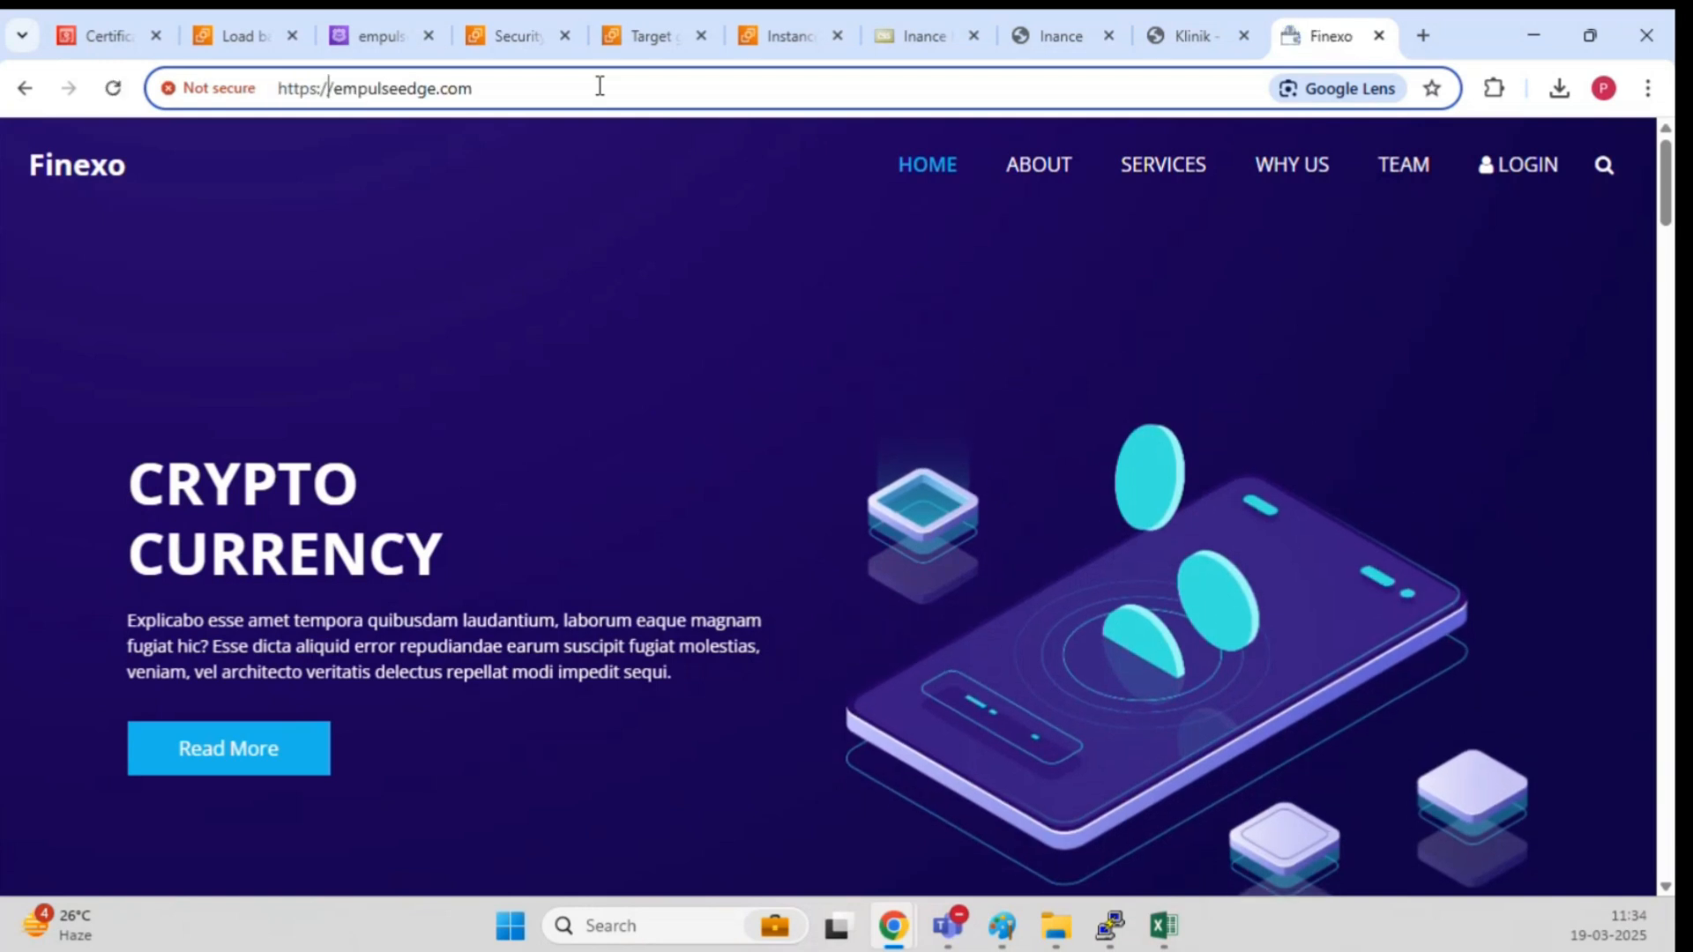
{"action": "left_click", "coordinate": [600, 85]}
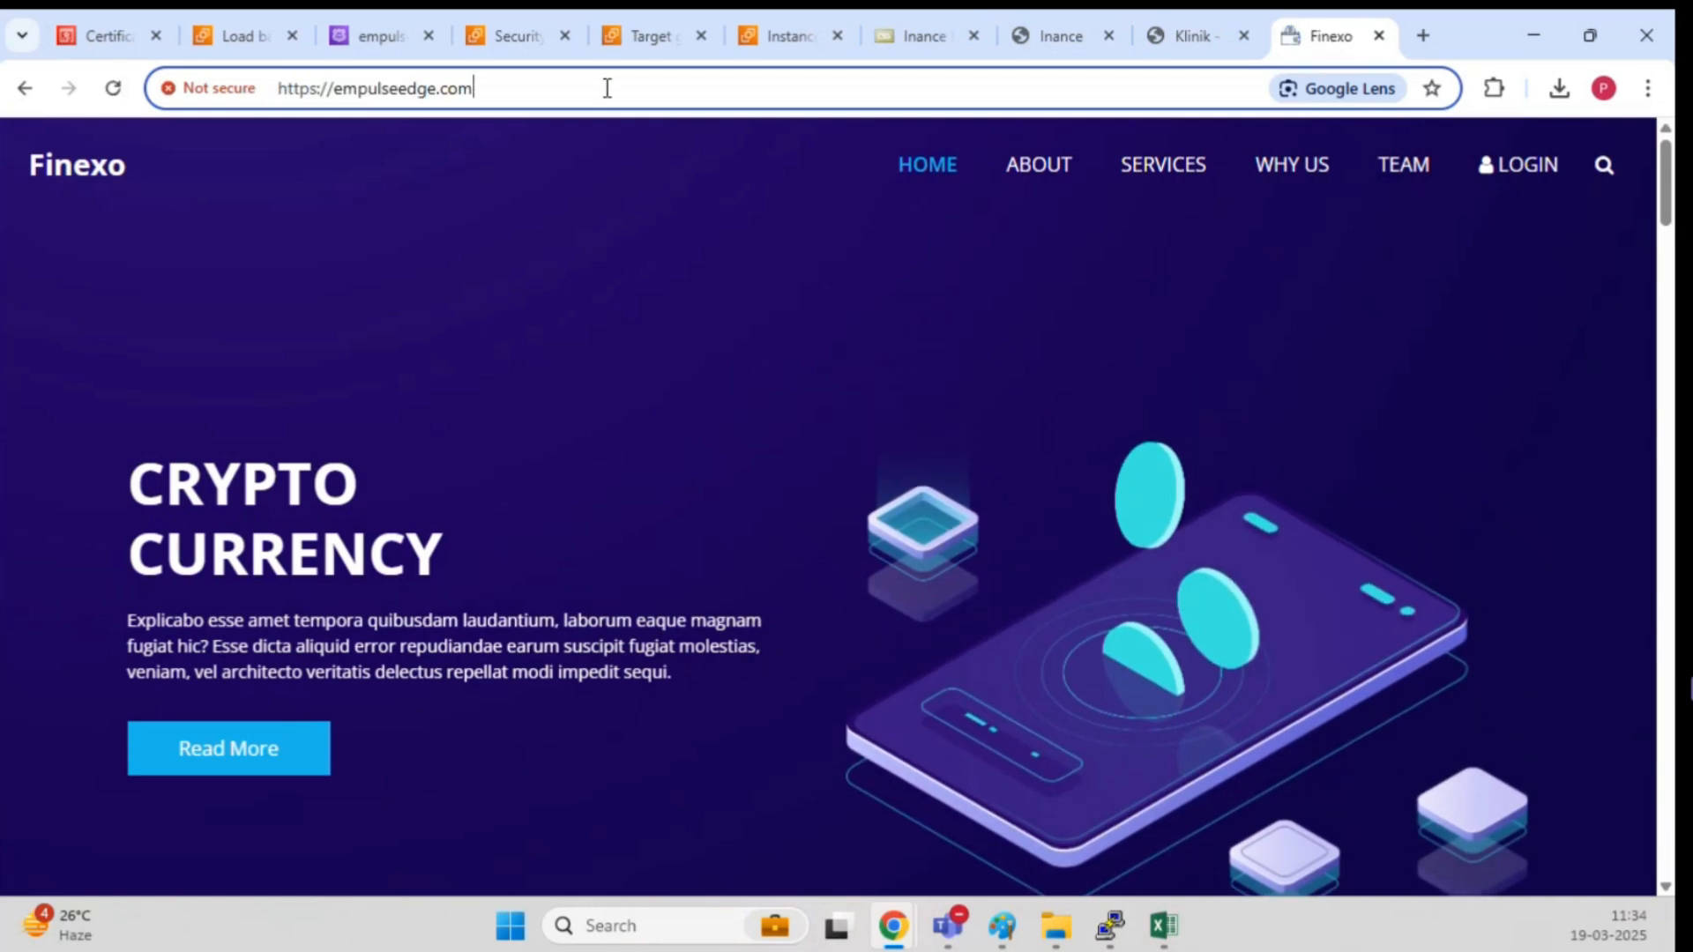
{"action": "left_click", "coordinate": [115, 88]}
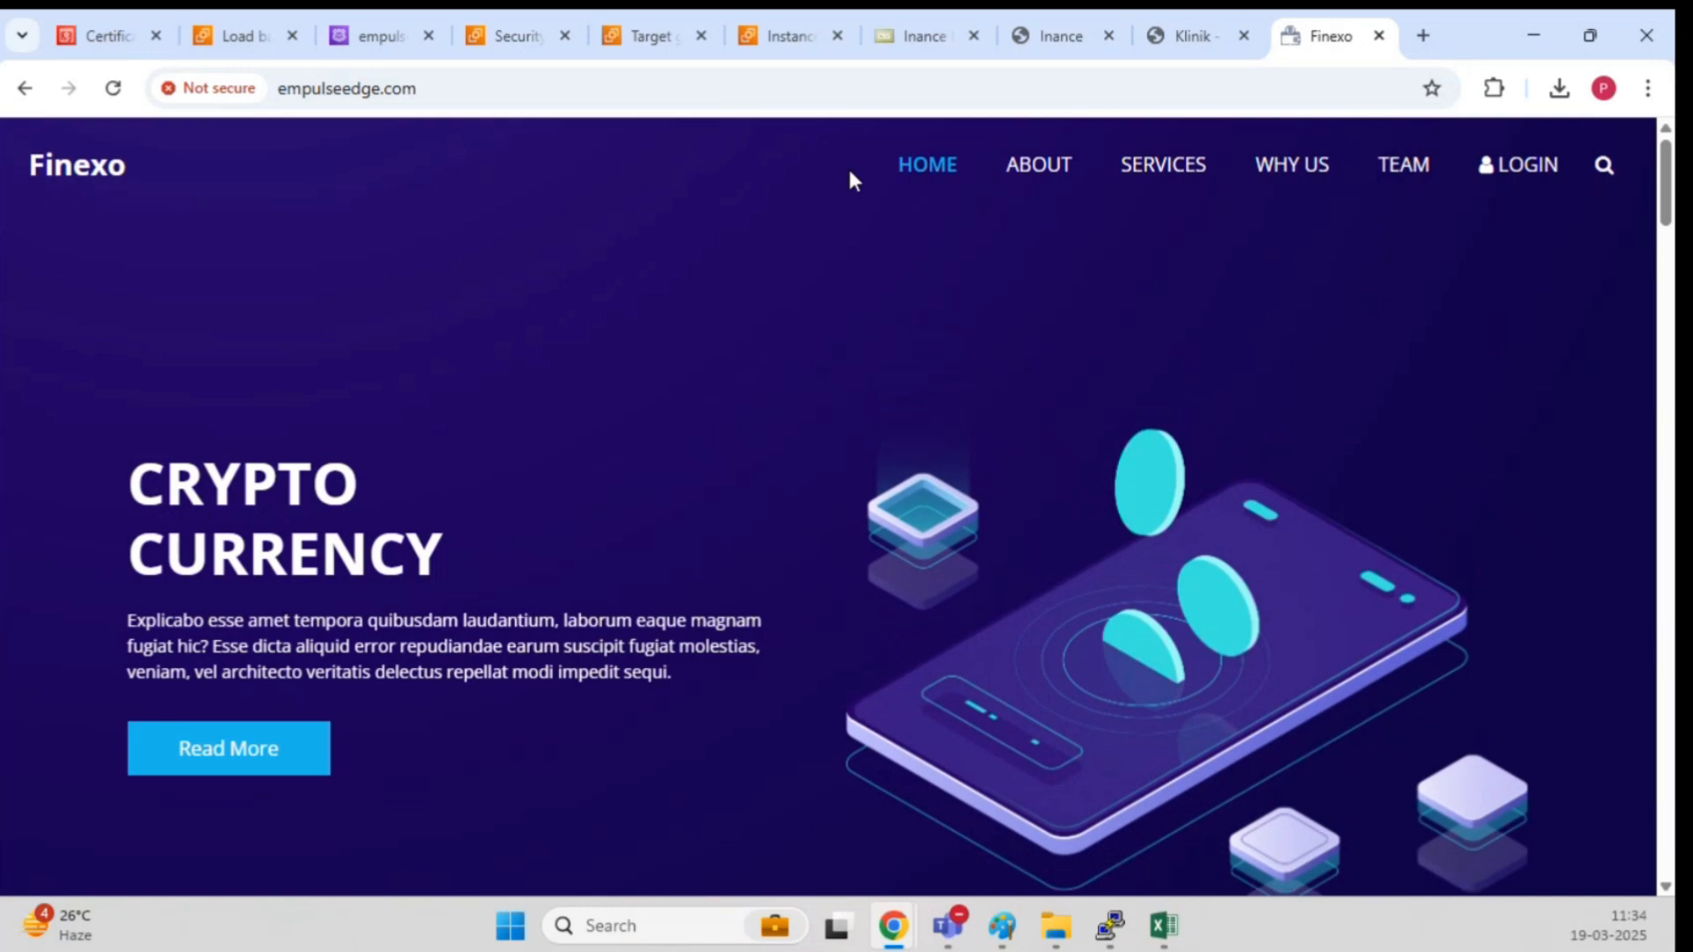
{"action": "left_click", "coordinate": [668, 83]}
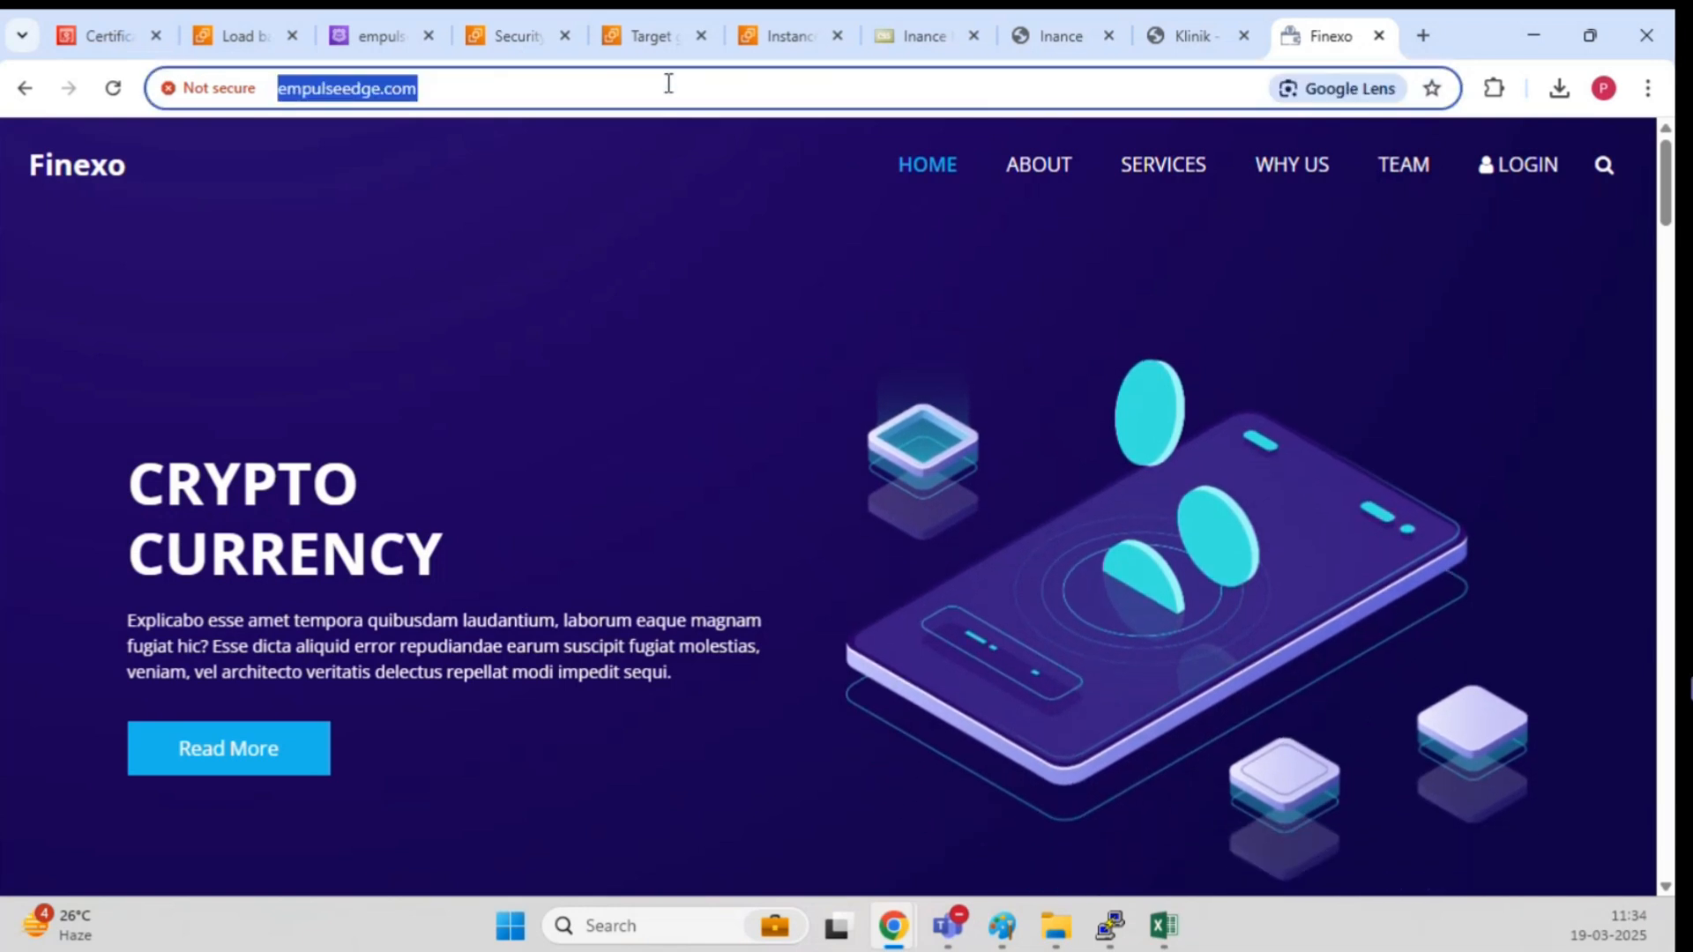
{"action": "mouse_move", "coordinate": [899, 933]}
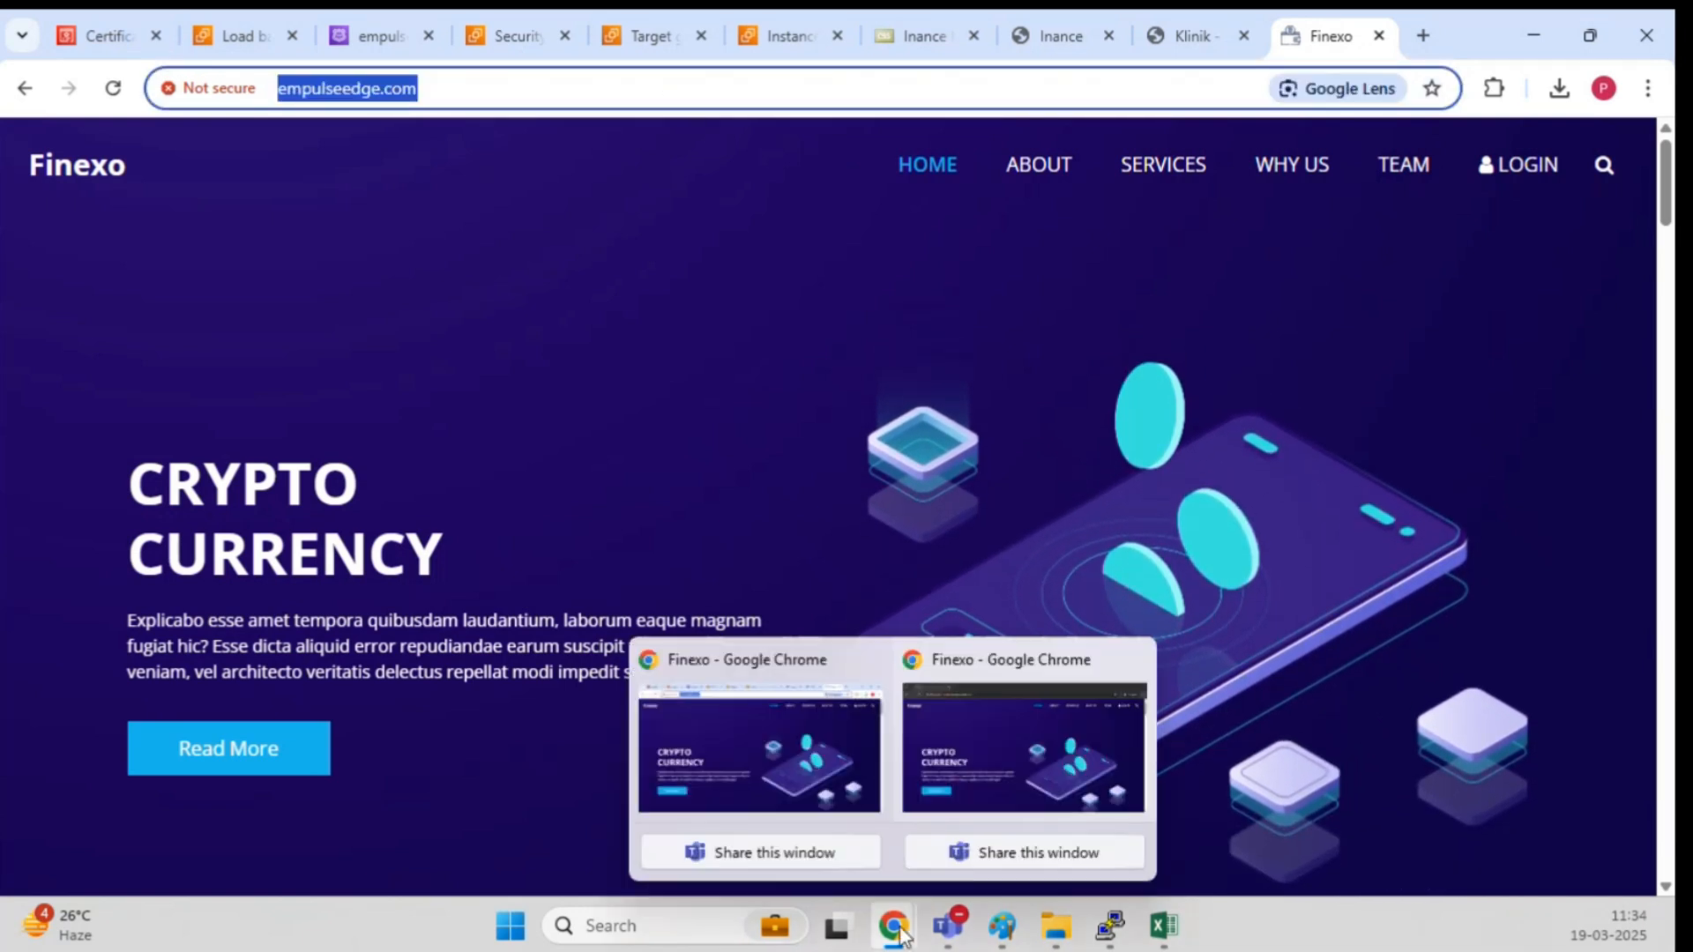
{"action": "left_click", "coordinate": [1020, 759]}
{"action": "left_click", "coordinate": [555, 83]}
{"action": "key", "text": "ctrl+c"}
{"action": "left_click", "coordinate": [360, 33]}
{"action": "key", "text": "ctrl+v"}
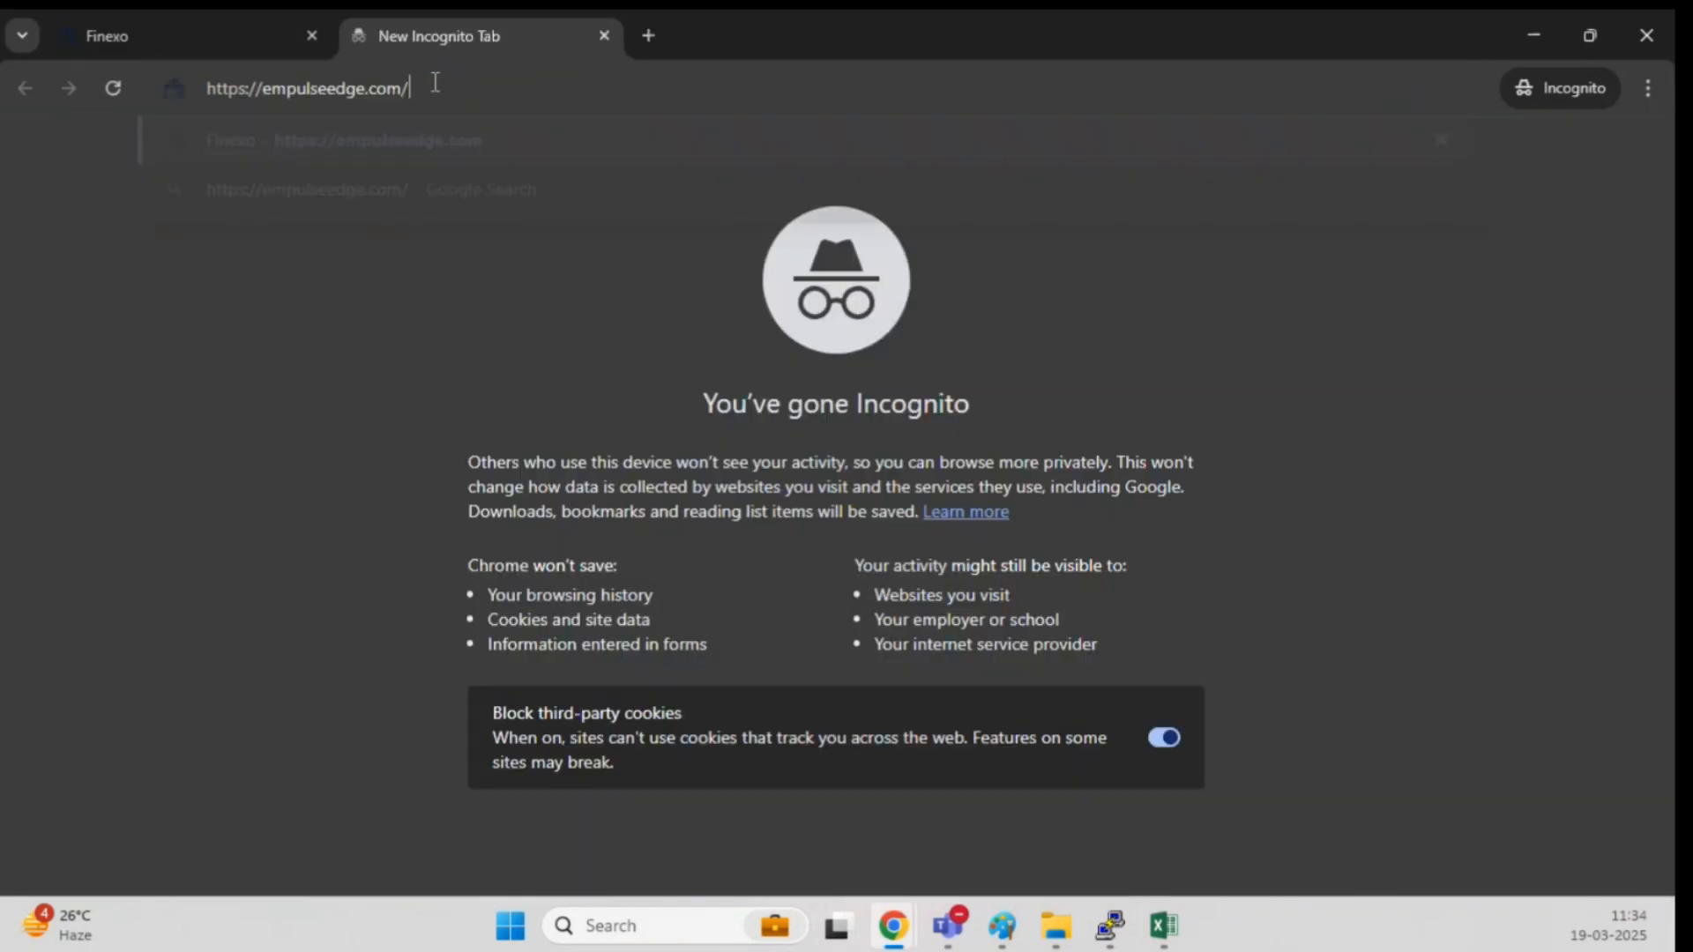
{"action": "key", "text": "Return"}
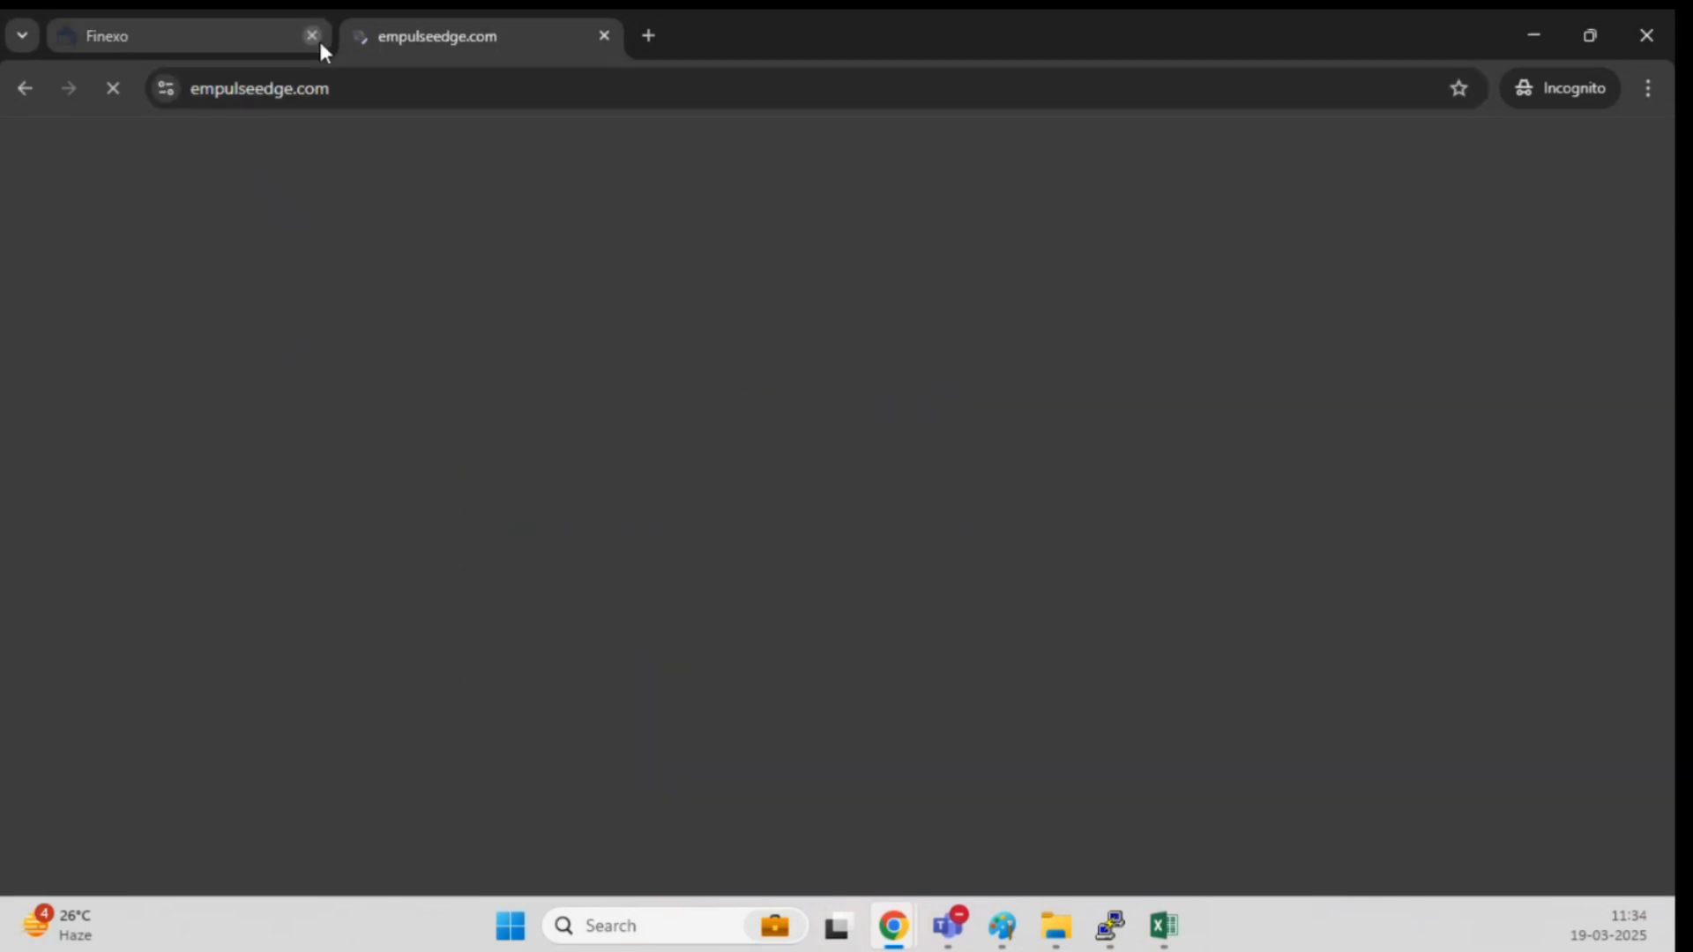
{"action": "left_click", "coordinate": [317, 38]}
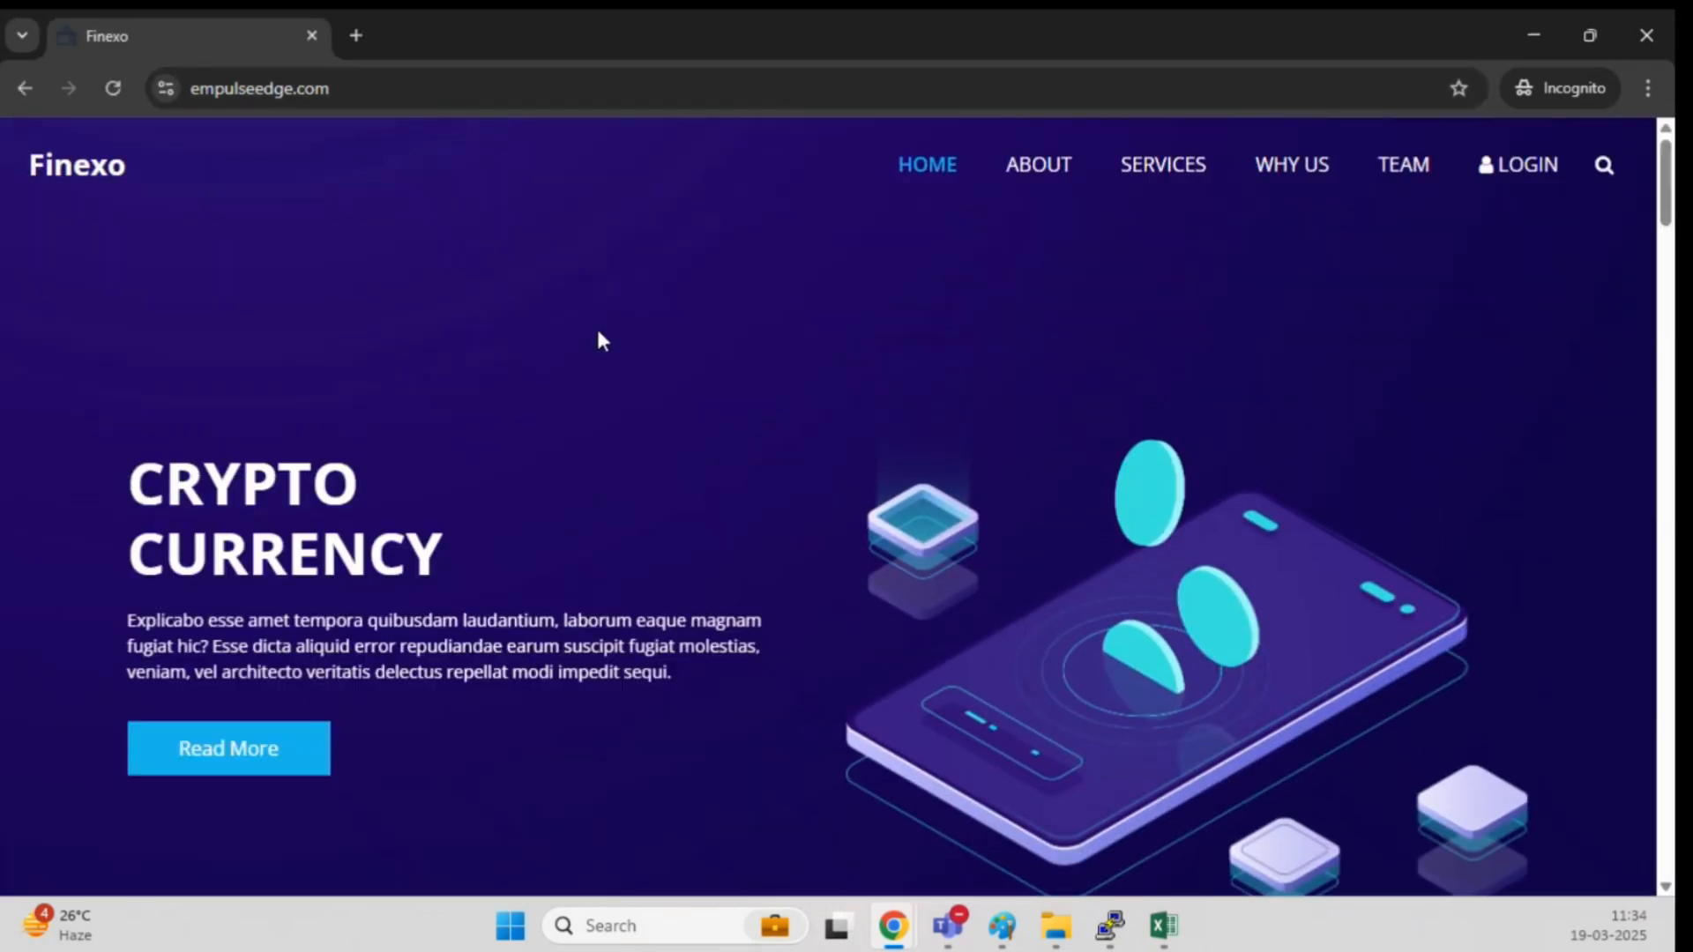
Step: Reload the site in incognito mode, open its certificate from the connection details, and examine the issuer and validity dates
{"action": "left_click", "coordinate": [427, 77]}
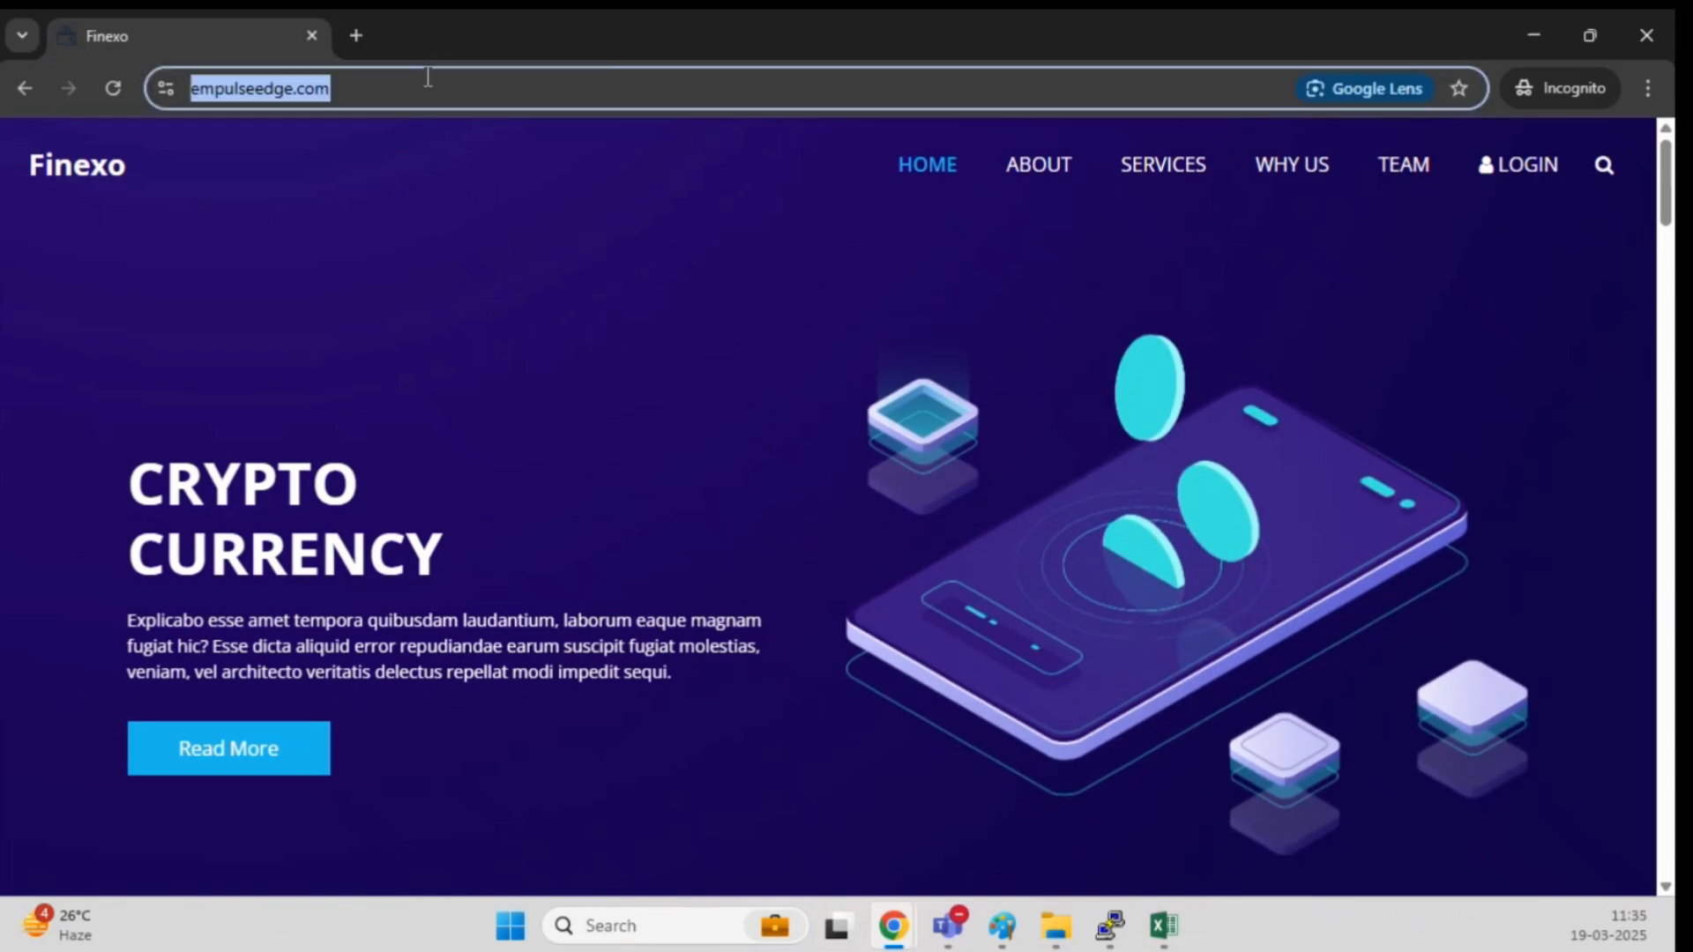
{"action": "left_click", "coordinate": [399, 76]}
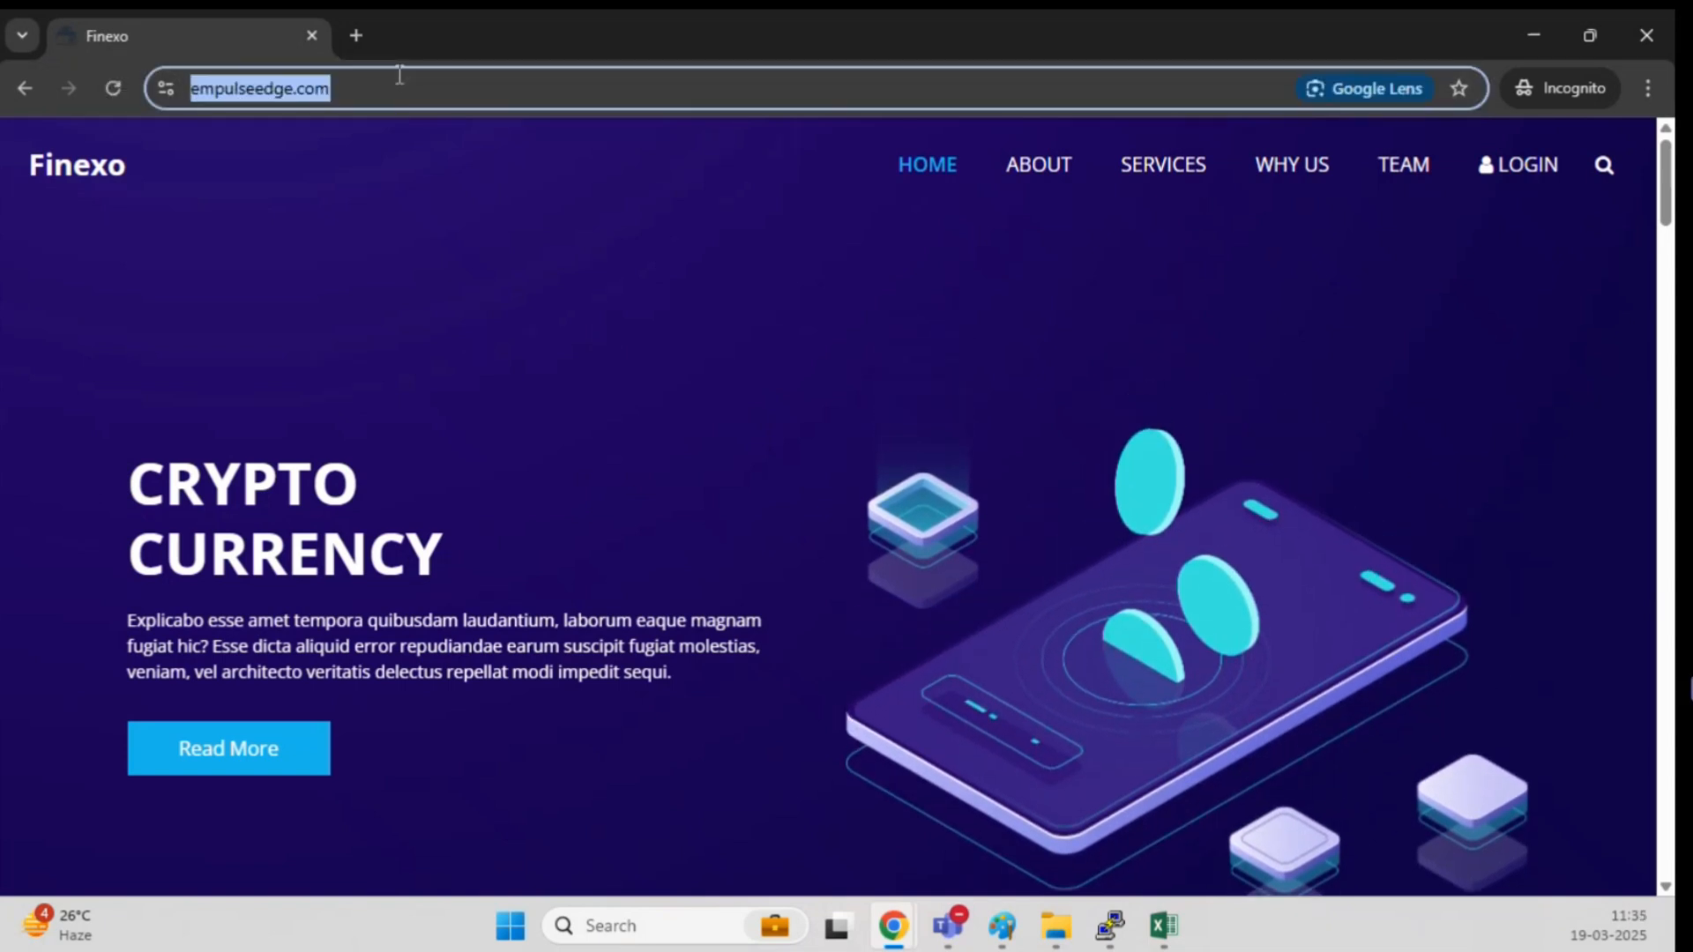
{"action": "left_click", "coordinate": [400, 76]}
{"action": "key", "text": "Return"}
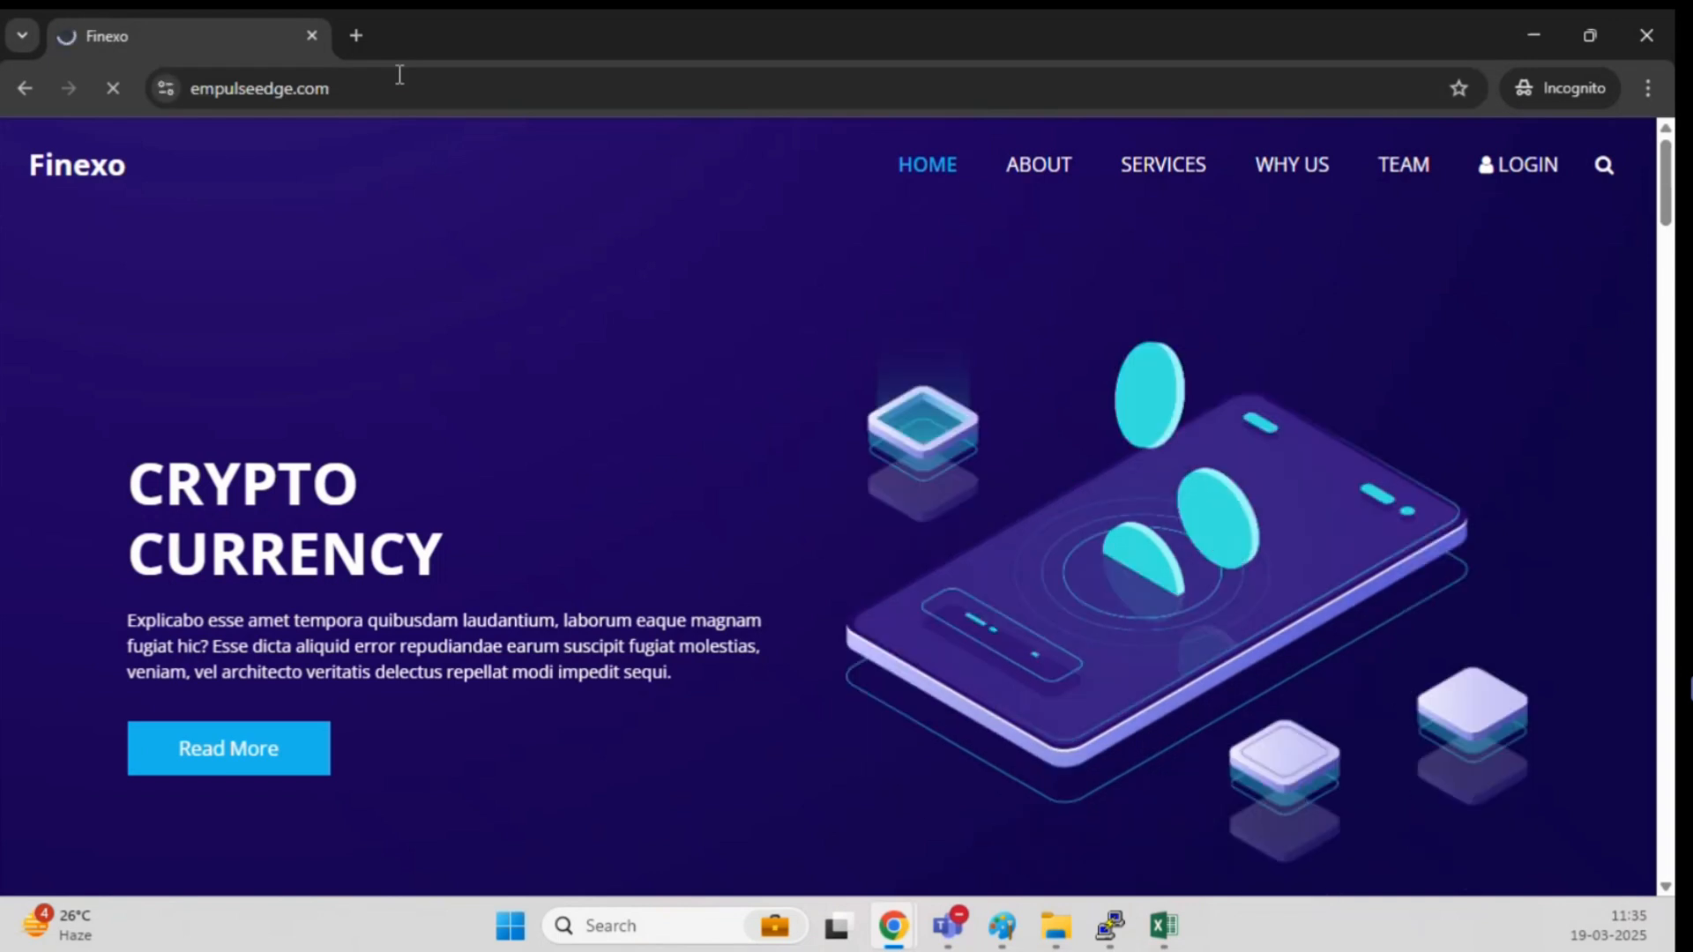
{"action": "left_click", "coordinate": [167, 89]}
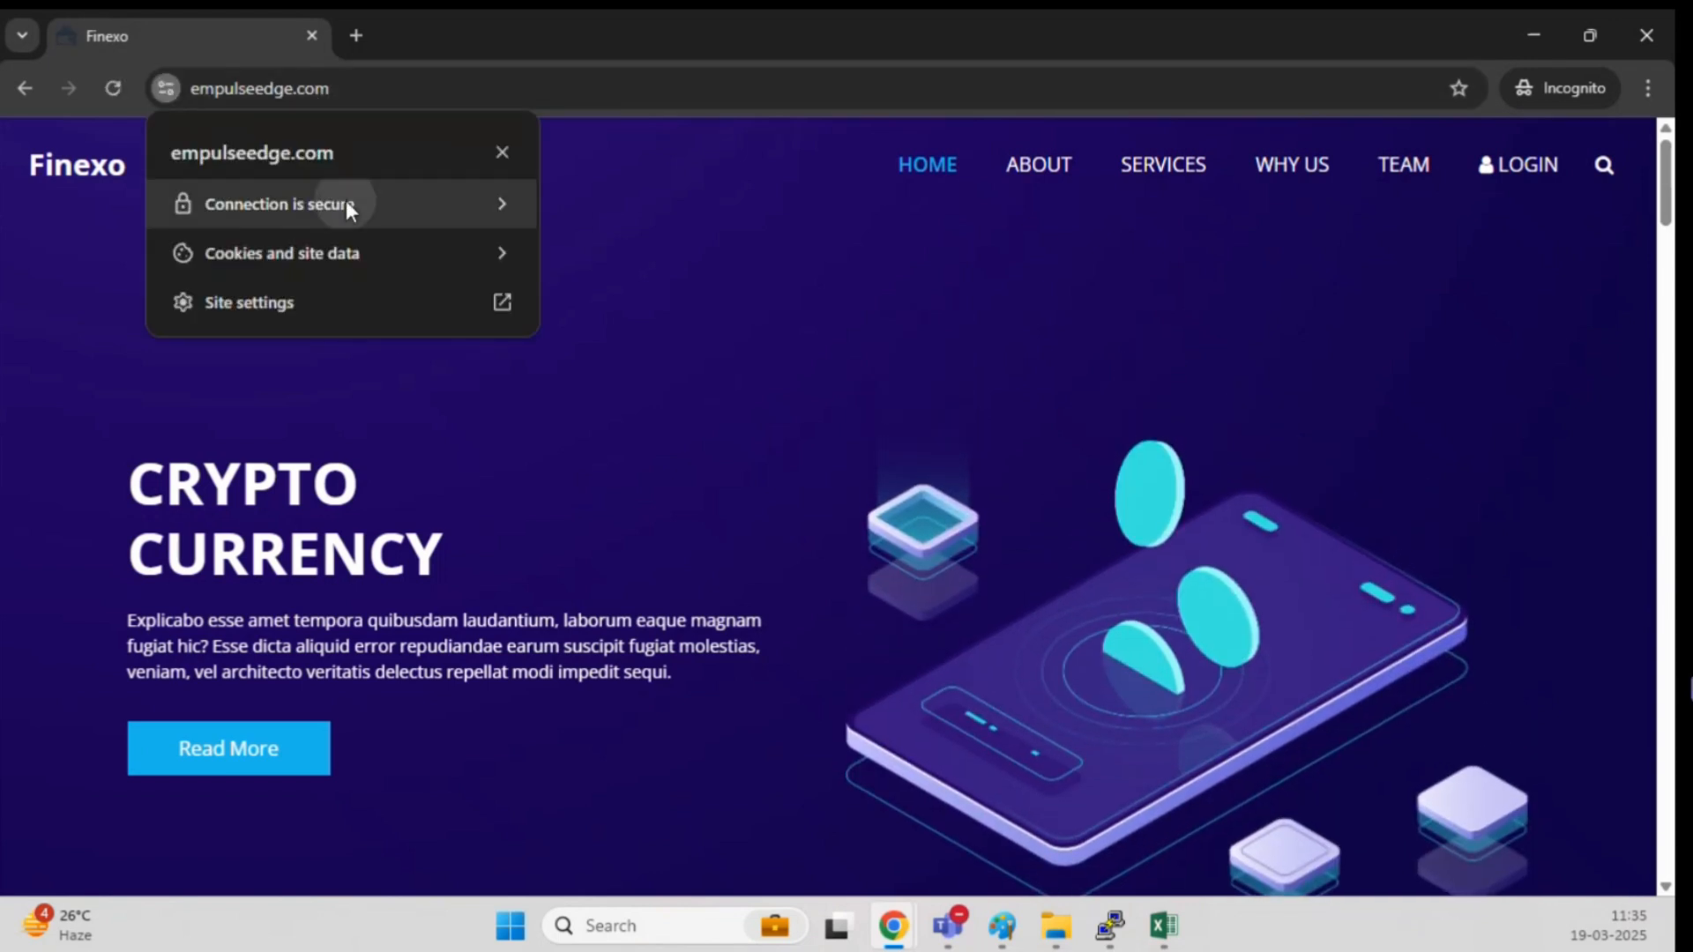
{"action": "left_click", "coordinate": [345, 200]}
{"action": "left_click", "coordinate": [272, 365]}
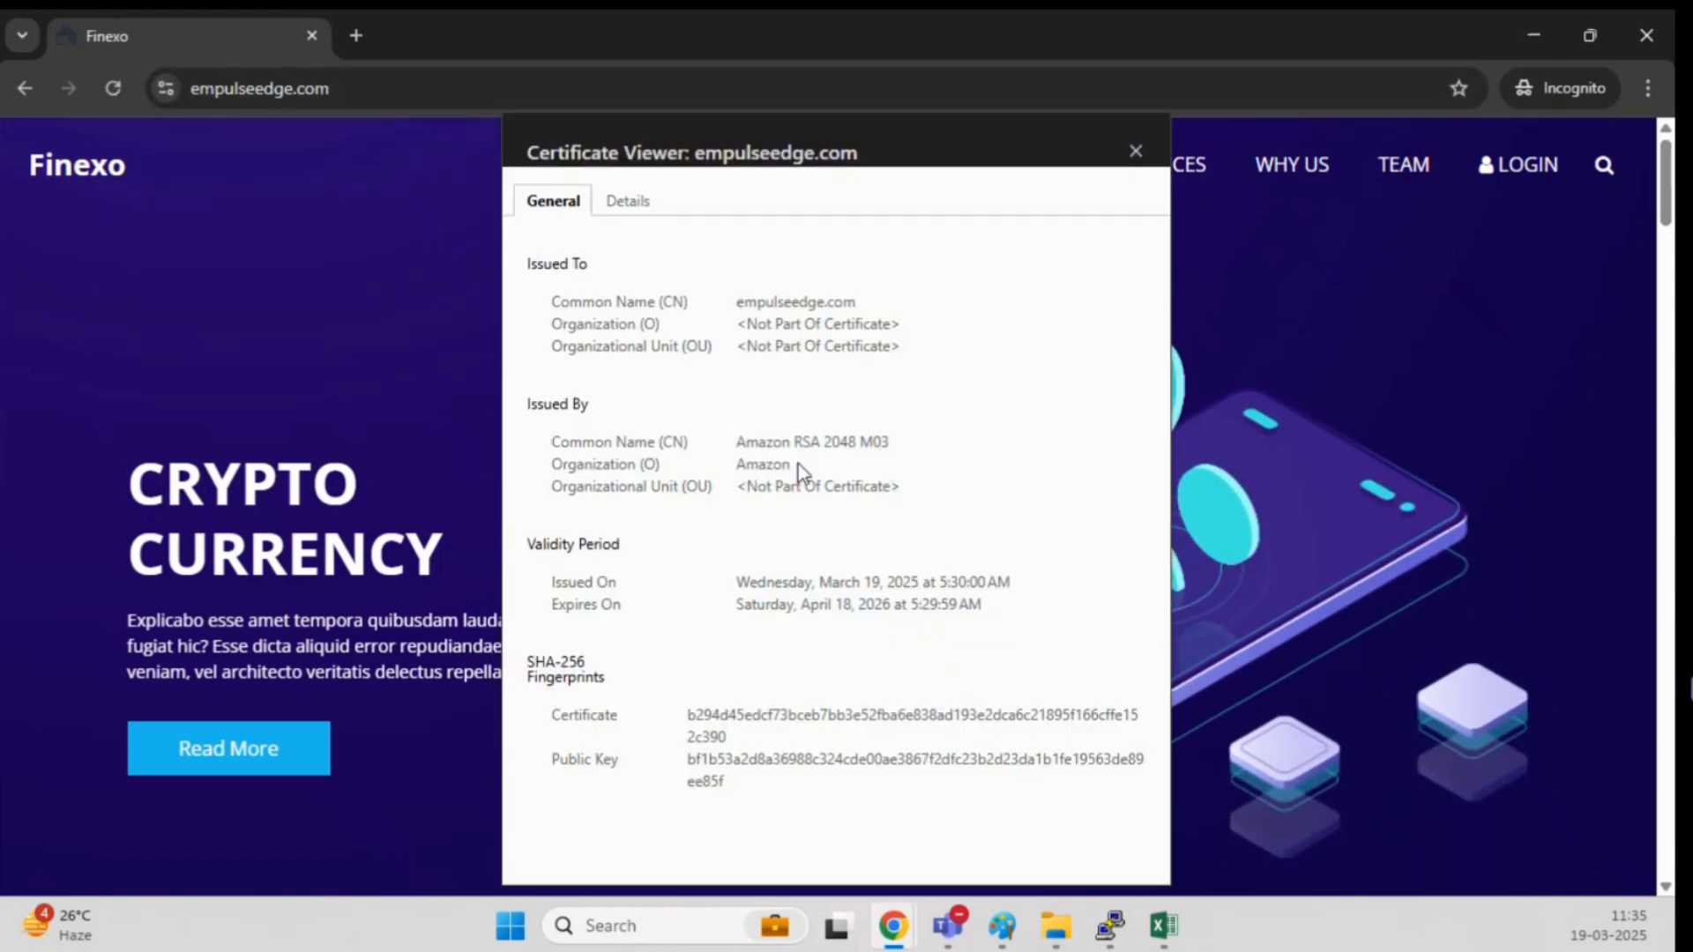
{"action": "left_click_drag", "start_coordinate": [766, 442], "coordinate": [890, 441]}
{"action": "left_click_drag", "start_coordinate": [839, 582], "coordinate": [946, 582]}
{"action": "left_click_drag", "start_coordinate": [823, 611], "coordinate": [1028, 612]}
{"action": "left_click", "coordinate": [904, 600]}
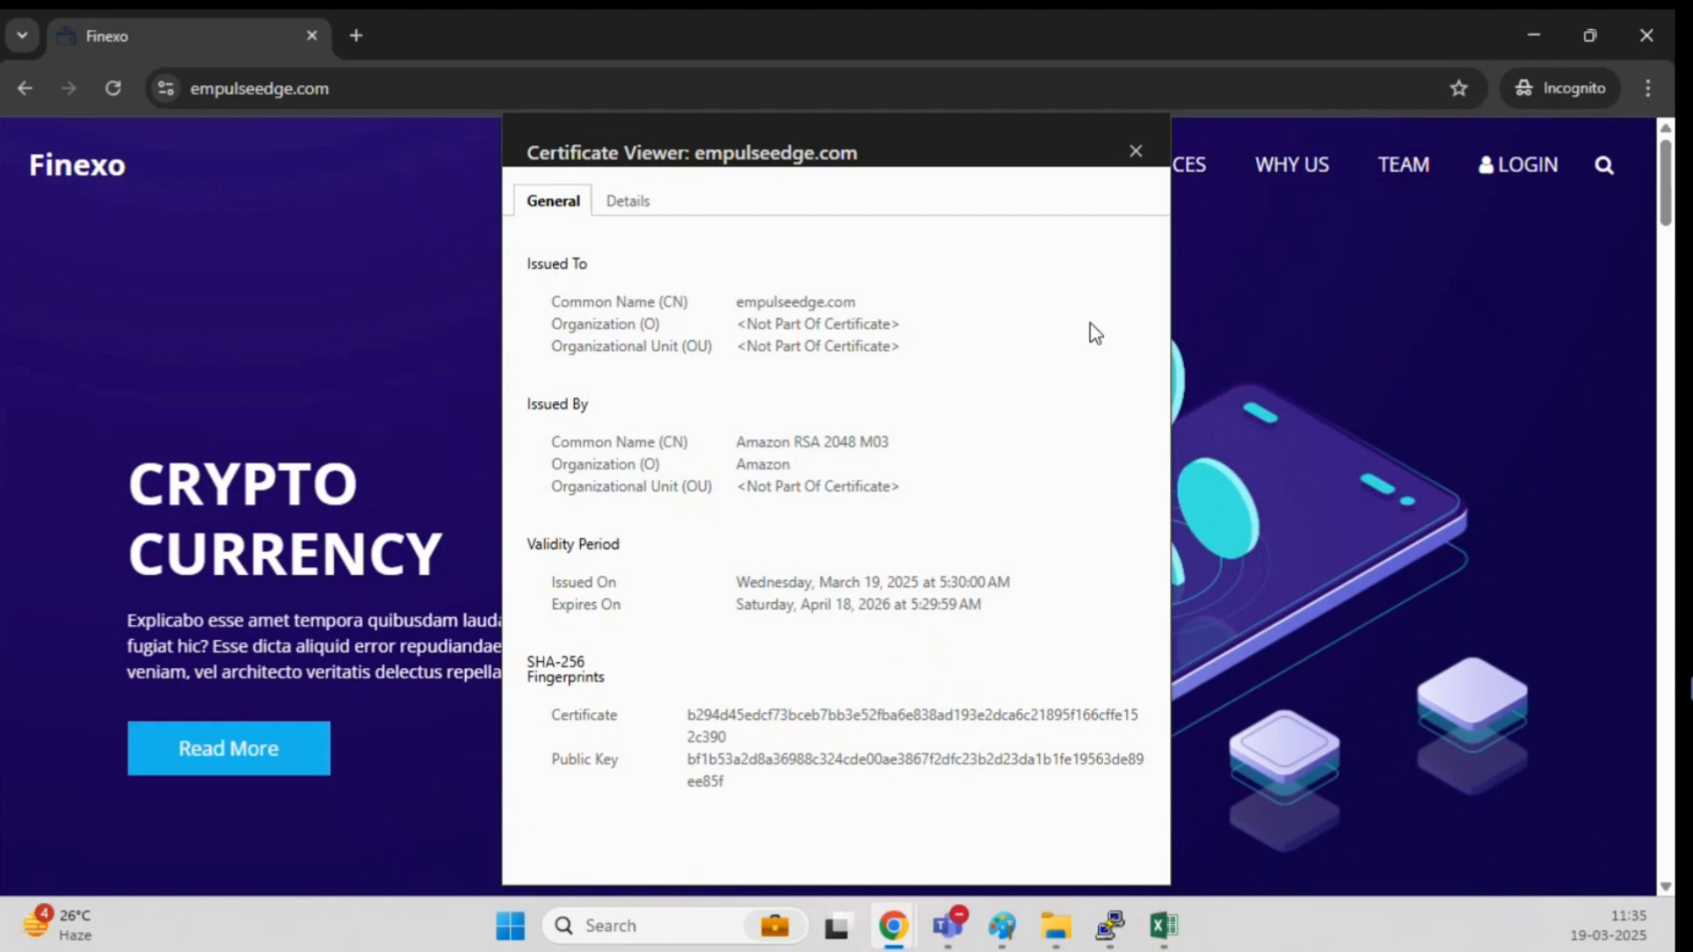
Step: Close the certificate viewer and the incognito window, and reload empulseedge.com in the regular browser window
{"action": "left_click", "coordinate": [1136, 151]}
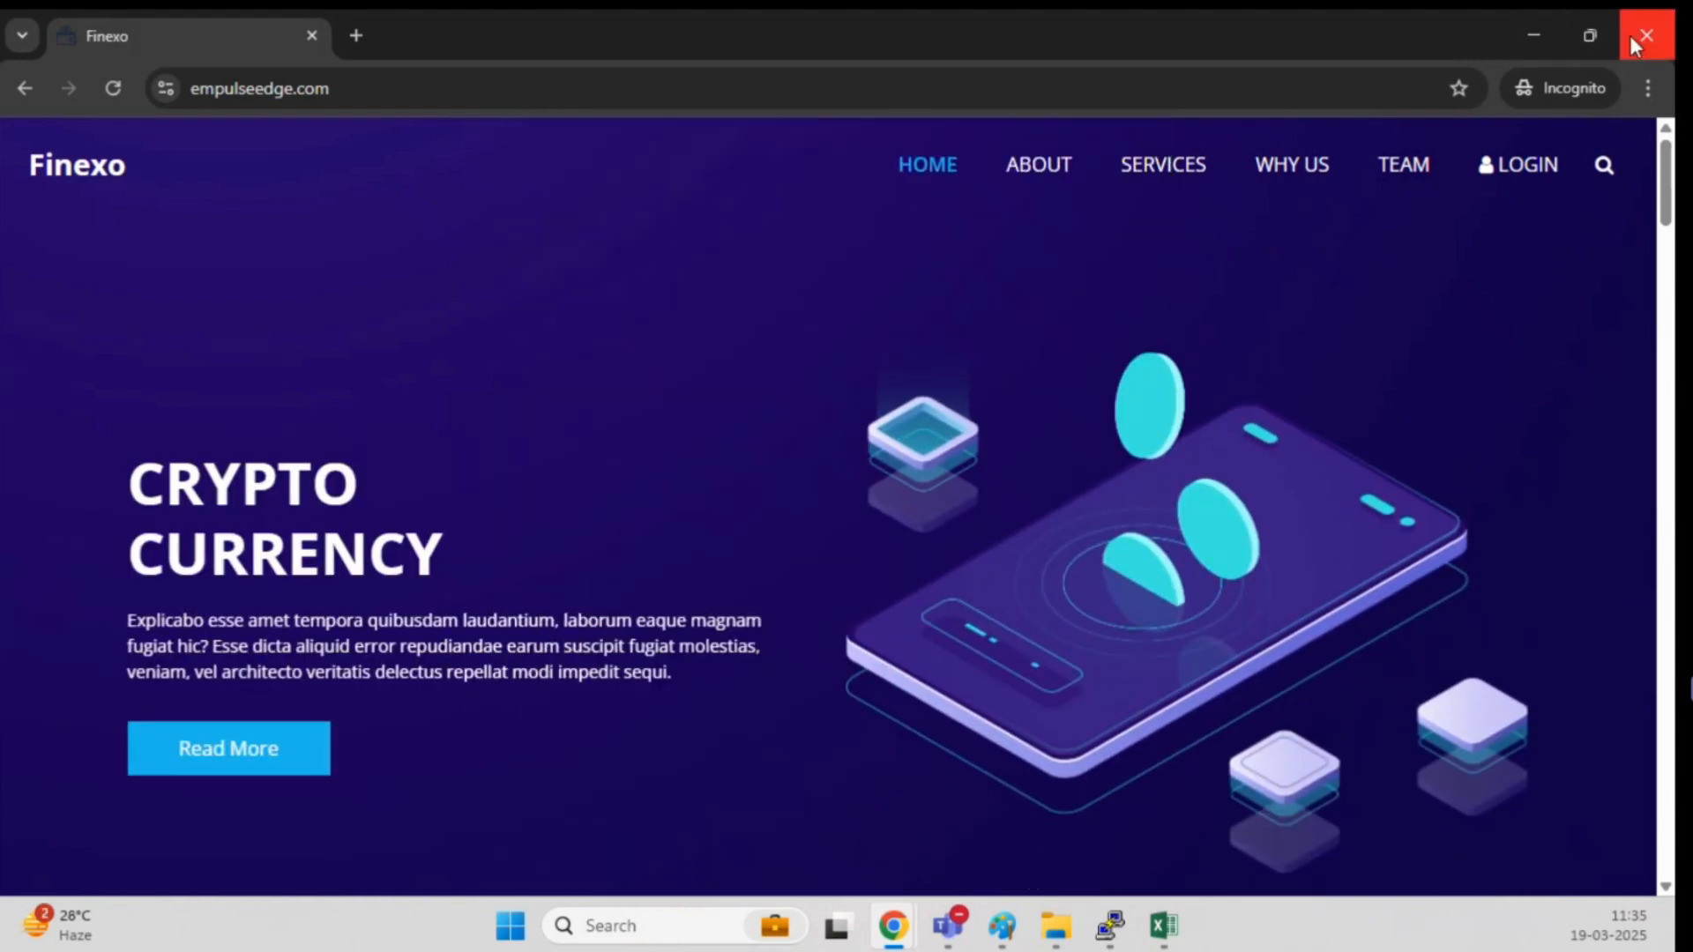
{"action": "left_click", "coordinate": [1630, 35]}
{"action": "left_click", "coordinate": [115, 91]}
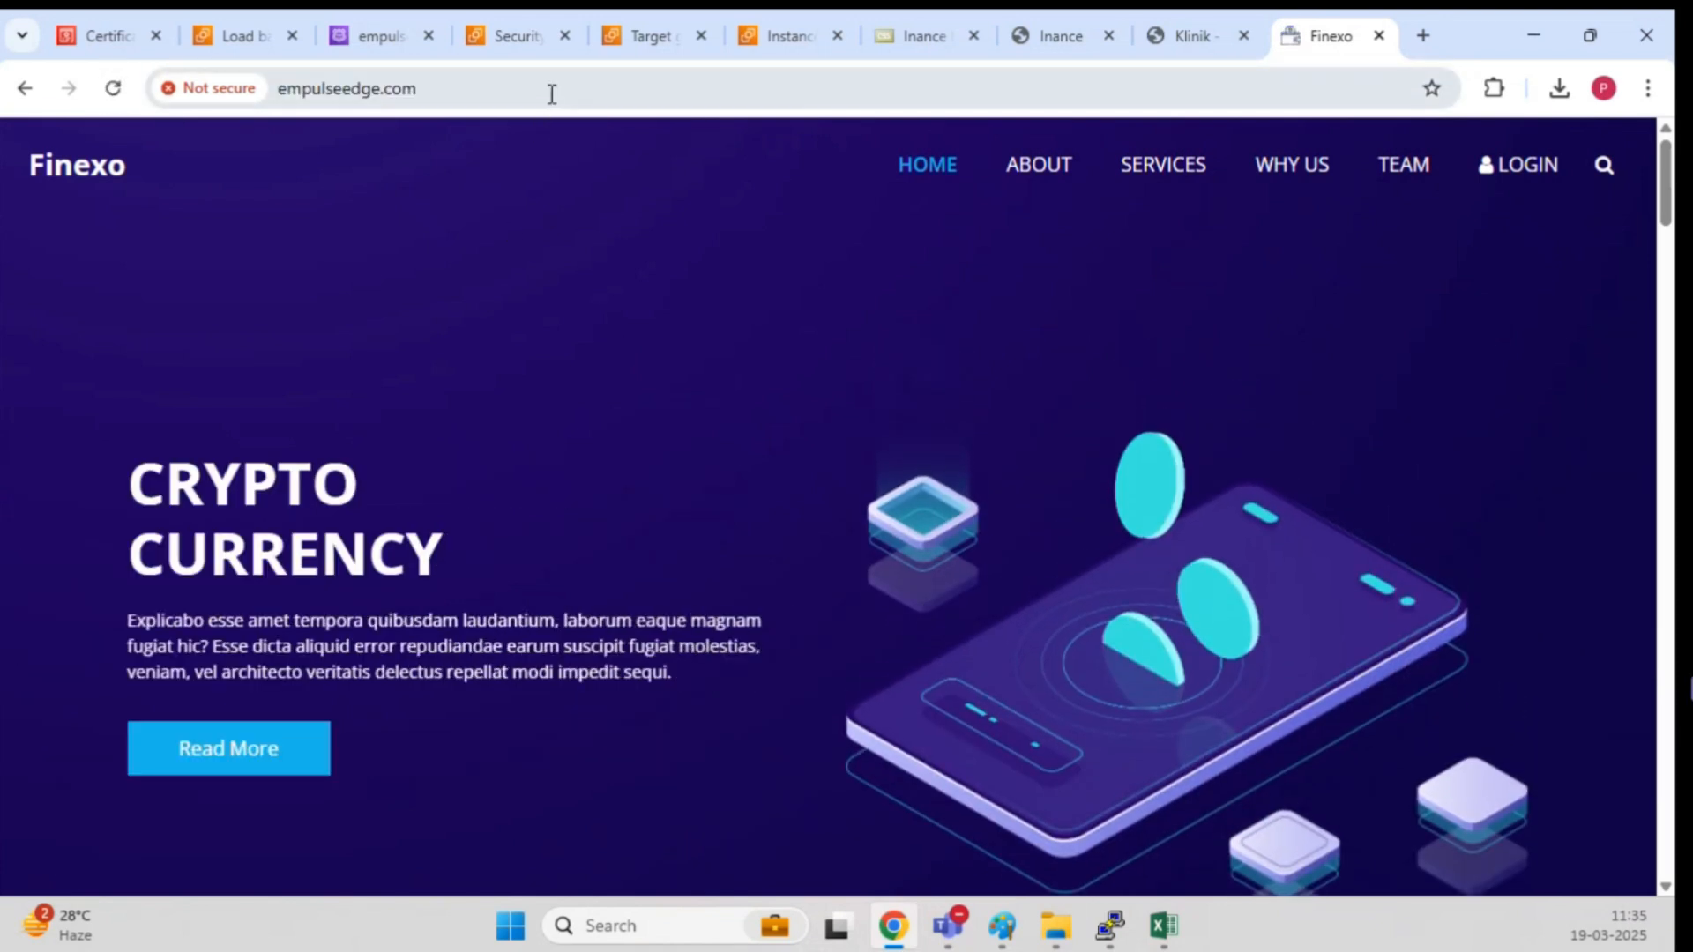
Step: Reload empulseedge.com twice in the existing Finexo tab to recheck the security of its connection
{"action": "left_click", "coordinate": [552, 94]}
{"action": "key", "text": "Left"}
{"action": "key", "text": "Left"}
{"action": "key", "text": "Left"}
{"action": "key", "text": "Left"}
{"action": "key", "text": "Return"}
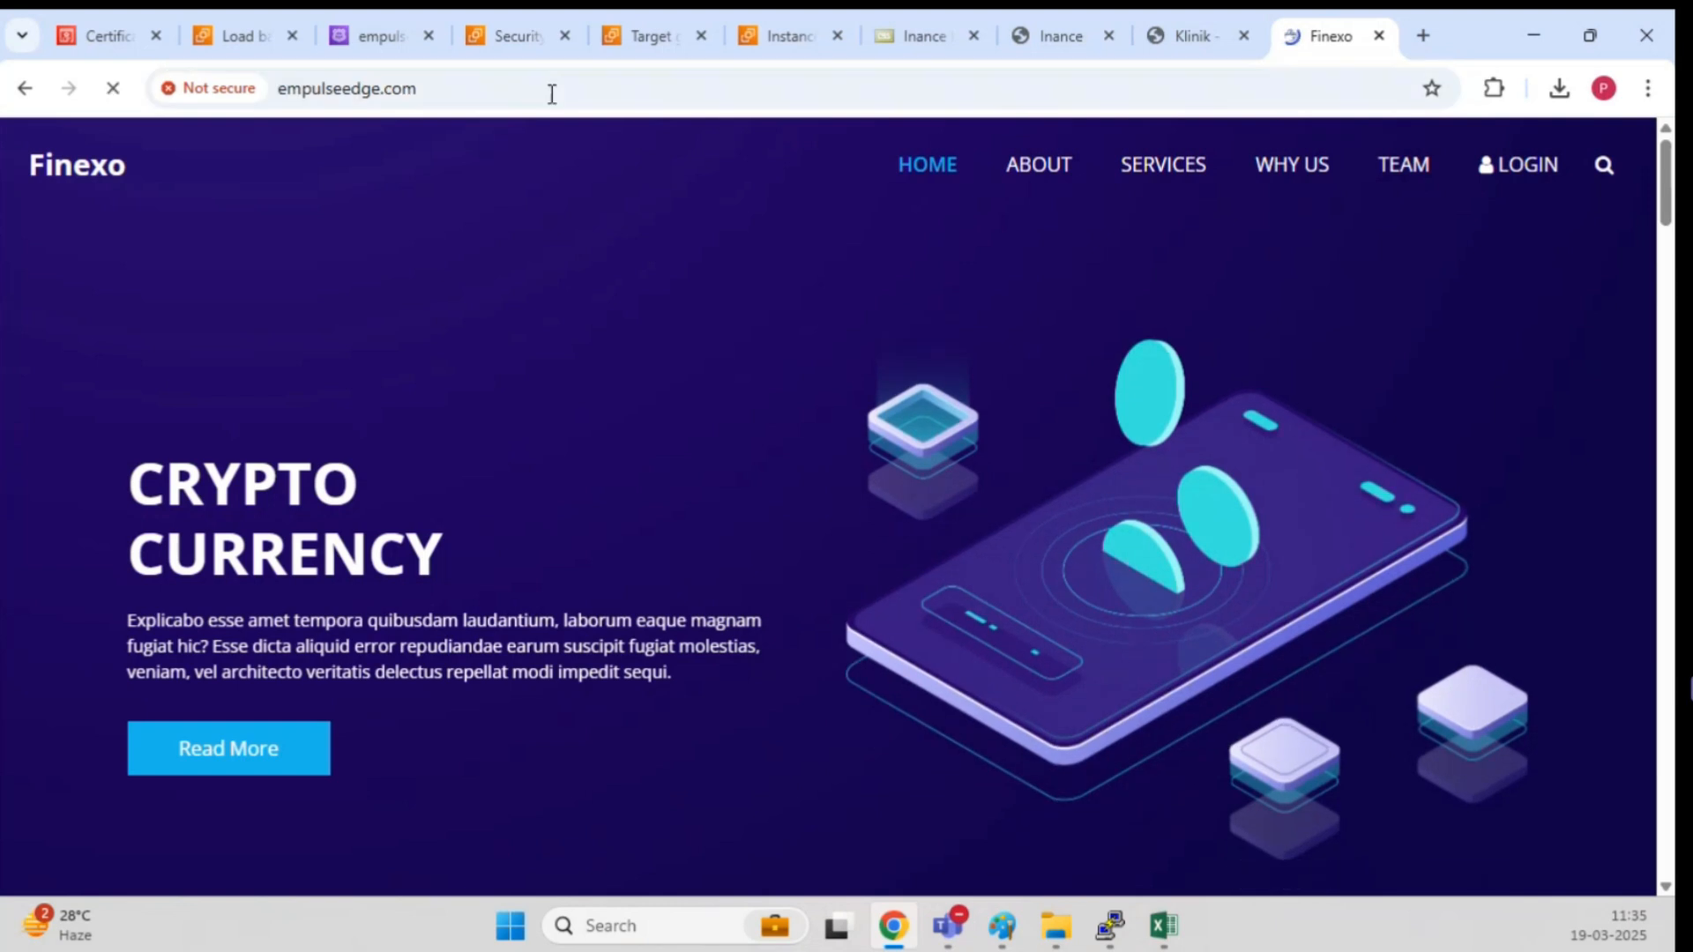
{"action": "left_click", "coordinate": [552, 94]}
{"action": "key", "text": "Return"}
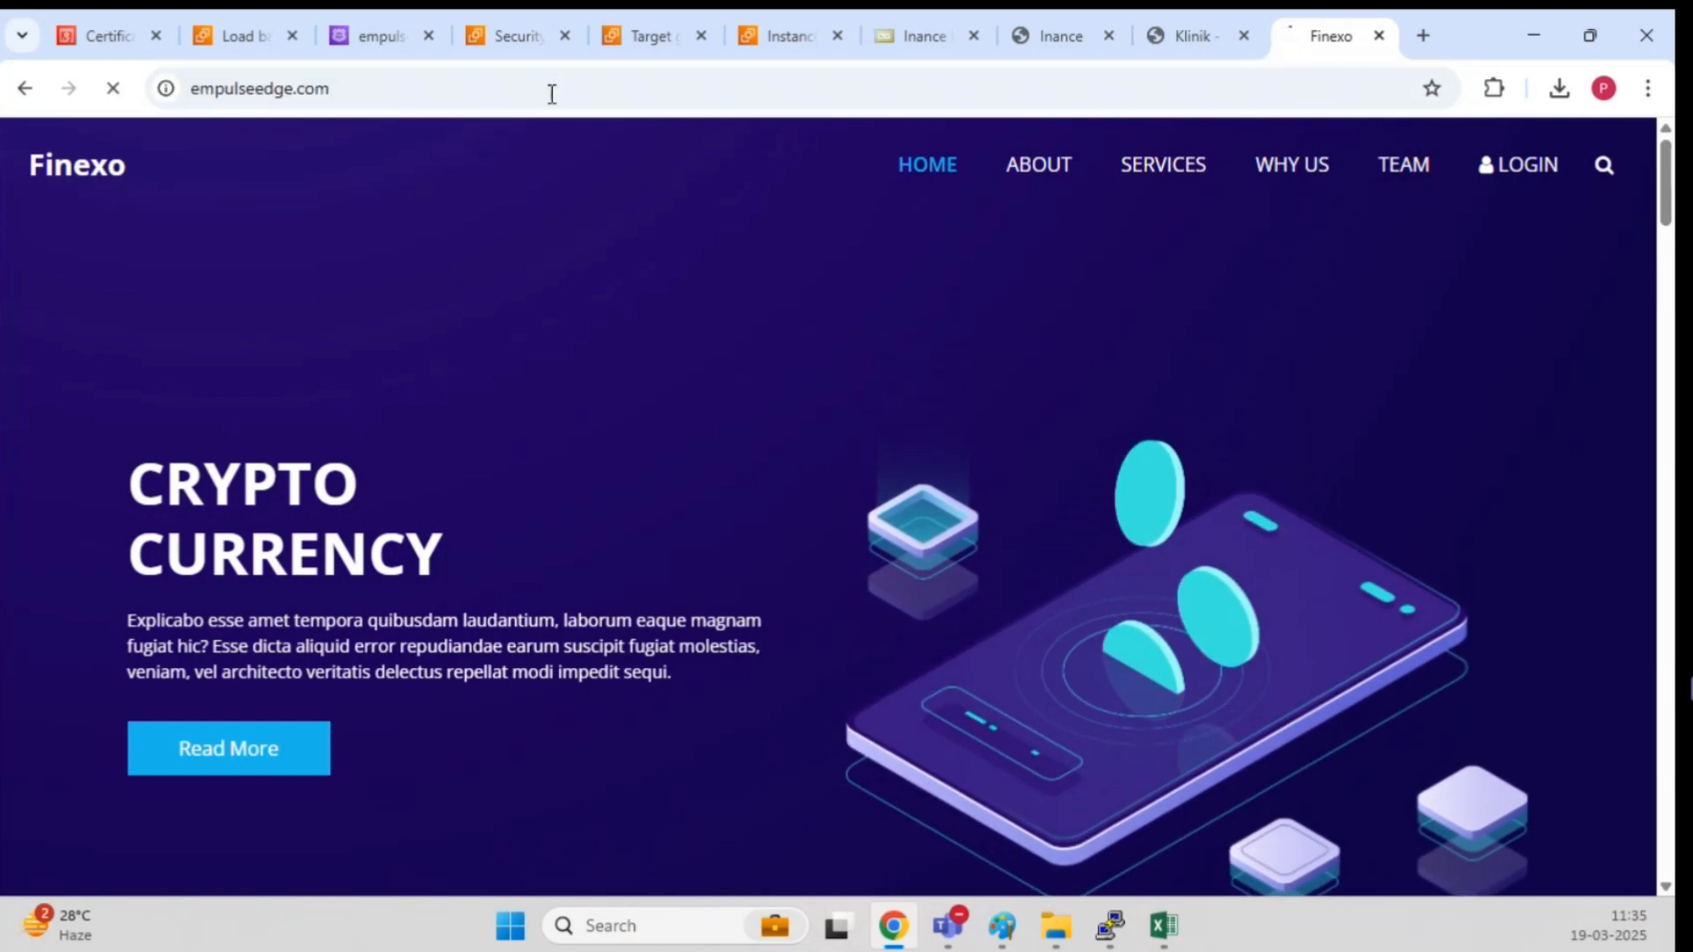
{"action": "left_click", "coordinate": [552, 94]}
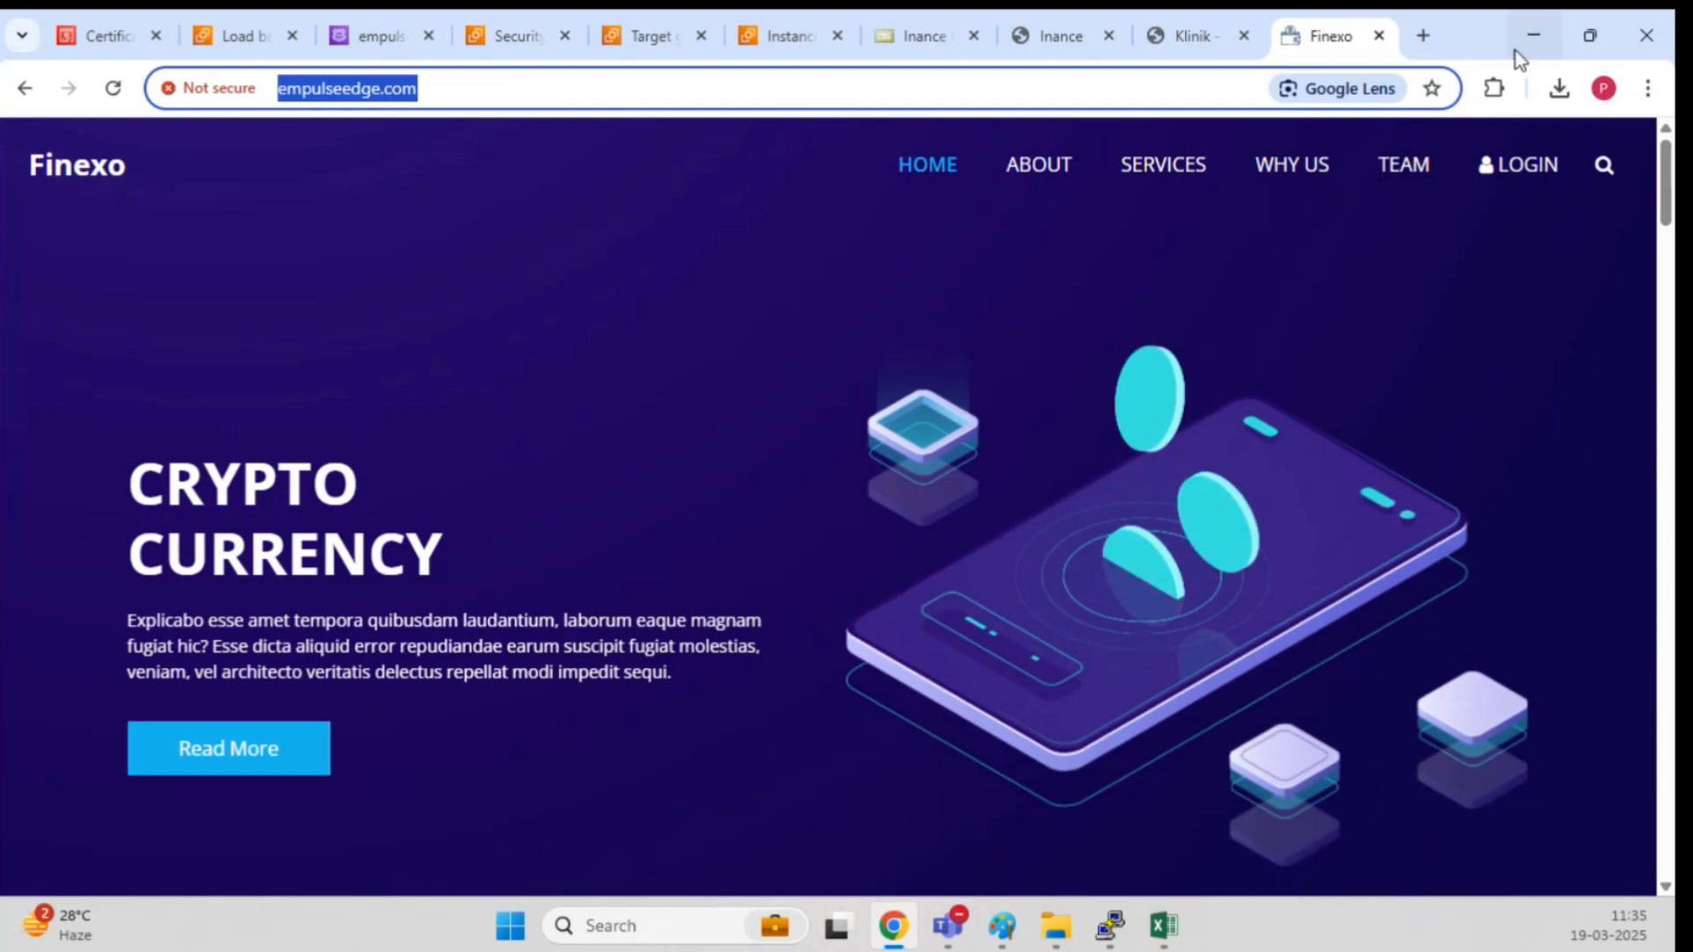
{"action": "left_click", "coordinate": [1423, 35]}
{"action": "key", "text": "ctrl+v"}
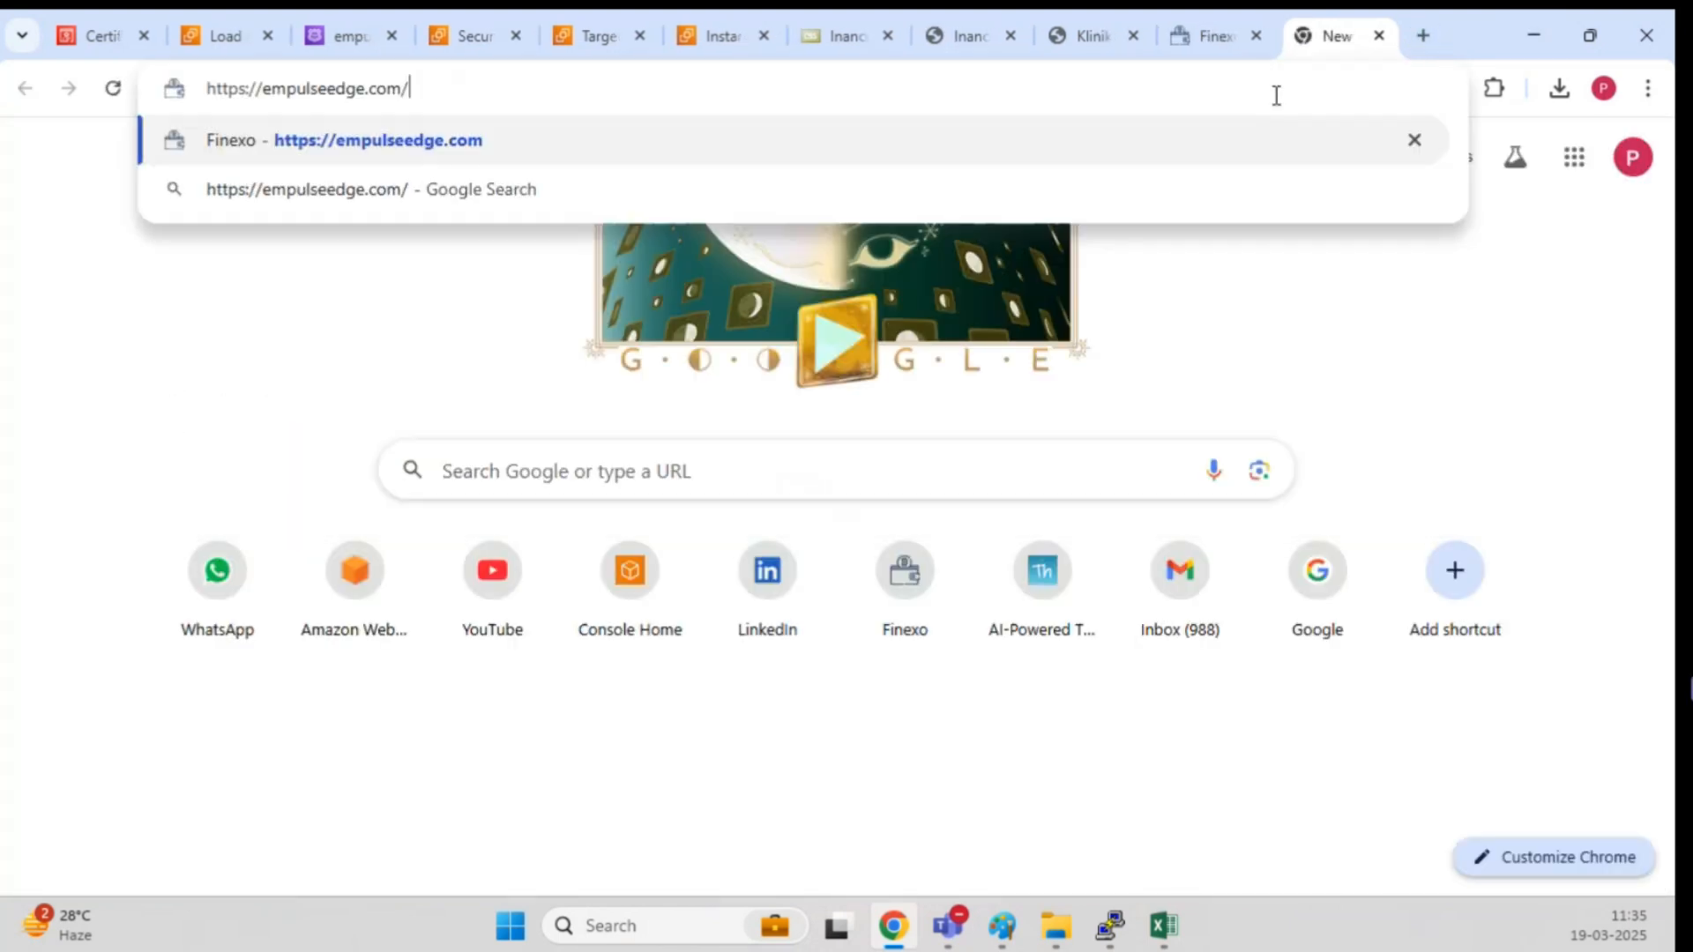
{"action": "key", "text": "Return"}
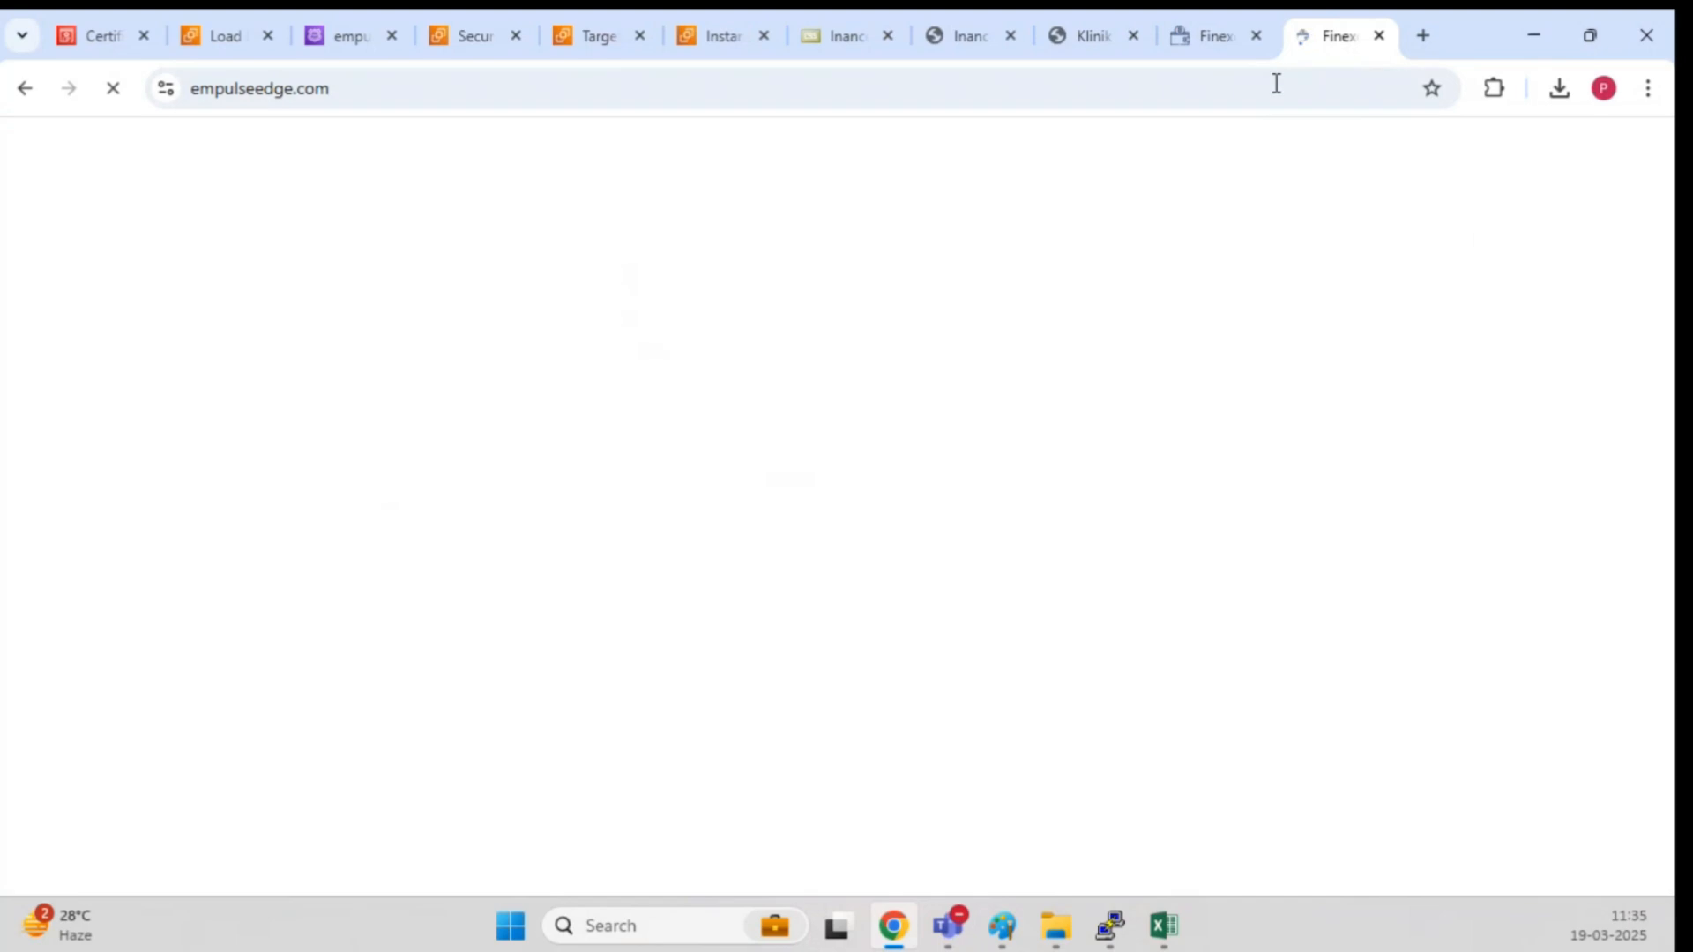
{"action": "left_click", "coordinate": [1256, 36]}
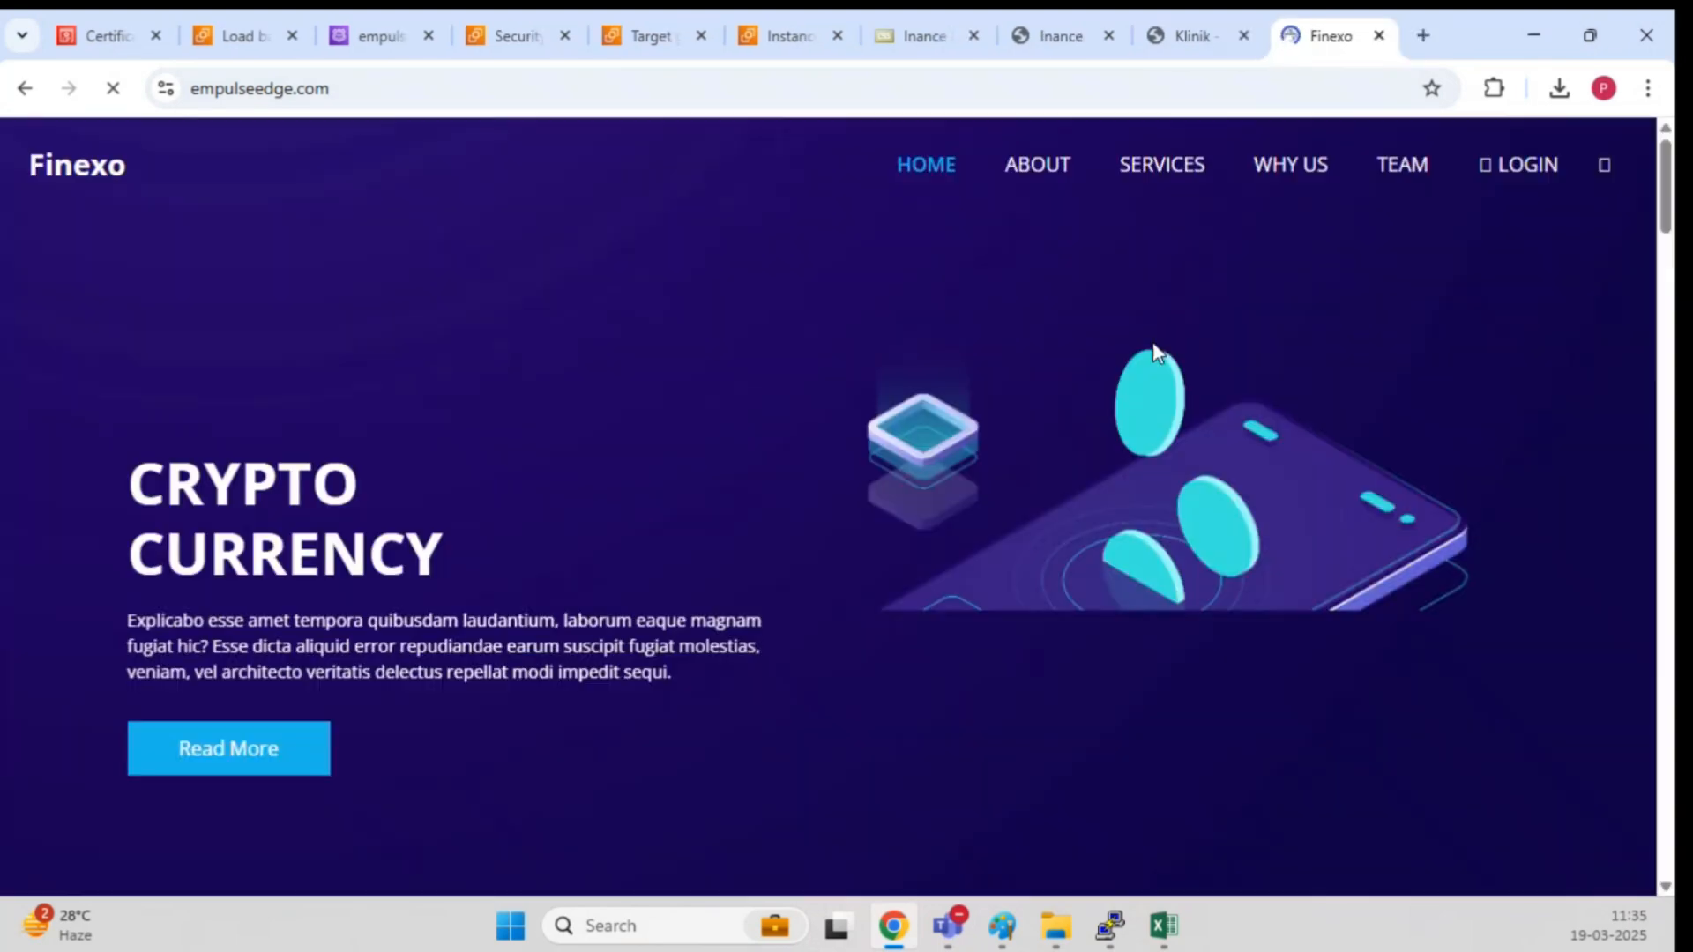
Step: View the connection security details of empulseedge.com, check the certificate status, and close the details
{"action": "left_click", "coordinate": [827, 90]}
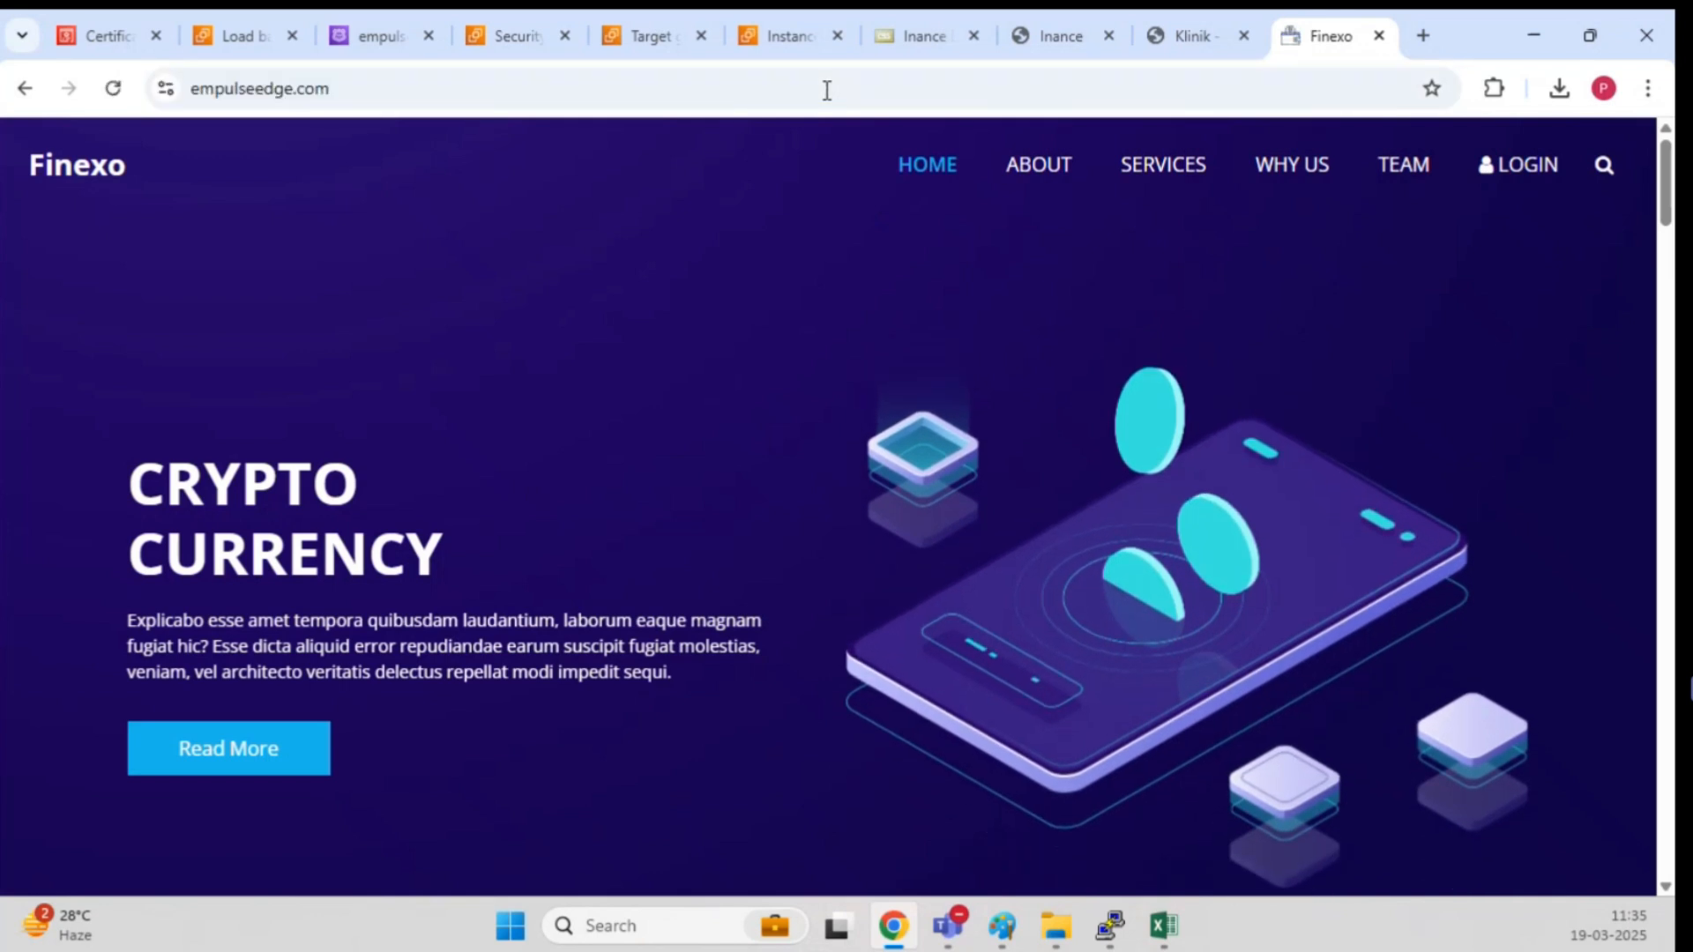
{"action": "left_click", "coordinate": [165, 89]}
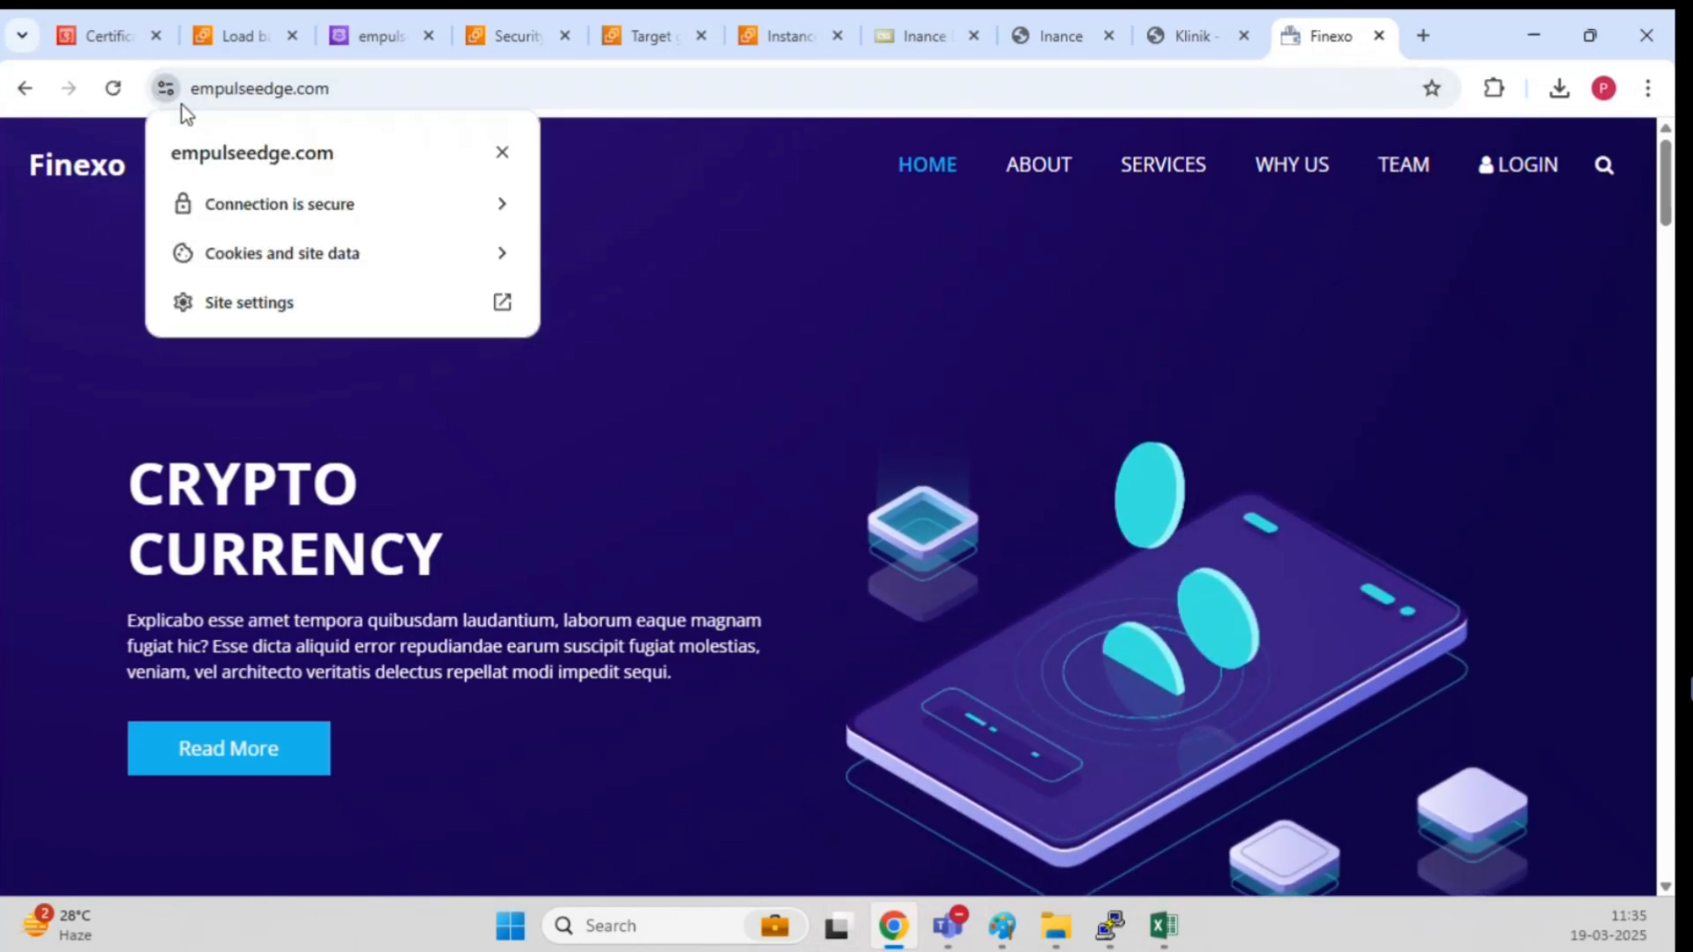
{"action": "left_click", "coordinate": [393, 221]}
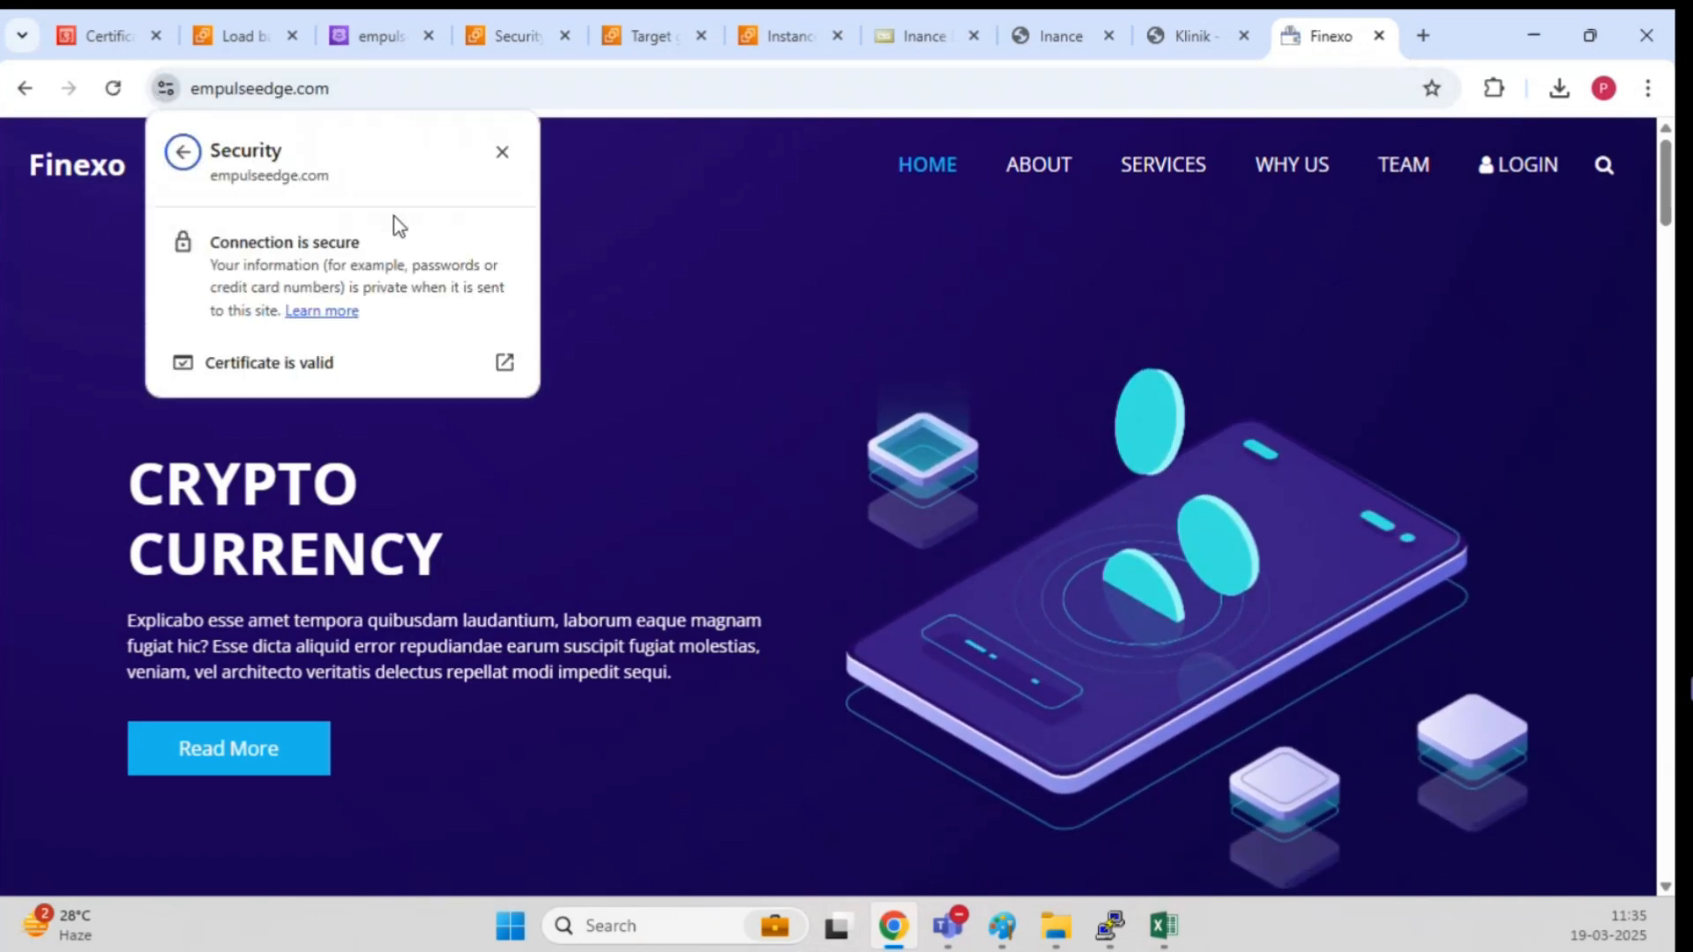
{"action": "left_click", "coordinate": [501, 153]}
{"action": "left_click", "coordinate": [739, 88]}
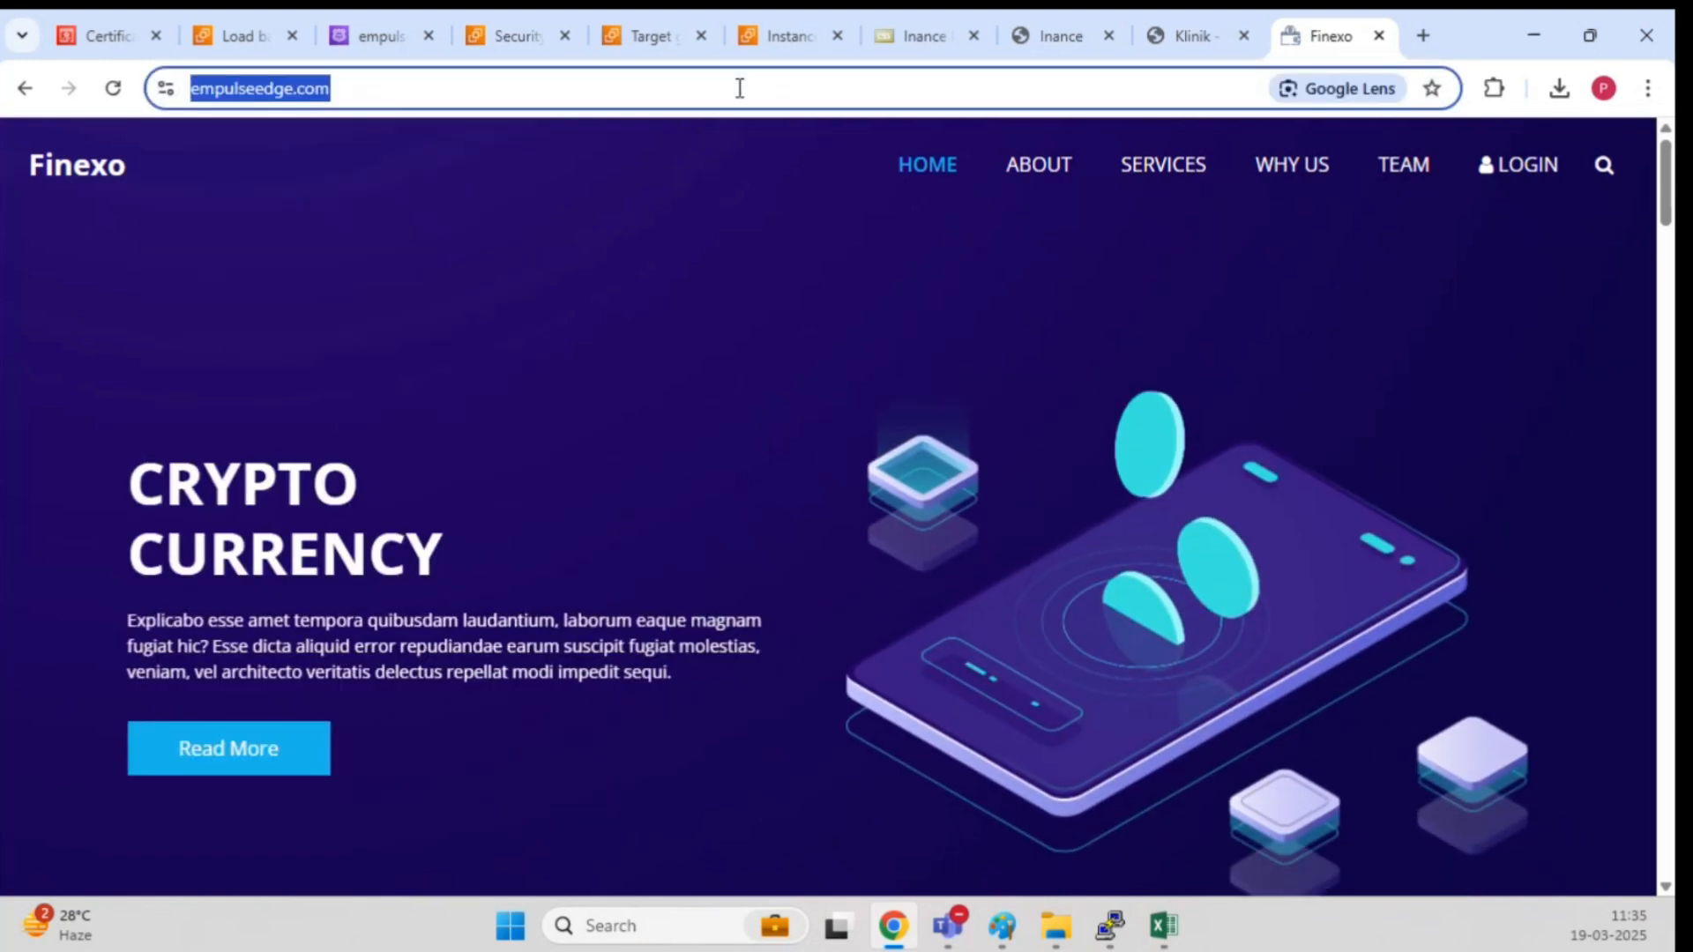
{"action": "left_click", "coordinate": [739, 88]}
{"action": "key", "text": "Left"}
{"action": "key", "text": "Left"}
{"action": "key", "text": "Left"}
{"action": "key", "text": "Left"}
{"action": "key", "text": "Left"}
{"action": "key", "text": "Left"}
{"action": "key", "text": "Left"}
{"action": "key", "text": "Left"}
{"action": "key", "text": "Left"}
{"action": "key", "text": "Left"}
{"action": "key", "text": "Left"}
{"action": "key", "text": "Left"}
{"action": "key", "text": "Left"}
{"action": "key", "text": "Left"}
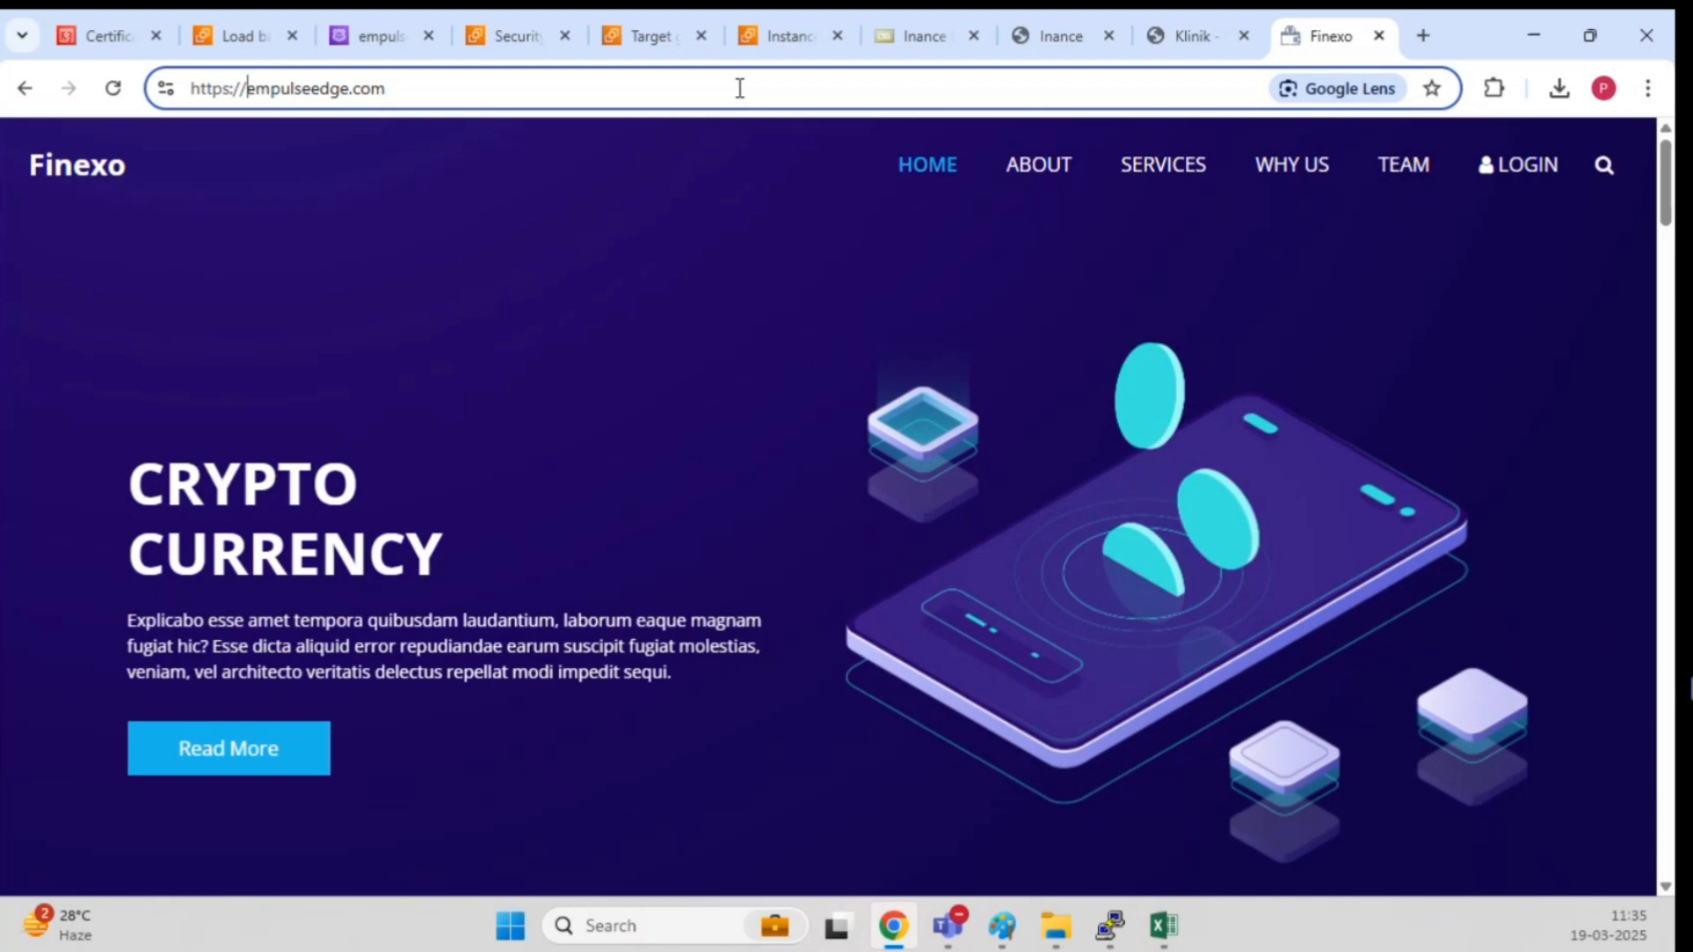
{"action": "key", "text": "BackSpace"}
{"action": "key", "text": "BackSpace"}
{"action": "key", "text": "BackSpace"}
{"action": "key", "text": "BackSpace"}
{"action": "key", "text": "BackSpace"}
{"action": "key", "text": "BackSpace"}
{"action": "key", "text": "BackSpace"}
{"action": "key", "text": "BackSpace"}
{"action": "key", "text": "Return"}
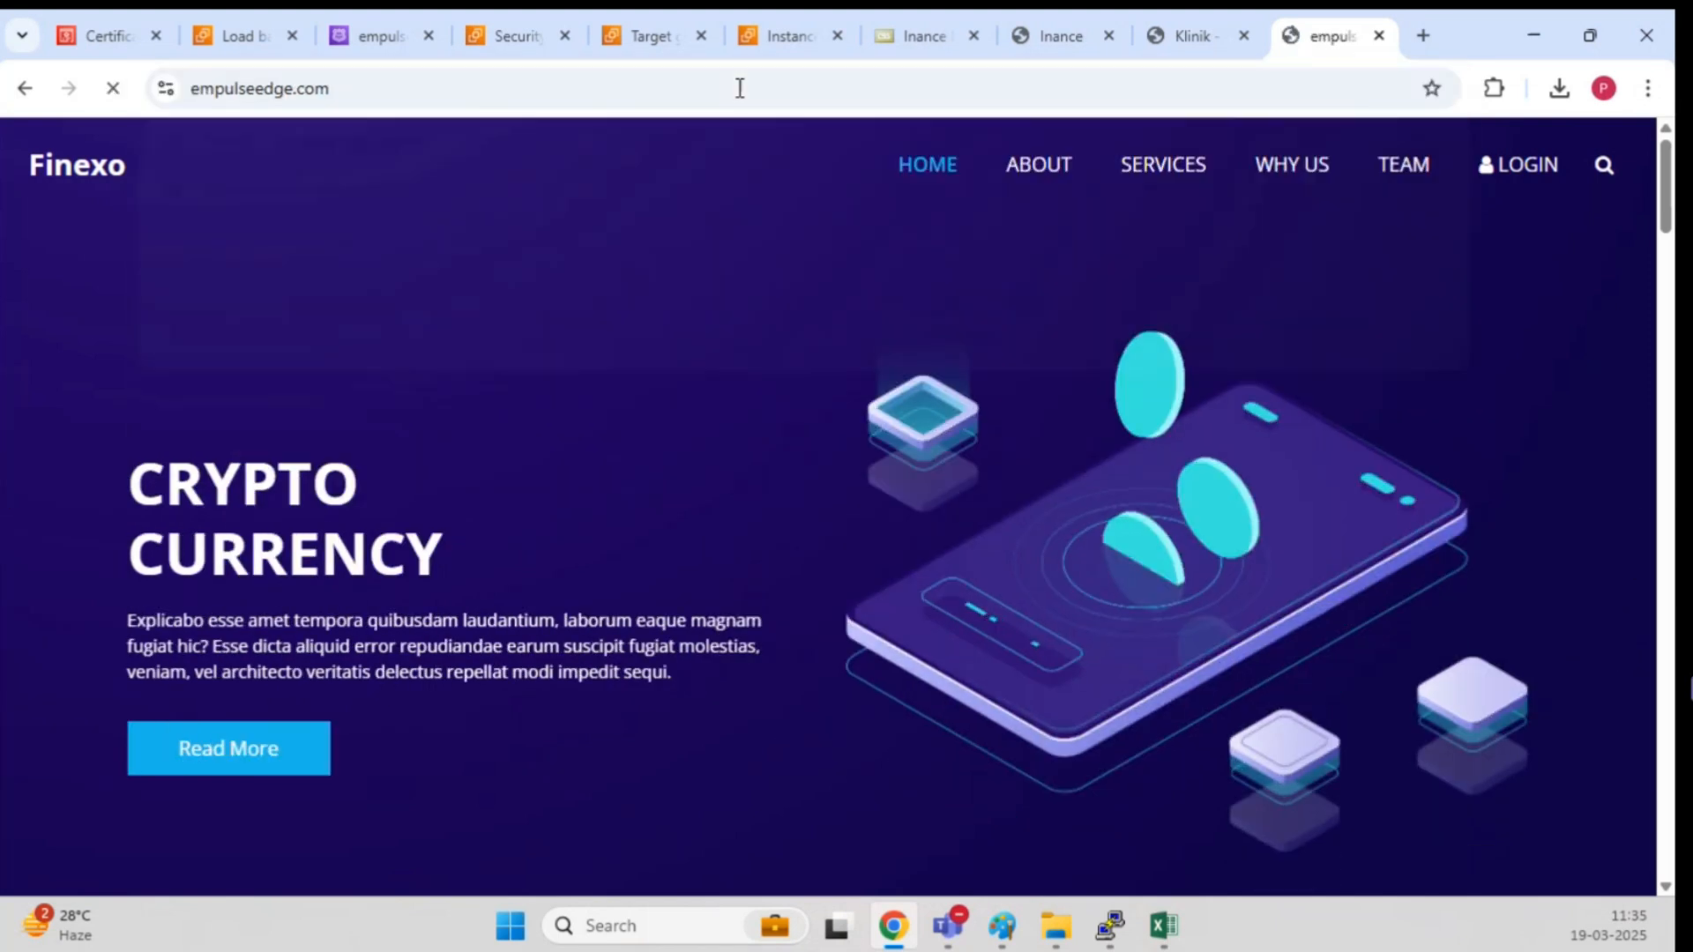
{"action": "left_click", "coordinate": [740, 88]}
{"action": "key", "text": "Left"}
{"action": "key", "text": "BackSpace"}
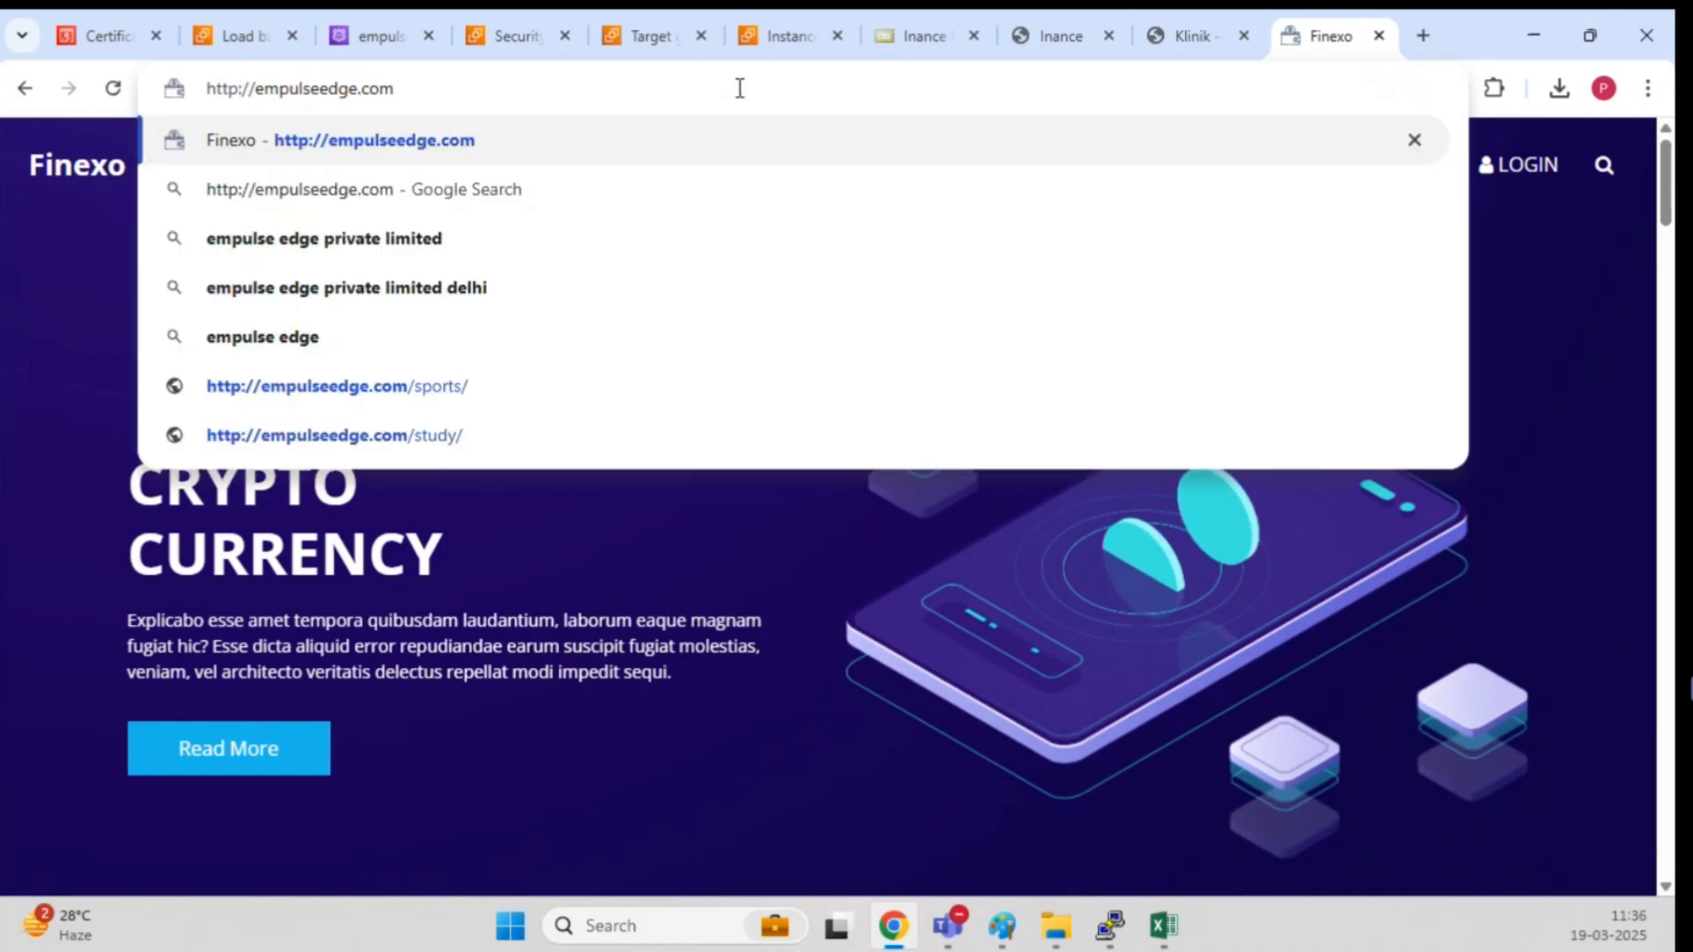
{"action": "key", "text": "Return"}
{"action": "left_click", "coordinate": [216, 90]}
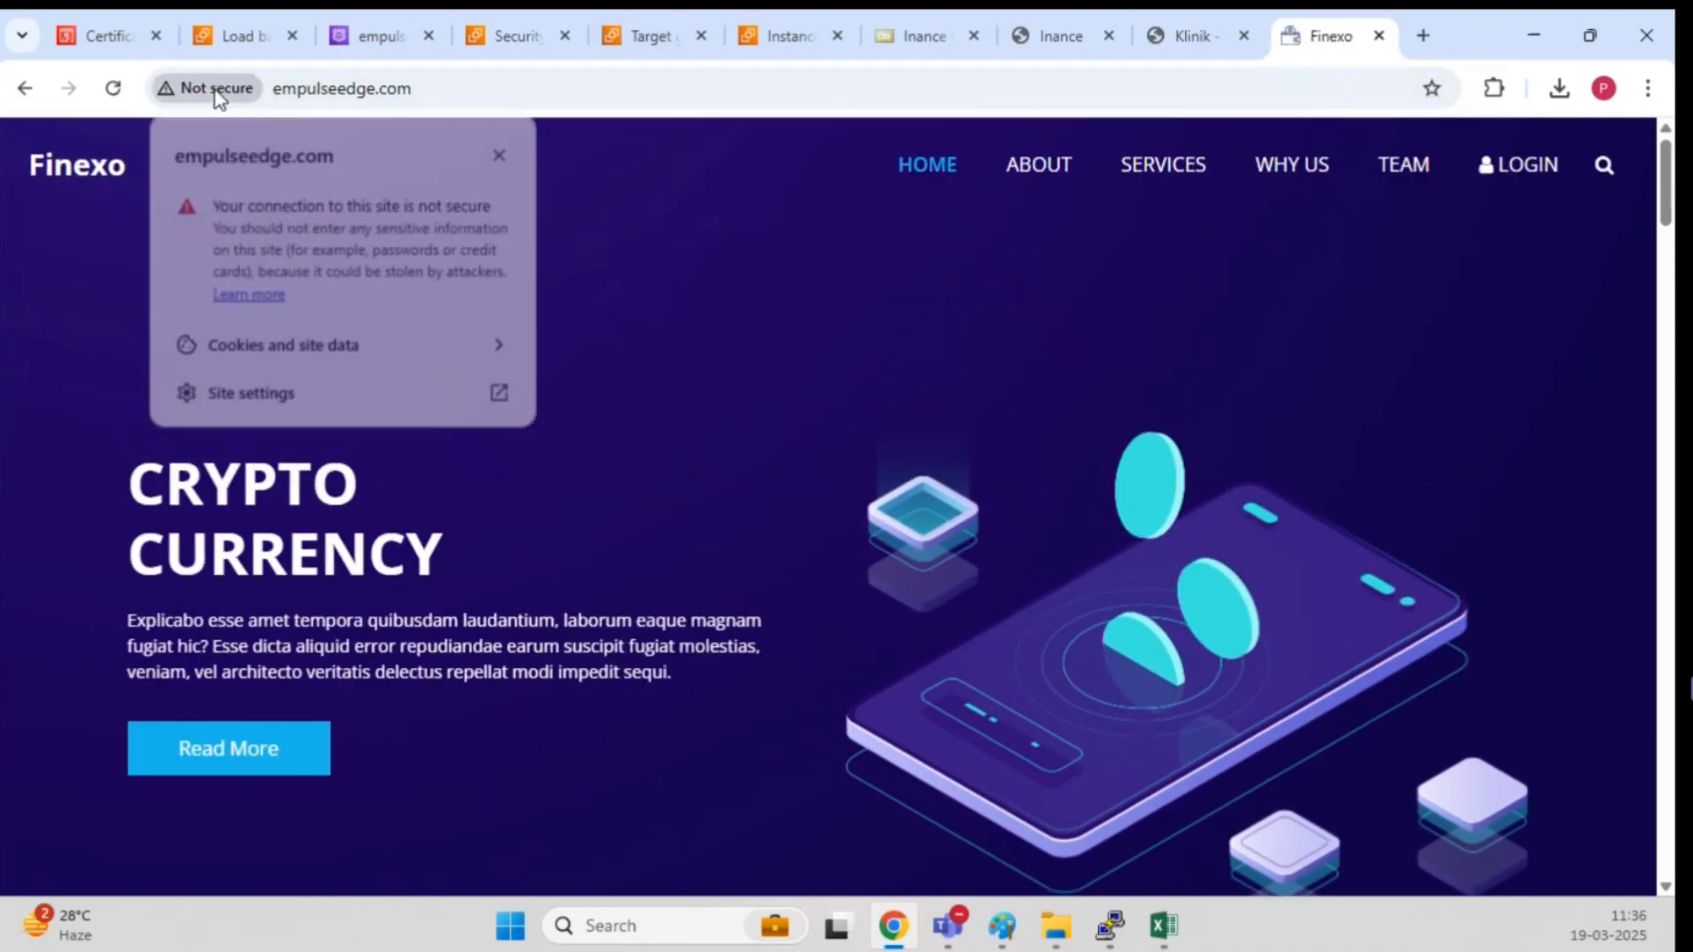
{"action": "left_click", "coordinate": [499, 155]}
{"action": "left_click", "coordinate": [478, 95]}
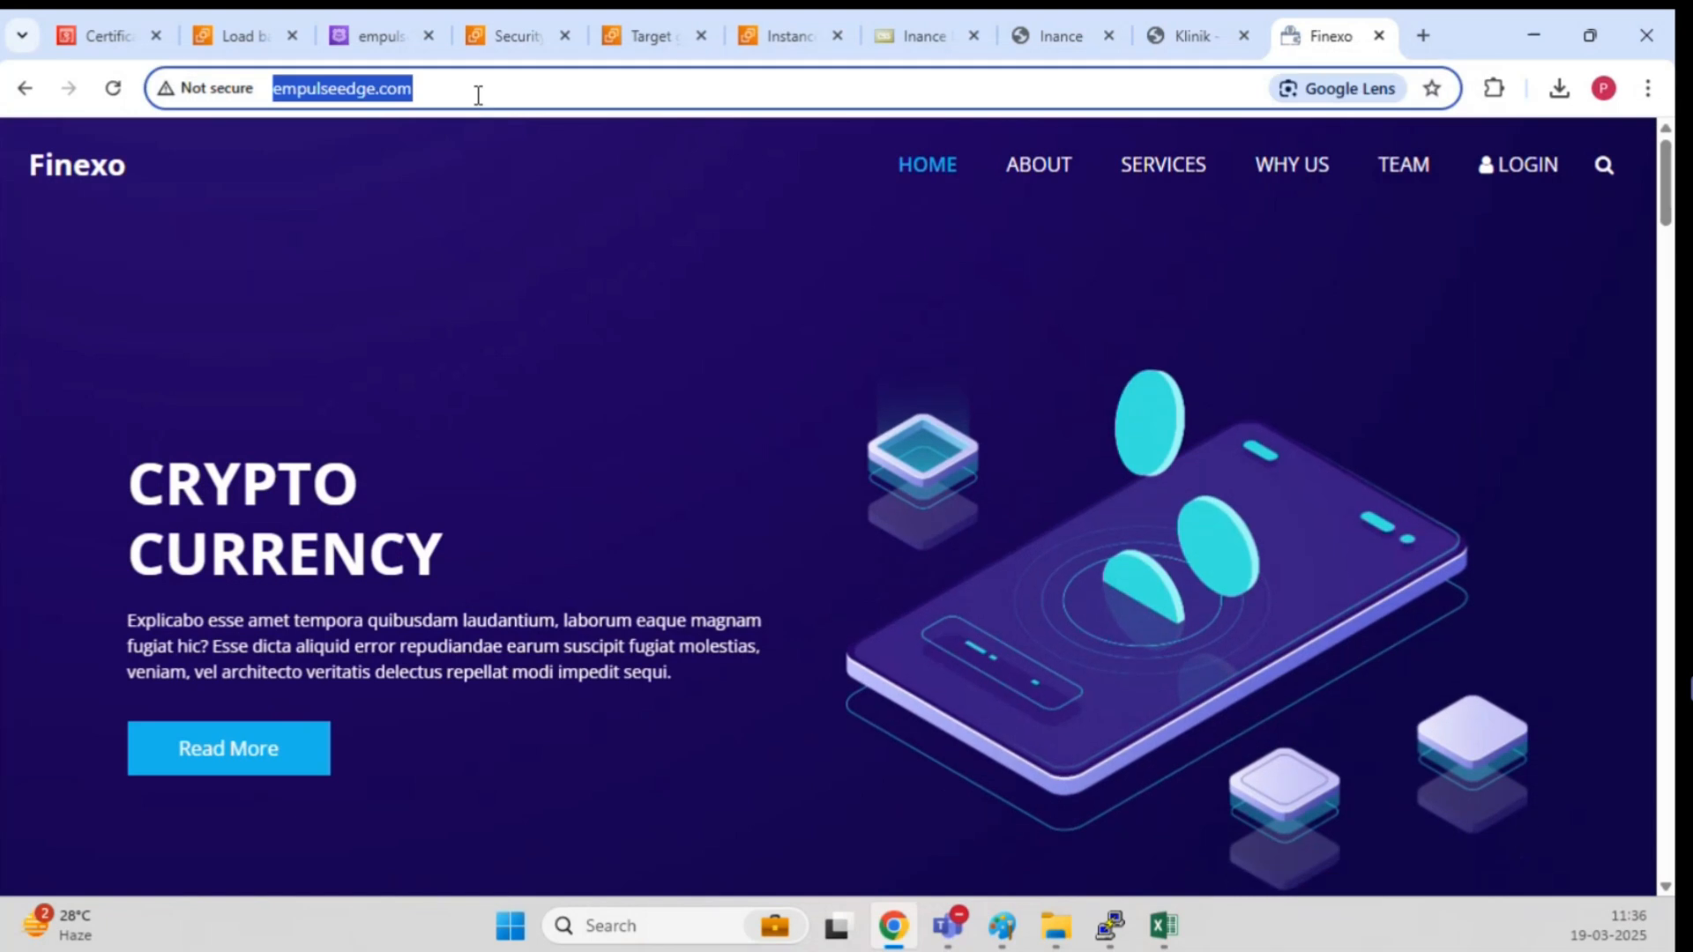
{"action": "key", "text": "Home"}
{"action": "type", "text": "https"}
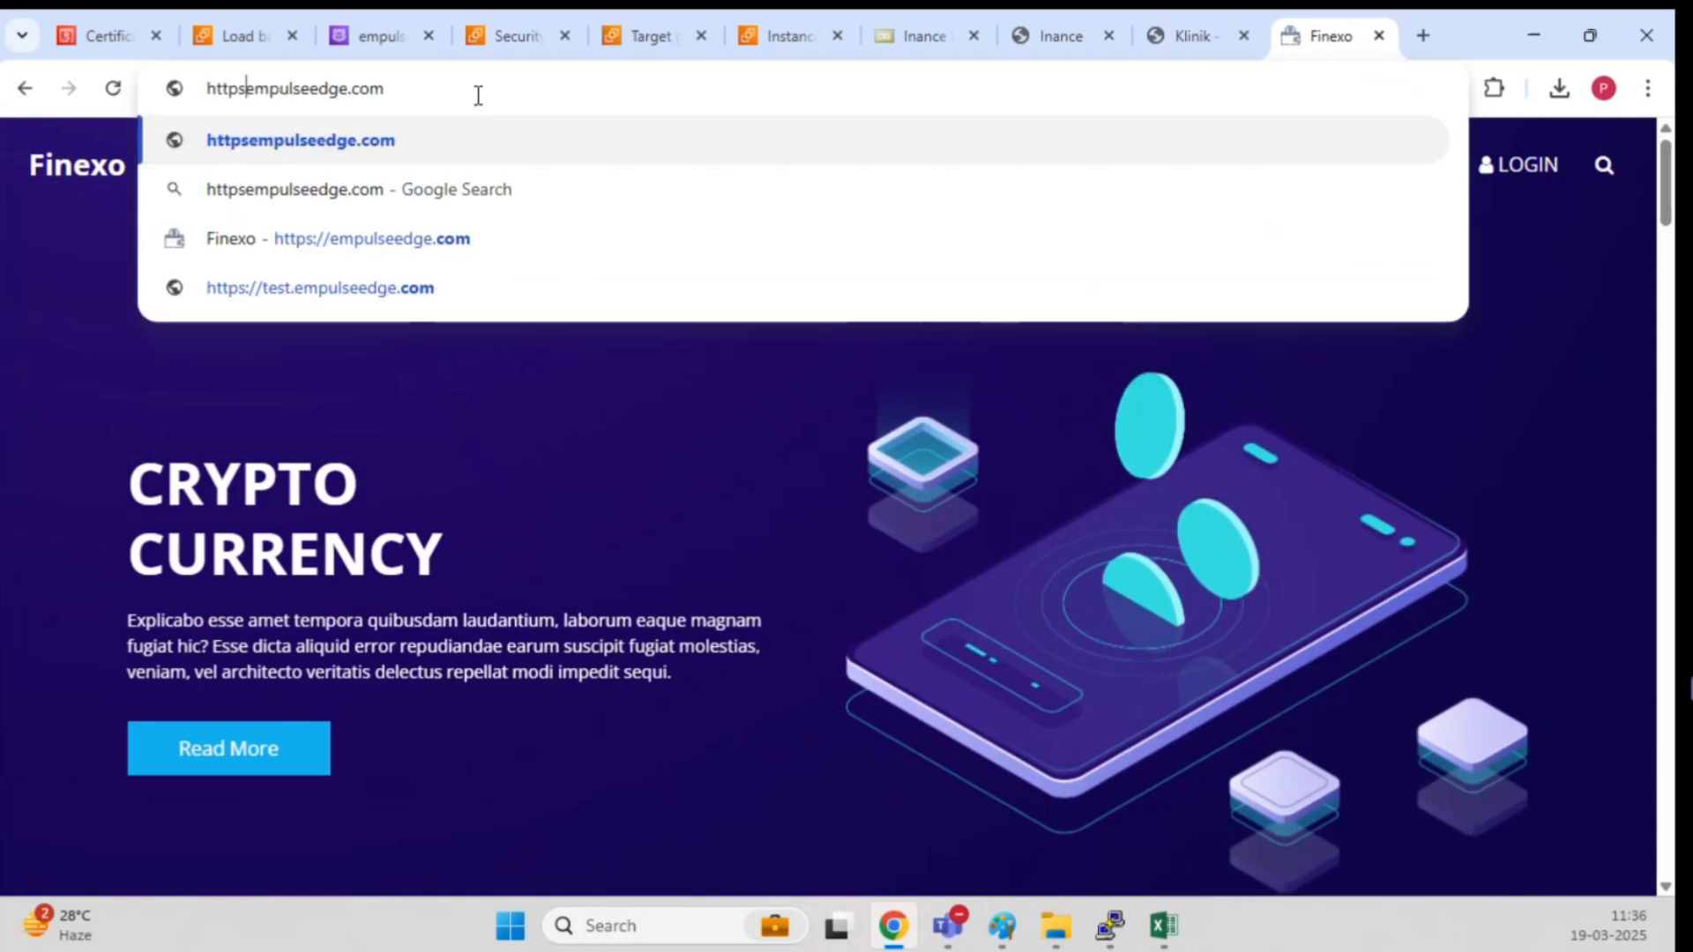
{"action": "type", "text": "://"}
{"action": "key", "text": "Return"}
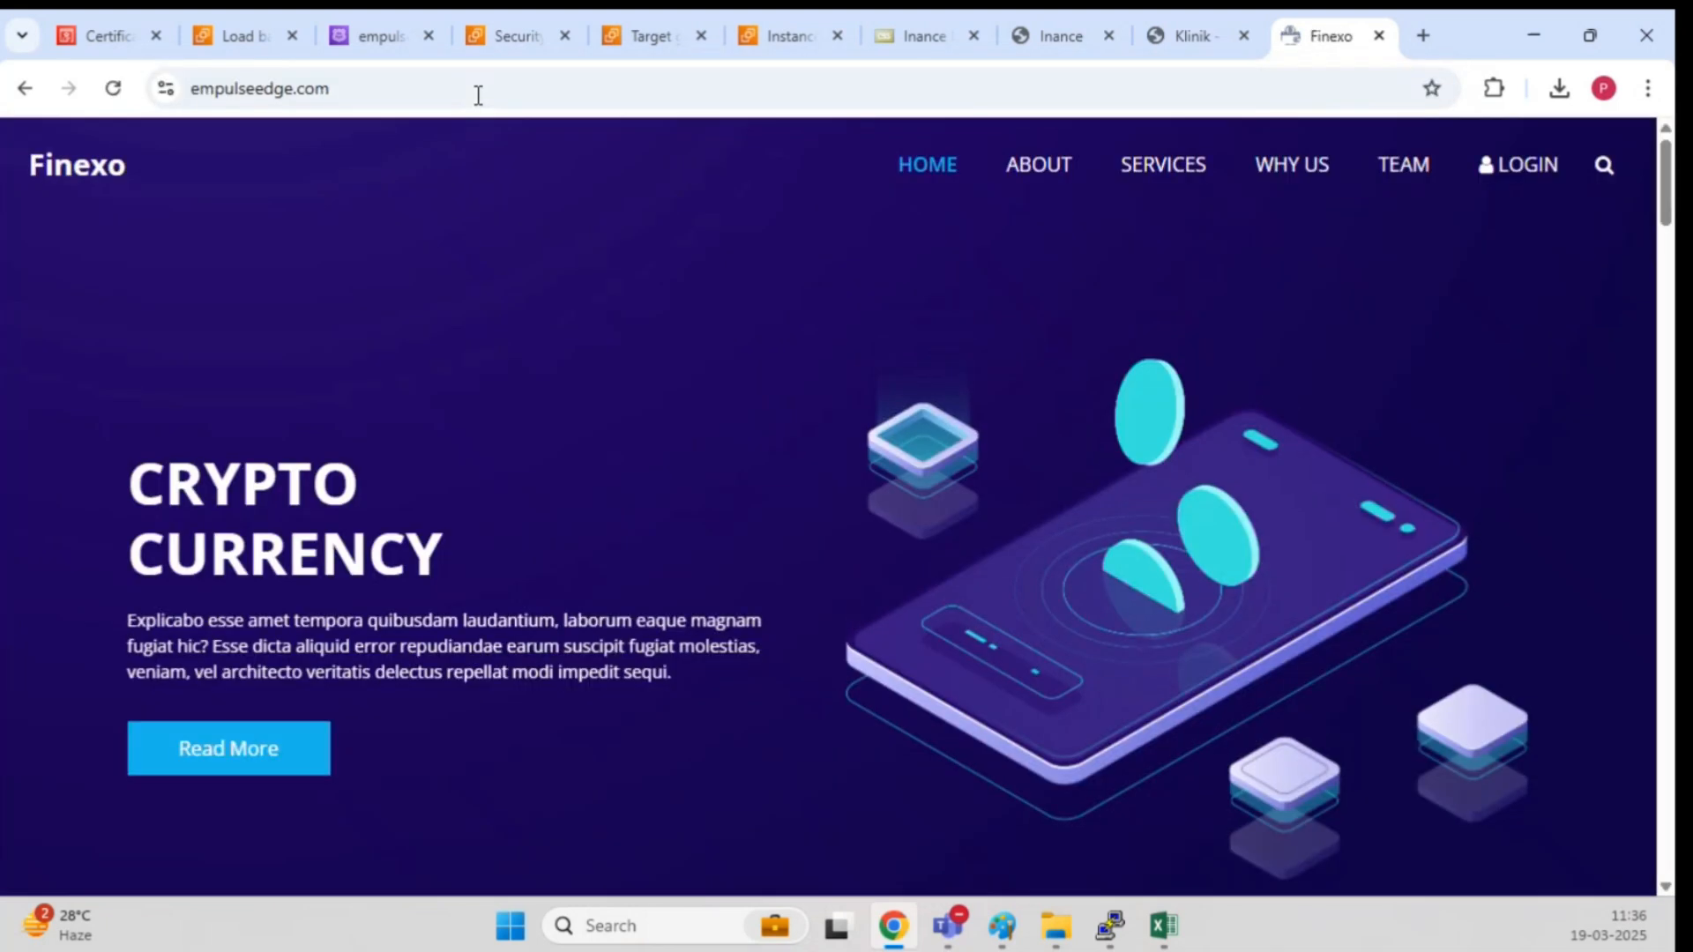
{"action": "left_click", "coordinate": [476, 94]}
{"action": "key", "text": "Home"}
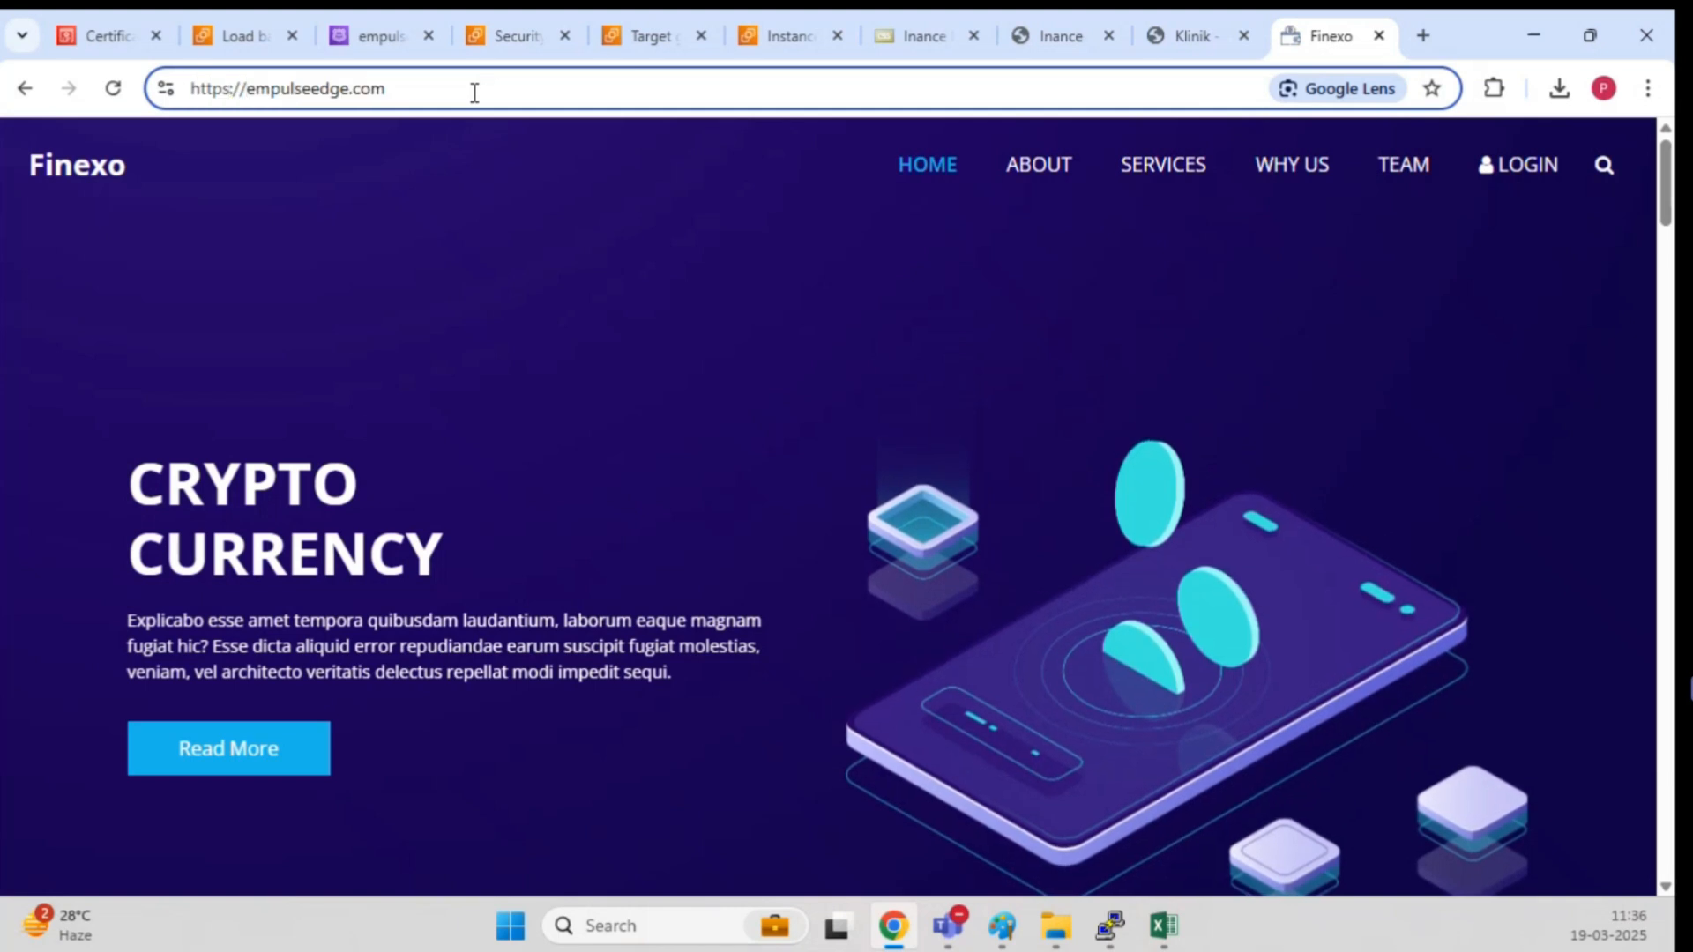
{"action": "key", "text": "BackSpace"}
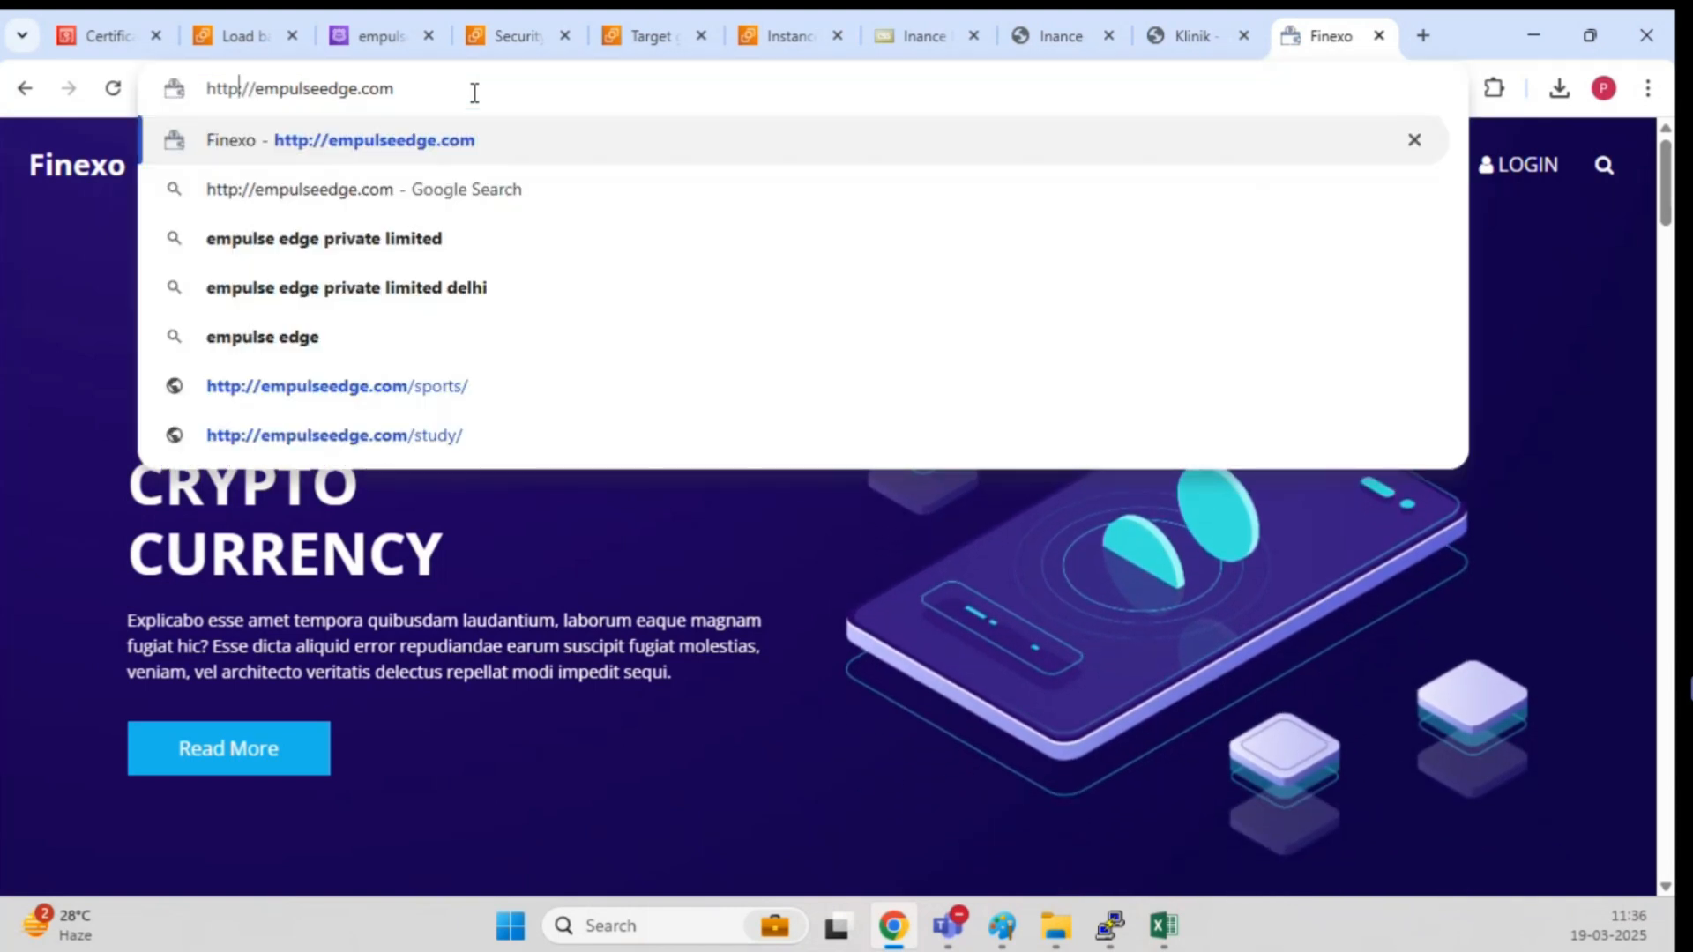
{"action": "key", "text": "Return"}
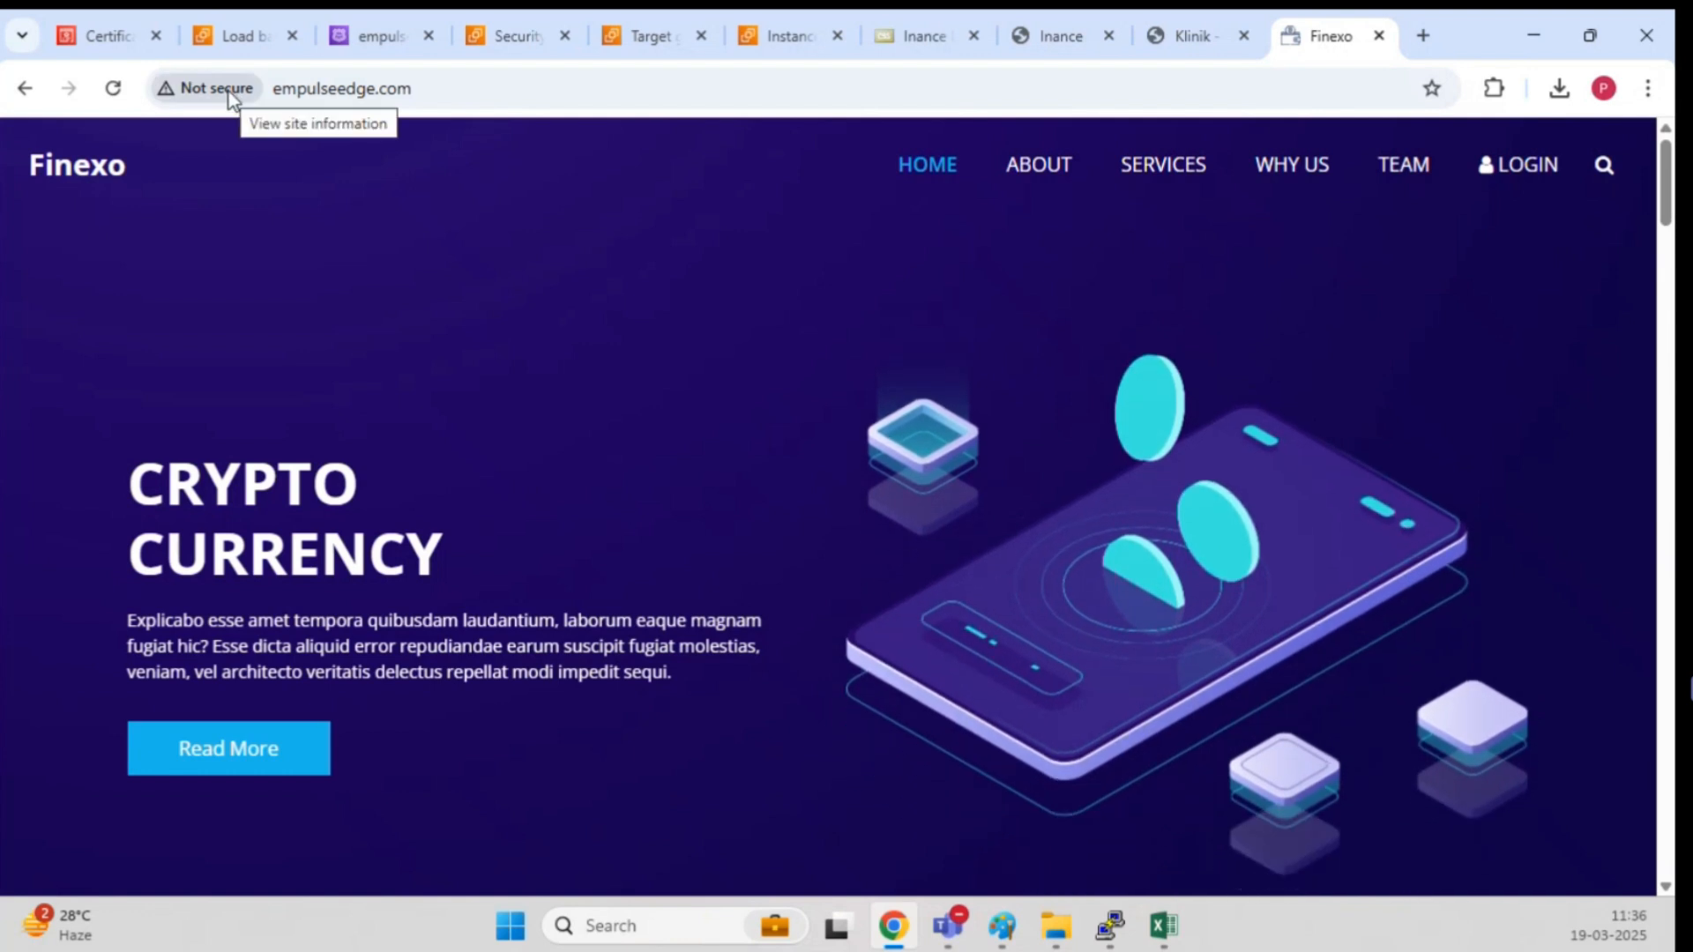
{"action": "left_click", "coordinate": [1420, 34]}
{"action": "type", "text": "https"}
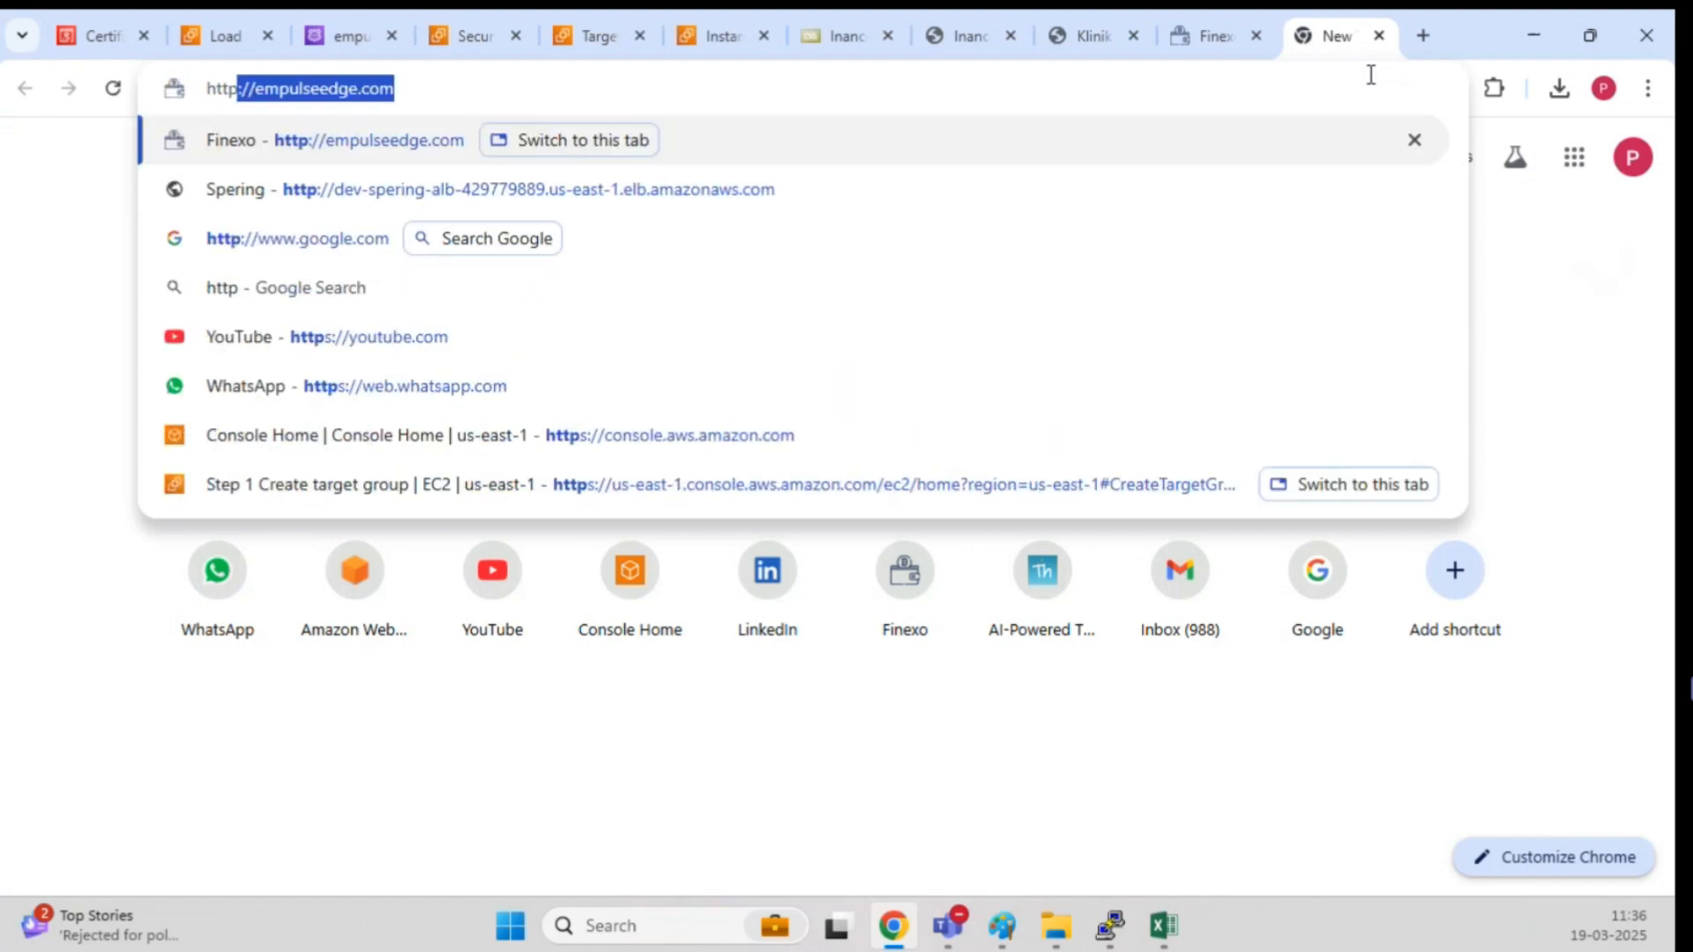
{"action": "key", "text": "BackSpace"}
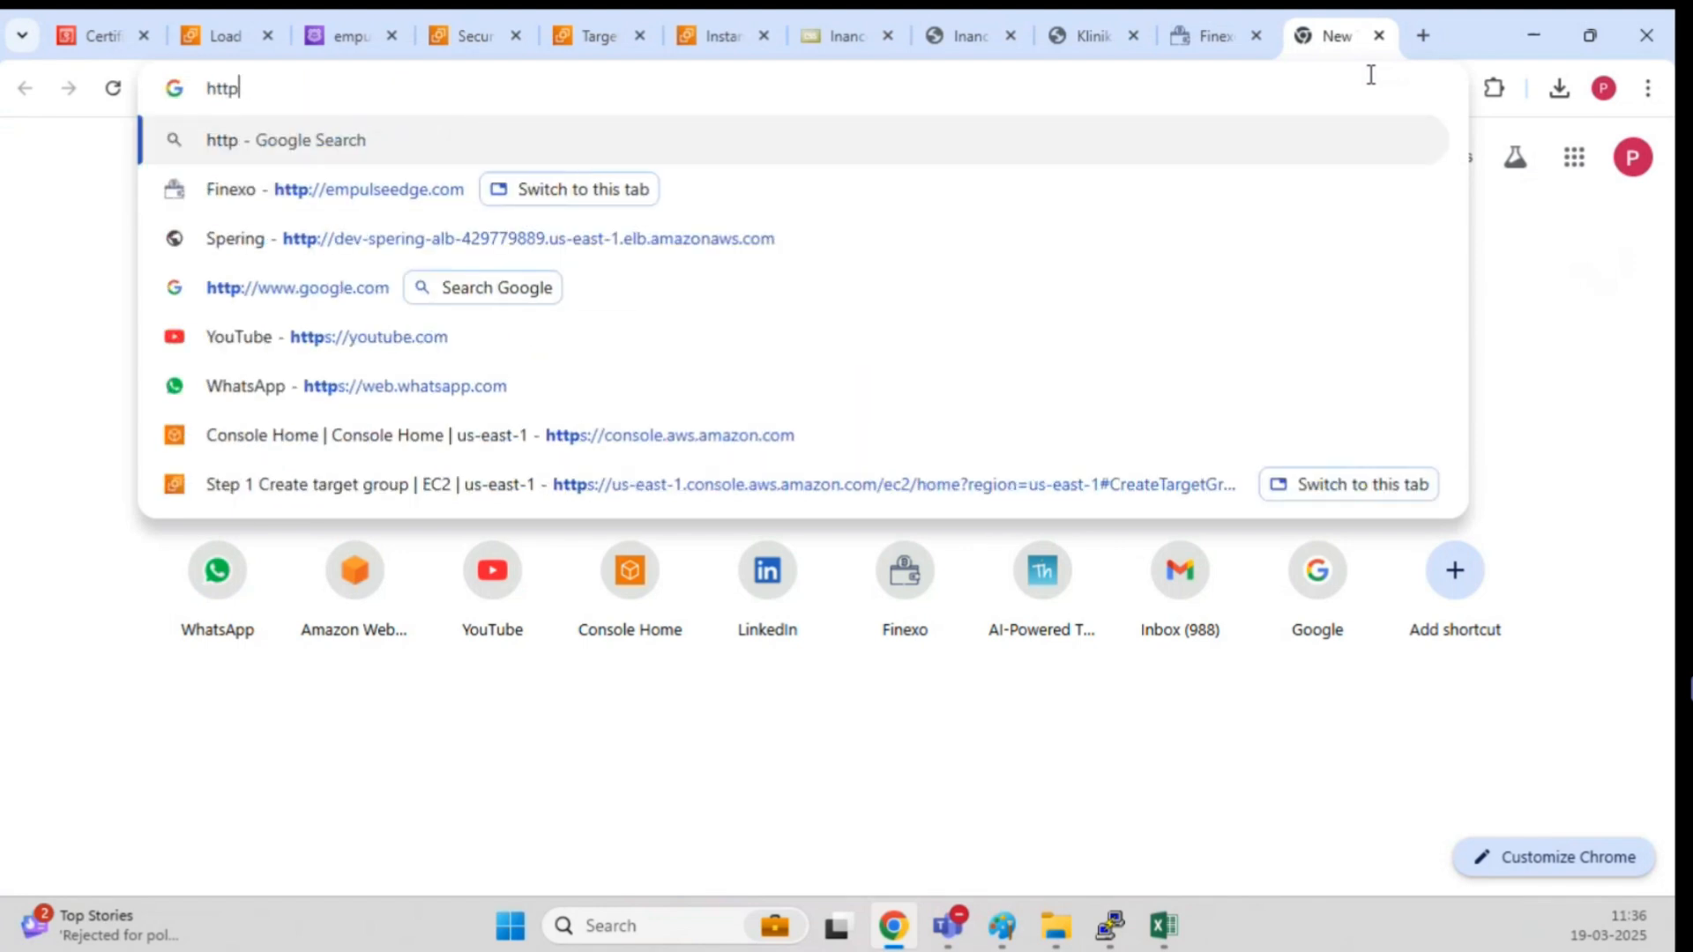
{"action": "type", "text": "://google.com"}
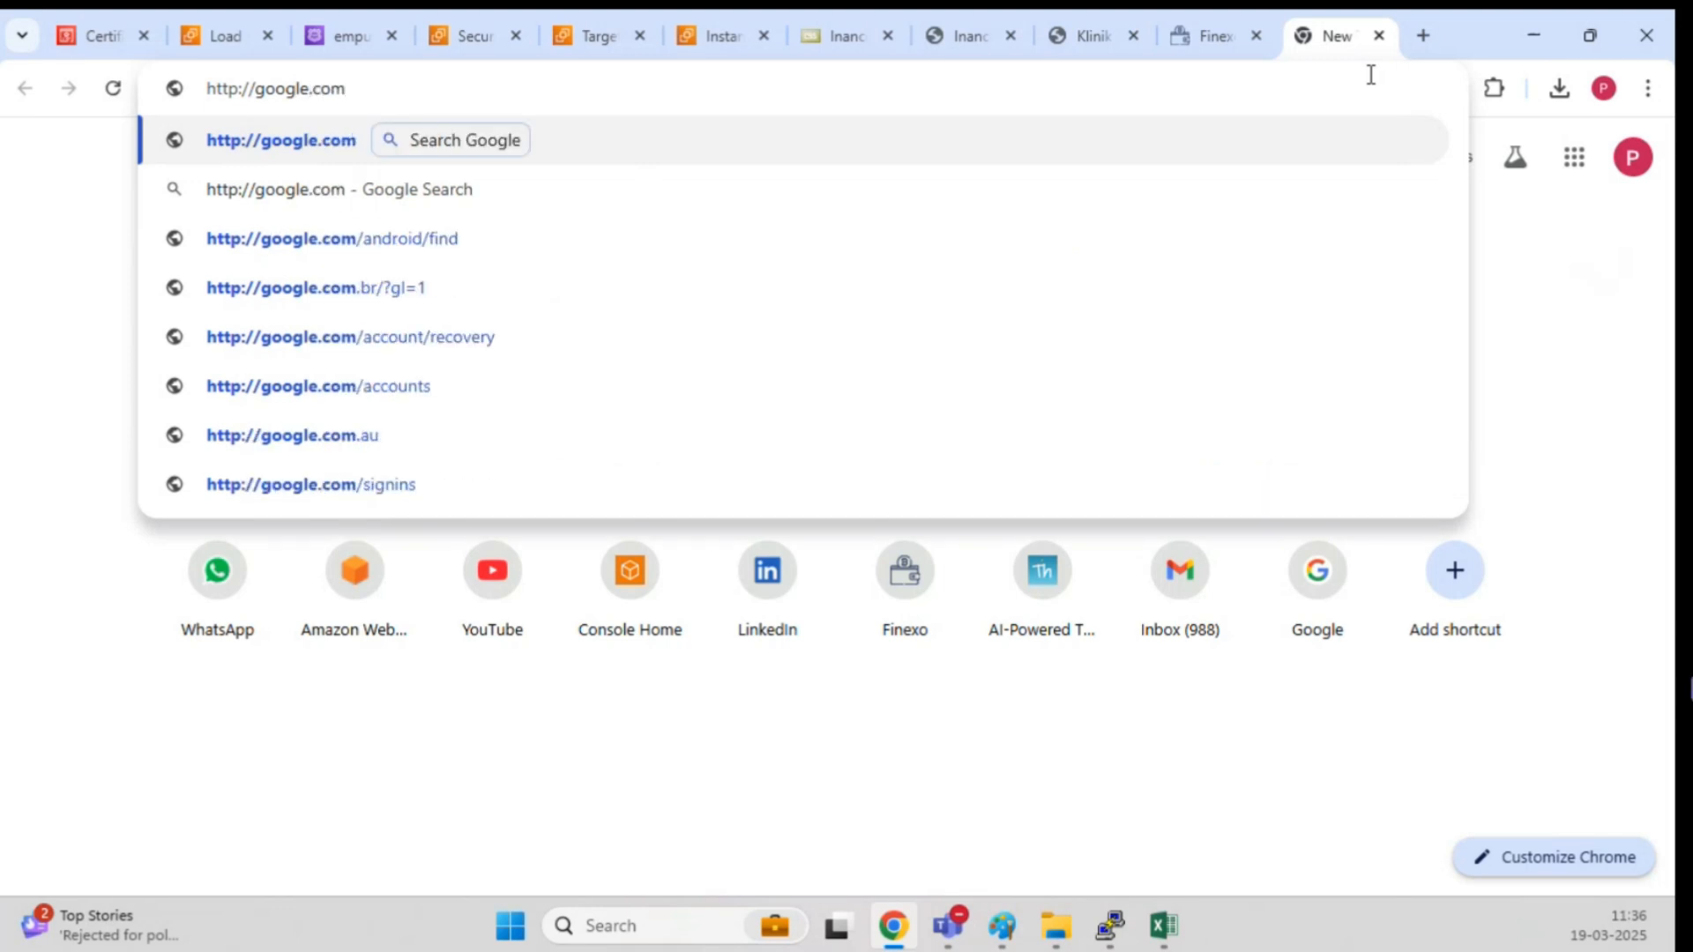
{"action": "key", "text": "Return"}
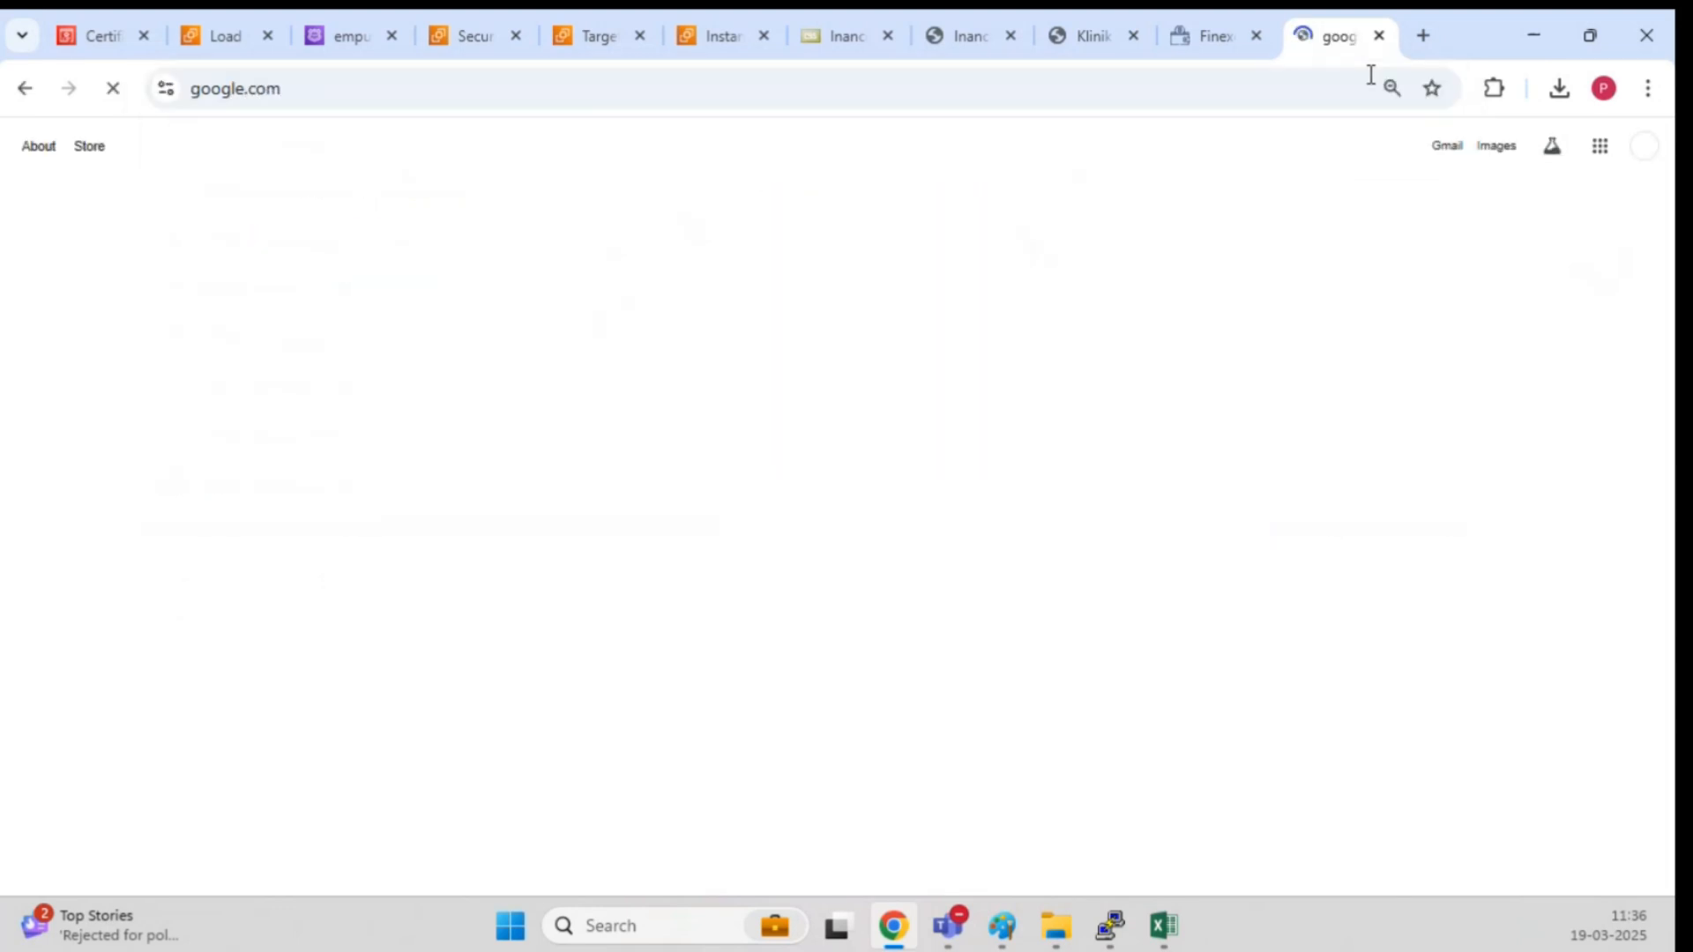
{"action": "left_click", "coordinate": [166, 88]}
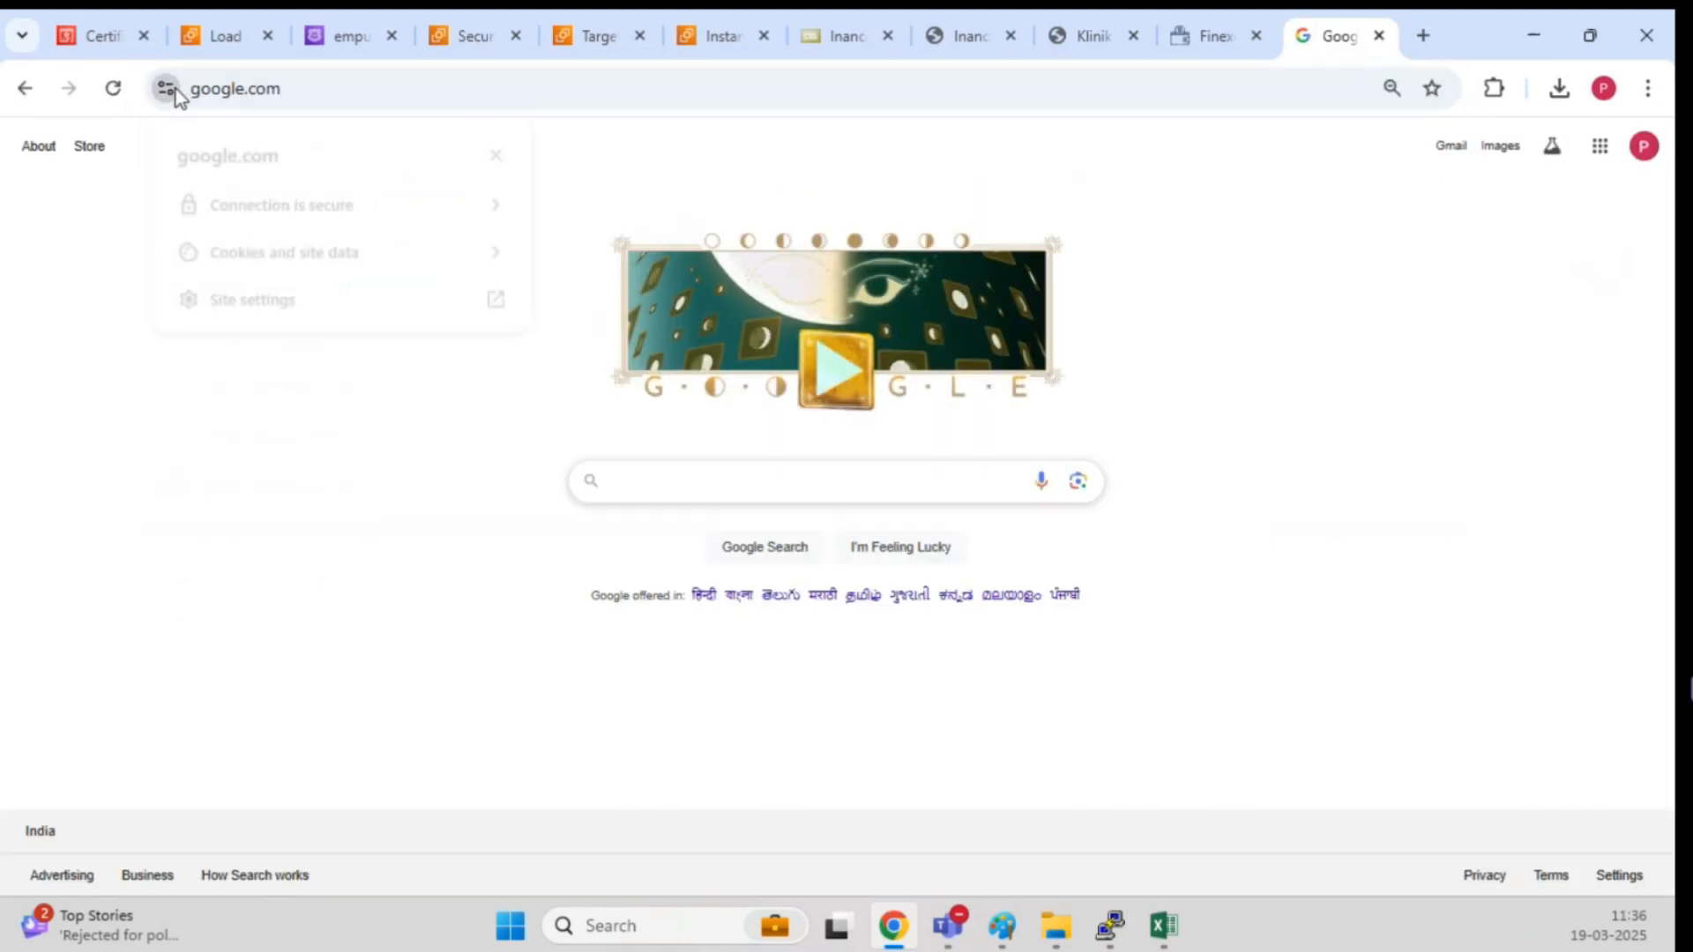
Step: Reload the Google site with the s removed from https and examine which full address the browser ends up using
{"action": "left_click", "coordinate": [476, 79]}
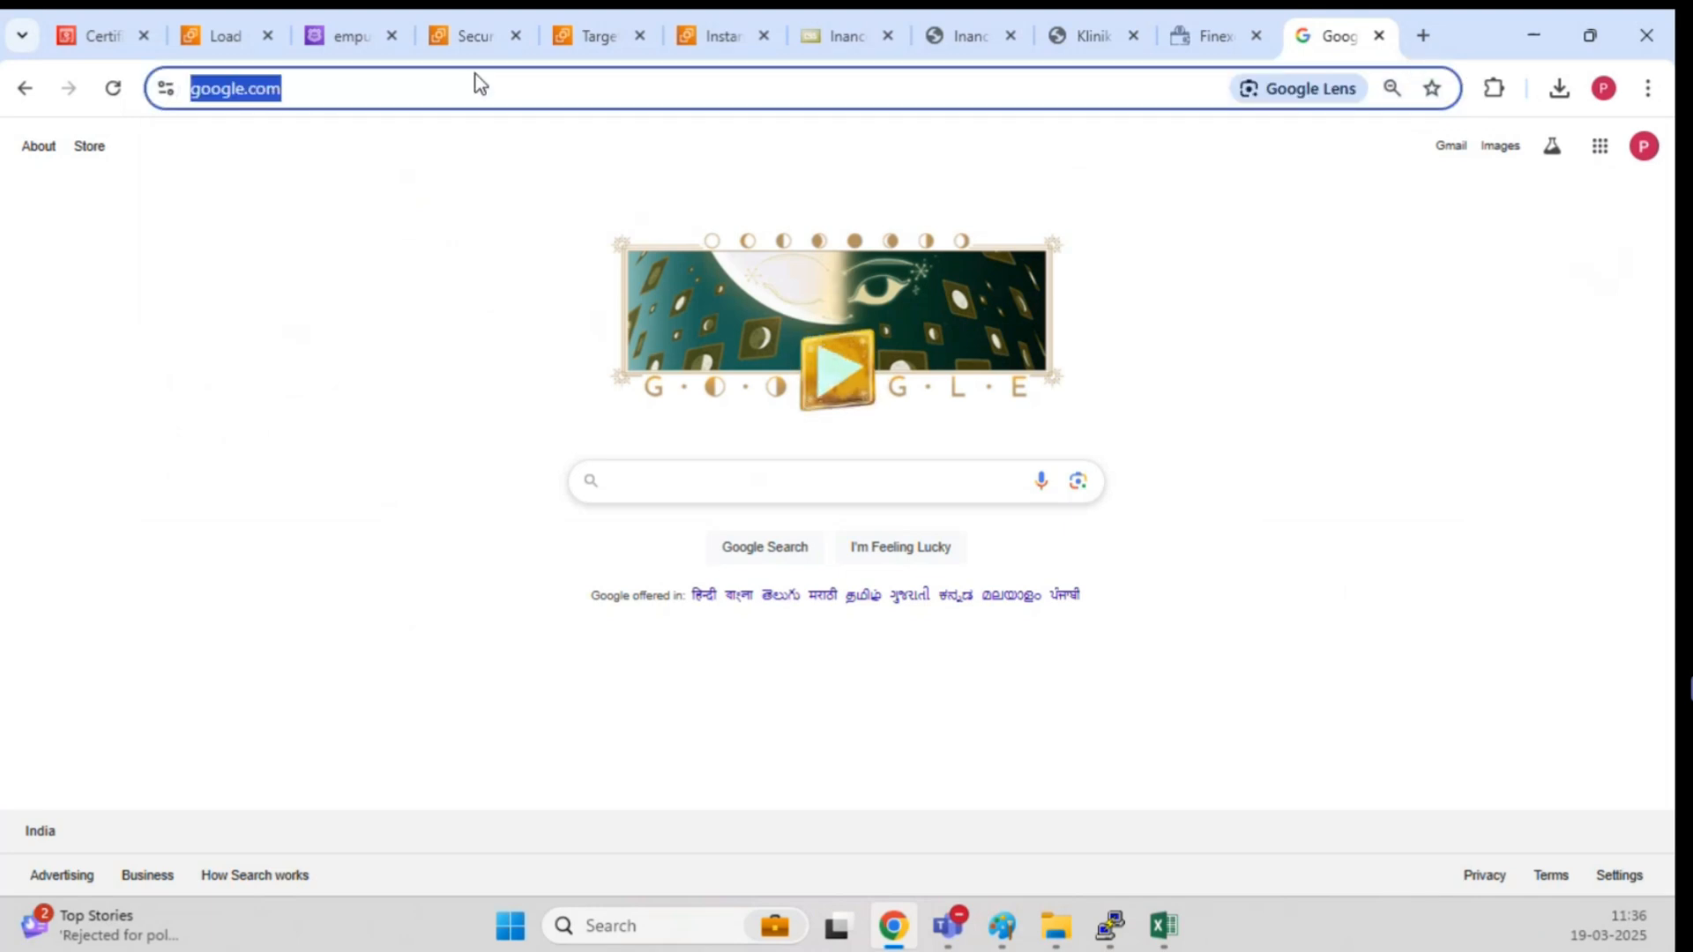
{"action": "left_click", "coordinate": [482, 79]}
{"action": "key", "text": "Left"}
{"action": "key", "text": "Left"}
{"action": "key", "text": "Left"}
{"action": "key", "text": "Left"}
{"action": "key", "text": "Left"}
{"action": "key", "text": "BackSpace"}
{"action": "key", "text": "Return"}
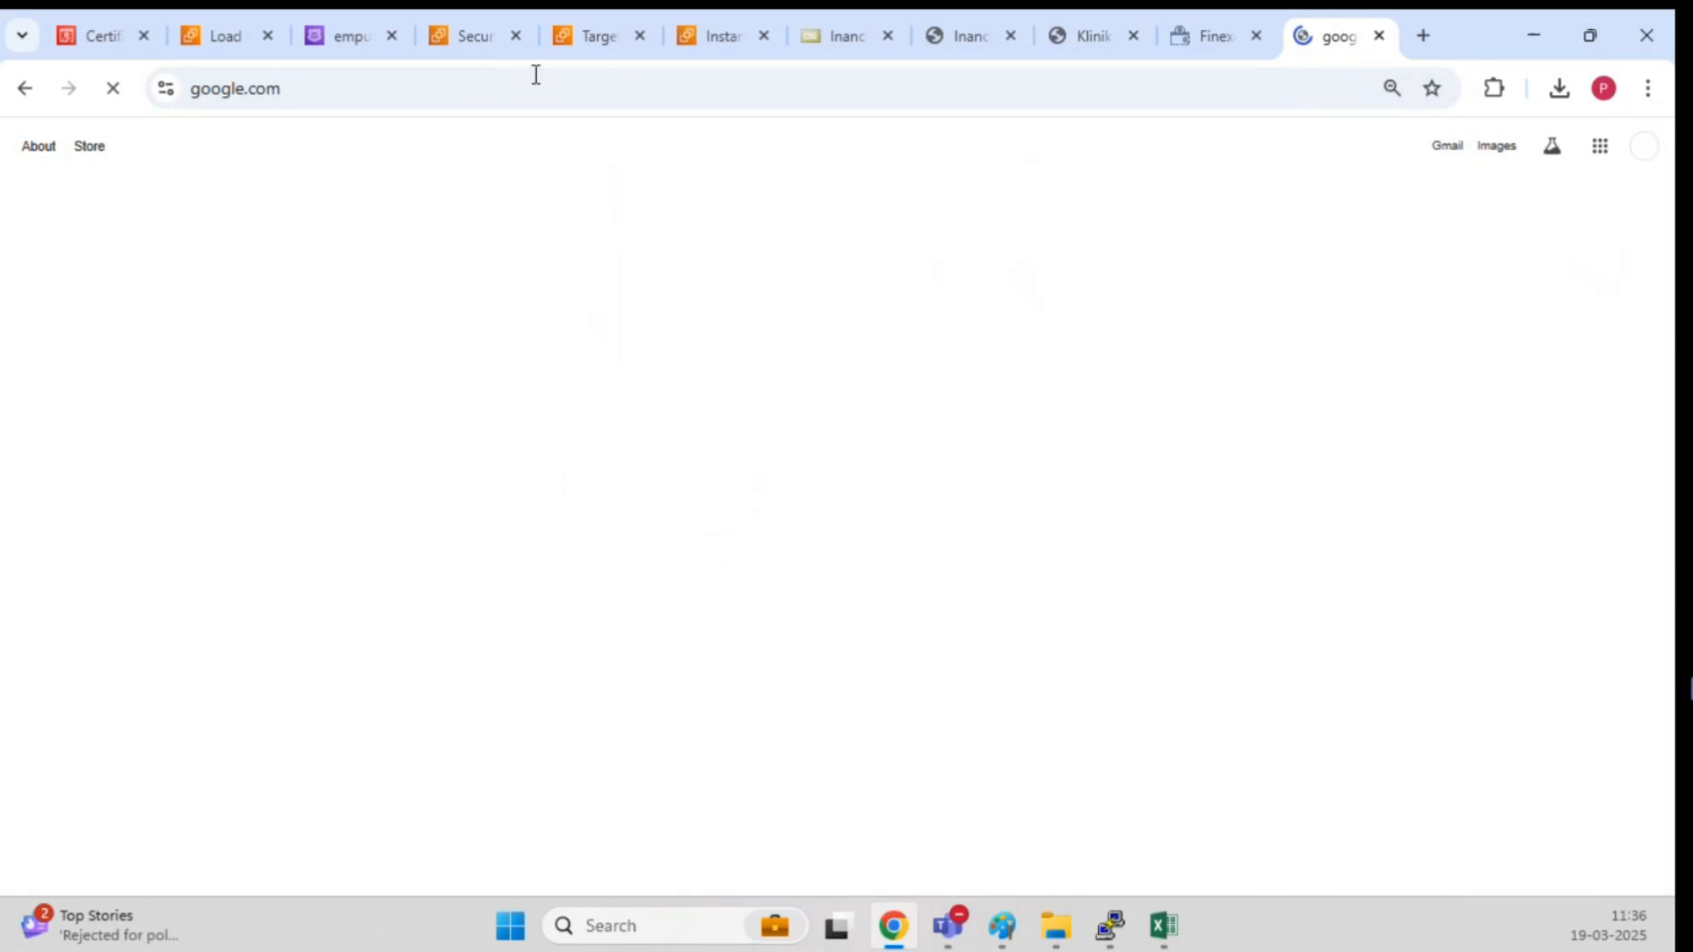
{"action": "left_click", "coordinate": [548, 94]}
{"action": "left_click", "coordinate": [547, 97]}
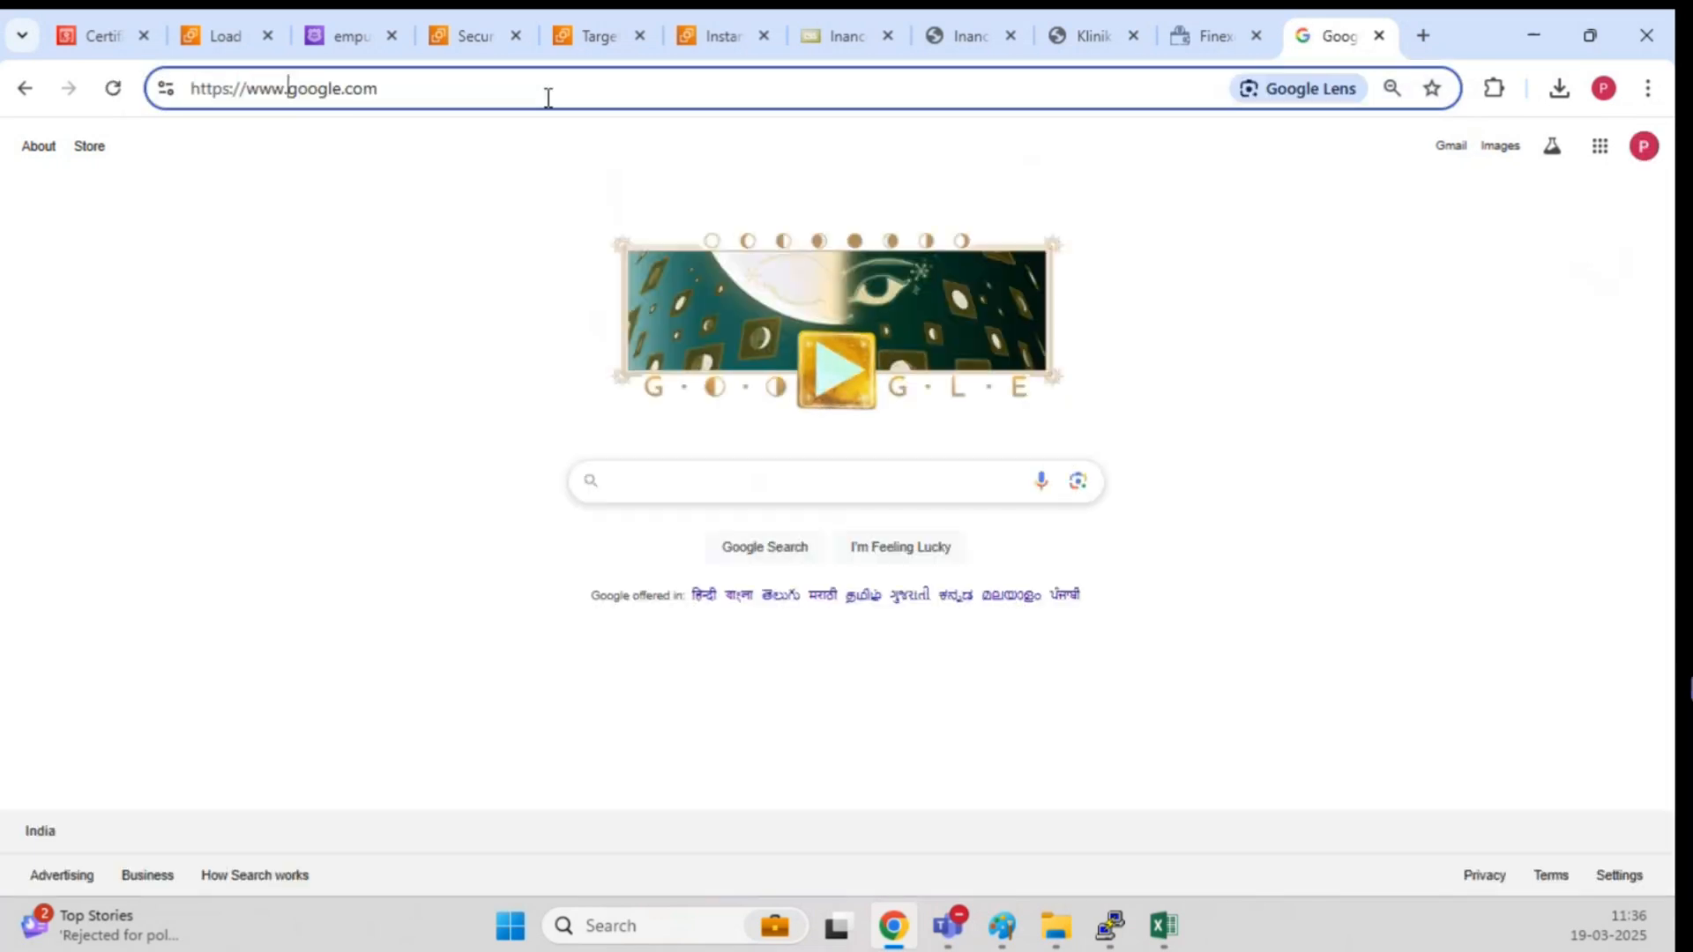
{"action": "left_click", "coordinate": [562, 267]}
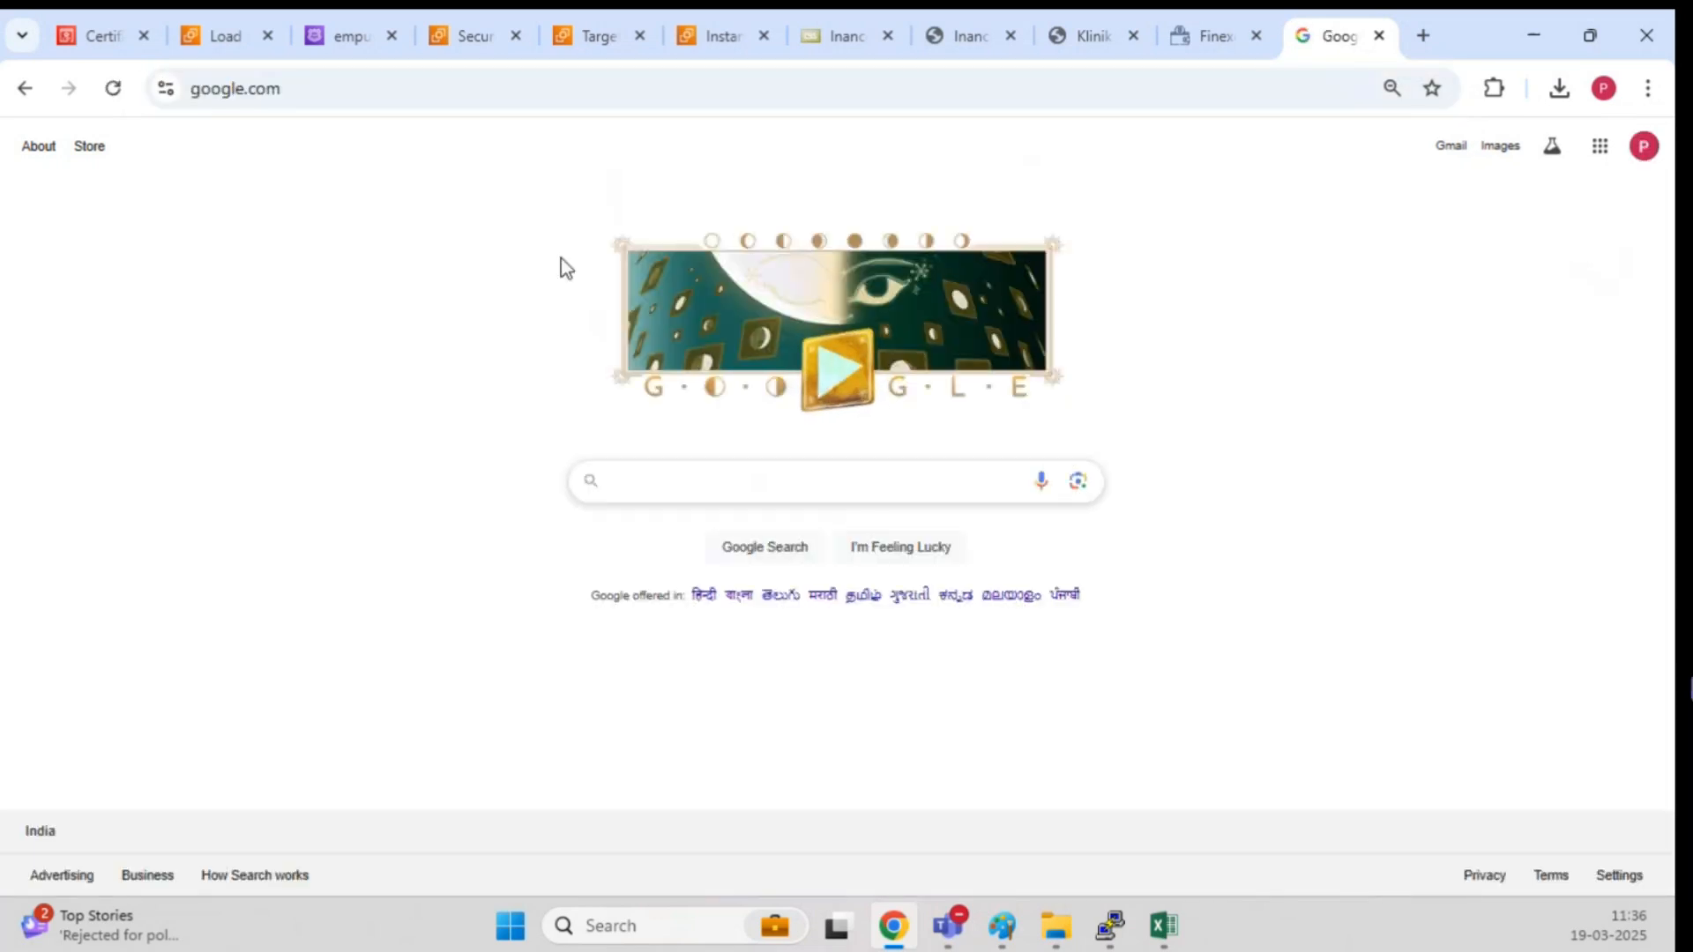
Step: Open the default rule of the HTTP:80 listener on the host-alb-crypto load balancer
{"action": "left_click", "coordinate": [342, 27]}
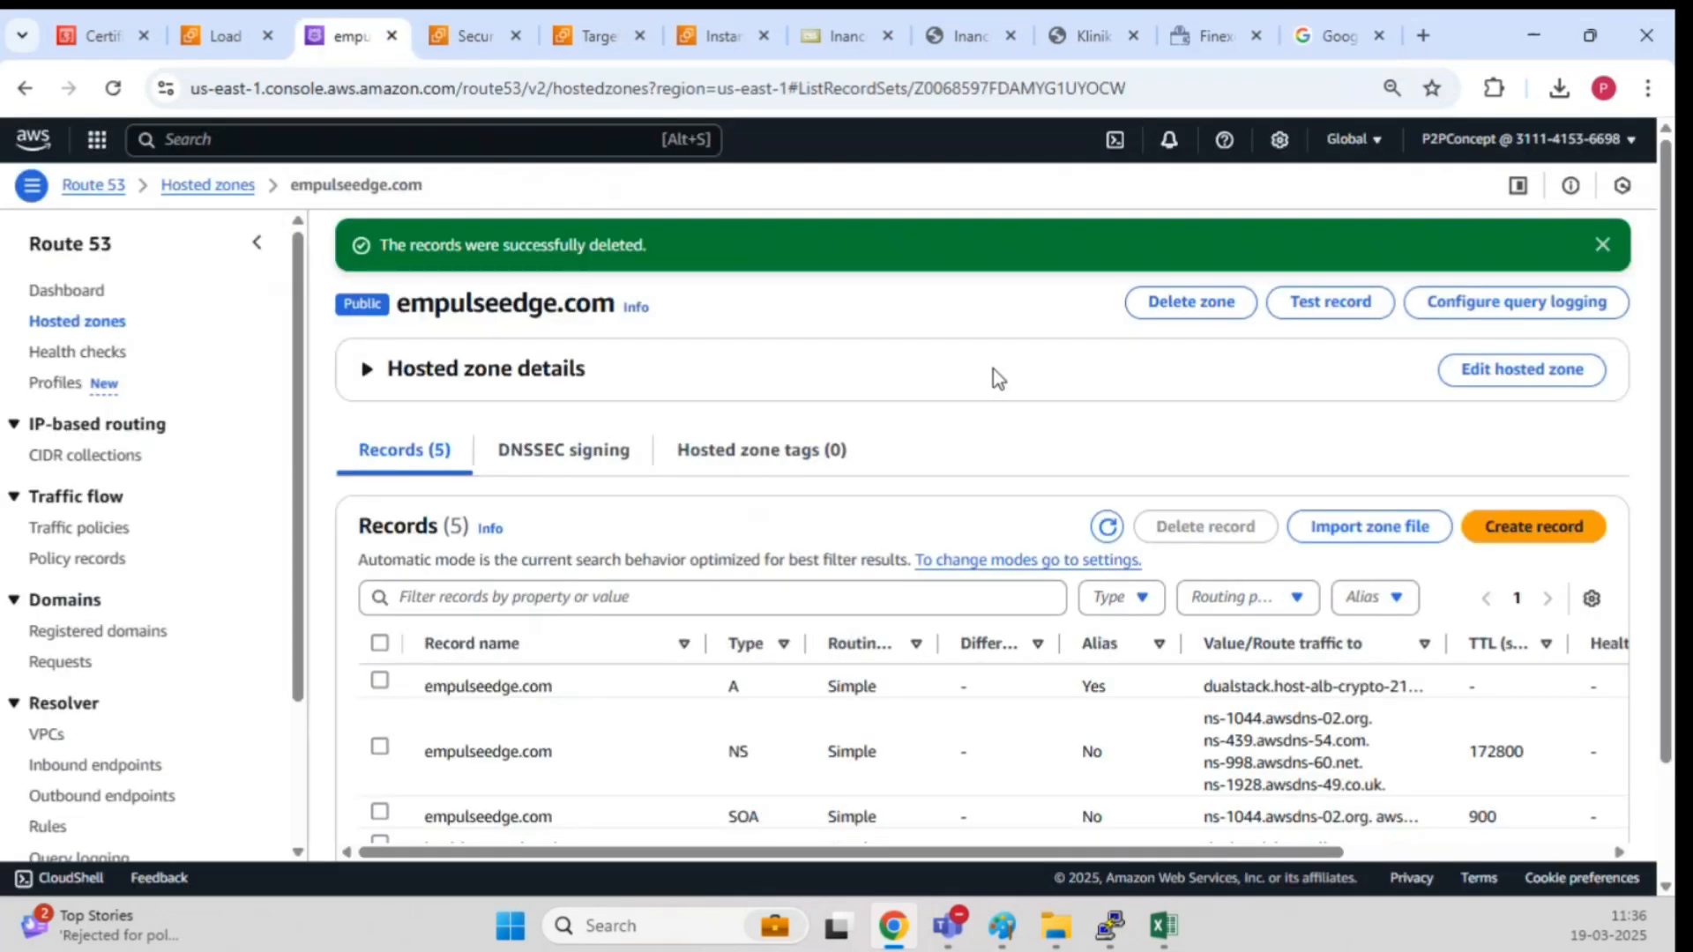
{"action": "left_click", "coordinate": [213, 39]}
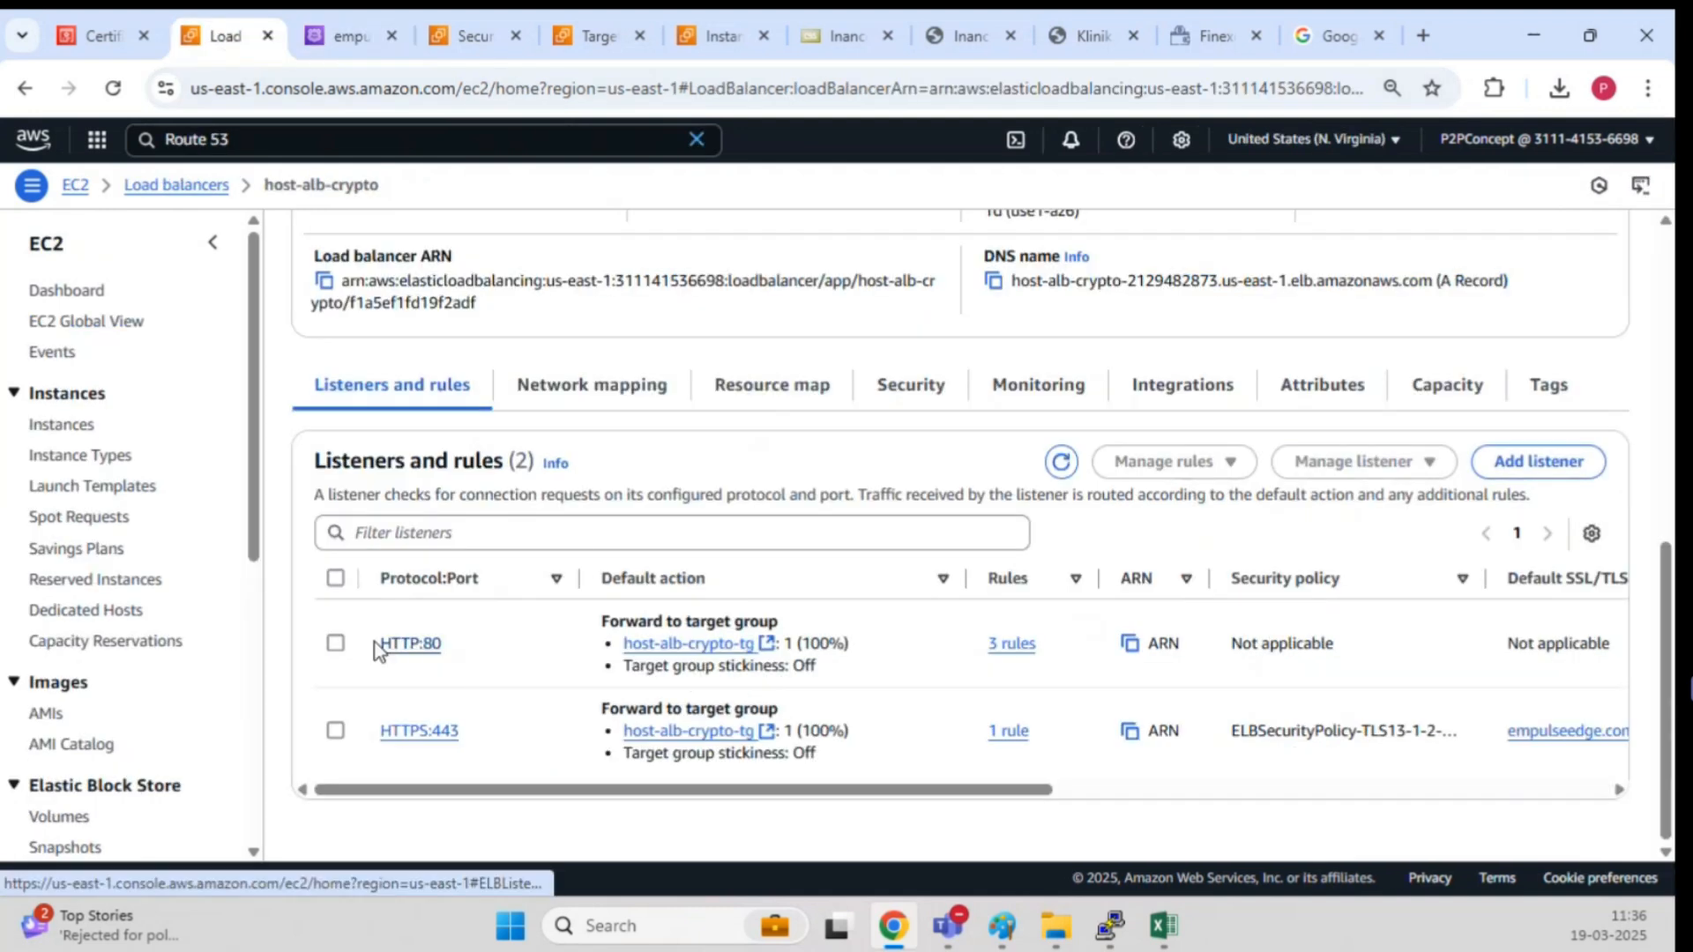
{"action": "left_click", "coordinate": [336, 645]}
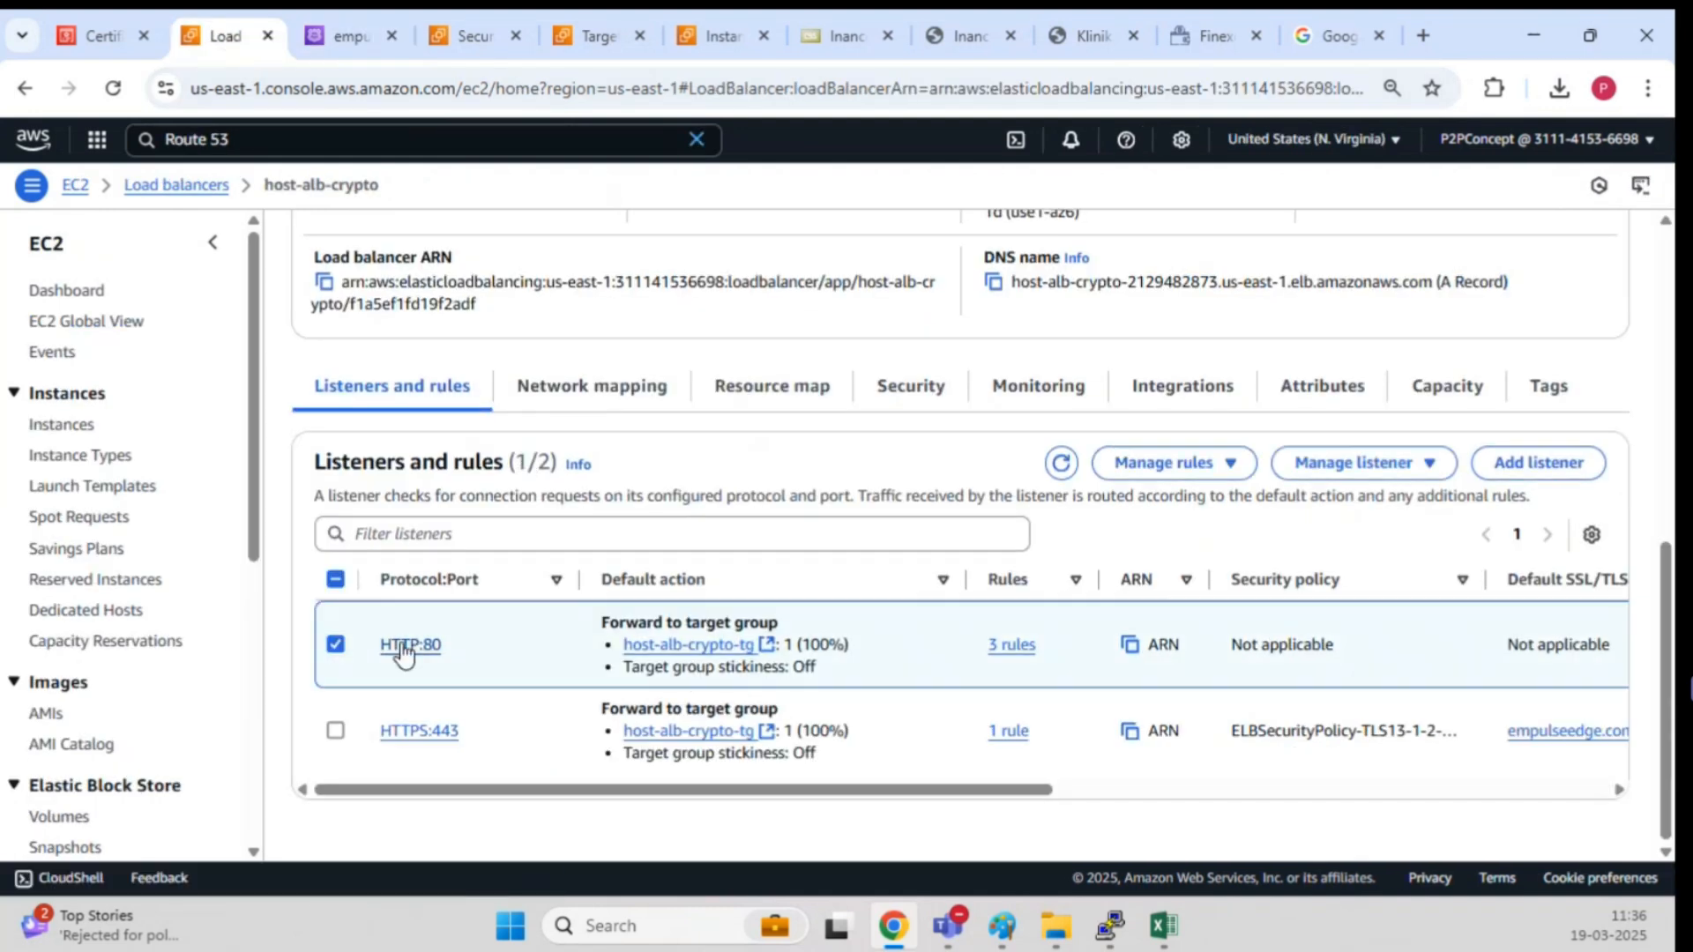
{"action": "left_click", "coordinate": [1011, 645]}
{"action": "scroll", "coordinate": [703, 521], "scroll_direction": "down", "scroll_amount": 4}
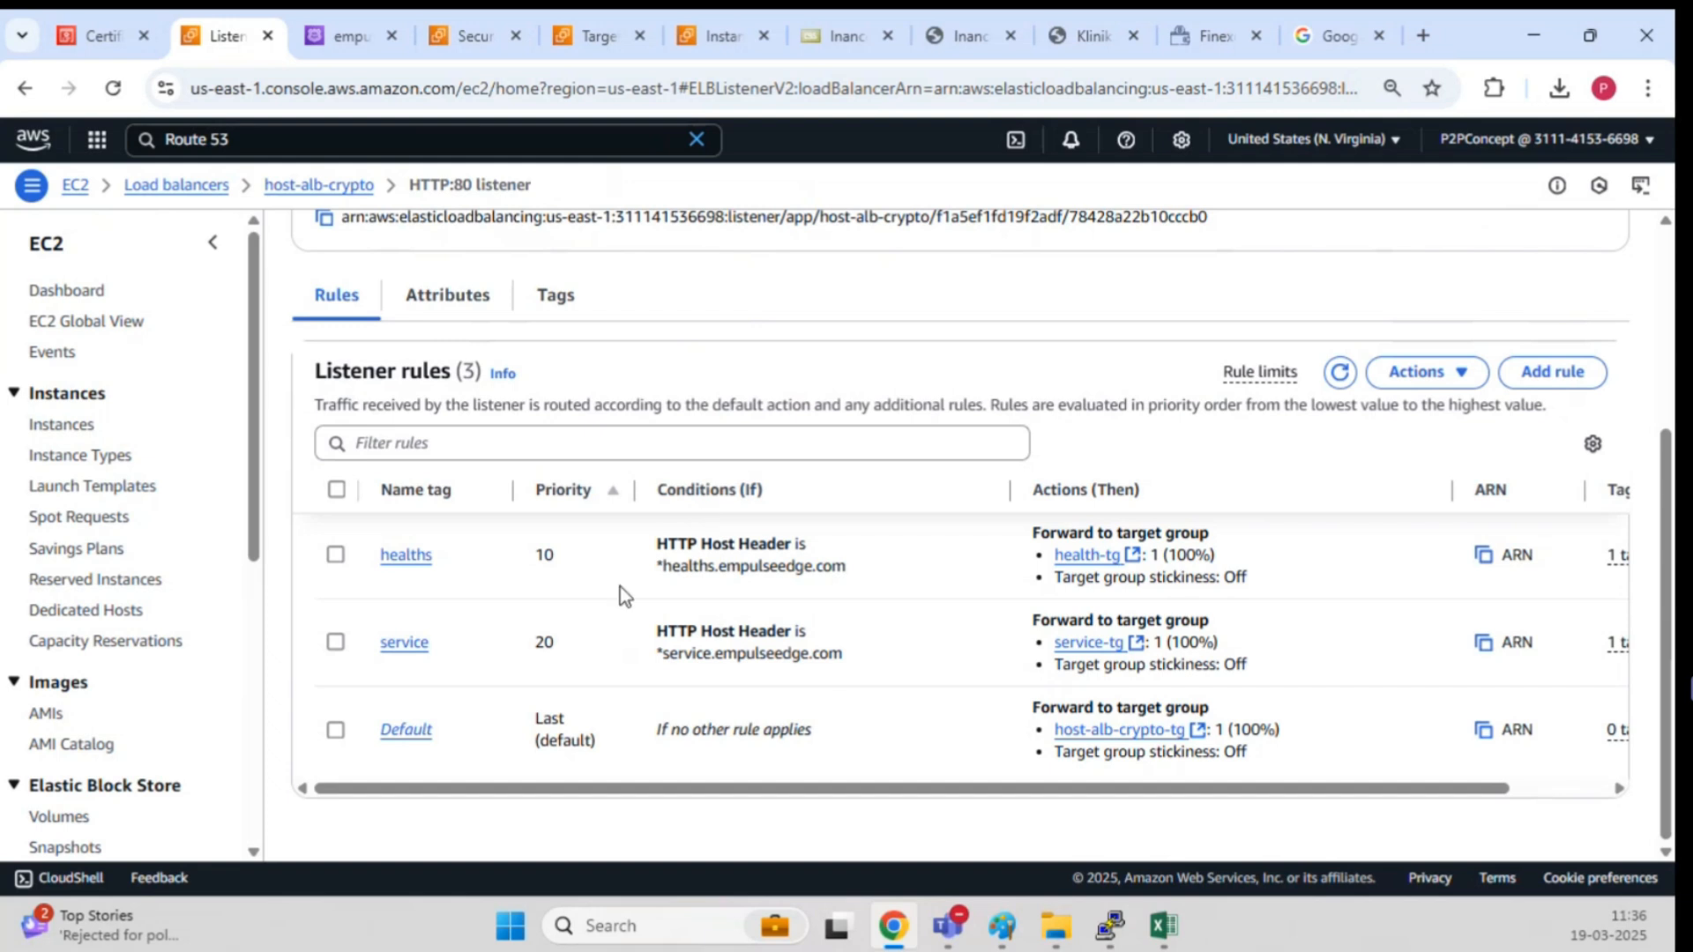
{"action": "left_click", "coordinate": [337, 732]}
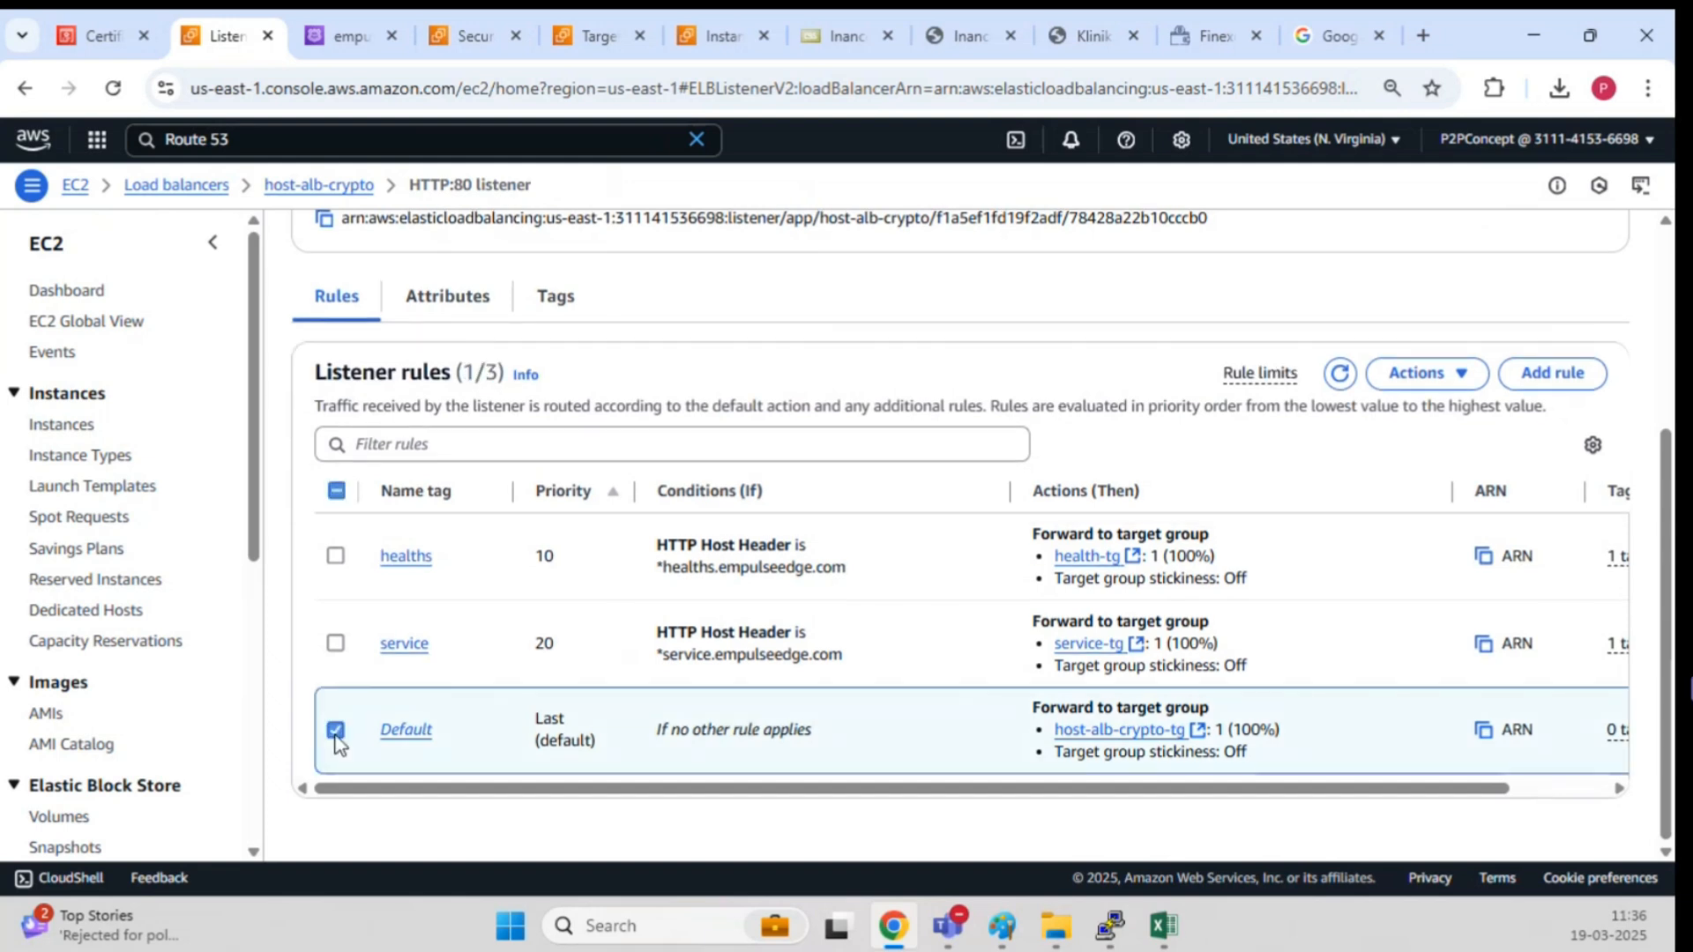
{"action": "left_click", "coordinate": [397, 732]}
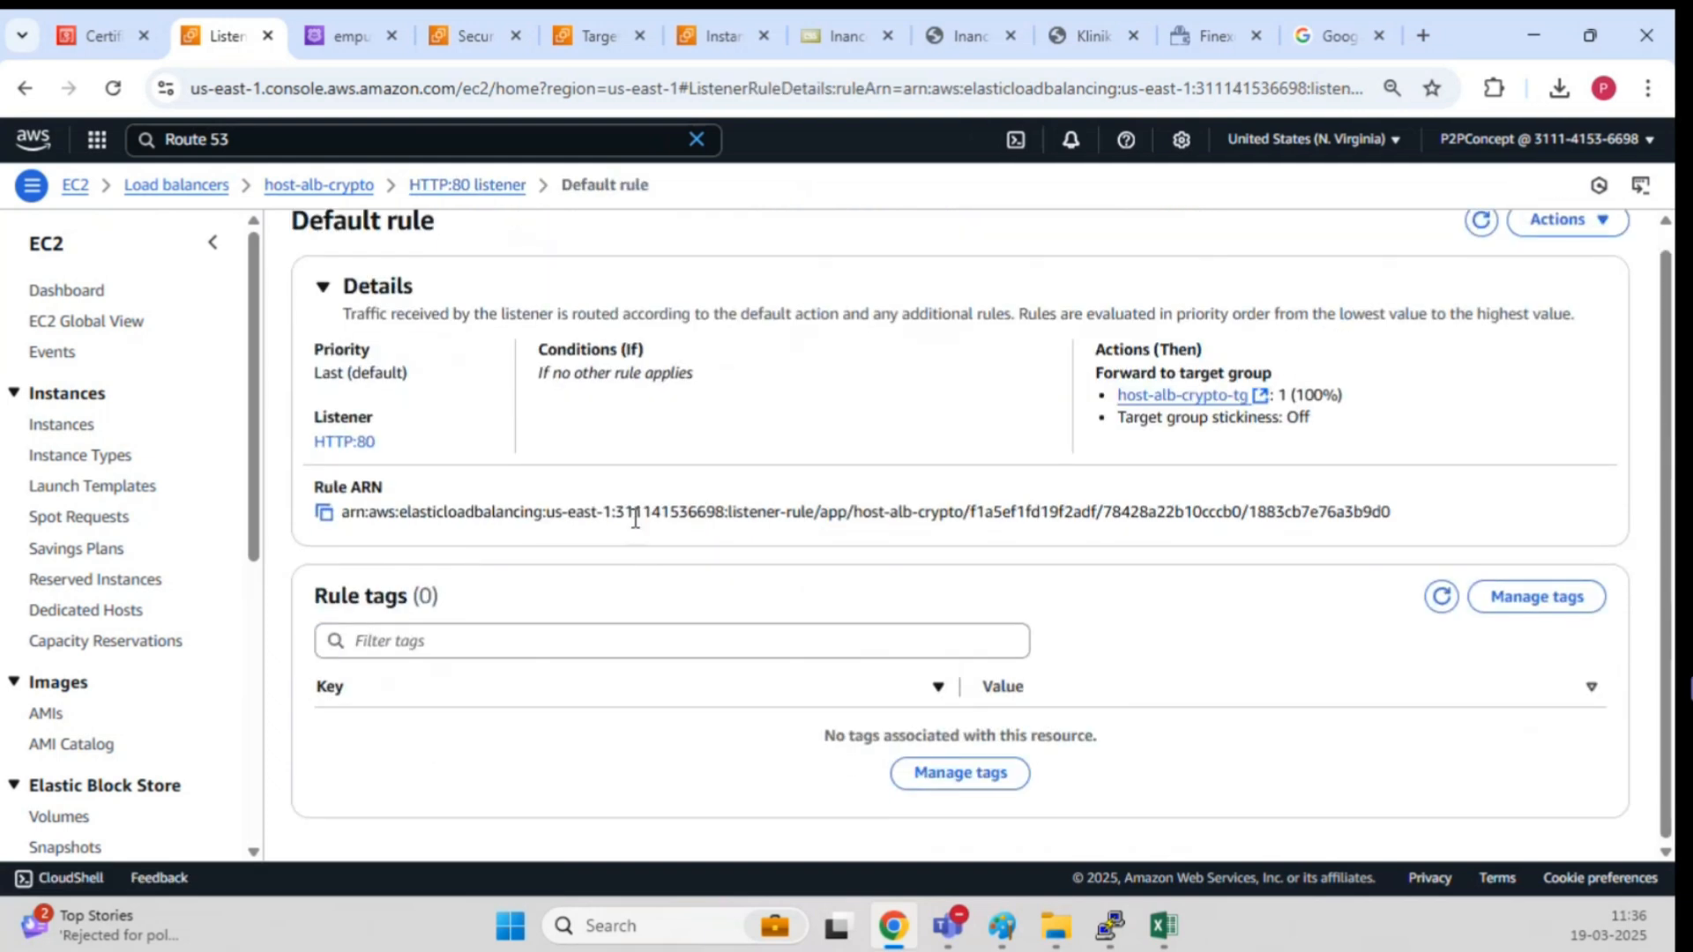
Step: Edit the default action of the HTTP:80 listener and set its routing action to Redirect to URL
{"action": "left_click", "coordinate": [1565, 245]}
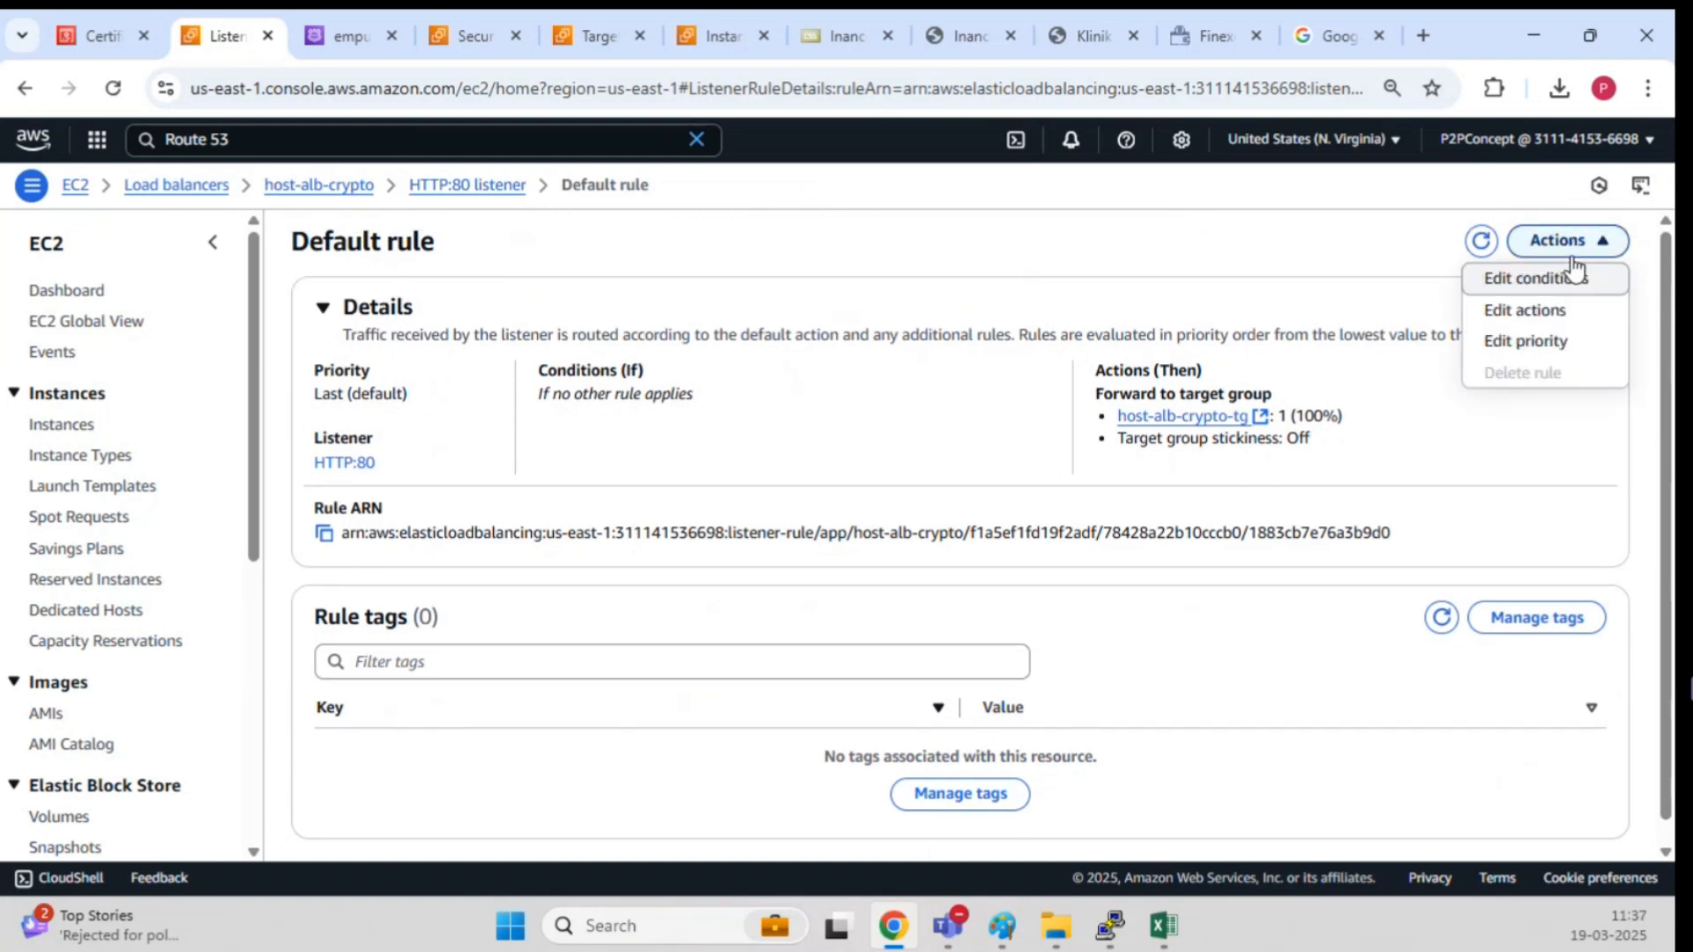
{"action": "left_click", "coordinate": [1574, 319]}
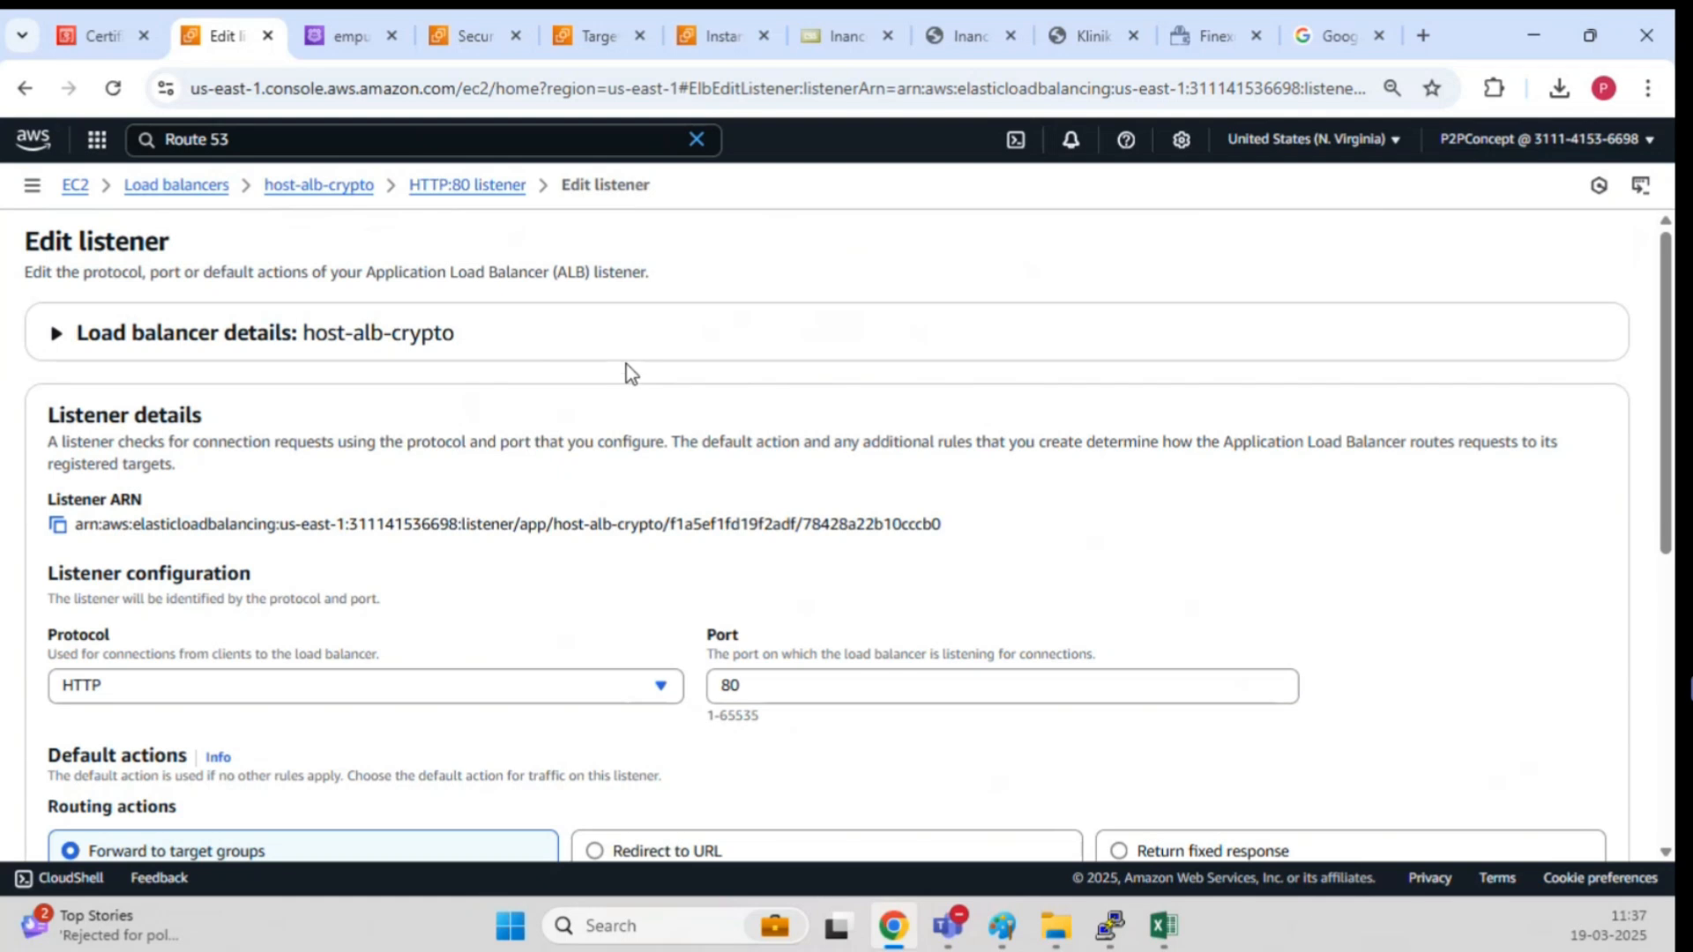
{"action": "scroll", "coordinate": [626, 363], "scroll_direction": "down", "scroll_amount": 2}
{"action": "scroll", "coordinate": [626, 363], "scroll_direction": "down", "scroll_amount": 2}
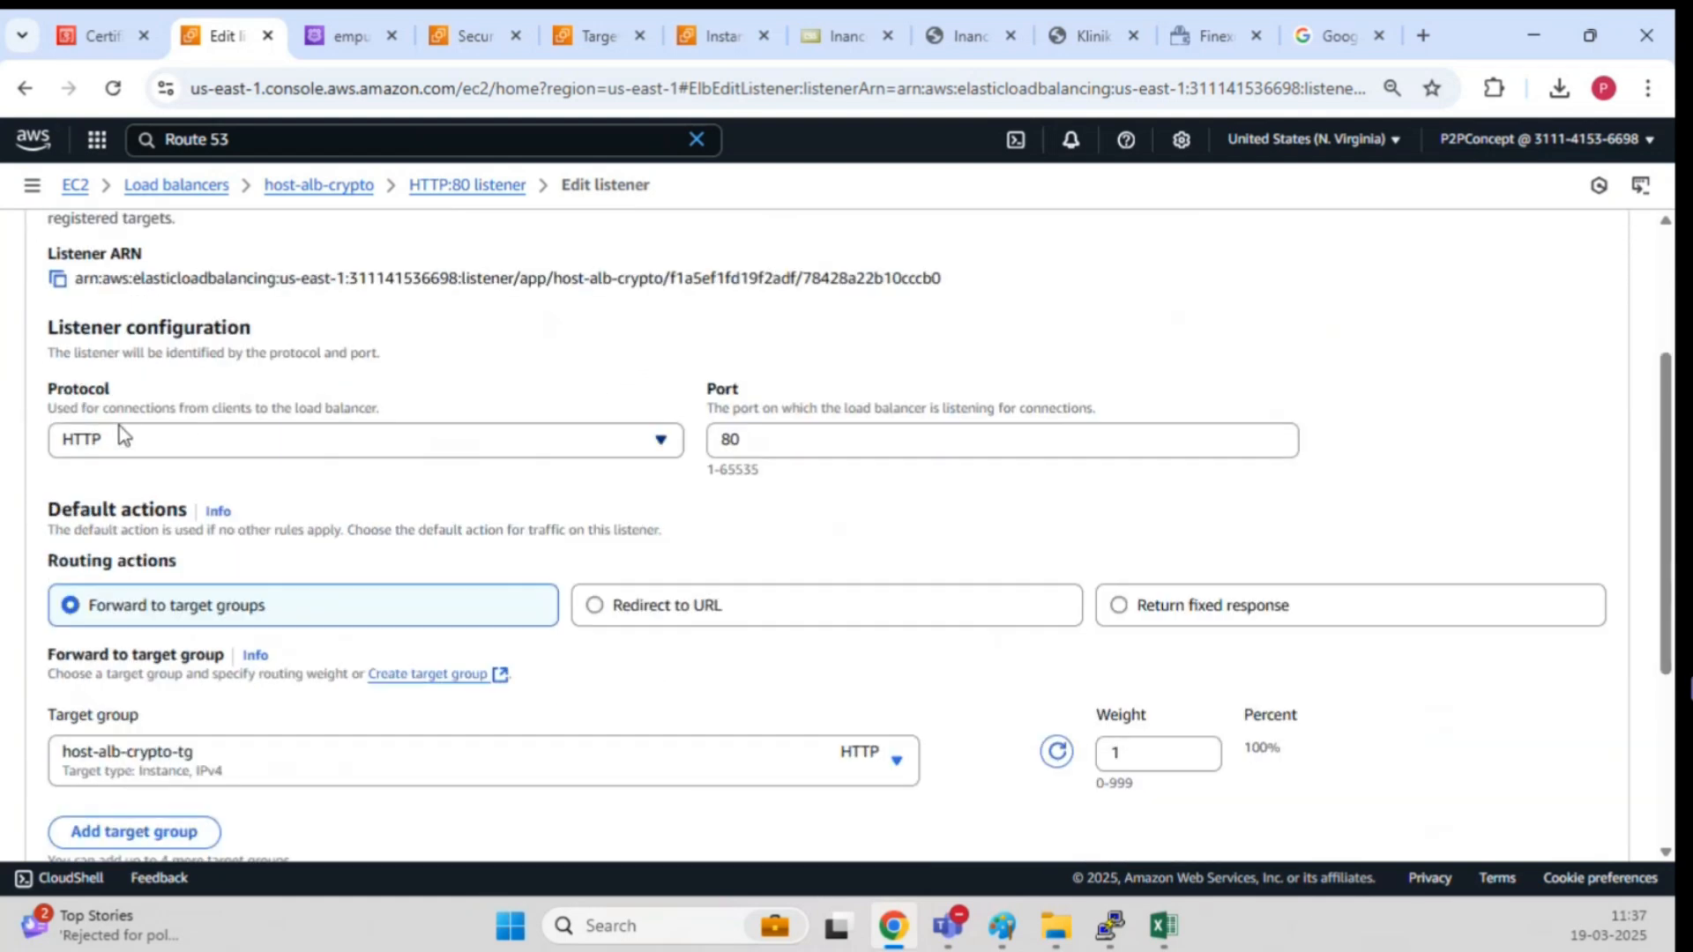
{"action": "left_click_drag", "start_coordinate": [123, 330], "coordinate": [346, 323]}
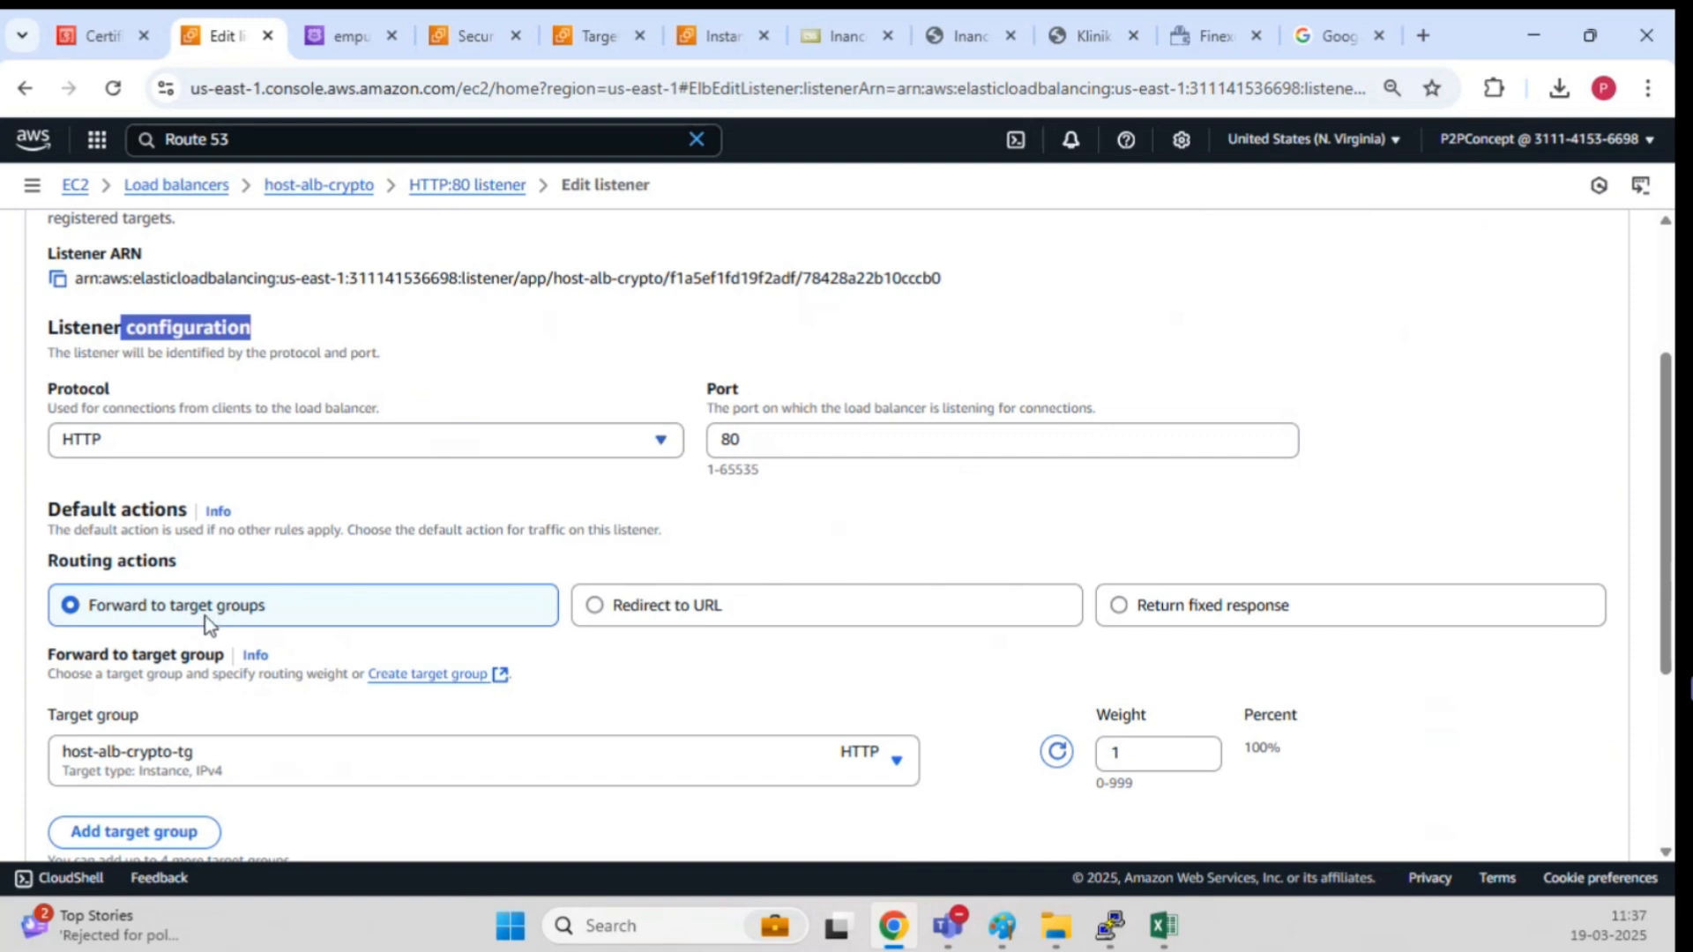
{"action": "left_click", "coordinate": [594, 606]}
{"action": "scroll", "coordinate": [520, 485], "scroll_direction": "down", "scroll_amount": 4}
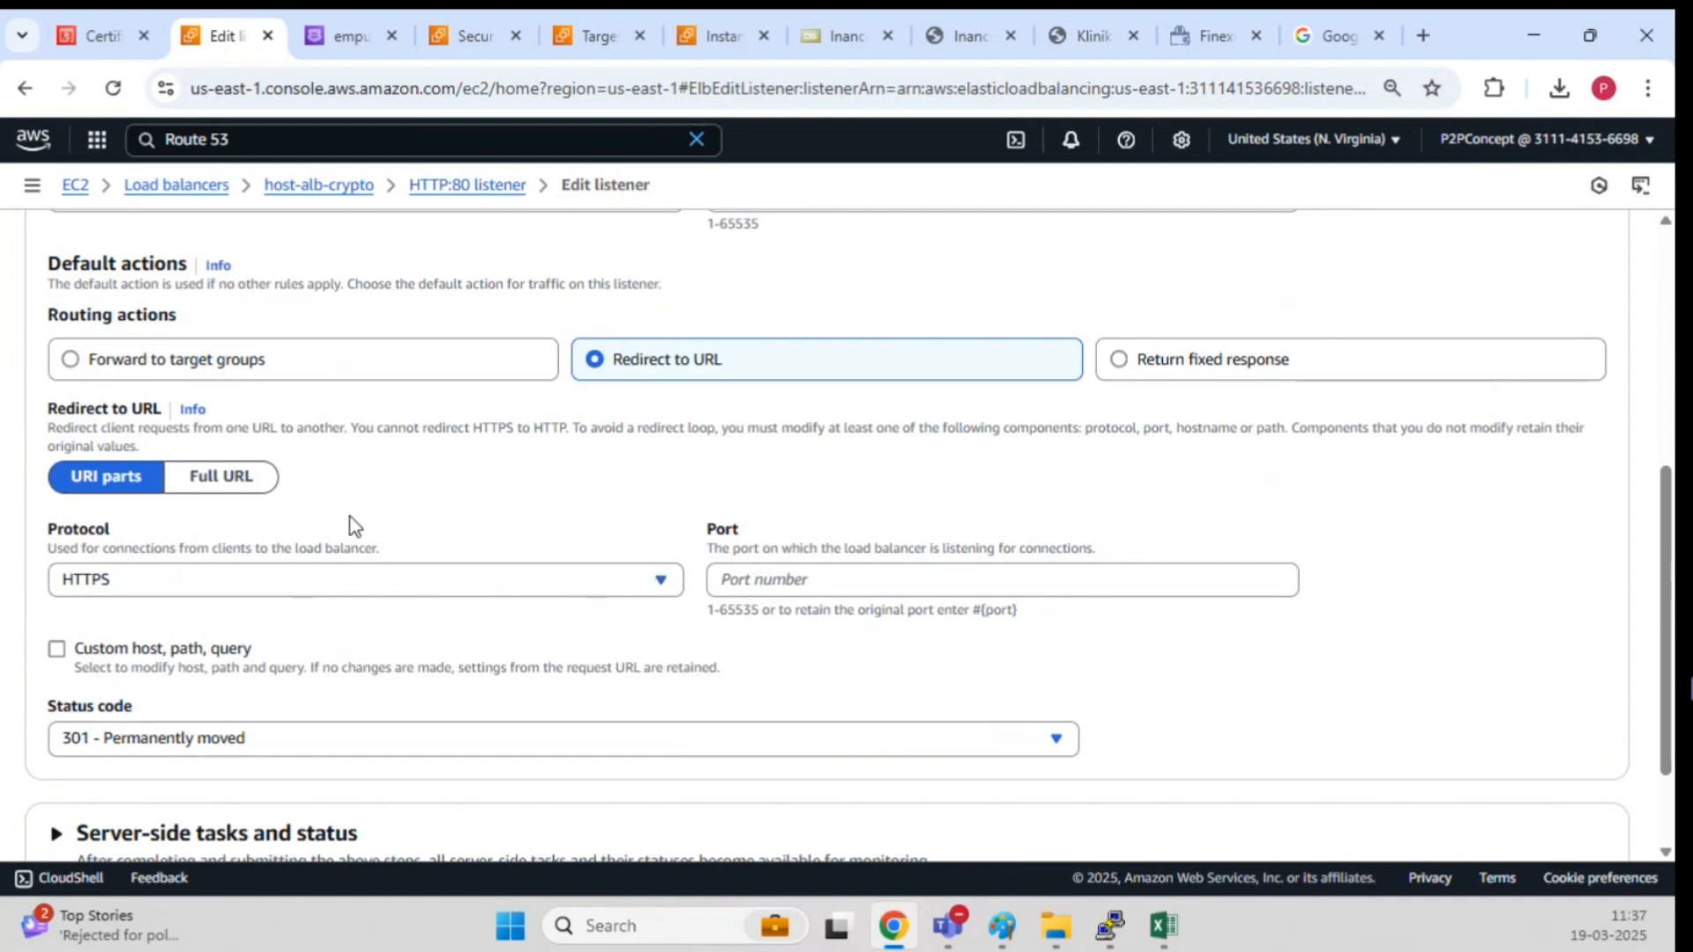
{"action": "scroll", "coordinate": [262, 483], "scroll_direction": "down", "scroll_amount": 2}
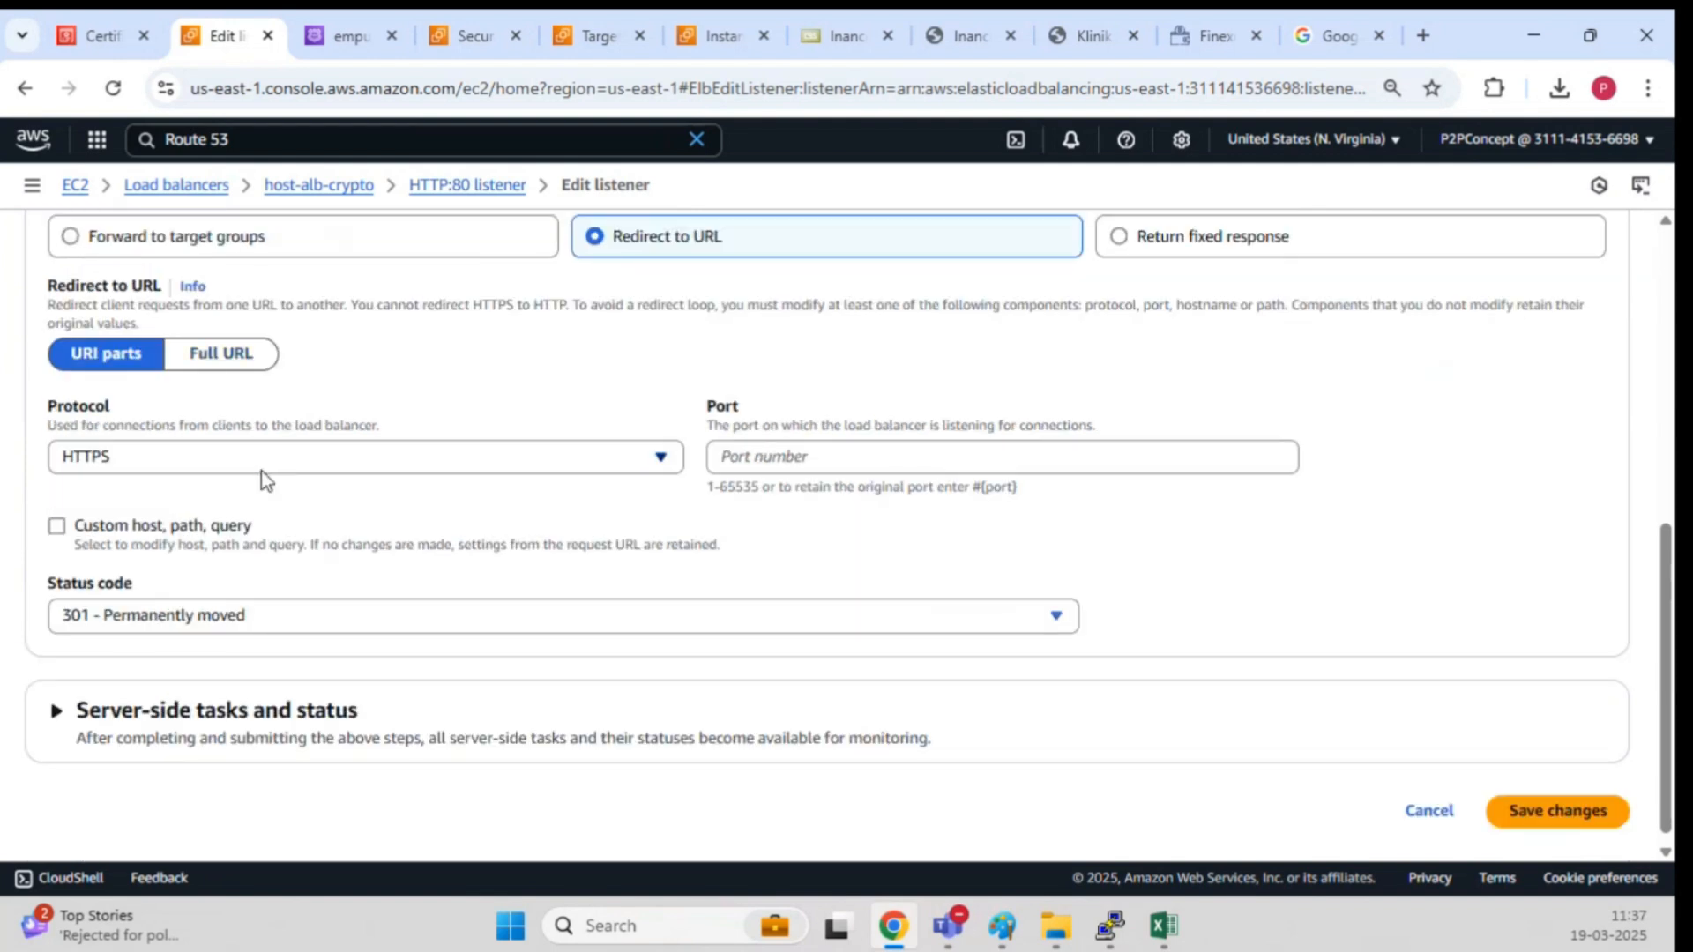
Step: Switch the redirect definition to the Full URL form and review it against the listener's protocol and port configuration
{"action": "left_click", "coordinate": [240, 362]}
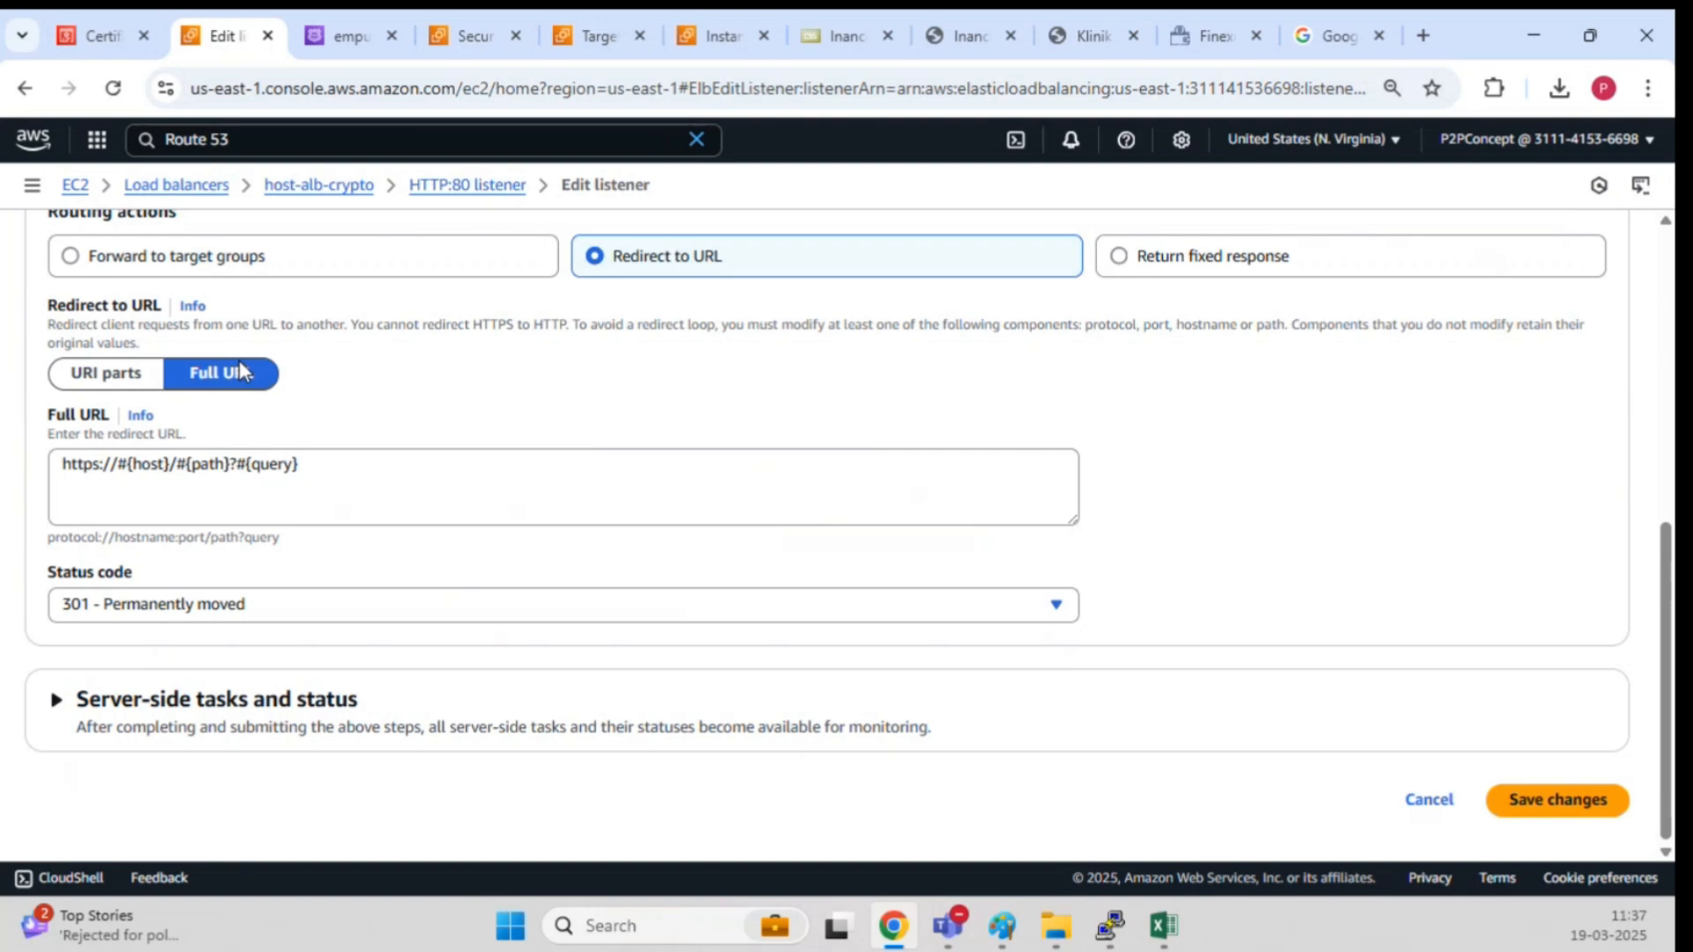
{"action": "scroll", "coordinate": [282, 378], "scroll_direction": "up", "scroll_amount": 1}
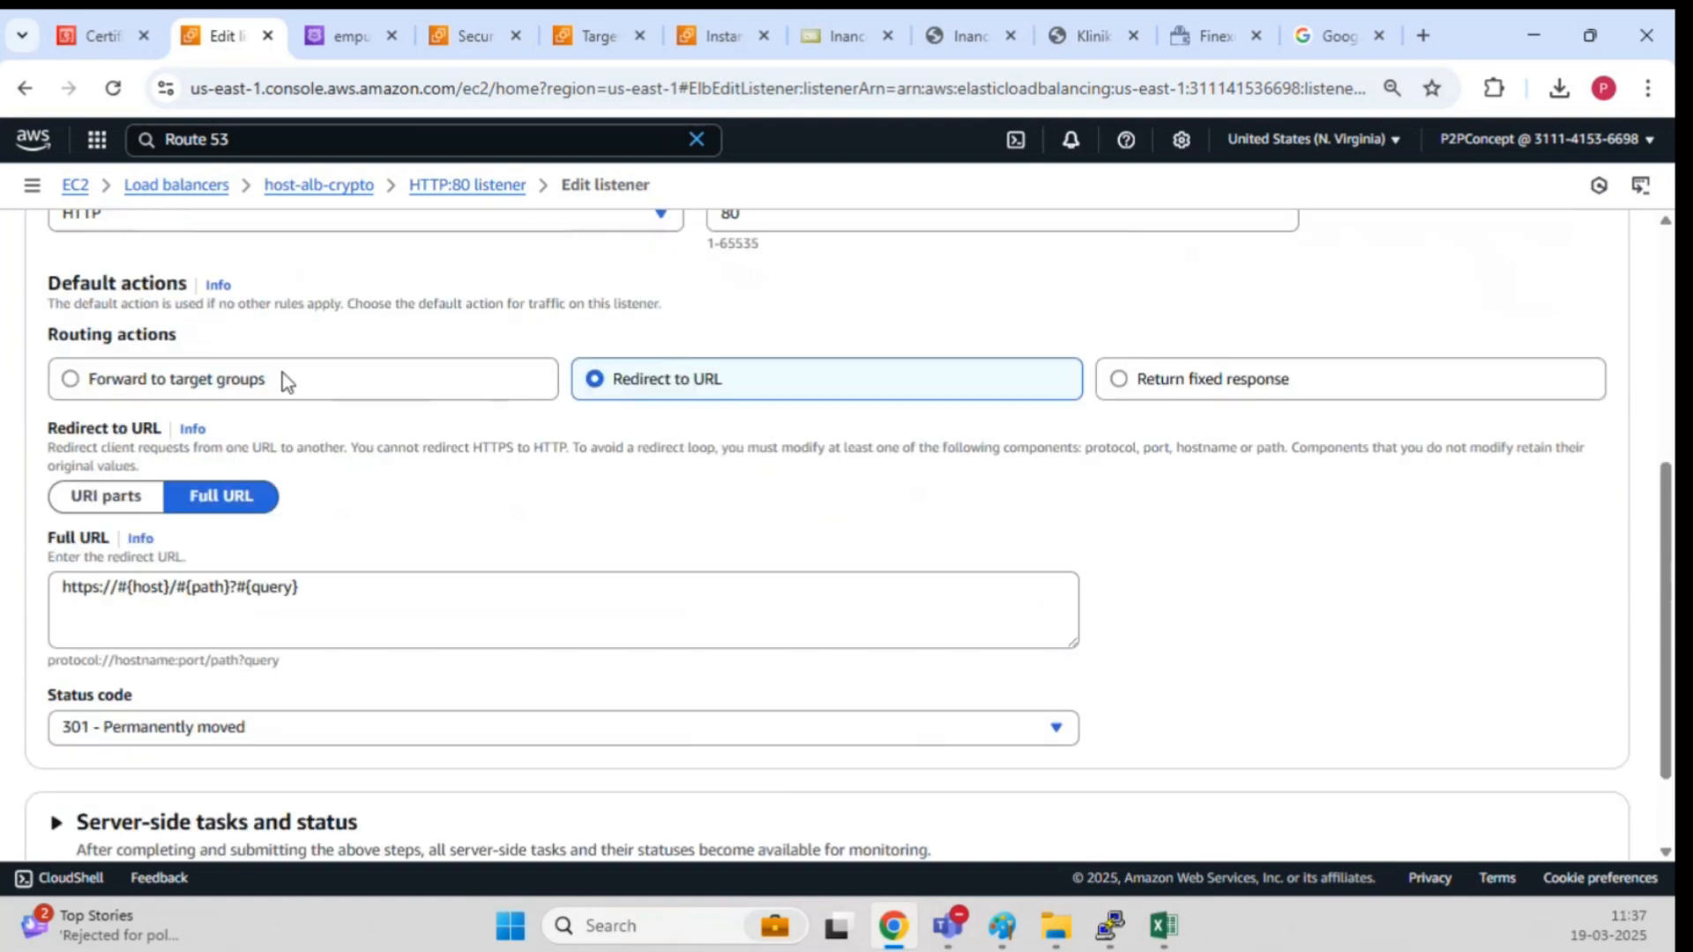
{"action": "scroll", "coordinate": [282, 373], "scroll_direction": "up", "scroll_amount": 1}
{"action": "scroll", "coordinate": [282, 373], "scroll_direction": "up", "scroll_amount": 3}
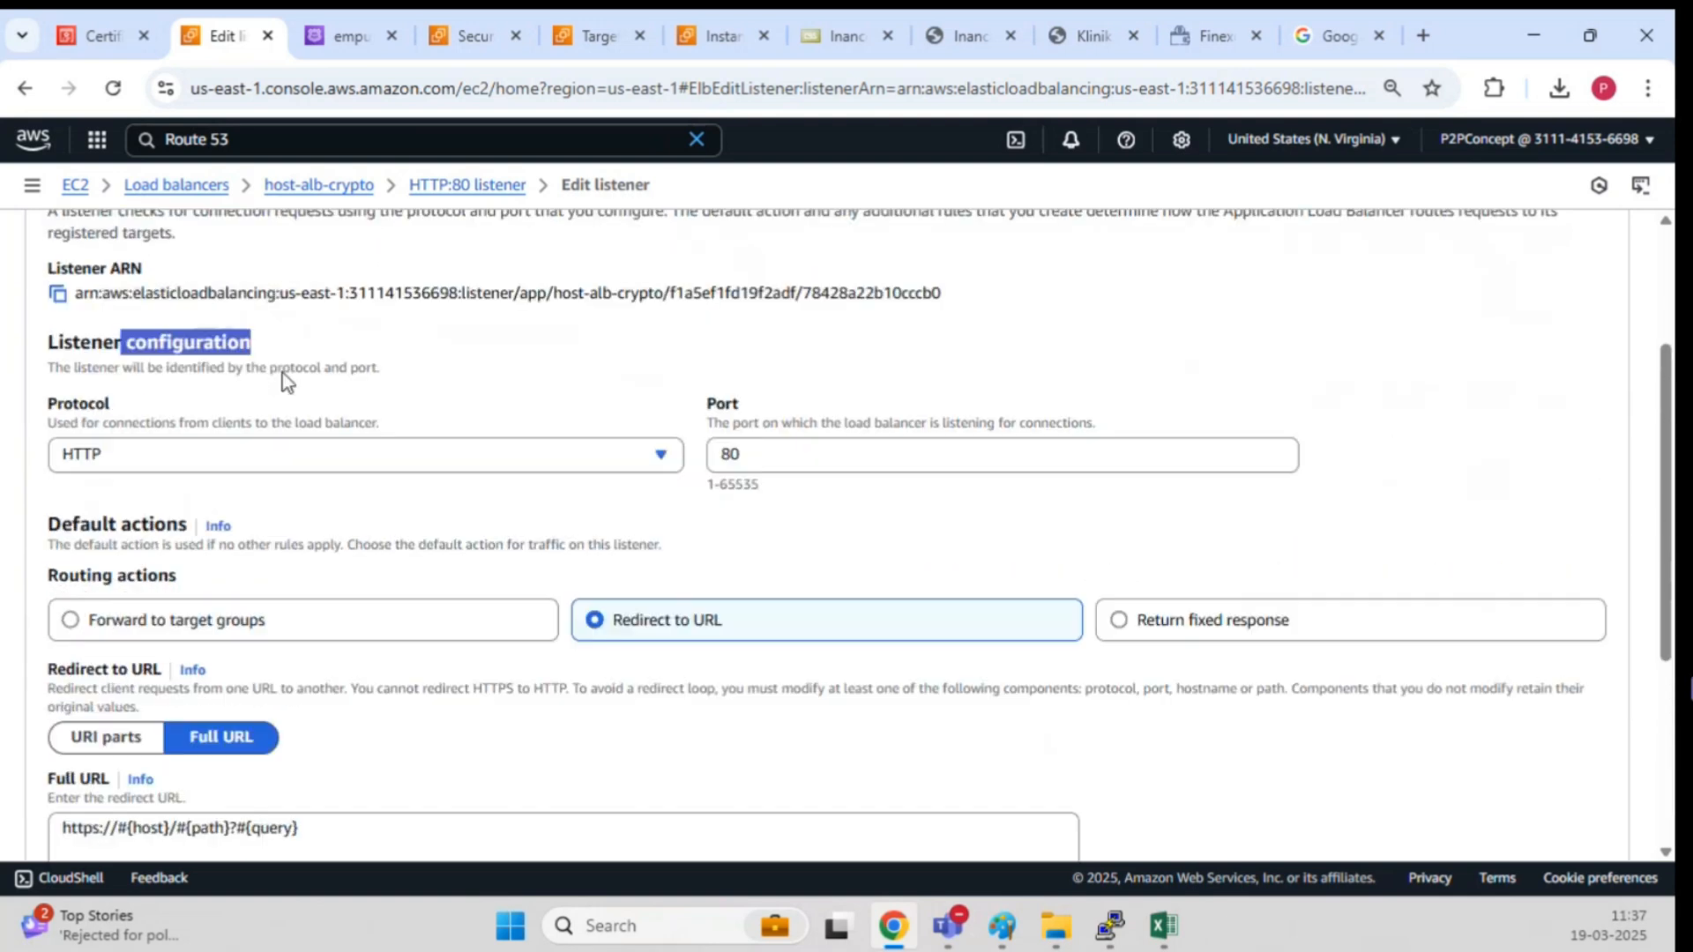
{"action": "scroll", "coordinate": [282, 373], "scroll_direction": "down", "scroll_amount": 5}
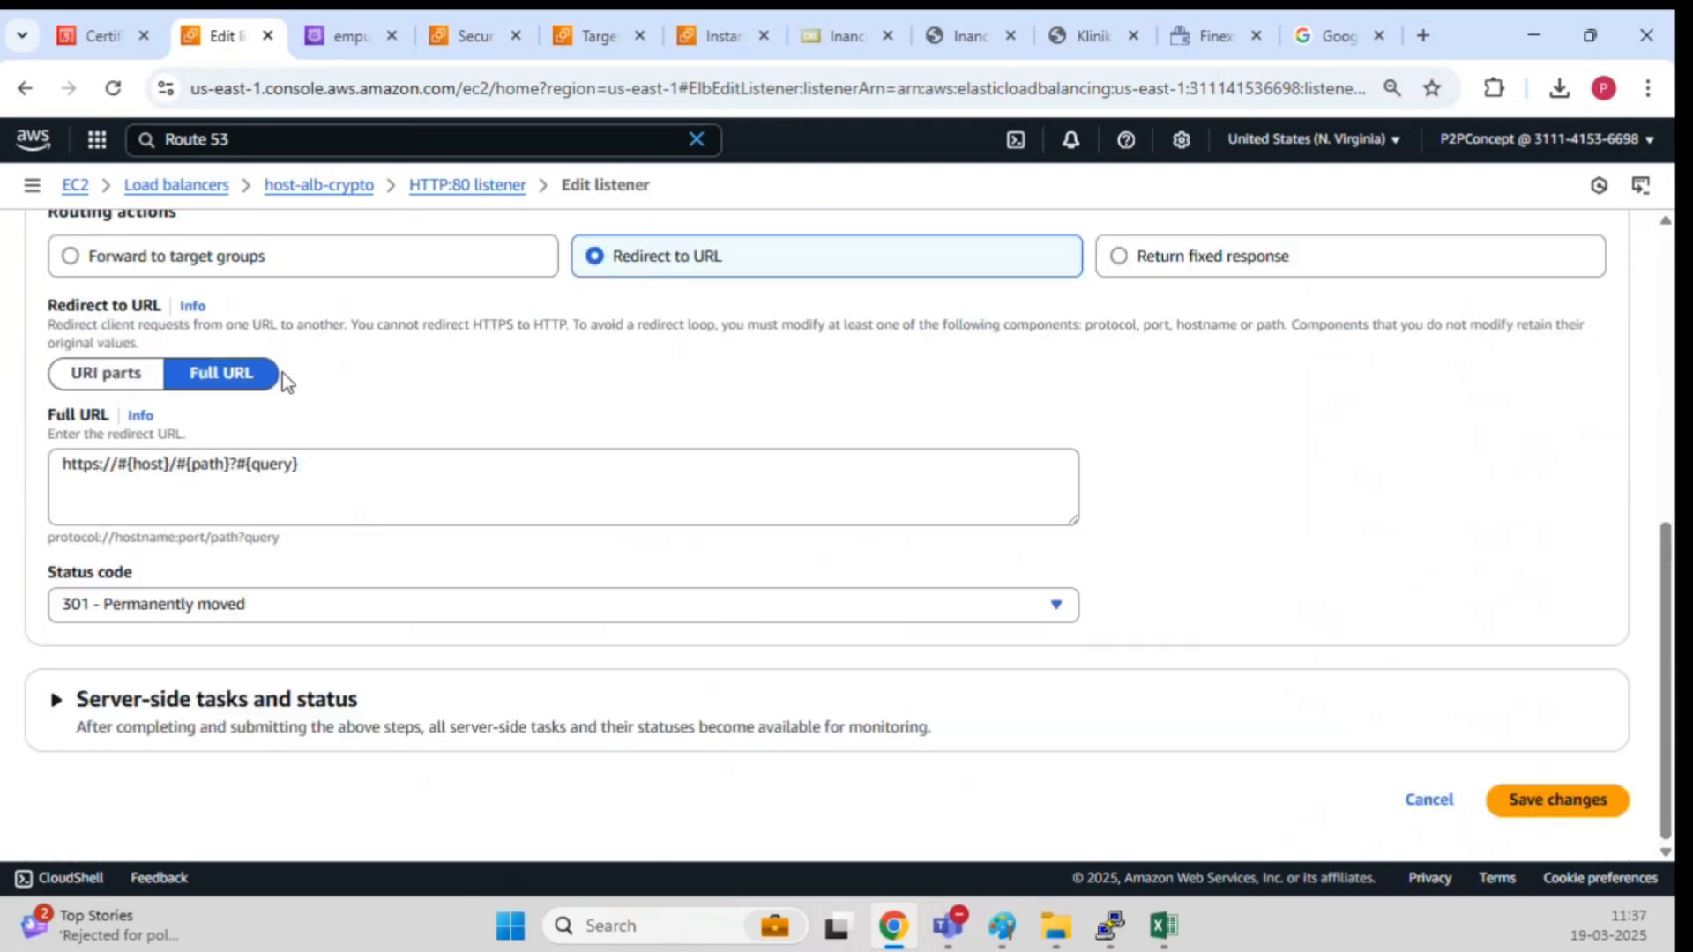
Step: Look over the redirect's status code setting and the server-side tasks for the listener update
{"action": "left_click", "coordinate": [258, 612]}
{"action": "left_click", "coordinate": [262, 620]}
{"action": "left_click", "coordinate": [130, 683]}
{"action": "scroll", "coordinate": [129, 653], "scroll_direction": "down", "scroll_amount": 1}
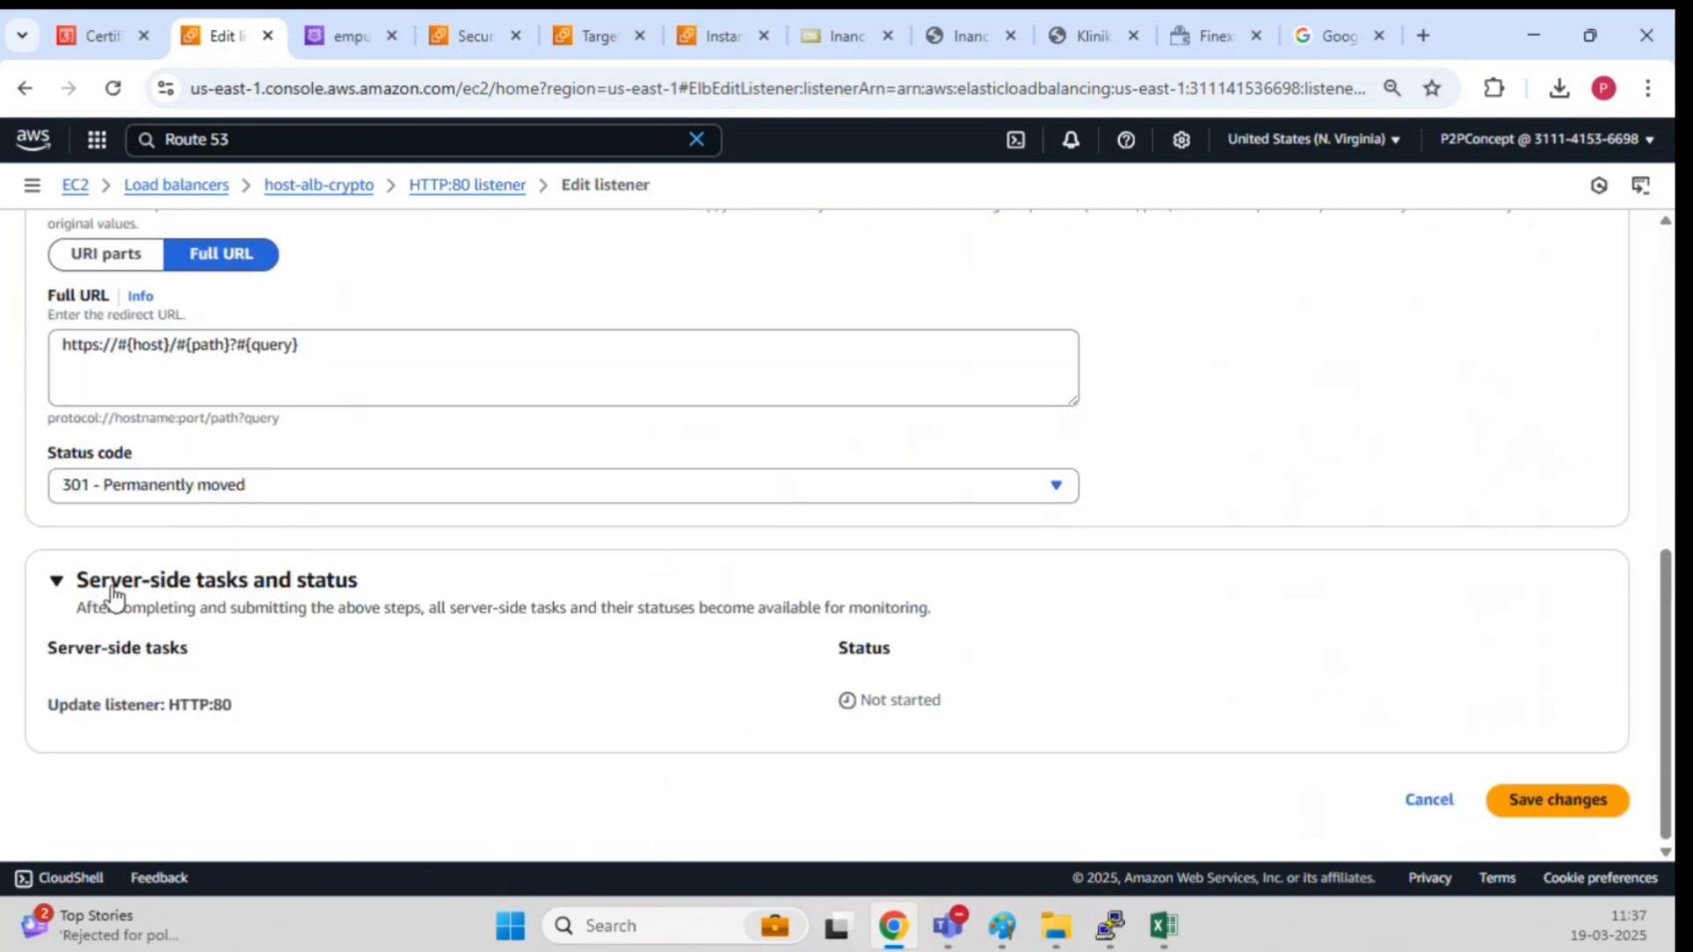
{"action": "left_click", "coordinate": [112, 589]}
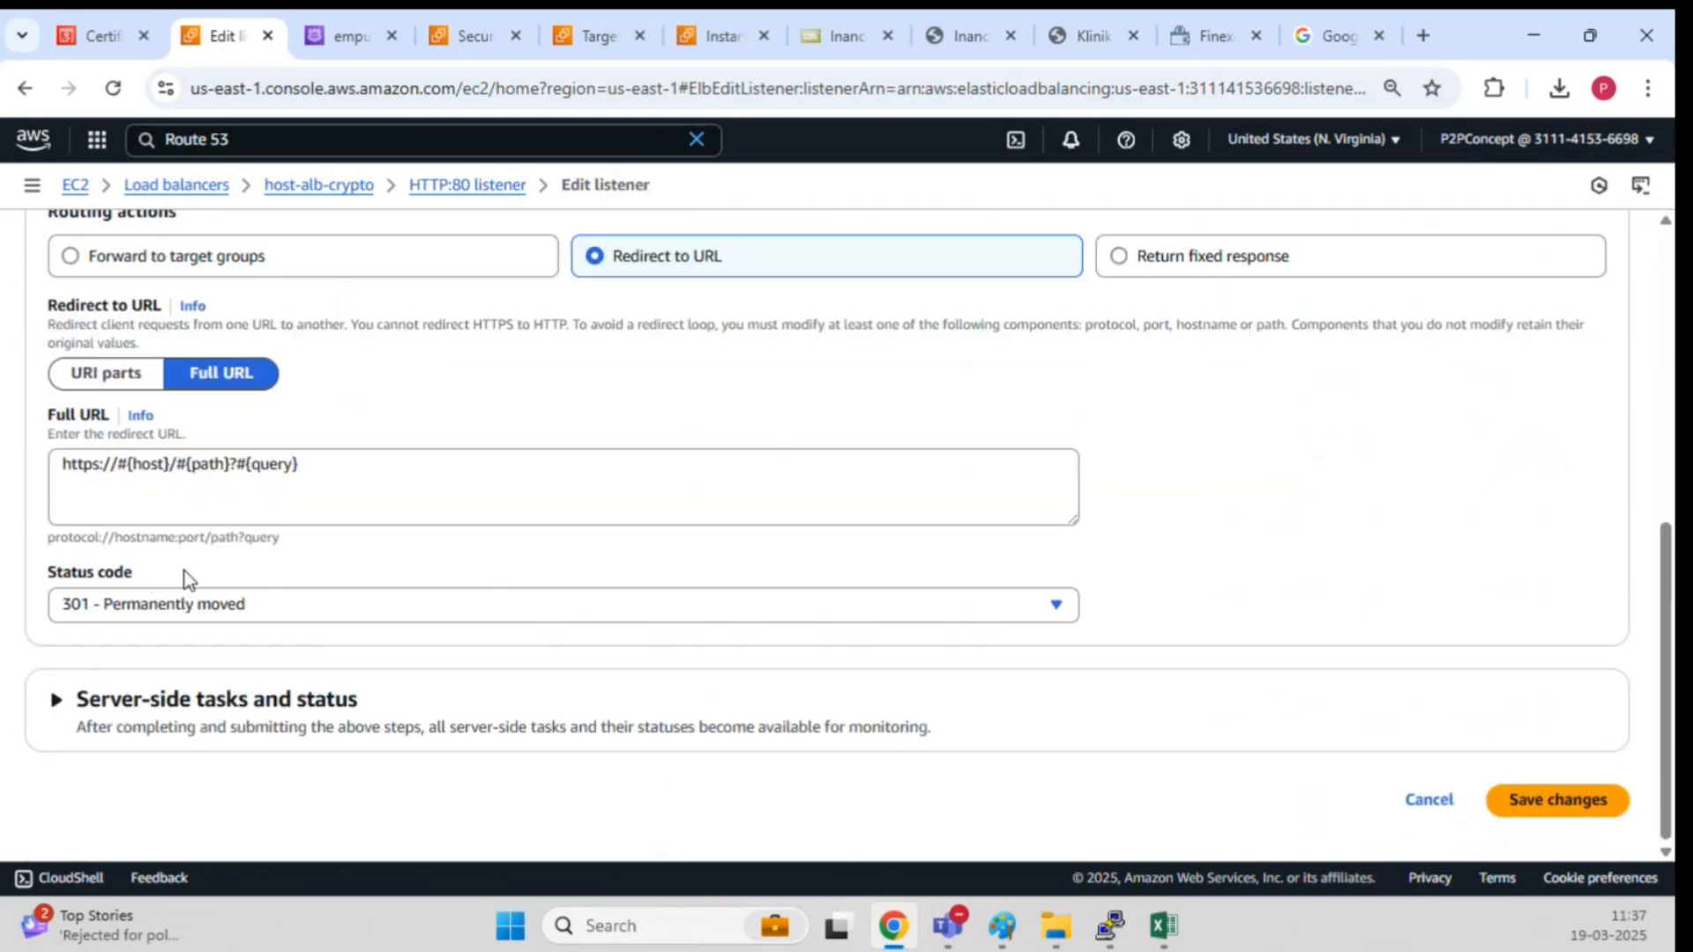
Step: Define the redirect by URI parts with HTTPS on port 443 and status code 301, and save the listener changes
{"action": "left_click", "coordinate": [124, 392]}
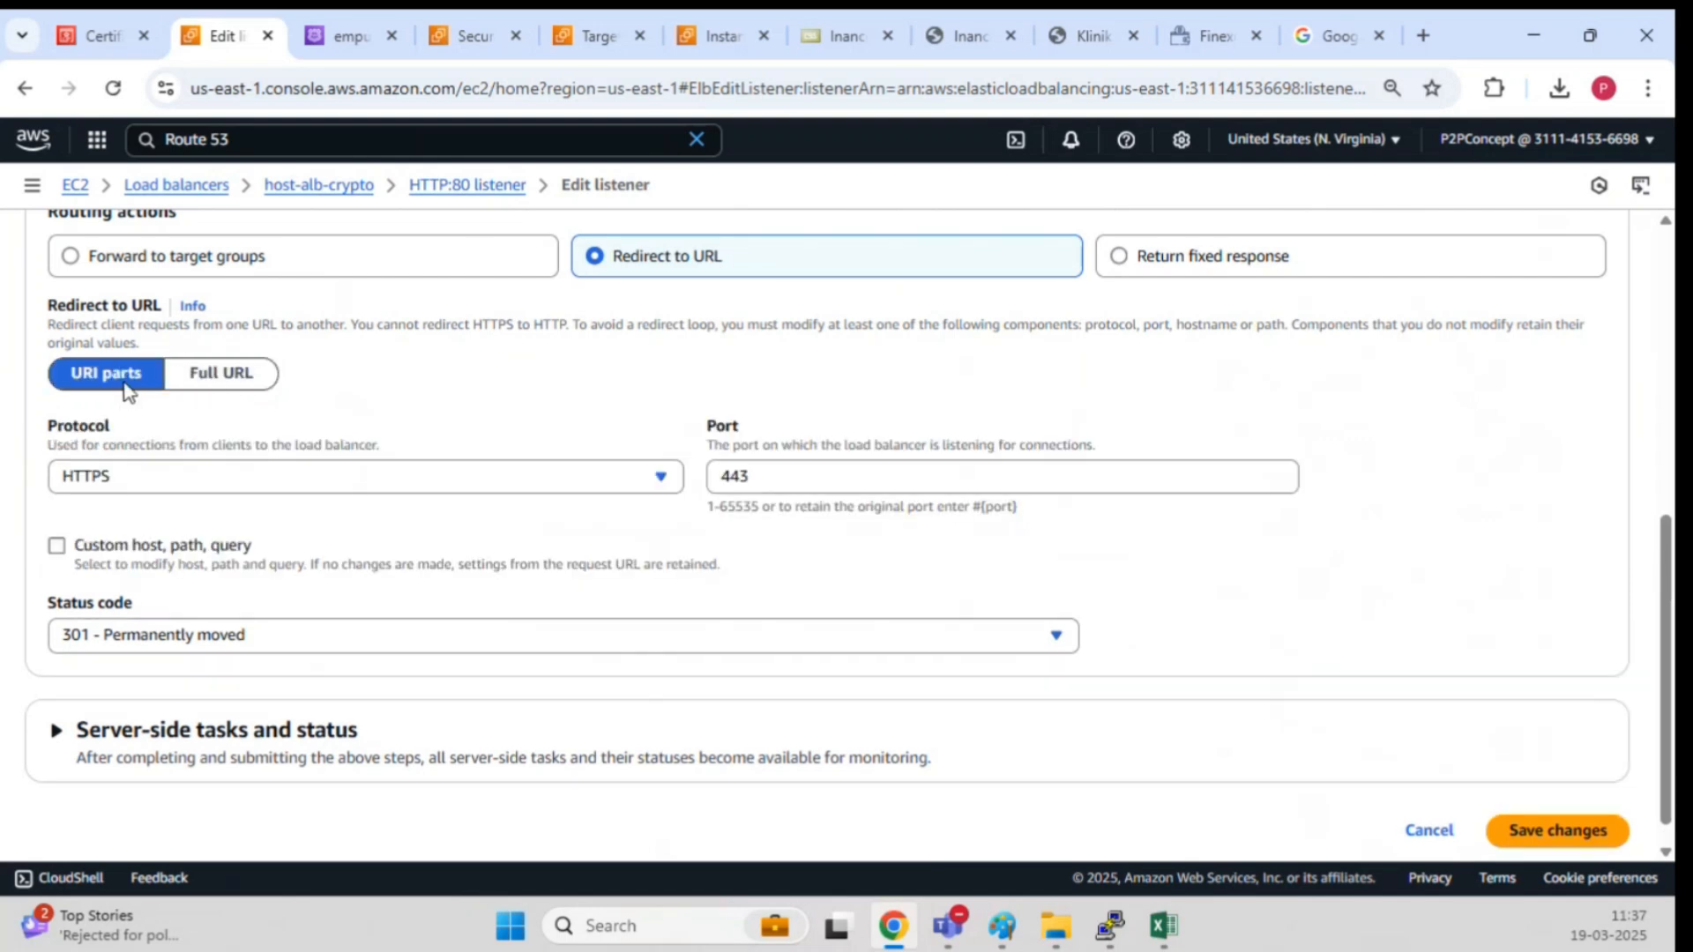
{"action": "scroll", "coordinate": [447, 442], "scroll_direction": "up", "scroll_amount": 1}
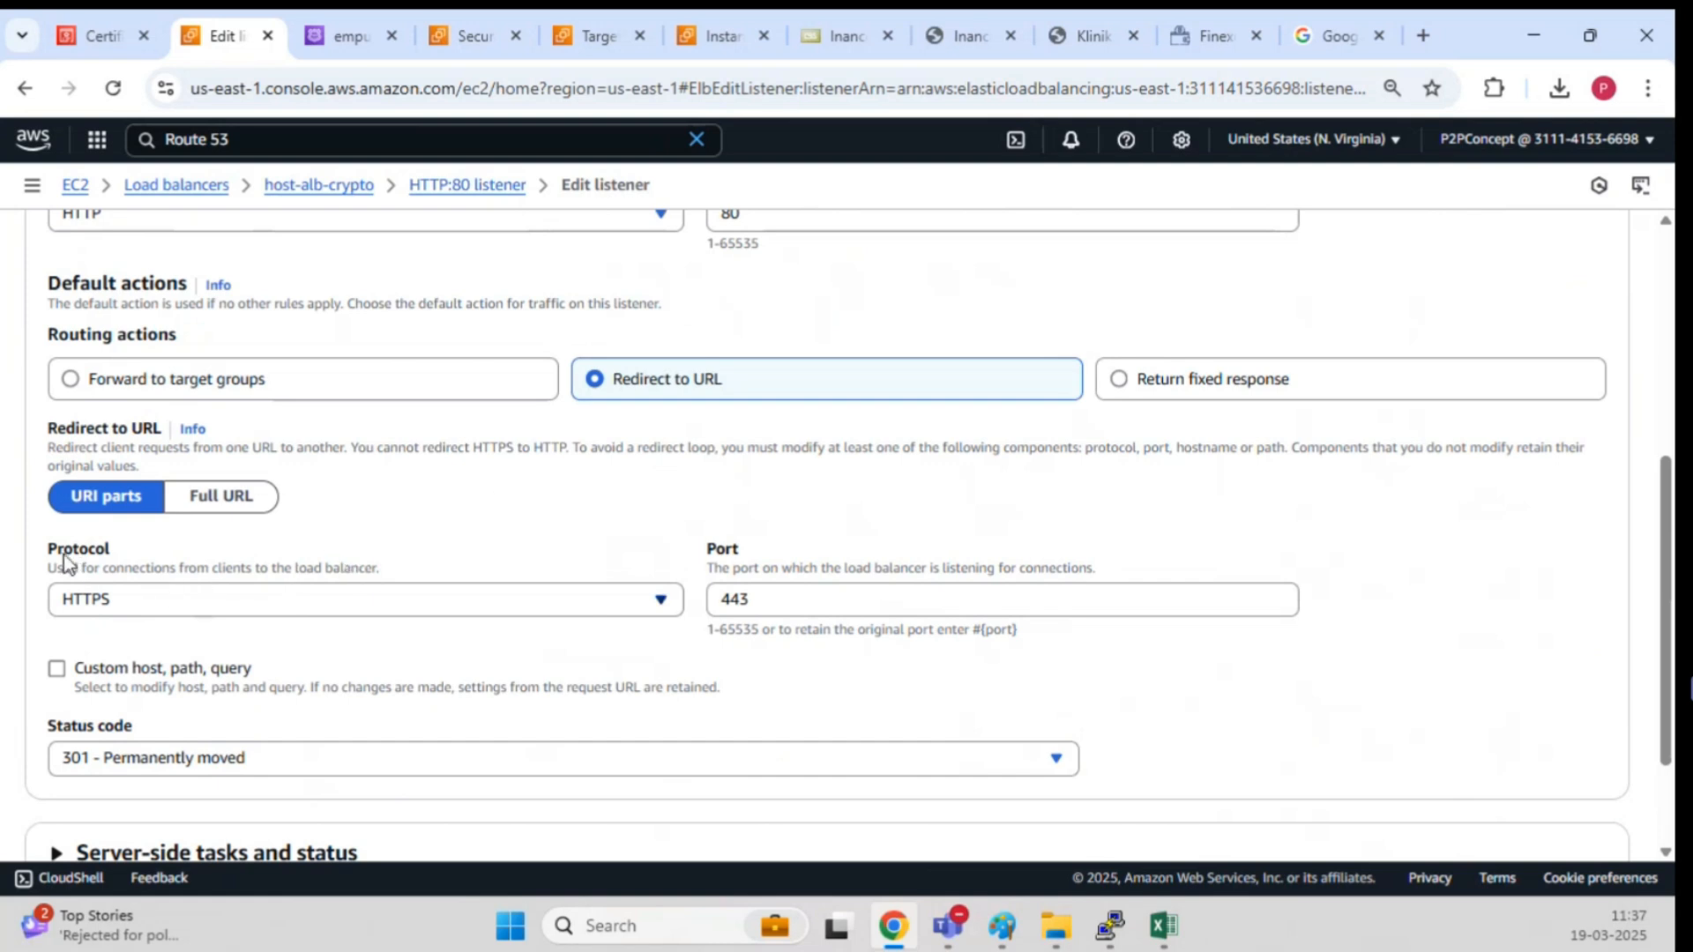
{"action": "scroll", "coordinate": [294, 539], "scroll_direction": "up", "scroll_amount": 2}
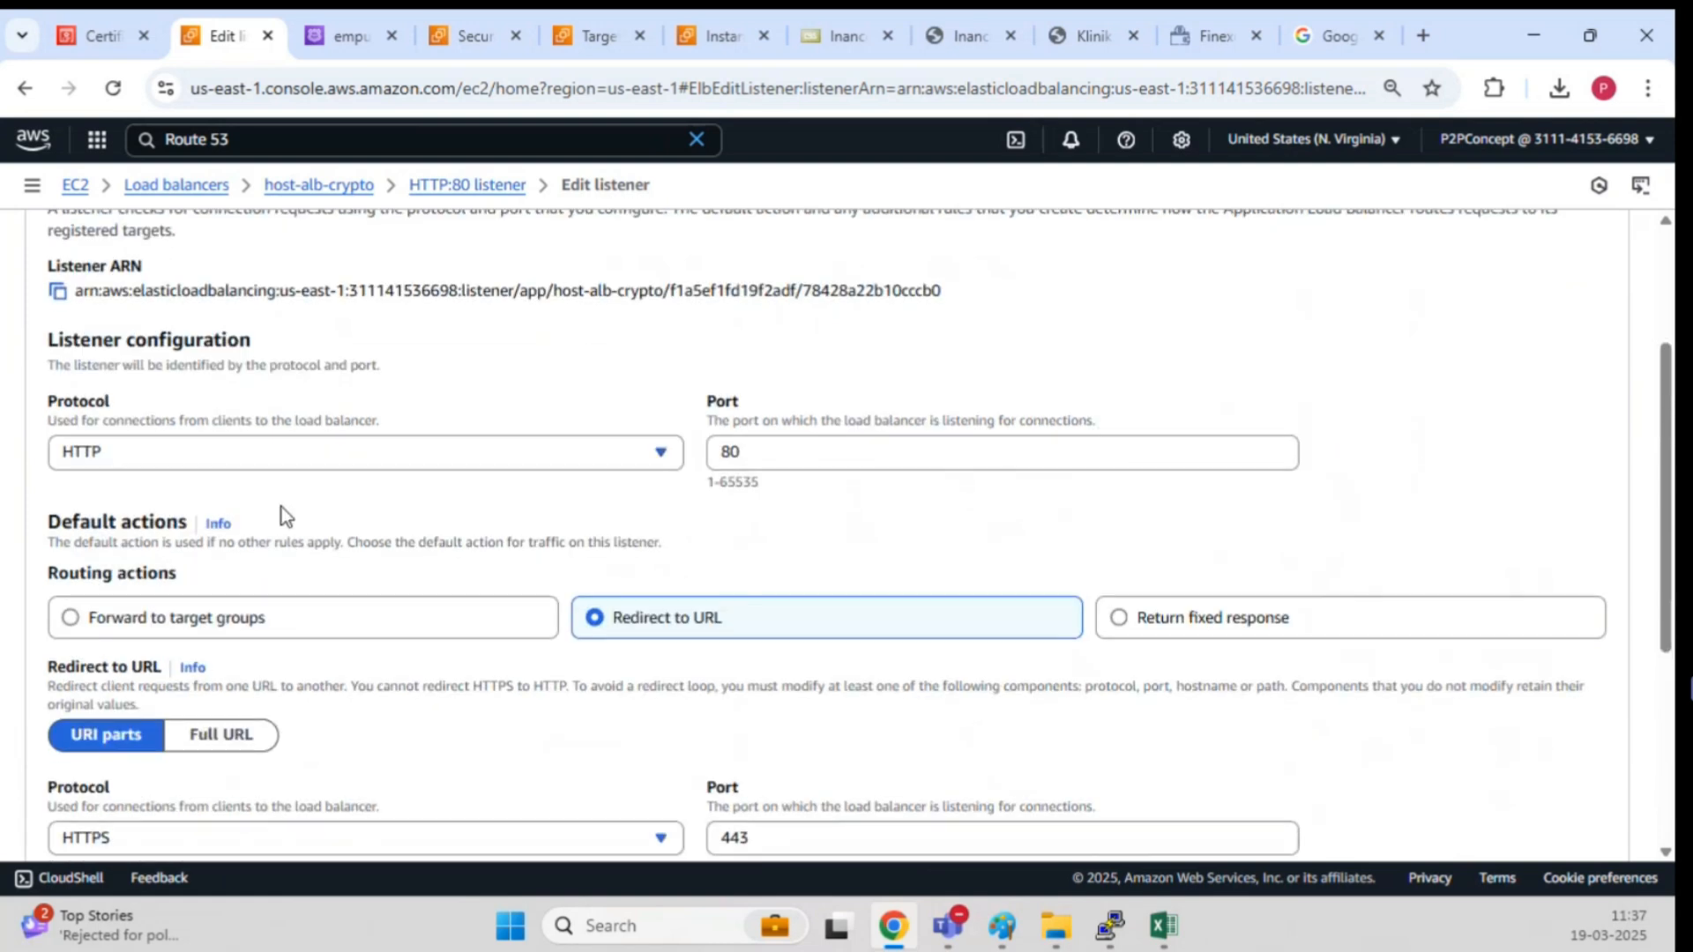
{"action": "scroll", "coordinate": [97, 493], "scroll_direction": "down", "scroll_amount": 3}
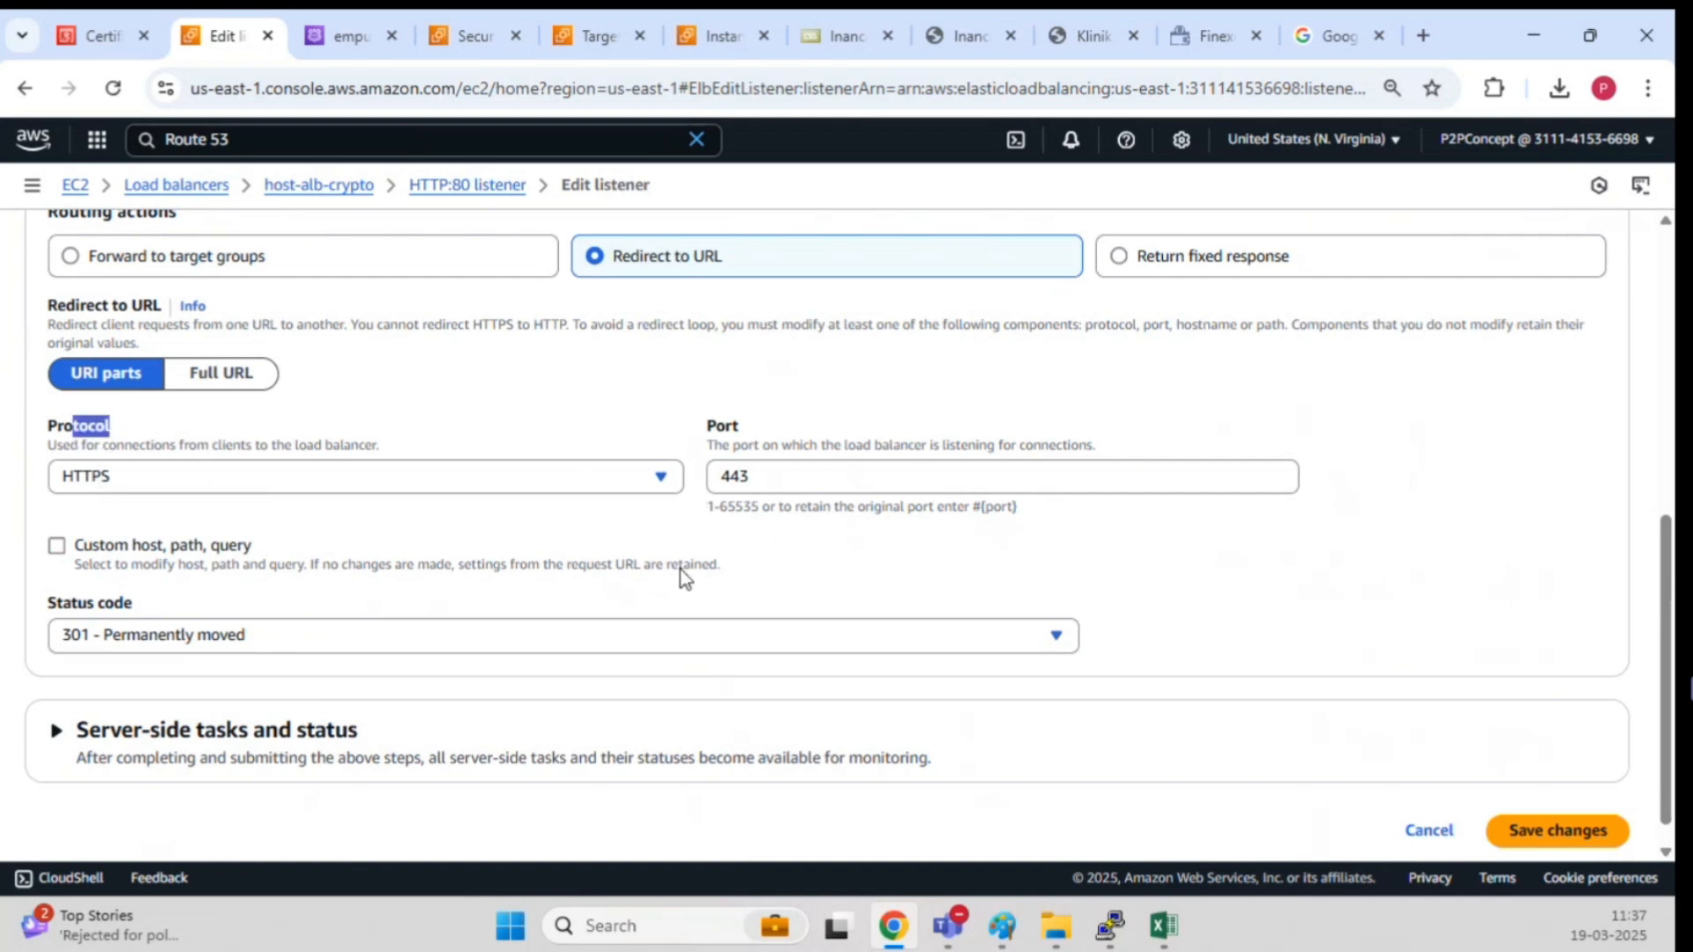
{"action": "scroll", "coordinate": [923, 579], "scroll_direction": "down", "scroll_amount": 1}
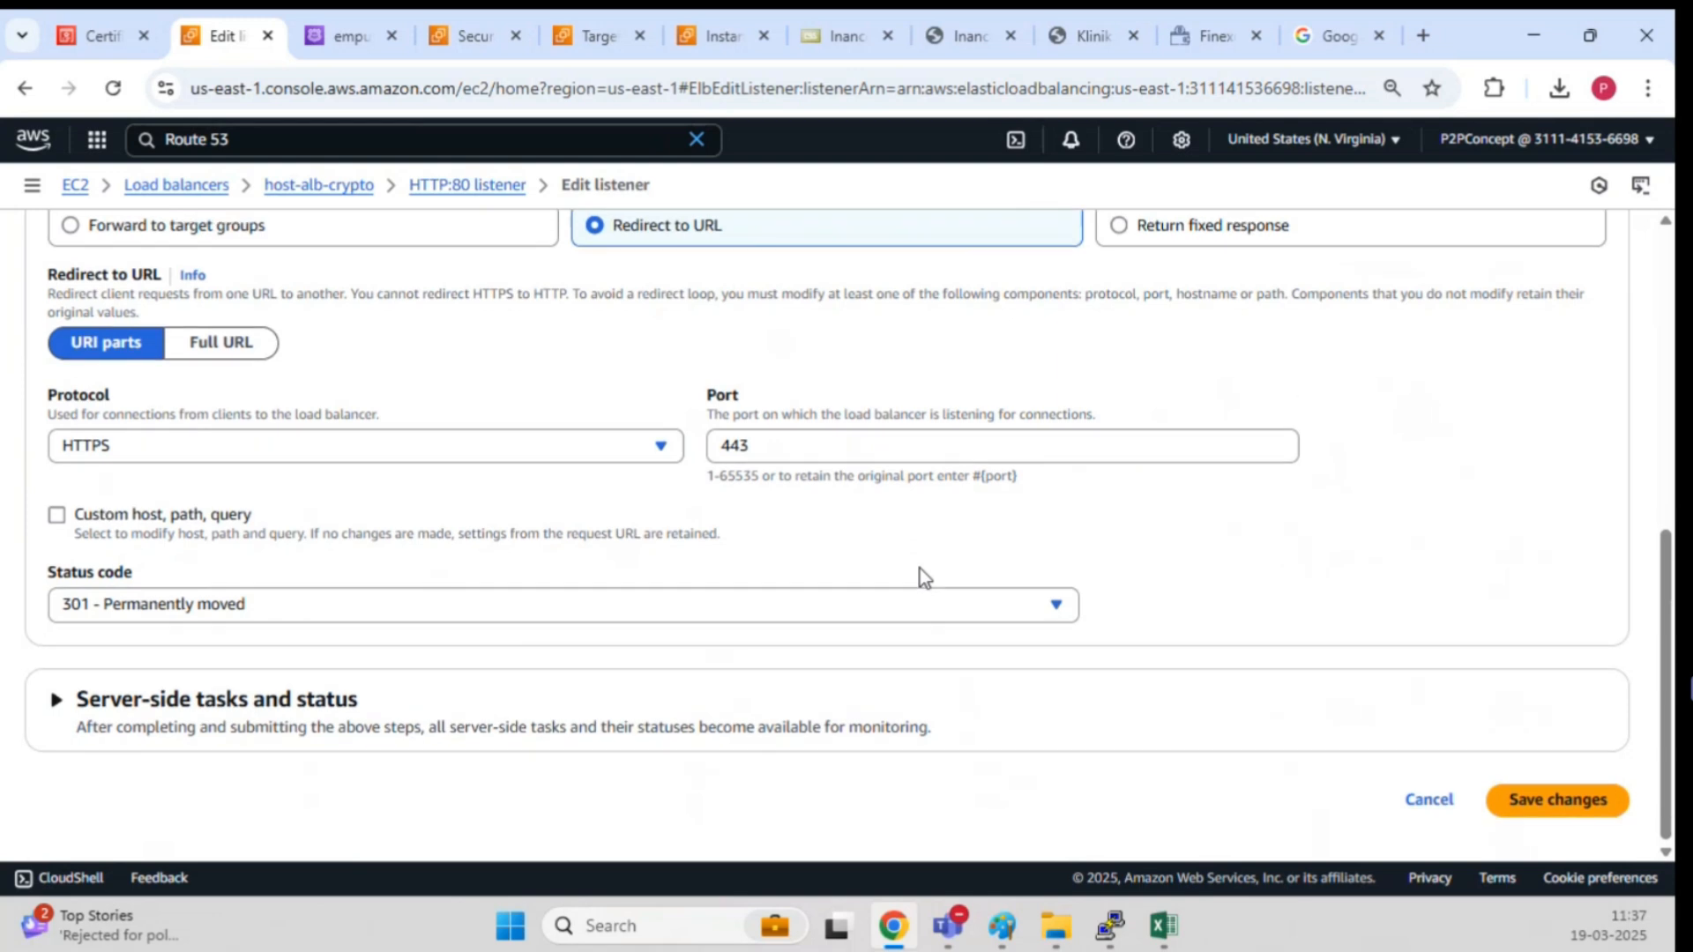
{"action": "left_click", "coordinate": [1561, 800]}
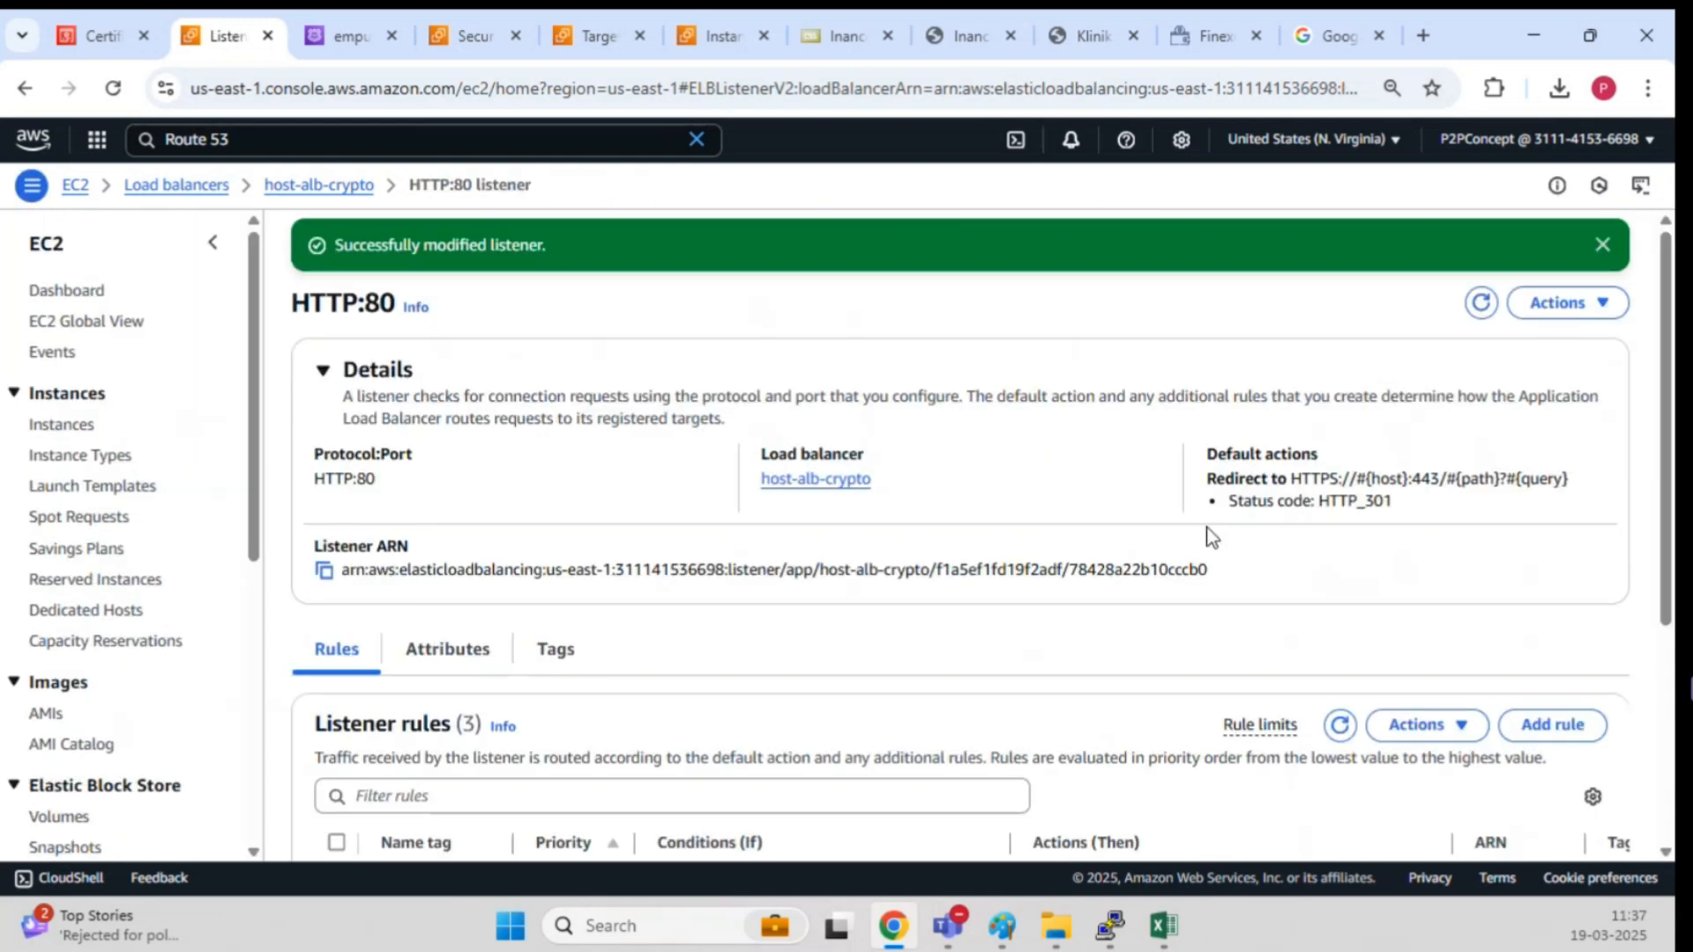
{"action": "left_click", "coordinate": [1601, 247]}
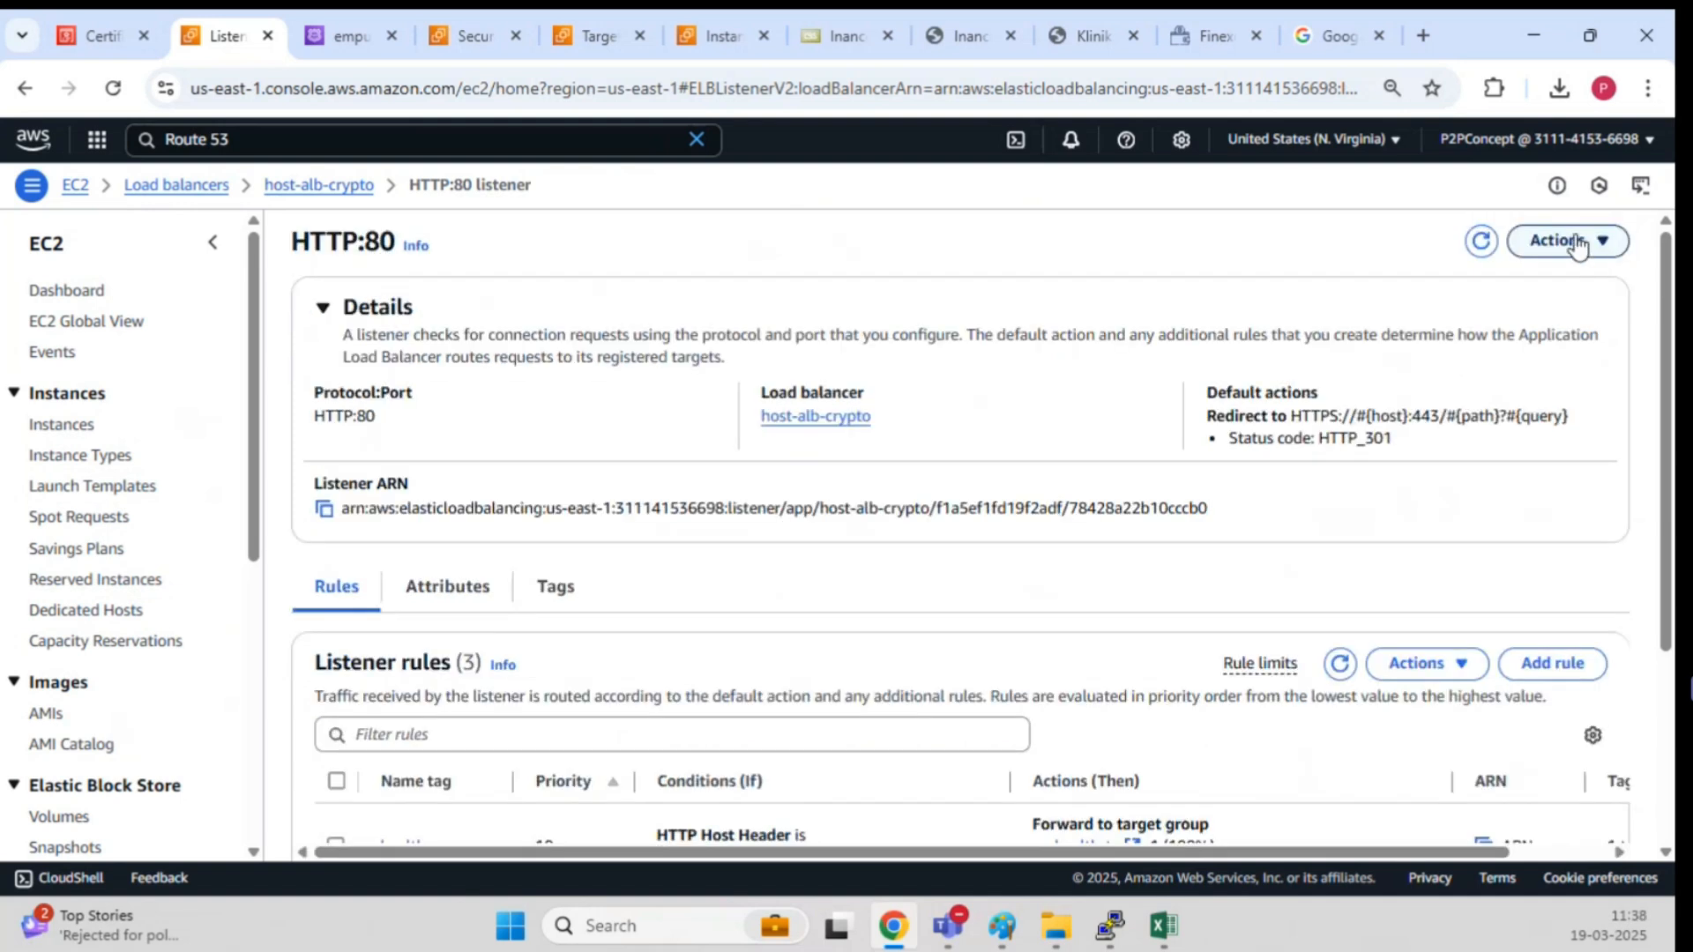
{"action": "left_click", "coordinate": [1219, 44]}
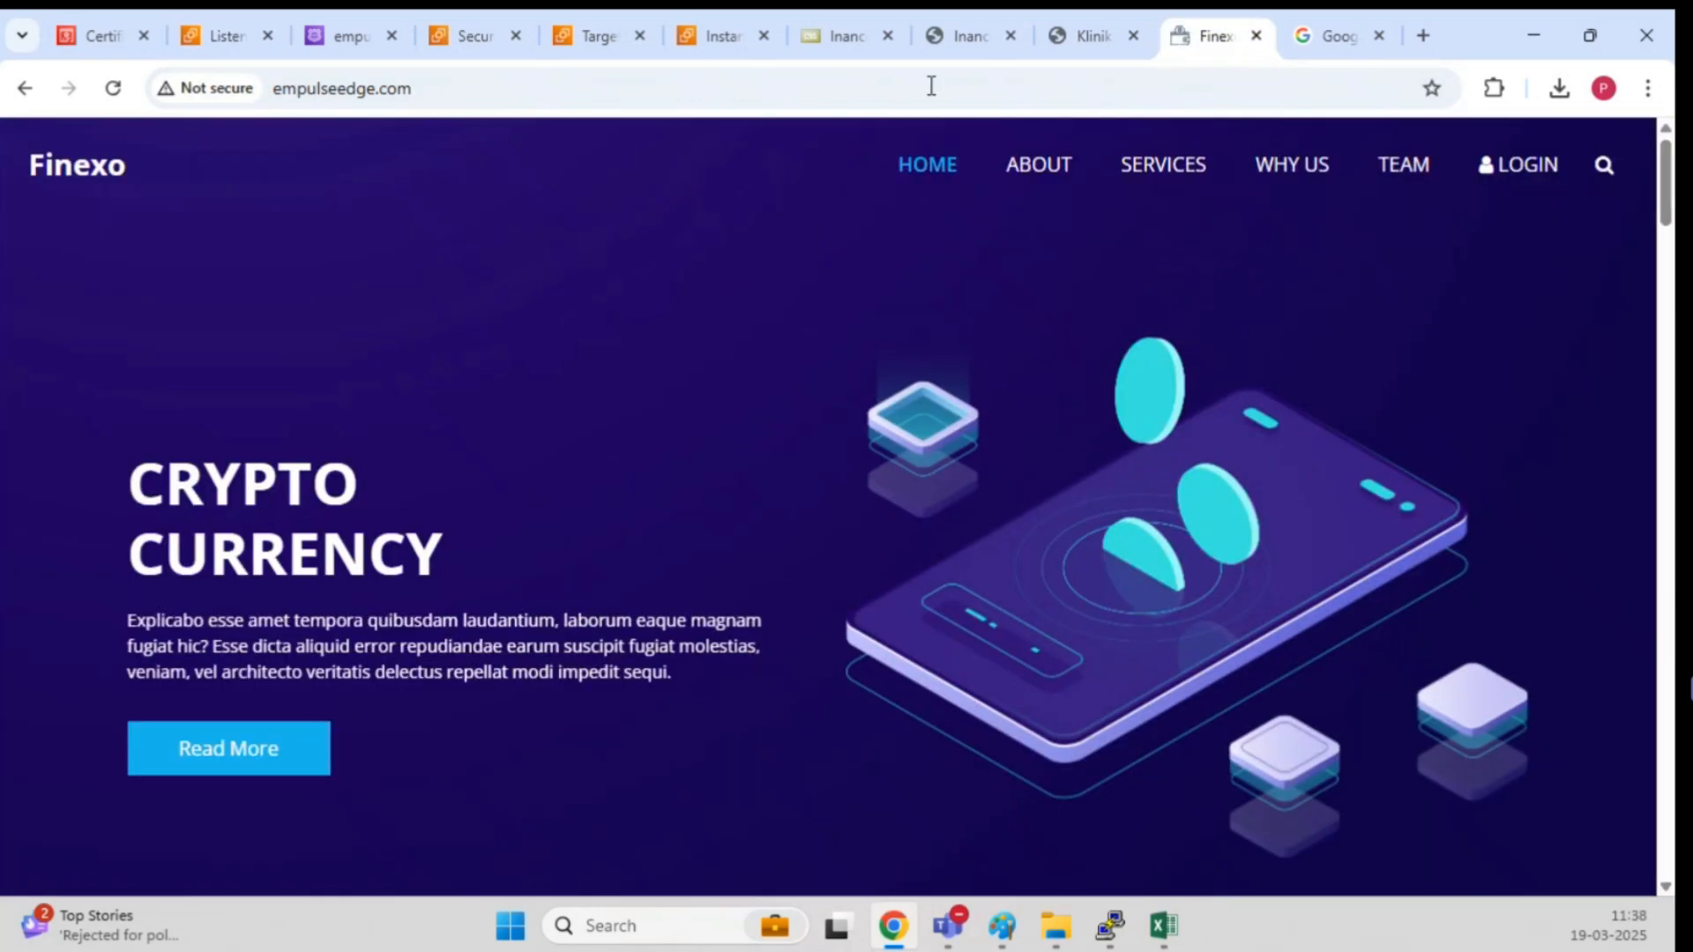
{"action": "left_click", "coordinate": [748, 88]}
{"action": "key", "text": "Return"}
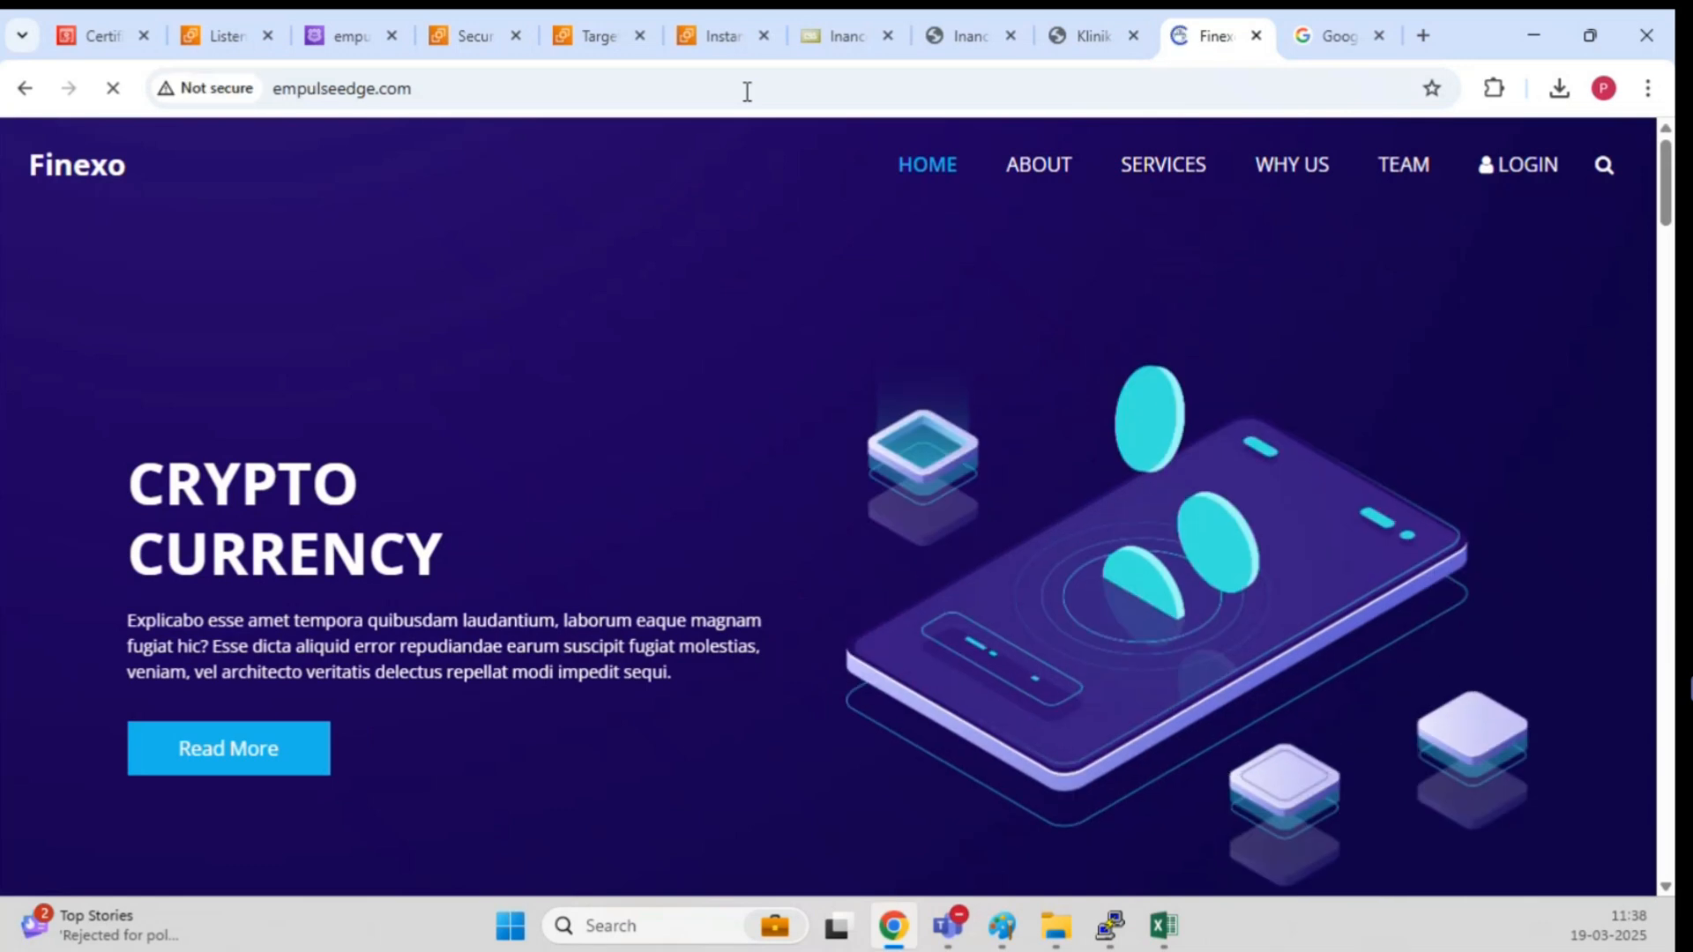
{"action": "key", "text": "Home"}
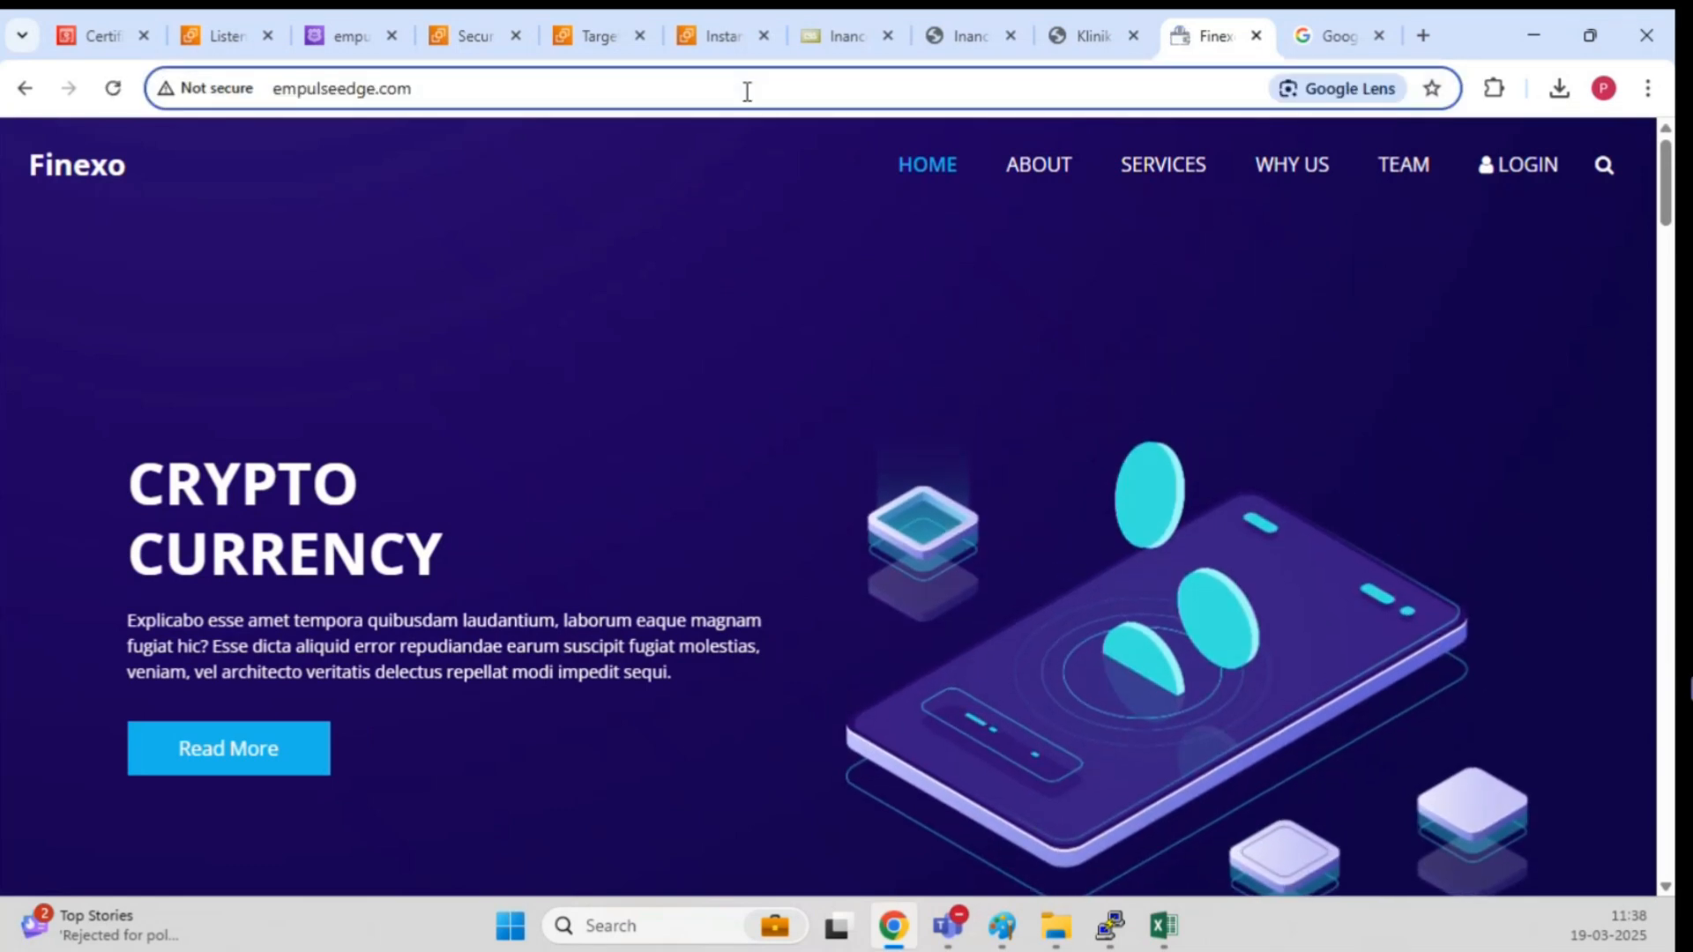
{"action": "type", "text": "http://"}
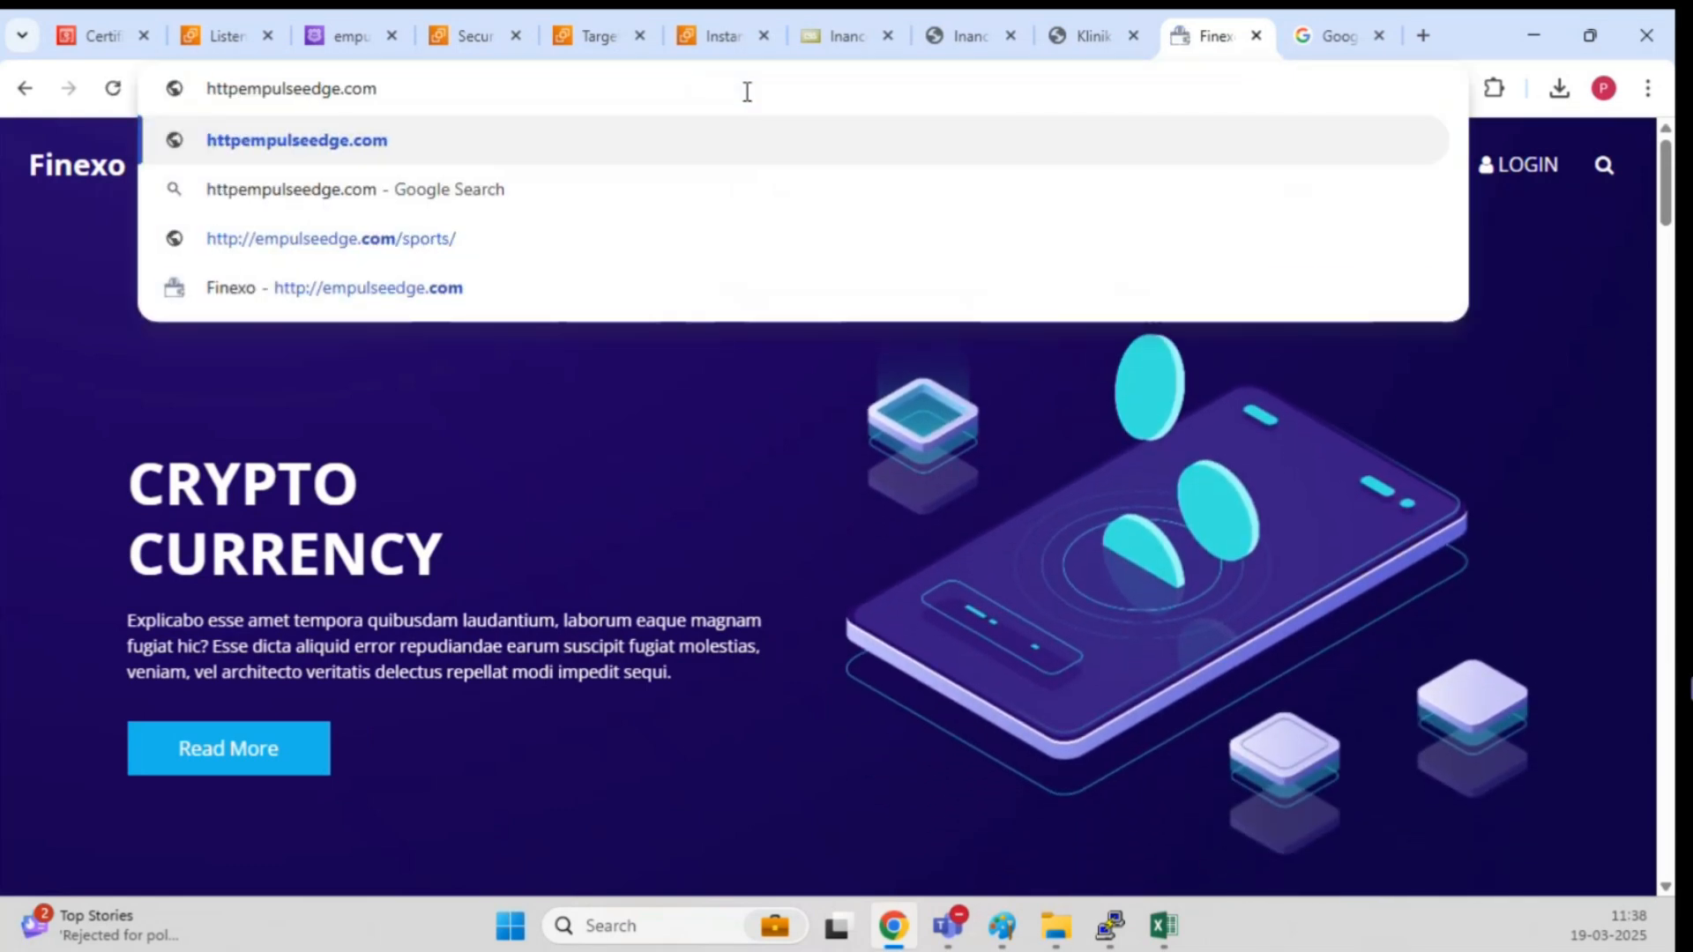
{"action": "key", "text": "Return"}
{"action": "left_click", "coordinate": [747, 91]}
{"action": "key", "text": "Return"}
Step: Copy the empulseedge.com address and load it in a new Incognito window
{"action": "left_click", "coordinate": [745, 89]}
{"action": "key", "text": "ctrl+c"}
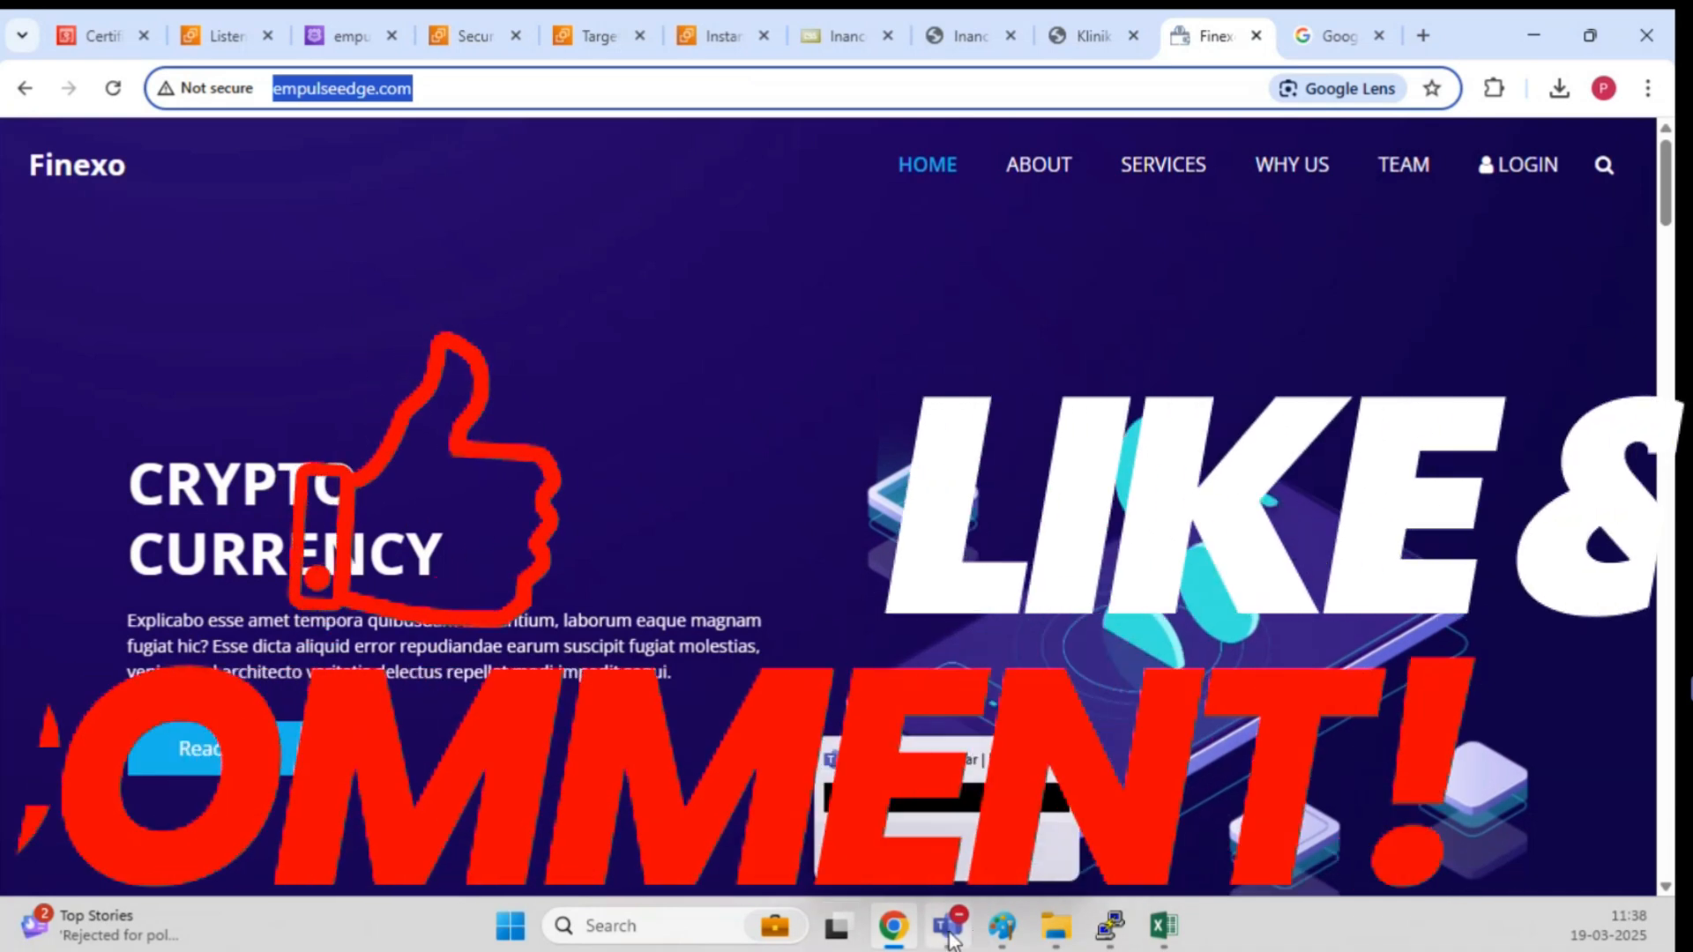
{"action": "mouse_move", "coordinate": [893, 926]}
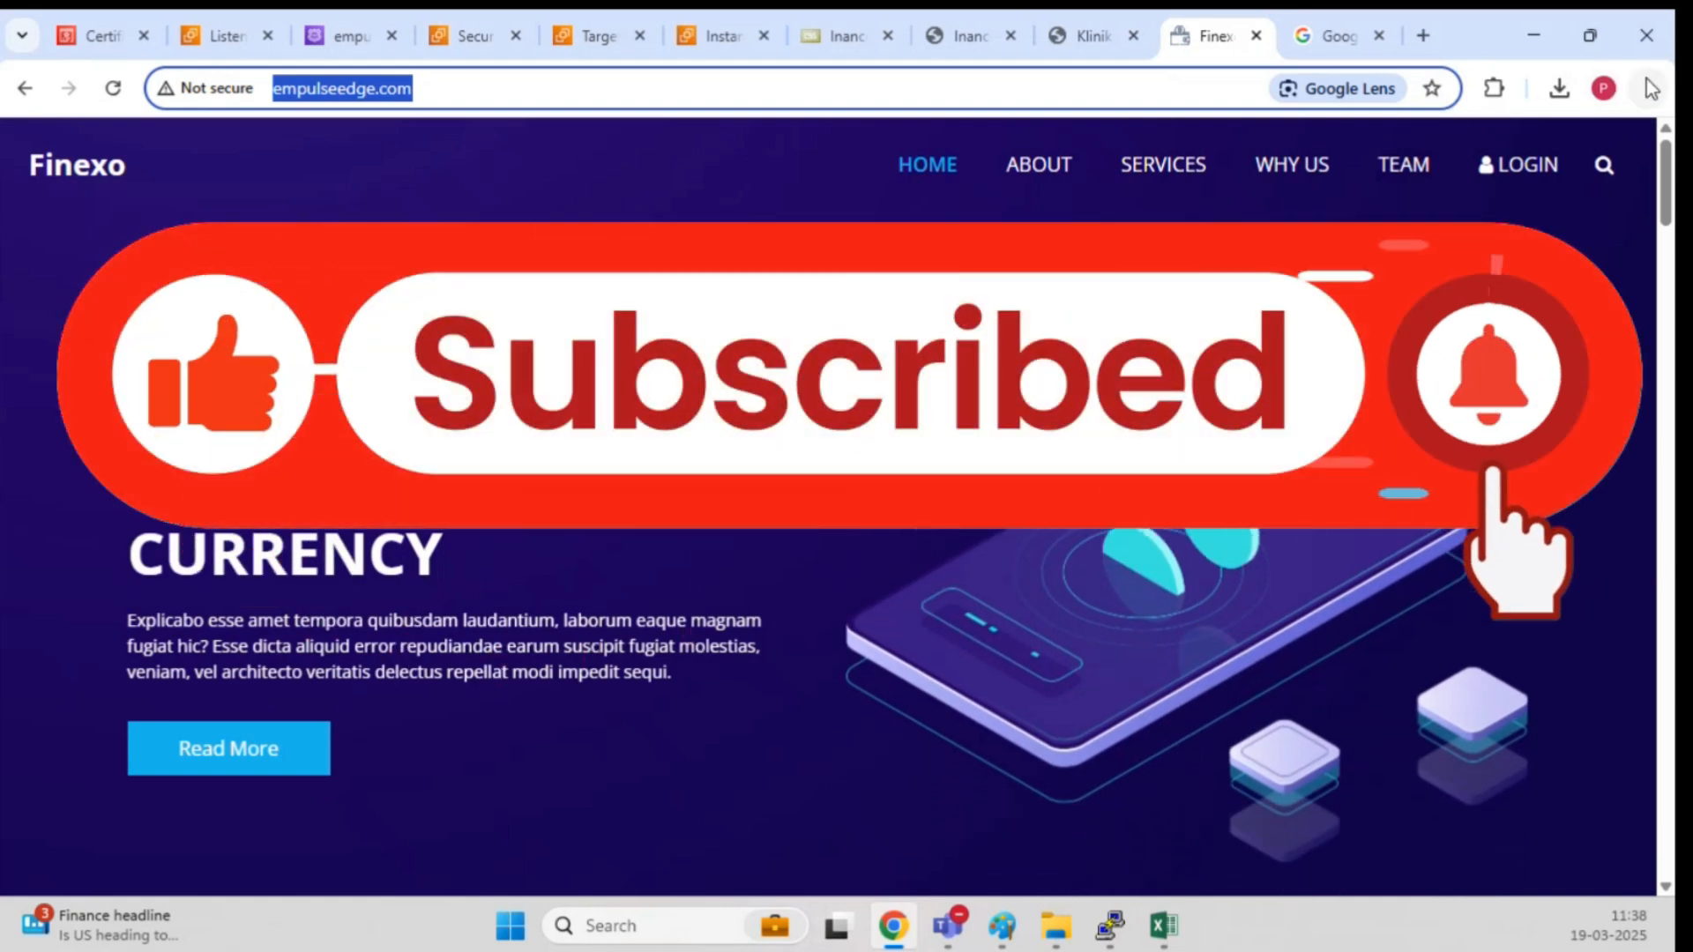
{"action": "left_click", "coordinate": [1645, 88]}
{"action": "left_click", "coordinate": [1358, 276]}
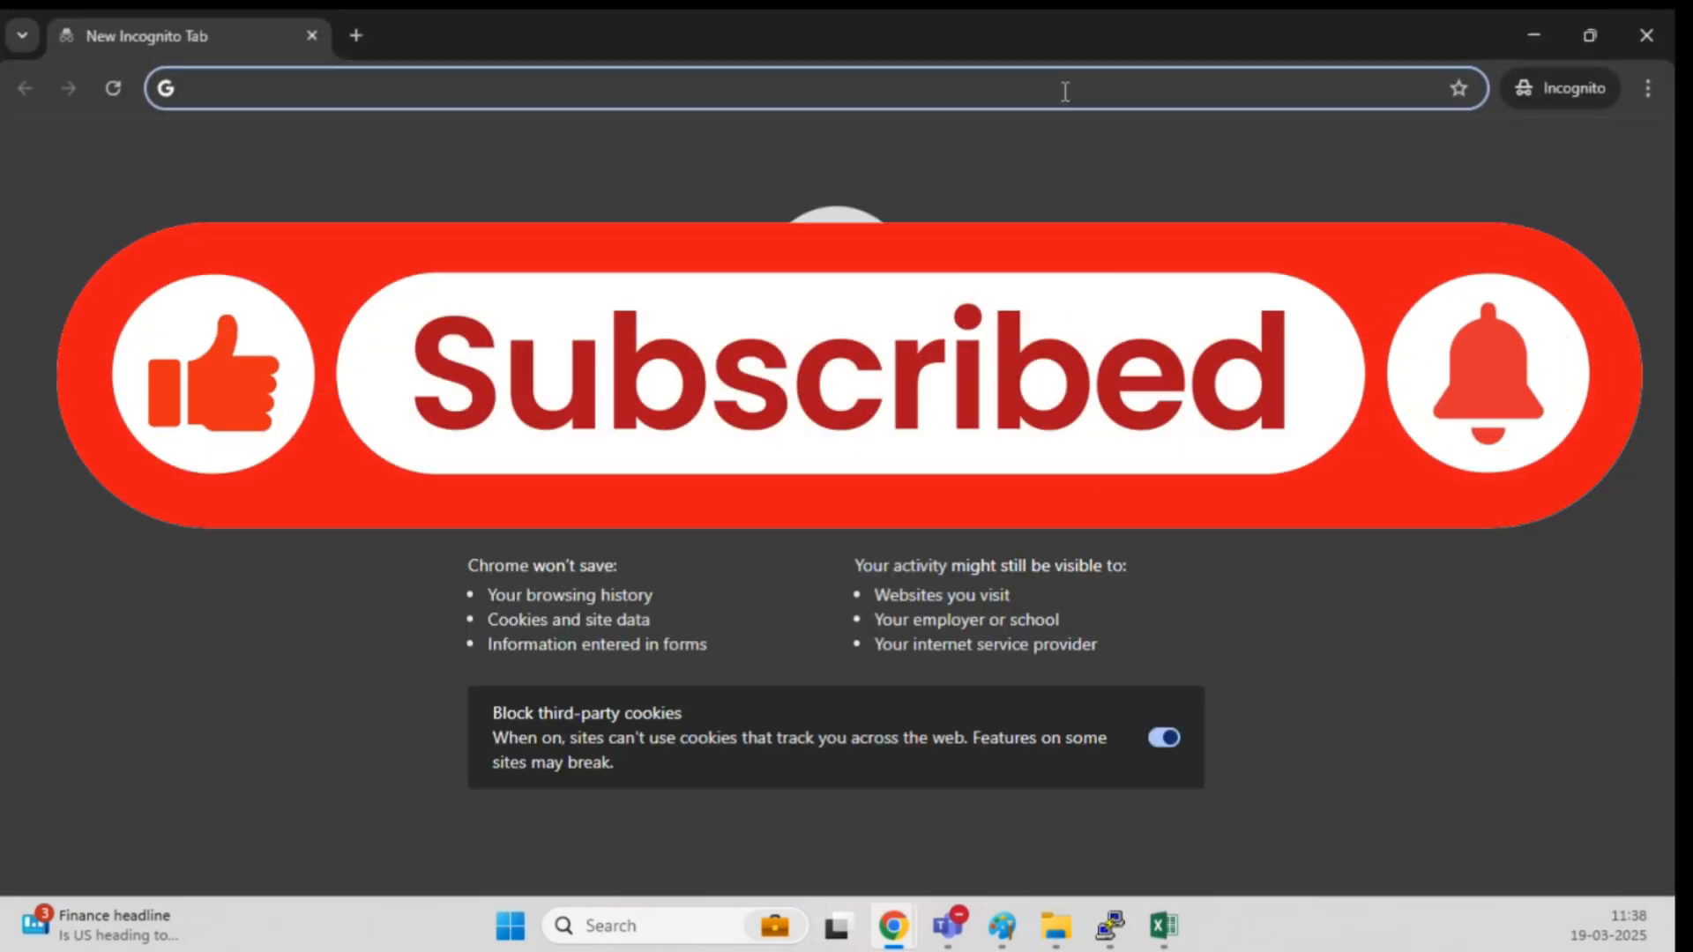
{"action": "key", "text": "ctrl+v"}
{"action": "key", "text": "Return"}
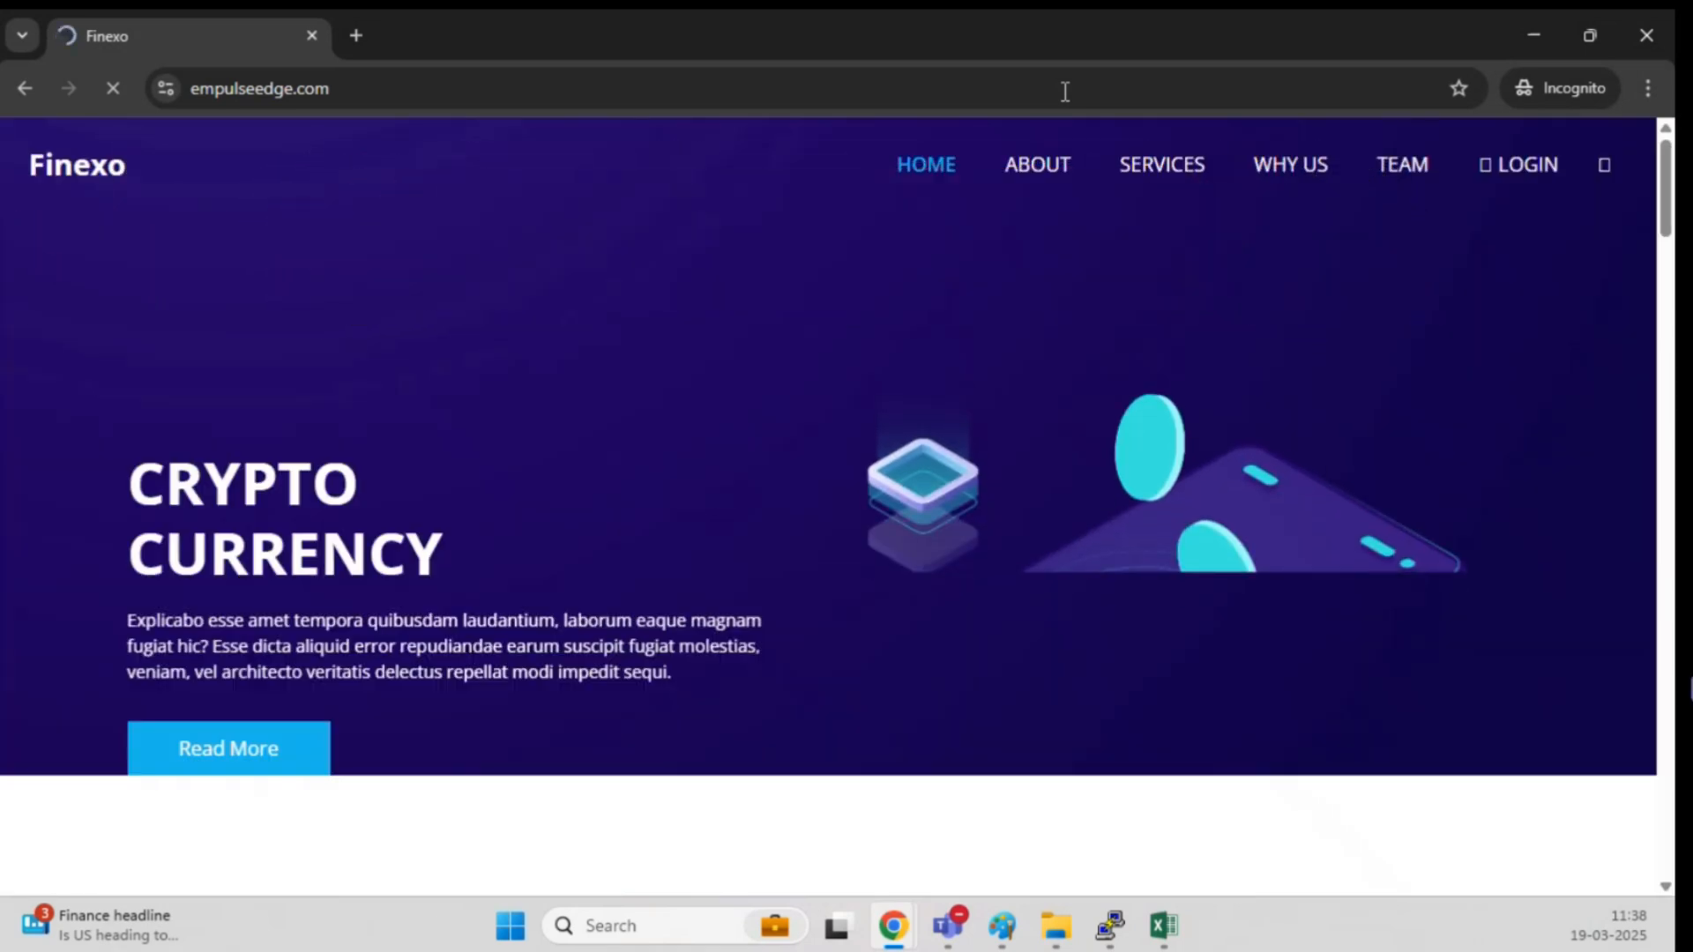
{"action": "left_click", "coordinate": [1065, 92]}
{"action": "key", "text": "Left"}
{"action": "key", "text": "Left"}
{"action": "key", "text": "Left"}
{"action": "key", "text": "Left"}
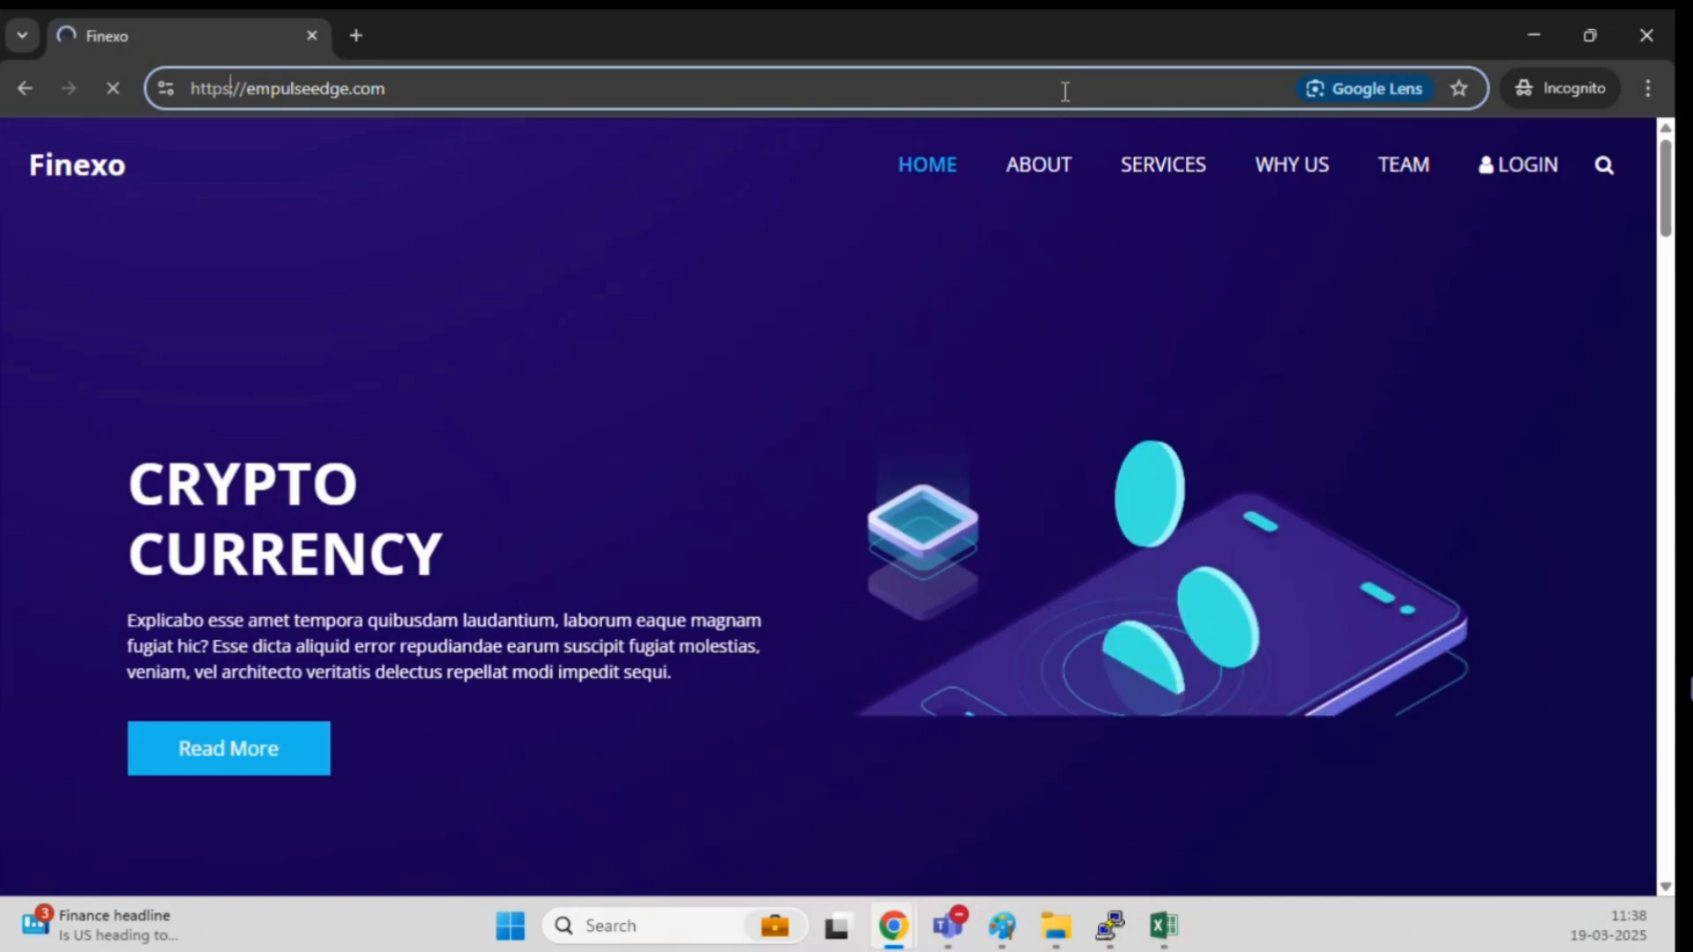
{"action": "key", "text": "BackSpace"}
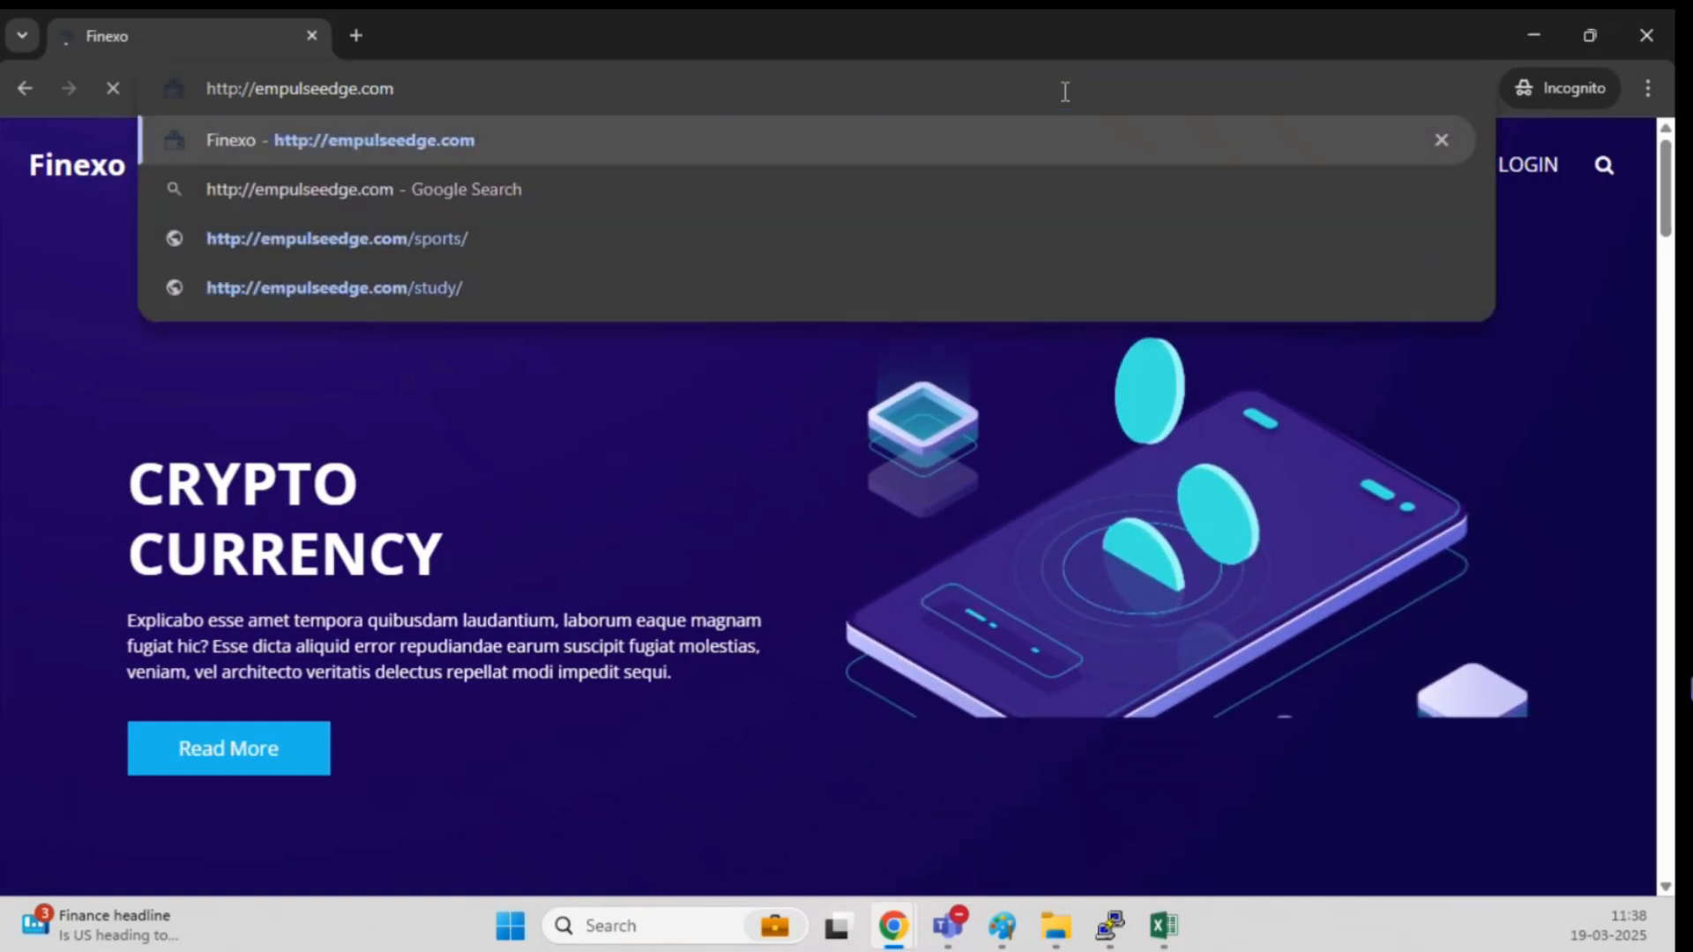
{"action": "key", "text": "Return"}
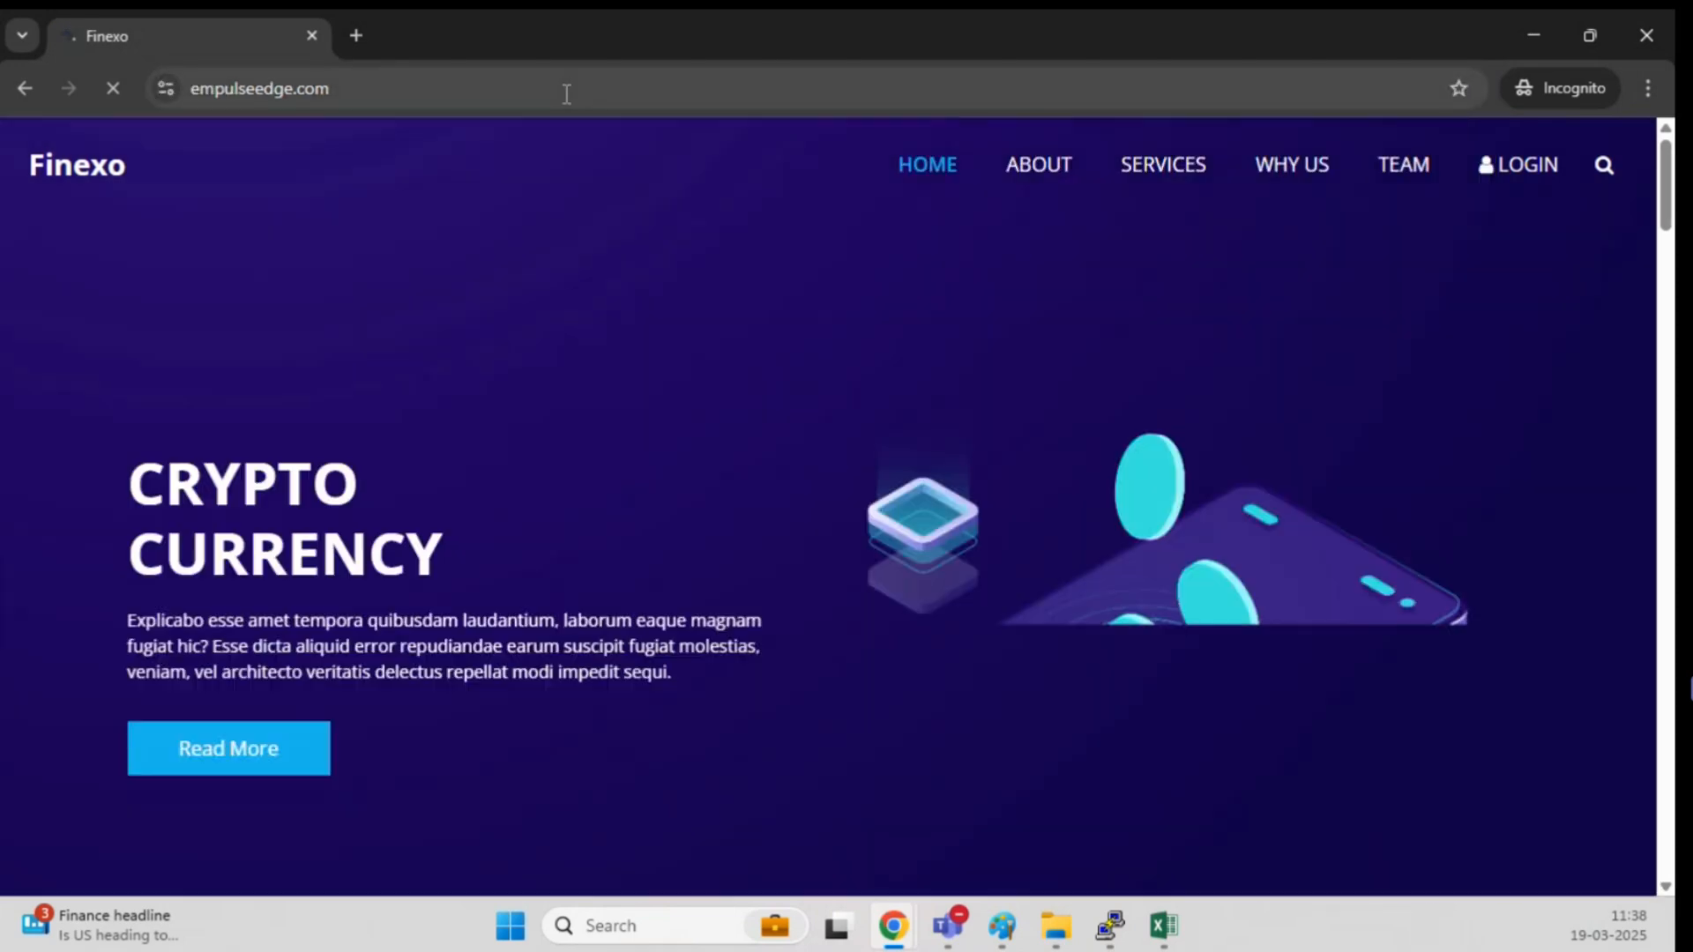
{"action": "left_click", "coordinate": [567, 93]}
{"action": "key", "text": "Left"}
{"action": "key", "text": "Left"}
{"action": "key", "text": "Left"}
{"action": "key", "text": "Left"}
{"action": "key", "text": "Left"}
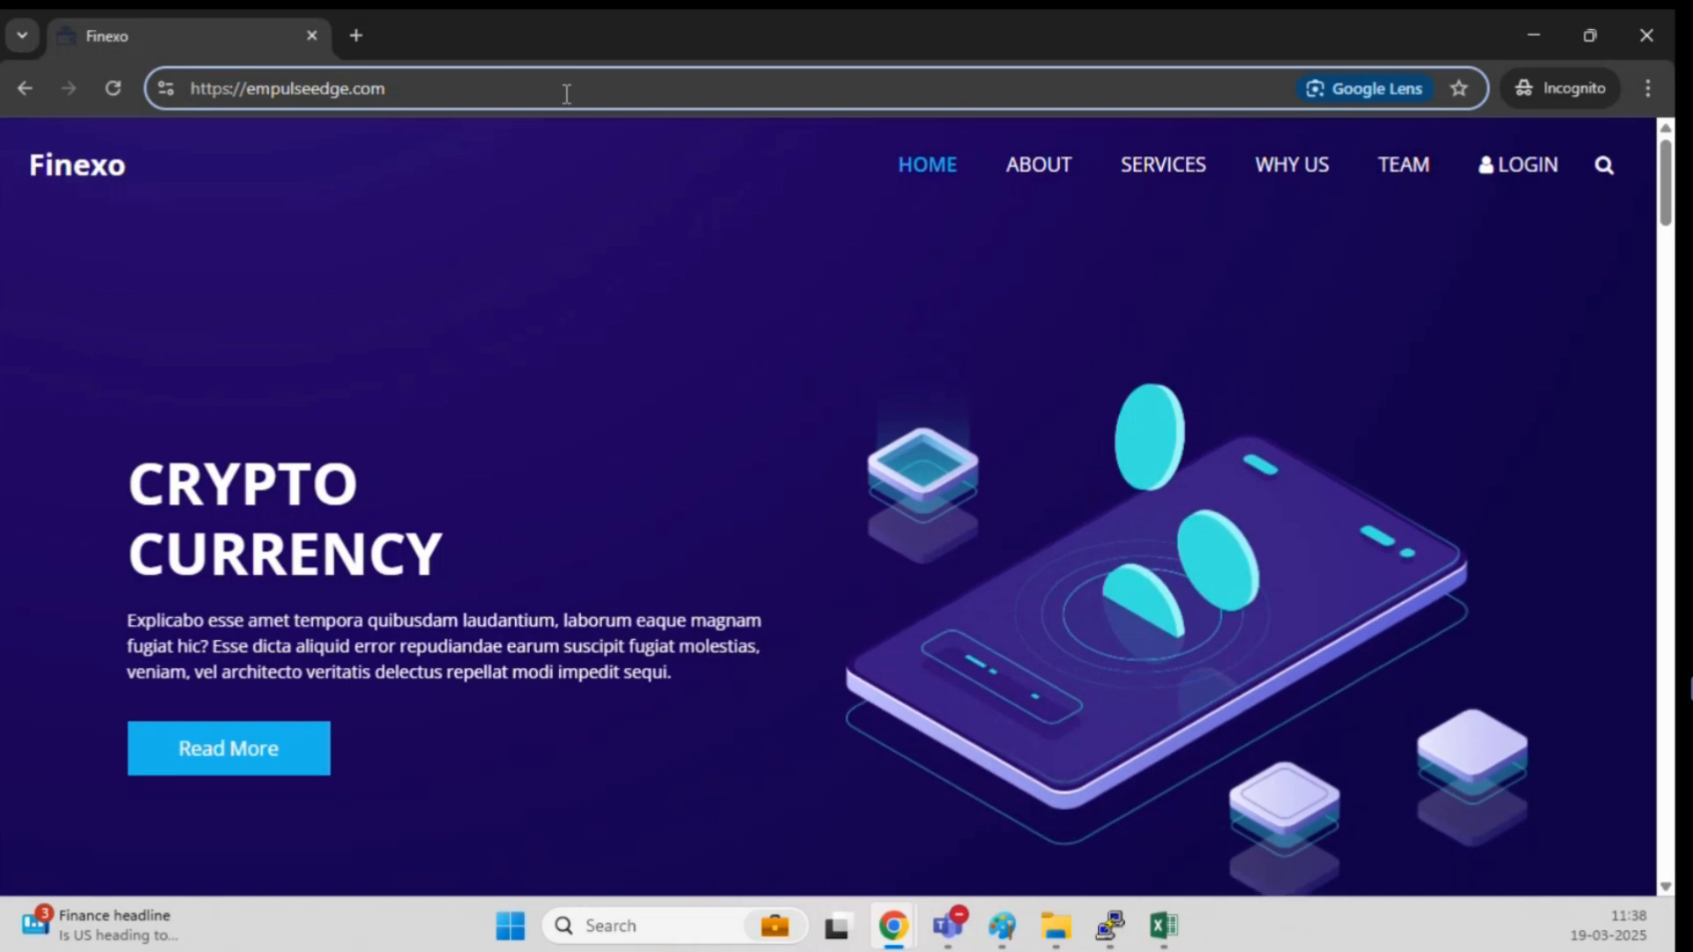
{"action": "left_click", "coordinate": [567, 93]}
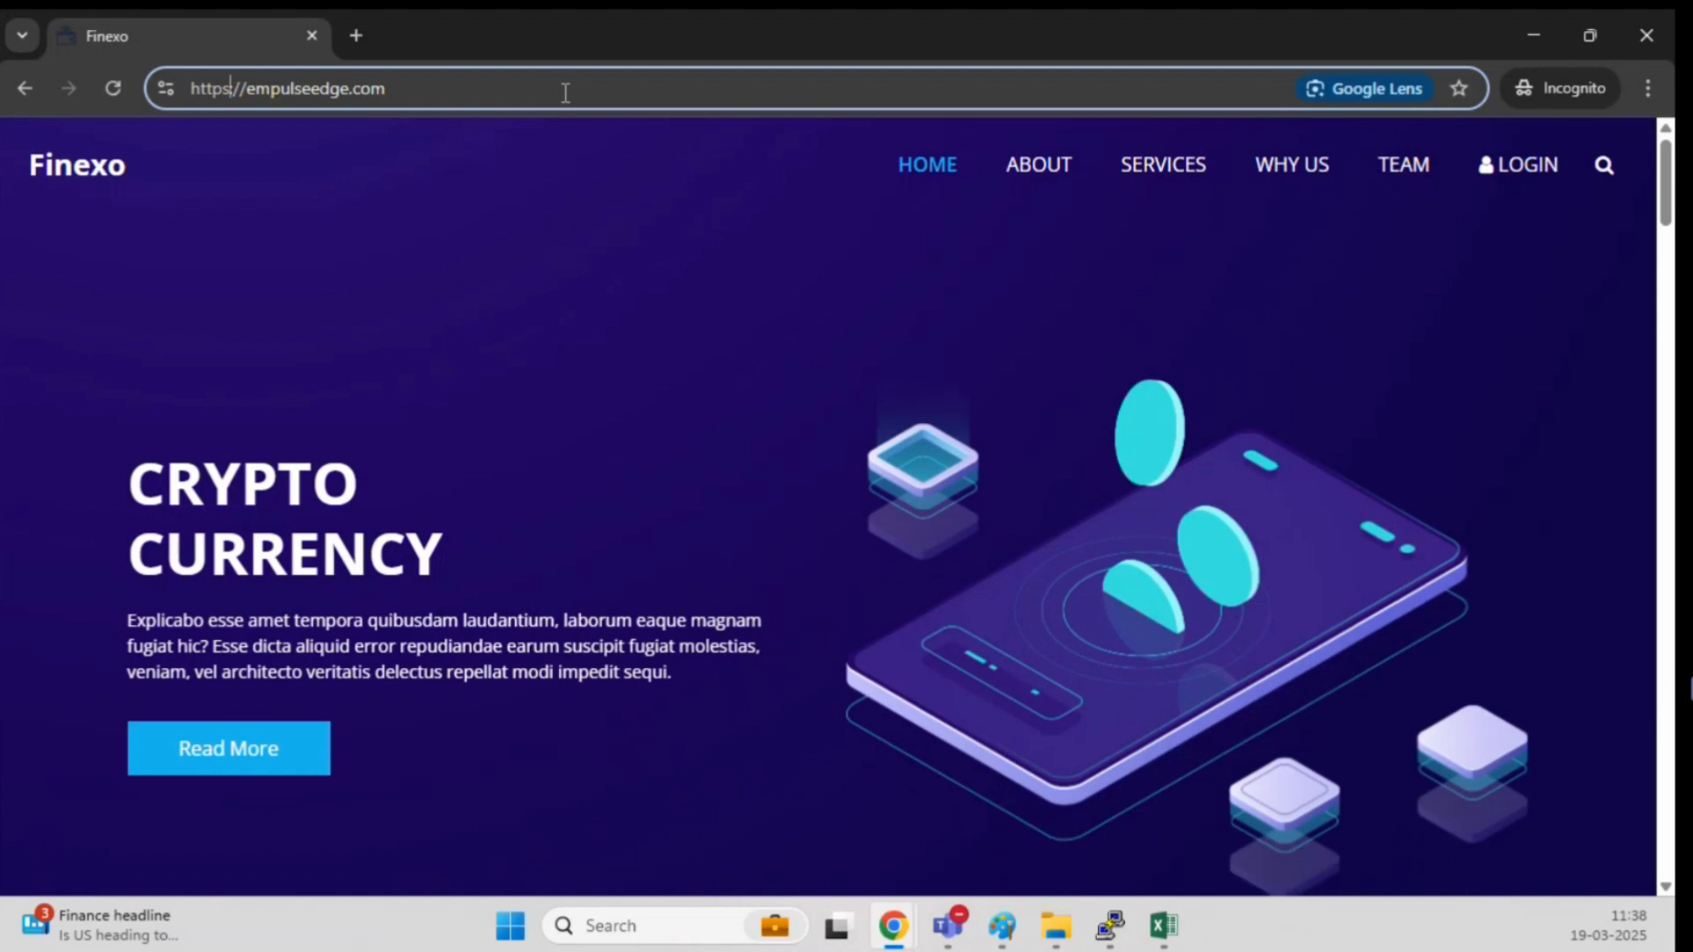
{"action": "key", "text": "BackSpace"}
{"action": "key", "text": "Return"}
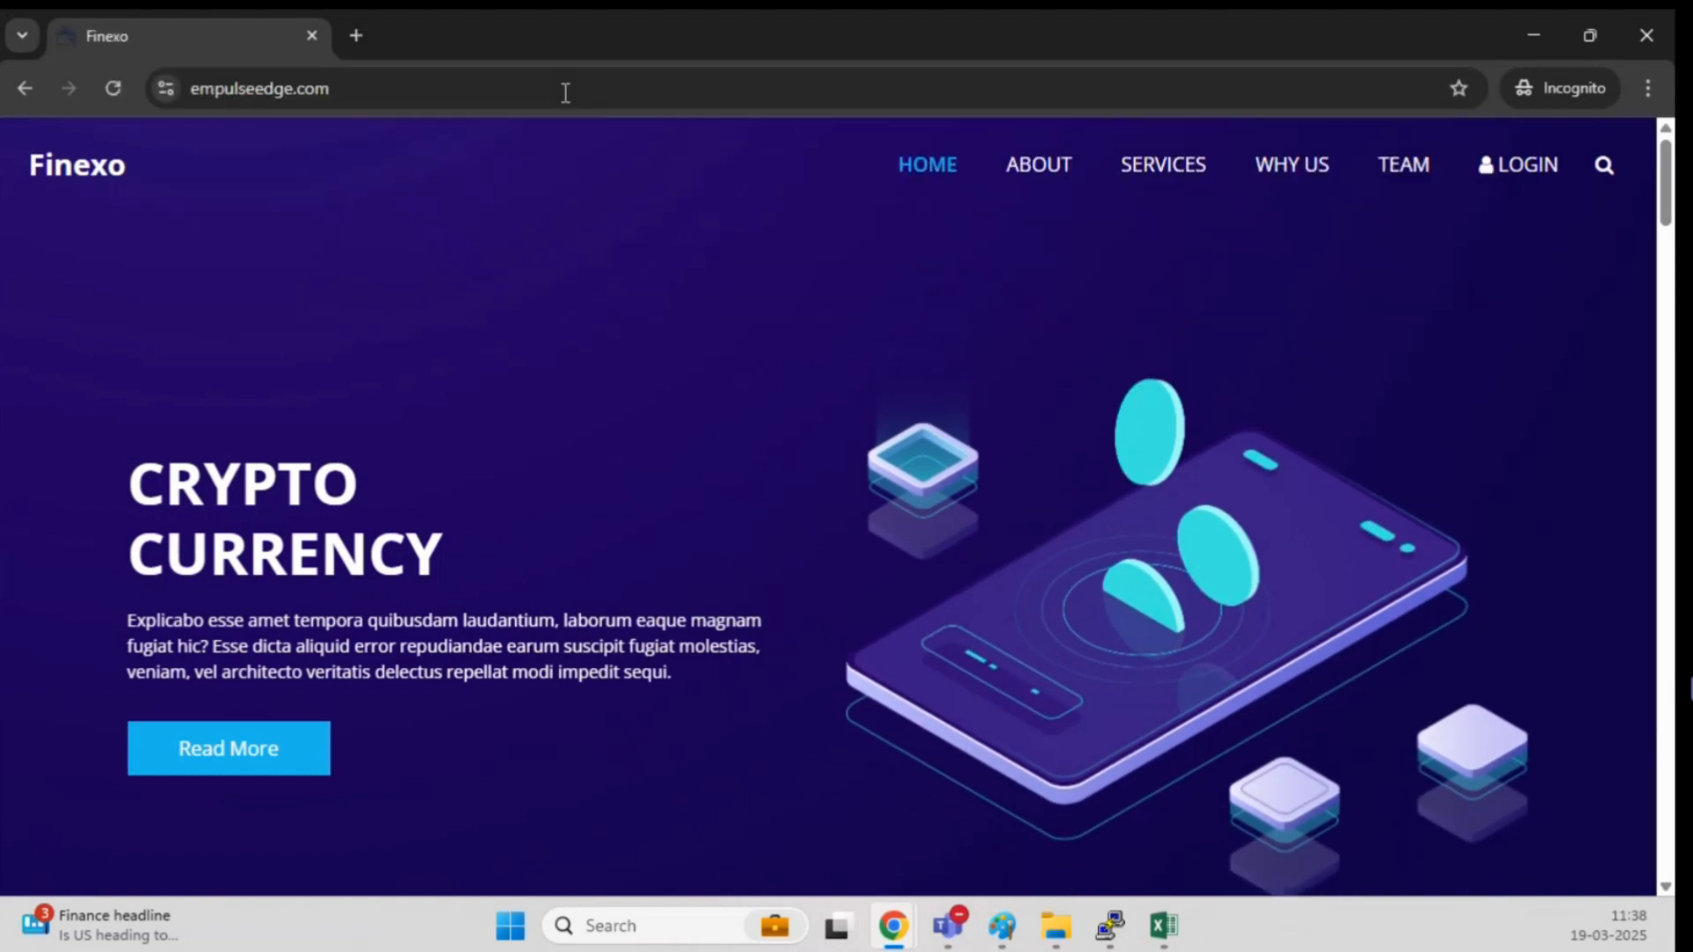
Step: Repeat the redirect test by changing the full https address back to http and loading it again
{"action": "left_click", "coordinate": [565, 92]}
{"action": "key", "text": "Left"}
{"action": "key", "text": "Left"}
{"action": "key", "text": "Left"}
{"action": "key", "text": "Left"}
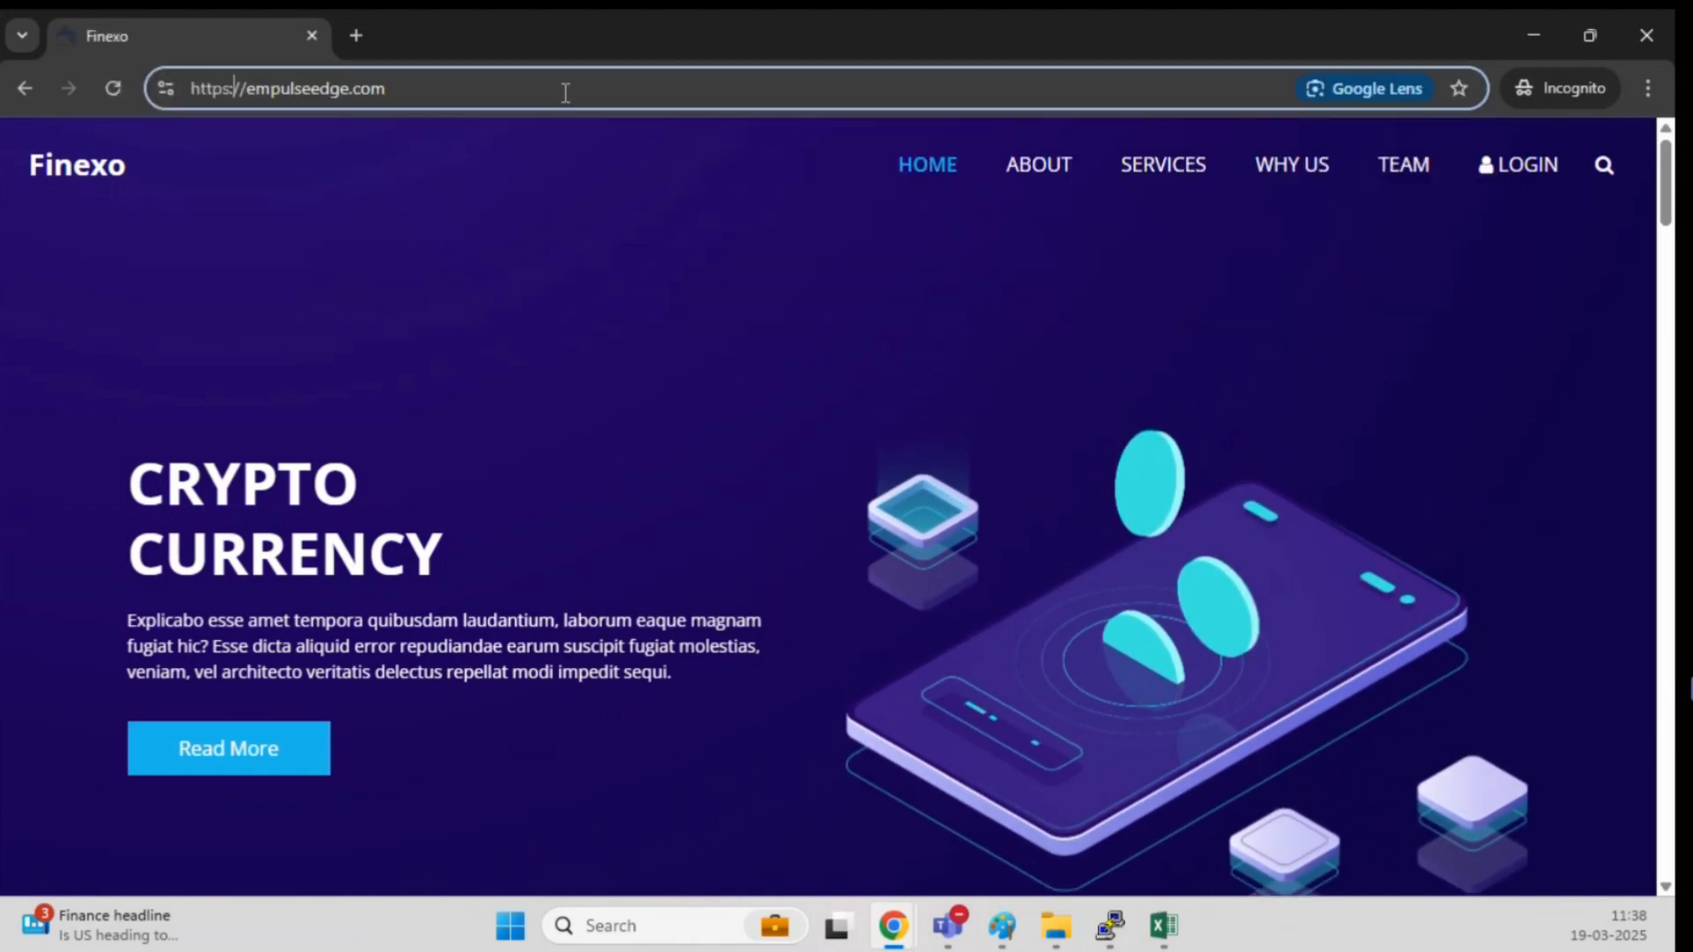
{"action": "key", "text": "BackSpace"}
{"action": "key", "text": "Return"}
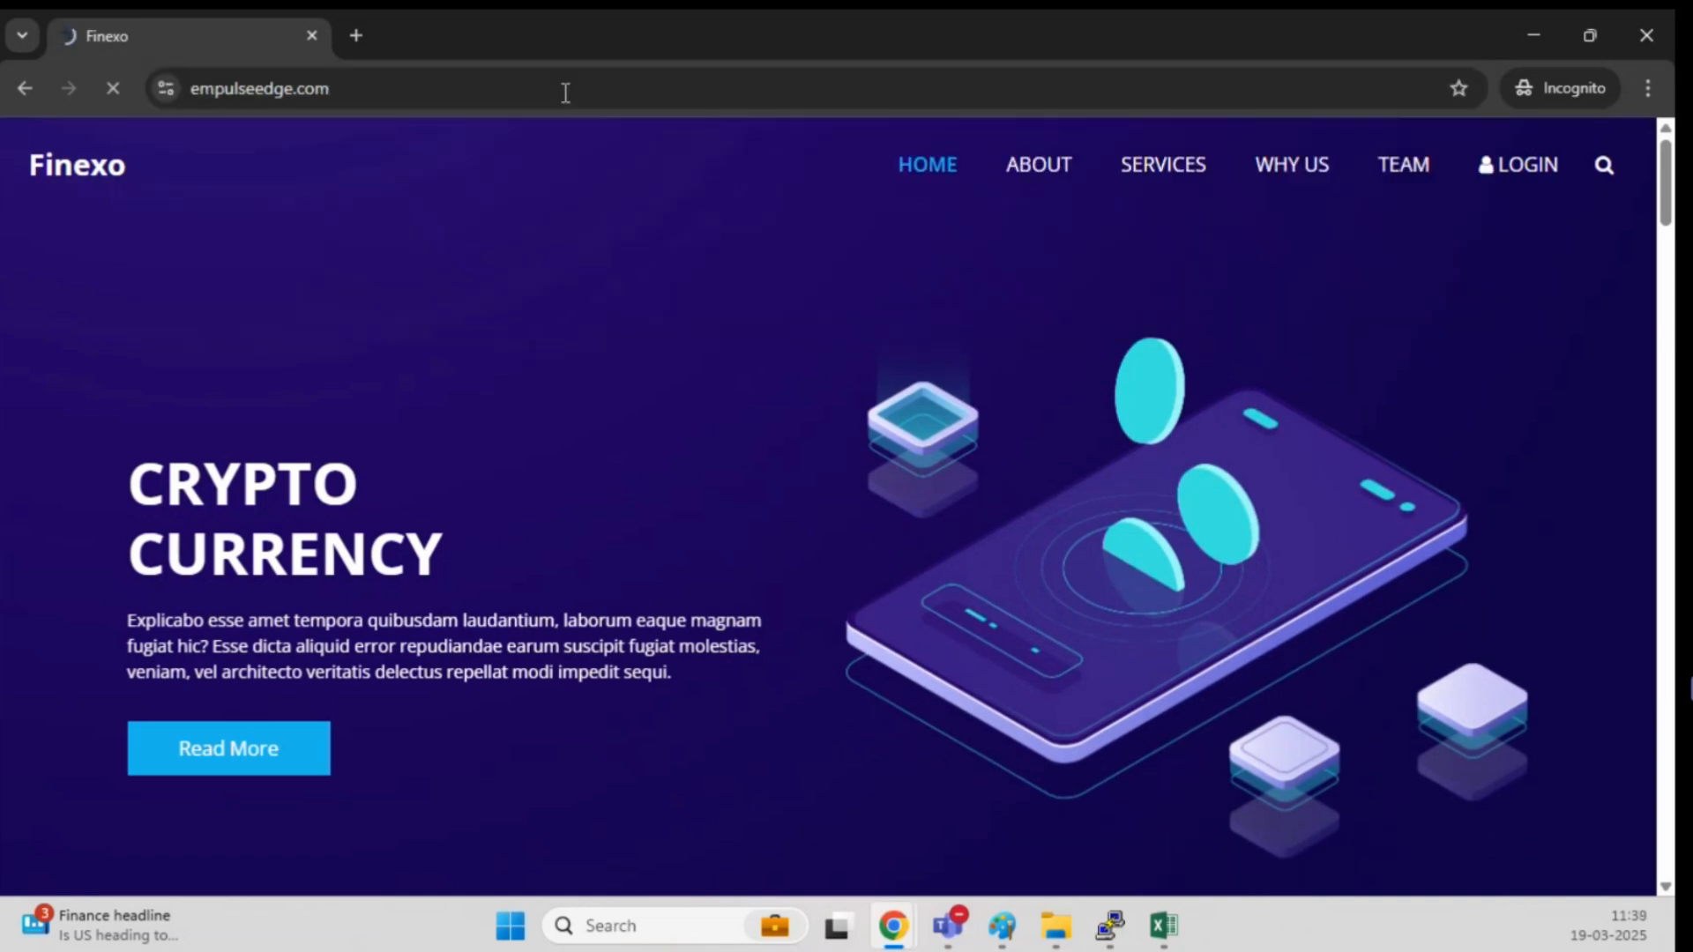
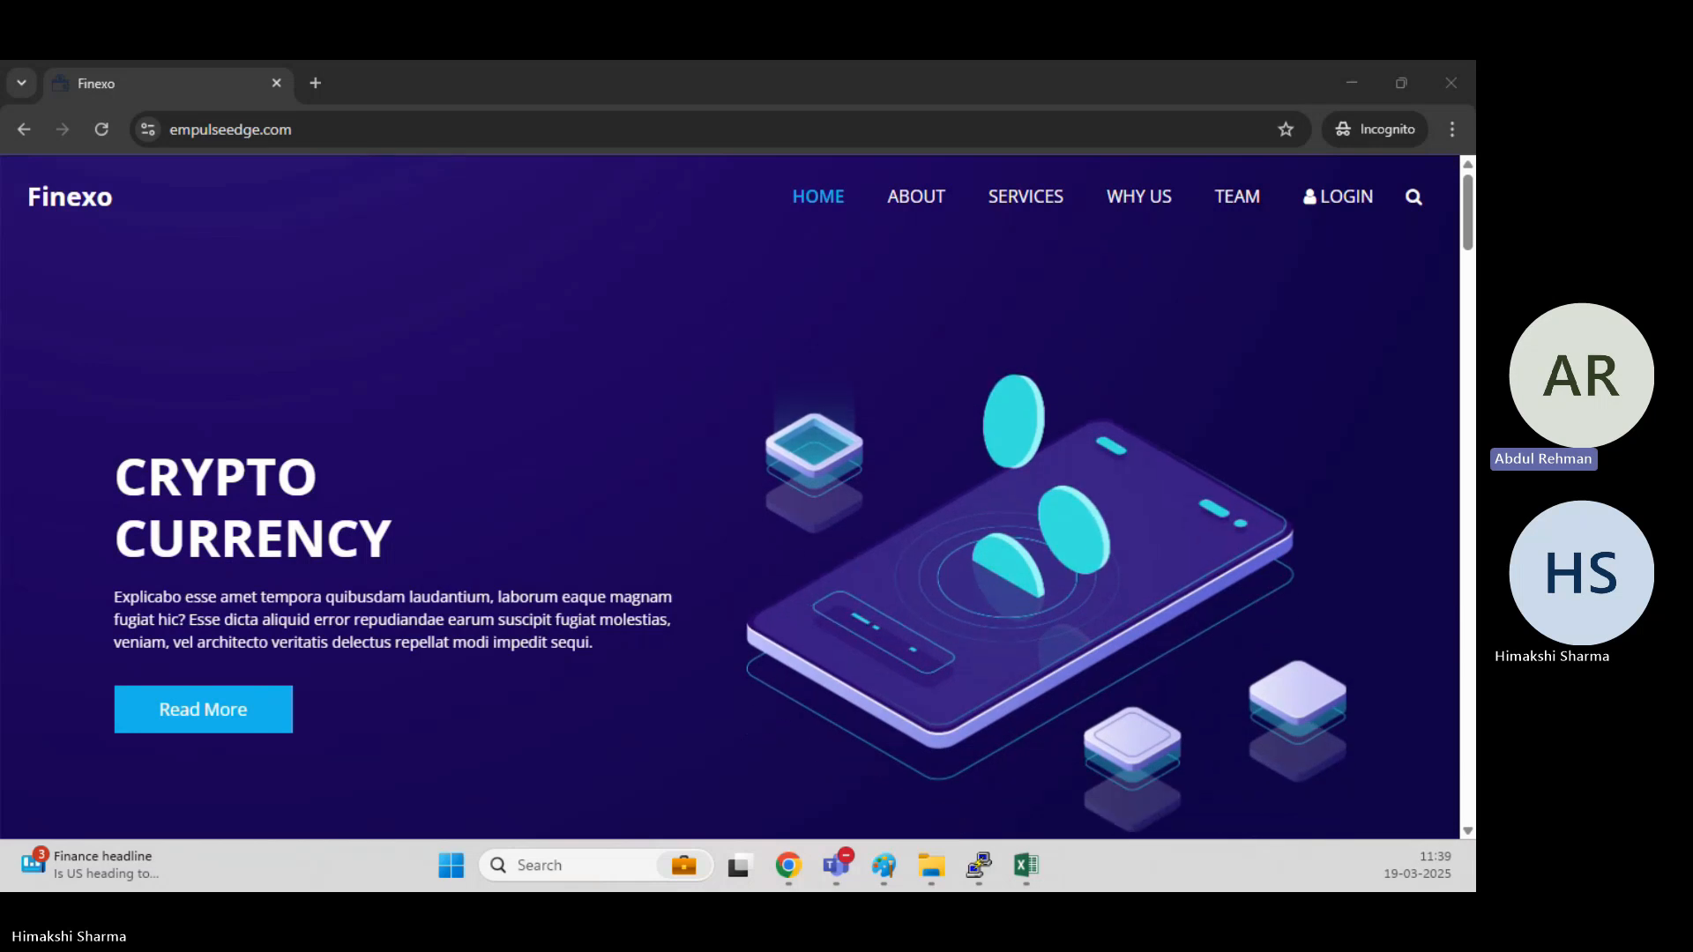
Step: Return to the Incognito window and reload empulseedge.com
{"action": "left_click", "coordinate": [788, 865]}
{"action": "left_click", "coordinate": [855, 737]}
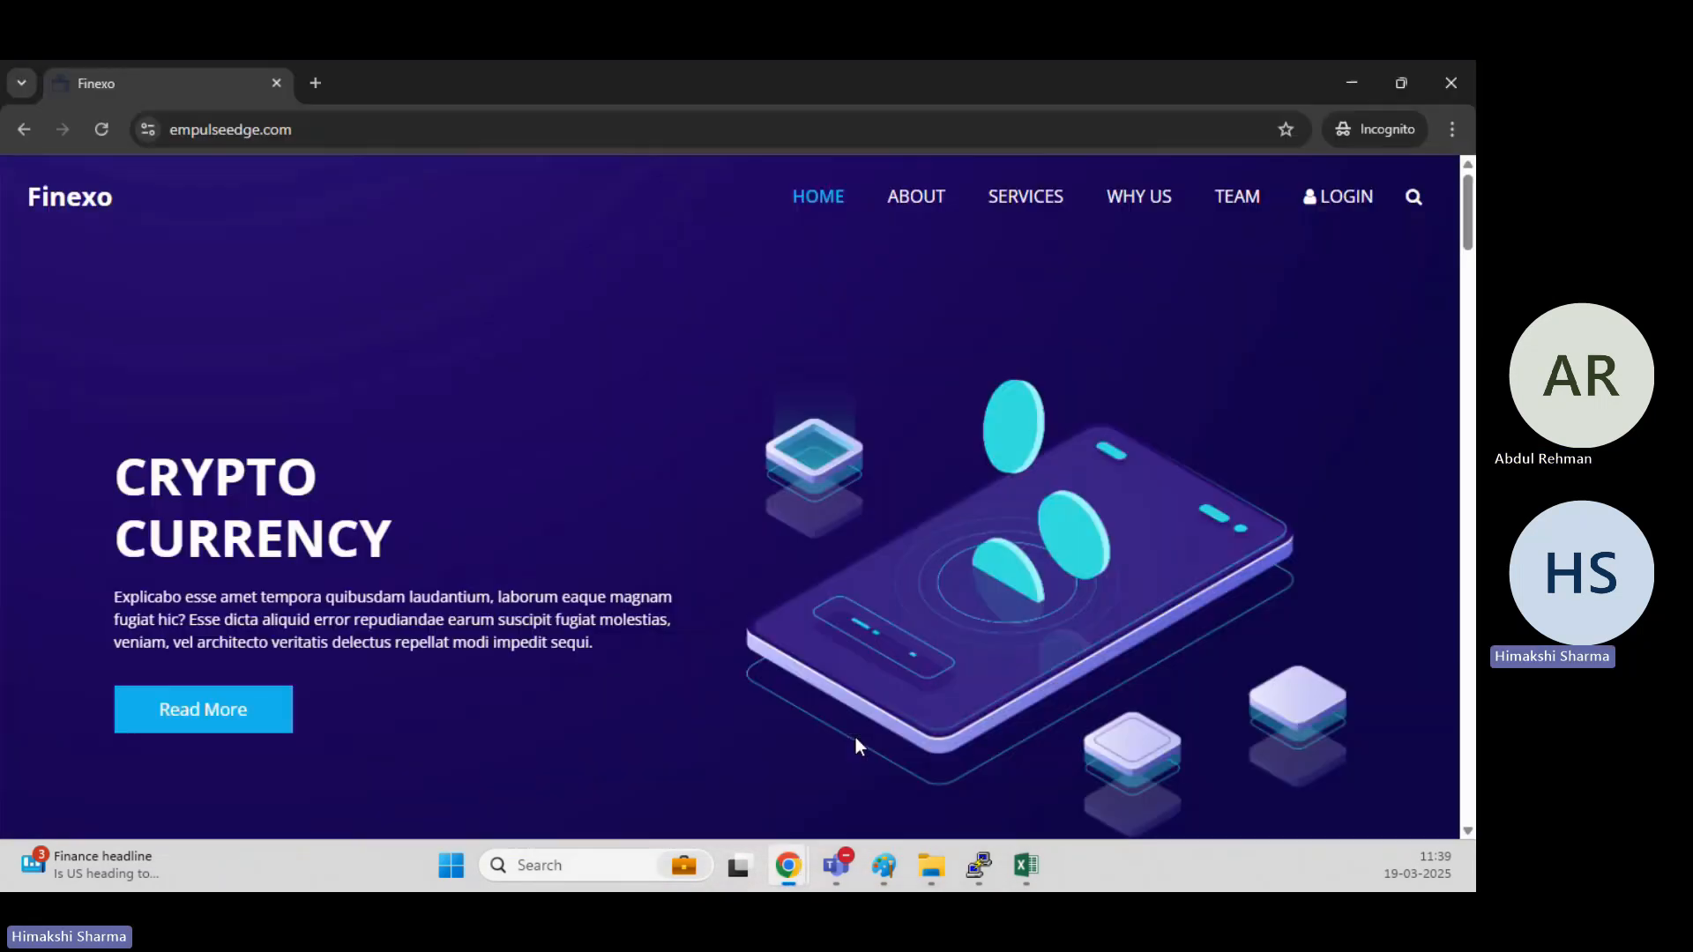
{"action": "left_click", "coordinate": [578, 140]}
{"action": "key", "text": "Return"}
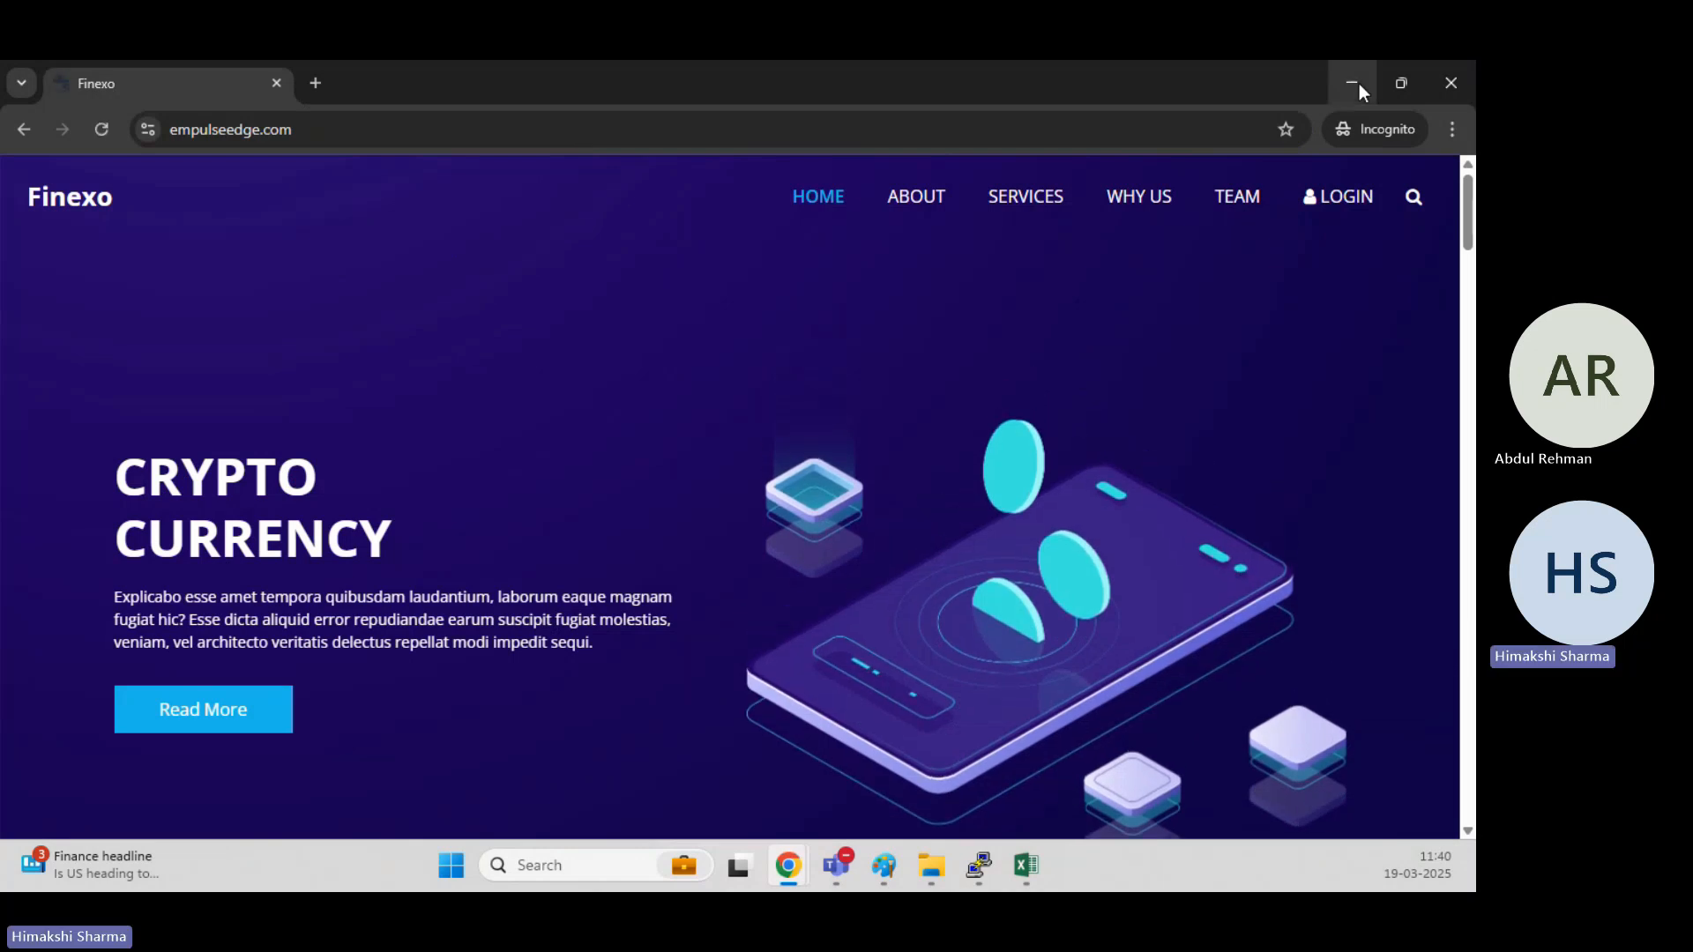
Step: Switch to the HTTP:80 listener page in the AWS console, and return to the Incognito window
{"action": "left_click", "coordinate": [1352, 83]}
{"action": "mouse_move", "coordinate": [910, 854]}
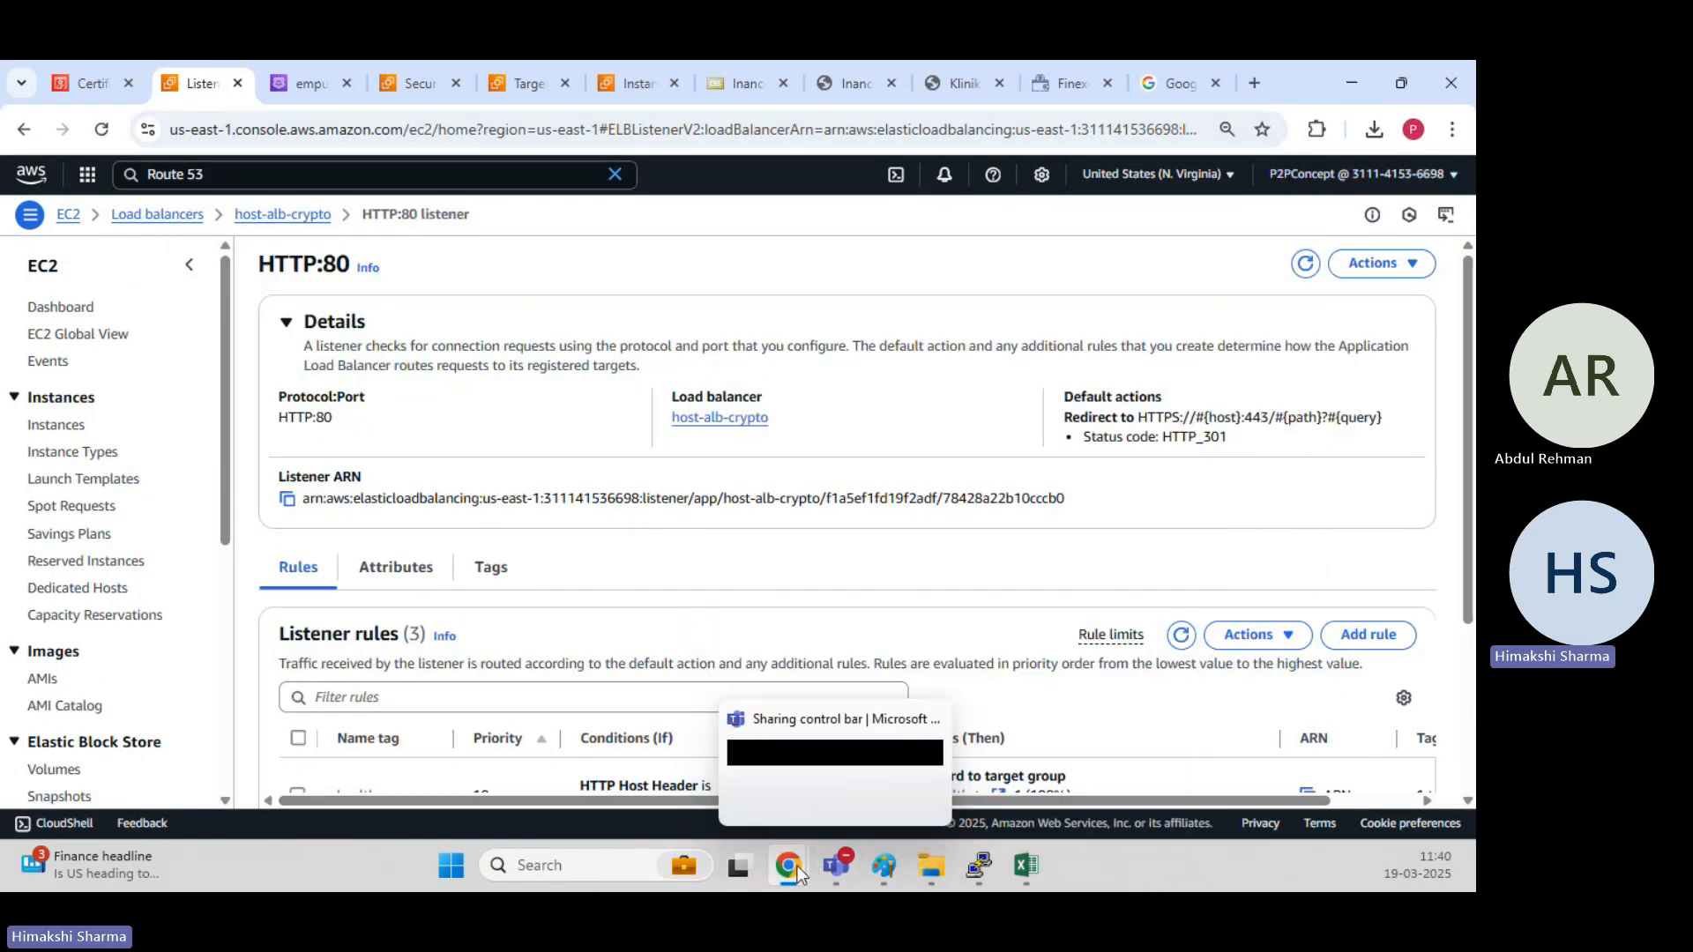
{"action": "mouse_move", "coordinate": [795, 865]}
{"action": "left_click", "coordinate": [907, 709]}
Step: Try to load the health.empulseedge.com subdomain in the Incognito window
{"action": "left_click", "coordinate": [479, 128]}
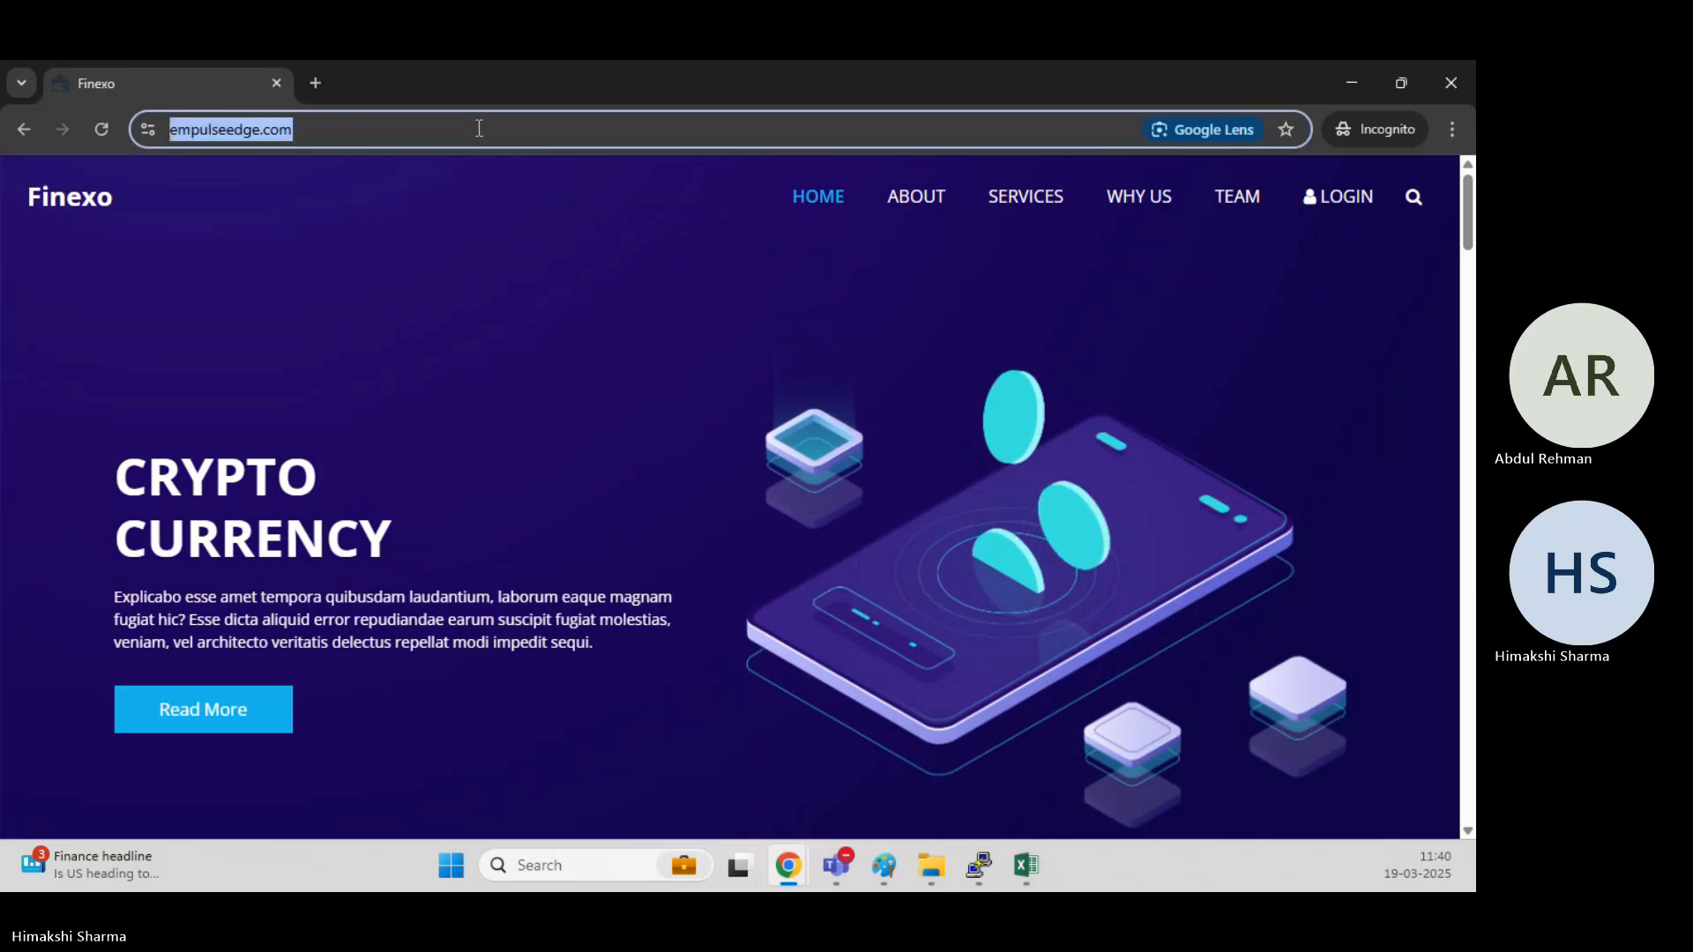
{"action": "key", "text": "BackSpace"}
{"action": "key", "text": "BackSpace"}
{"action": "key", "text": "BackSpace"}
{"action": "key", "text": "BackSpace"}
{"action": "key", "text": "BackSpace"}
{"action": "key", "text": "BackSpace"}
{"action": "key", "text": "BackSpace"}
{"action": "key", "text": "BackSpace"}
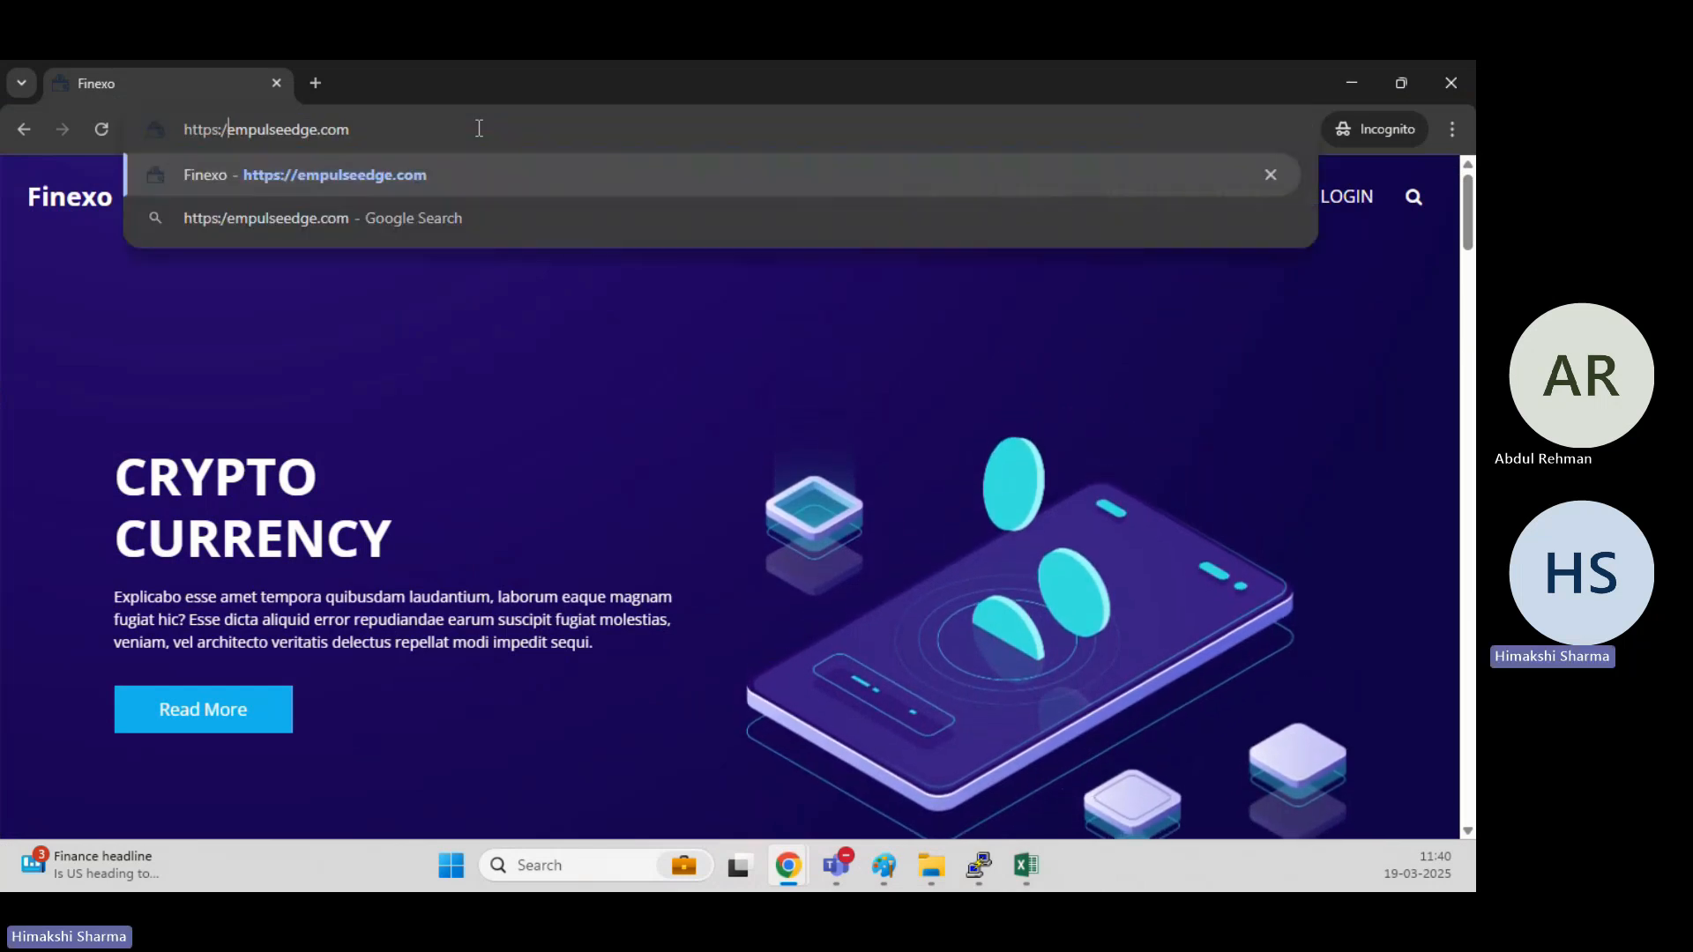
{"action": "type", "text": "health."}
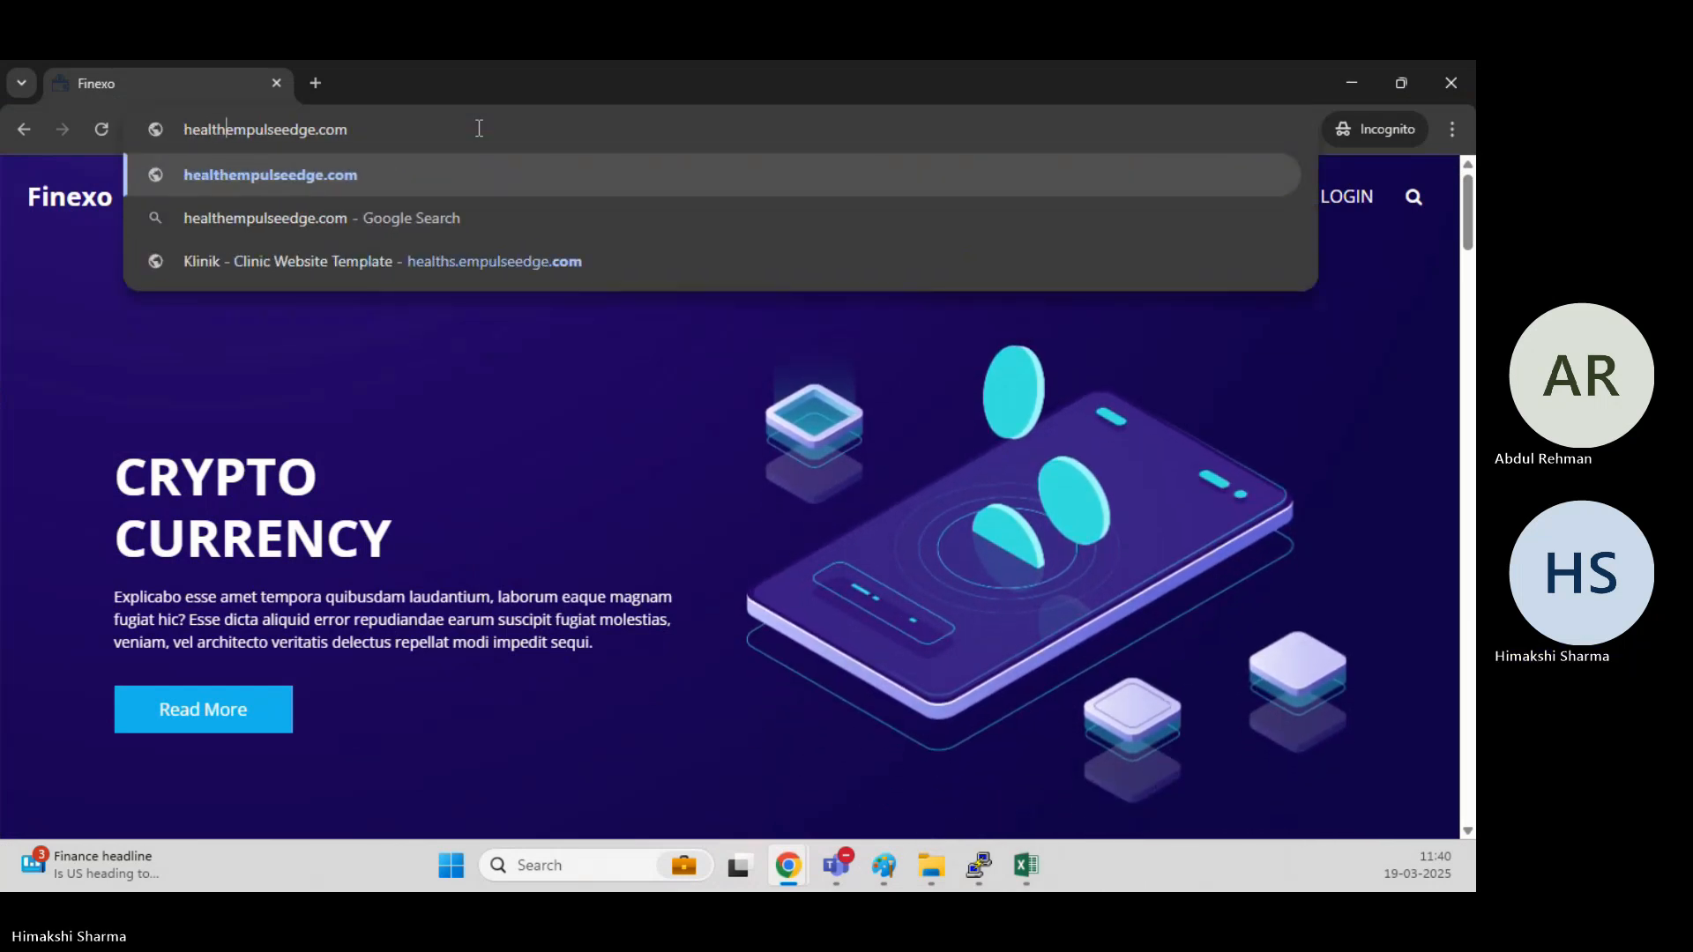
{"action": "key", "text": "Return"}
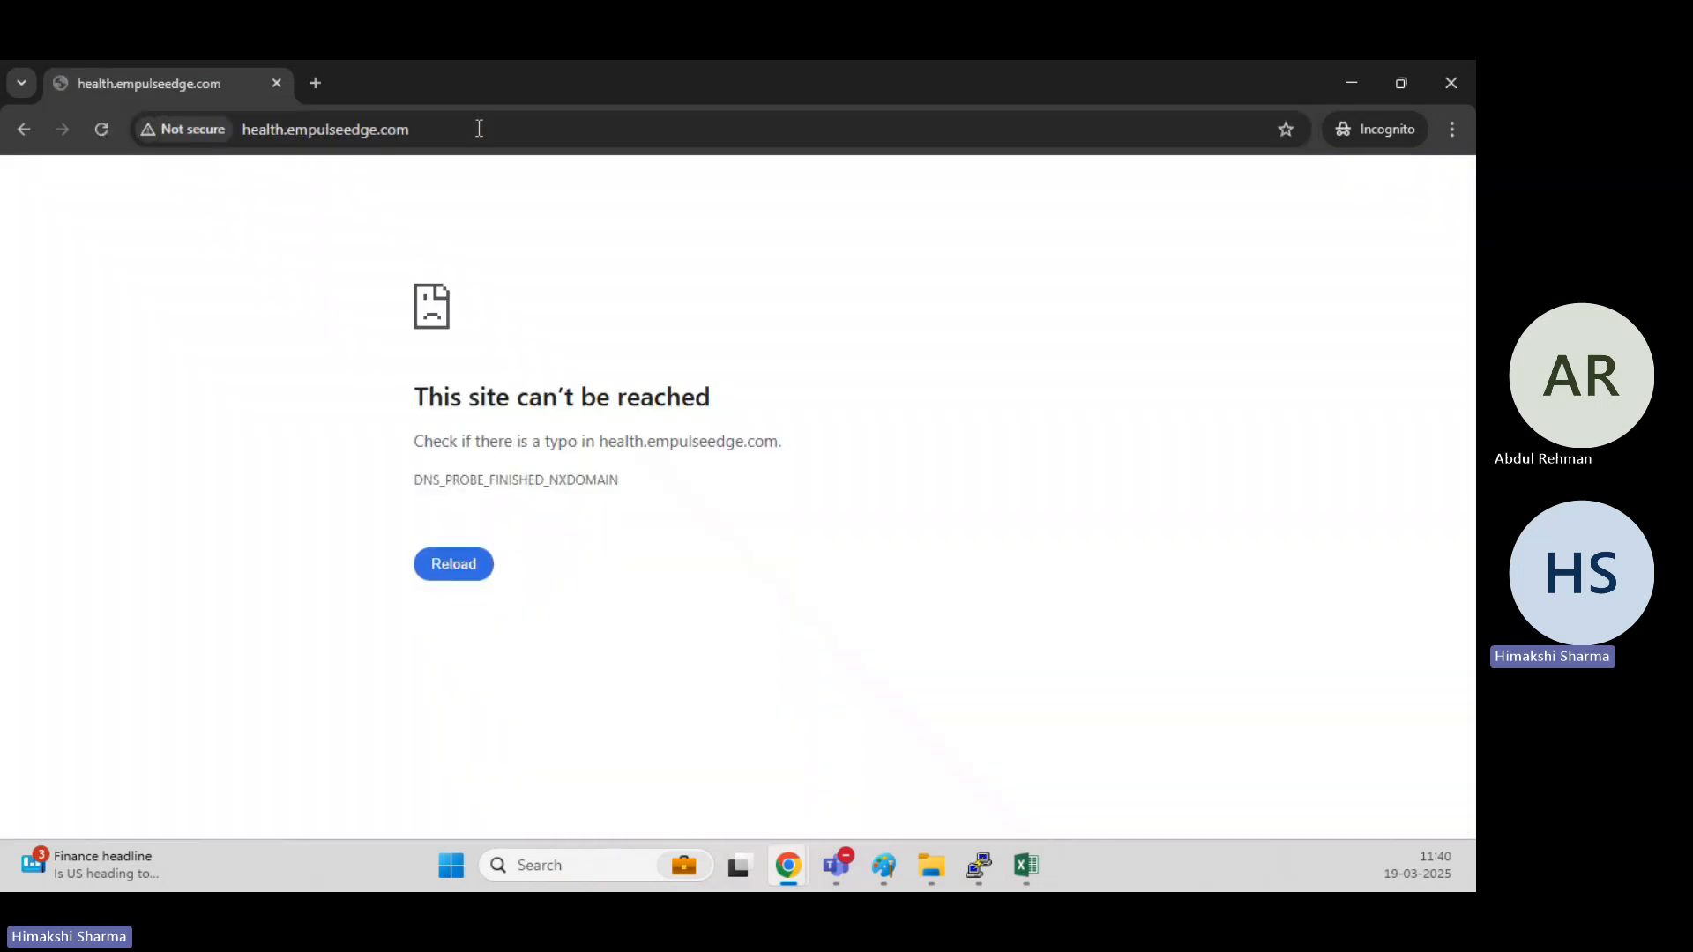
Step: Try health.empulseedge.com over plain http by removing the s from https, requesting it twice
{"action": "left_click", "coordinate": [479, 129]}
{"action": "key", "text": "Left"}
{"action": "key", "text": "Left"}
{"action": "key", "text": "Left"}
{"action": "key", "text": "Left"}
{"action": "key", "text": "BackSpace"}
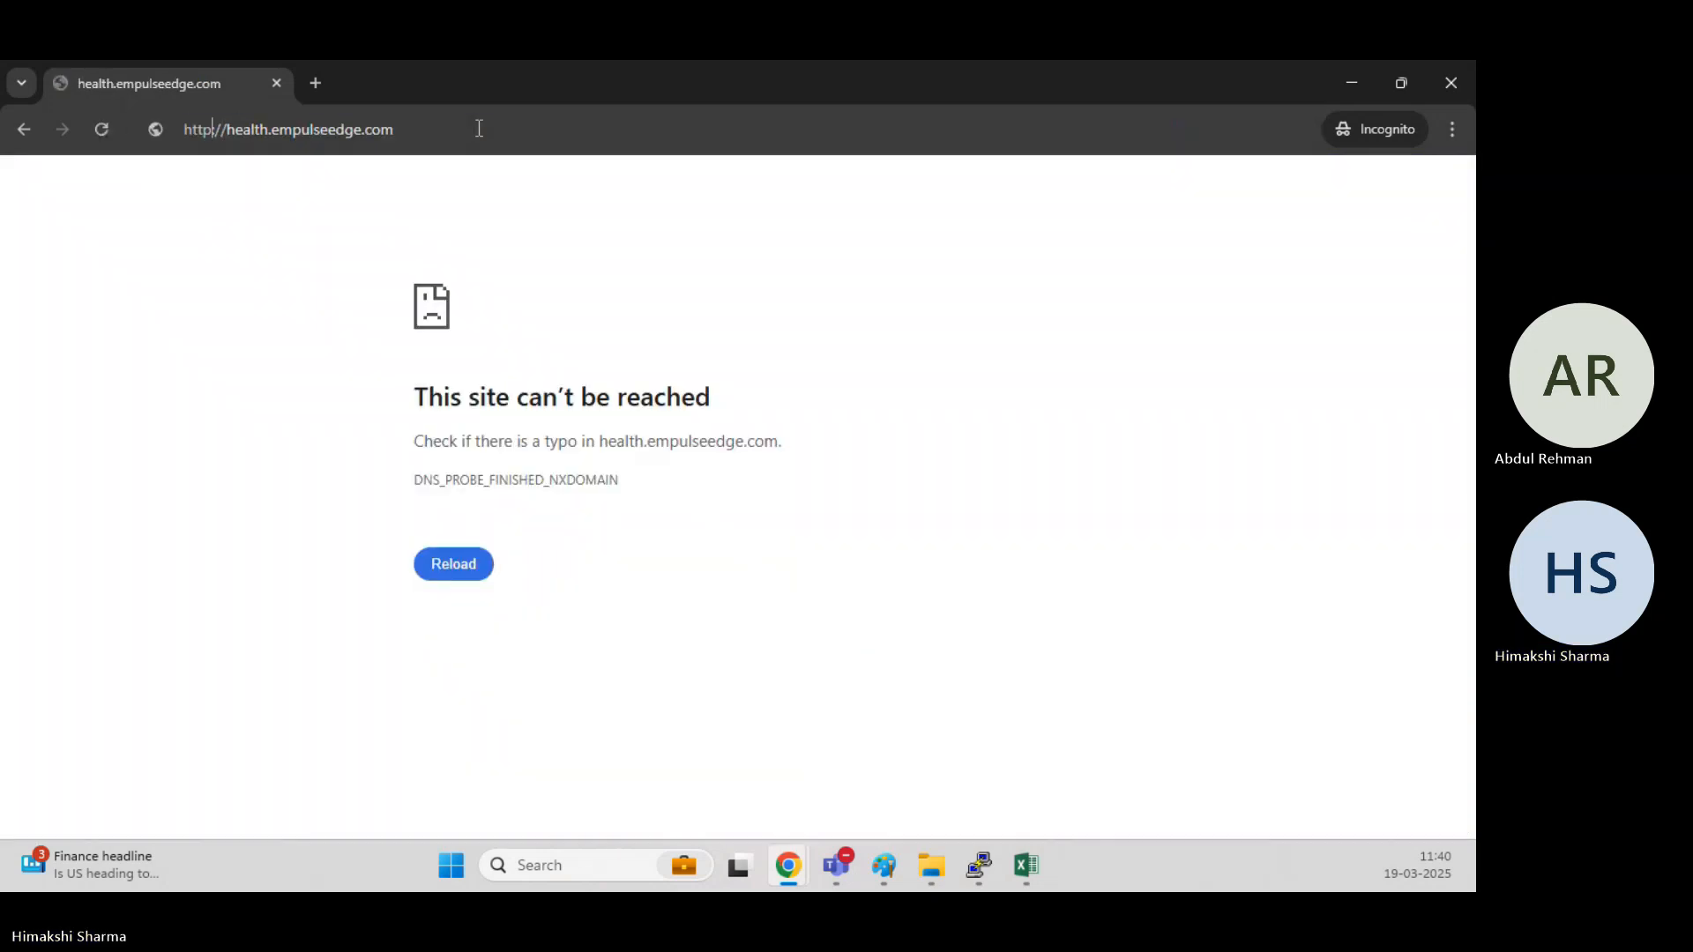
{"action": "key", "text": "Return"}
{"action": "left_click", "coordinate": [479, 129]}
{"action": "key", "text": "Left"}
{"action": "key", "text": "BackSpace"}
{"action": "key", "text": "Return"}
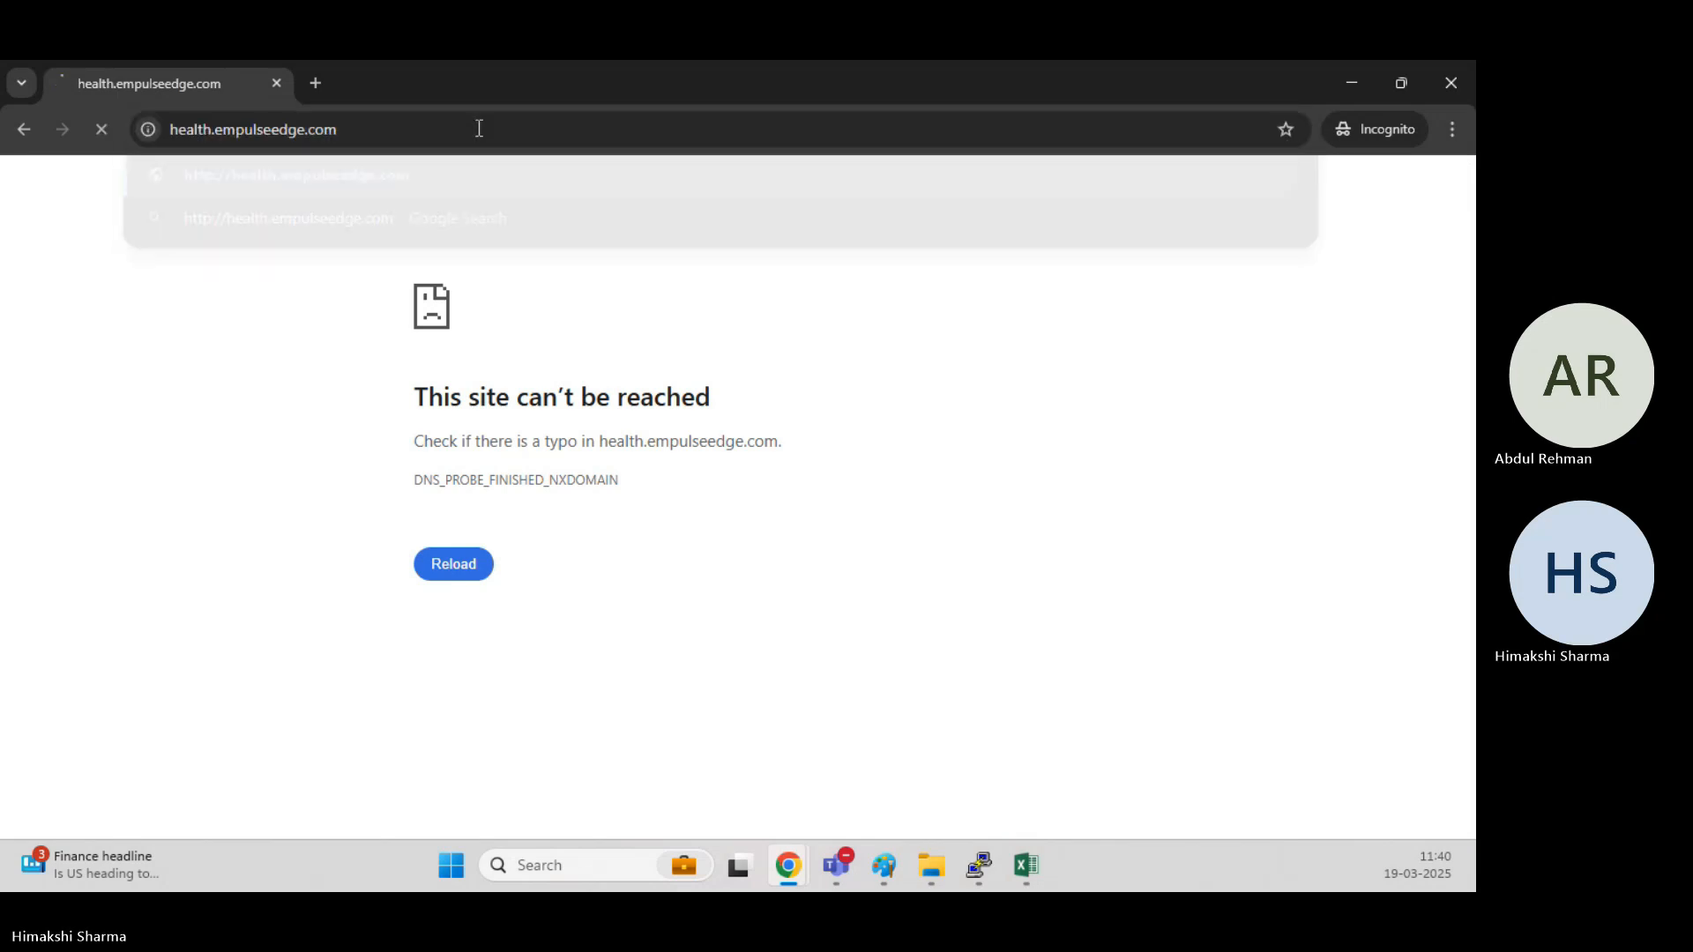
{"action": "left_click", "coordinate": [479, 129]}
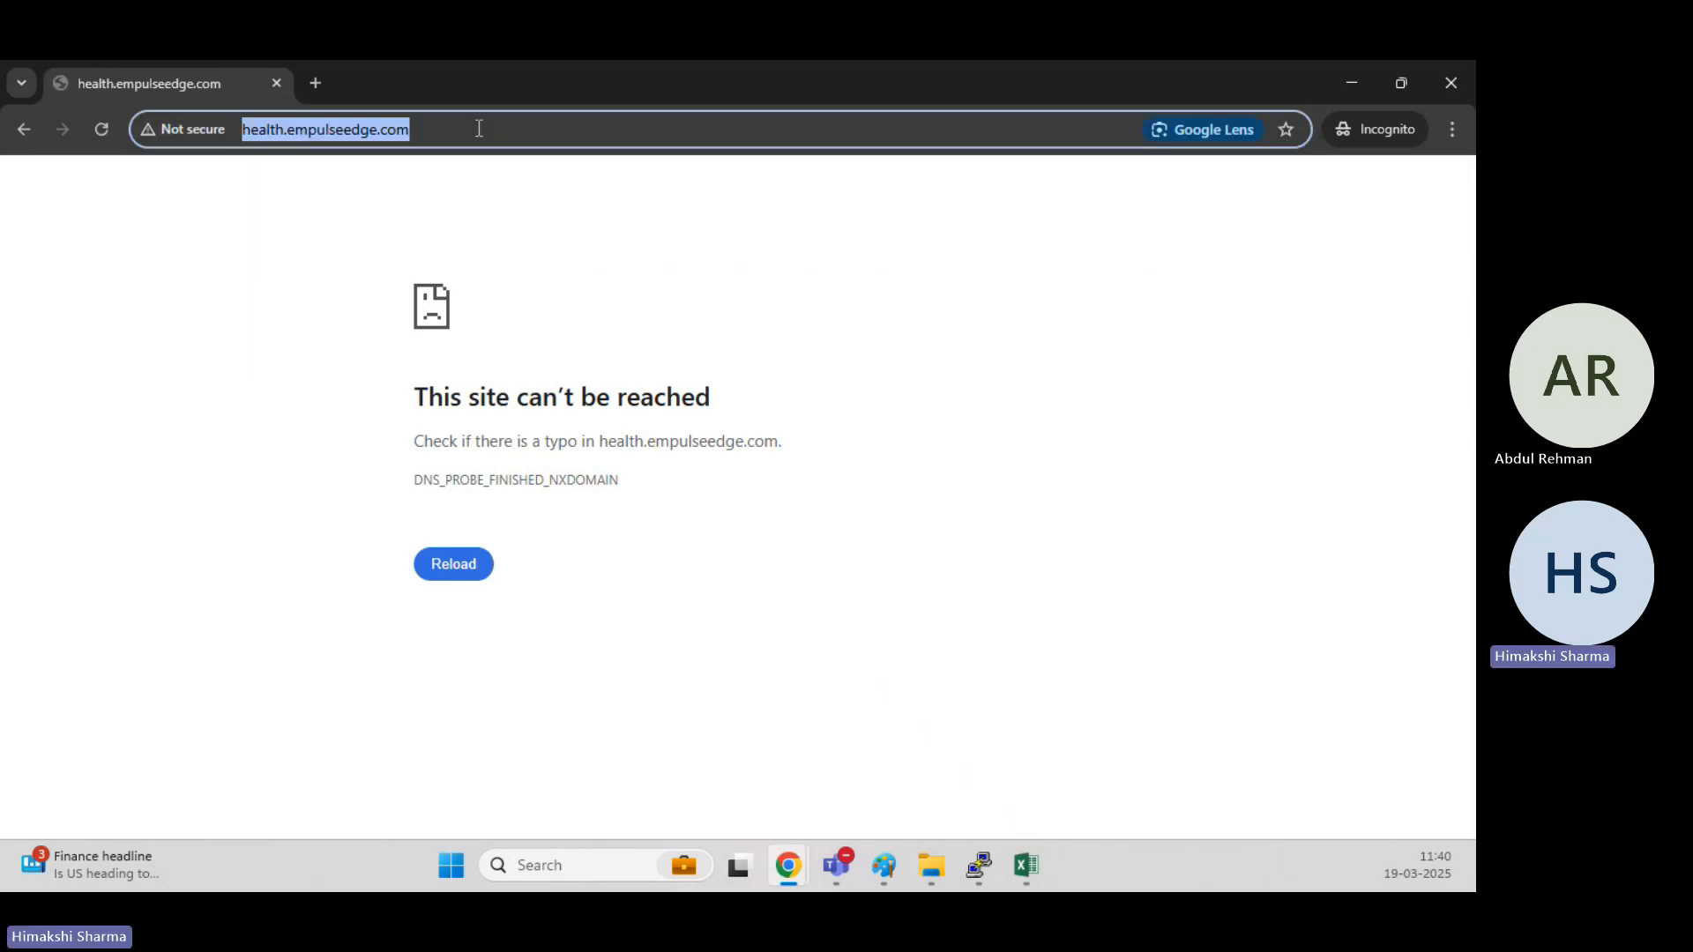
{"action": "left_click", "coordinate": [479, 129]}
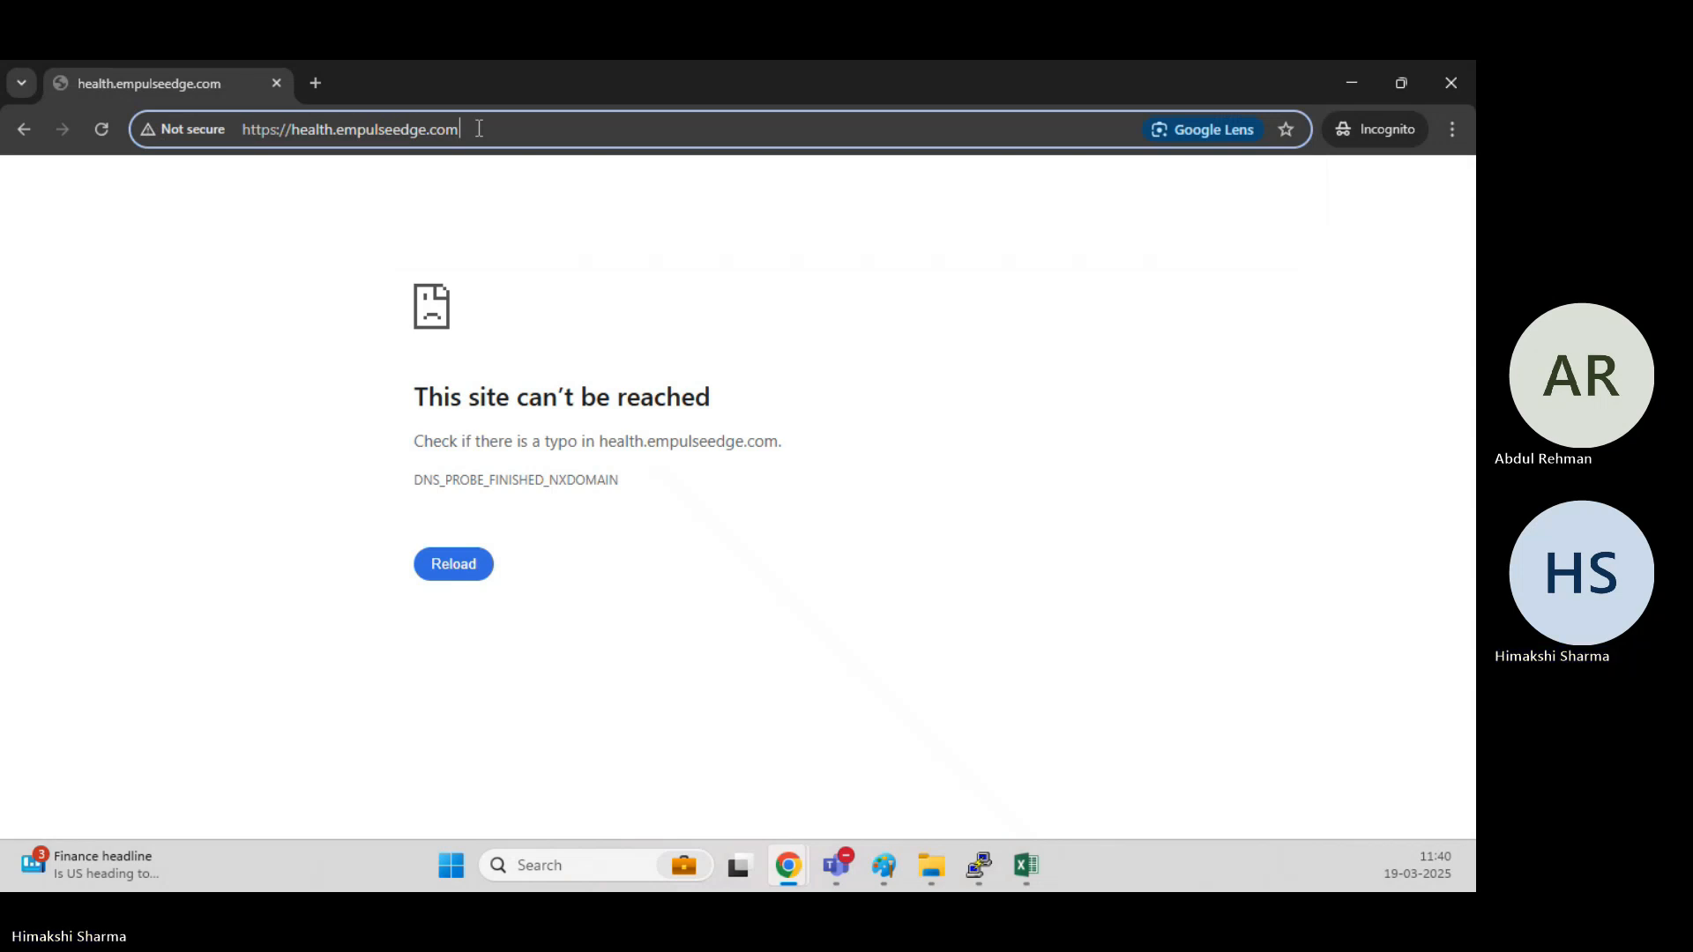
{"action": "left_click", "coordinate": [332, 134]}
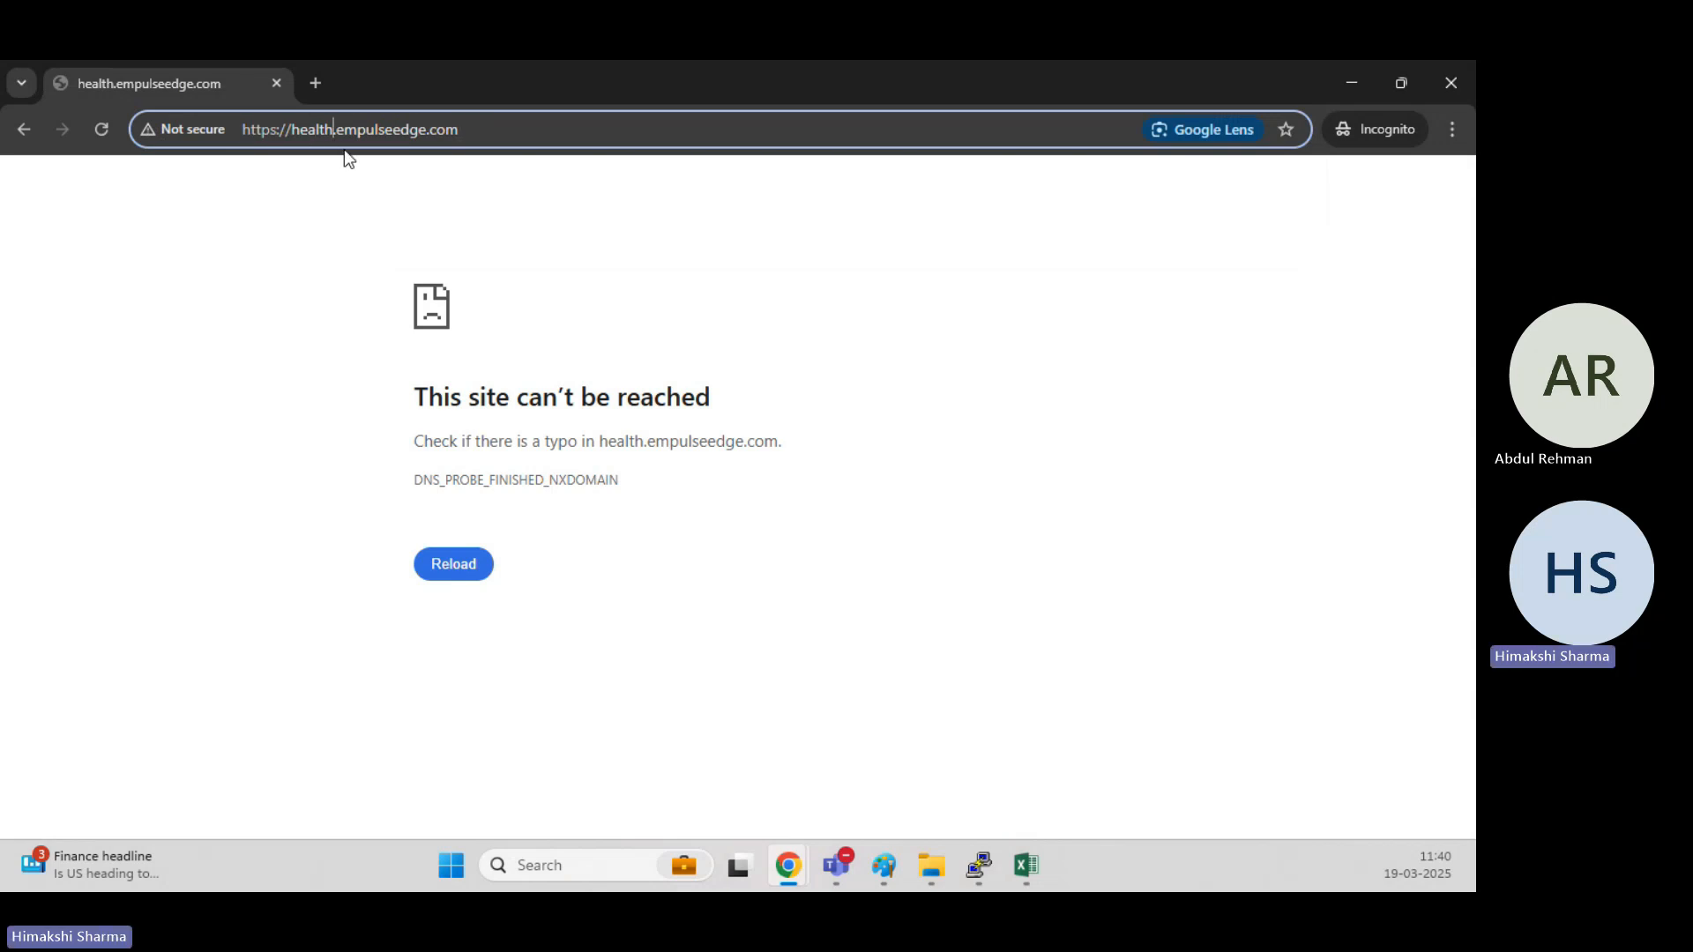
{"action": "type", "text": "s"}
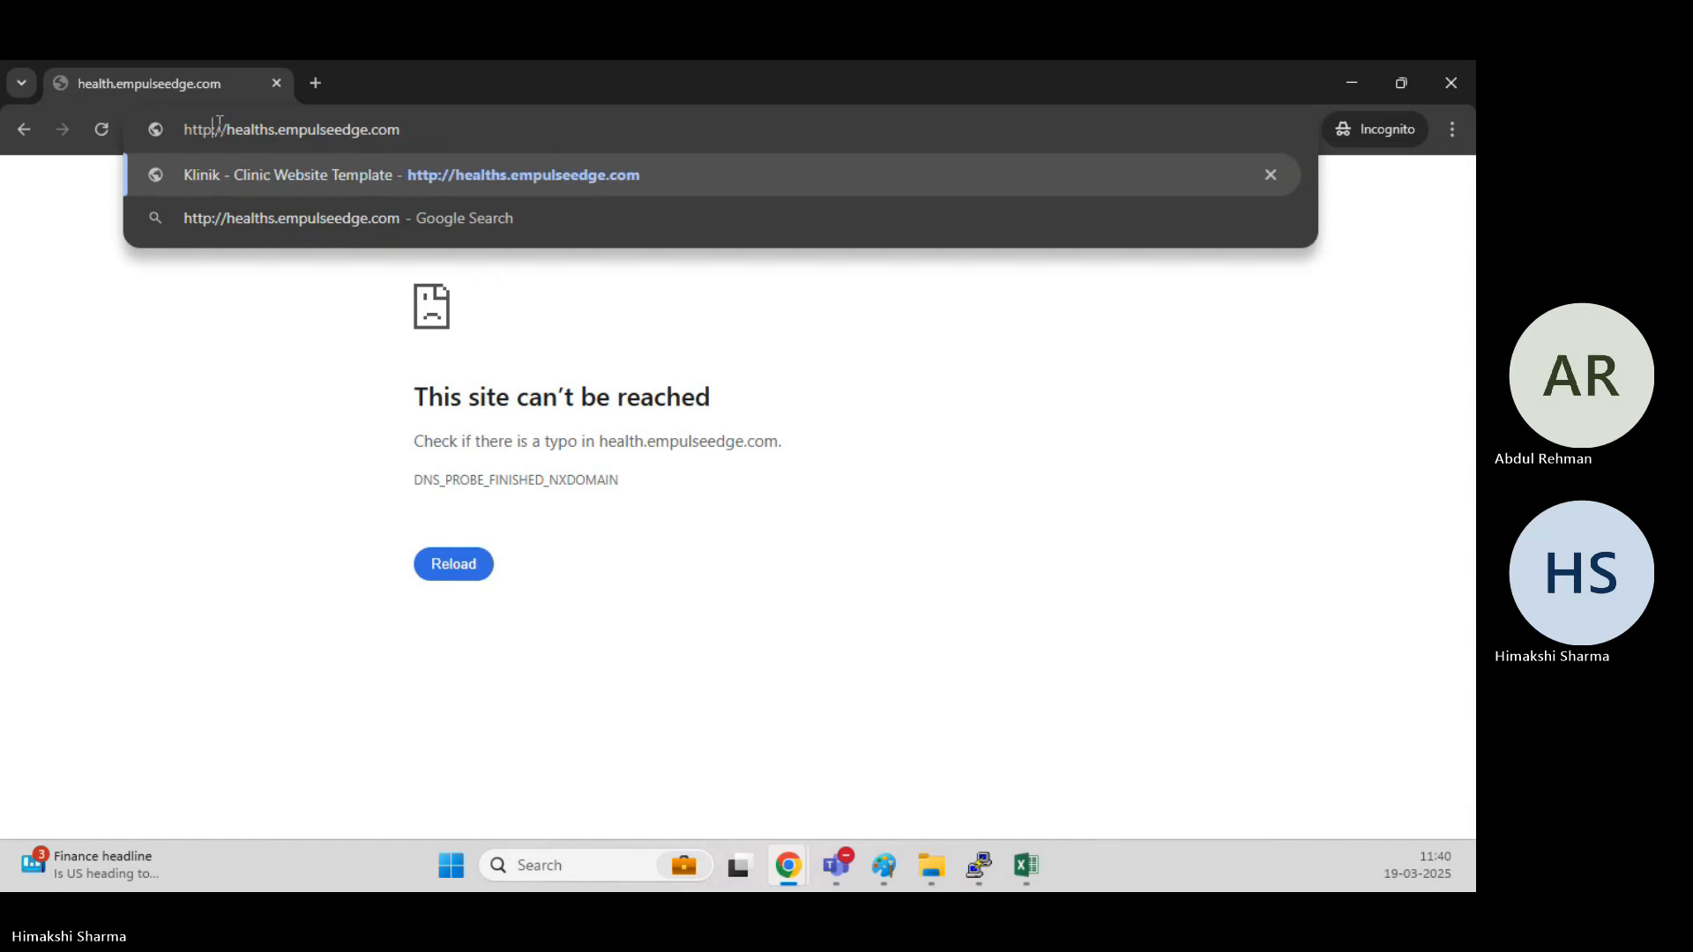
{"action": "key", "text": "Return"}
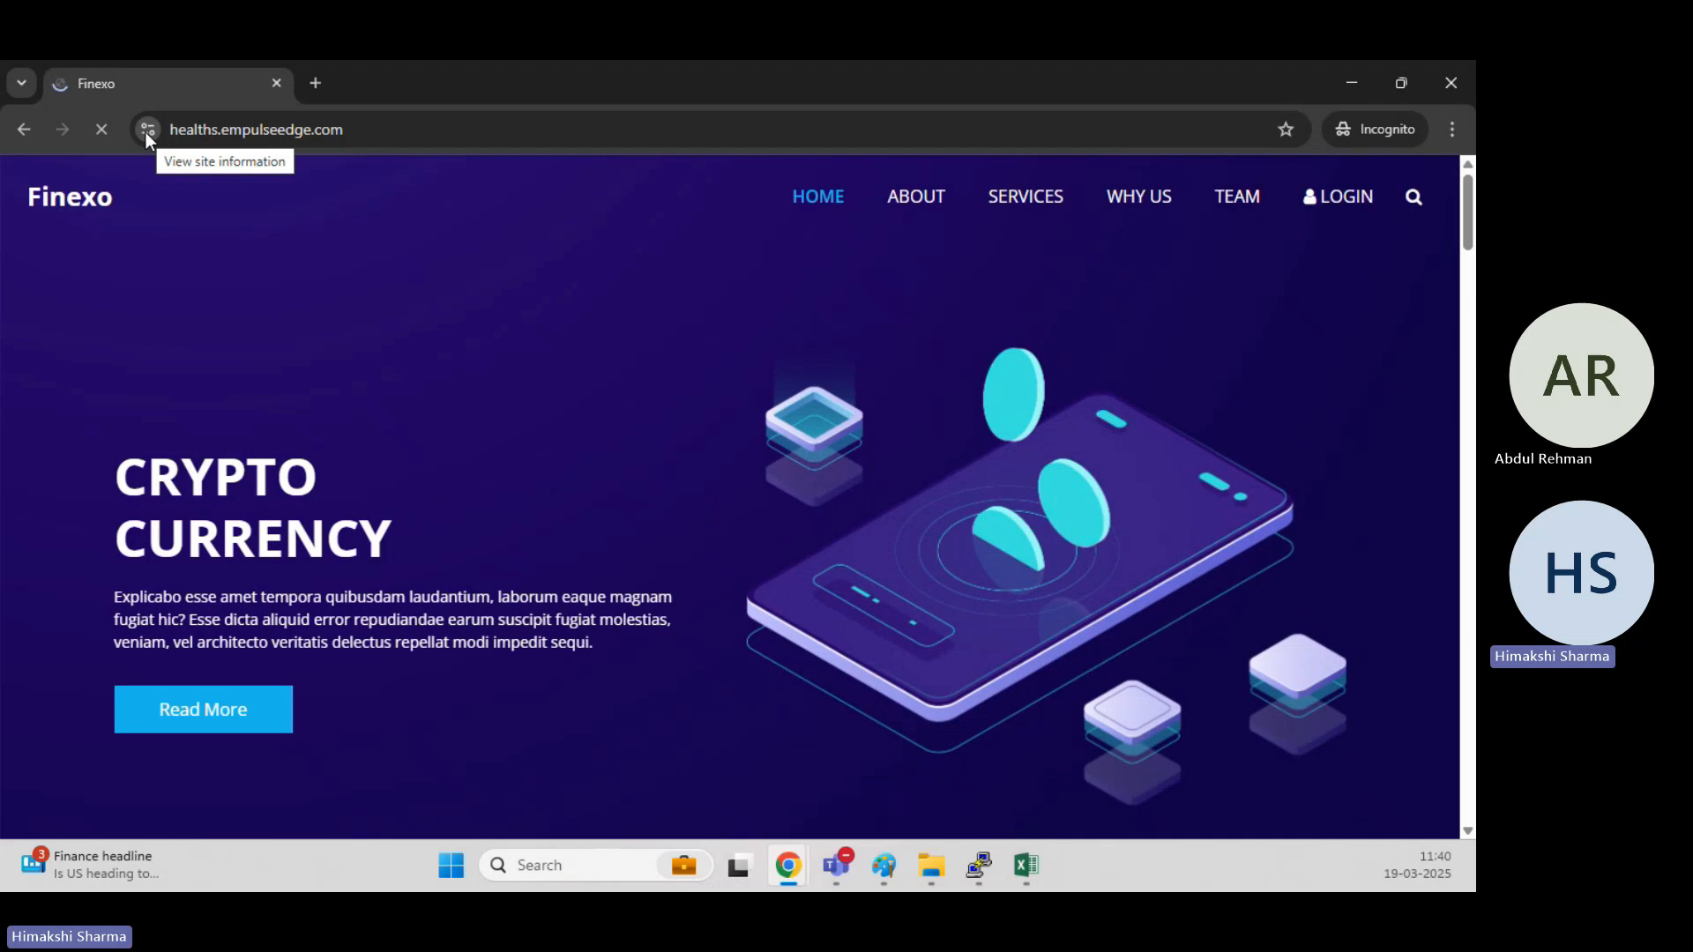
Step: Repeat the redirect test on healths.empulseedge.com three times, changing https back to http before each request
{"action": "left_click", "coordinate": [491, 130]}
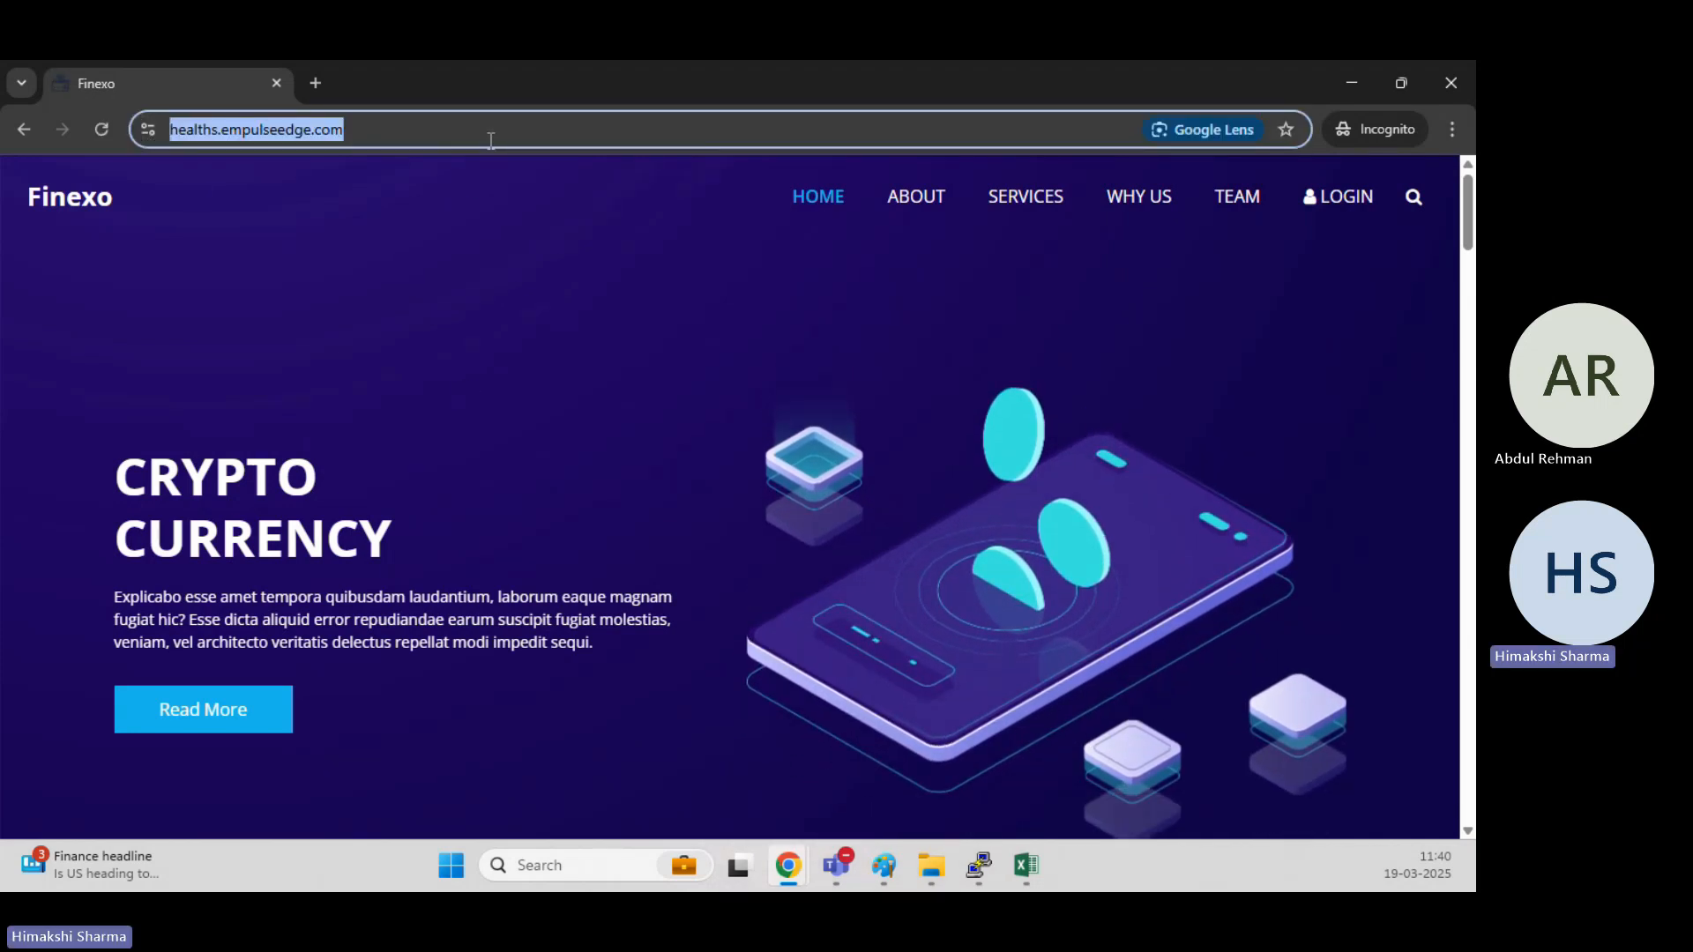
{"action": "left_click", "coordinate": [491, 130]}
{"action": "key", "text": "BackSpace"}
{"action": "key", "text": "Return"}
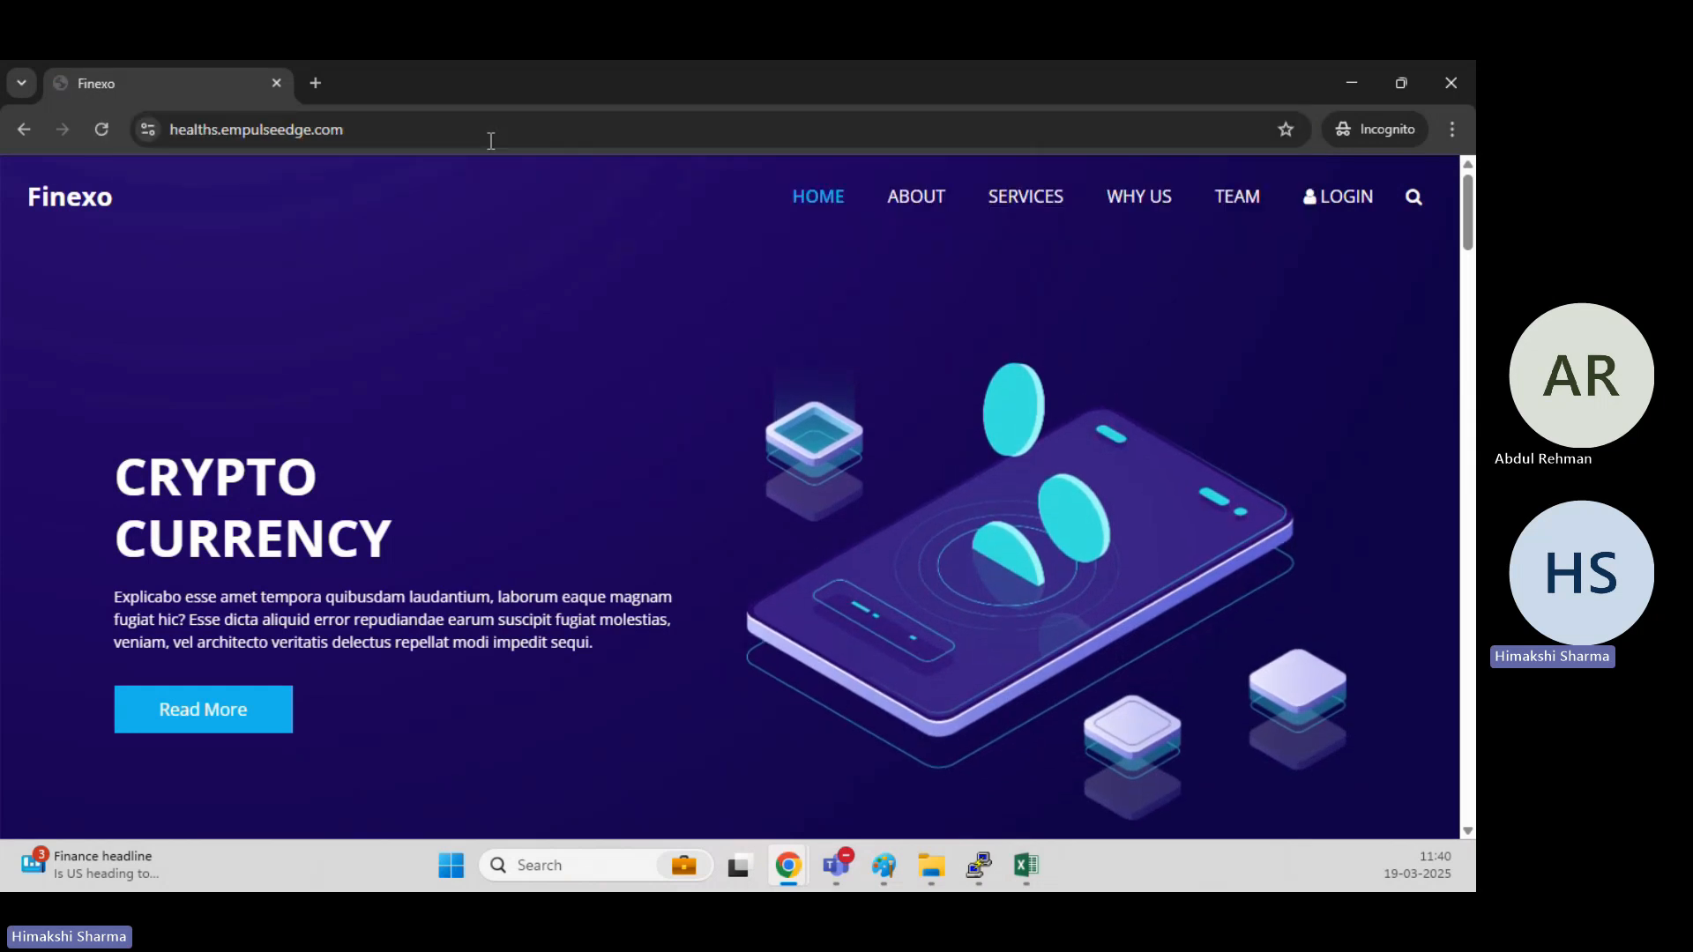
{"action": "left_click", "coordinate": [491, 141]}
{"action": "left_click", "coordinate": [491, 141]}
{"action": "key", "text": "BackSpace"}
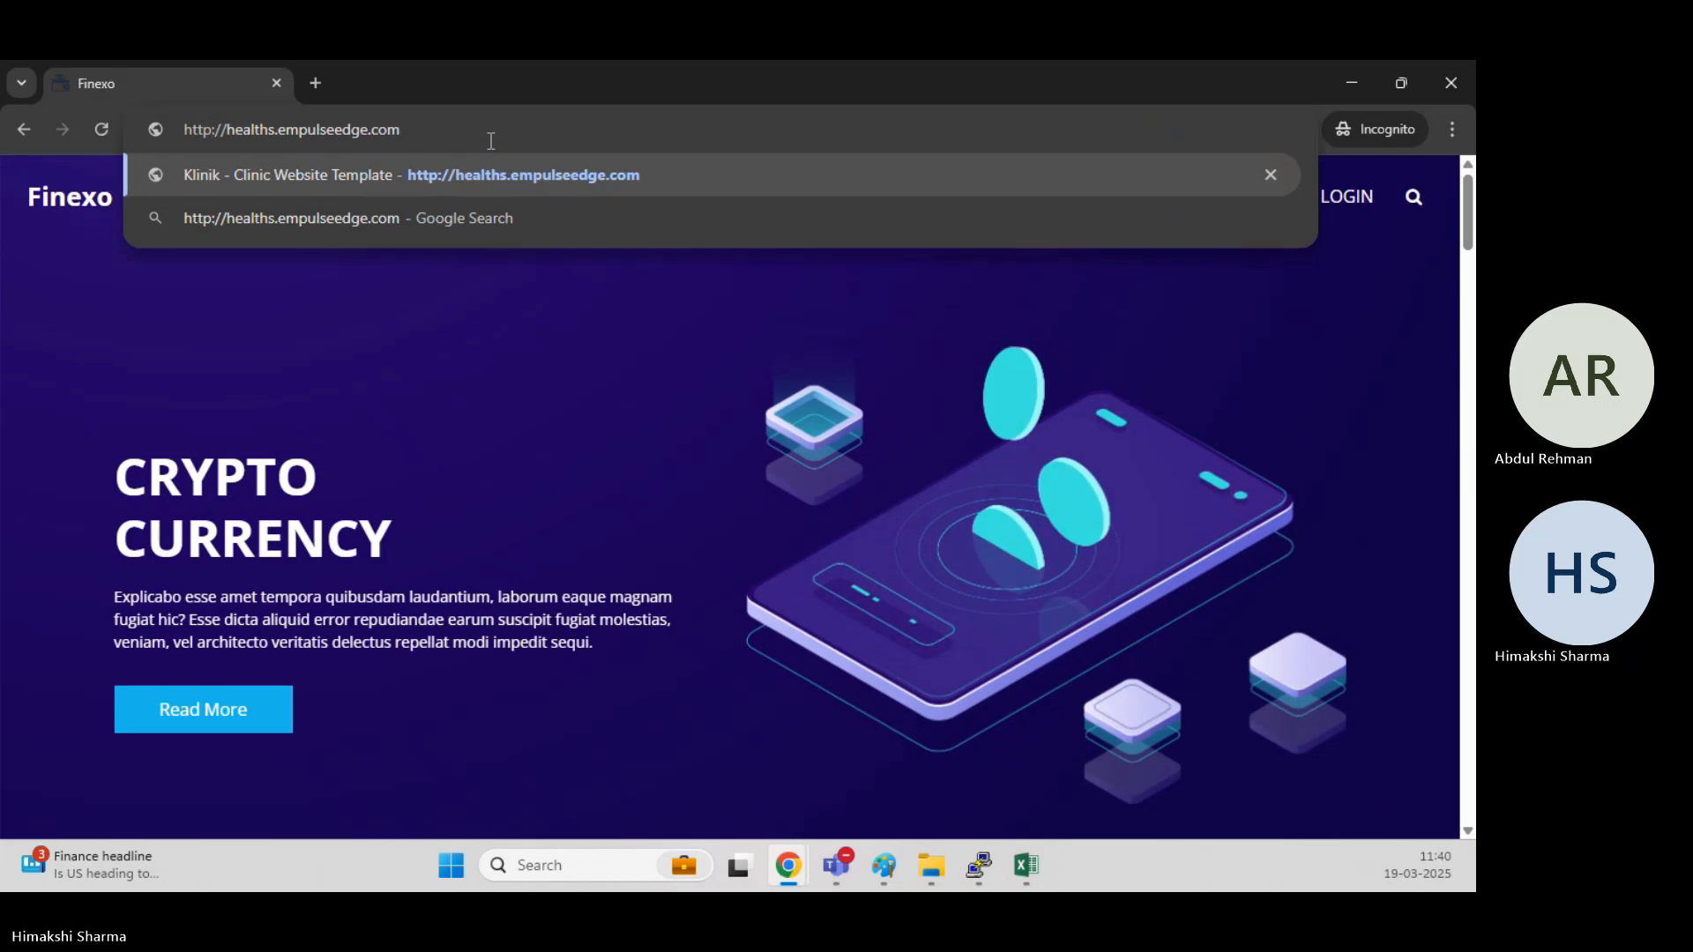
{"action": "key", "text": "Return"}
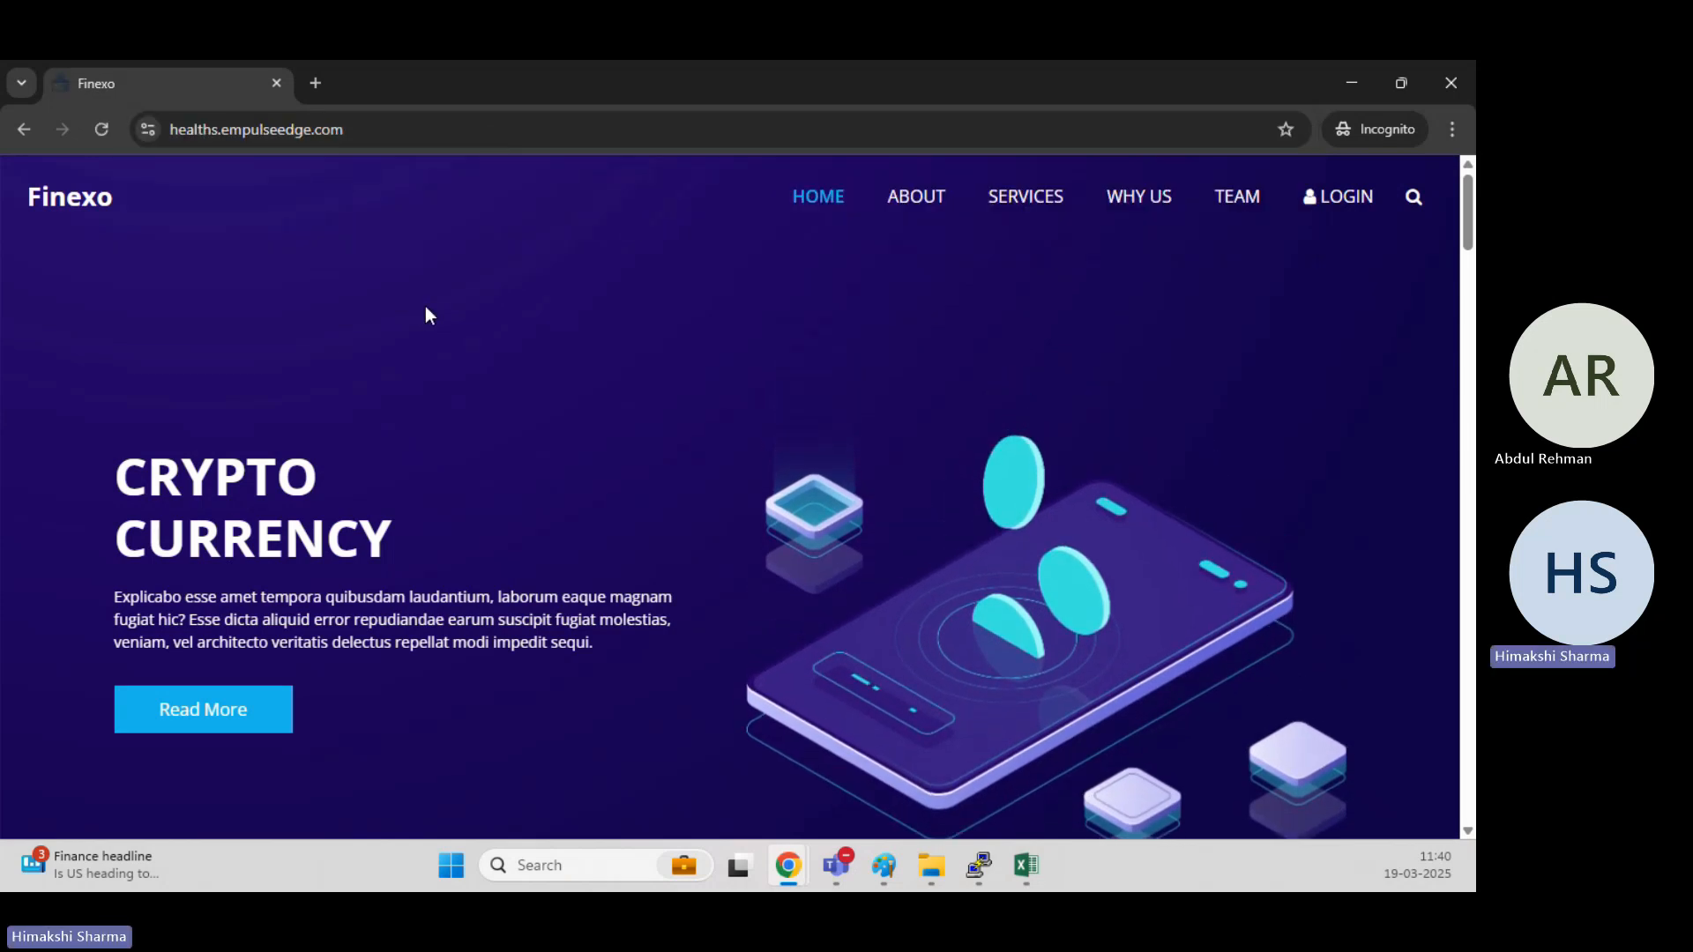
{"action": "left_click", "coordinate": [378, 132]}
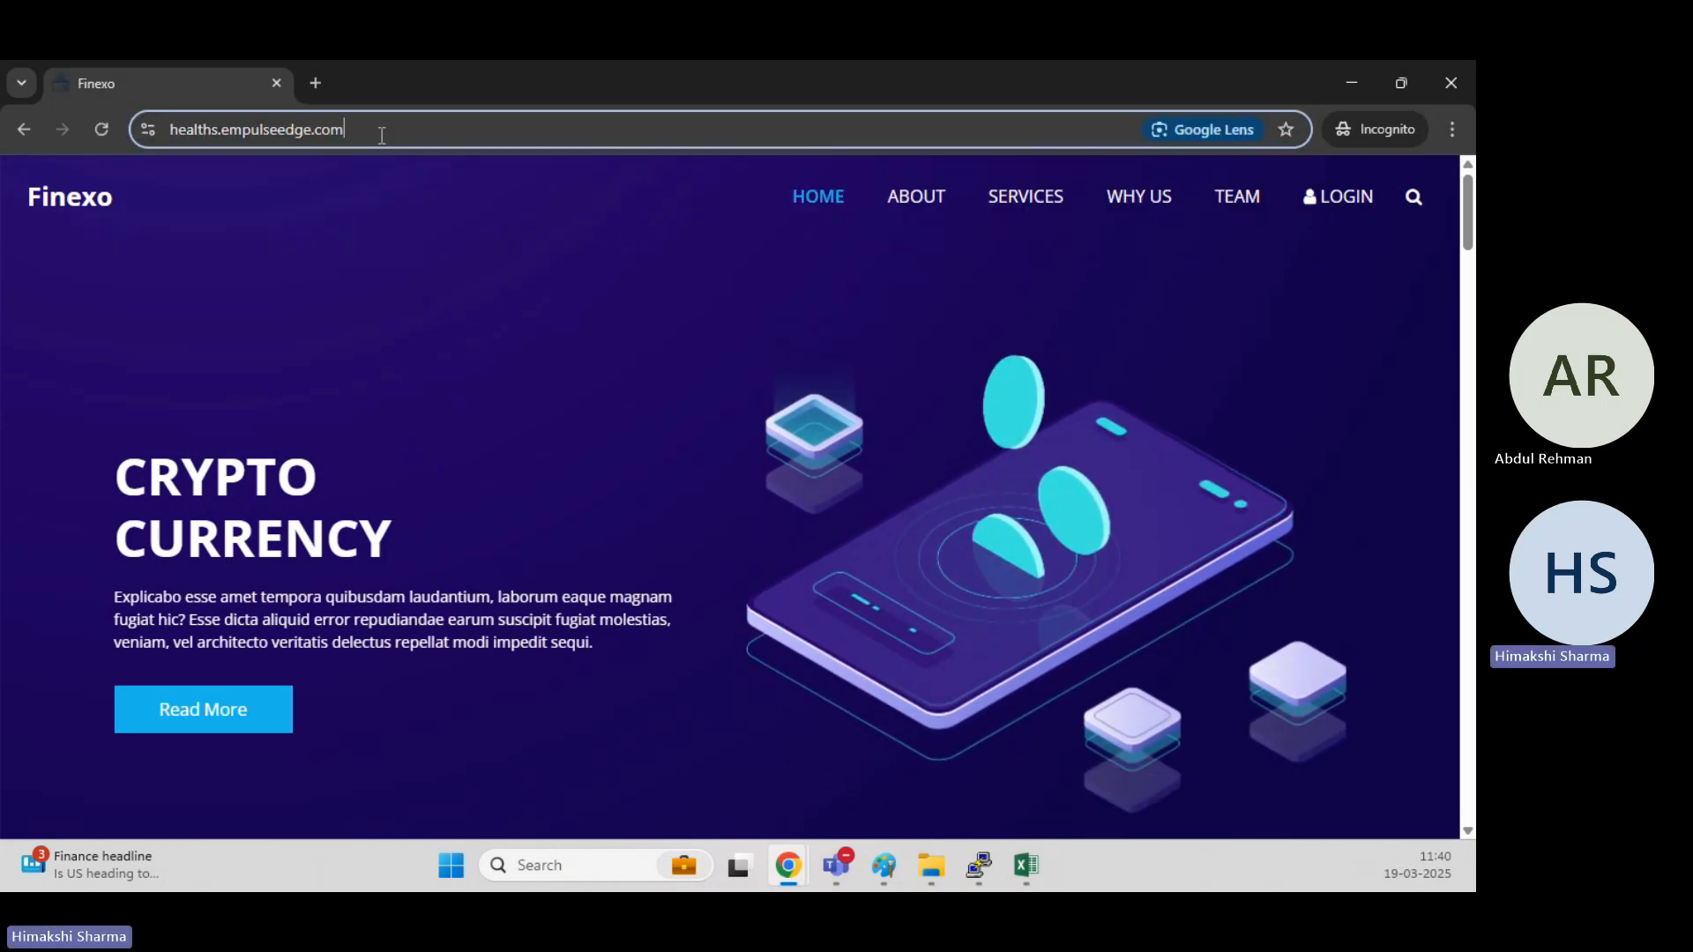
{"action": "left_click", "coordinate": [382, 134]}
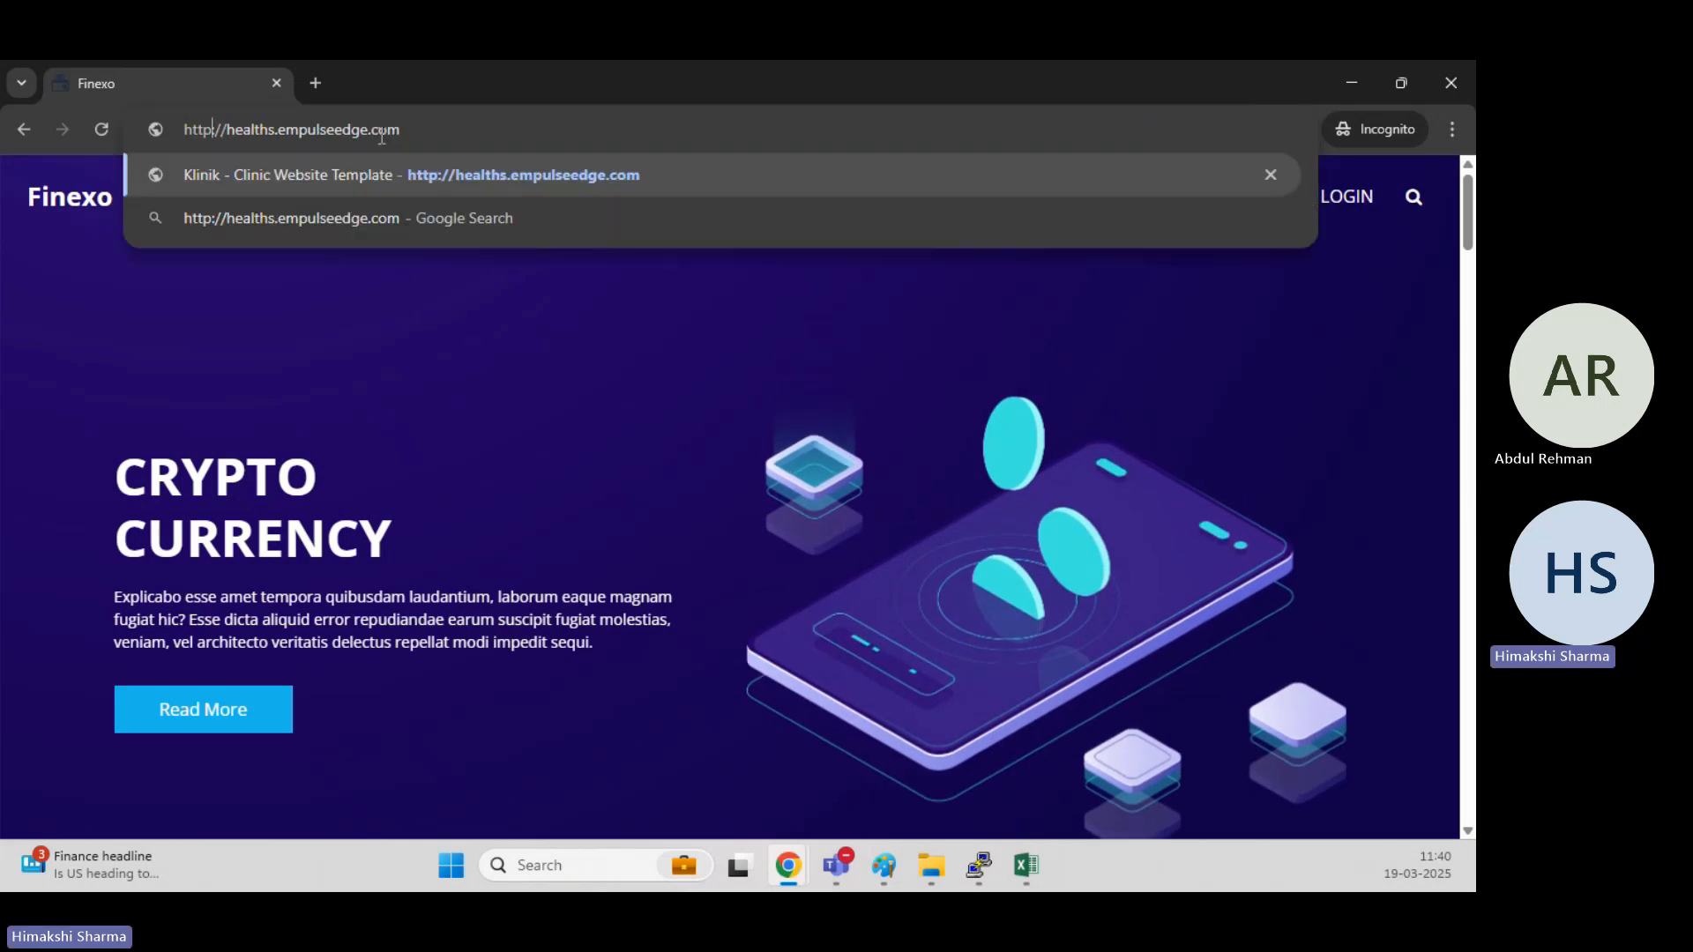
{"action": "key", "text": "BackSpace"}
{"action": "key", "text": "Return"}
{"action": "left_click", "coordinate": [221, 132]}
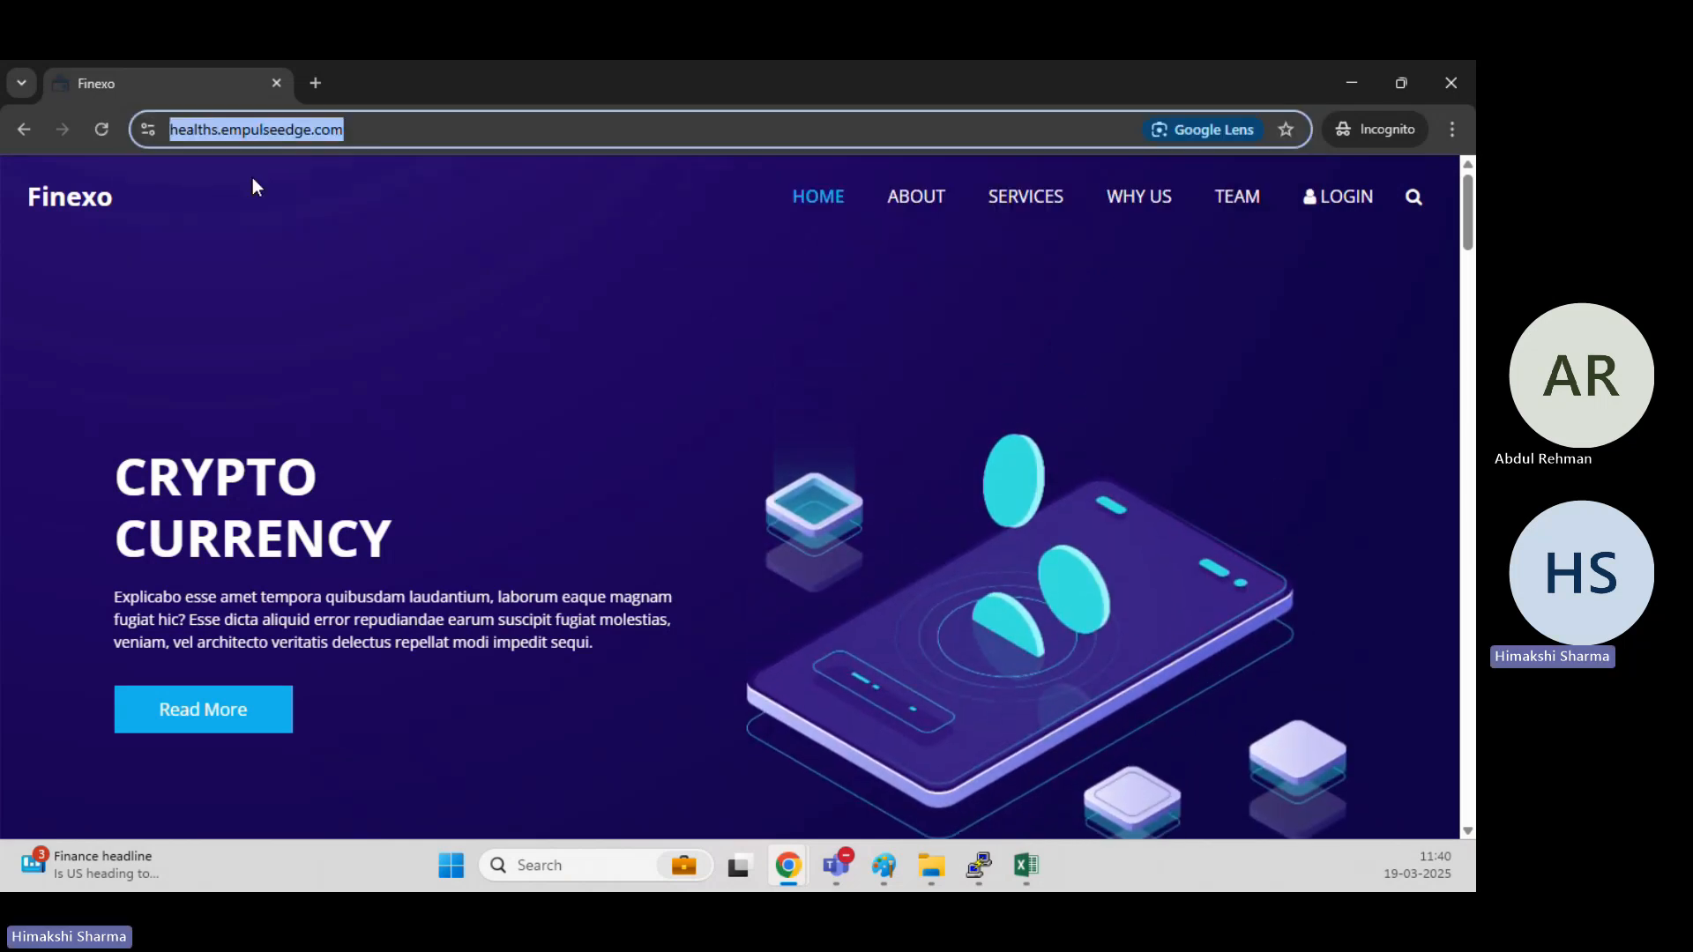
{"action": "key", "text": "Right"}
{"action": "key", "text": "Left"}
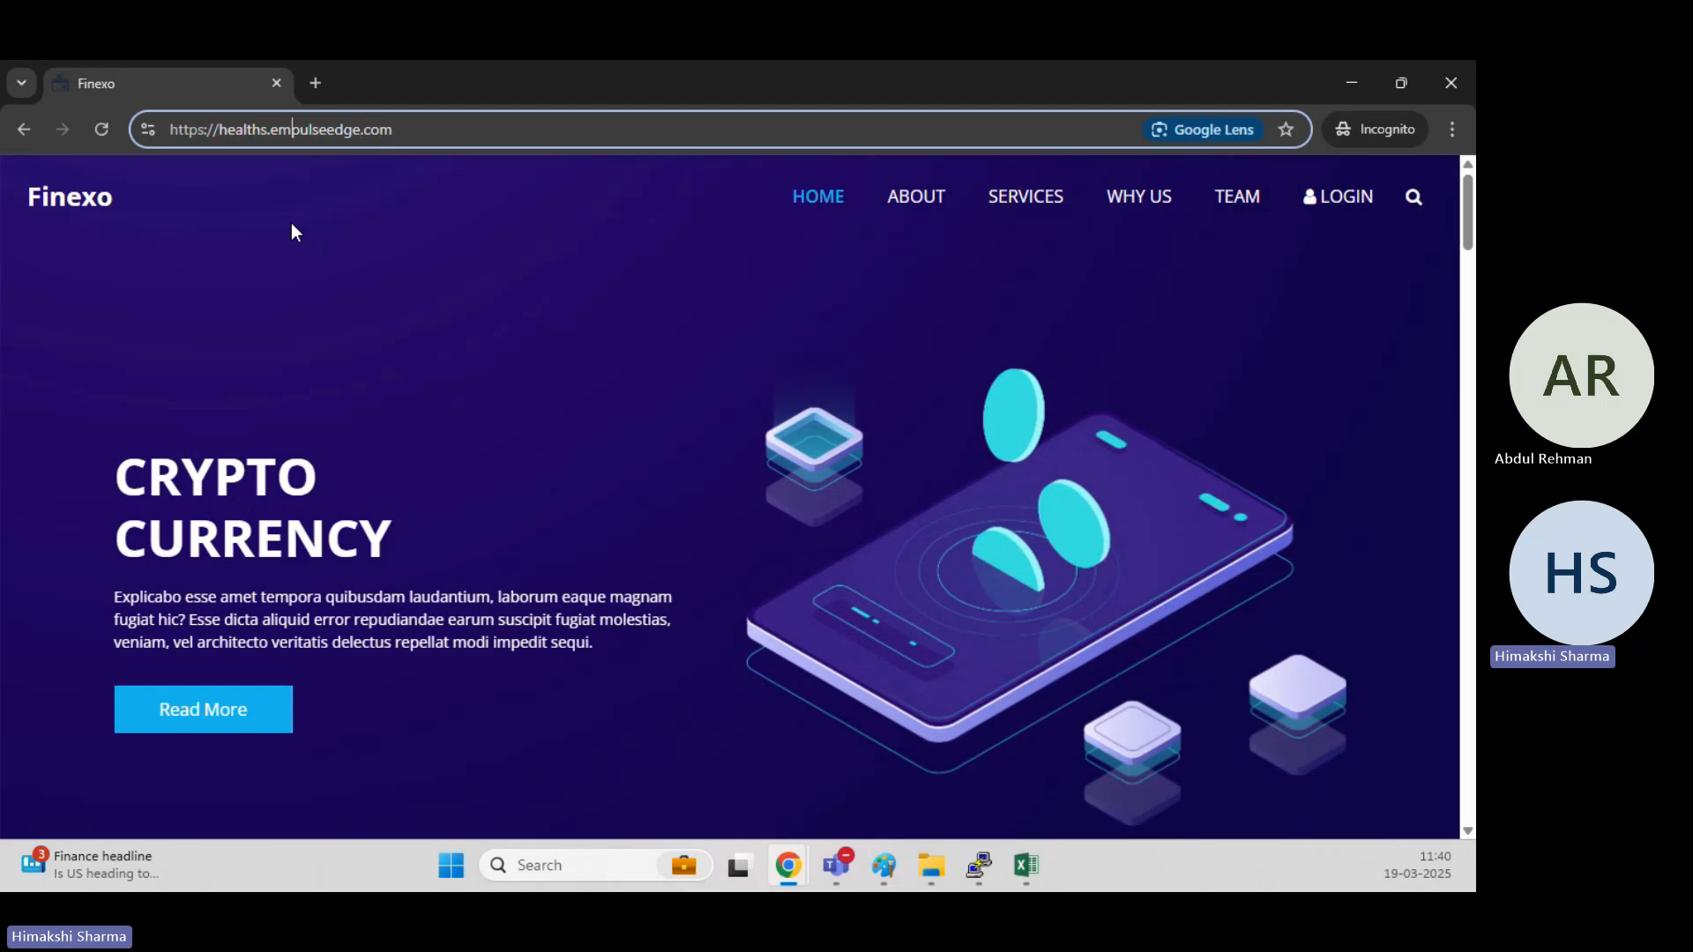
{"action": "key", "text": "Left"}
{"action": "key", "text": "Left"}
{"action": "key", "text": "BackSpace"}
{"action": "key", "text": "BackSpace"}
{"action": "key", "text": "BackSpace"}
{"action": "key", "text": "BackSpace"}
{"action": "key", "text": "BackSpace"}
{"action": "key", "text": "BackSpace"}
{"action": "key", "text": "BackSpace"}
{"action": "key", "text": "BackSpace"}
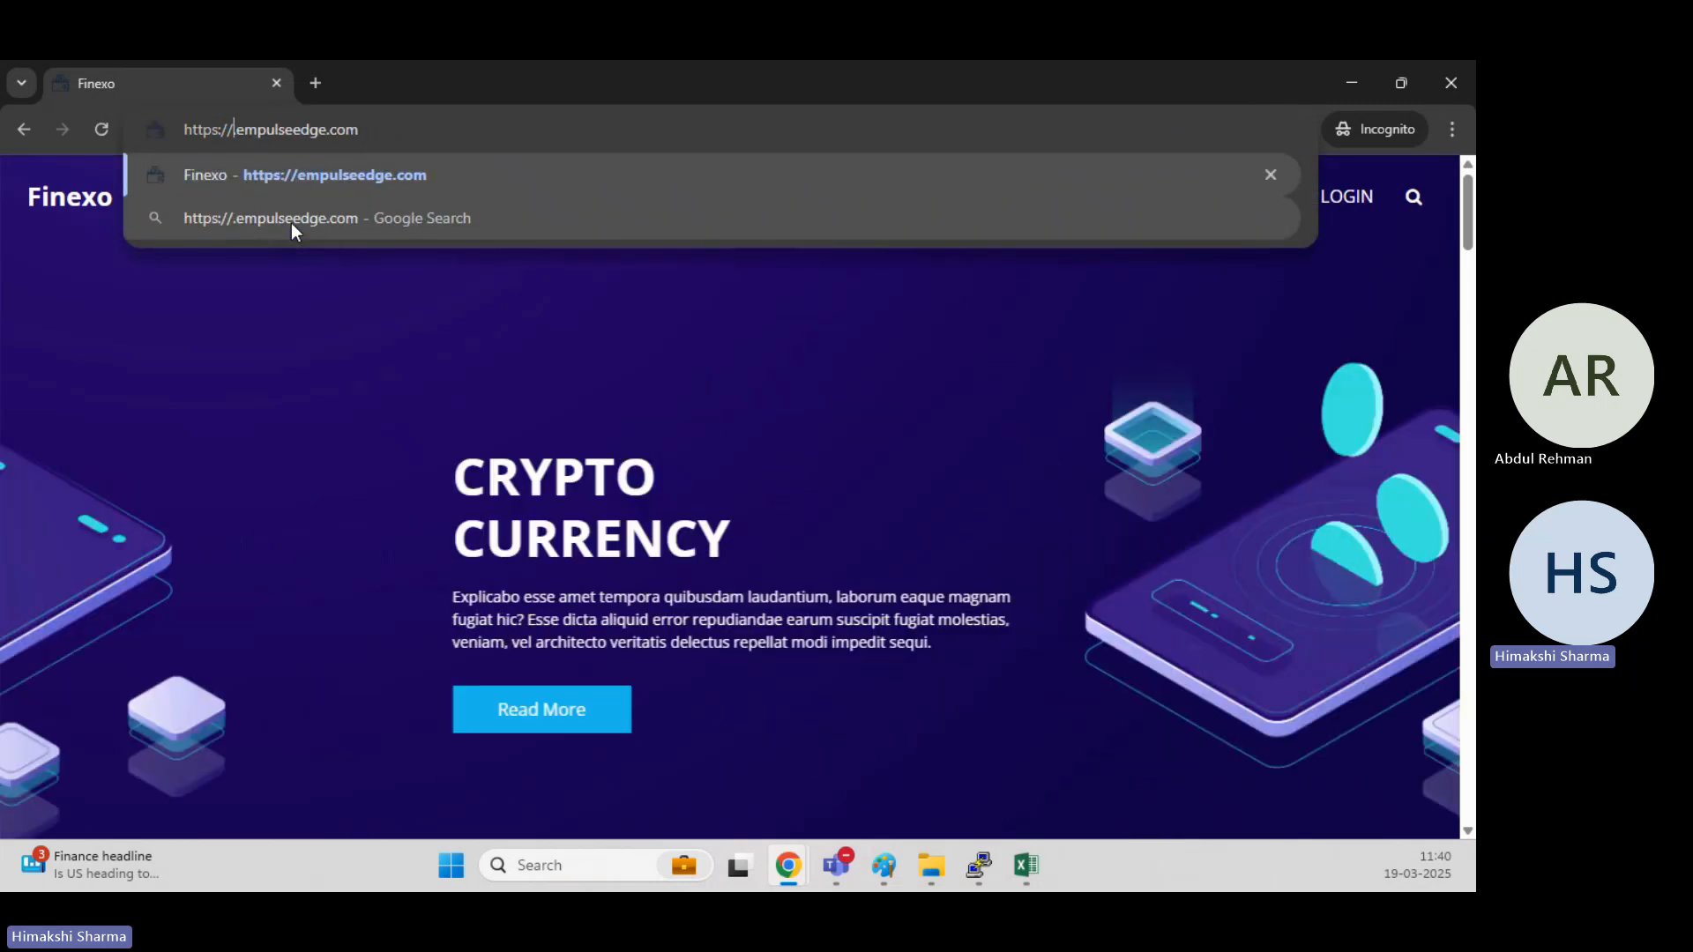
{"action": "type", "text": "service"}
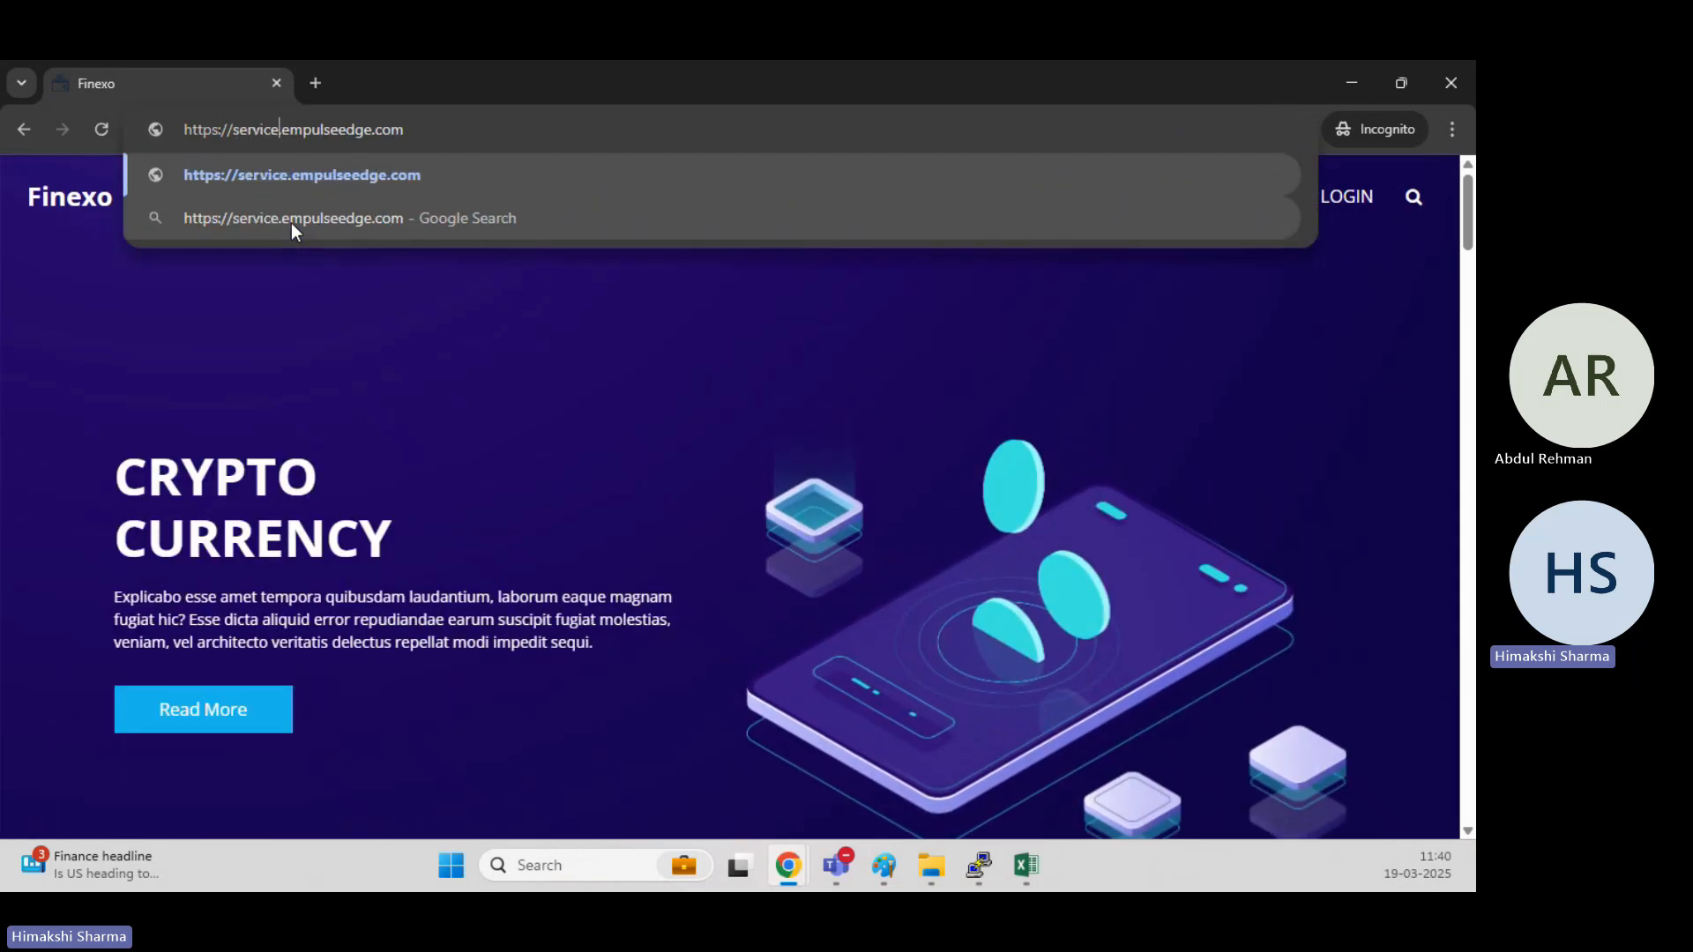
{"action": "key", "text": "Return"}
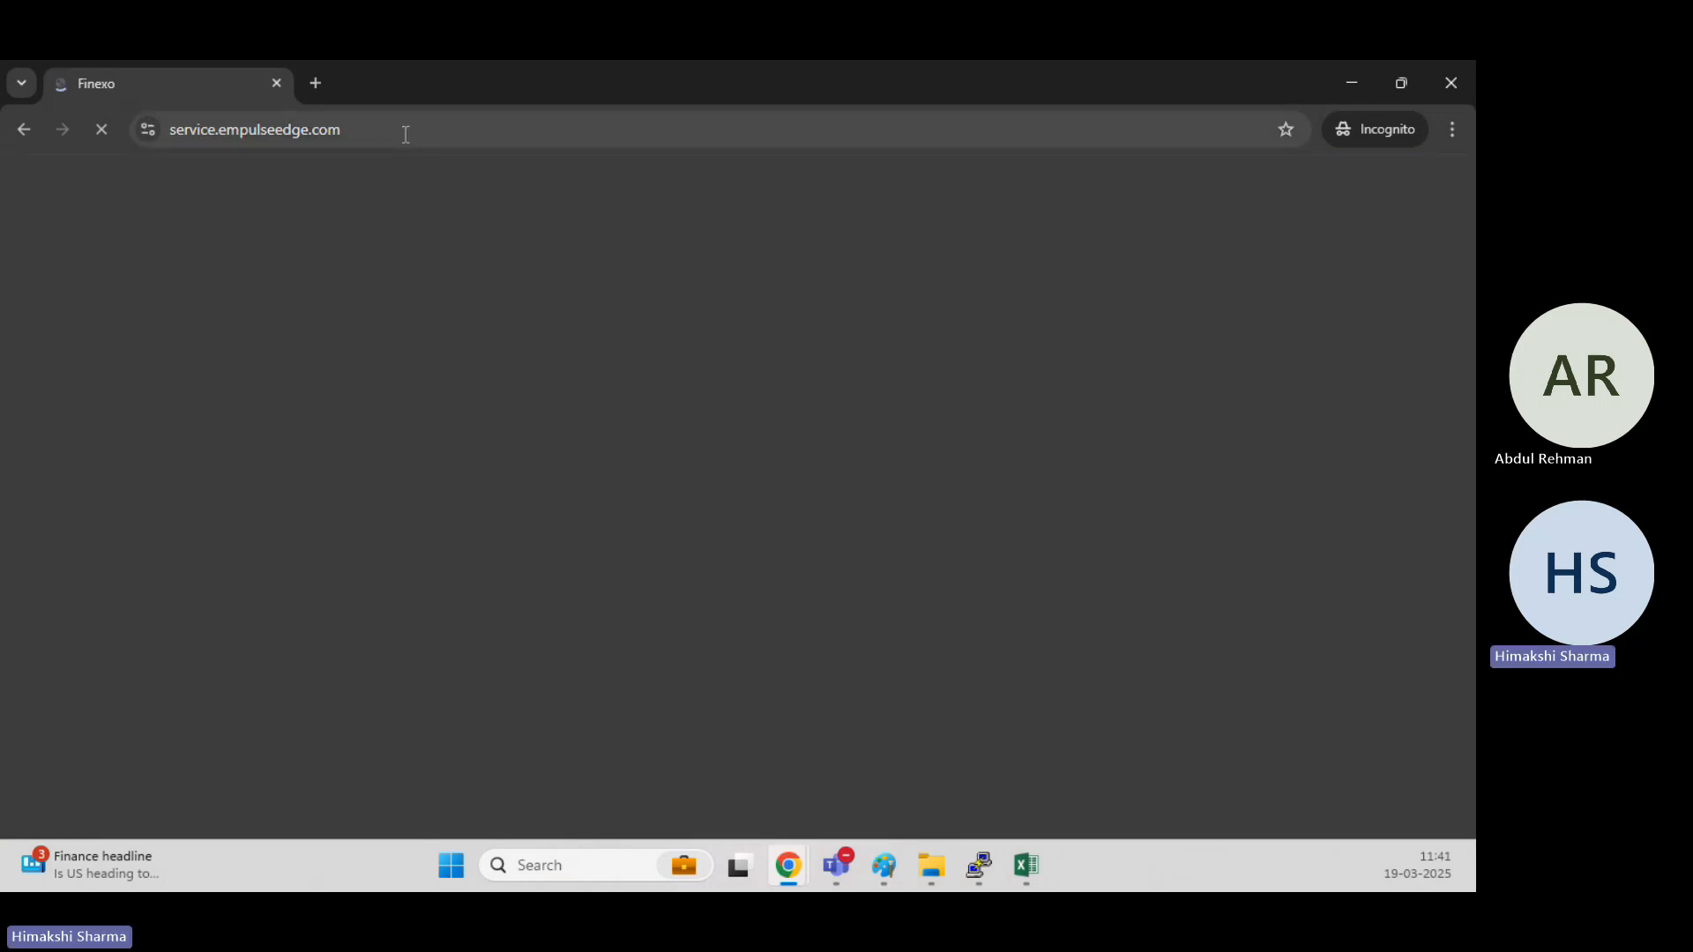
{"action": "left_click", "coordinate": [405, 130]}
{"action": "key", "text": "Left"}
{"action": "key", "text": "Left"}
{"action": "key", "text": "Left"}
{"action": "key", "text": "BackSpace"}
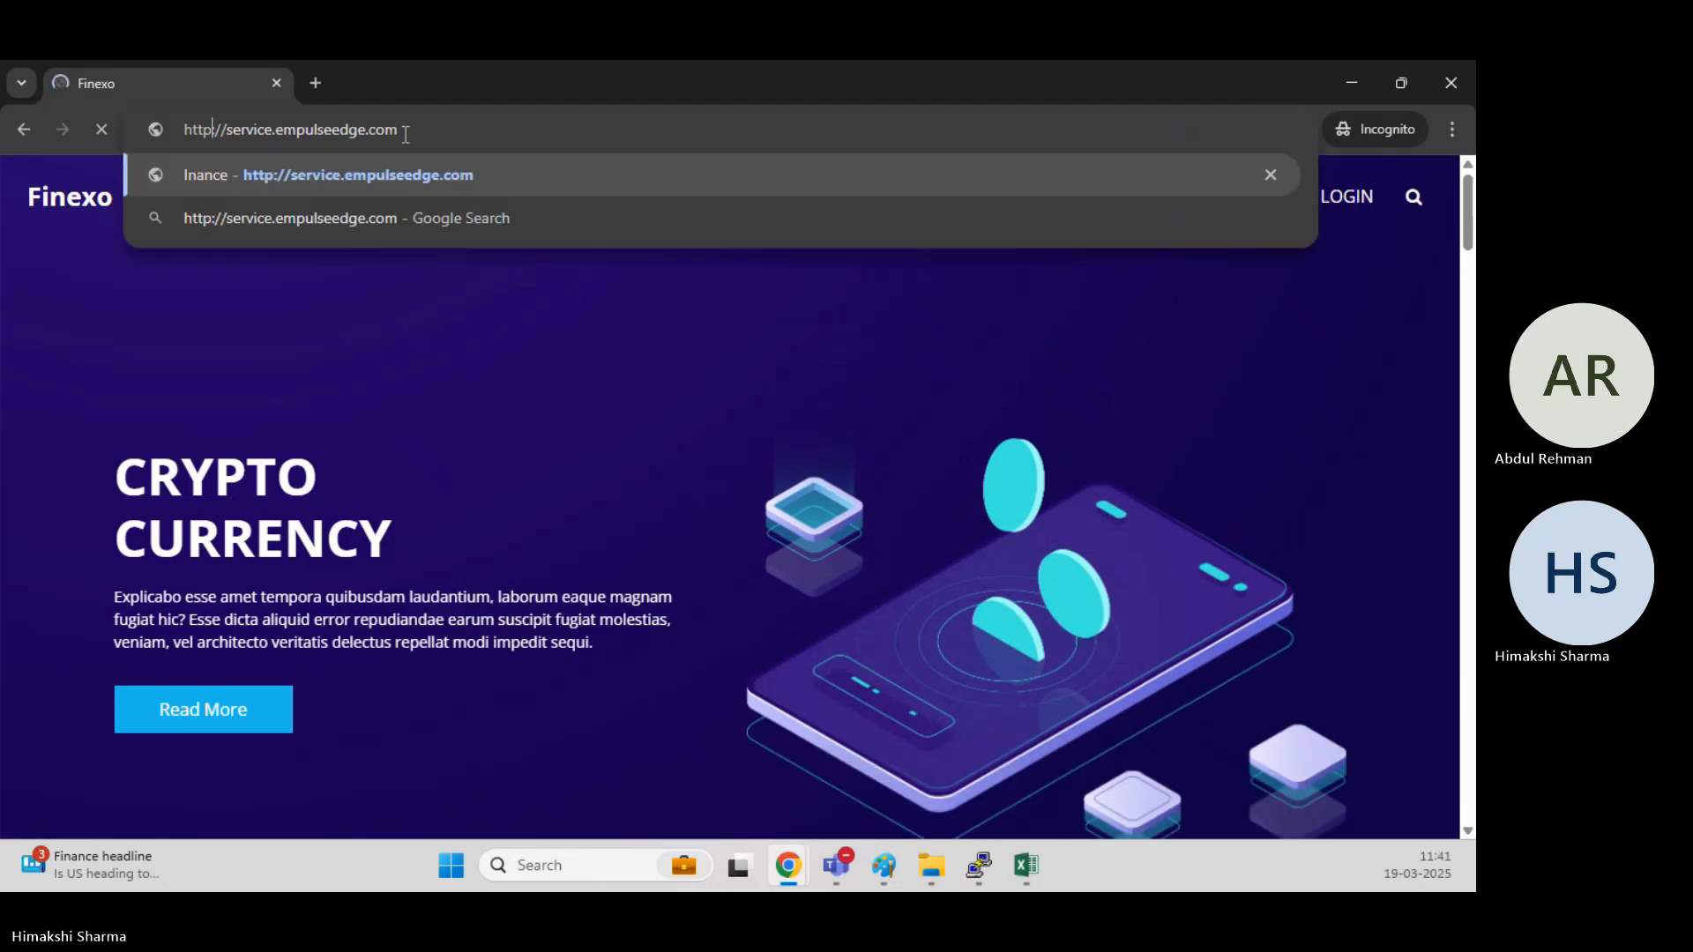
{"action": "key", "text": "Return"}
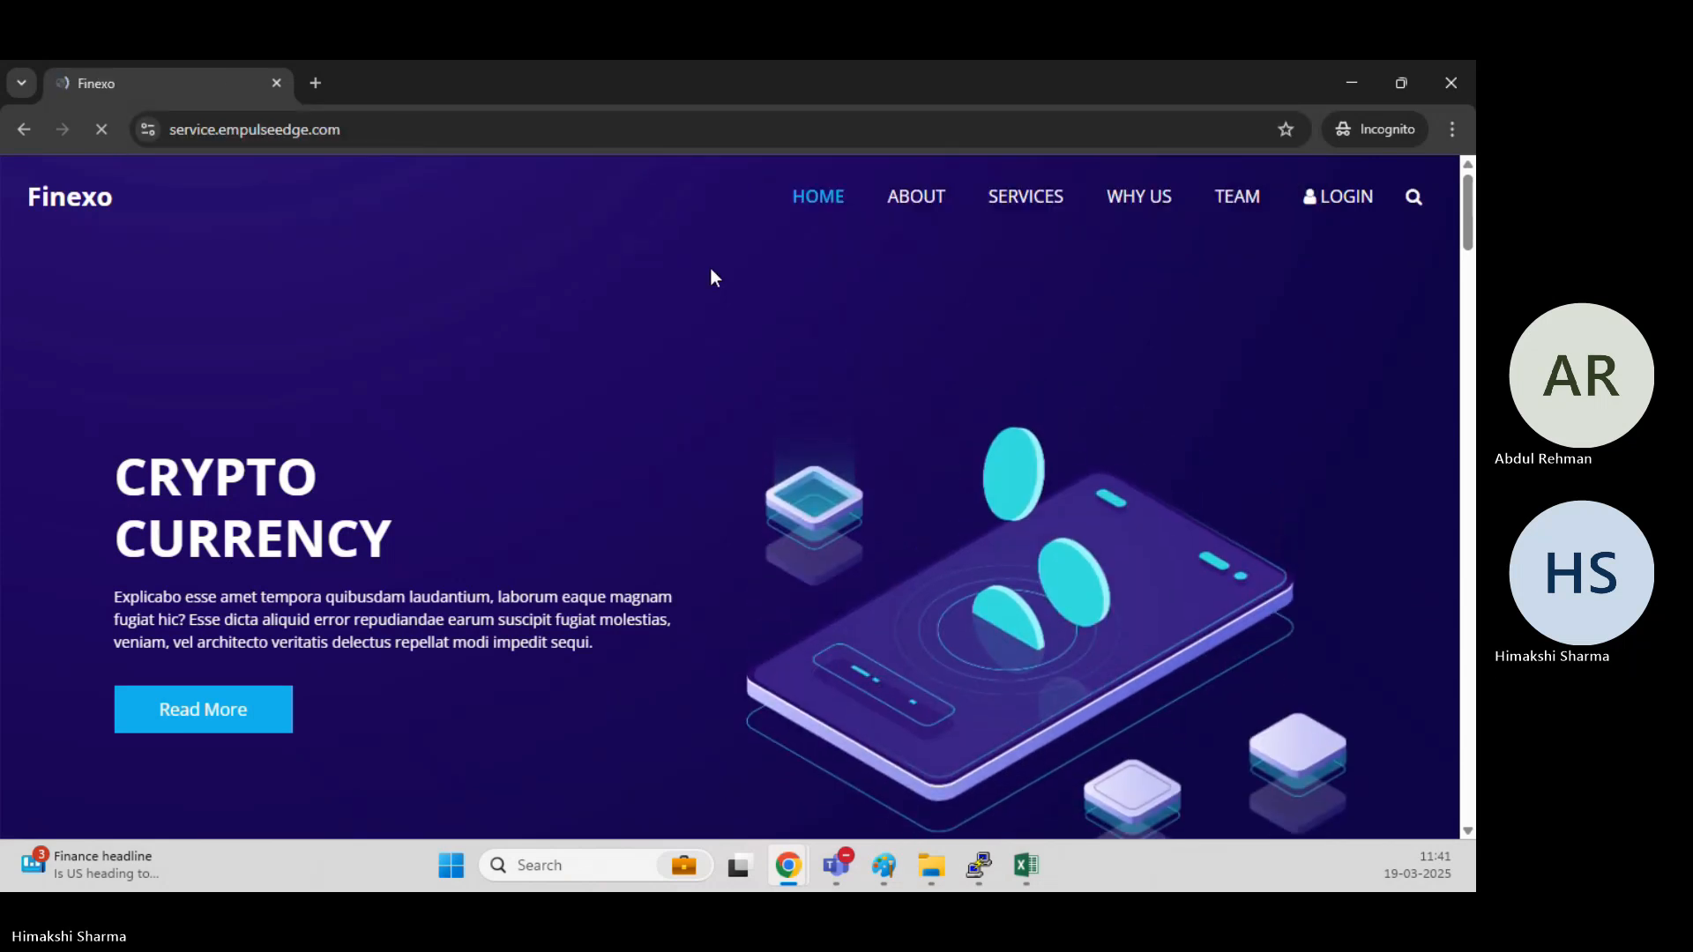